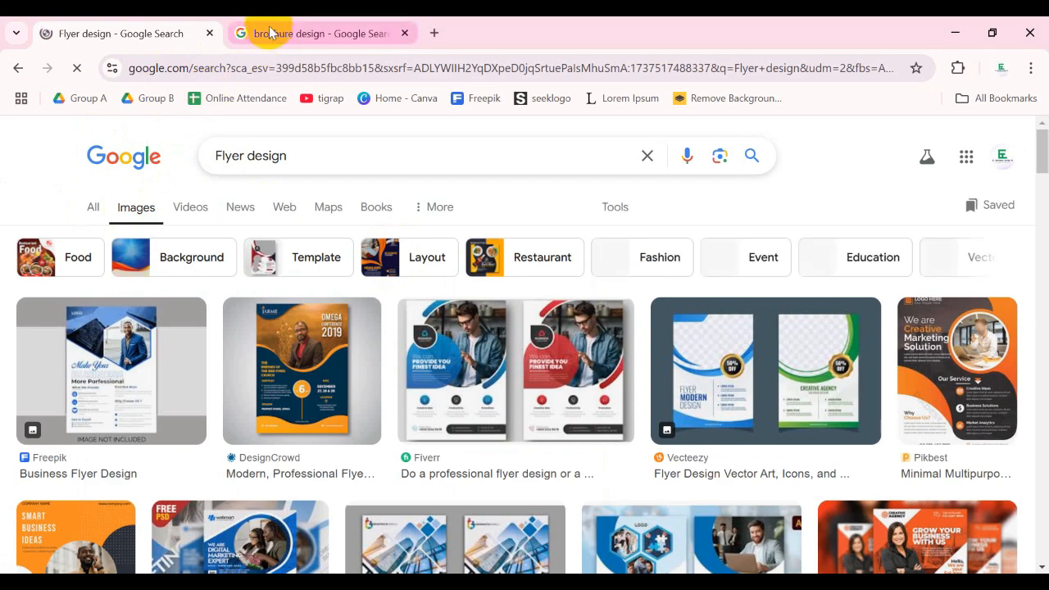
- Show the image results for the brochure design search and return to the flyer design results
left_click(332, 33)
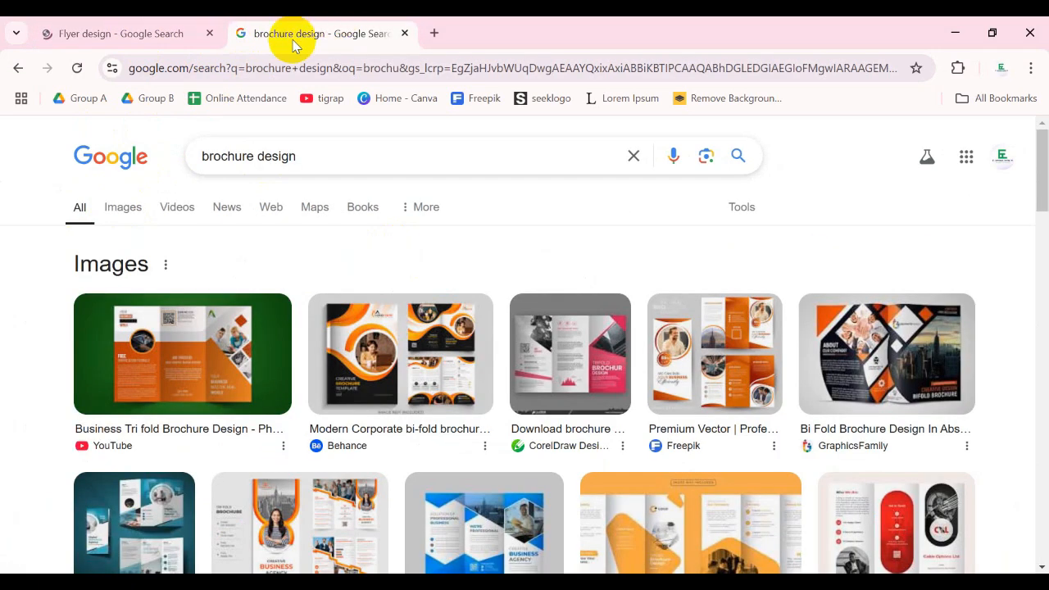
left_click(122, 206)
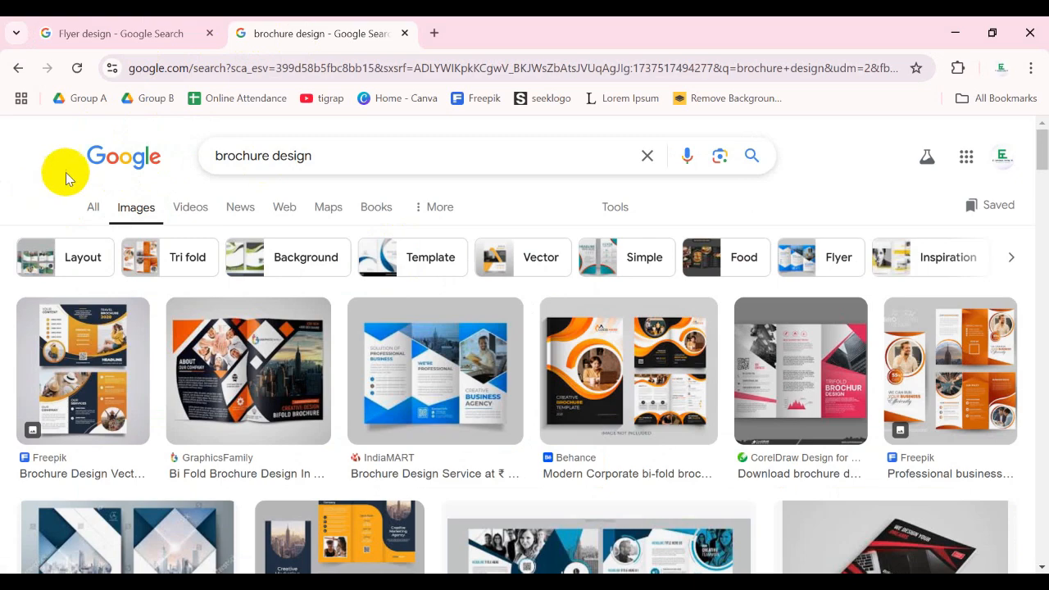
left_click(120, 24)
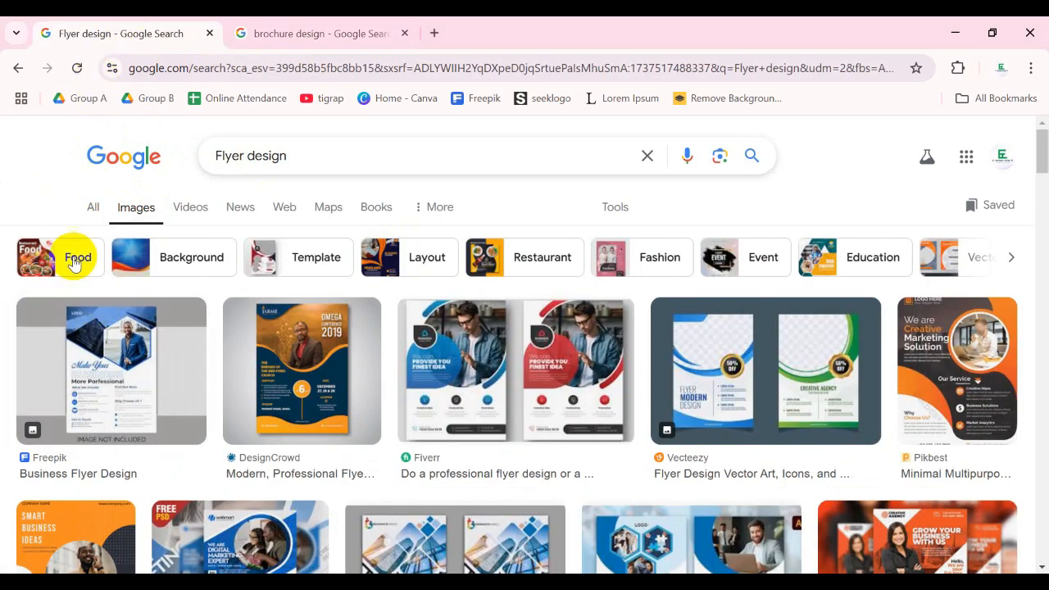
- Skim the image results for the flyer design search
scroll(77, 263, "down", 2)
scroll(105, 261, "up", 2)
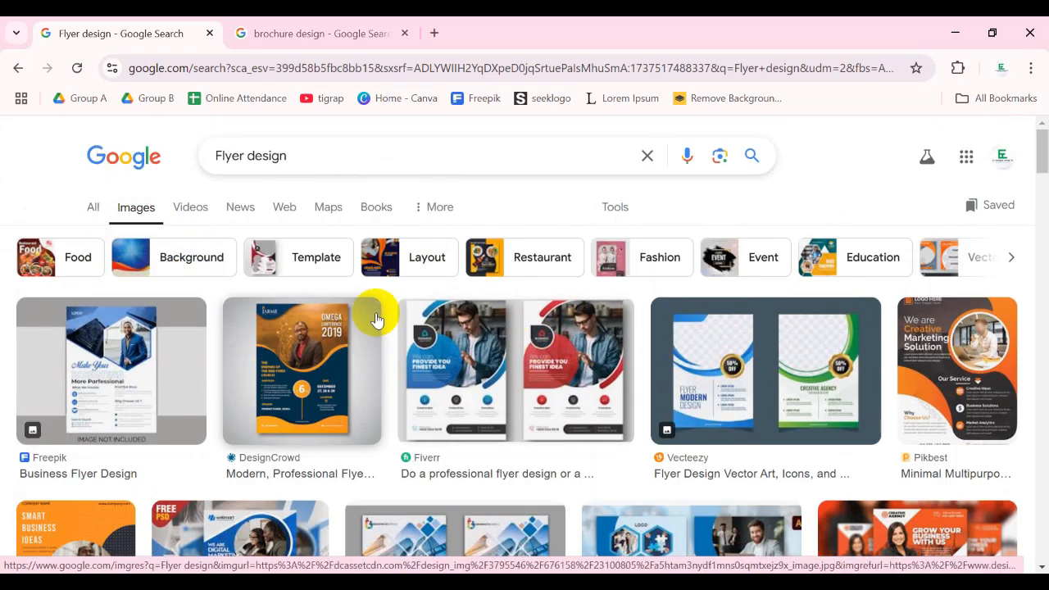
scroll(375, 311, "down", 2)
scroll(525, 295, "up", 1)
scroll(549, 291, "up", 1)
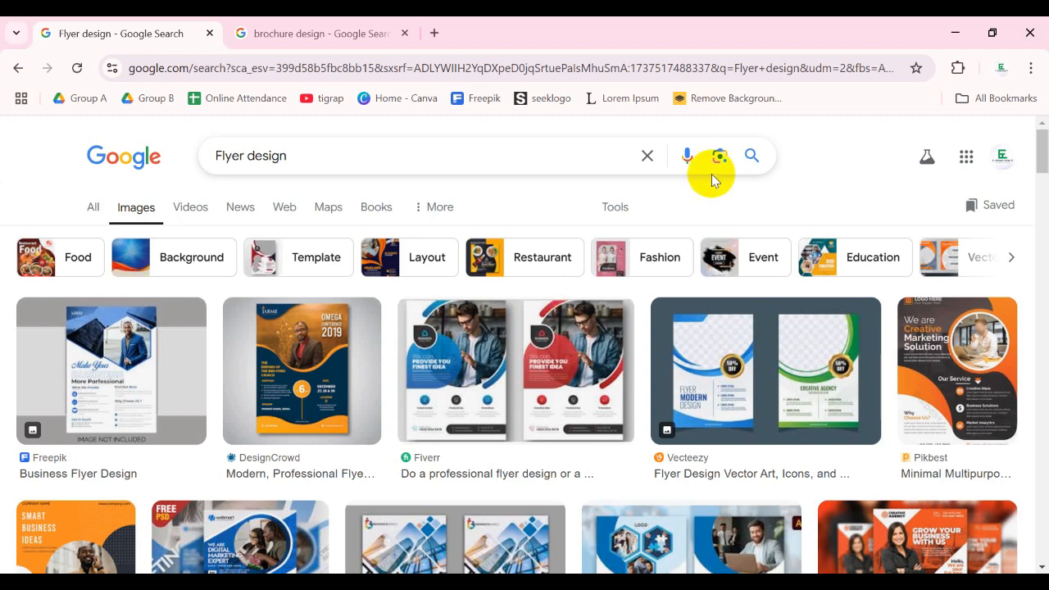
- Preview the Freepik Business Flyer Design and the DesignCrowd Modern, Professional Flyer from the image results
left_click(113, 361)
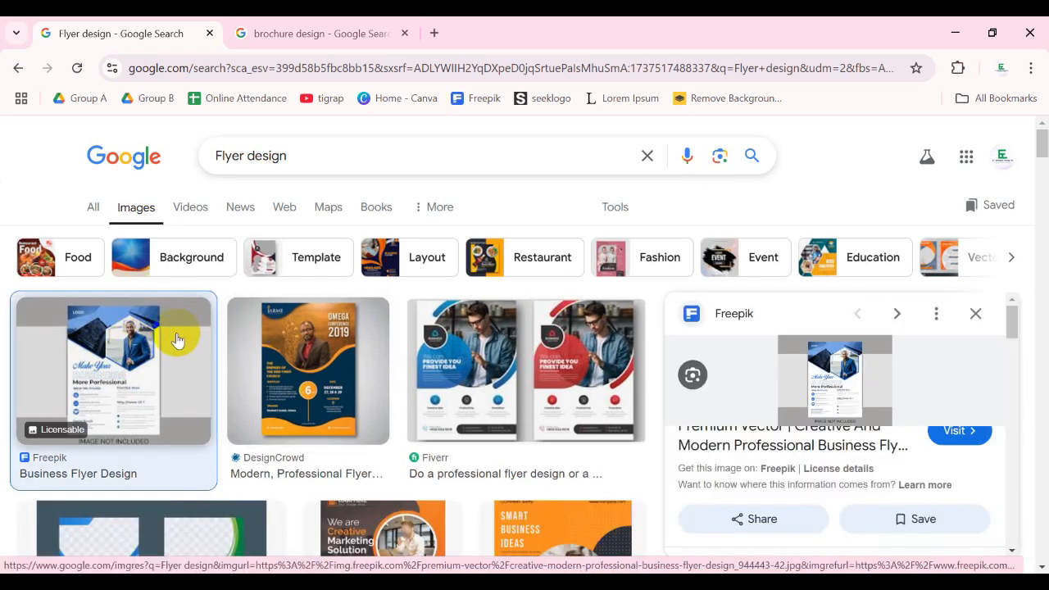
left_click(297, 361)
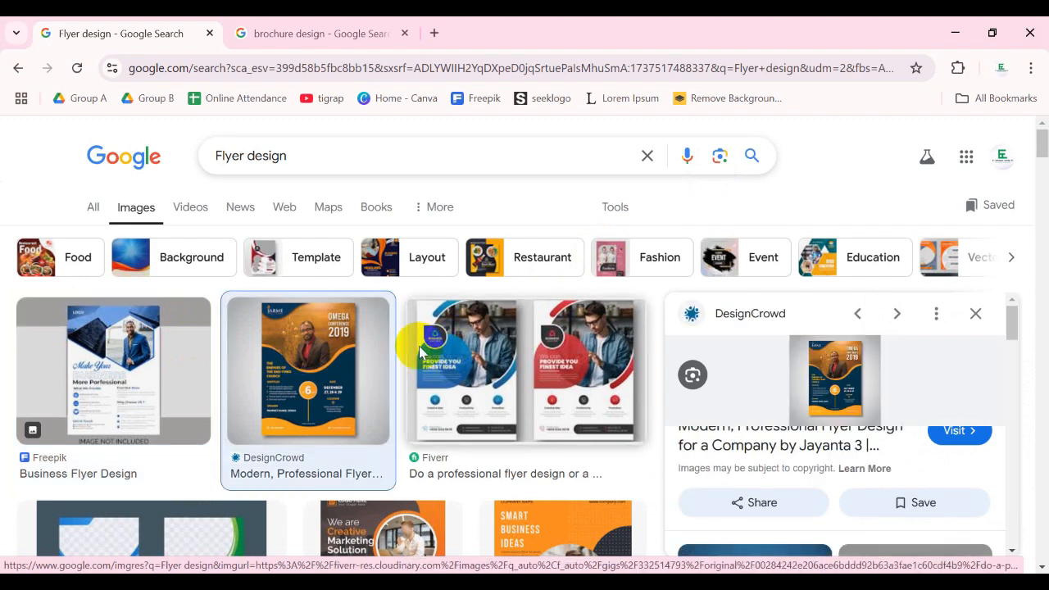
scroll(277, 355, "down", 1)
scroll(283, 348, "up", 1)
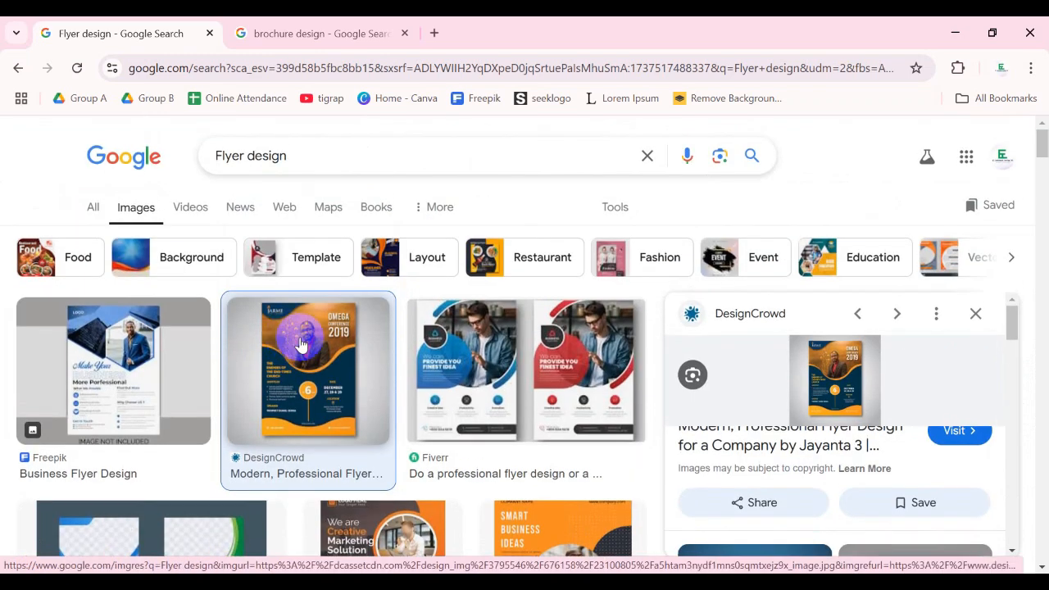
left_click(190, 352)
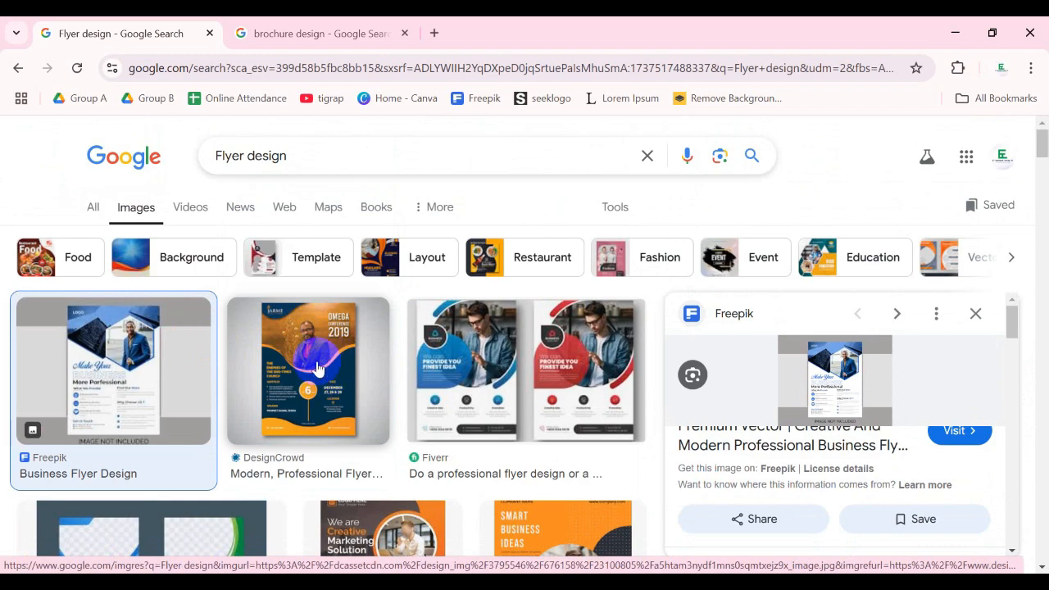
- Open the Freepik source page of the purple and blue Modern Flyer Template from the related images
scroll(316, 367, "down", 1)
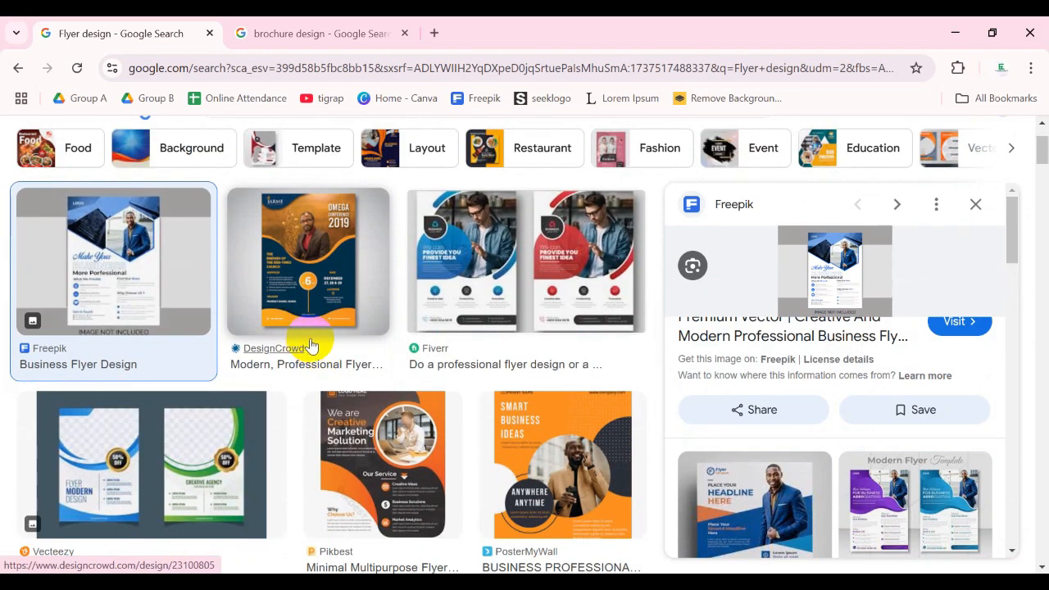
scroll(311, 344, "down", 1)
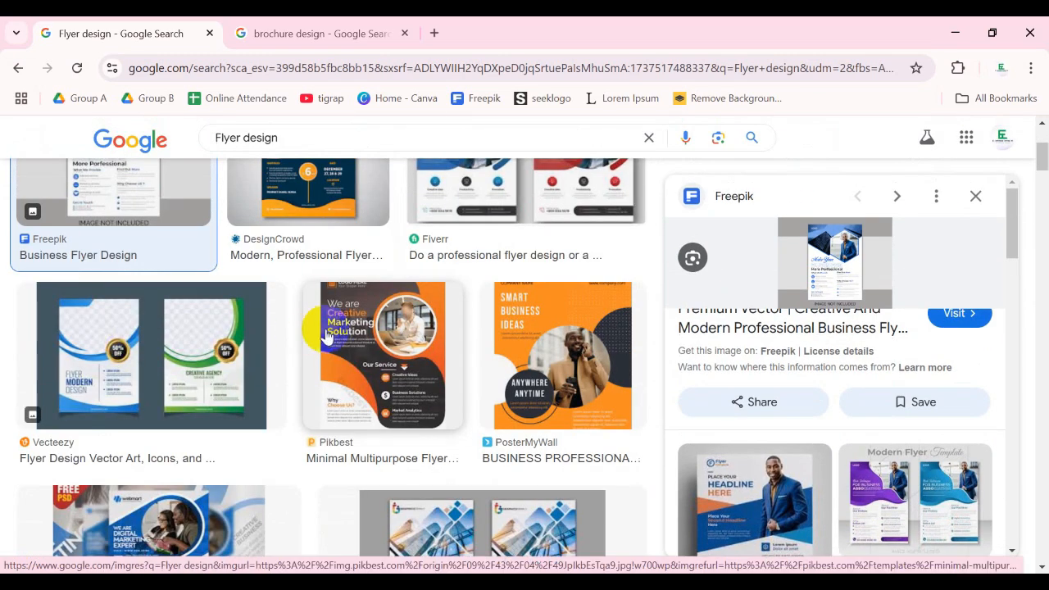
scroll(738, 332, "down", 3)
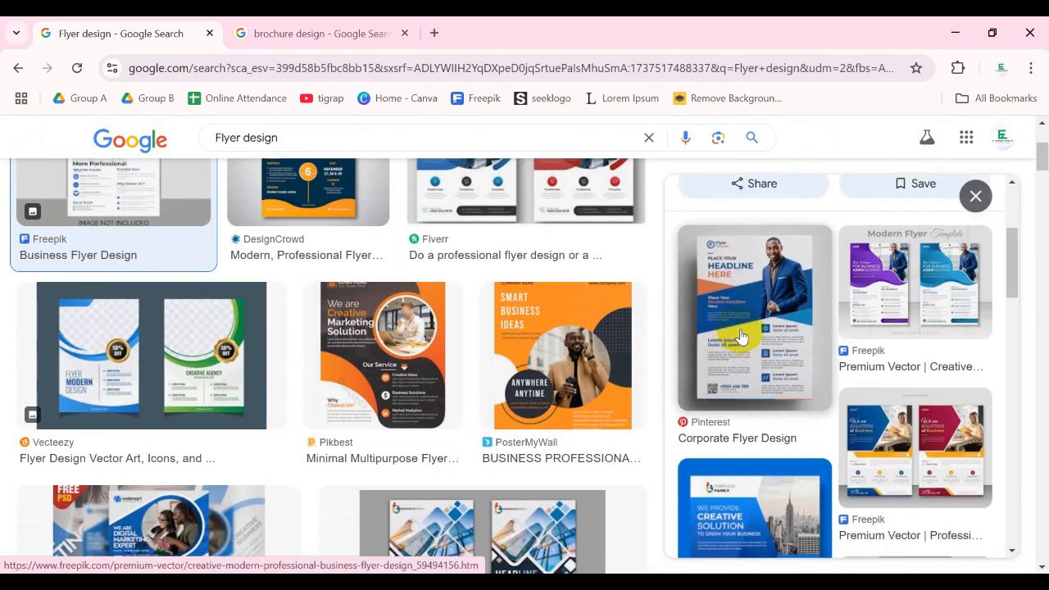
left_click(885, 284)
left_click(820, 302)
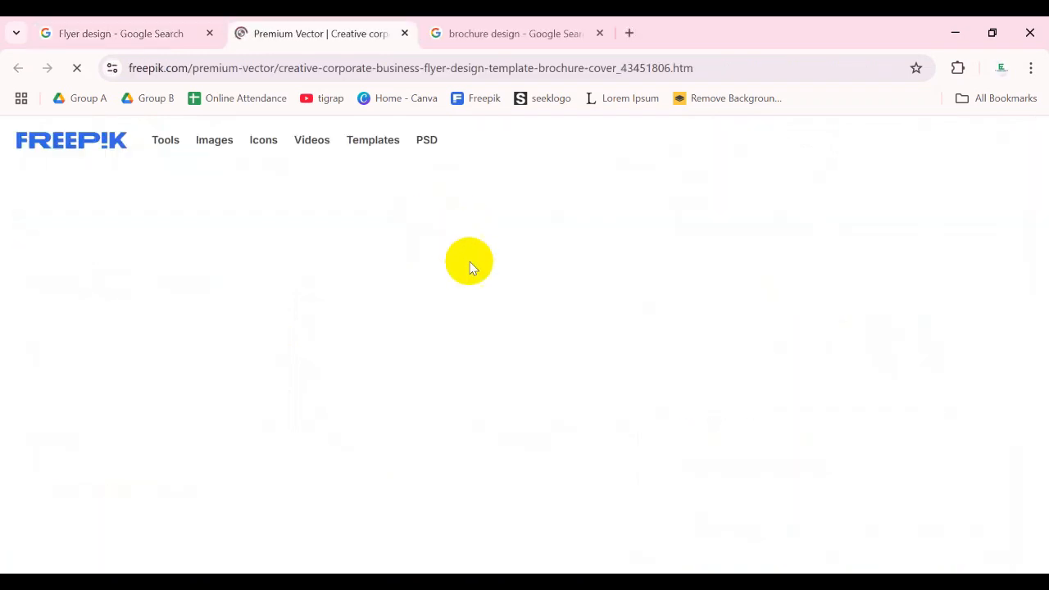
scroll(228, 280, "down", 1)
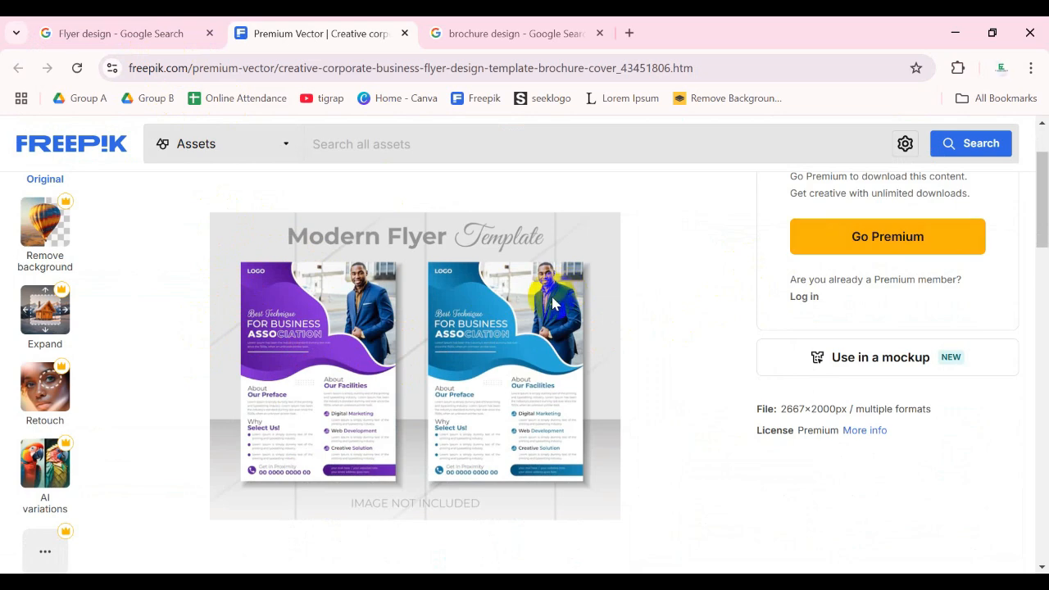
- Revisit the flyer search results and examine the Modern Flyer Template's layout up close on its Freepik page
left_click(131, 32)
scroll(219, 334, "up", 3)
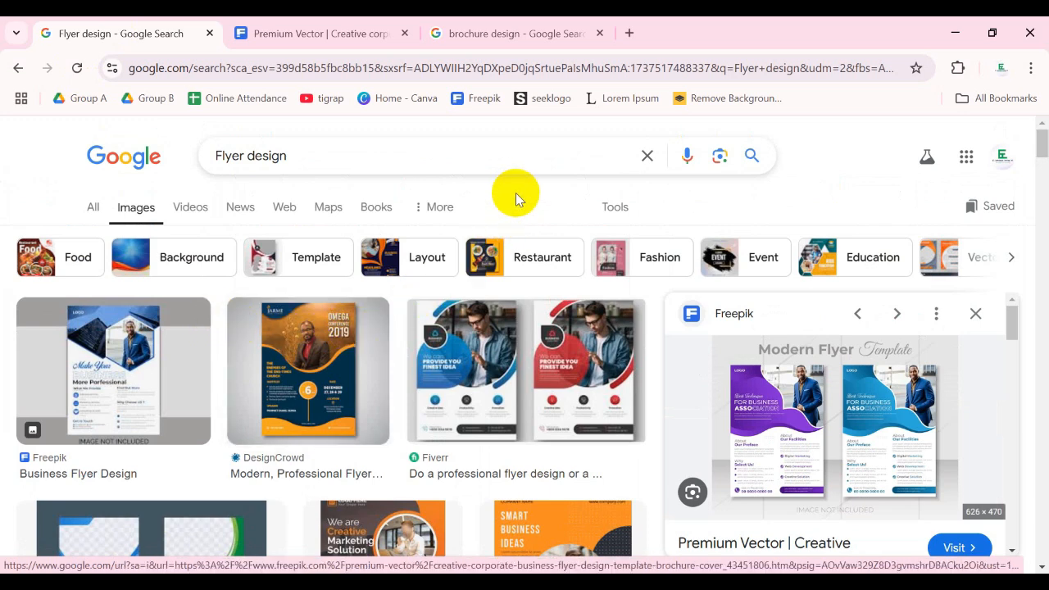
left_click(296, 24)
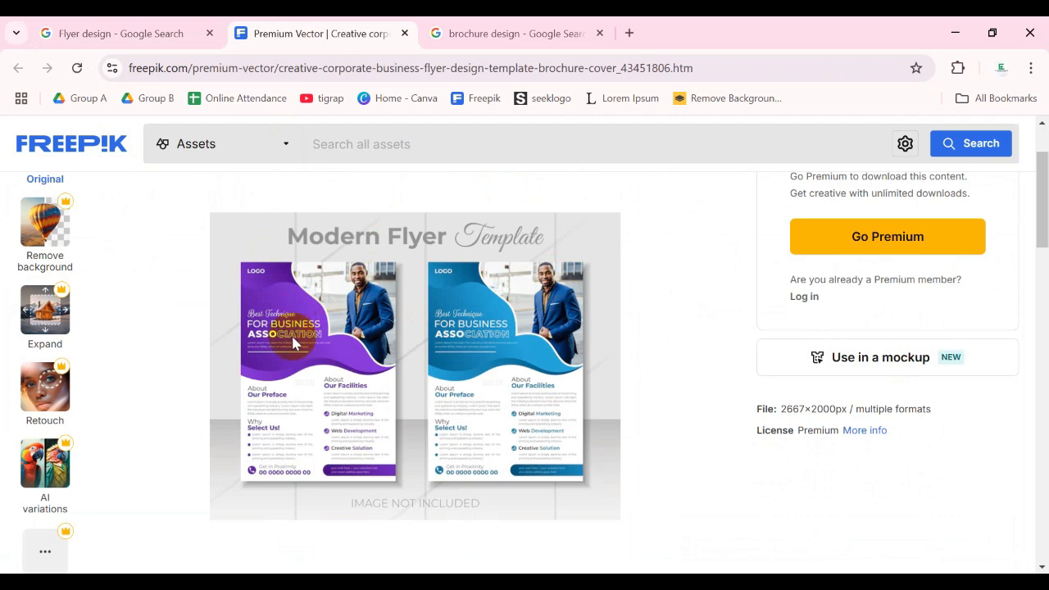
scroll(300, 340, "up", 2)
scroll(300, 343, "down", 2)
key("ctrl+plus")
key("ctrl+plus")
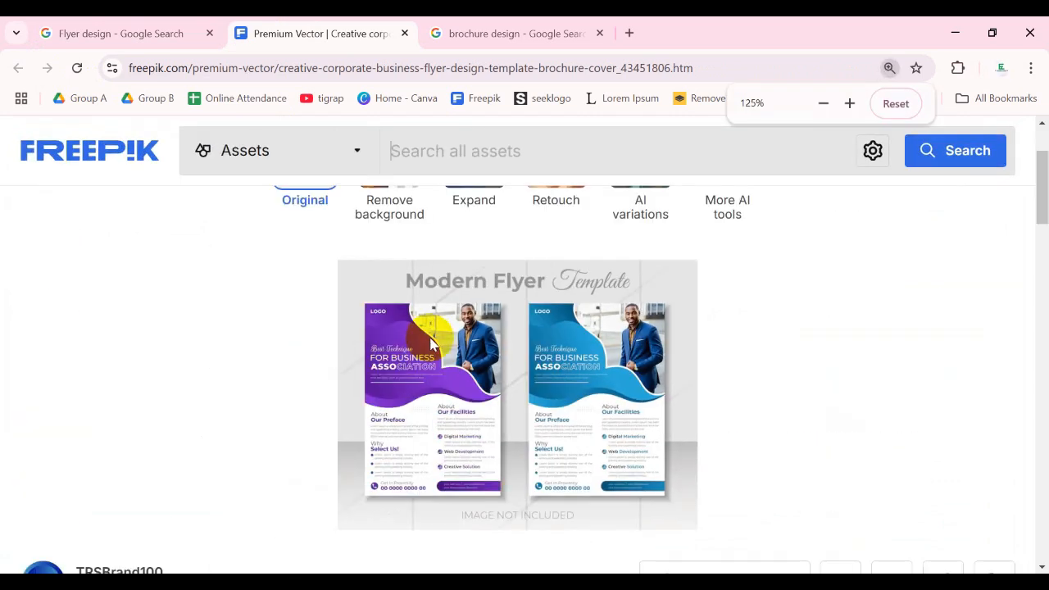
key("ctrl+minus")
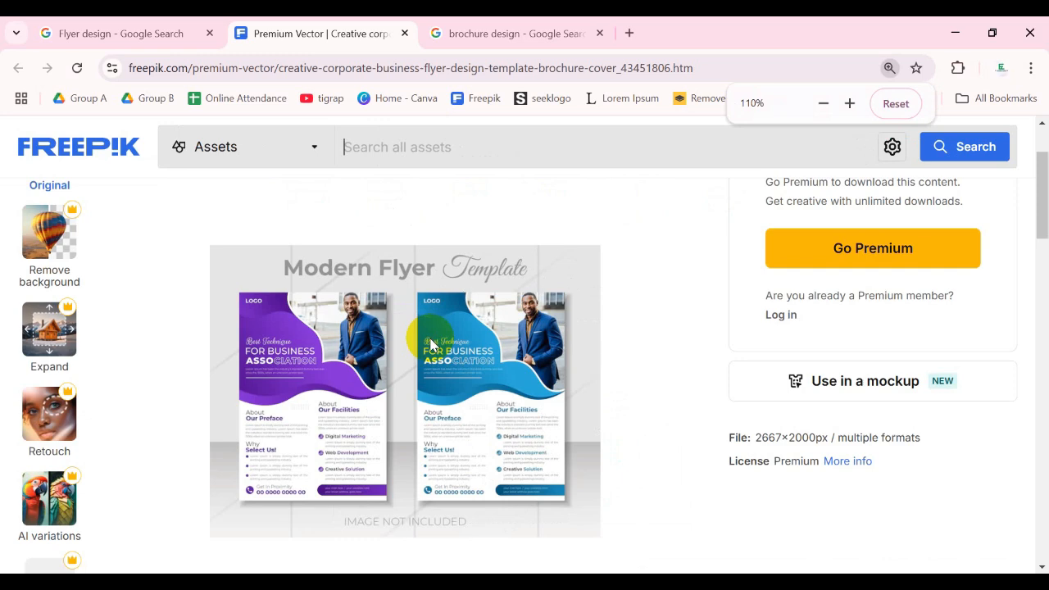
key("ctrl+minus")
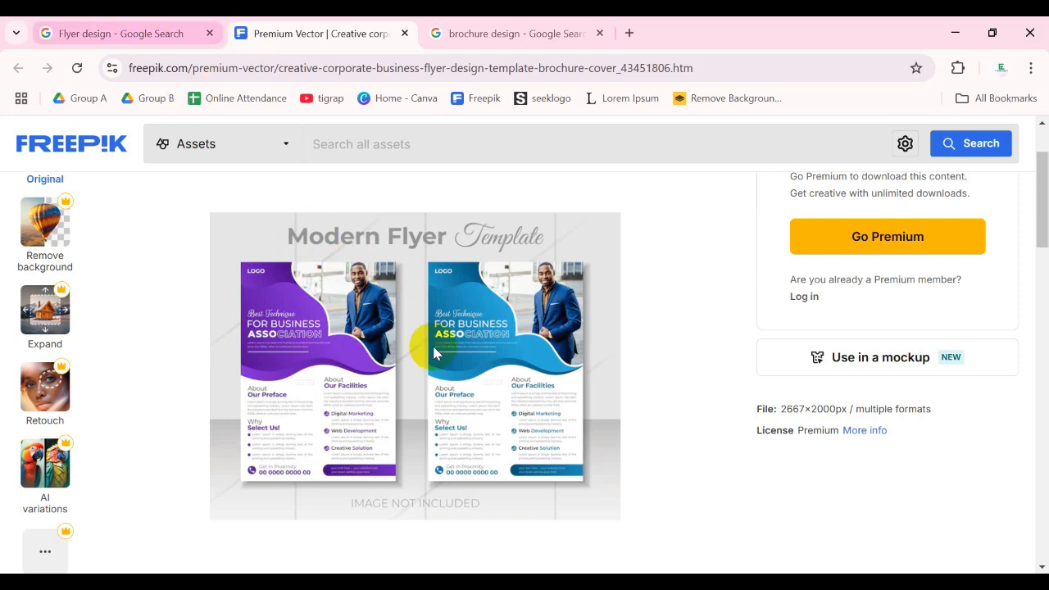
- Browse more flyer design image results and preview the Pikbest Professional And Creative Corporate Business Flyer
left_click(144, 36)
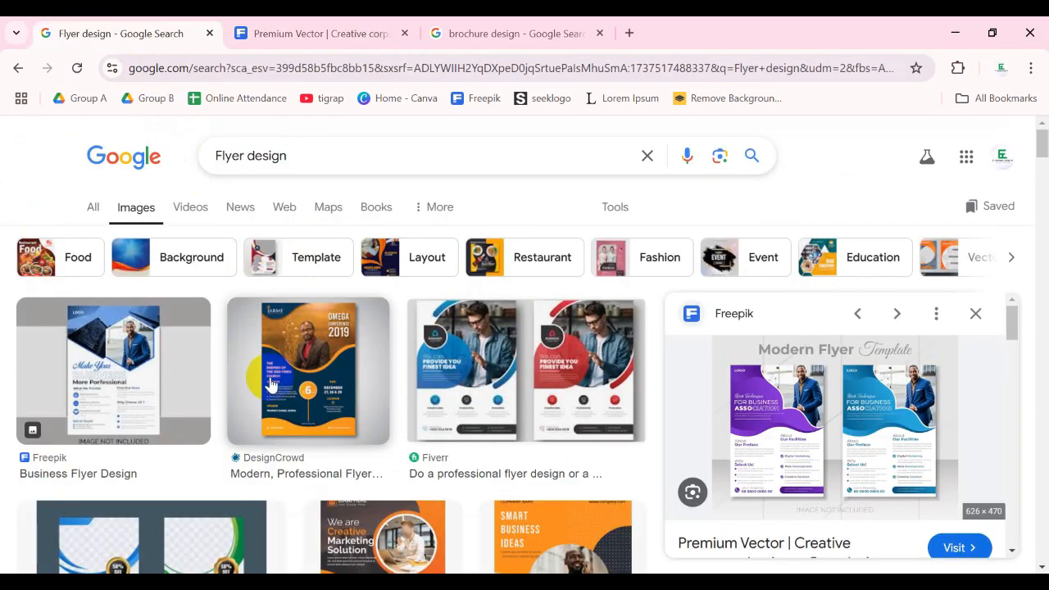
scroll(254, 377, "down", 1)
scroll(254, 325, "down", 4)
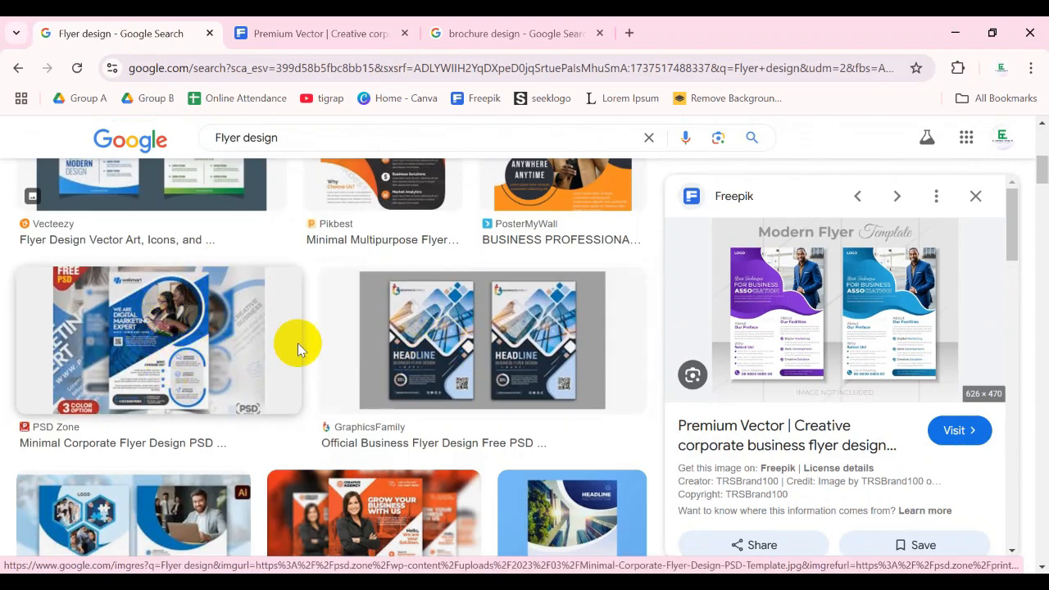
scroll(483, 342, "down", 3)
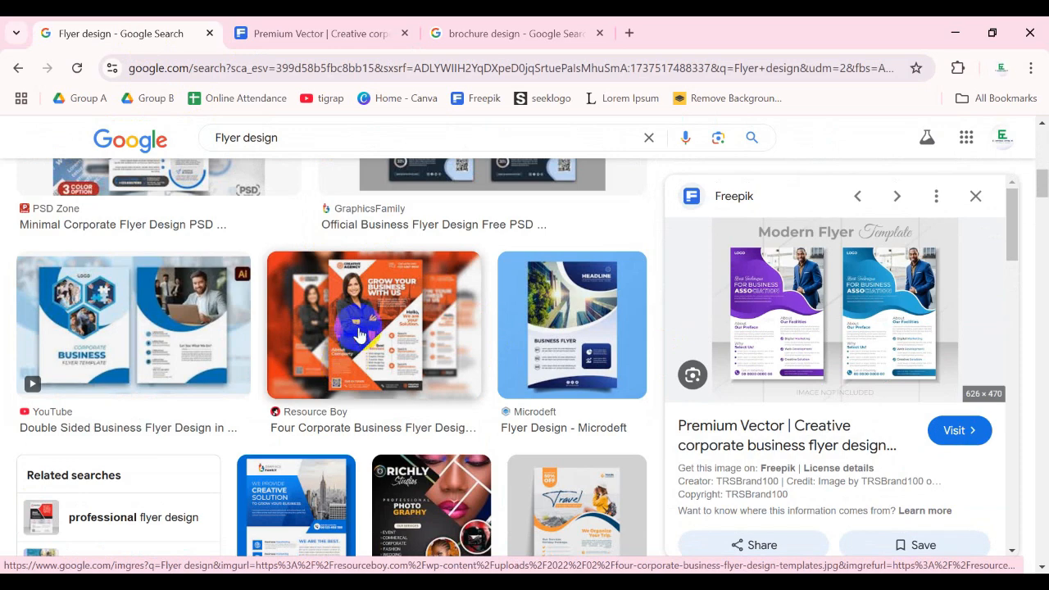
scroll(347, 373, "down", 3)
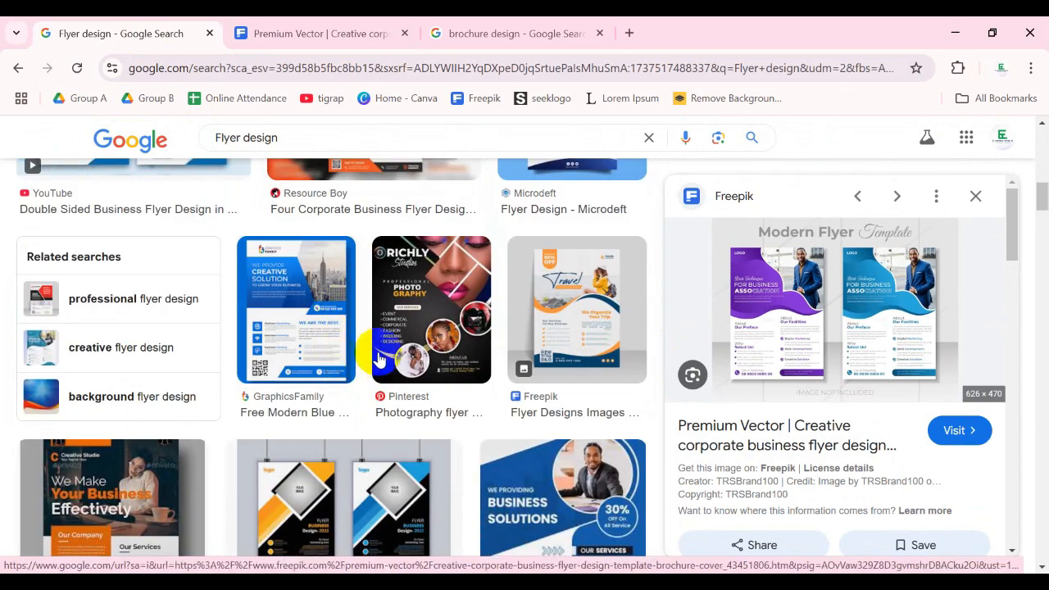
scroll(527, 340, "down", 3)
scroll(336, 325, "up", 2)
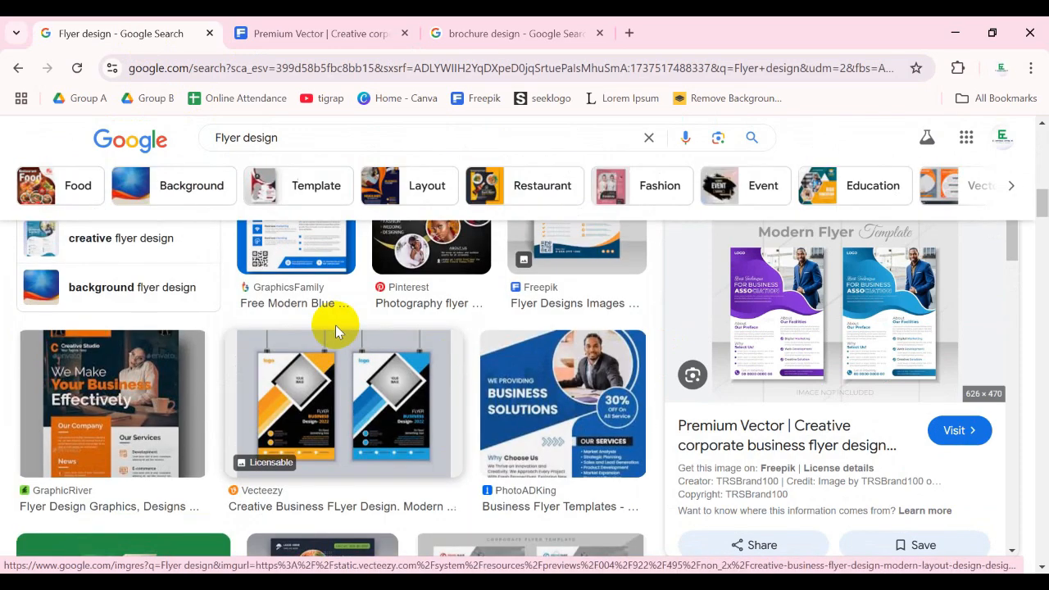
scroll(336, 326, "down", 2)
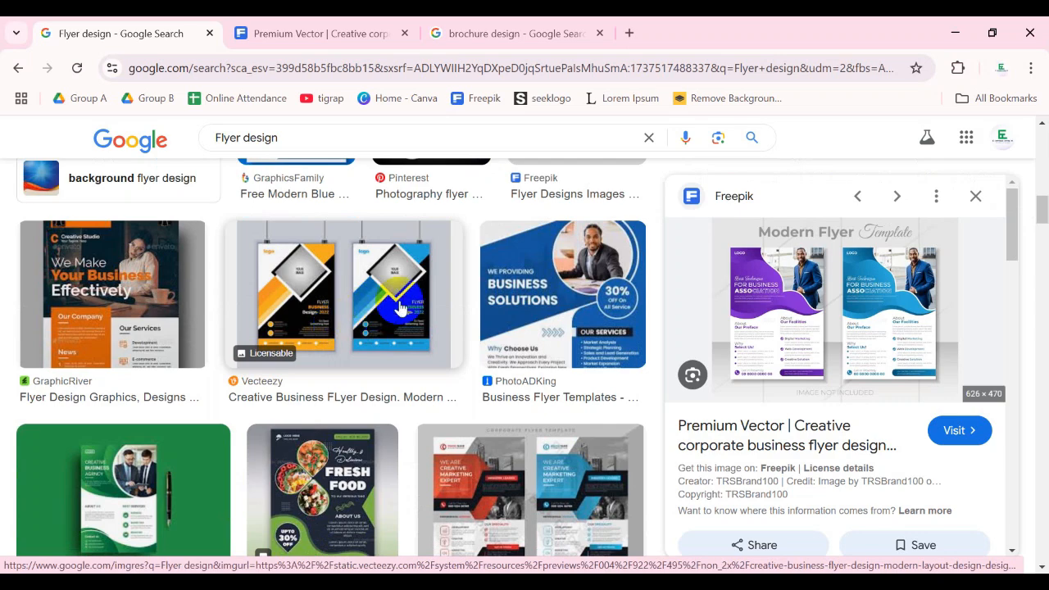
scroll(359, 313, "down", 3)
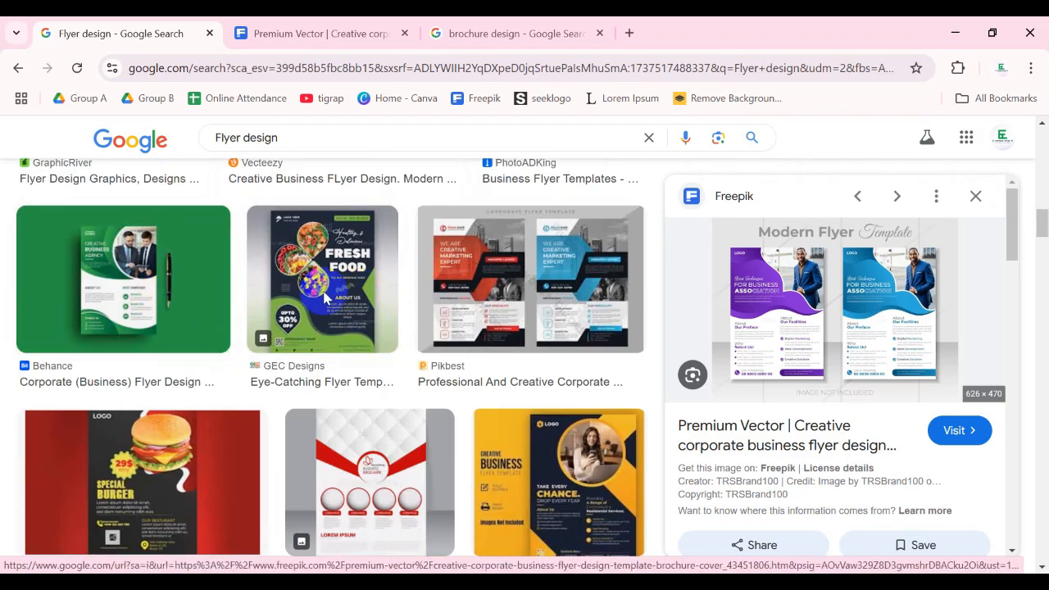
left_click(496, 290)
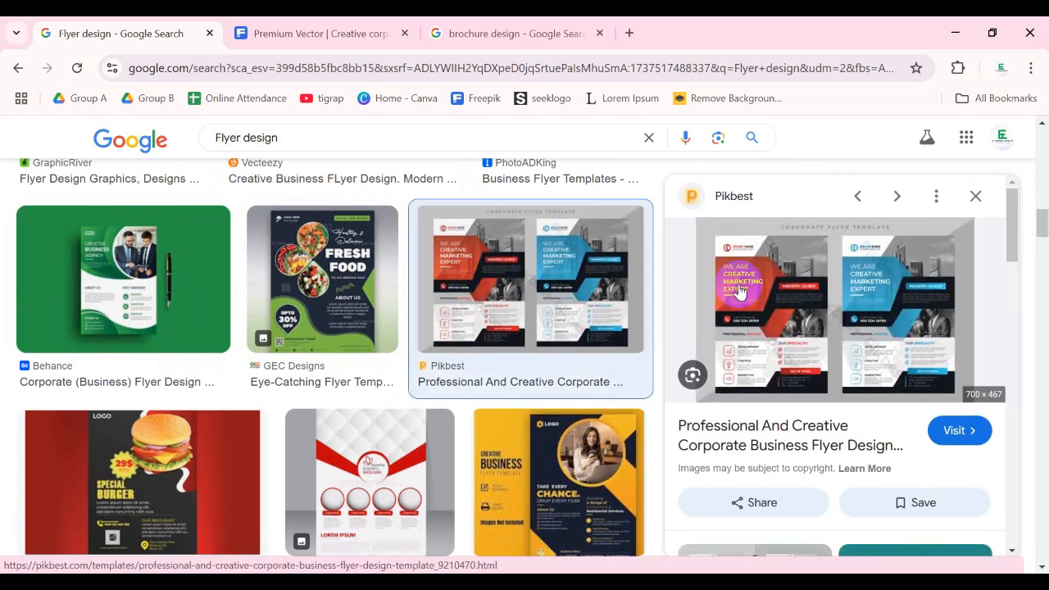
scroll(451, 313, "down", 2)
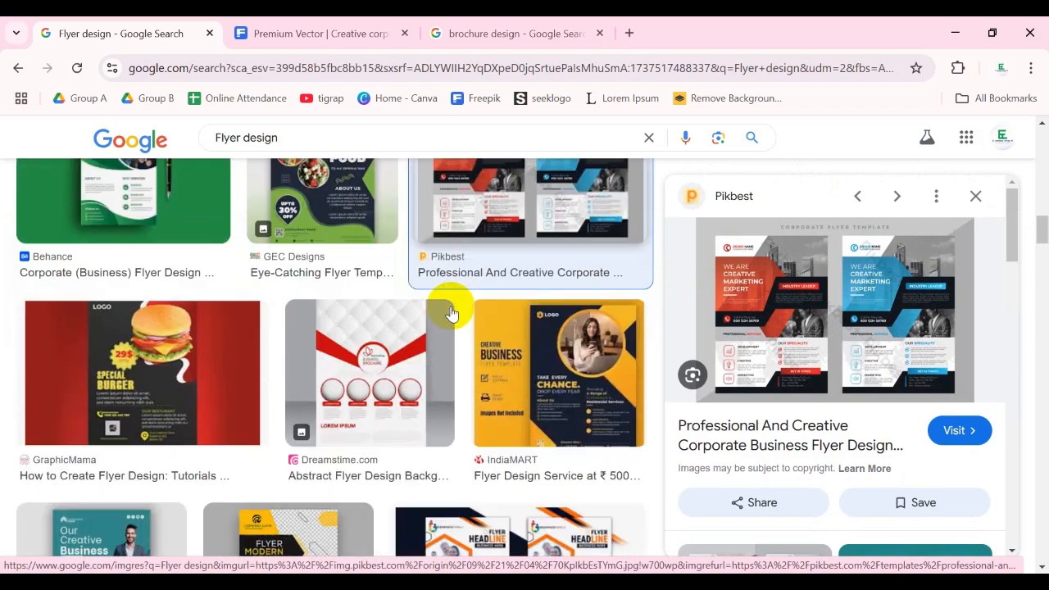
scroll(449, 308, "down", 4)
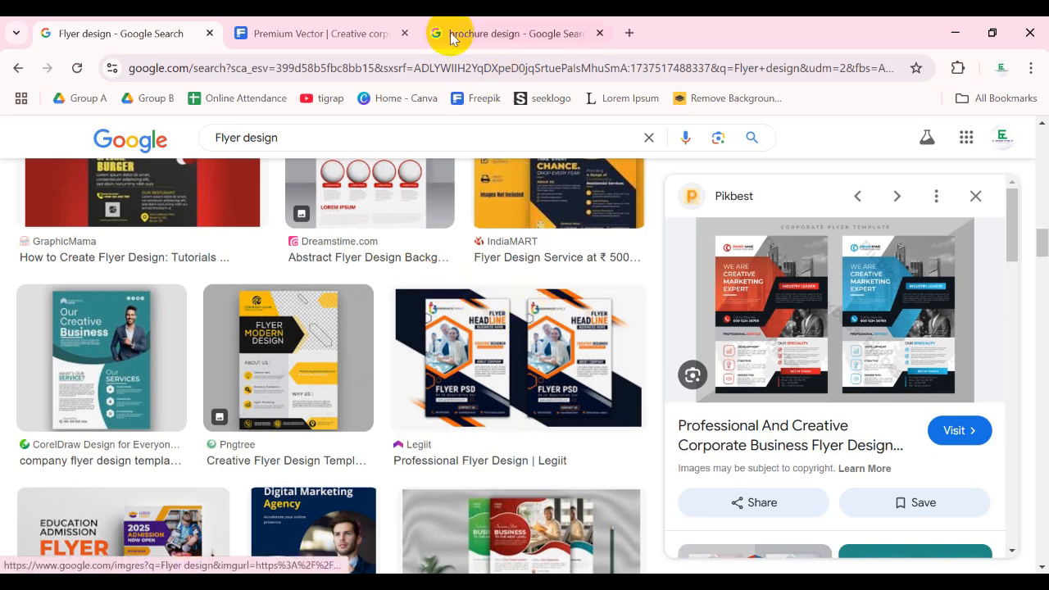
- Search Google for "double sided flyer design" in a new tab
left_click(630, 32)
type("doub")
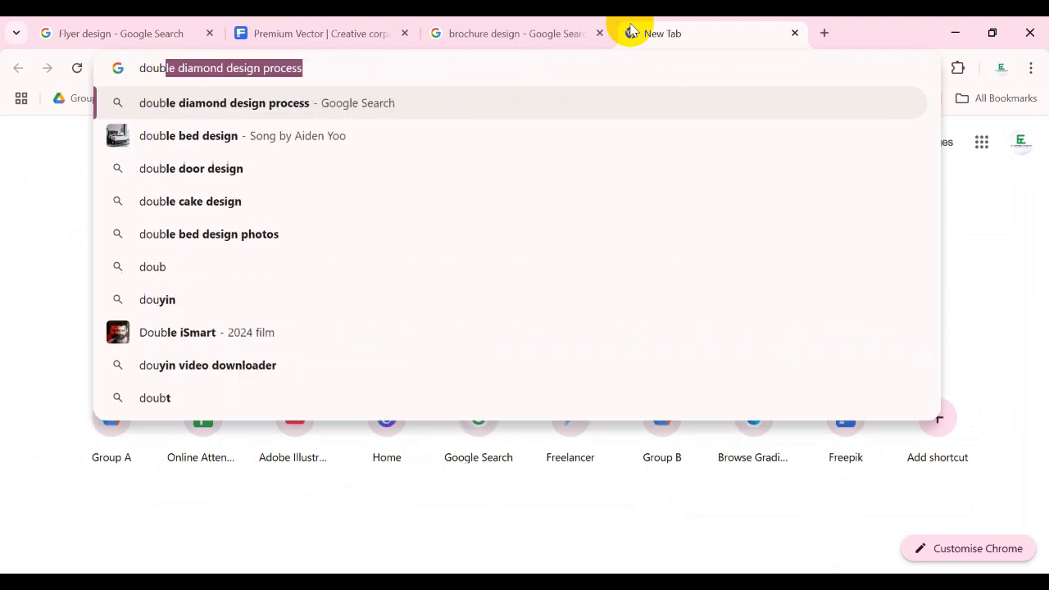
type("le page fly")
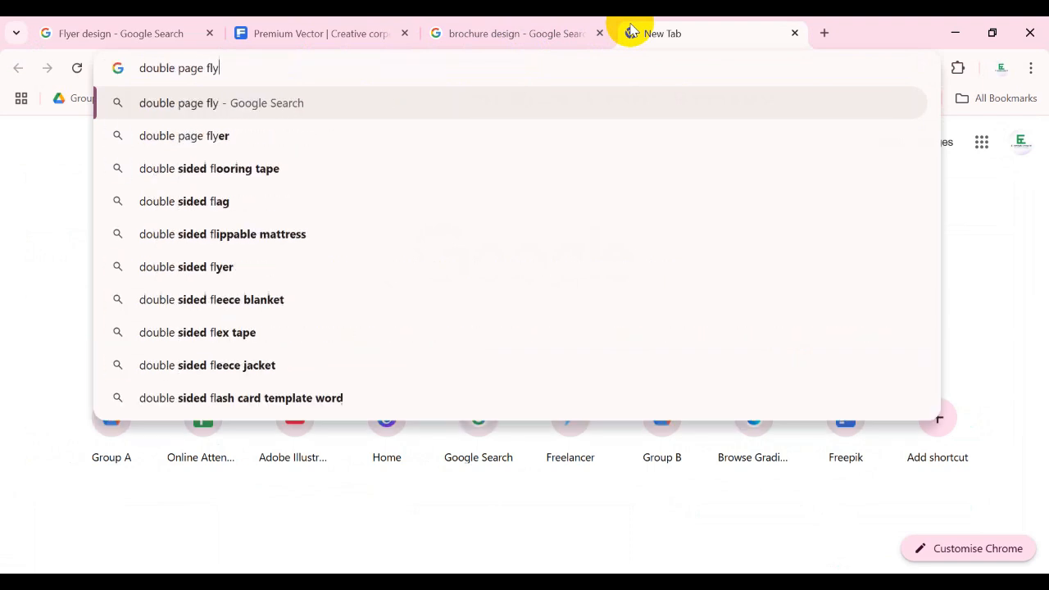
type("e")
key("BackSpace")
key("BackSpace")
key("BackSpace")
key("BackSpace")
key("BackSpace")
key("BackSpace")
key("BackSpace")
key("BackSpace")
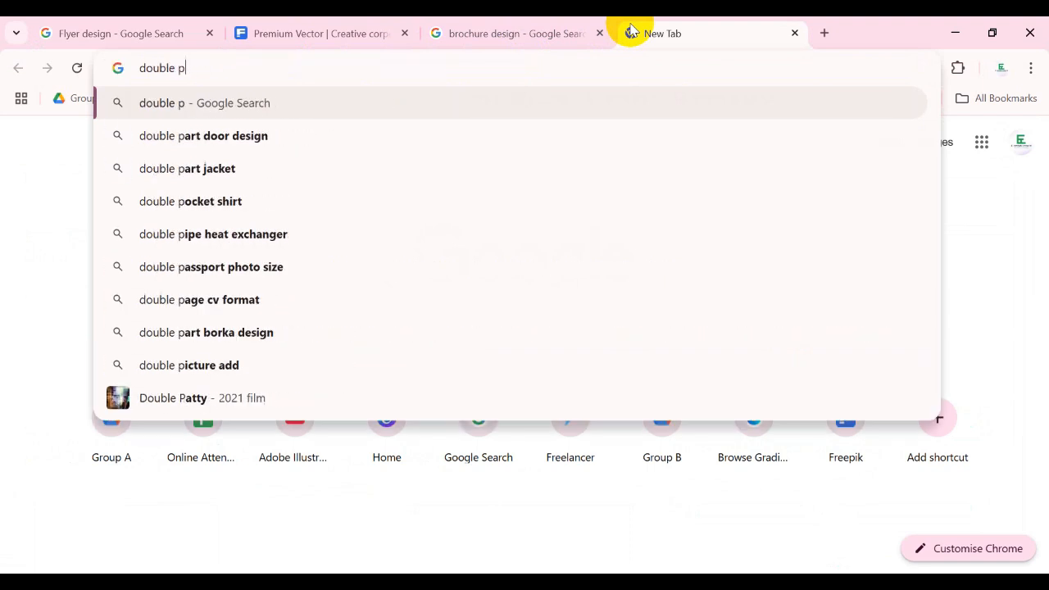
key("BackSpace")
type("side")
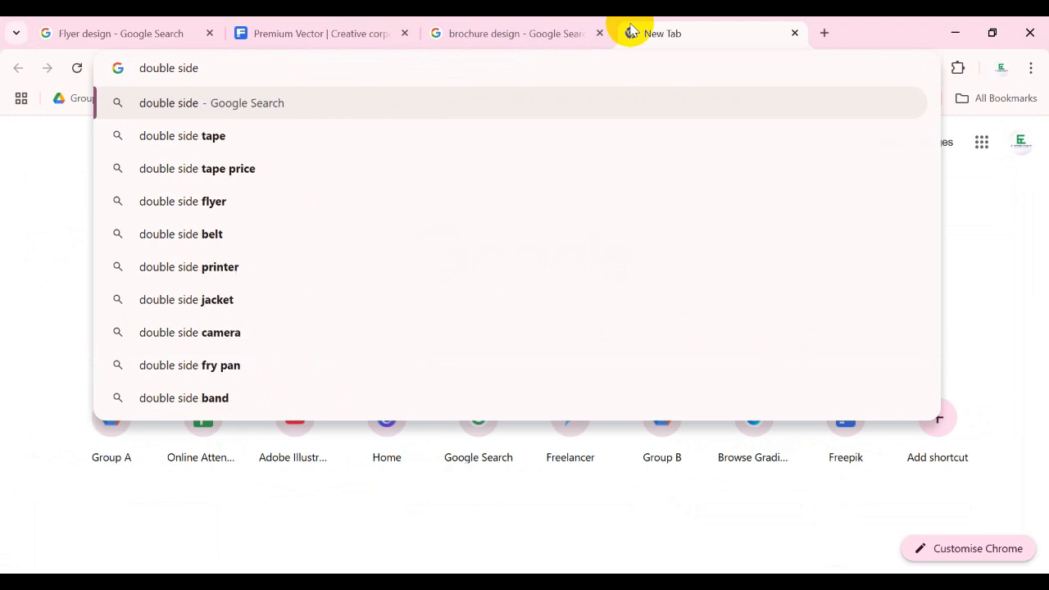
key("BackSpace")
type("f")
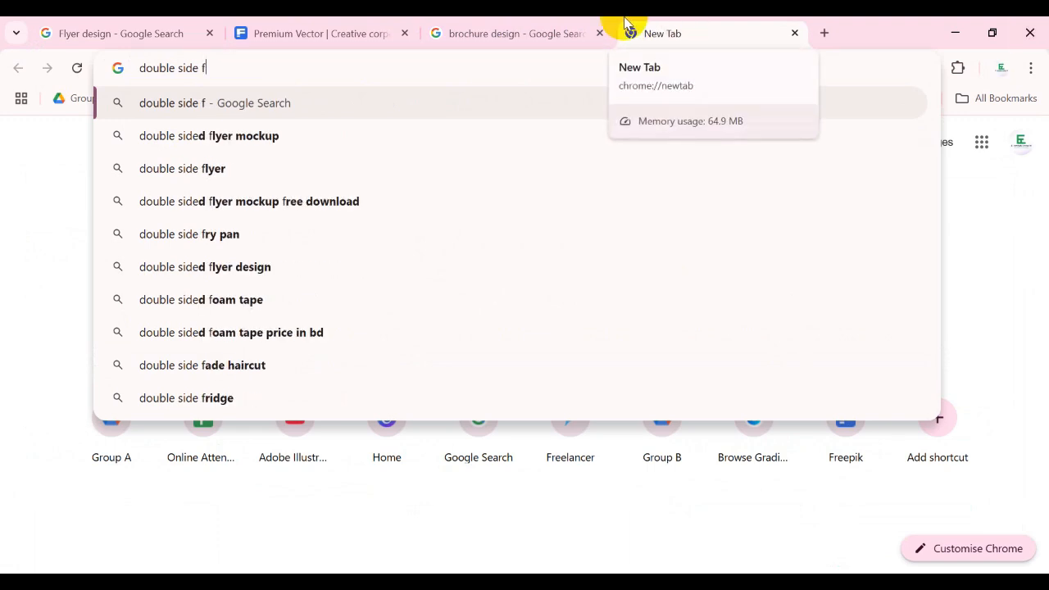
left_click(168, 271)
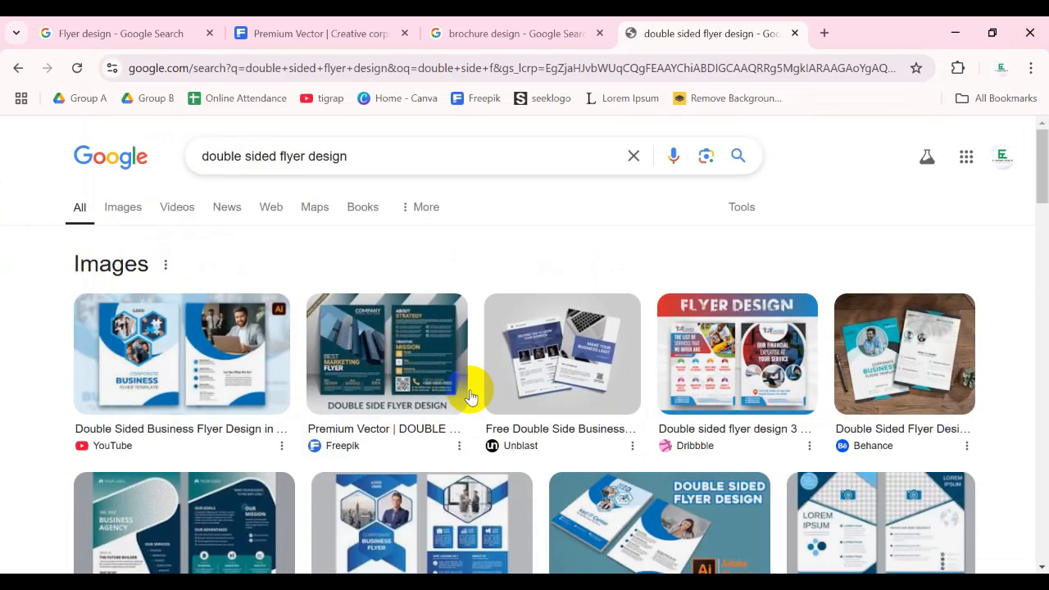
- Open the Freepik page of the DOUBLE SIDE FLYER TEMPLATE from the results and examine its front and back layouts
left_click(379, 355)
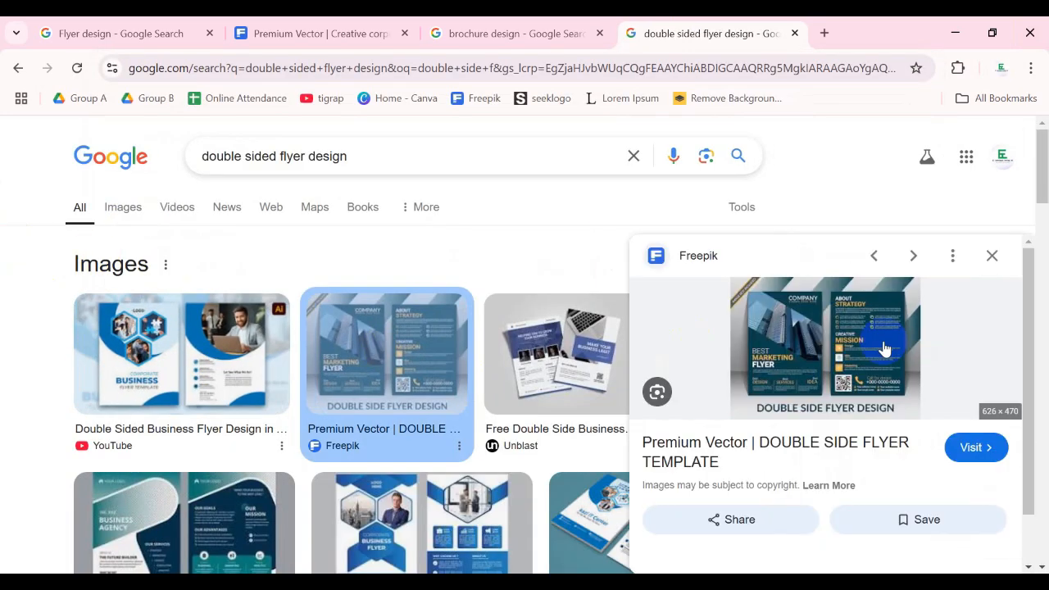
left_click(883, 346)
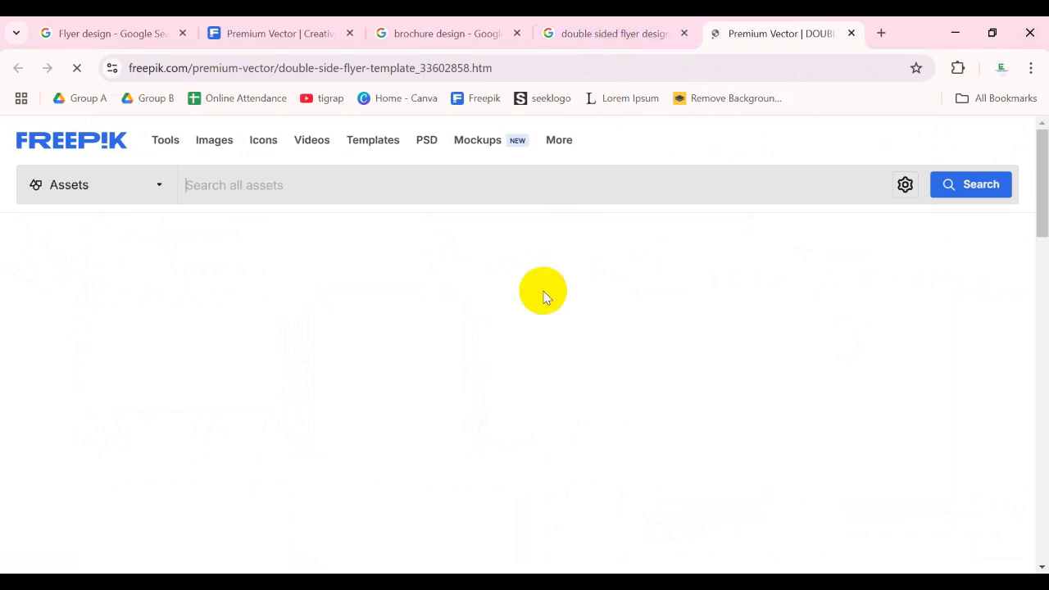
scroll(555, 275, "down", 3)
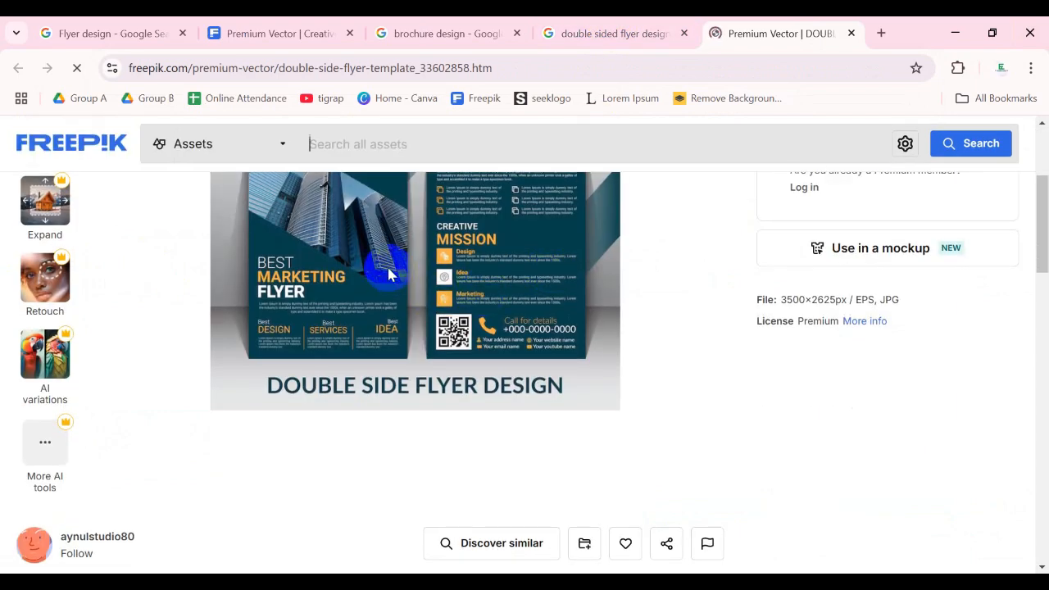
scroll(435, 287, "up", 1)
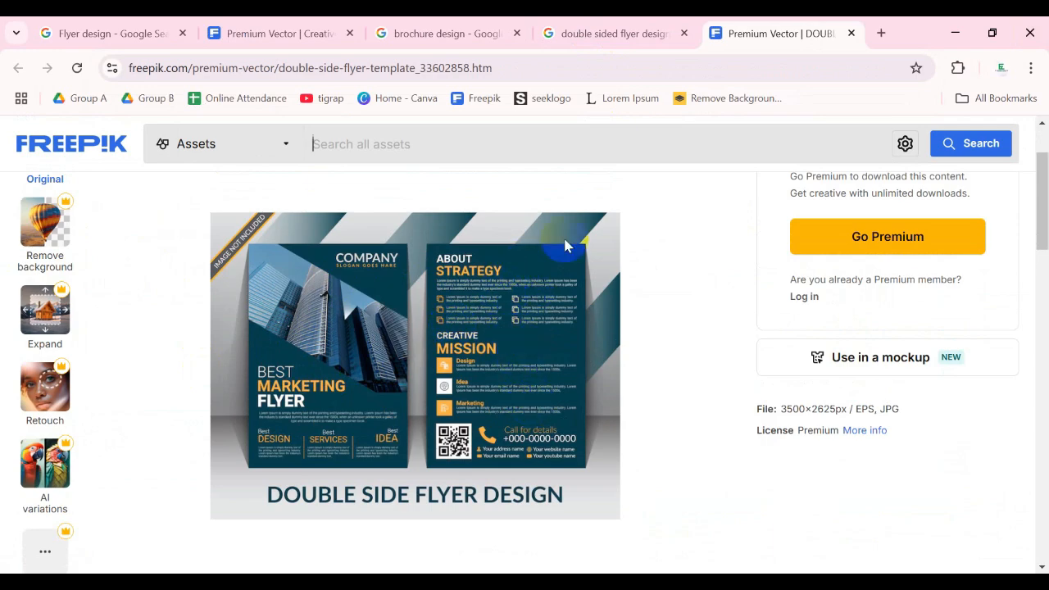
- Return to the double sided flyer design search and browse its full image results
left_click(647, 33)
scroll(527, 346, "down", 2)
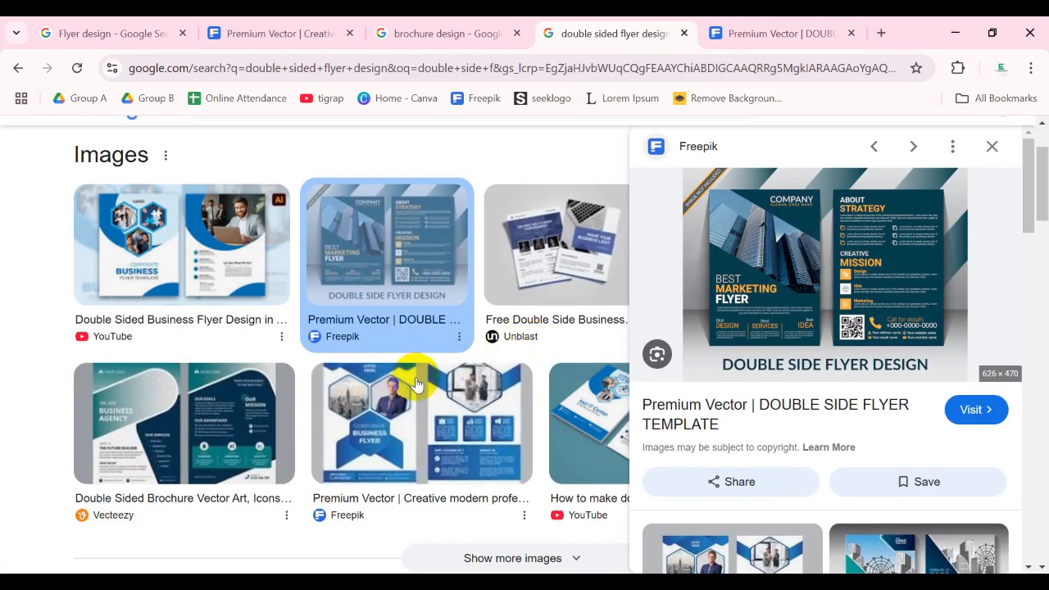
scroll(417, 385, "down", 4)
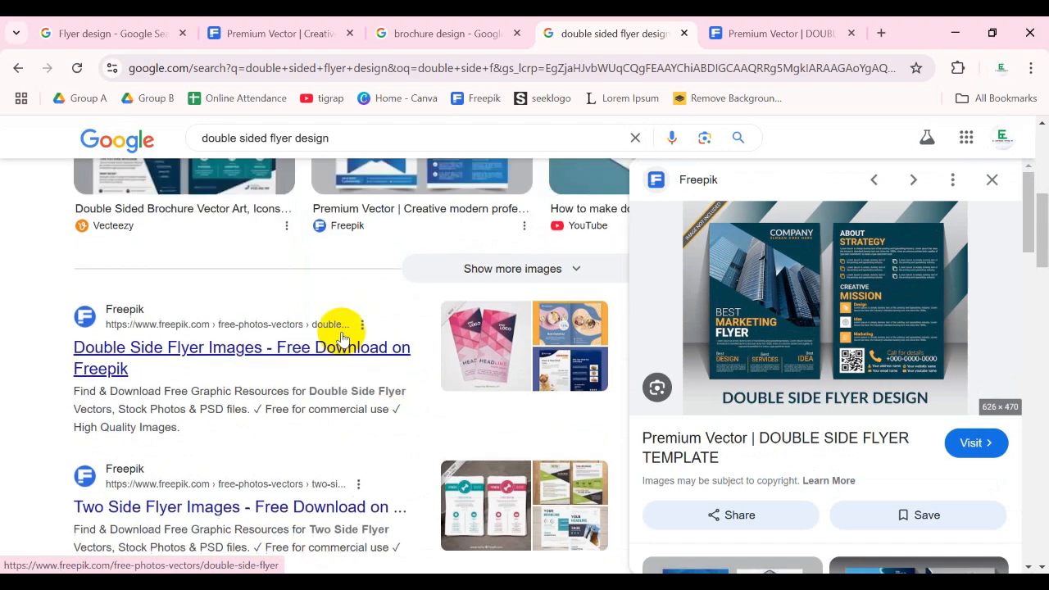
scroll(343, 338, "up", 6)
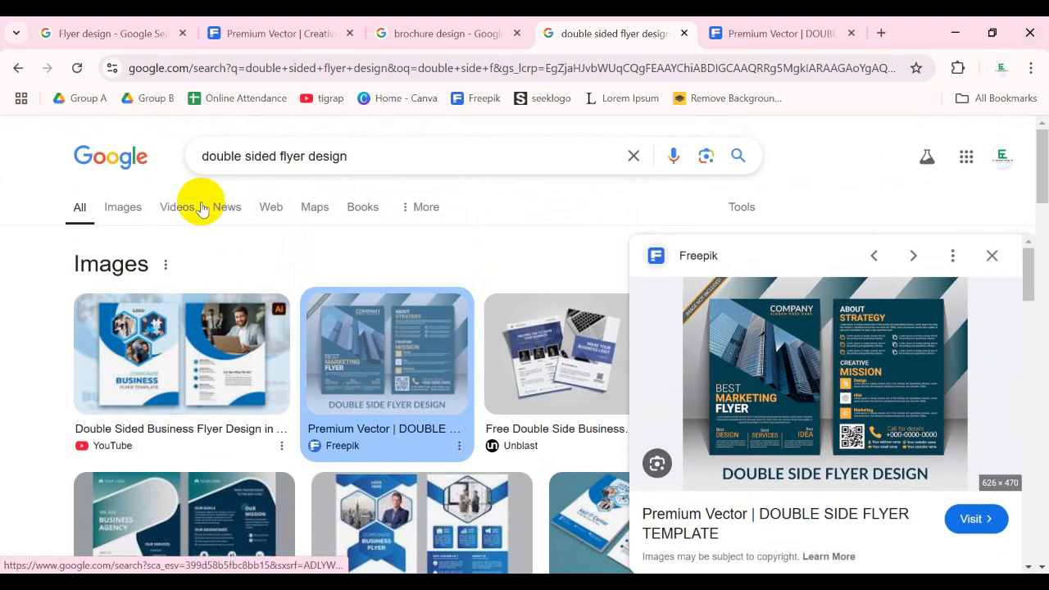
left_click(111, 206)
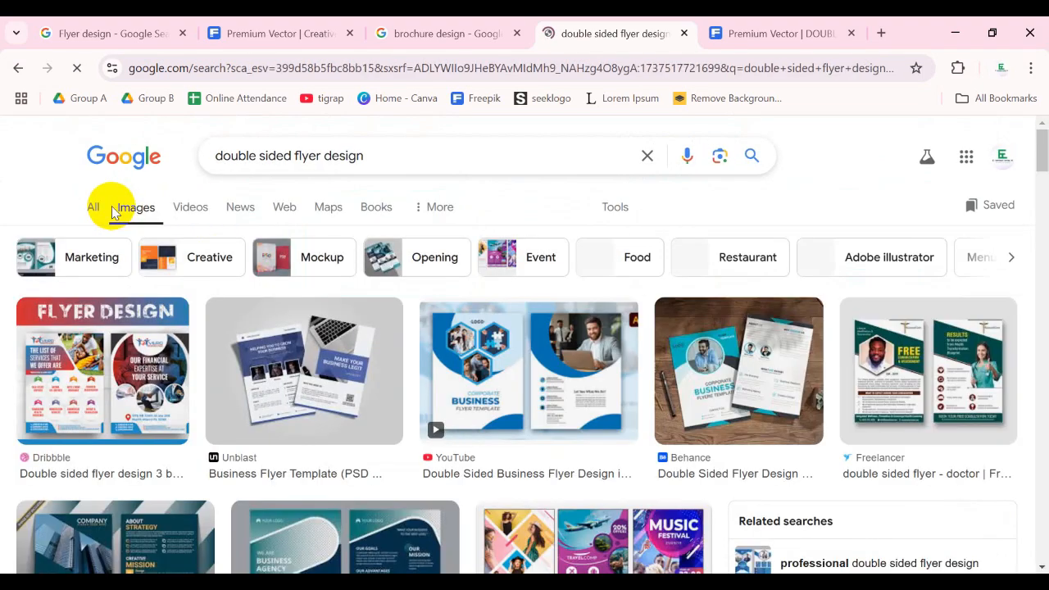
scroll(164, 209, "down", 2)
scroll(249, 215, "down", 2)
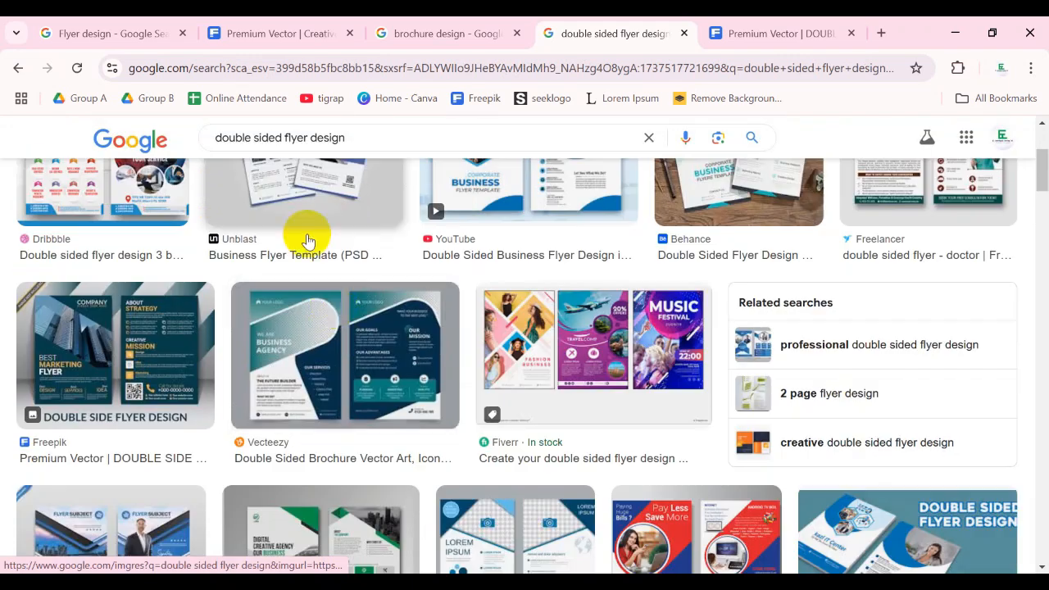
- Follow the Vecteezy Double Sided Brochure image to its site and open the teal and navy Business Flyer Brochure Template there
left_click(339, 355)
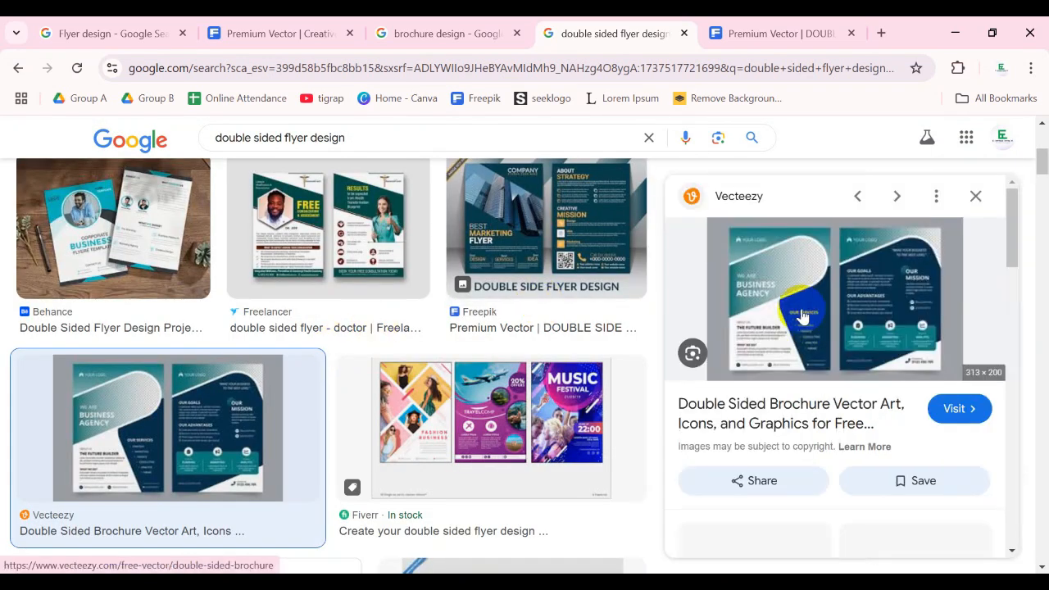
left_click(807, 295)
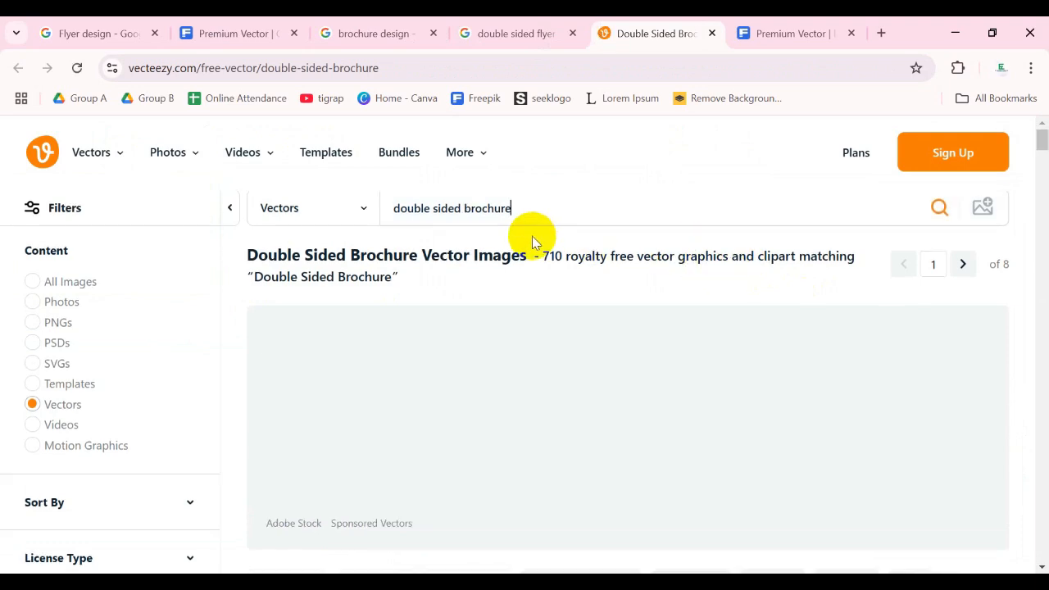
scroll(548, 230, "down", 1)
scroll(569, 273, "down", 2)
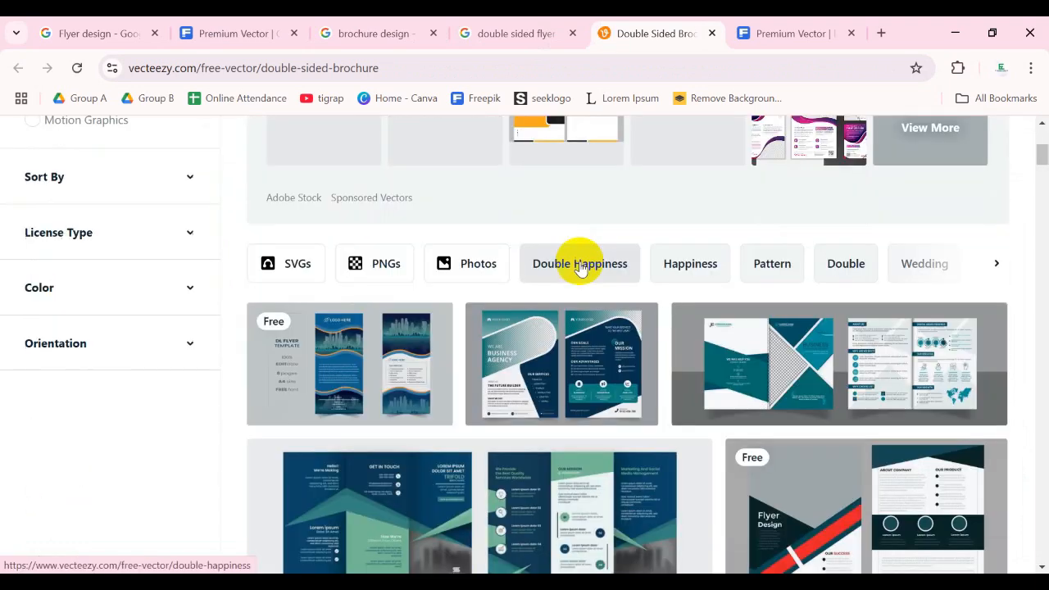
left_click(555, 371)
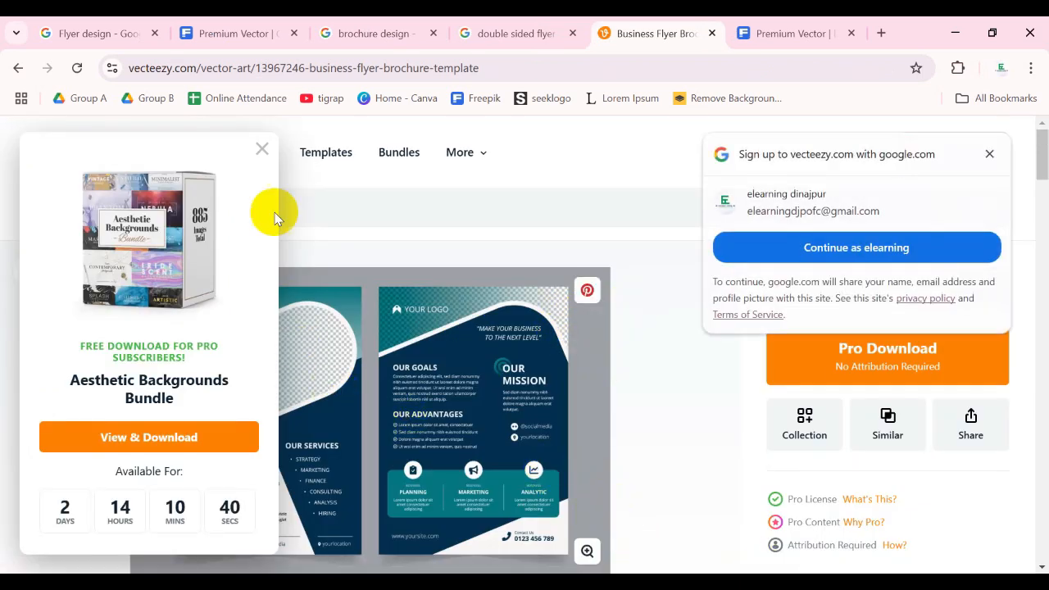
- Dismiss the Aesthetic Backgrounds Bundle pop-up and examine both sides of the Business Flyer Brochure Template
left_click(262, 147)
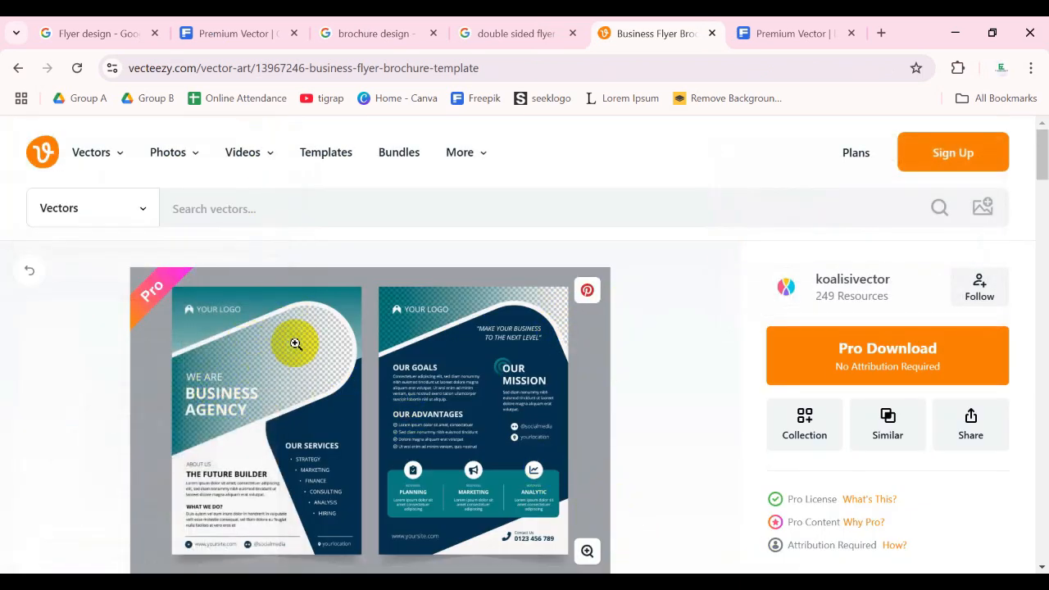
scroll(301, 343, "down", 2)
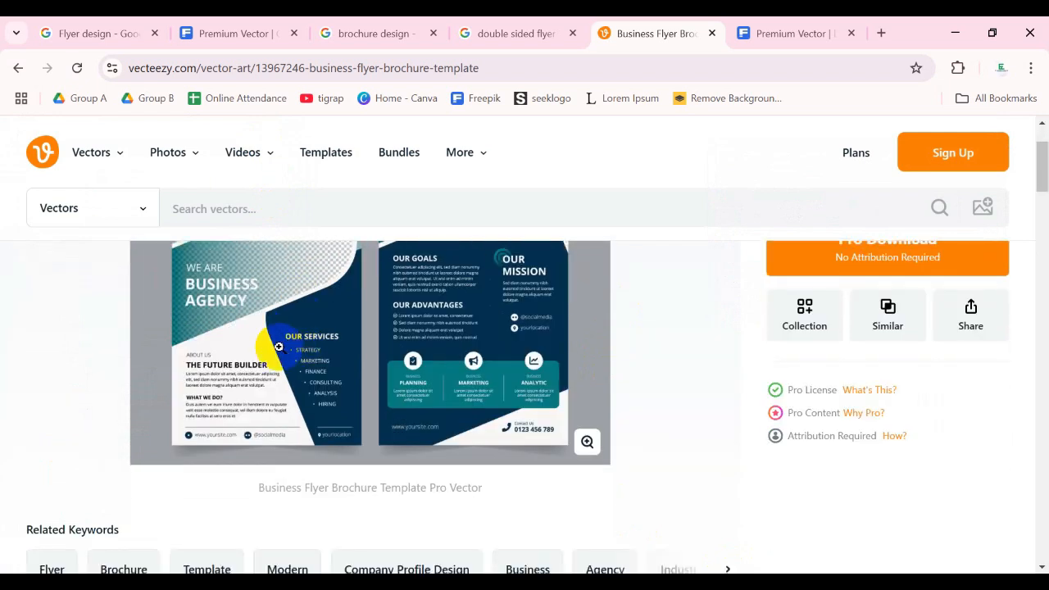
scroll(287, 361, "up", 2)
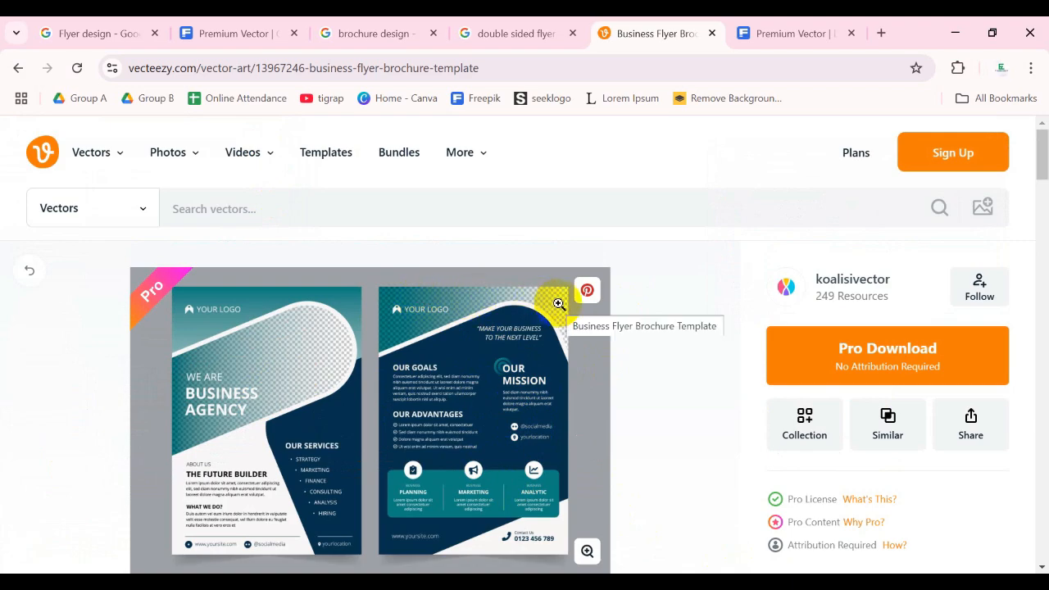
scroll(559, 304, "down", 2)
- Back in the double sided flyer image results, preview the YOUnique Designs and VectorStock flyers and browse further examples
left_click(525, 32)
scroll(546, 218, "down", 4)
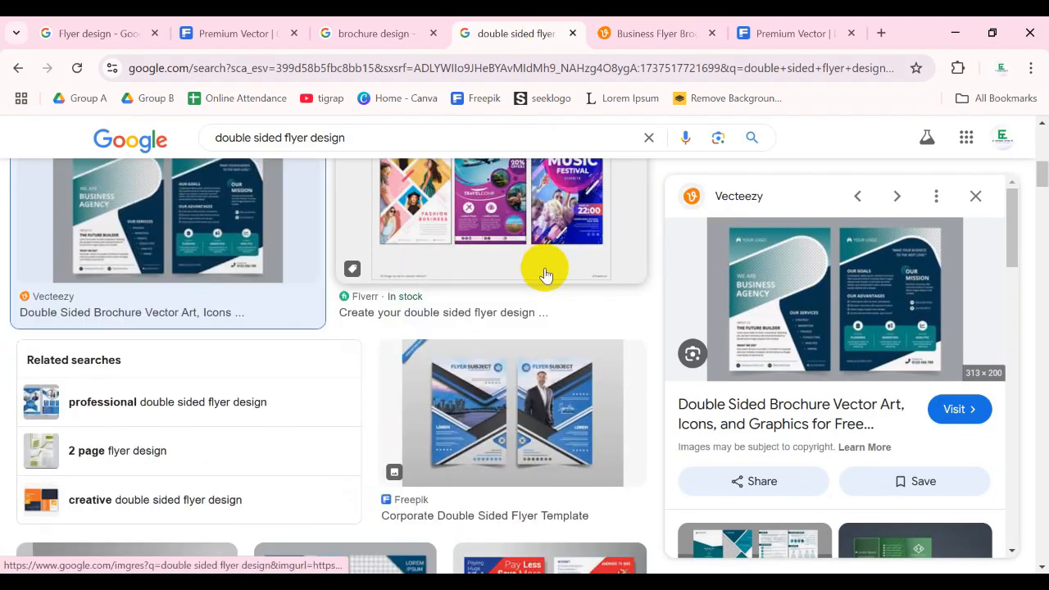
scroll(545, 275, "down", 4)
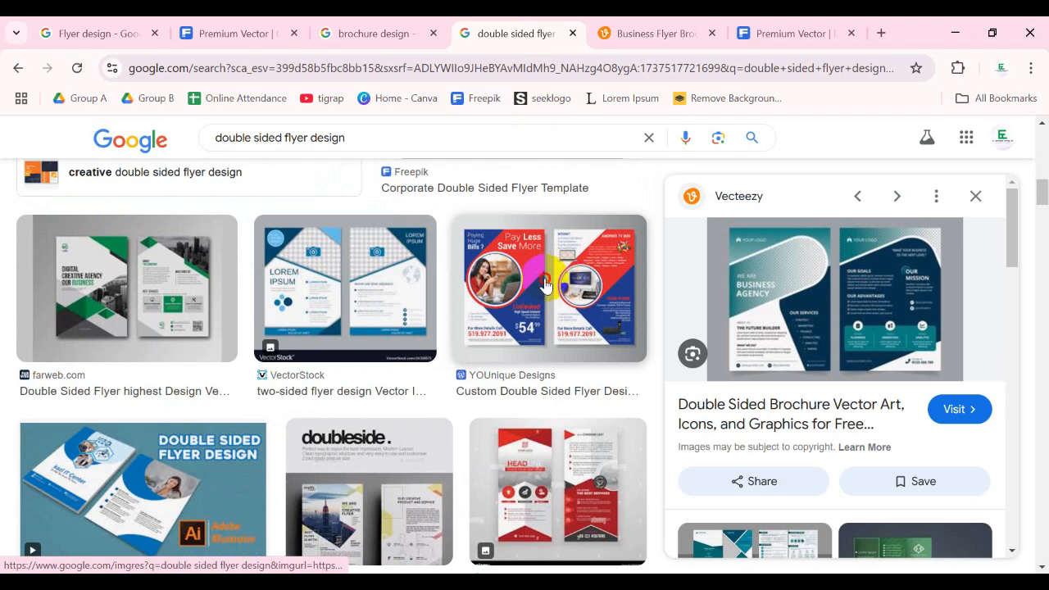
left_click(546, 284)
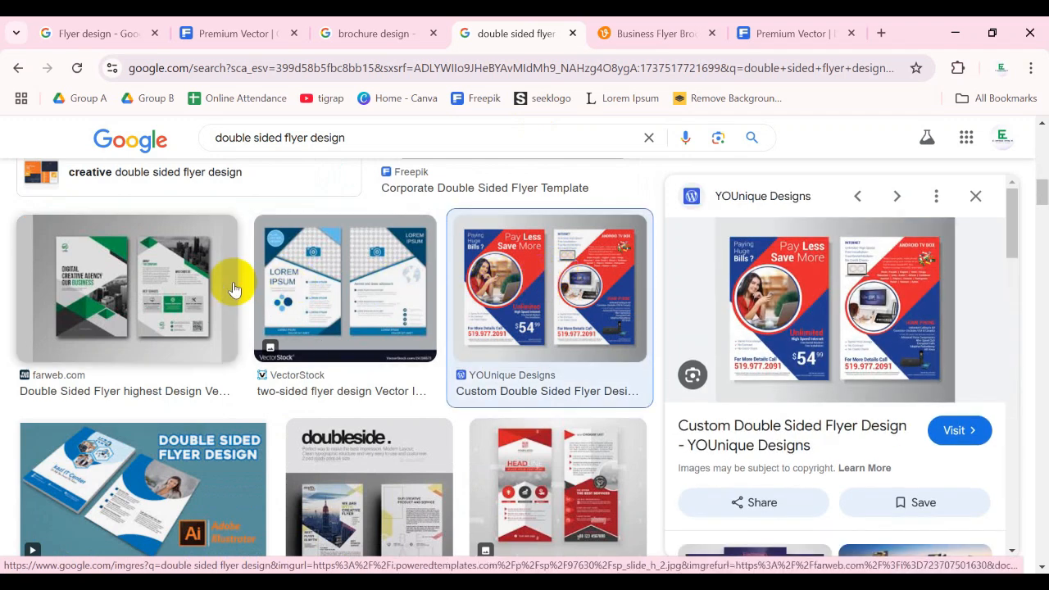
left_click(326, 304)
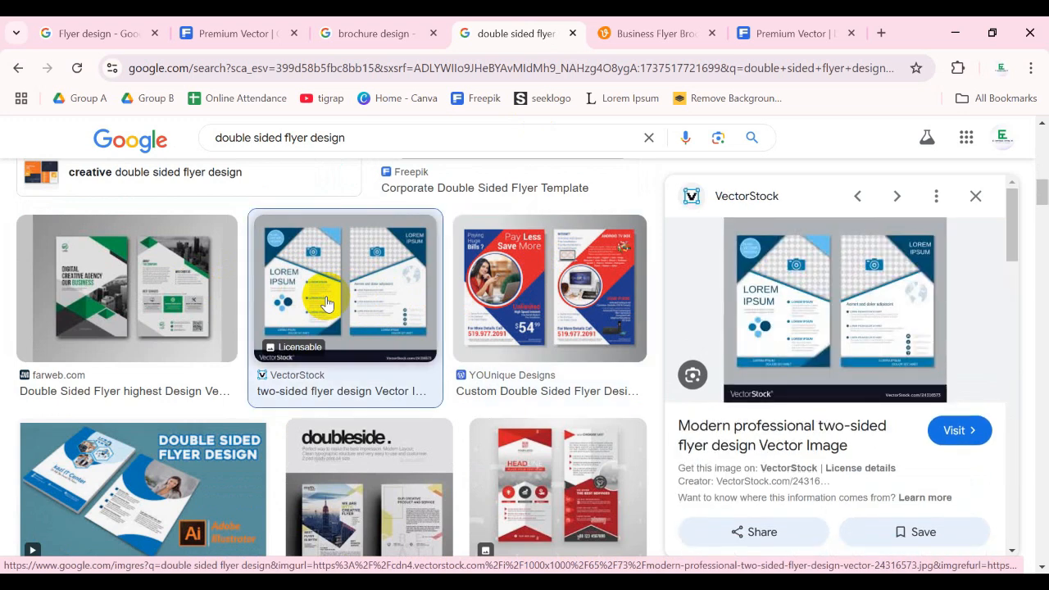
scroll(375, 277, "down", 1)
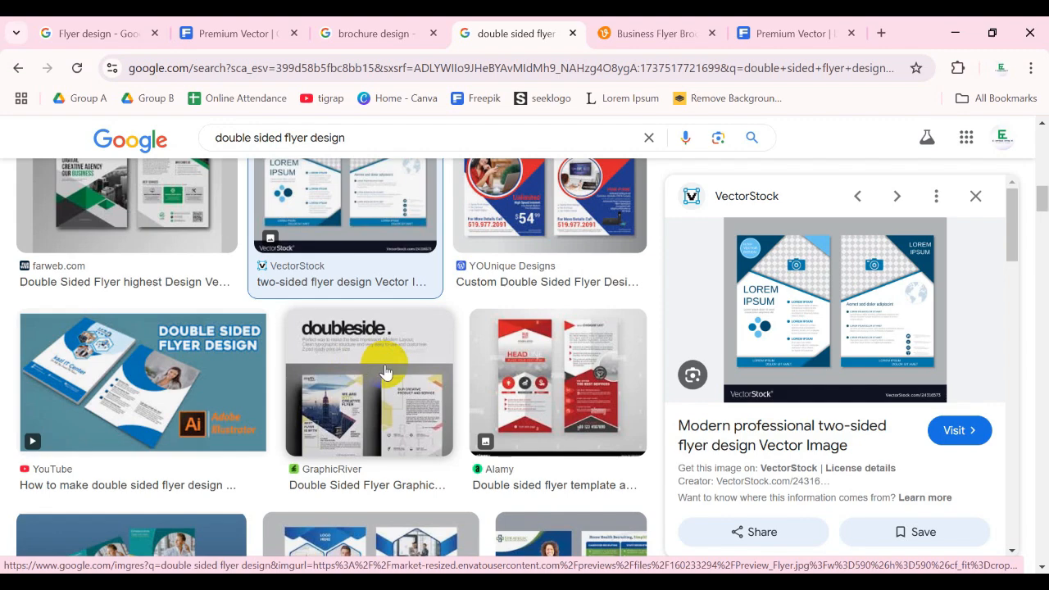
scroll(398, 376, "down", 2)
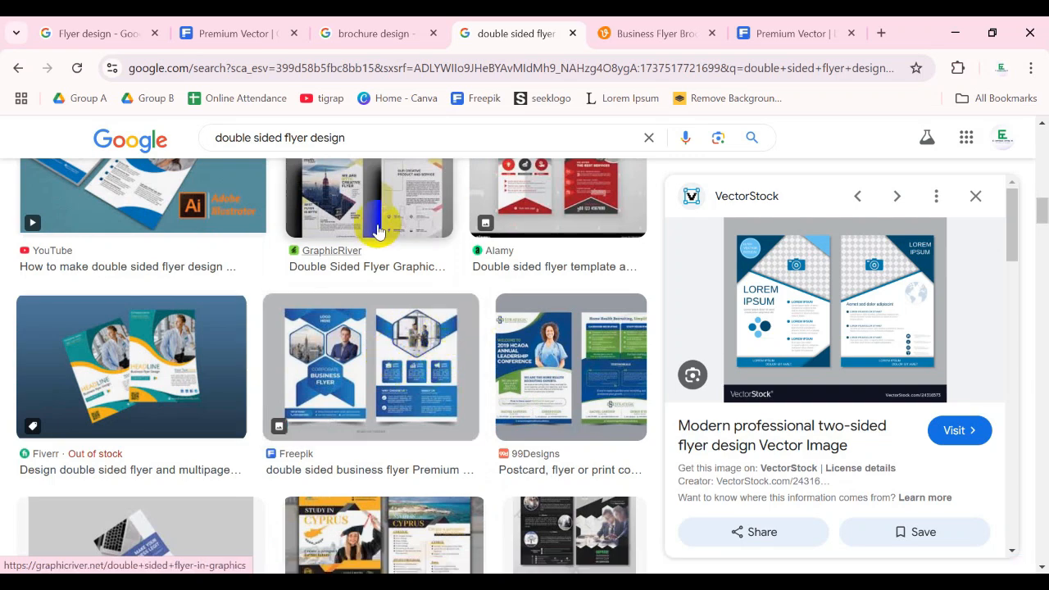
- Compare the flyer design and brochure design image results, previewing the blue IndiaMART trifold brochure
left_click(133, 33)
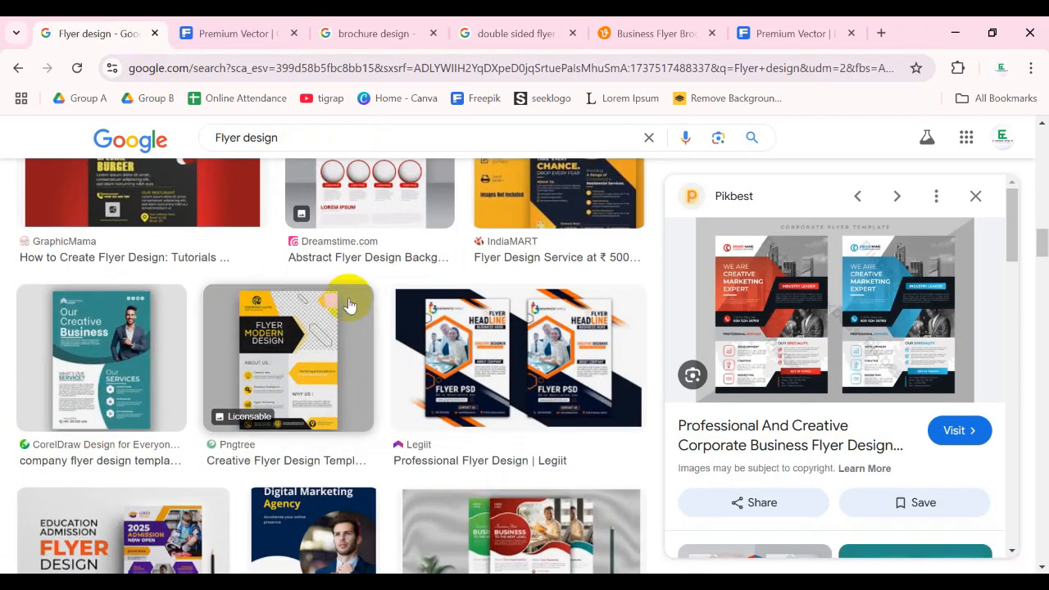
scroll(340, 299, "up", 3)
scroll(334, 295, "up", 10)
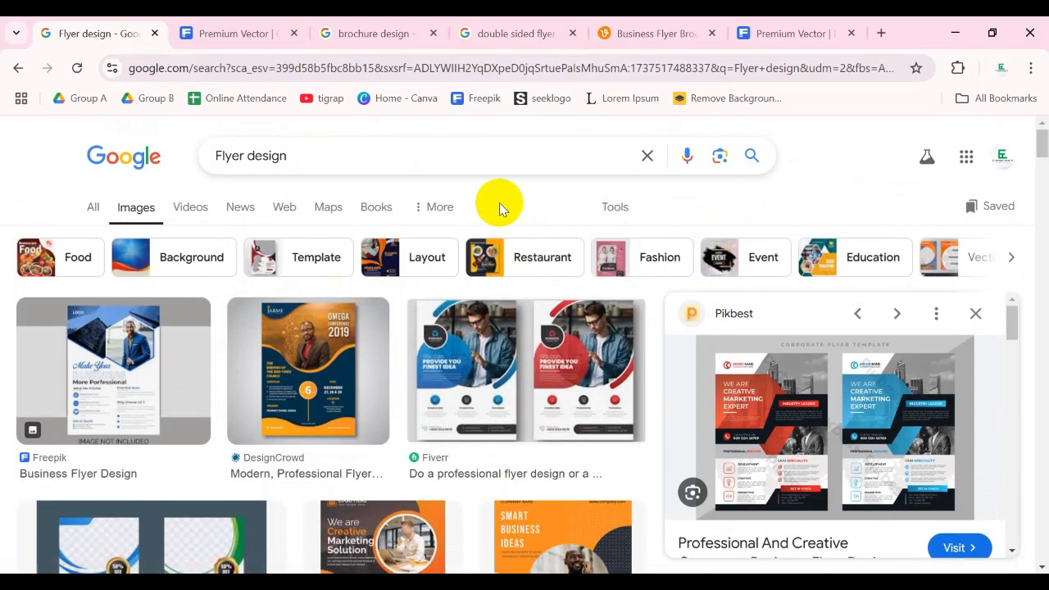
left_click(378, 30)
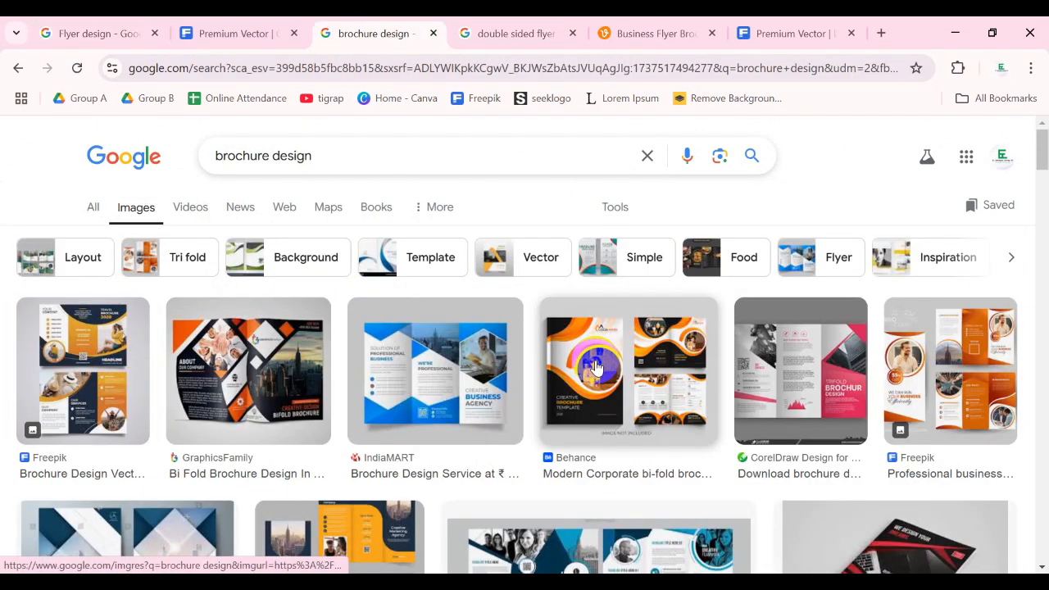
left_click(445, 354)
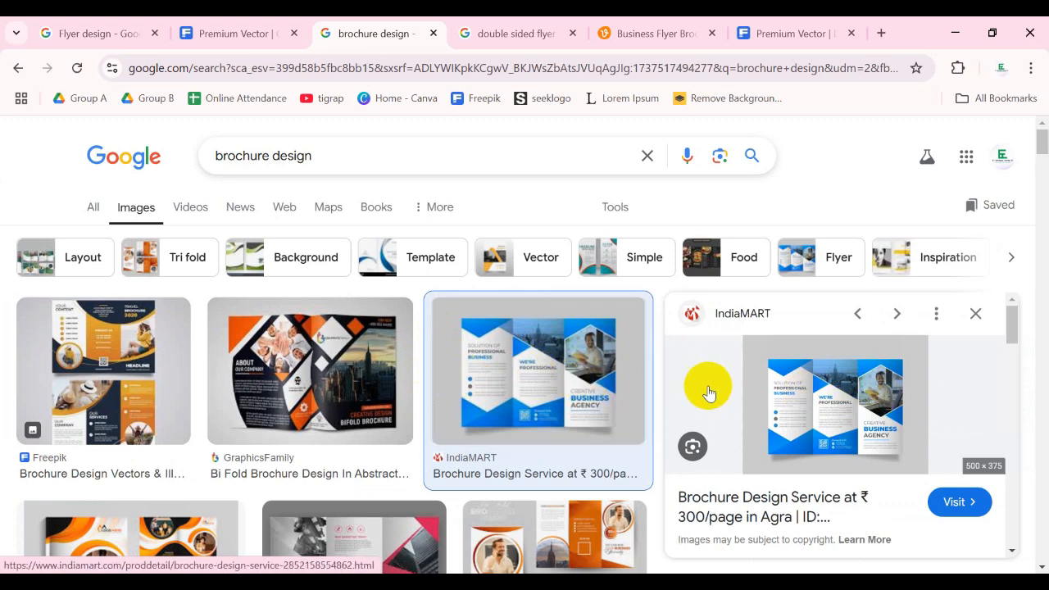
left_click(86, 33)
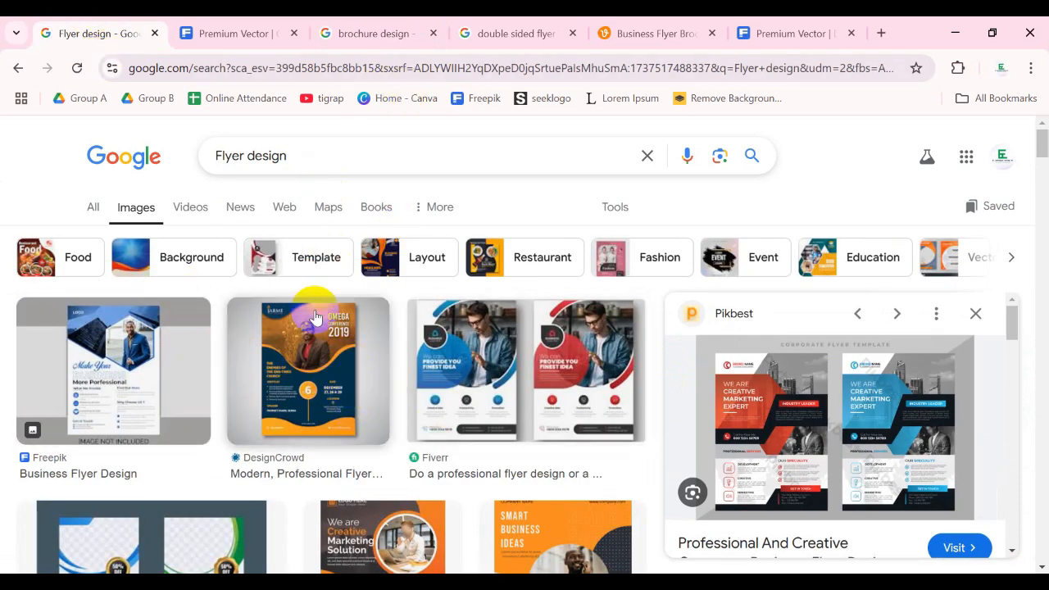
left_click(347, 31)
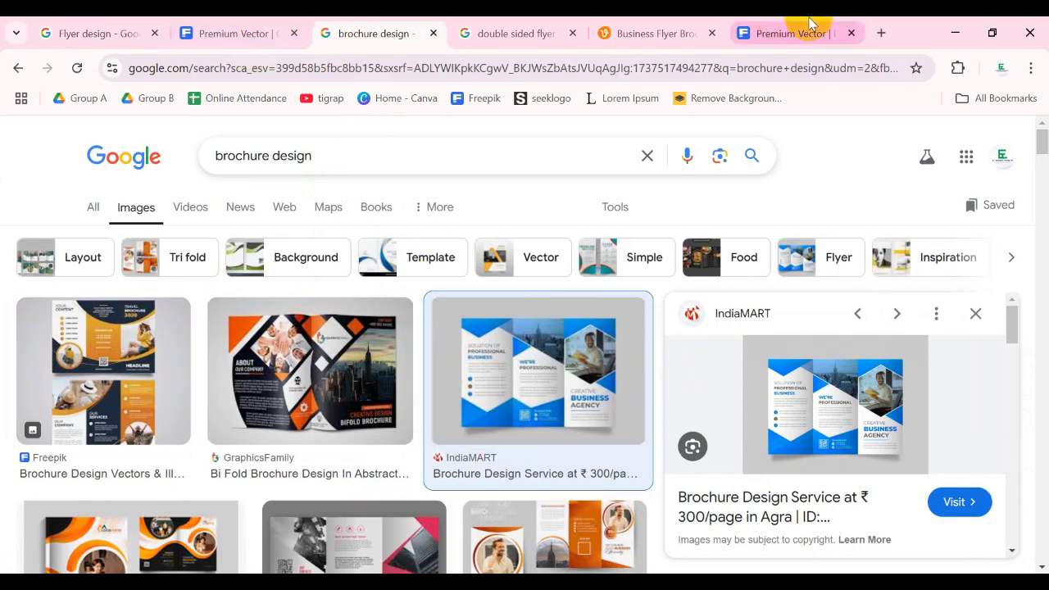
- Search Google for "leaflet design" in a new tab and browse the image results
left_click(882, 32)
type("l")
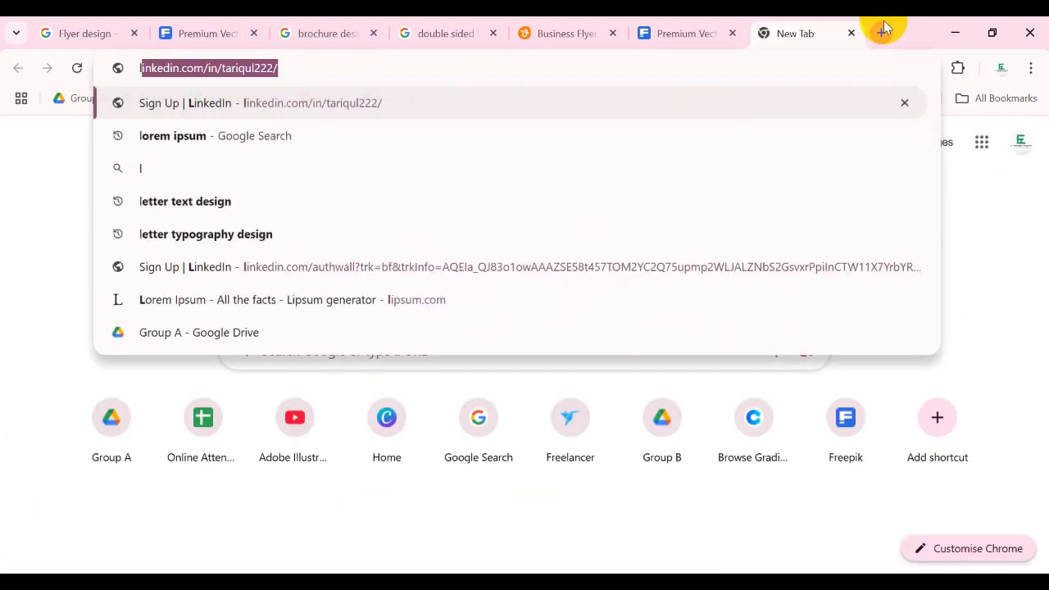
type("eaf")
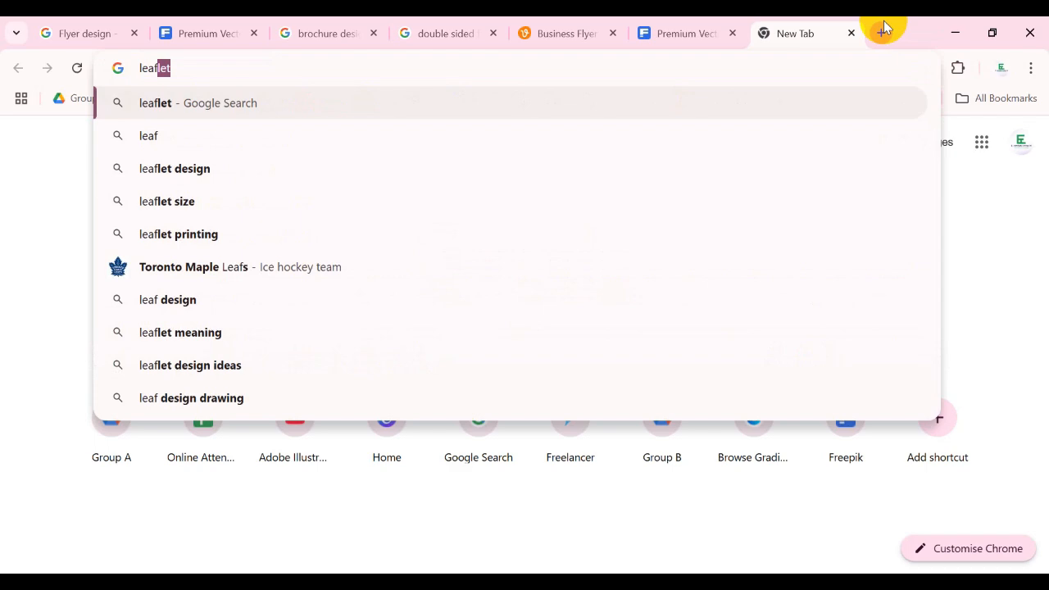
type("let de")
key("Return")
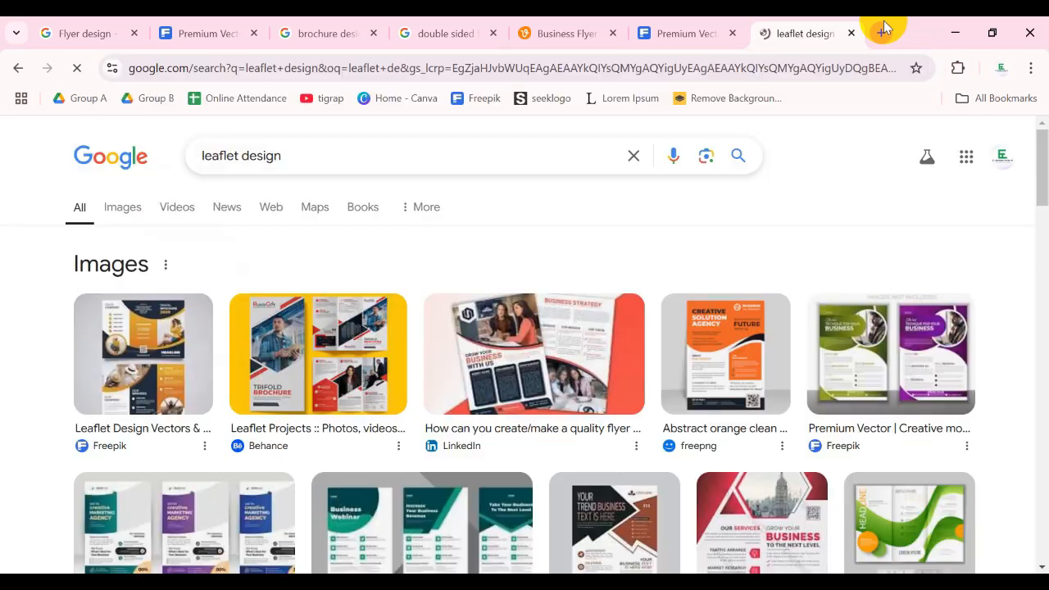
left_click(124, 206)
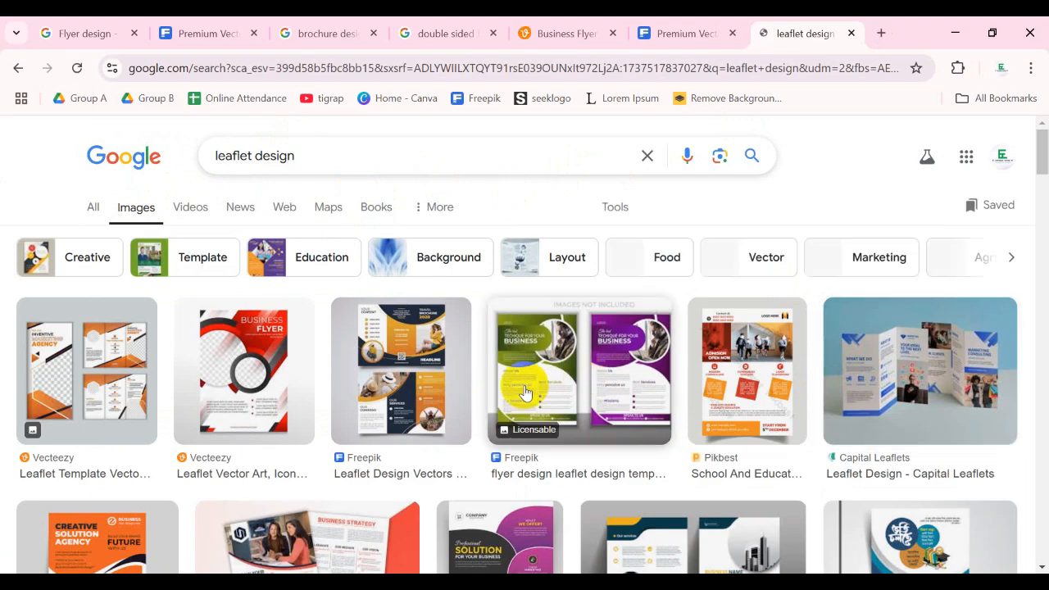
scroll(465, 354, "down", 1)
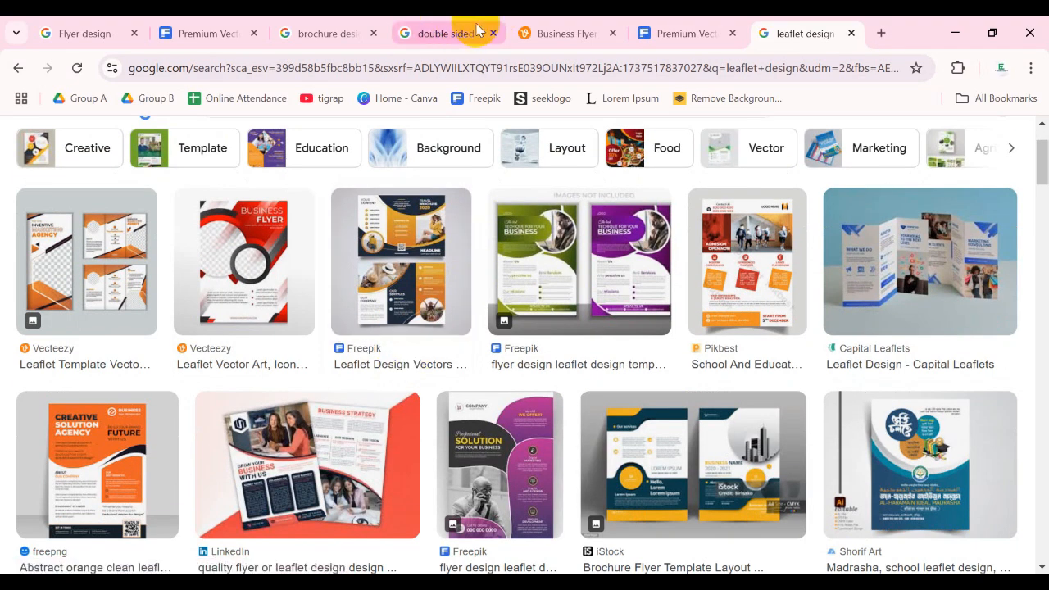
- Revisit the brochure design image results and look over the folded layouts
left_click(338, 25)
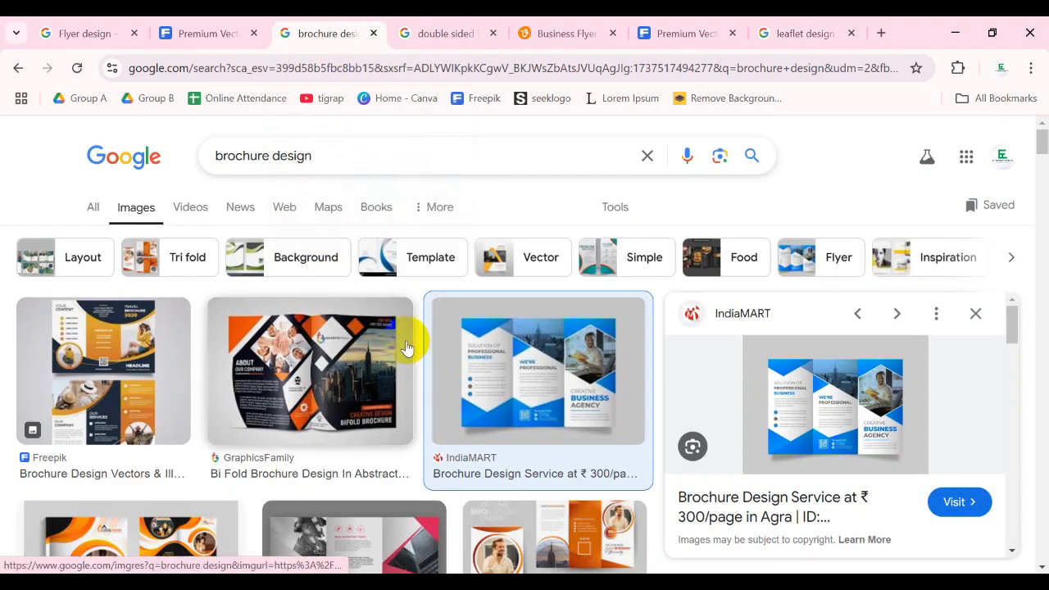
scroll(435, 327, "down", 1)
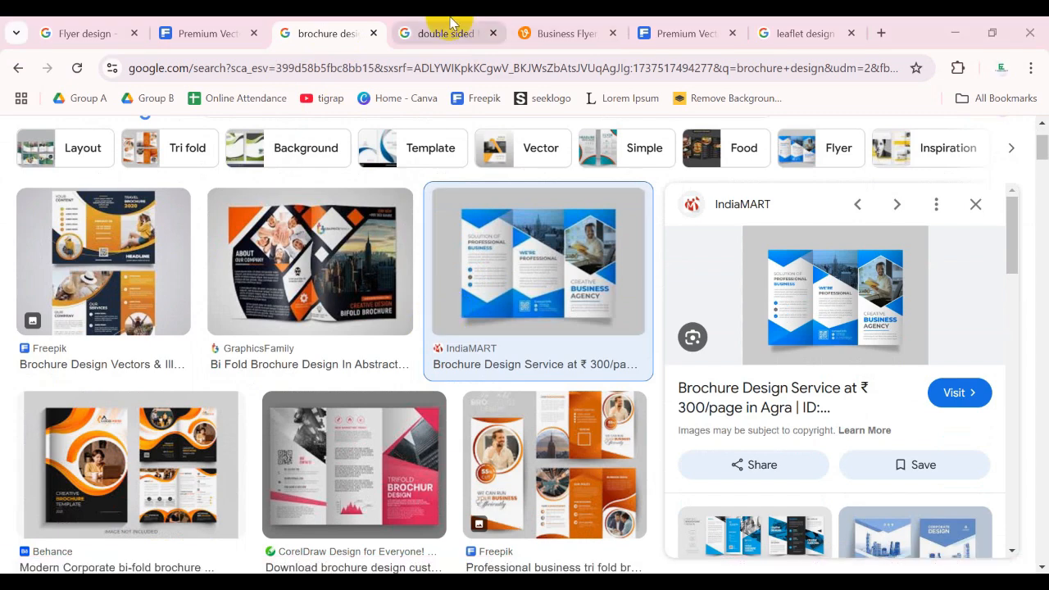
- Close the extra brochure, double sided flyer, Vecteezy and Freepik tabs, keeping the flyer design and leaflet design searches aside until only flyer design remains
left_click(373, 34)
left_click(373, 34)
left_click(373, 34)
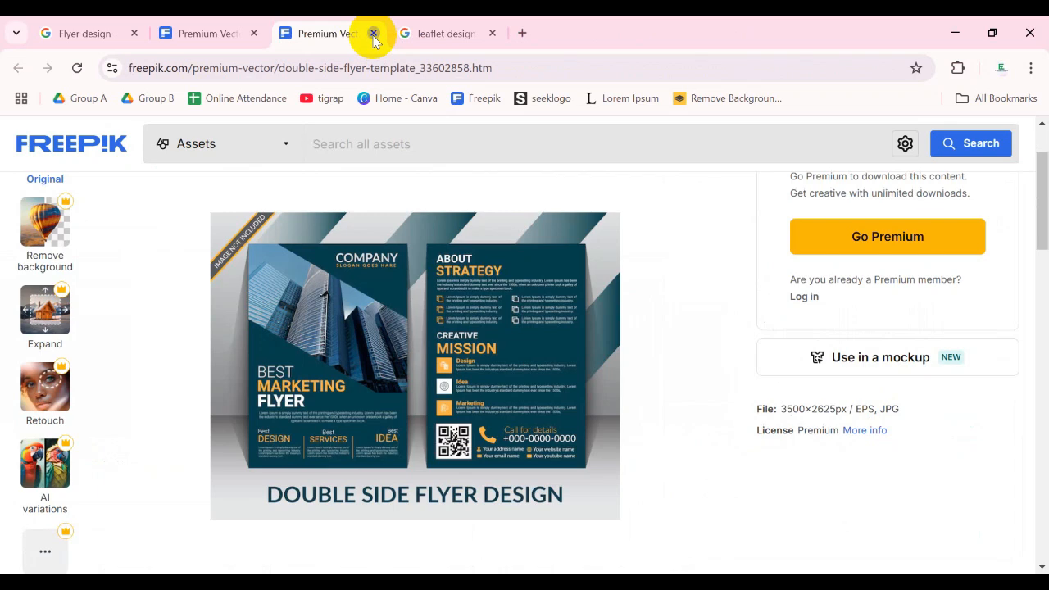
left_click(373, 33)
left_click(373, 33)
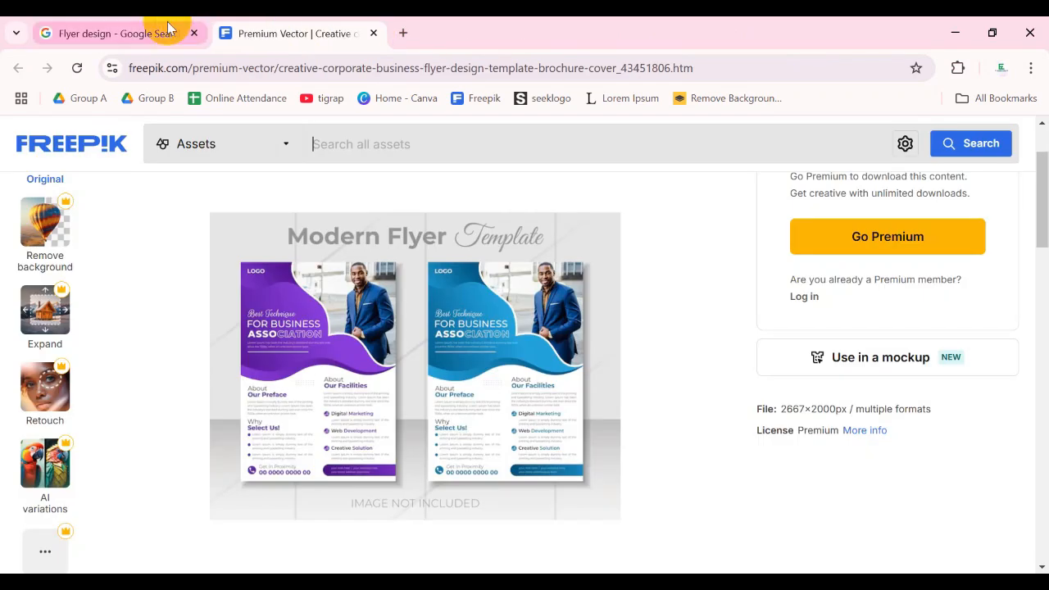
left_click(374, 33)
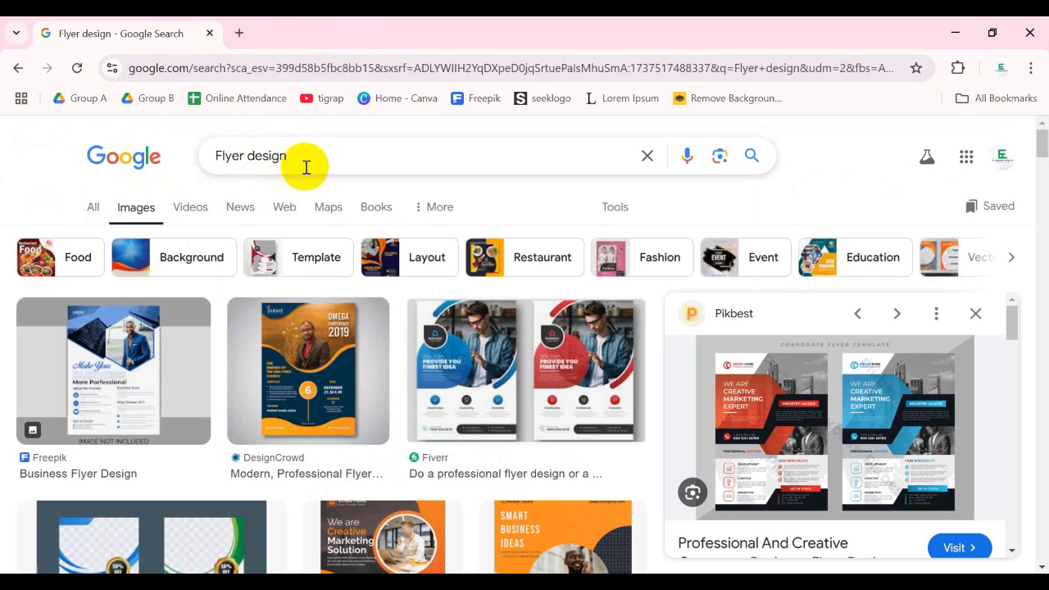
- Search Google for "medical leaflet design" in a new tab and browse the image results
left_click(238, 33)
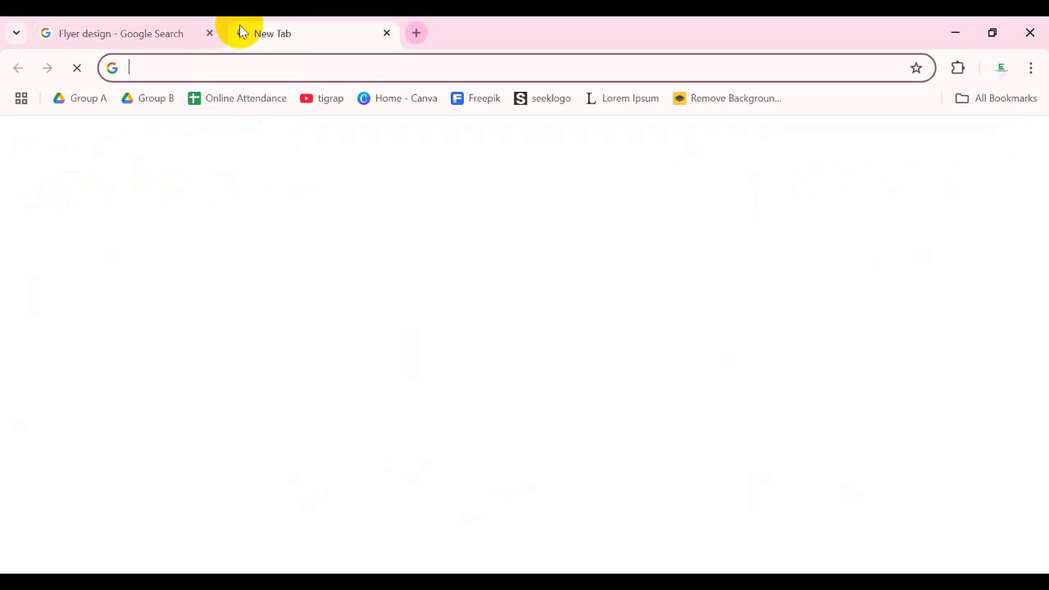
type("md")
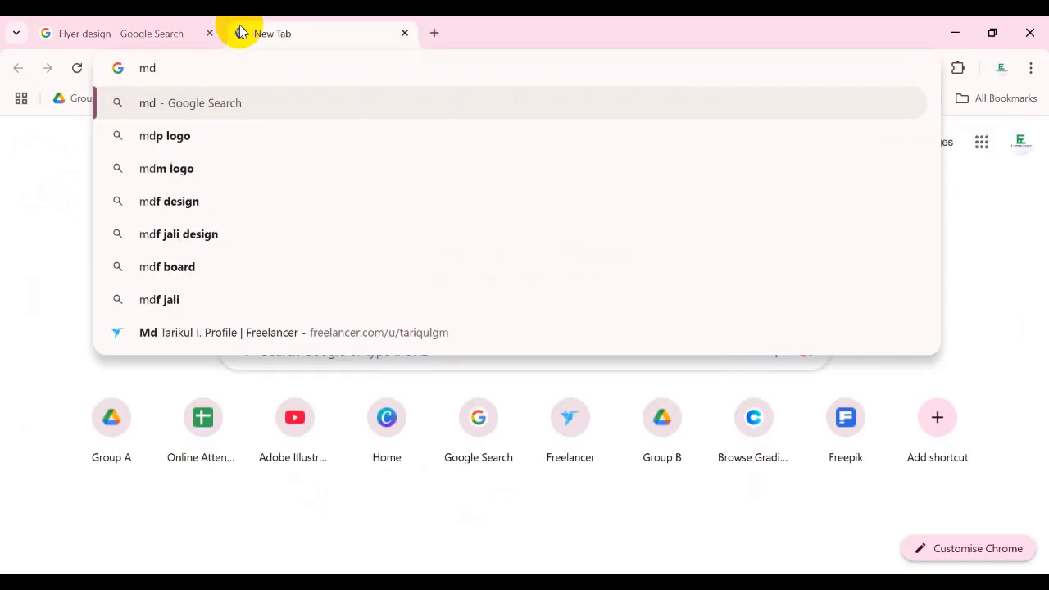
key("BackSpace")
type("edical")
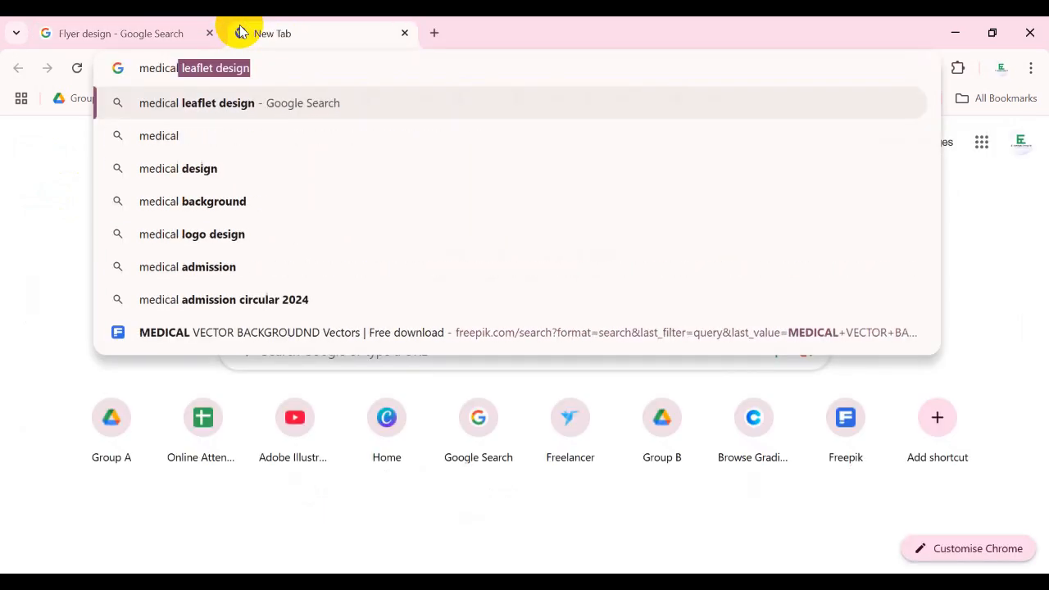
key("Return")
left_click(131, 207)
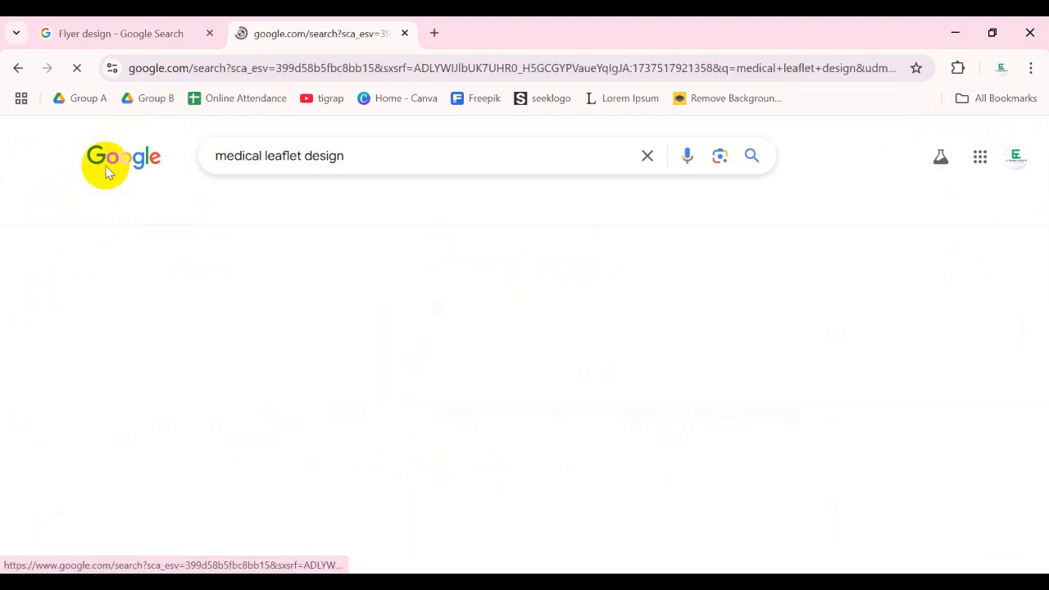
scroll(820, 328, "down", 1)
scroll(820, 328, "down", 1)
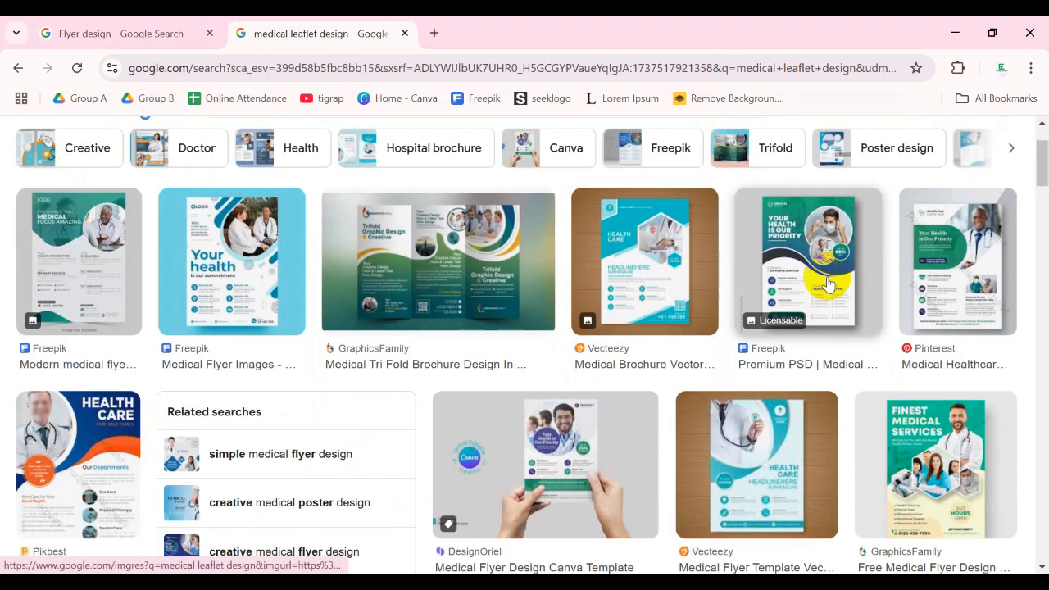
scroll(738, 271, "down", 1)
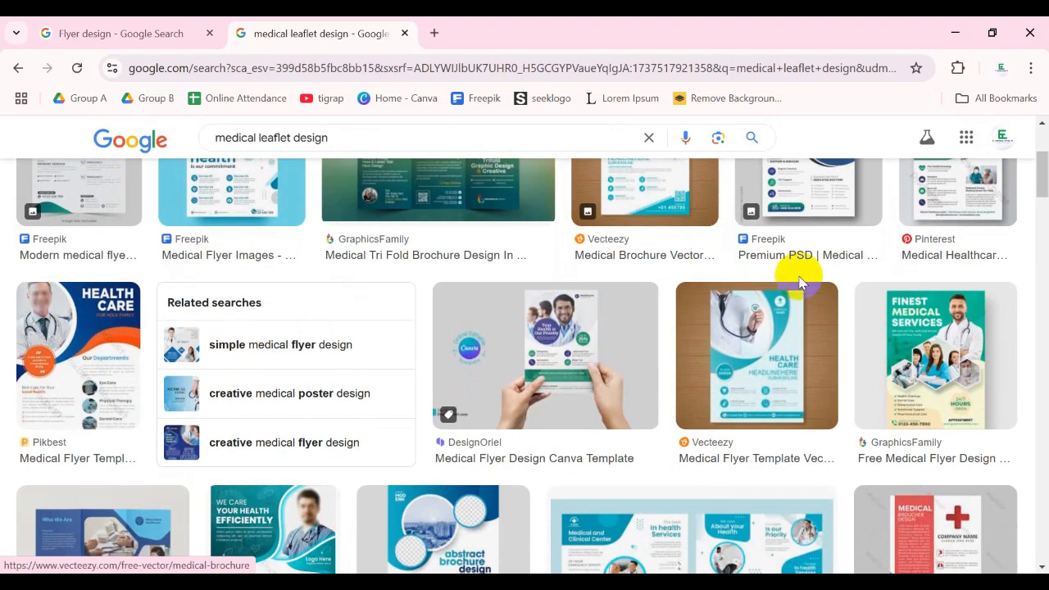
- Compare the general flyer design image results with the medical leaflet design ones
left_click(156, 23)
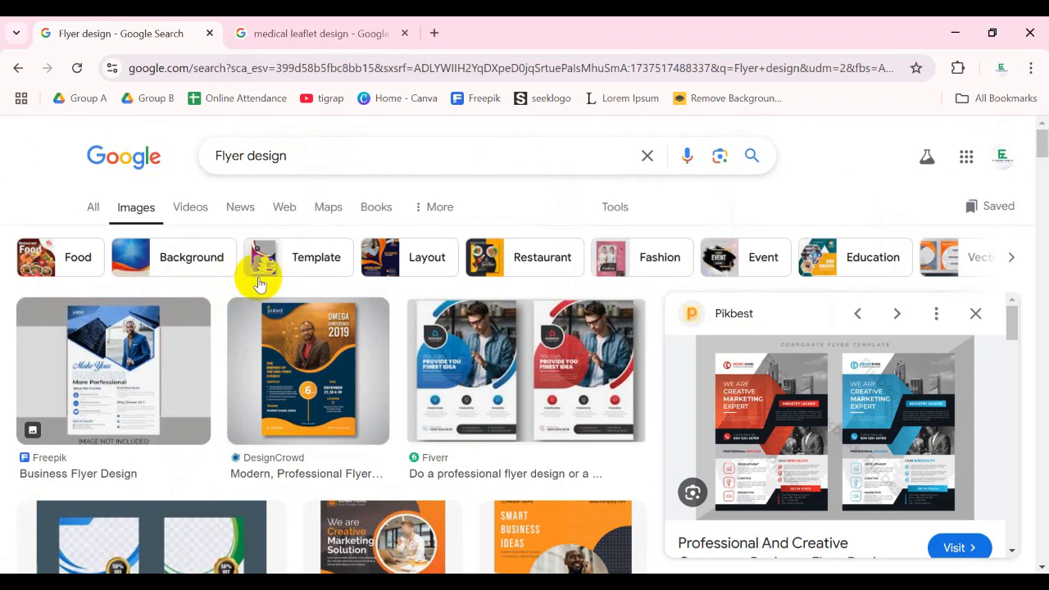
scroll(259, 275, "down", 1)
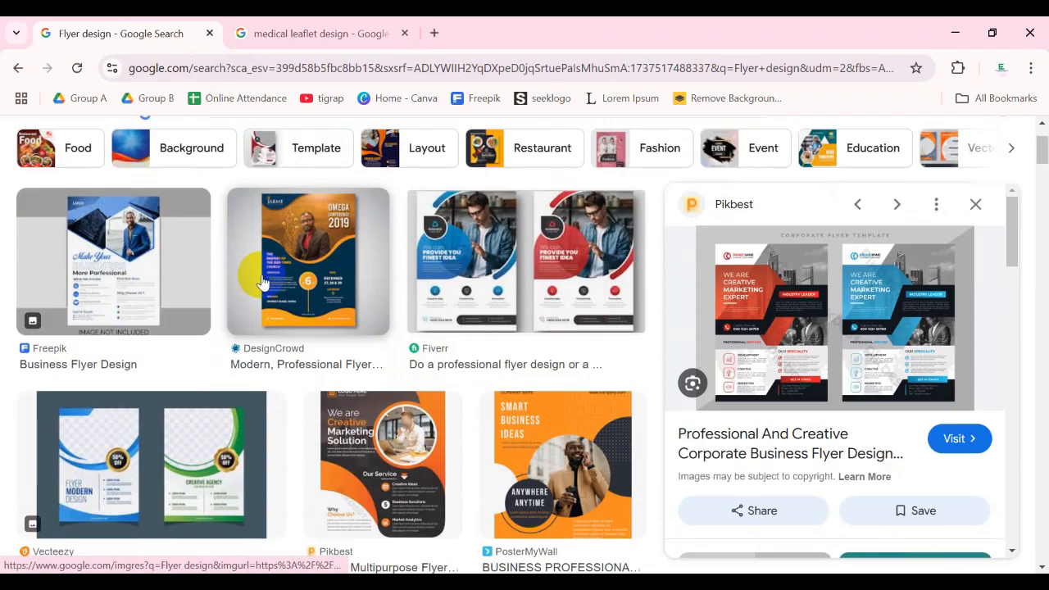
scroll(270, 275, "up", 1)
scroll(332, 295, "down", 2)
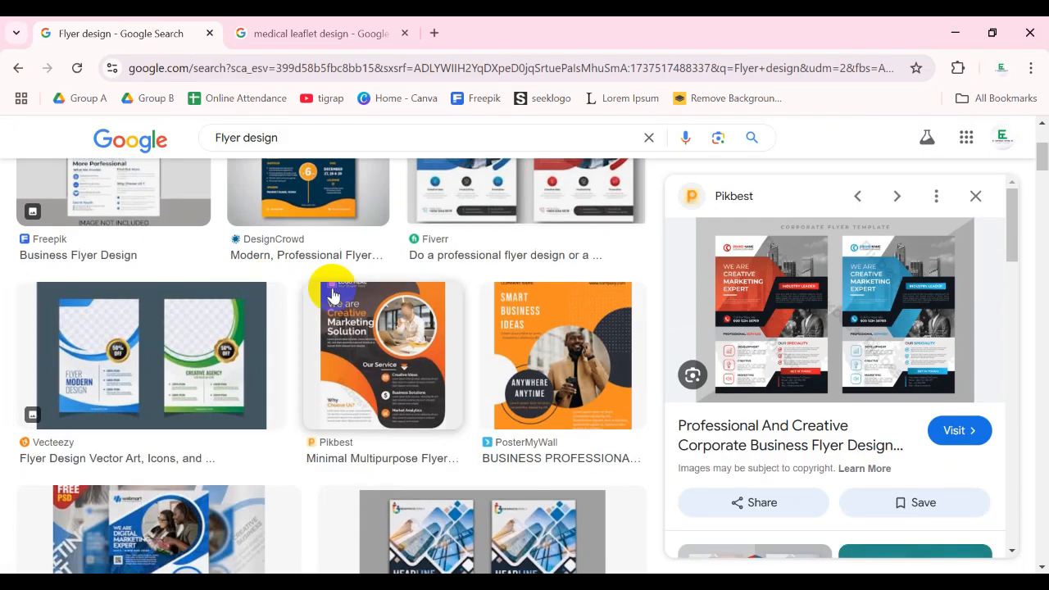
left_click(365, 34)
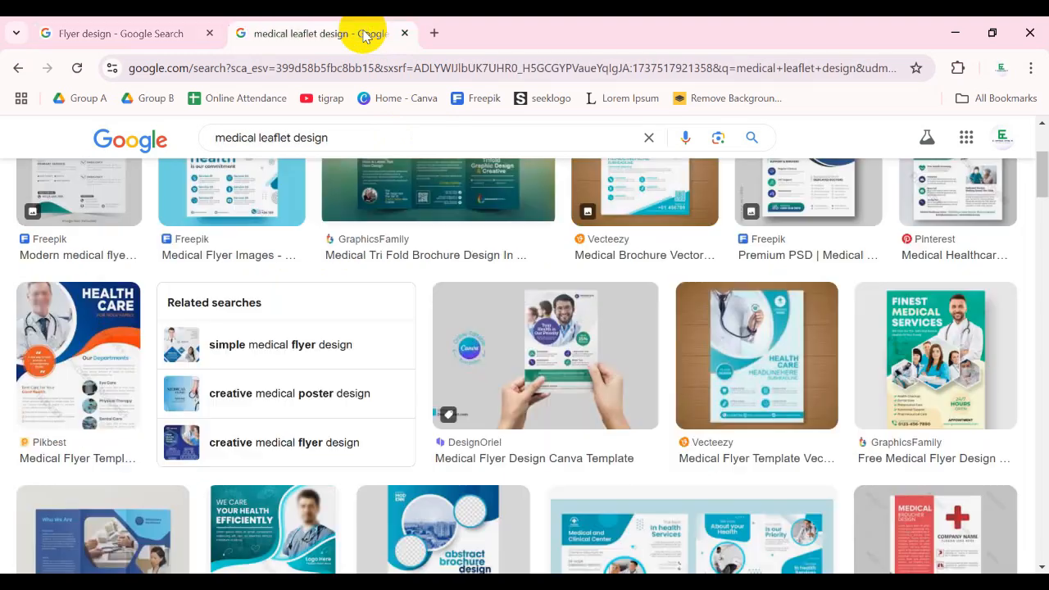
- Search Google for "fitness flyer" in a new tab and look over the first image results
left_click(435, 34)
type("fitne")
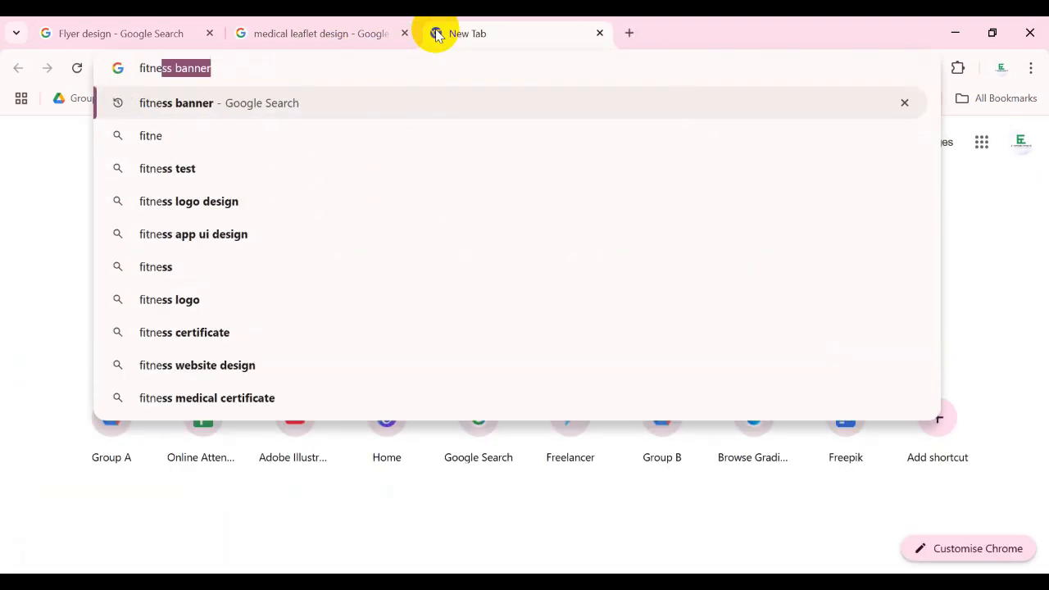
type("ss flyer")
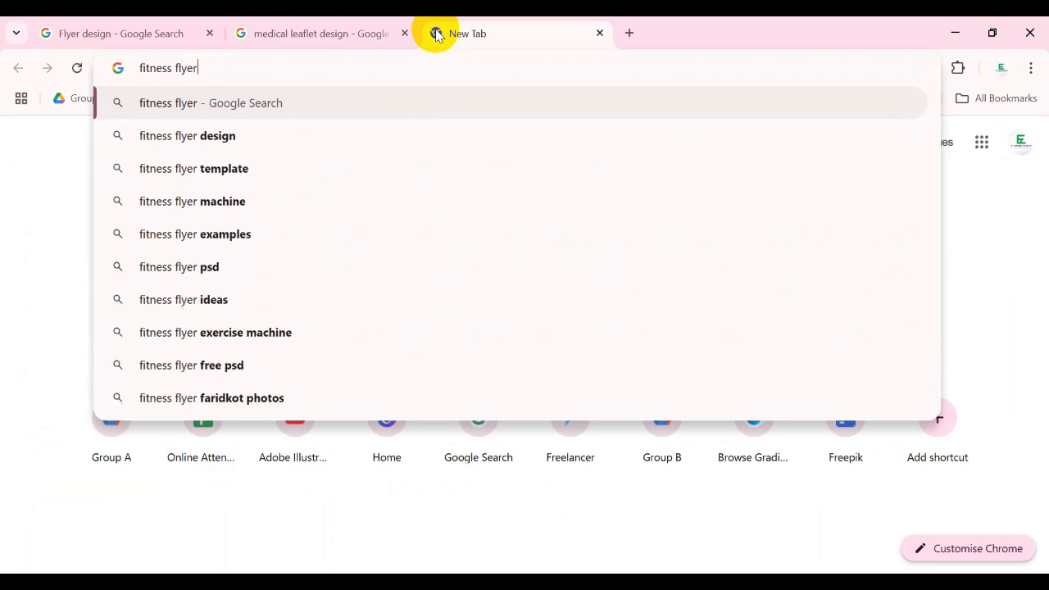
key("Return")
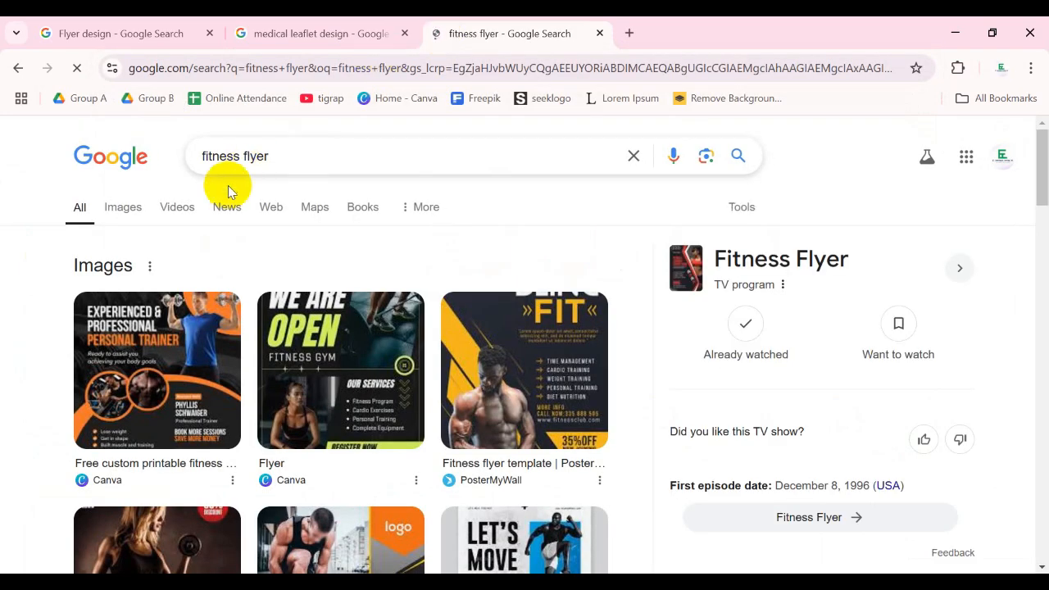
left_click(114, 210)
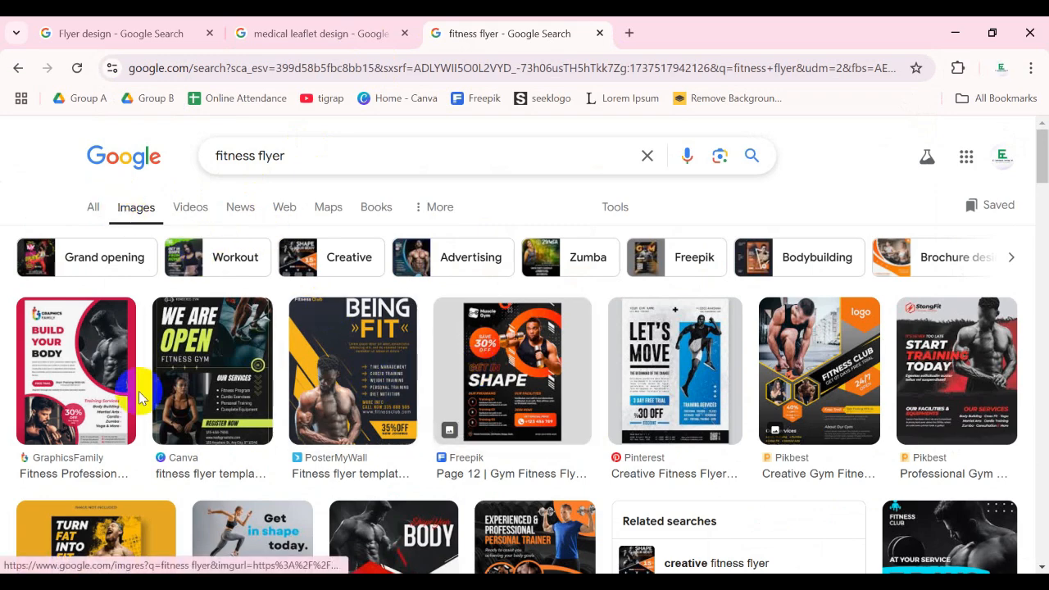
scroll(246, 360, "down", 1)
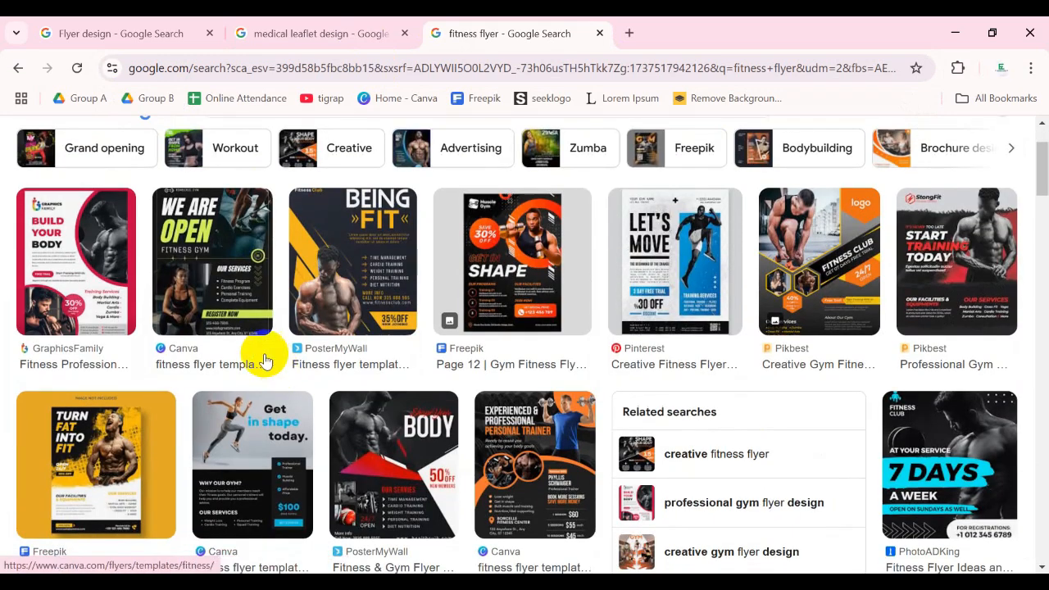
- Preview the PosterMyWall "Being Fit" flyer and the two Pikbest gym flyers, "Fitness Club" and "Start Training Today"
left_click(352, 284)
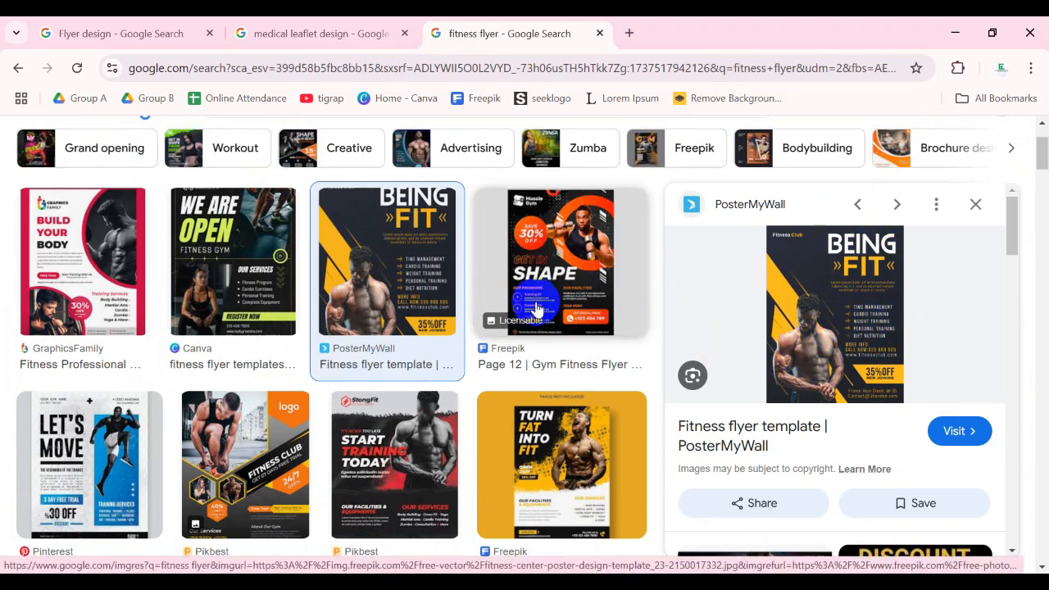
left_click(243, 423)
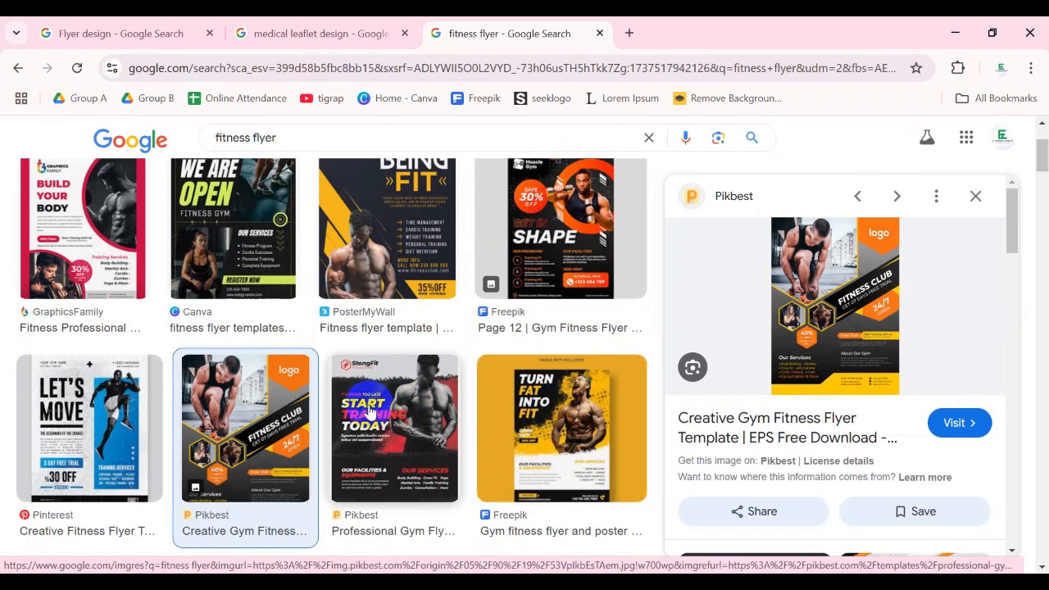
scroll(359, 388, "down", 1)
scroll(359, 389, "down", 1)
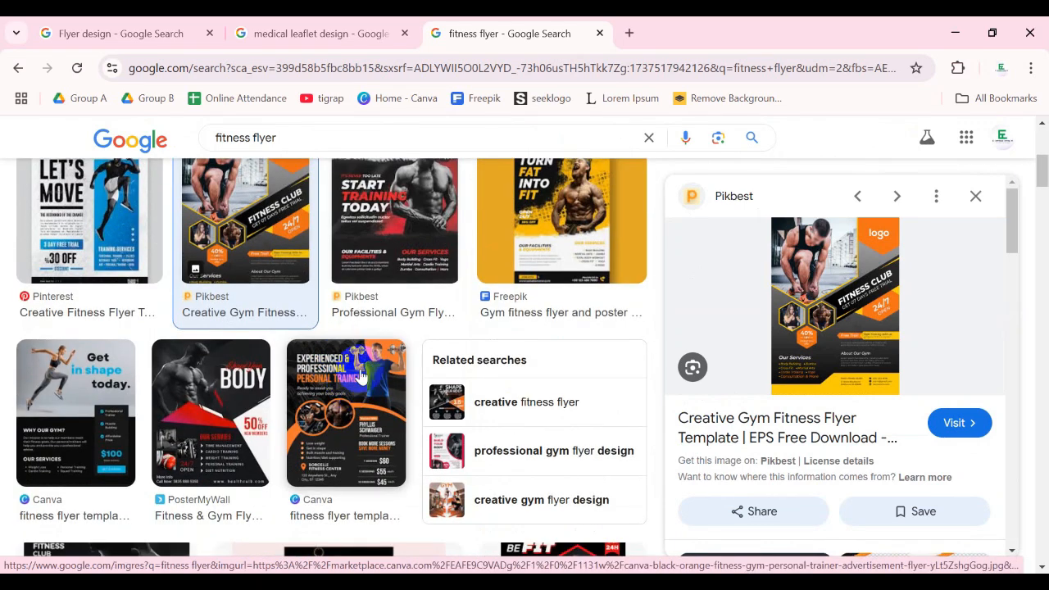
scroll(361, 375, "up", 2)
left_click(379, 374)
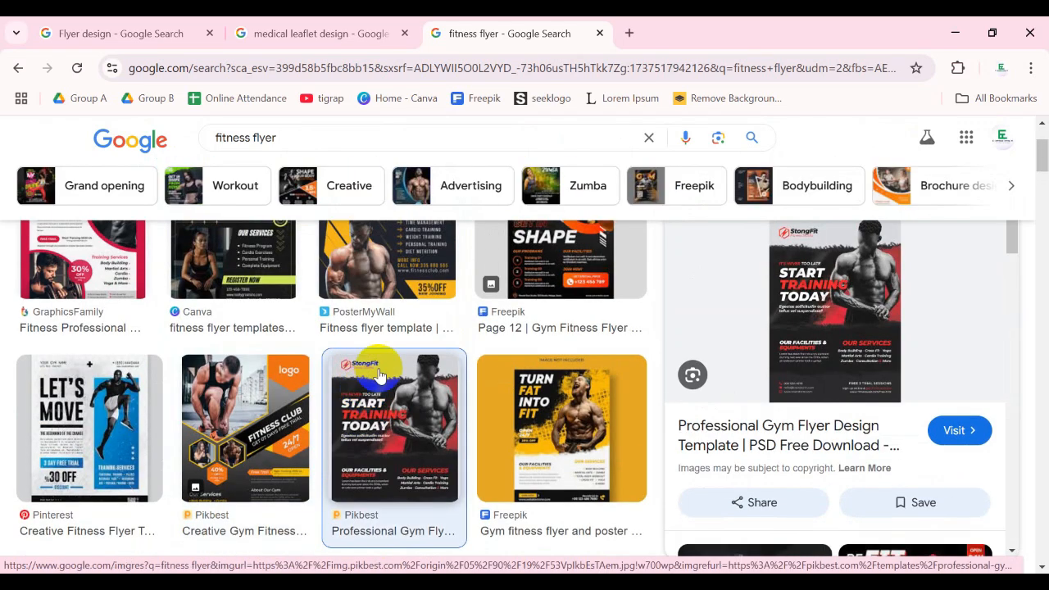
- Browse further down the fitness flyer image results for more gym and training layouts
scroll(360, 352, "down", 3)
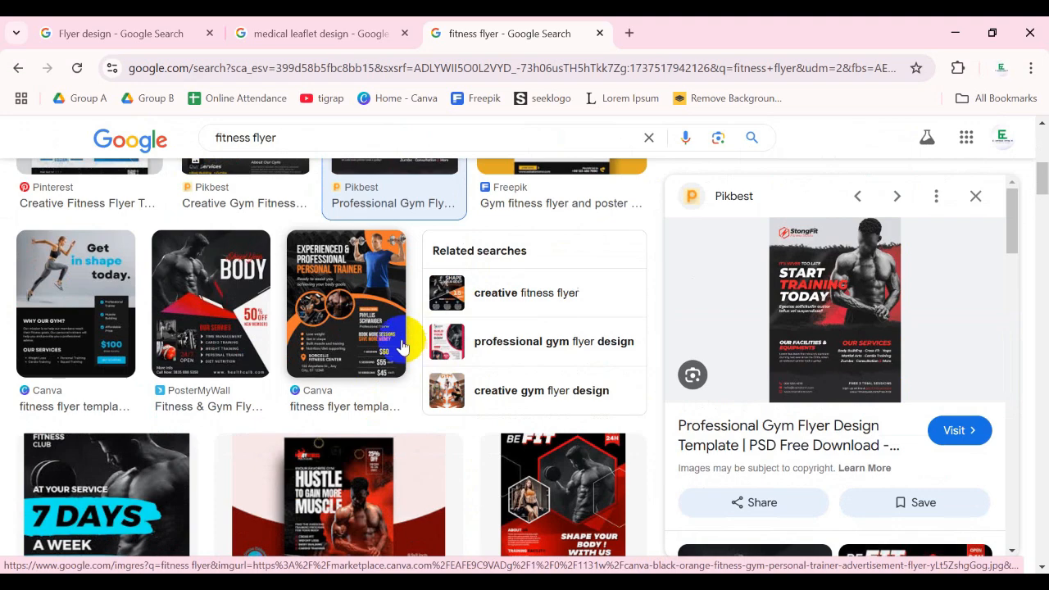
scroll(386, 340, "down", 3)
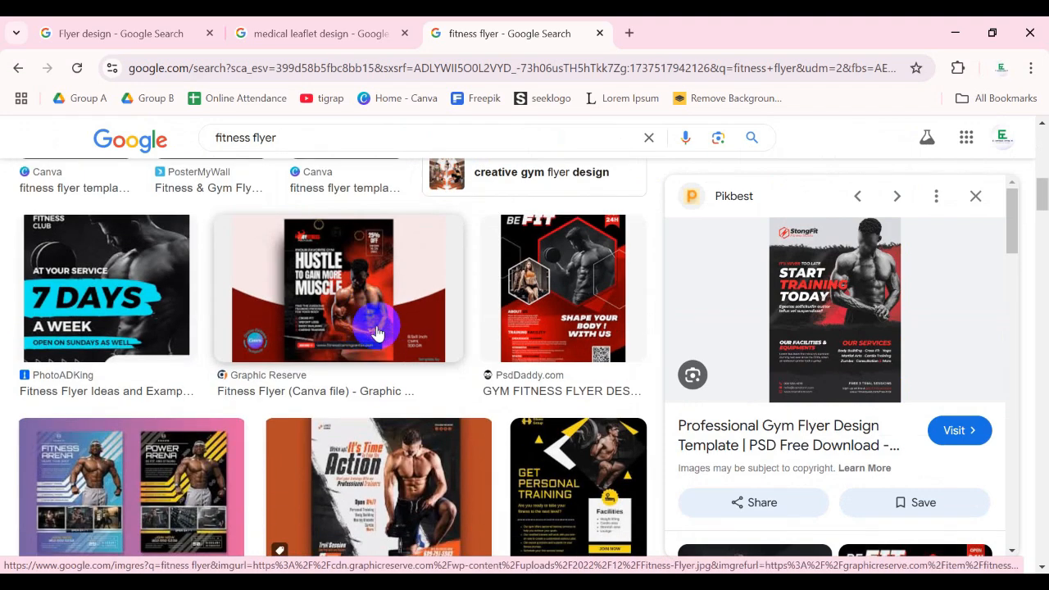
scroll(377, 332, "down", 3)
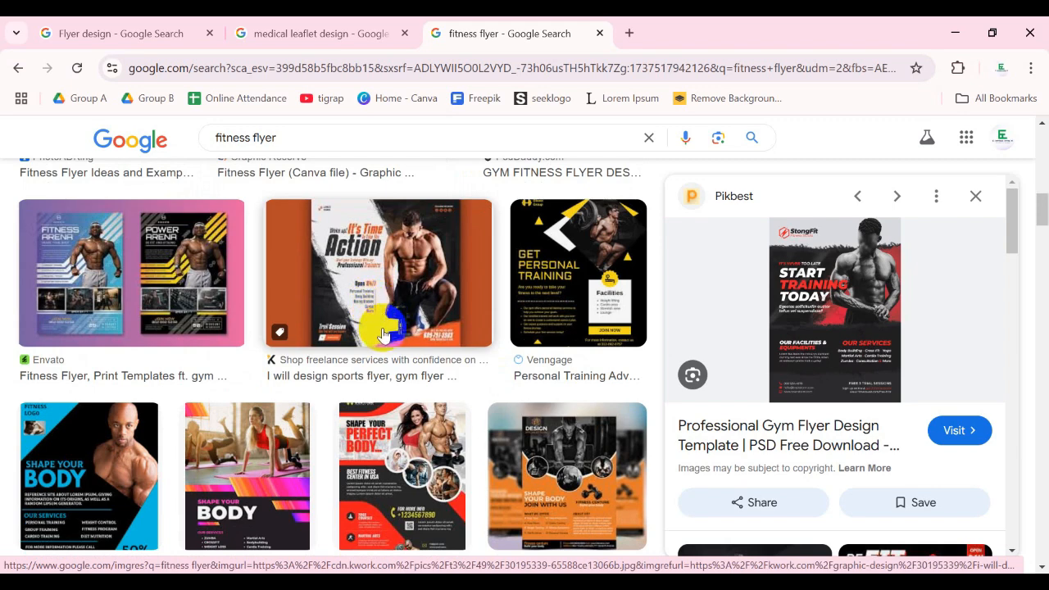
scroll(384, 346, "down", 1)
scroll(377, 340, "down", 6)
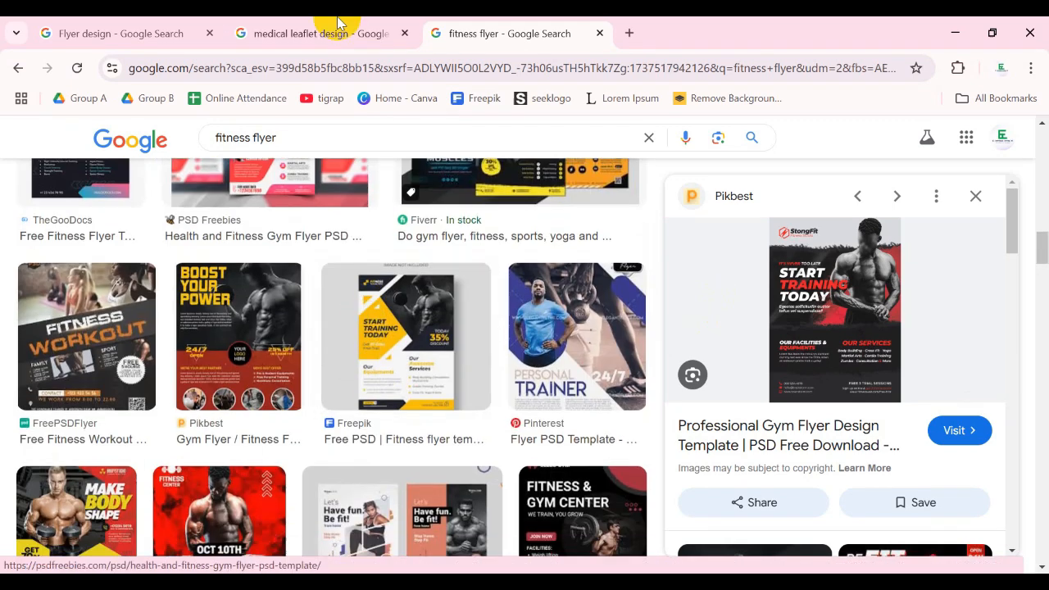
- Revisit the medical leaflet design and flyer design image results and look at more examples in each
left_click(312, 36)
scroll(382, 356, "down", 3)
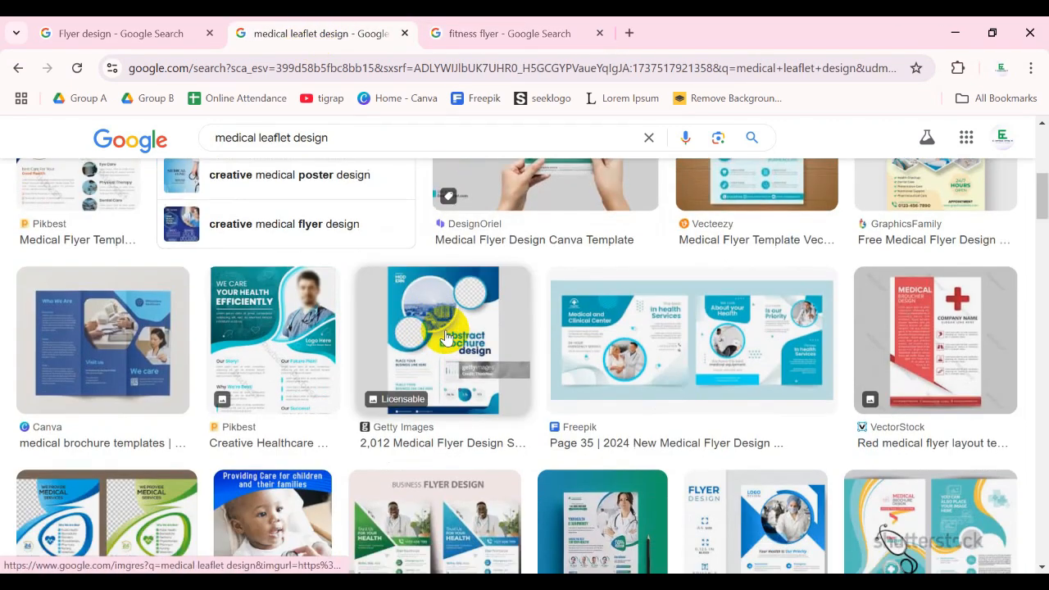
left_click(128, 27)
scroll(375, 442, "down", 3)
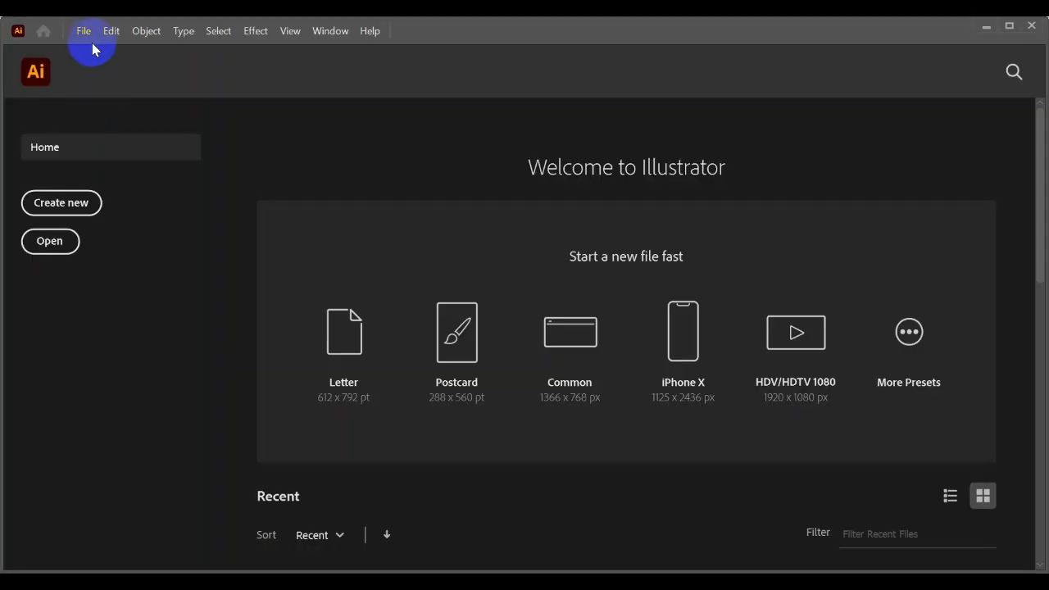
- Switch to Illustrator, start a new document and show the blank Print presets
left_click(87, 31)
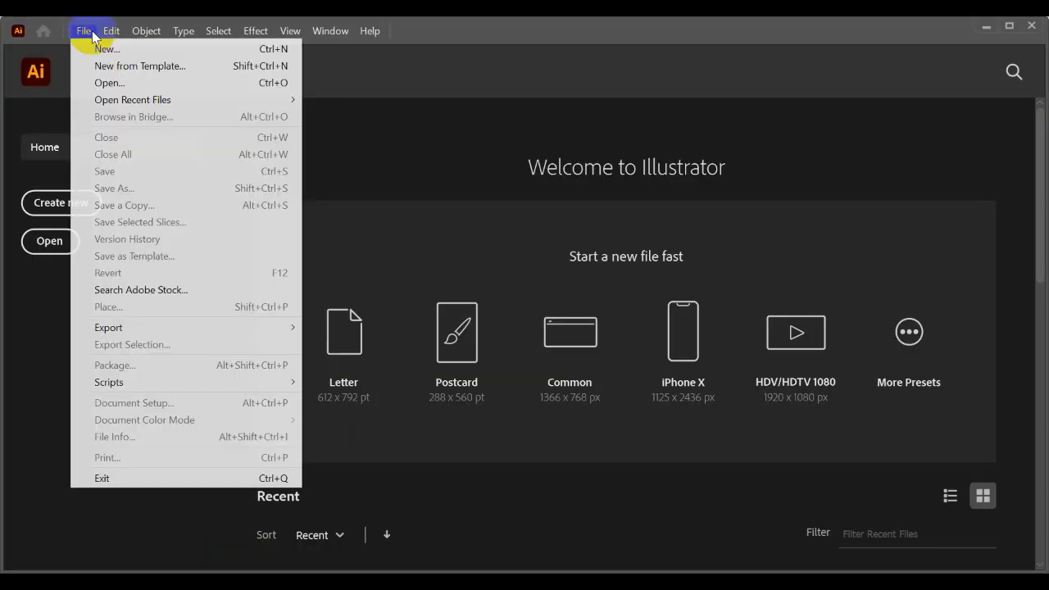
left_click(97, 49)
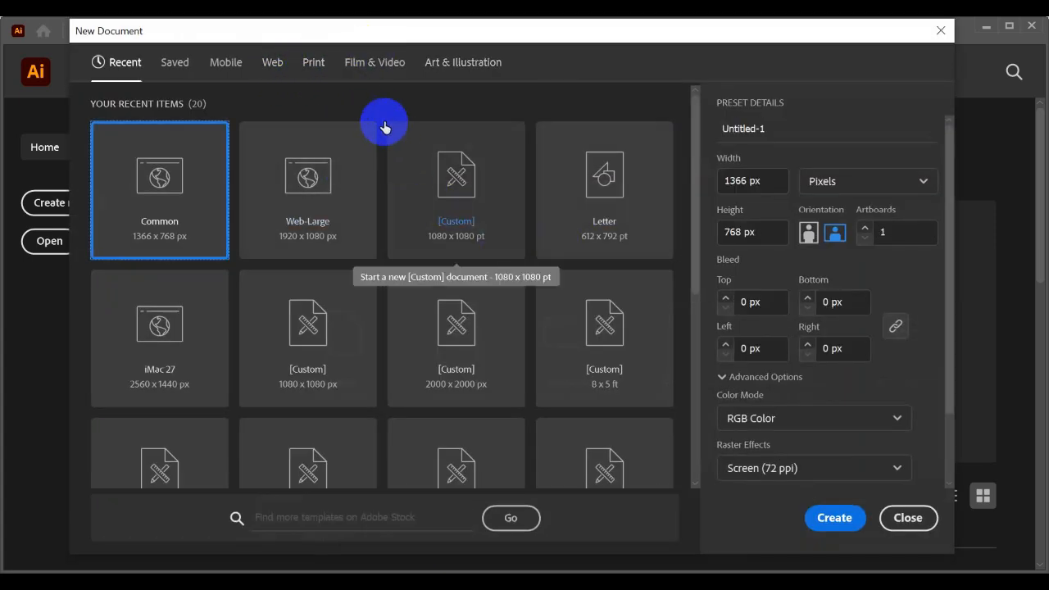
left_click(313, 64)
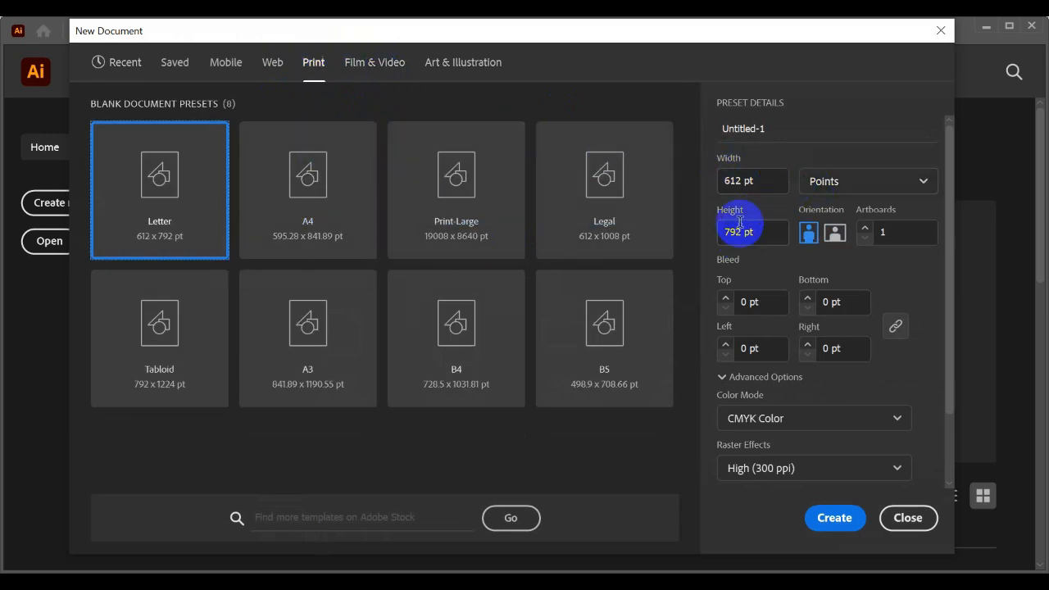
- Compare the color mode and raster effects settings of the Web presets with those of the Print presets
left_click(273, 67)
scroll(923, 382, "down", 2)
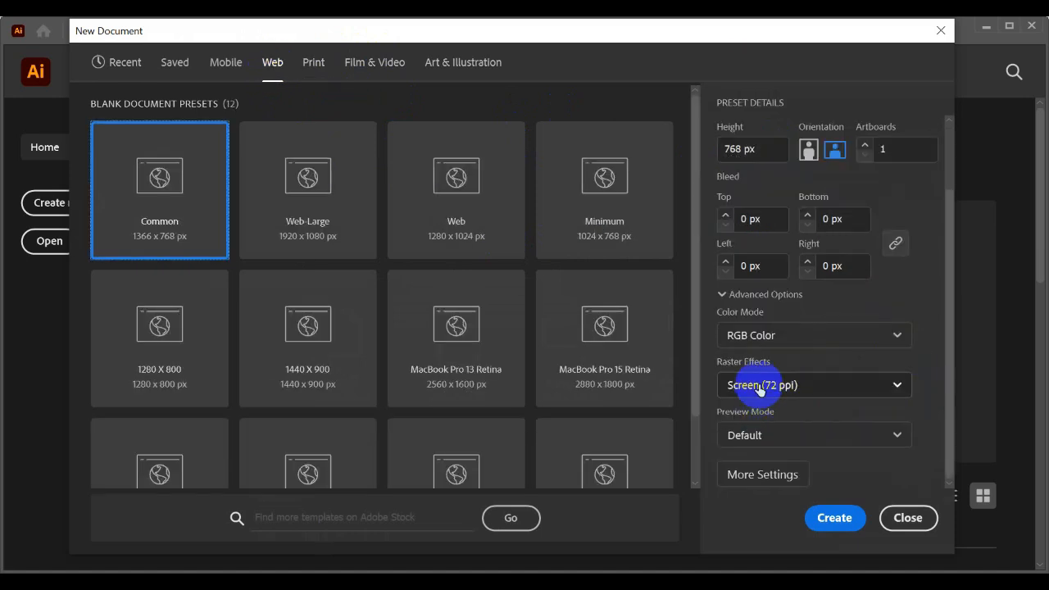
scroll(784, 337, "up", 2)
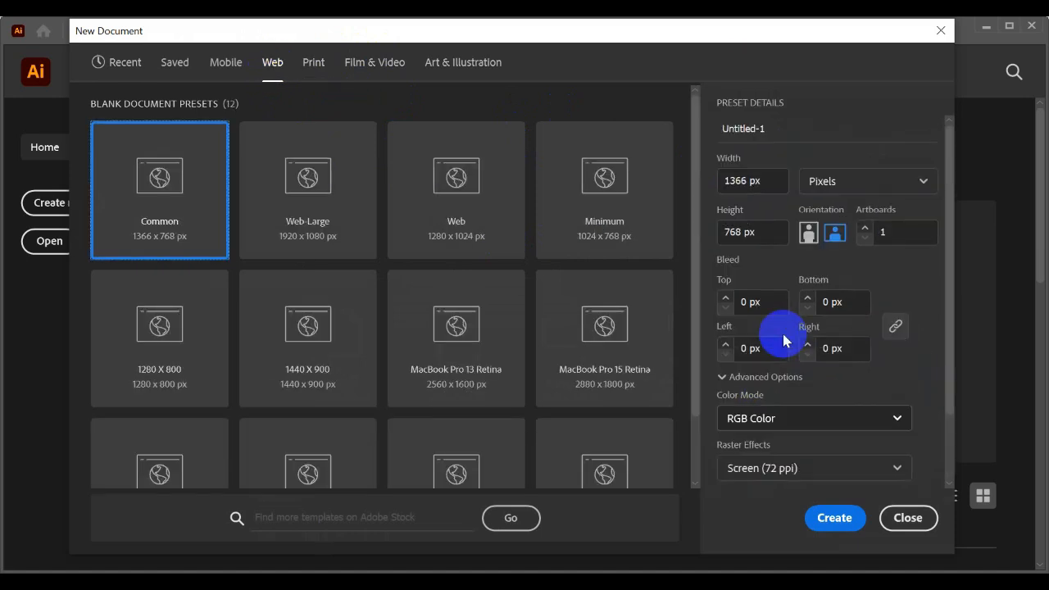
left_click(314, 66)
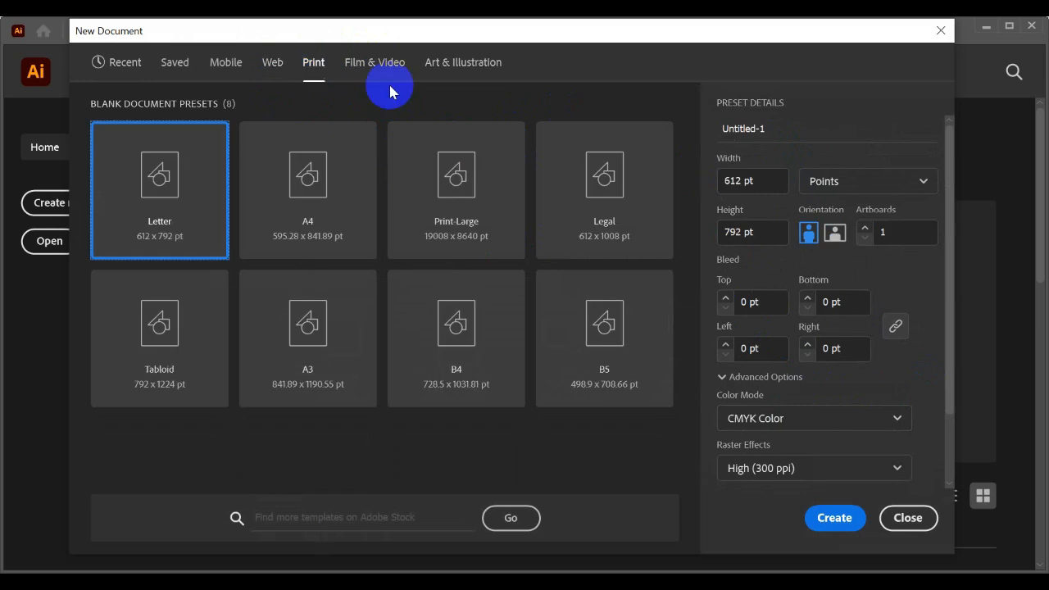
scroll(775, 311, "down", 2)
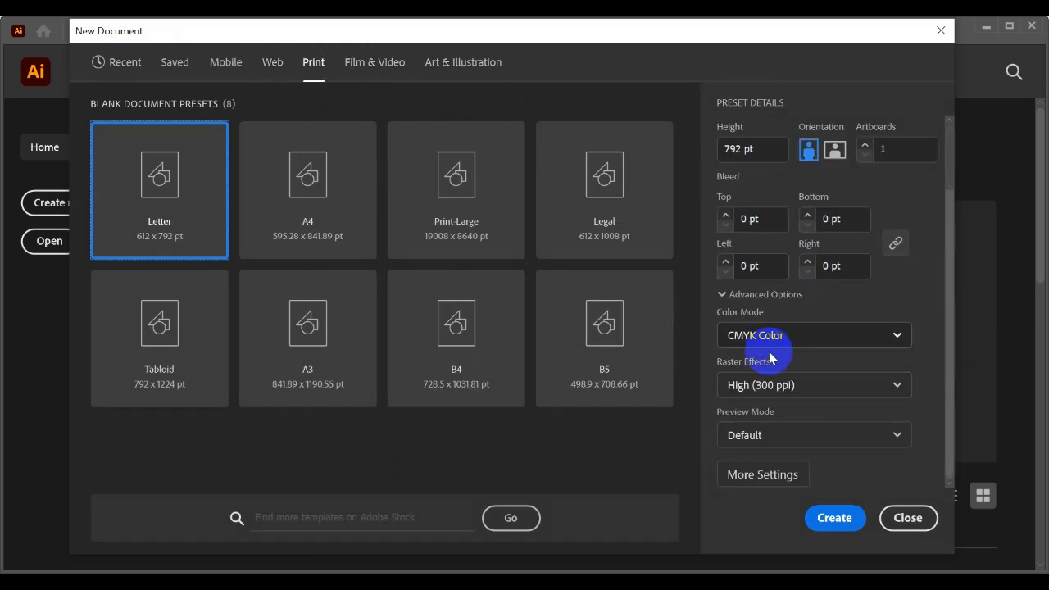
- Name the new document Flyer Design, based on the A4 print preset with its units set to inches
scroll(784, 391, "up", 2)
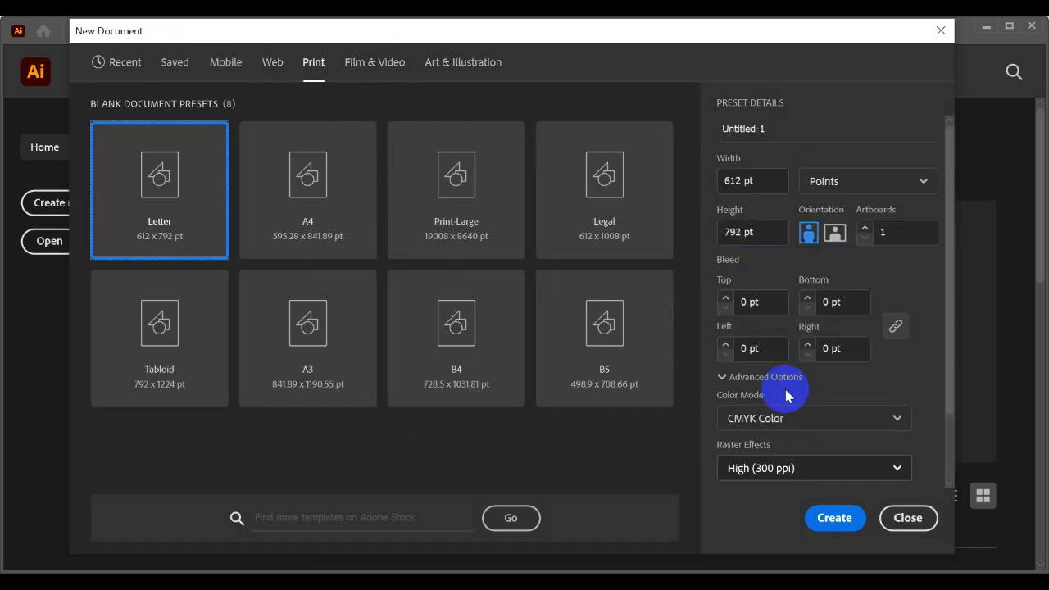
left_click(780, 129)
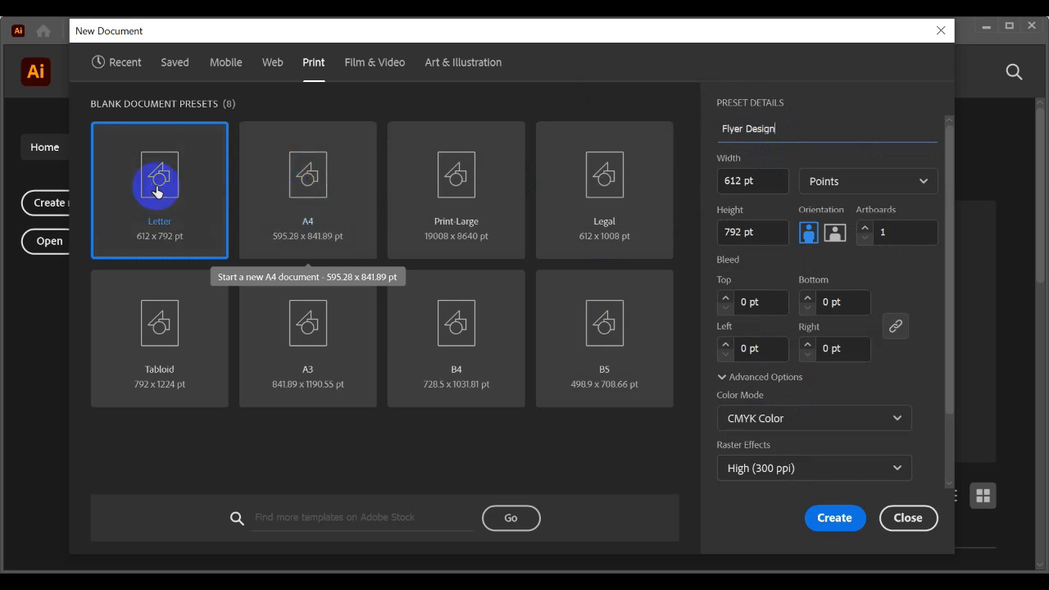
left_click(312, 169)
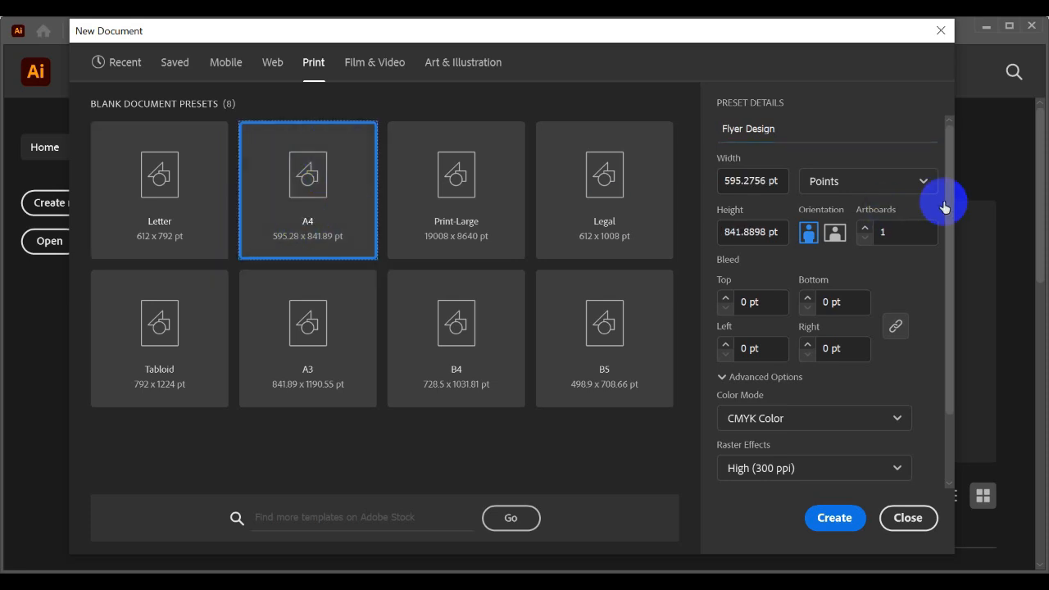
left_click(849, 185)
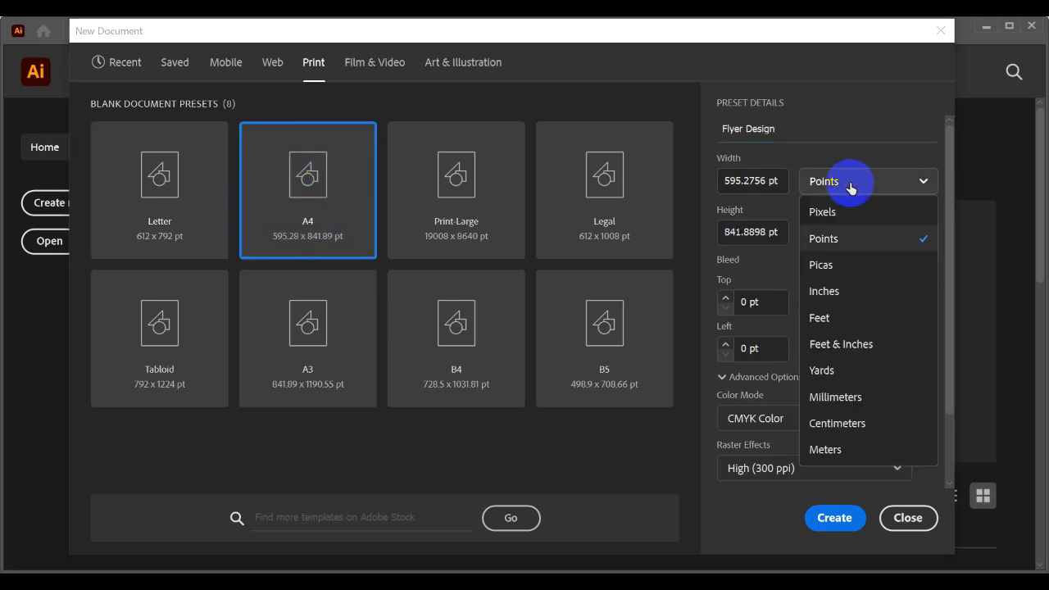
left_click(825, 291)
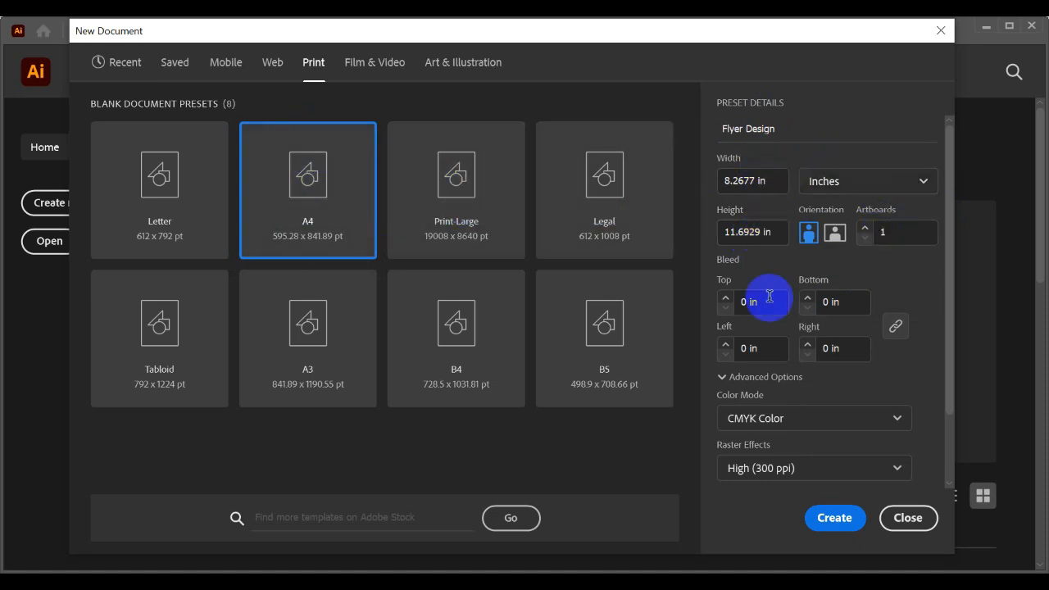
- Set the bleed to 0.125 in on all four sides and create the document
left_click(761, 180)
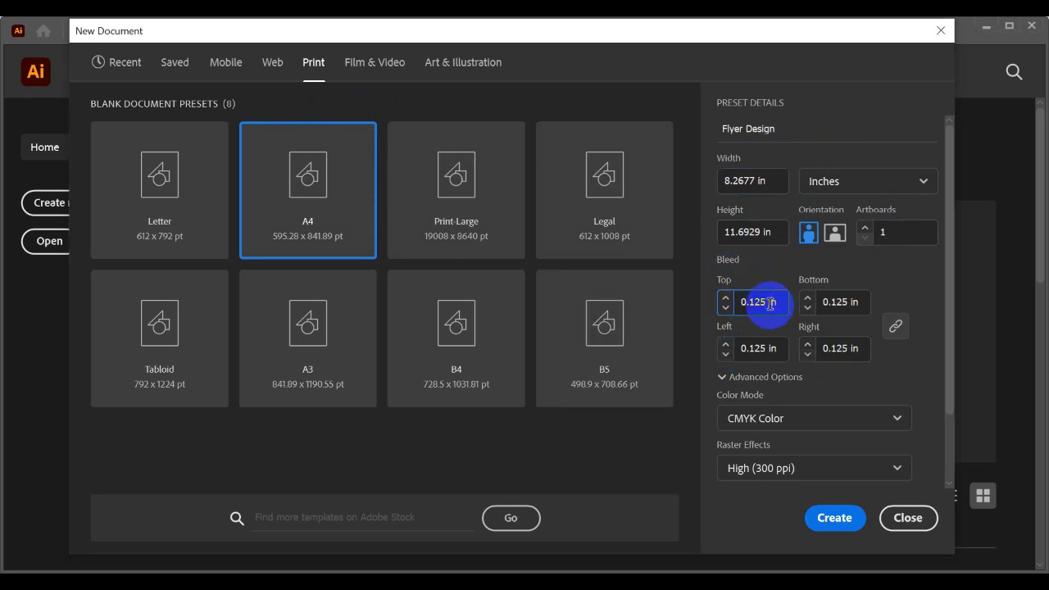
left_click(737, 302)
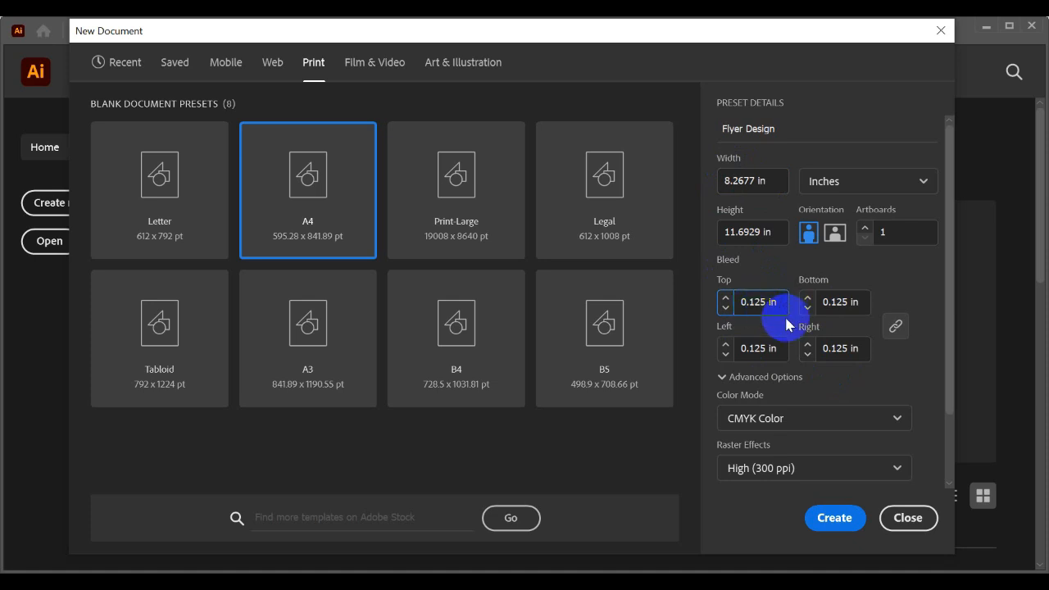
left_click(834, 517)
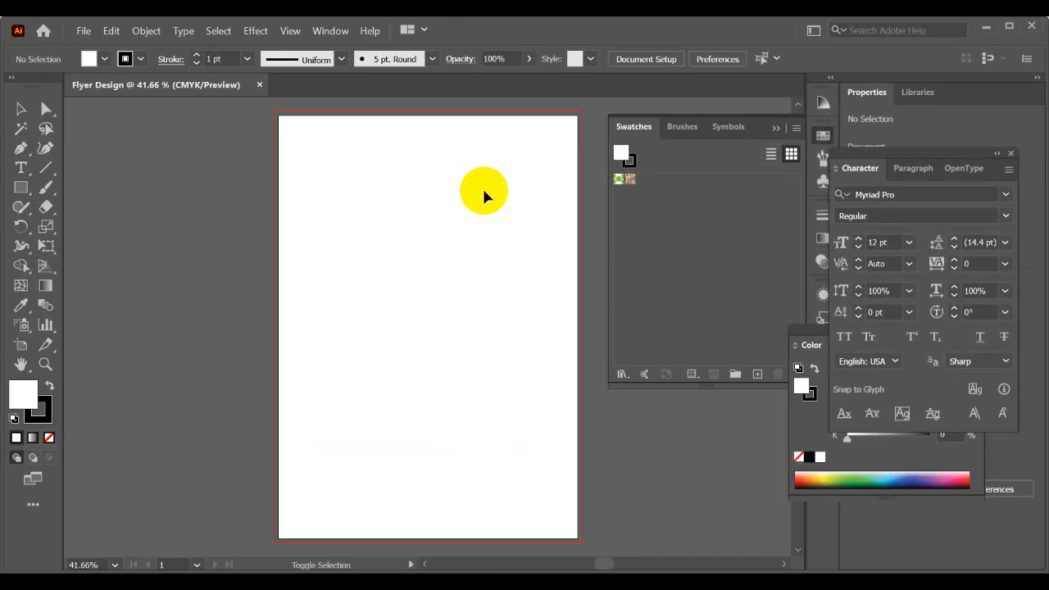
- Hide the side panels and examine the artboard's edges and the red bleed line around them
key("shift+Tab")
scroll(591, 109, "up", 2)
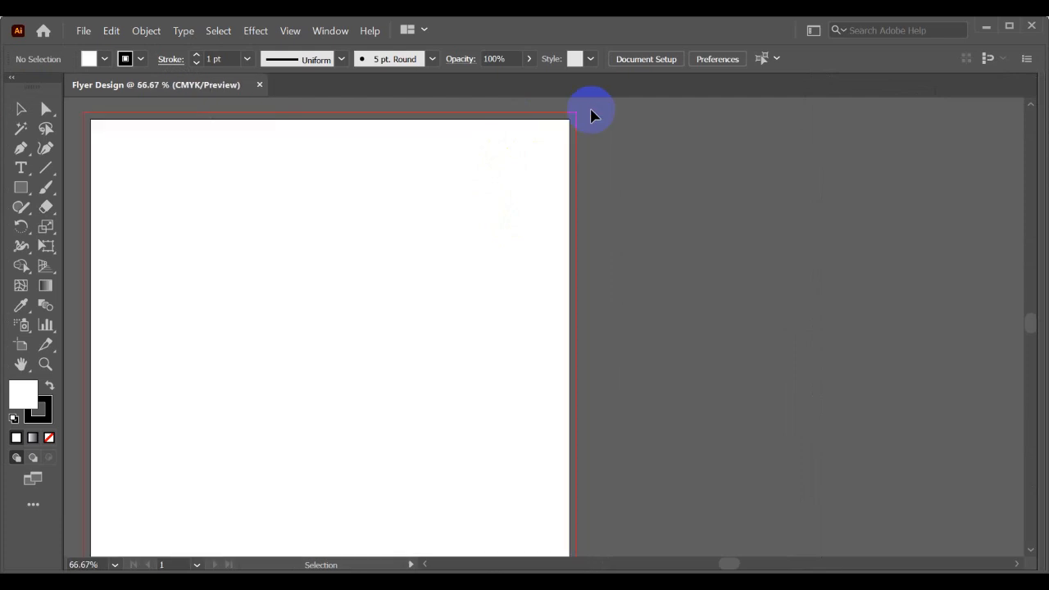
scroll(591, 109, "up", 1)
left_click_drag(554, 156, 565, 202)
scroll(607, 179, "down", 3)
scroll(565, 201, "up", 1)
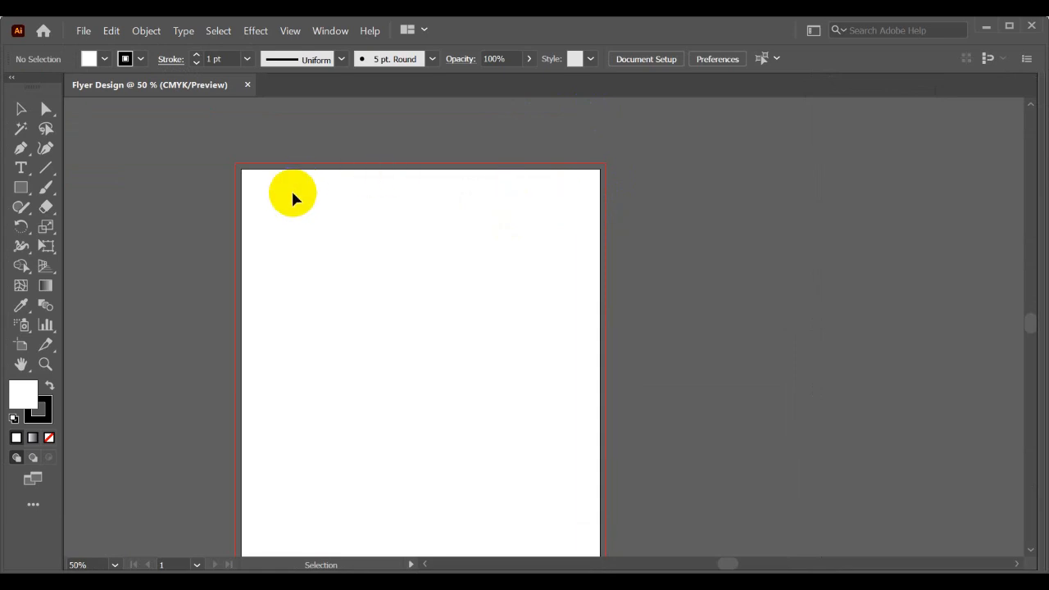
scroll(293, 197, "down", 1)
left_click_drag(368, 218, 370, 219)
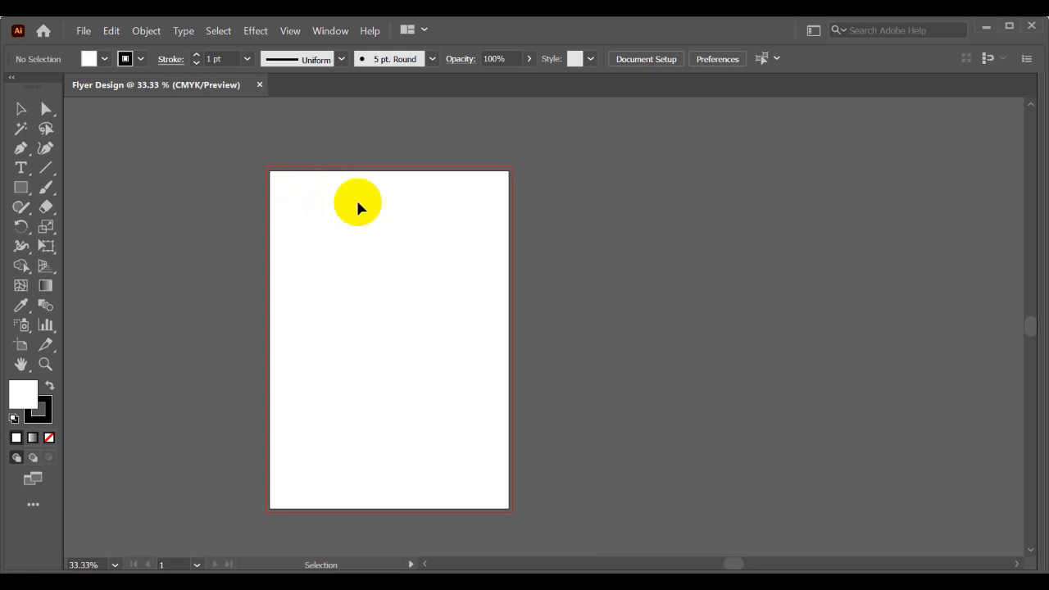
scroll(358, 204, "up", 1)
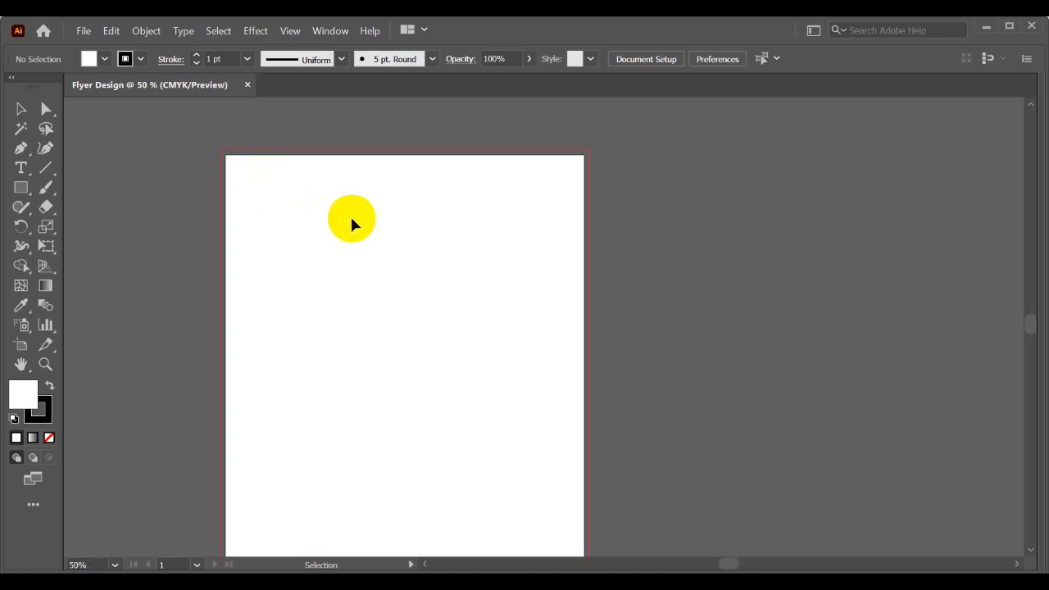
scroll(354, 223, "down", 1)
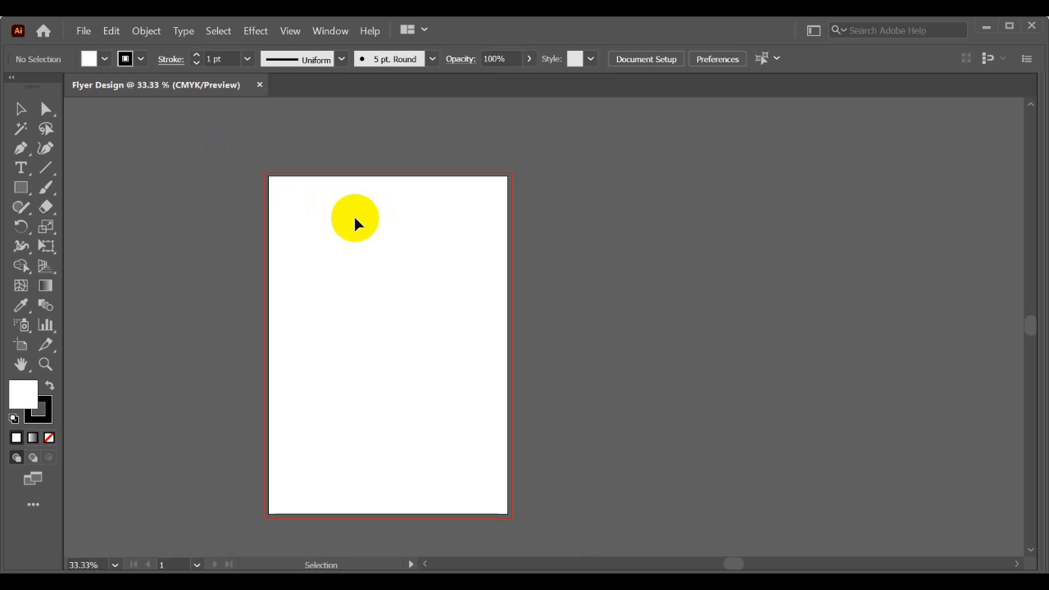
scroll(331, 237, "up", 1)
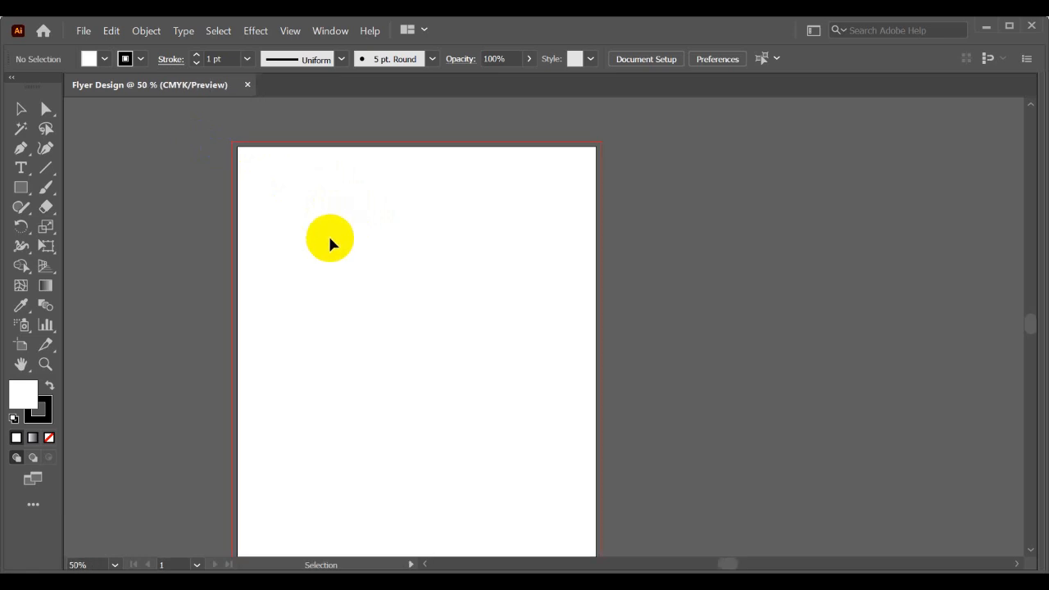
scroll(330, 242, "down", 1)
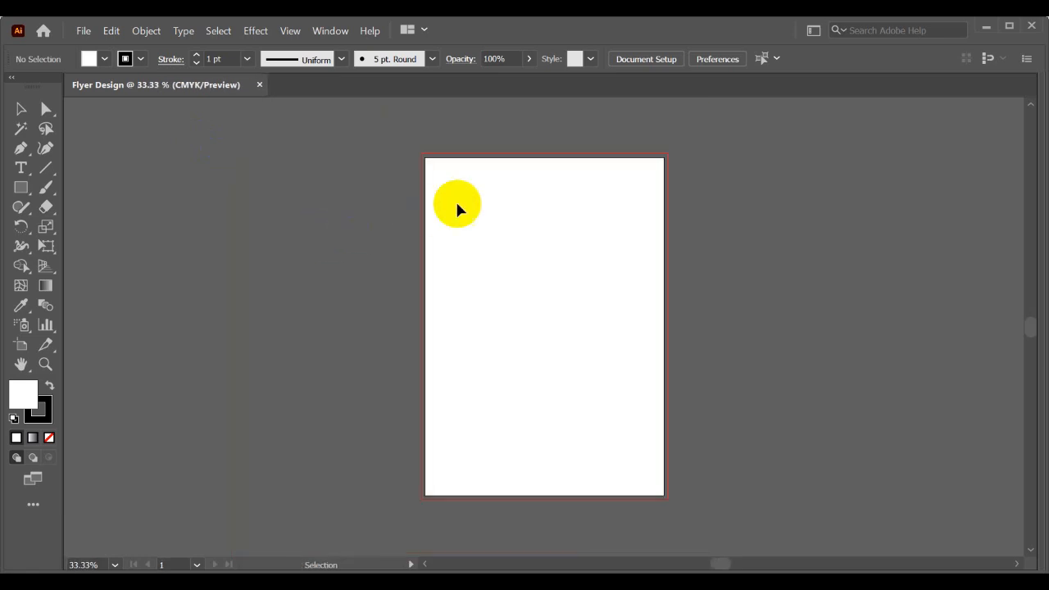
- Draw a tall rectangle on the artboard and give it a black fill with no stroke
left_click(10, 188)
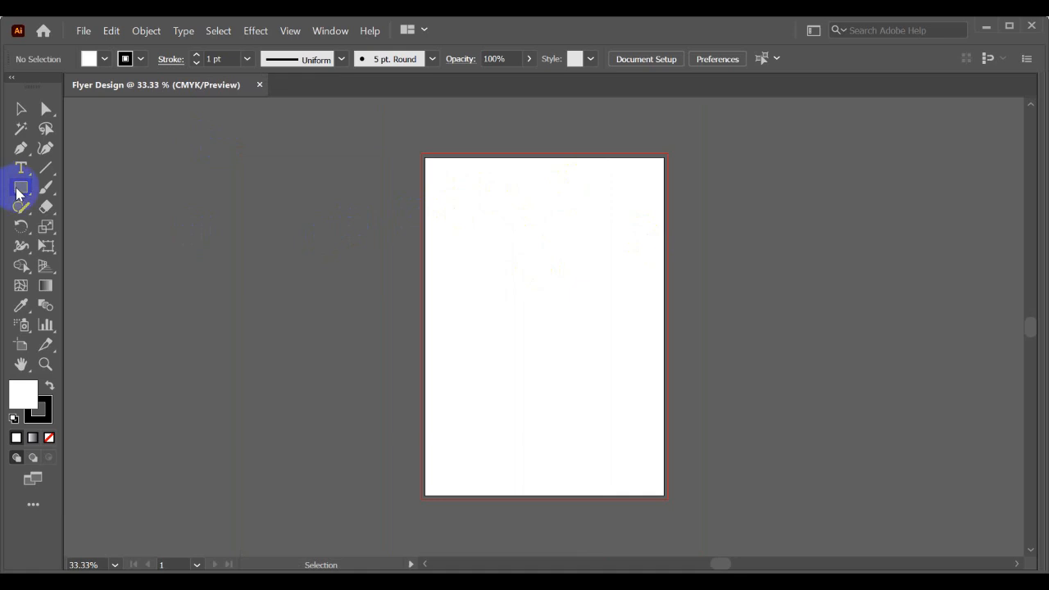
left_click_drag(482, 166, 604, 434)
left_click(50, 386)
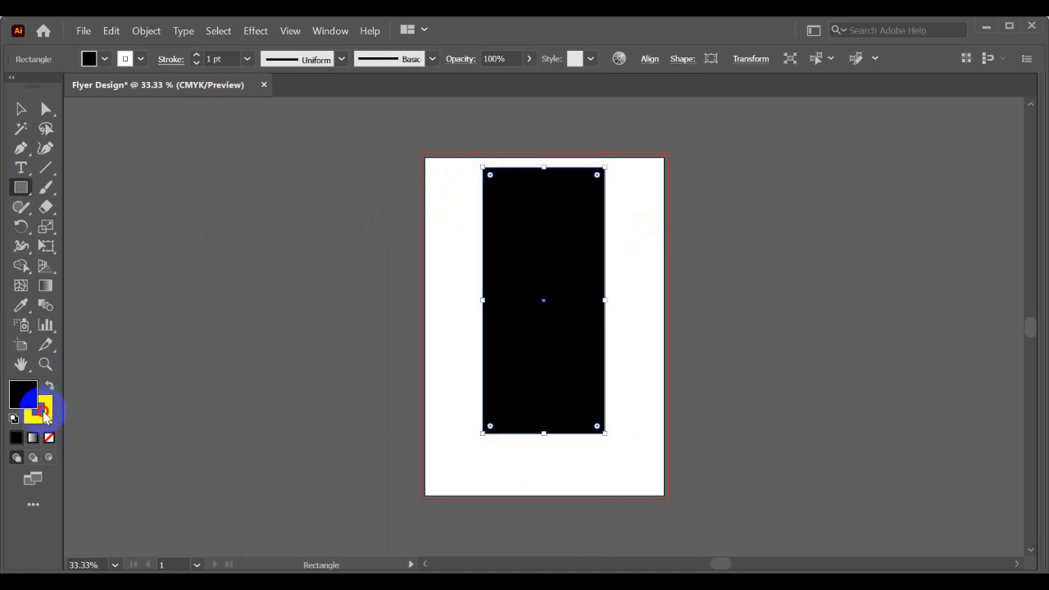
left_click(37, 408)
left_click(49, 438)
left_click(22, 111)
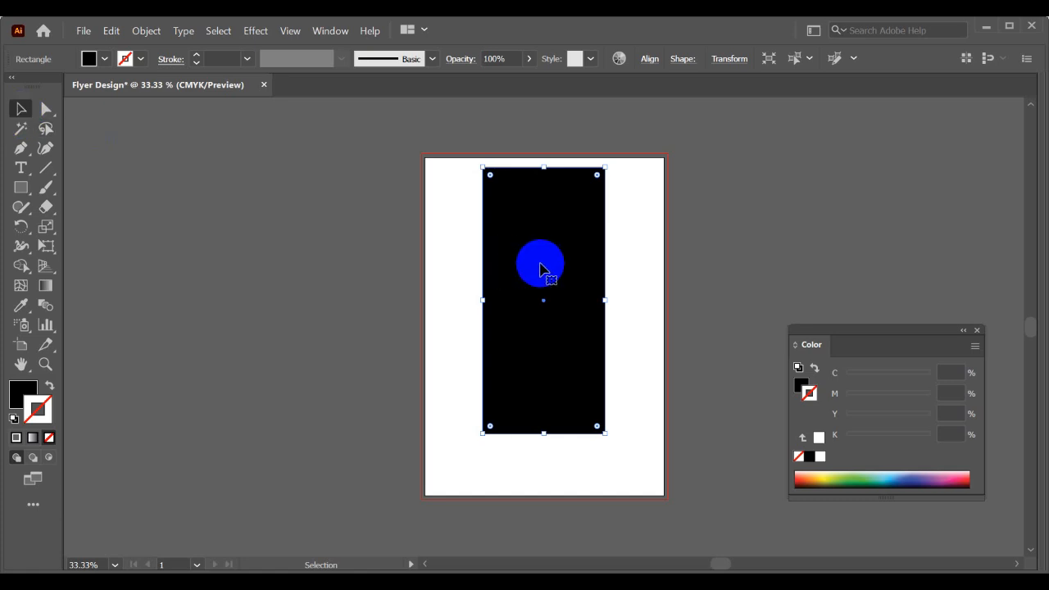
- Align the black rectangle to the artboard's left and top edges and stretch it to cover the whole artboard
left_click(651, 59)
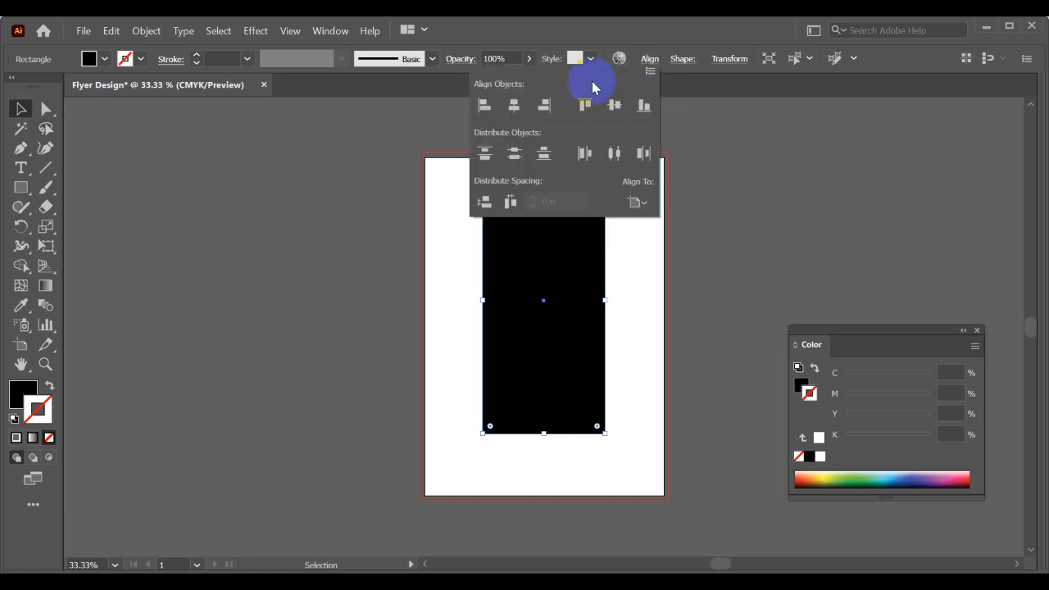
left_click(484, 105)
left_click(594, 107)
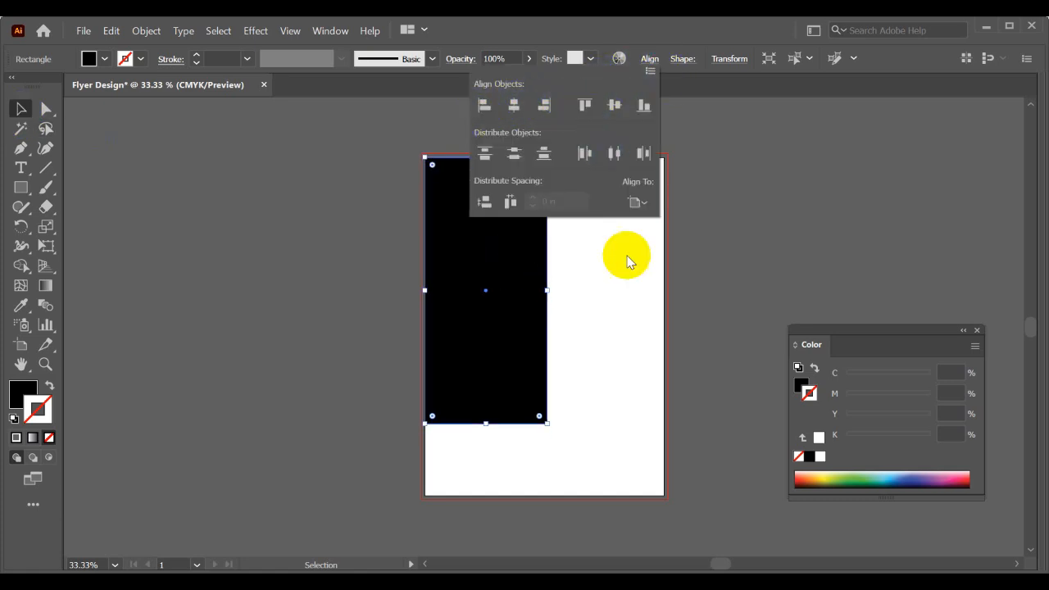
left_click_drag(548, 424, 665, 493)
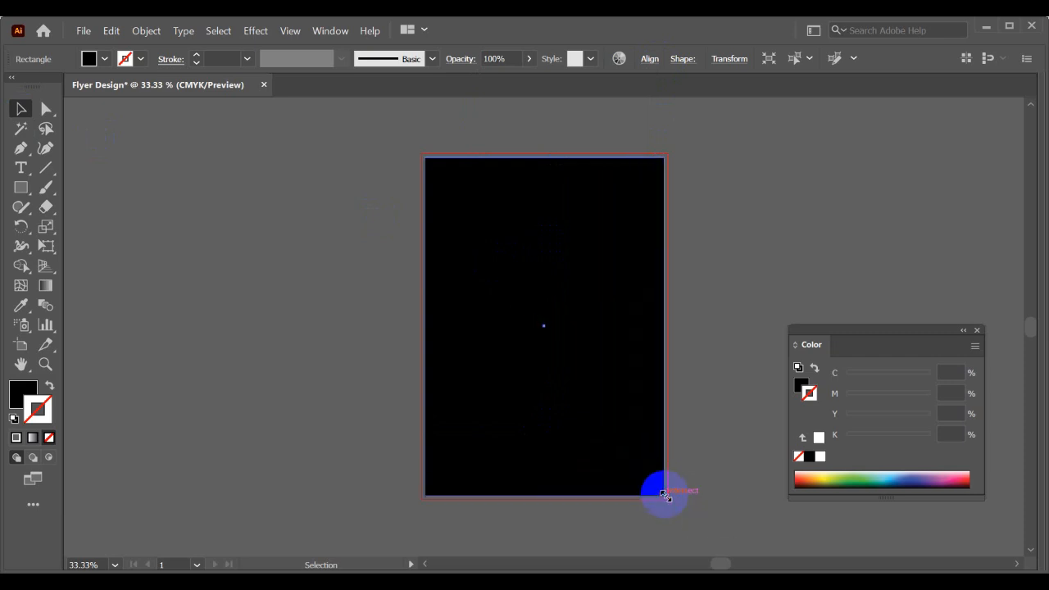
left_click(686, 410)
scroll(668, 319, "up", 1)
scroll(667, 316, "down", 1)
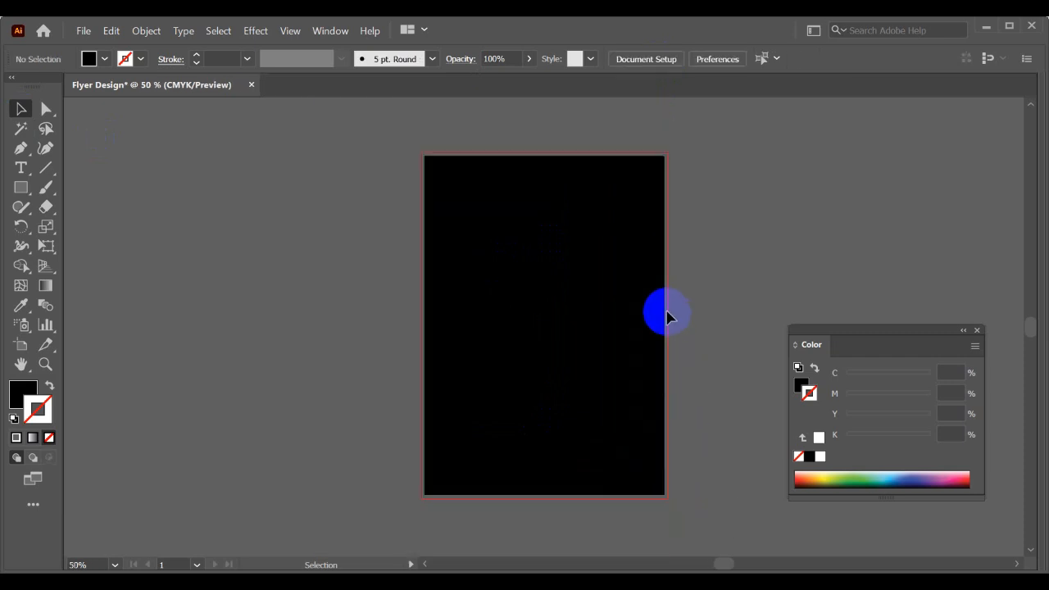
scroll(667, 316, "right", 2)
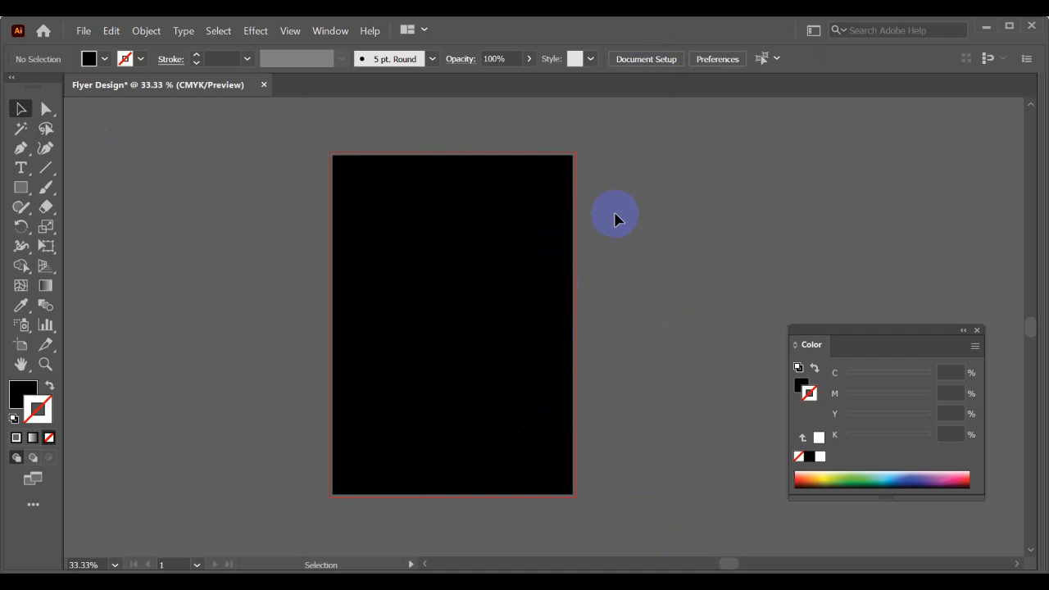
- Try moving the black rectangle sideways off the artboard and undo the move
left_click_drag(431, 182, 601, 216)
key("ctrl+z")
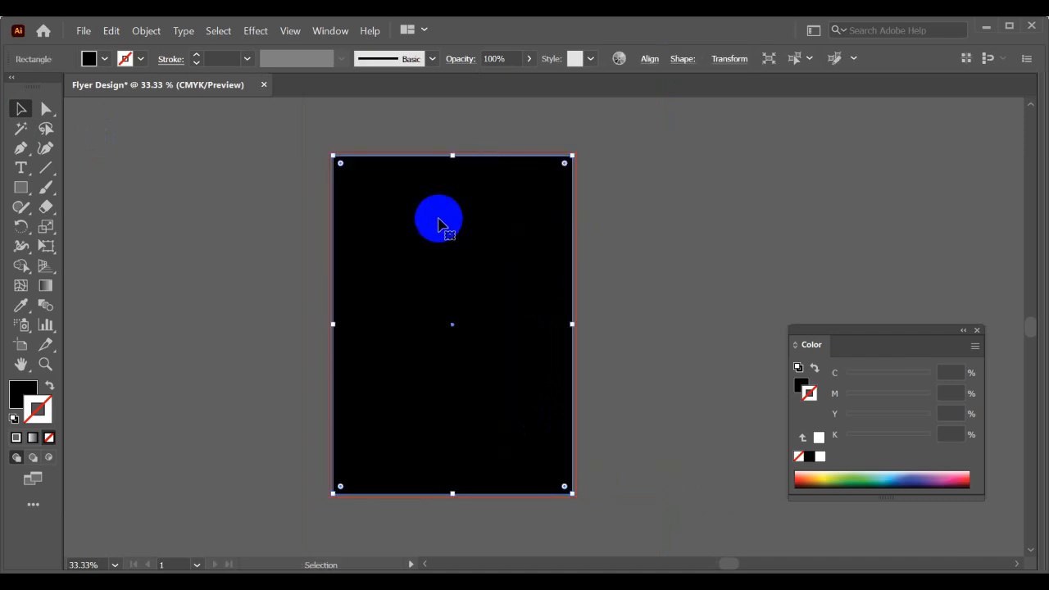
left_click(632, 257)
left_click(541, 250)
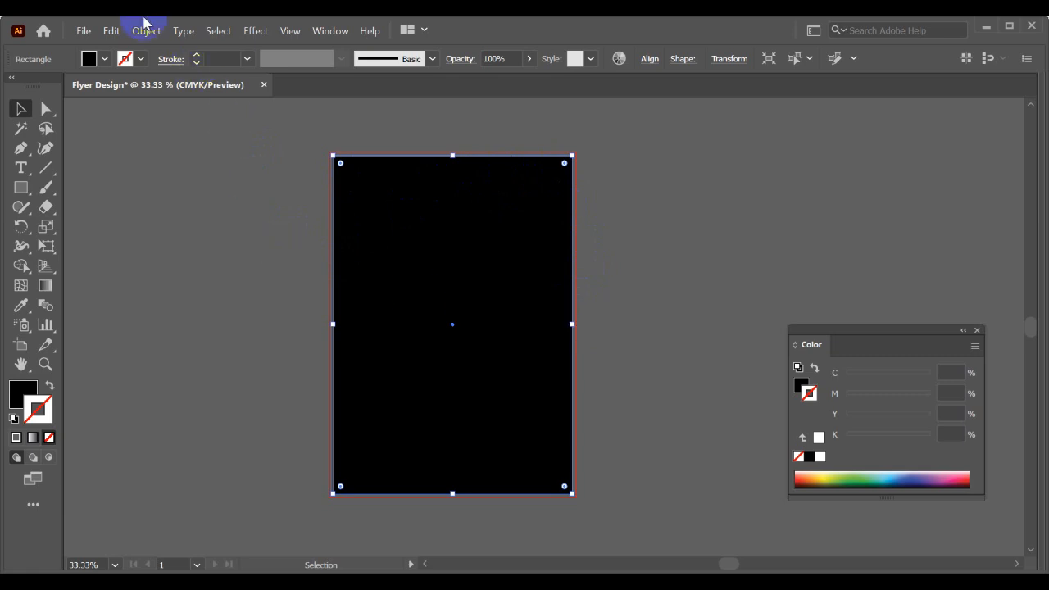
- Start an Offset Path on the black rectangle with an inward offset of -0.25 in
left_click(587, 213)
left_click(530, 211)
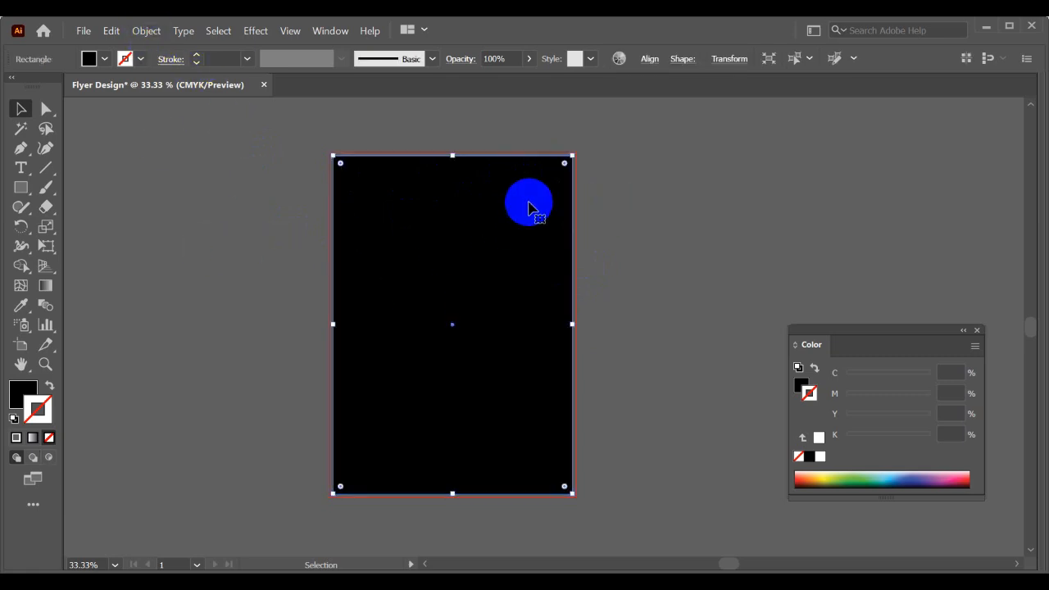
left_click(146, 31)
mouse_move(339, 382)
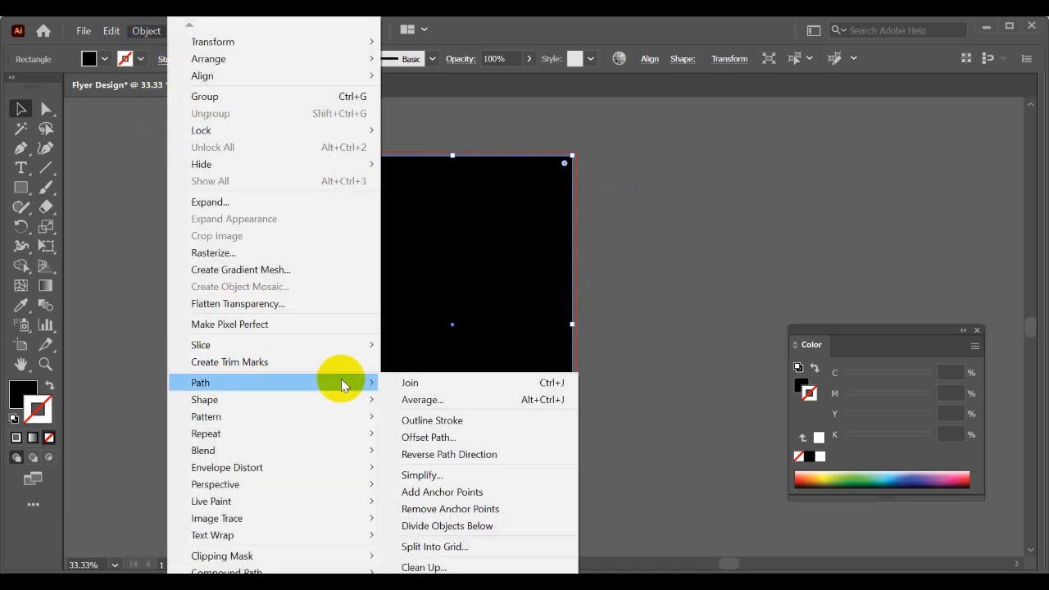
left_click(448, 437)
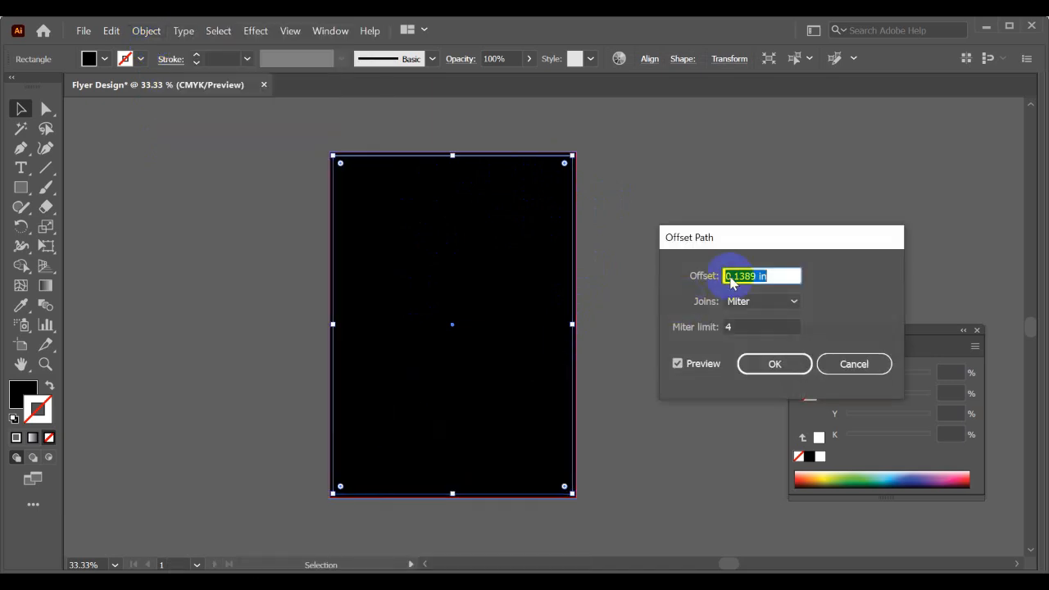
scroll(769, 275, "down", 3)
scroll(769, 275, "down", 1)
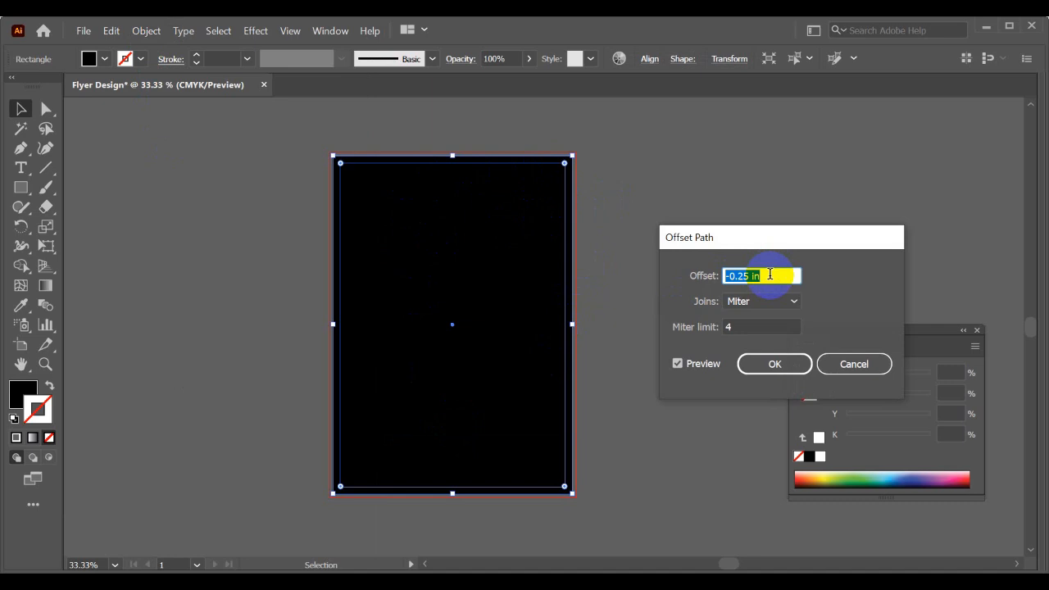
- Compare inward offsets from -0.25 in to -0.5 in for the black rectangle and set the offset to -0.375 in
scroll(770, 275, "down", 2)
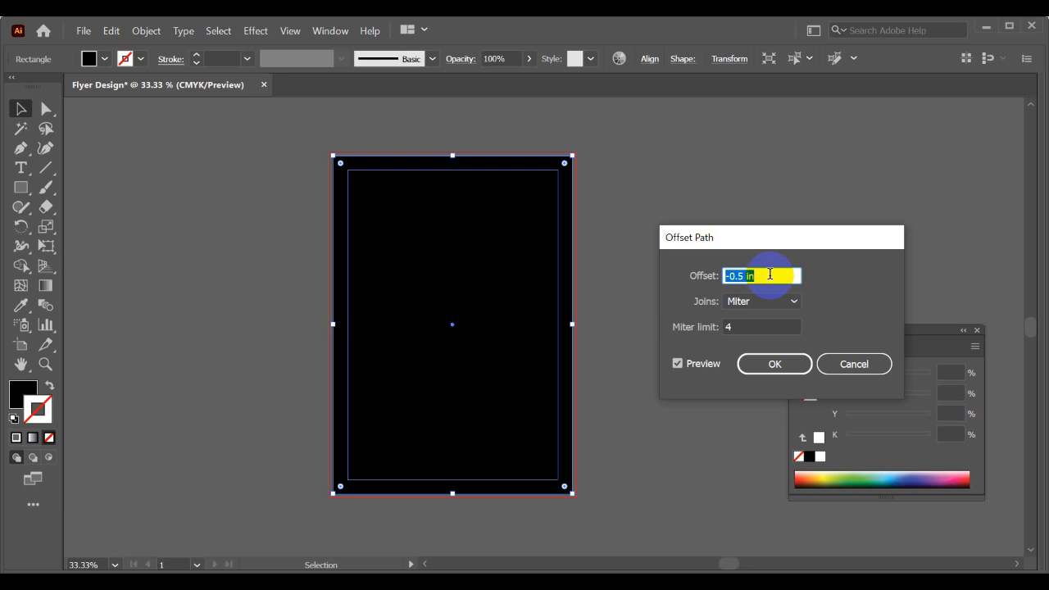
scroll(770, 275, "up", 1)
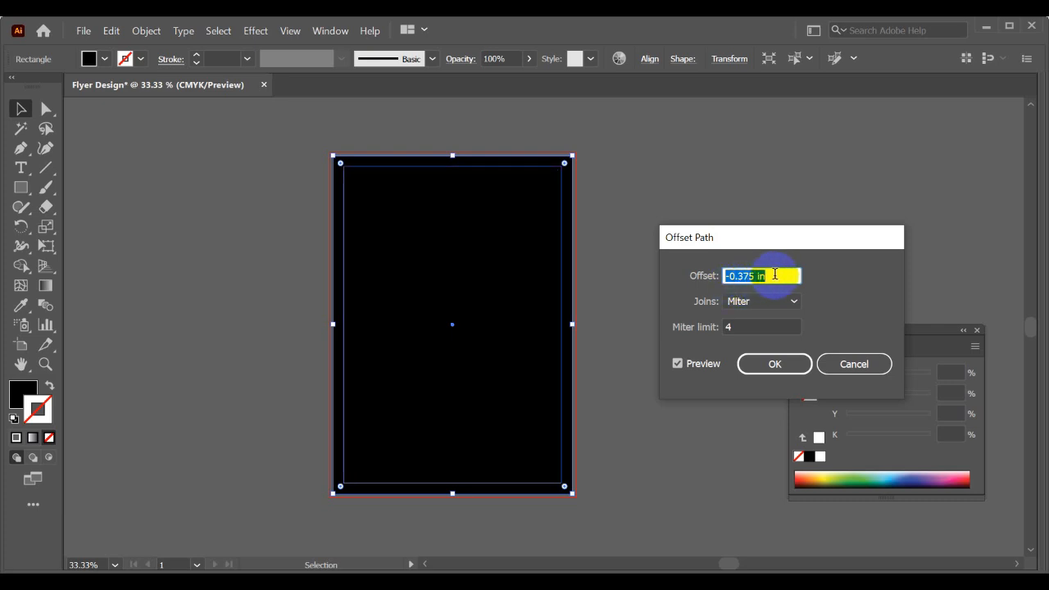
scroll(775, 273, "up", 1)
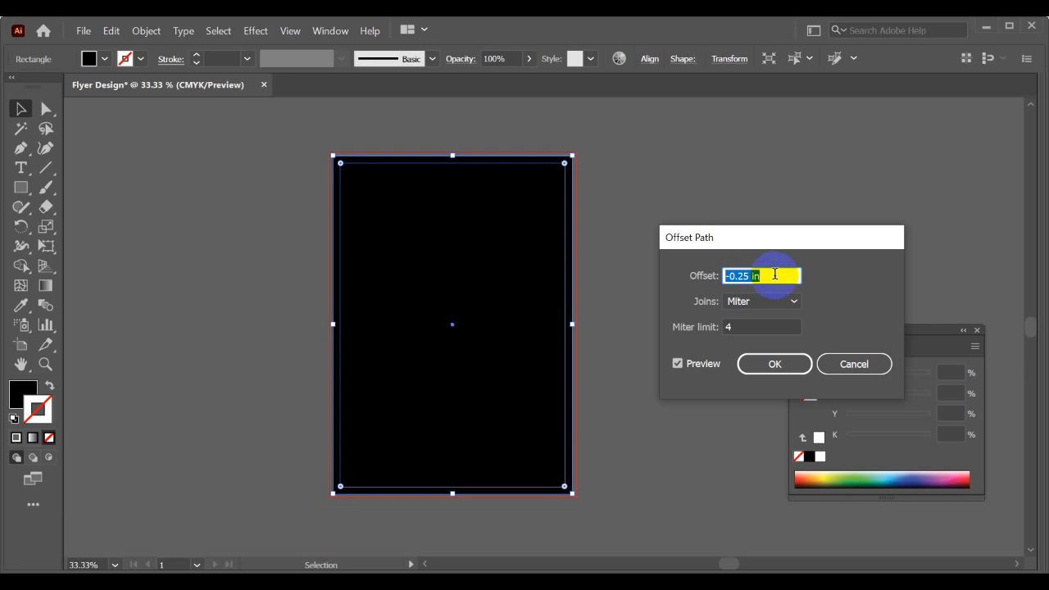
scroll(776, 273, "down", 1)
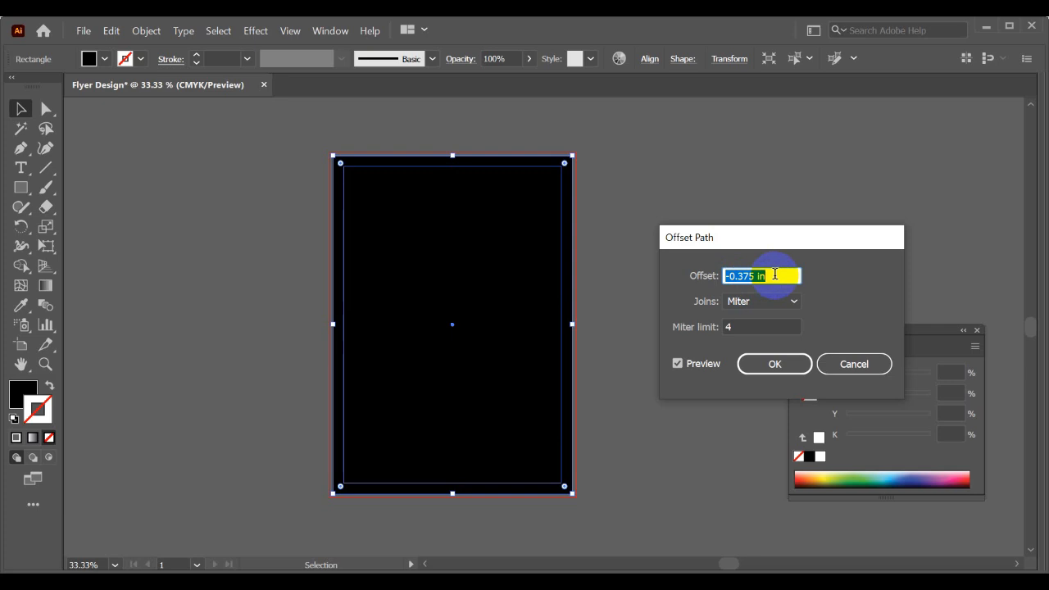
scroll(776, 274, "down", 1)
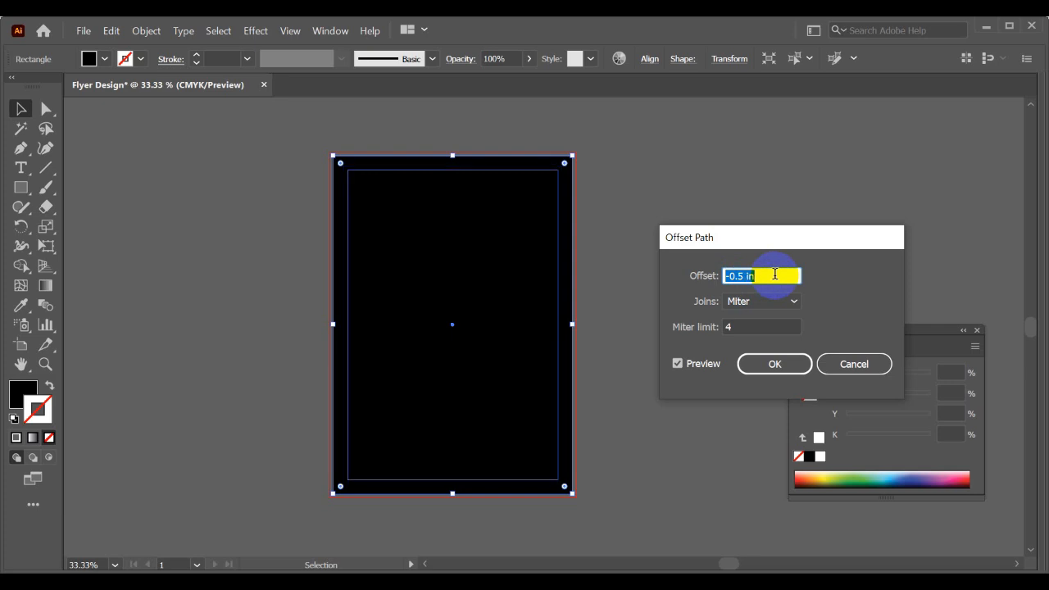
scroll(776, 273, "up", 1)
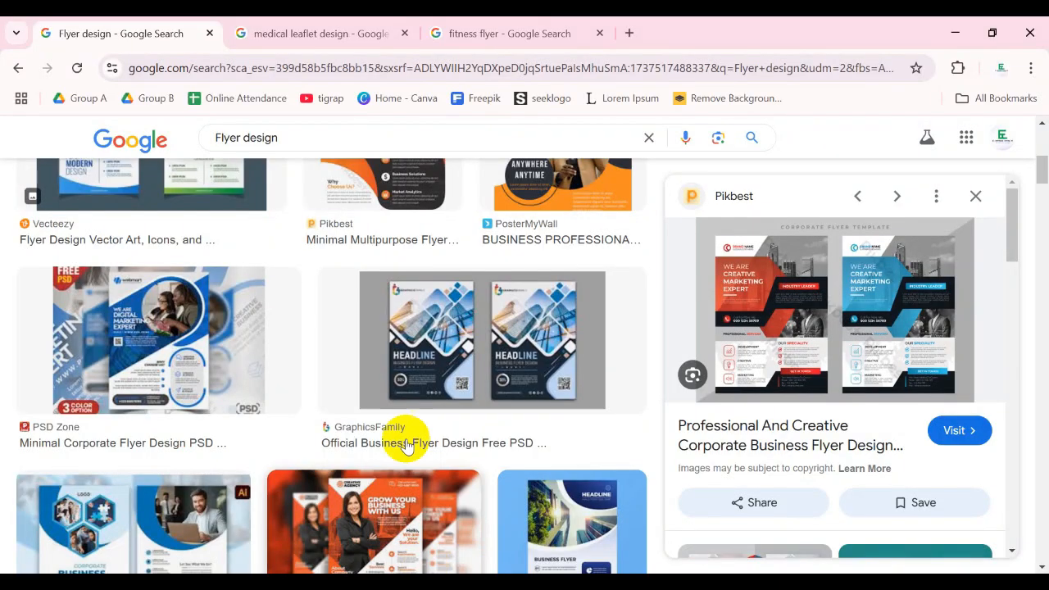
- Switch to the browser and view the GraphicsFamily business flyer and the Freepik fitness flyer template as margin references
left_click(458, 349)
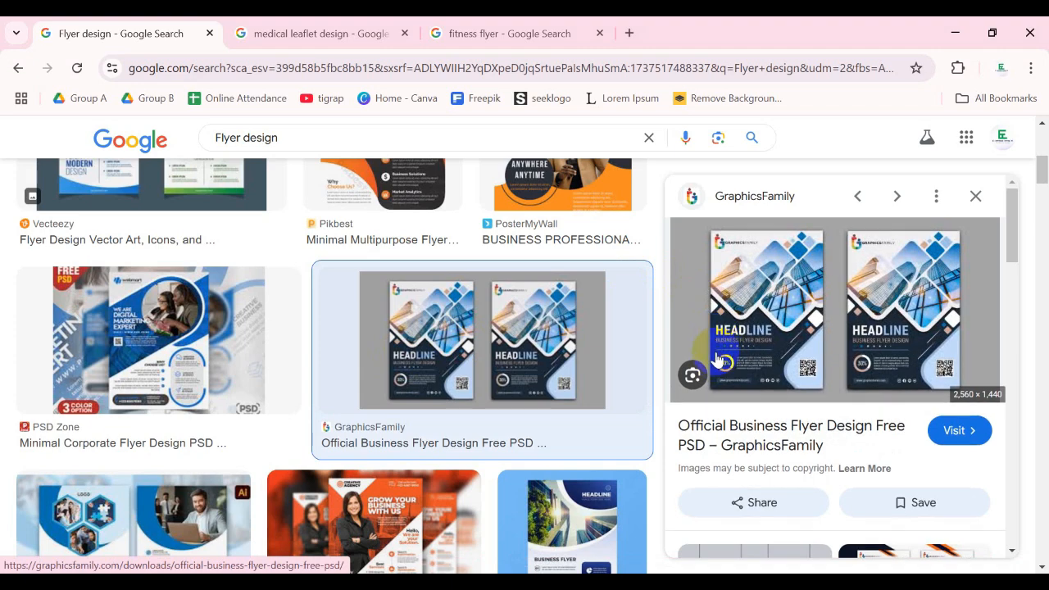
left_click(440, 24)
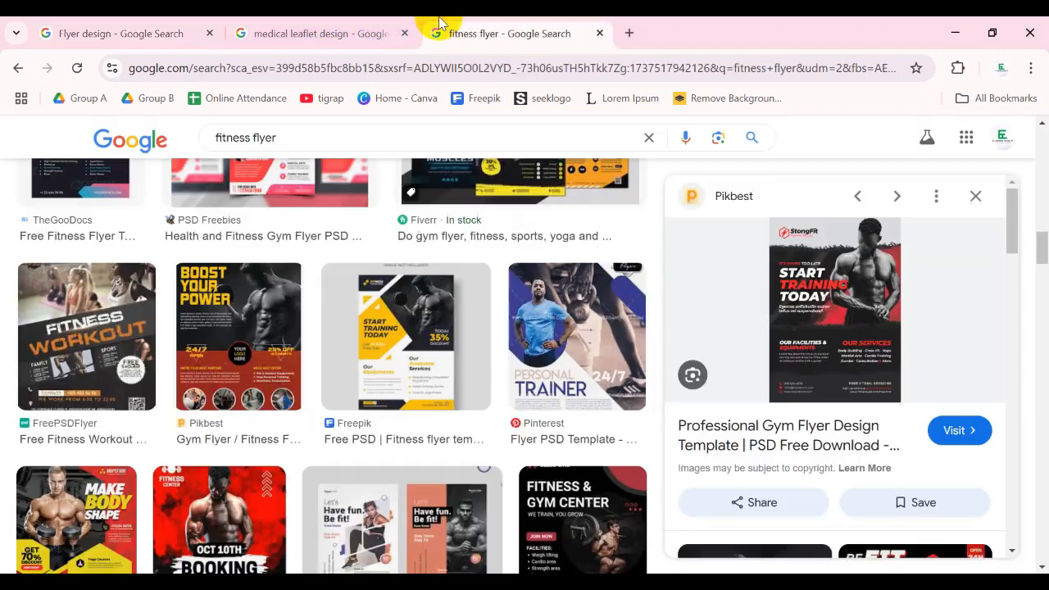
left_click(413, 348)
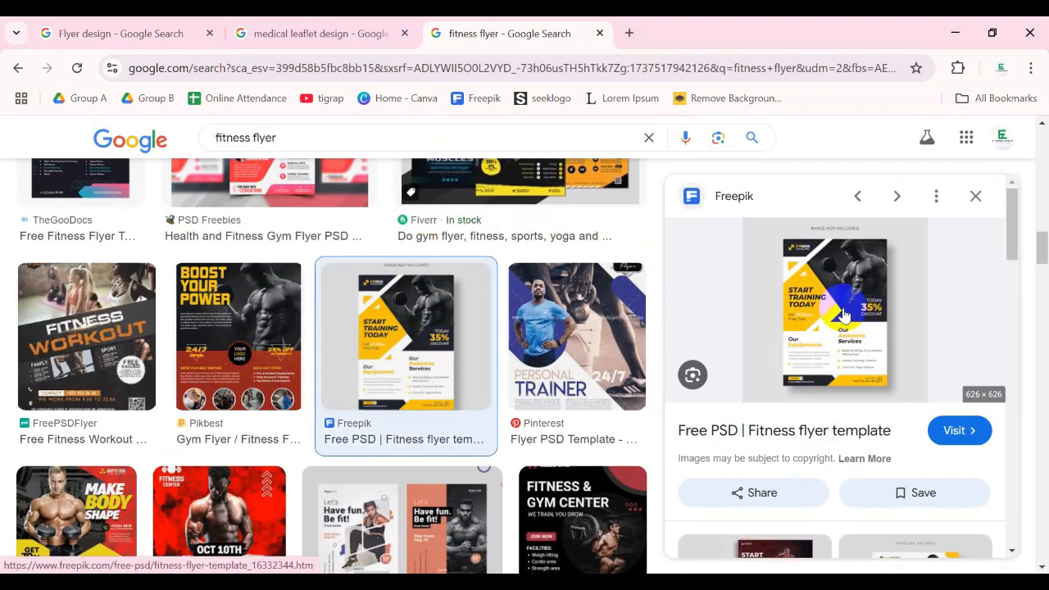
scroll(246, 246, "up", 1)
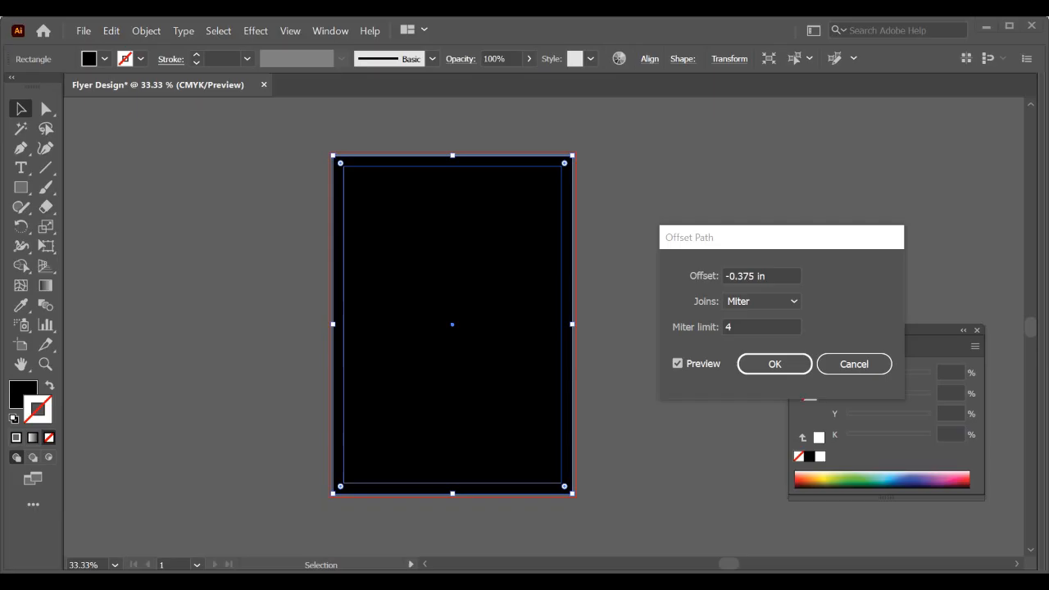
left_click(434, 318)
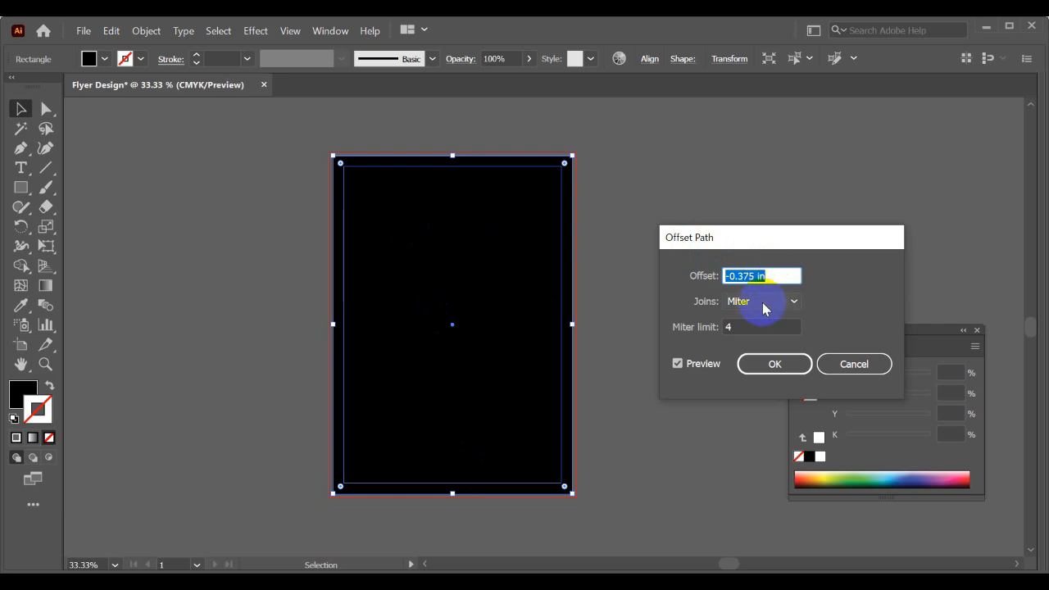
- Apply the -0.375 in offset path and convert the inner rectangle into safety margin guides
left_click(773, 363)
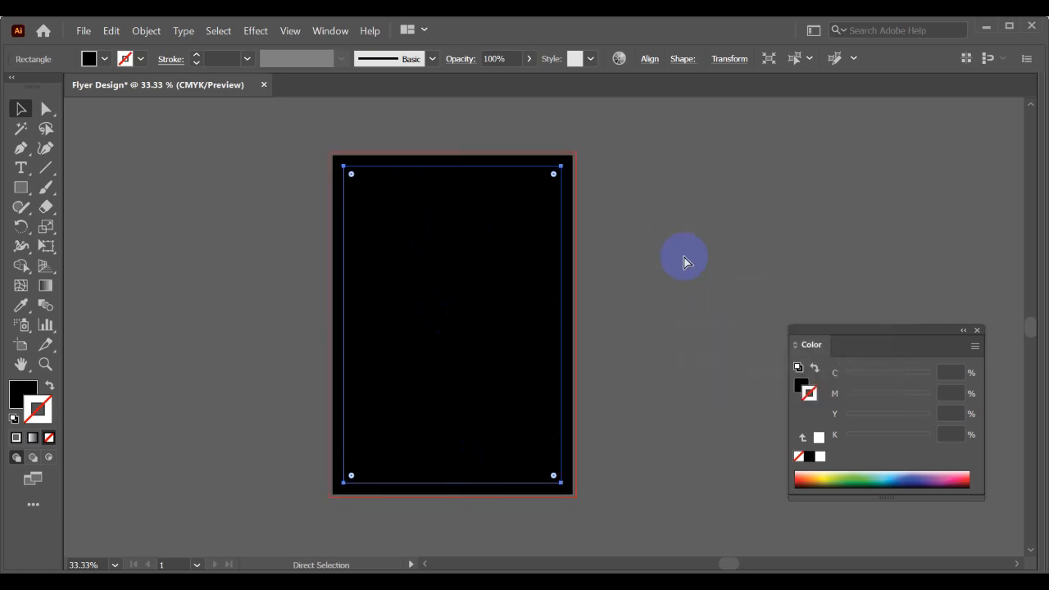
left_click(685, 260)
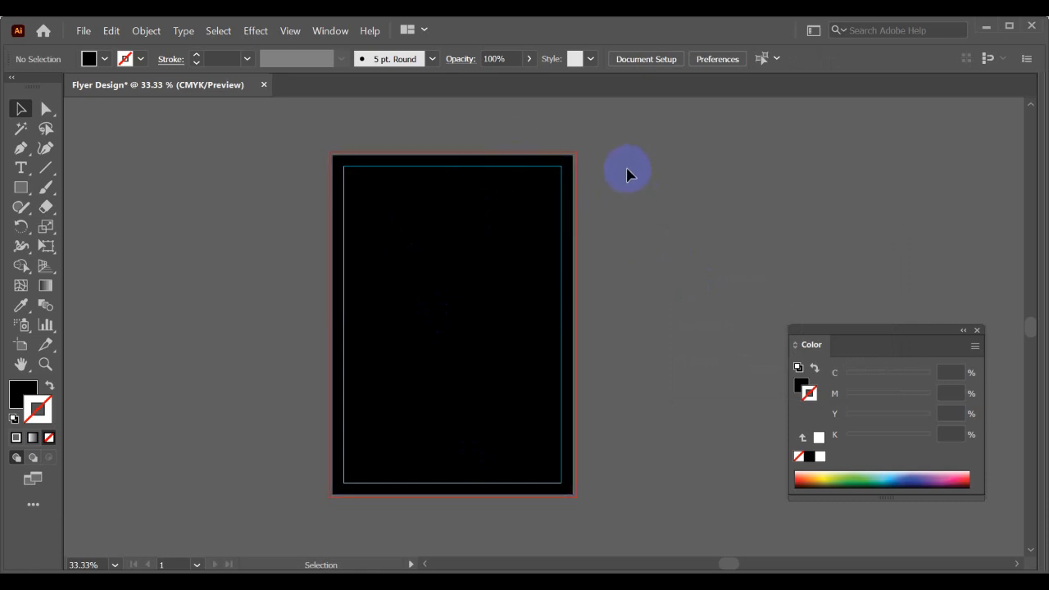
- Stretch all four edges of the black rectangle outward to the red bleed lines
left_click(414, 186)
scroll(421, 155, "up", 1, "alt")
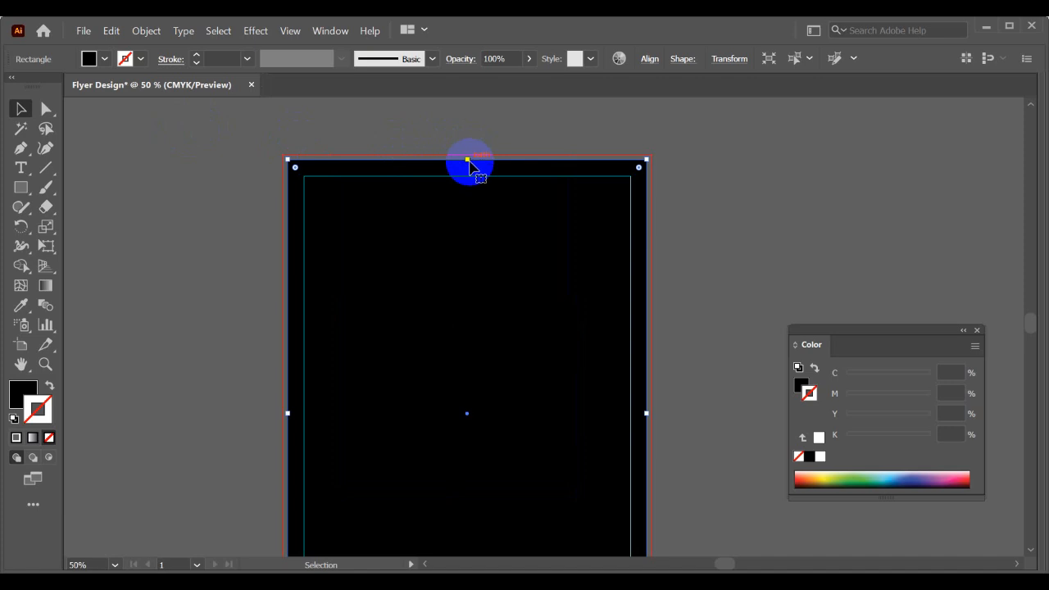
left_click_drag(468, 158, 467, 155)
scroll(471, 158, "down", 1)
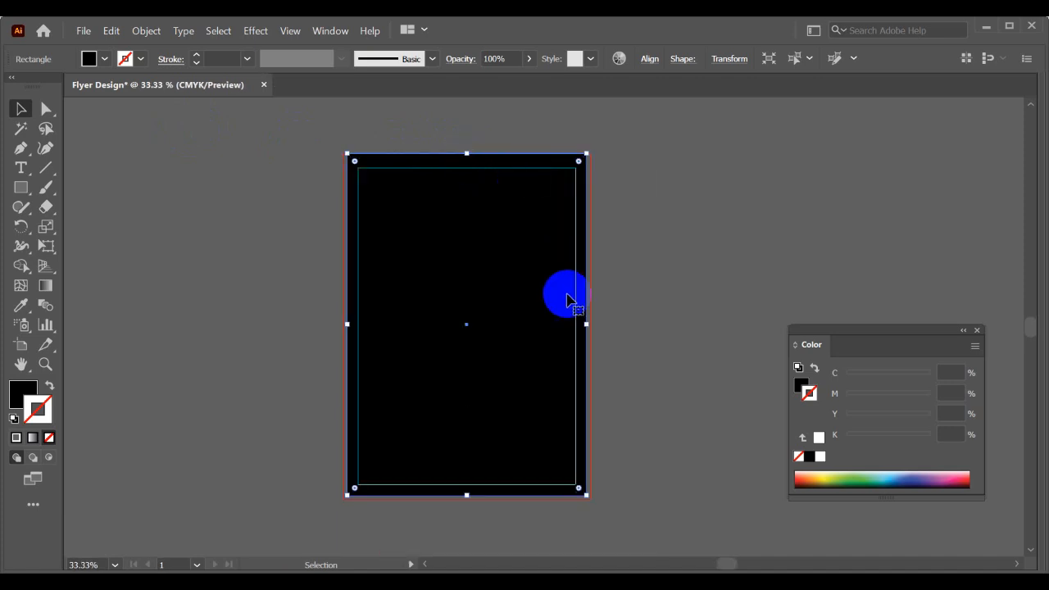
scroll(573, 300, "up", 1)
left_click_drag(596, 344, 598, 336)
scroll(597, 336, "down", 1)
scroll(350, 329, "up", 1)
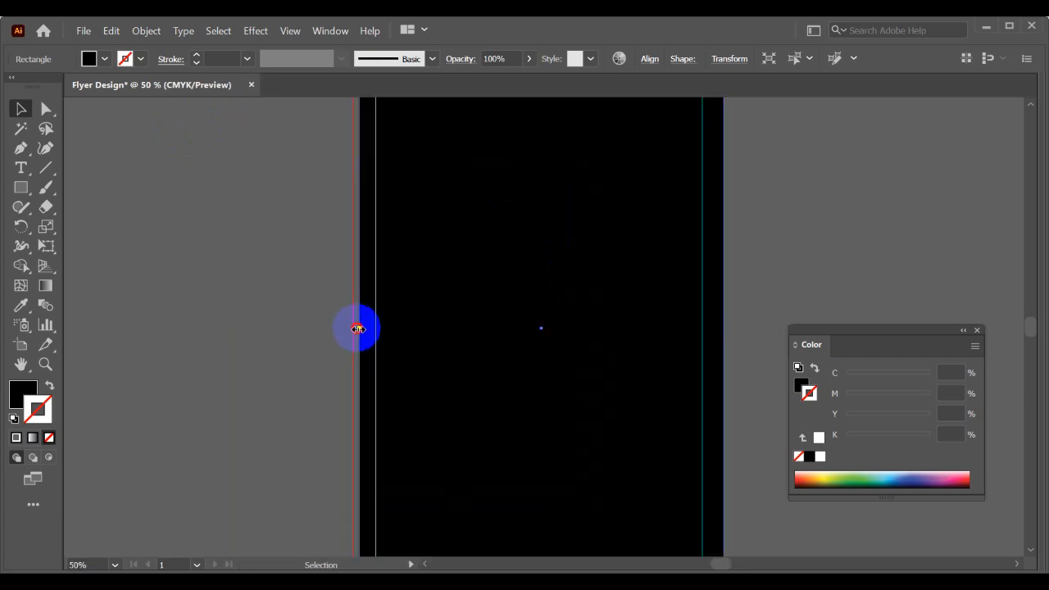
left_click_drag(357, 329, 354, 328)
scroll(463, 333, "down", 1)
scroll(516, 473, "up", 1)
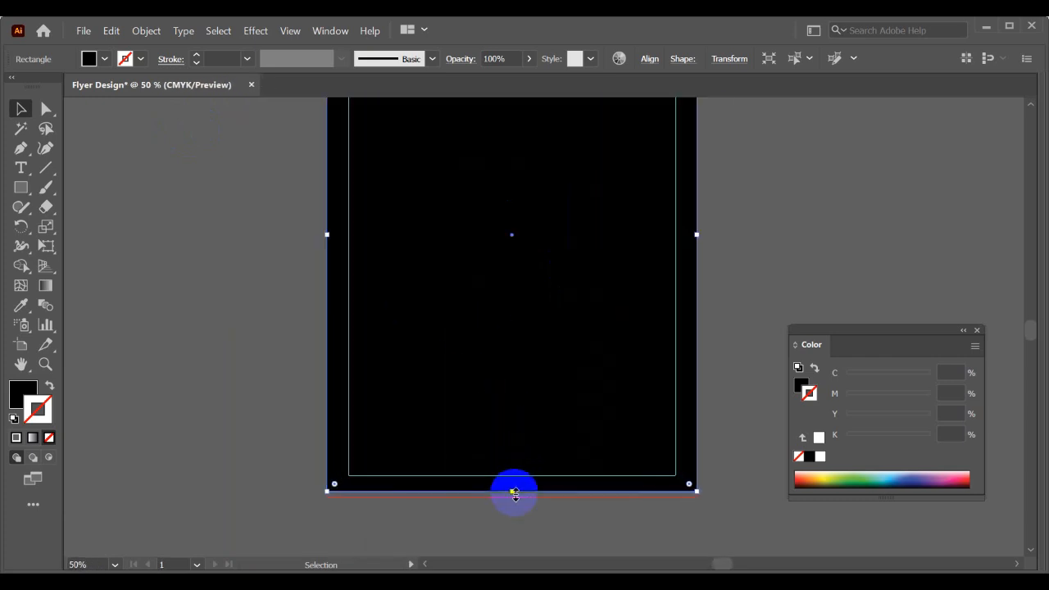
left_click_drag(511, 495, 511, 497)
scroll(332, 394, "down", 1)
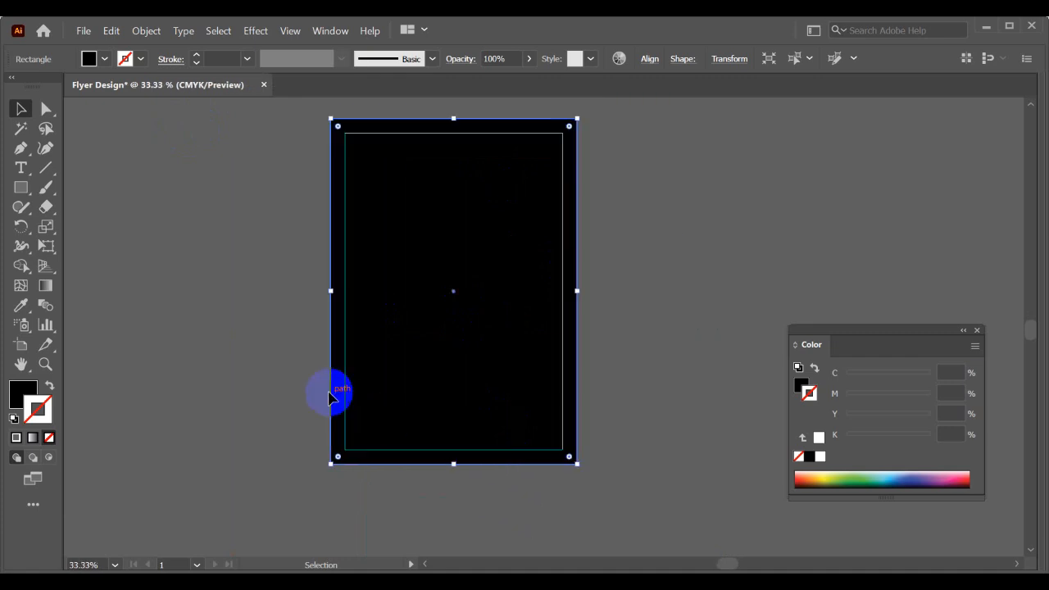
- Change the bleed-sized rectangle's fill to white and deselect it
left_click(89, 59)
left_click(37, 87)
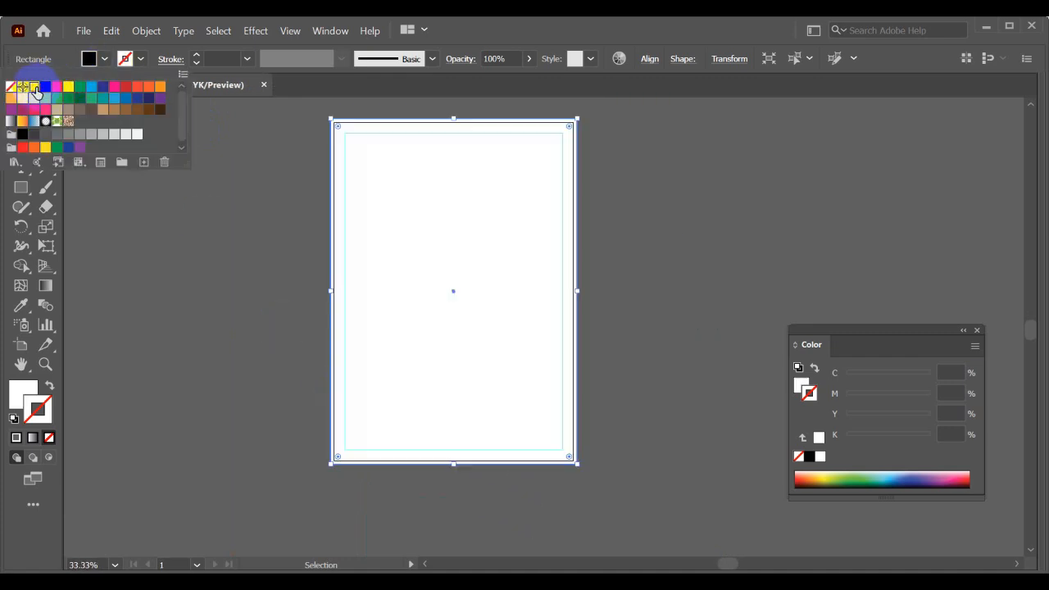
left_click(237, 219)
left_click(237, 218)
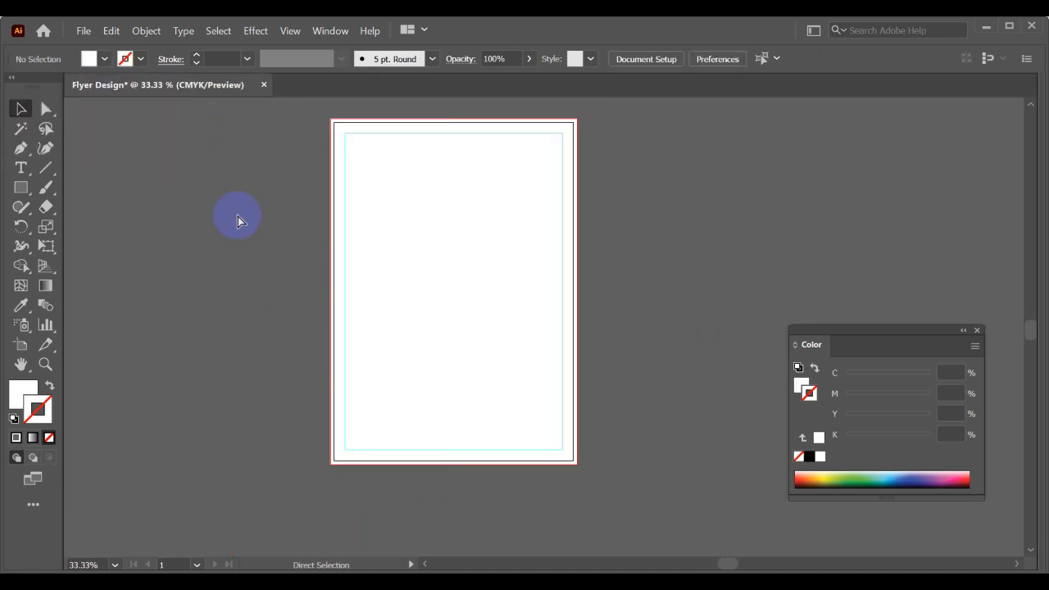
- Examine the bleed, trim and safety margin lines along the flyer's upper edge
scroll(431, 133, "up", 1)
scroll(452, 251, "up", 2)
scroll(489, 218, "up", 2)
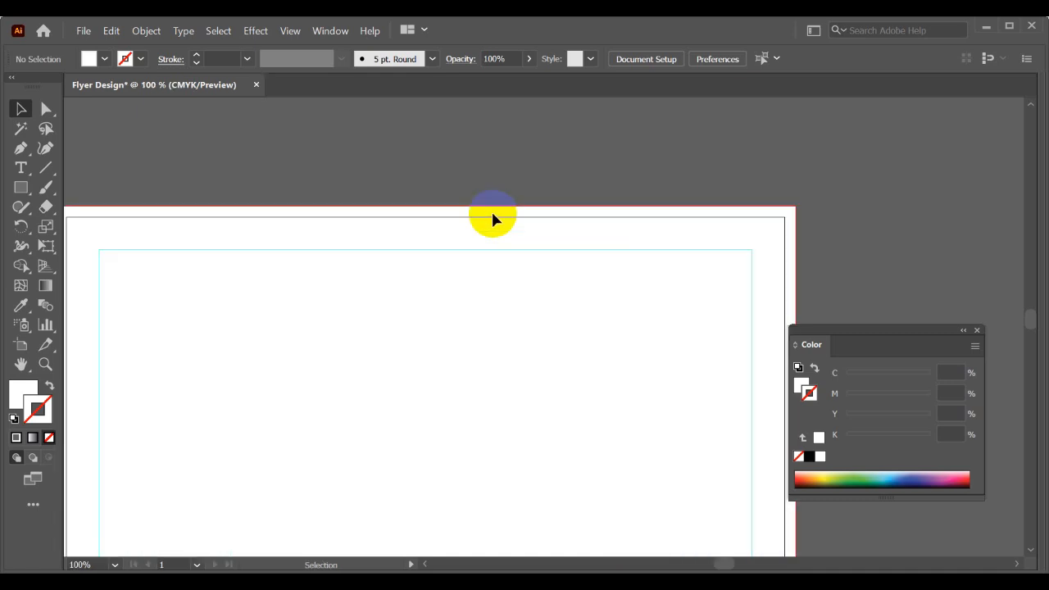
scroll(498, 209, "up", 1)
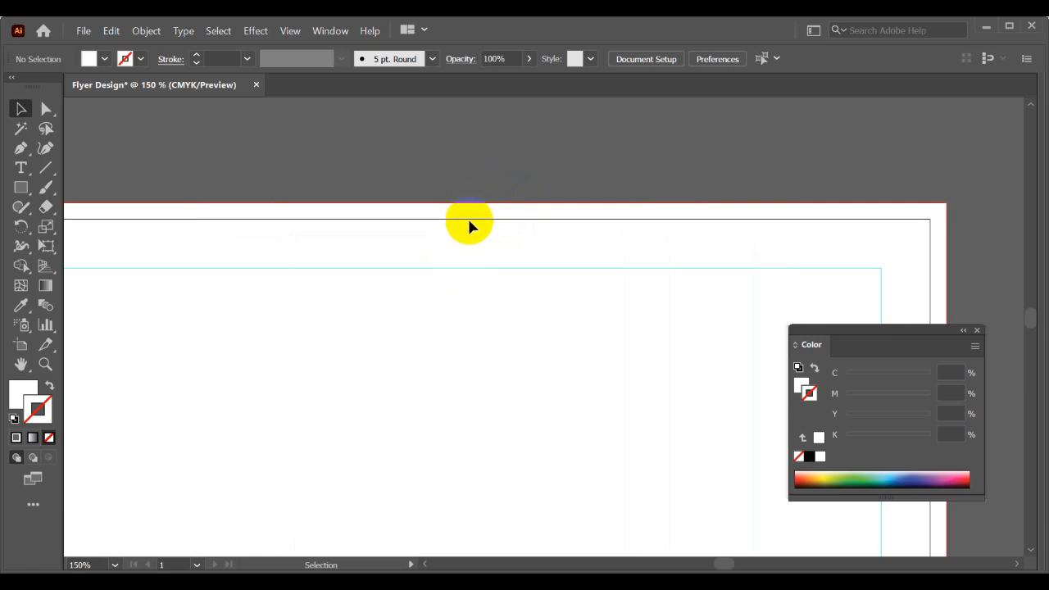
scroll(468, 250, "down", 2)
scroll(468, 254, "up", 1)
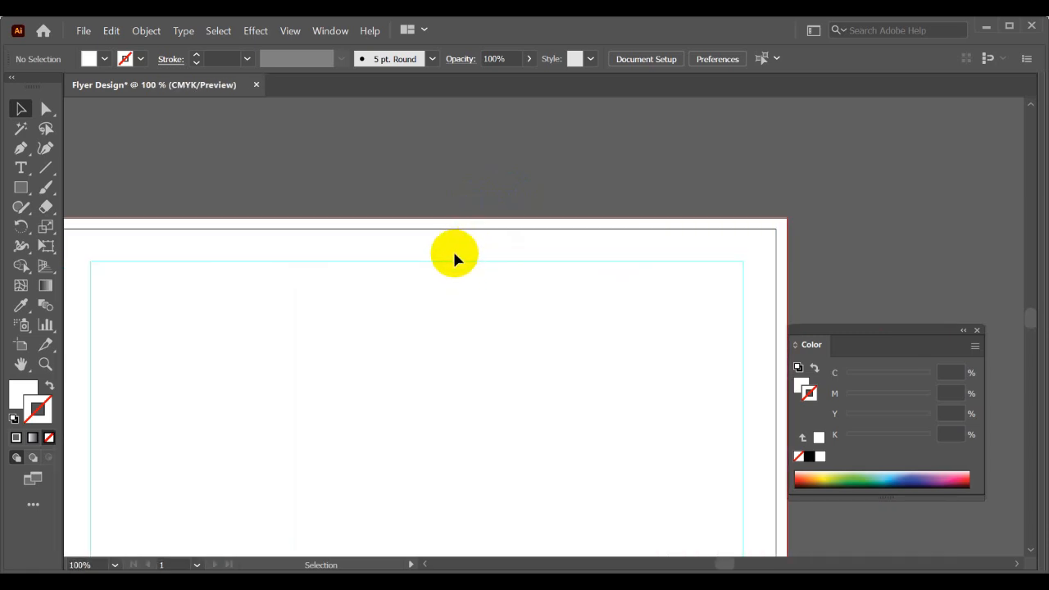
scroll(462, 286, "down", 2)
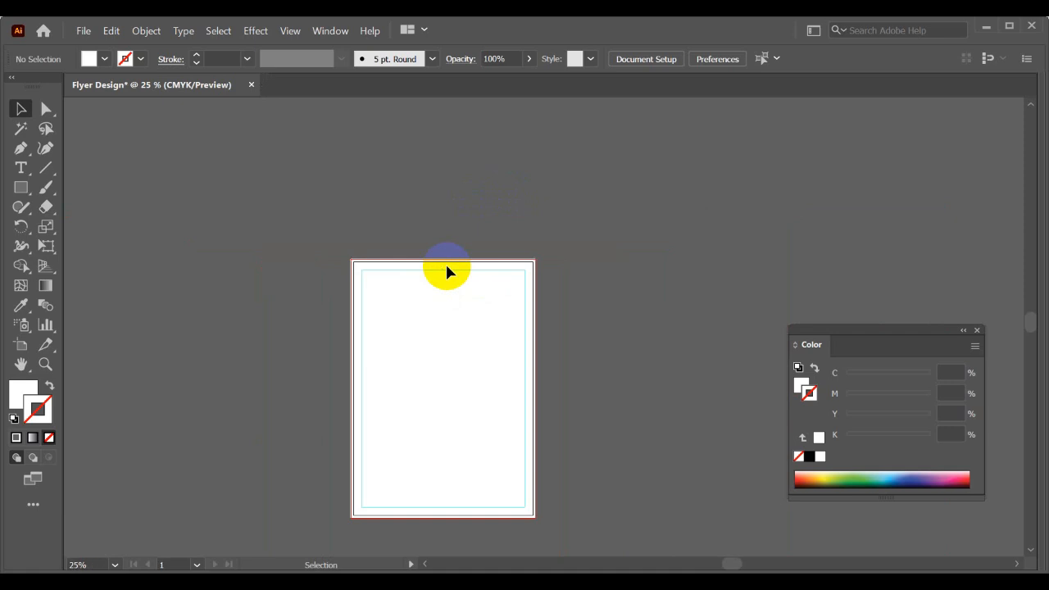
- Try moving the white background rectangle off the artboard, undo the move, and lock the rectangle in place
left_click(448, 272)
left_click_drag(479, 336, 656, 241)
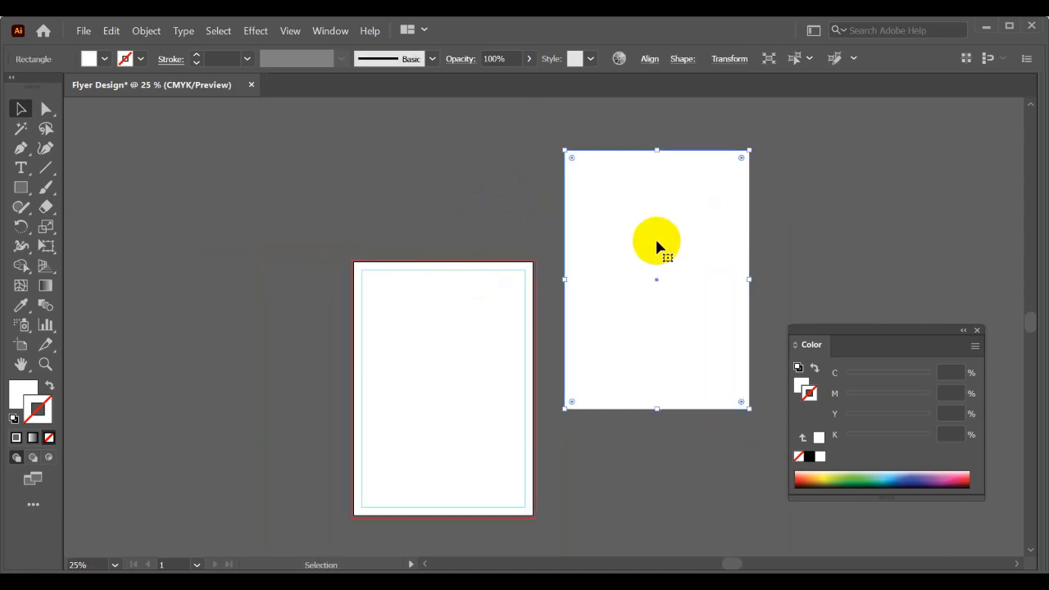
key("ctrl+z")
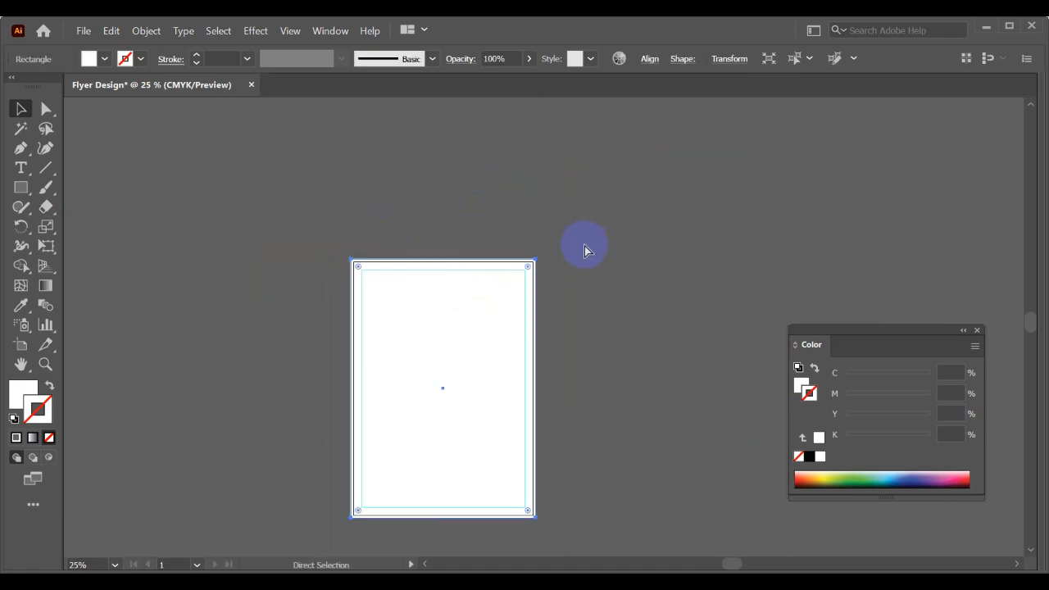
key("ctrl+2")
scroll(560, 315, "up", 1)
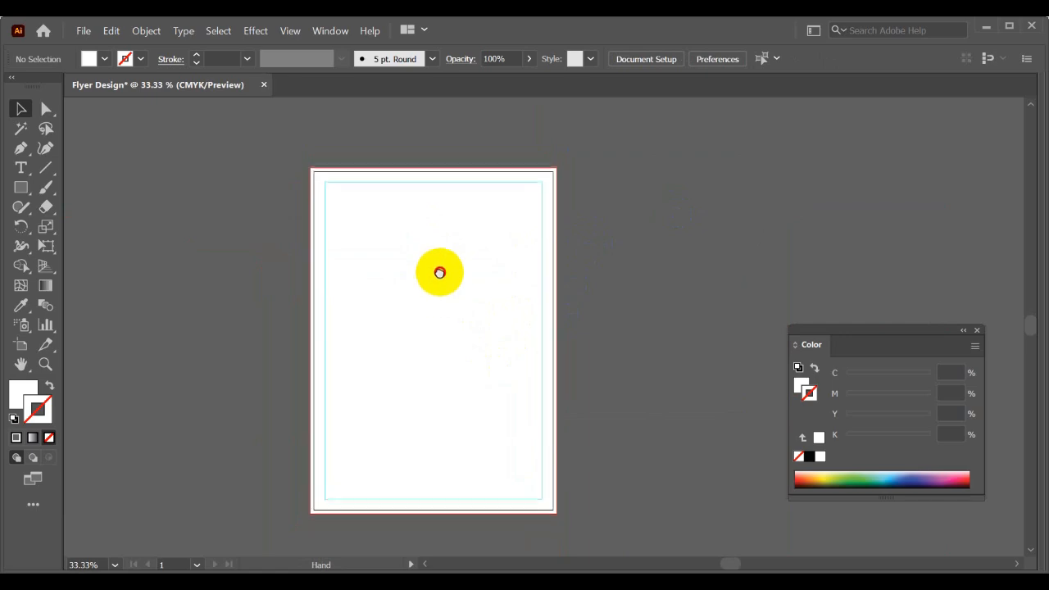
- Switch to the browser and view the Fiverr professional flyer design in the Flyer design image results
key("alt+Tab")
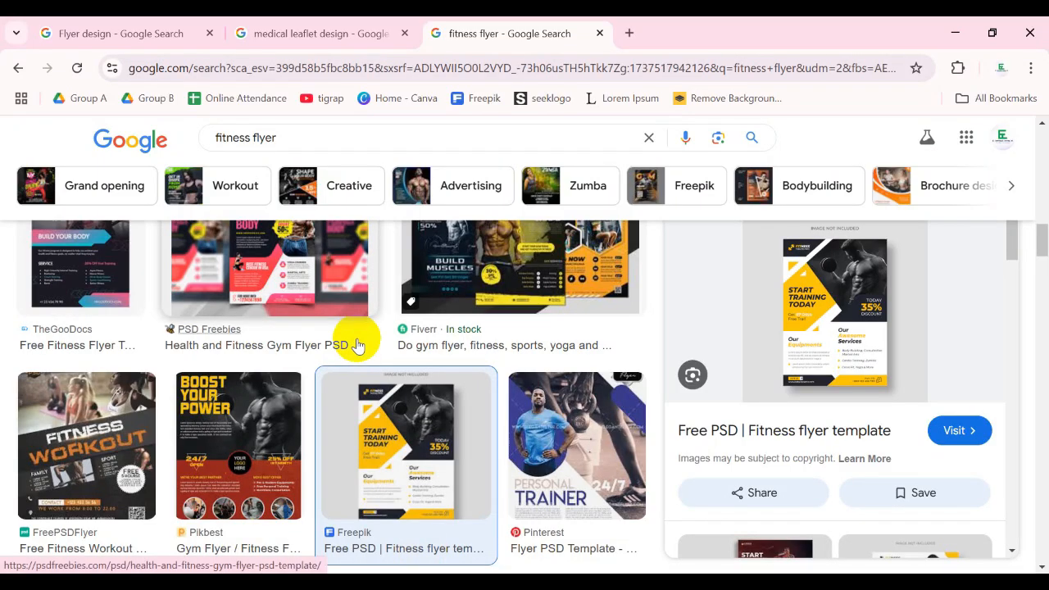
left_click(115, 33)
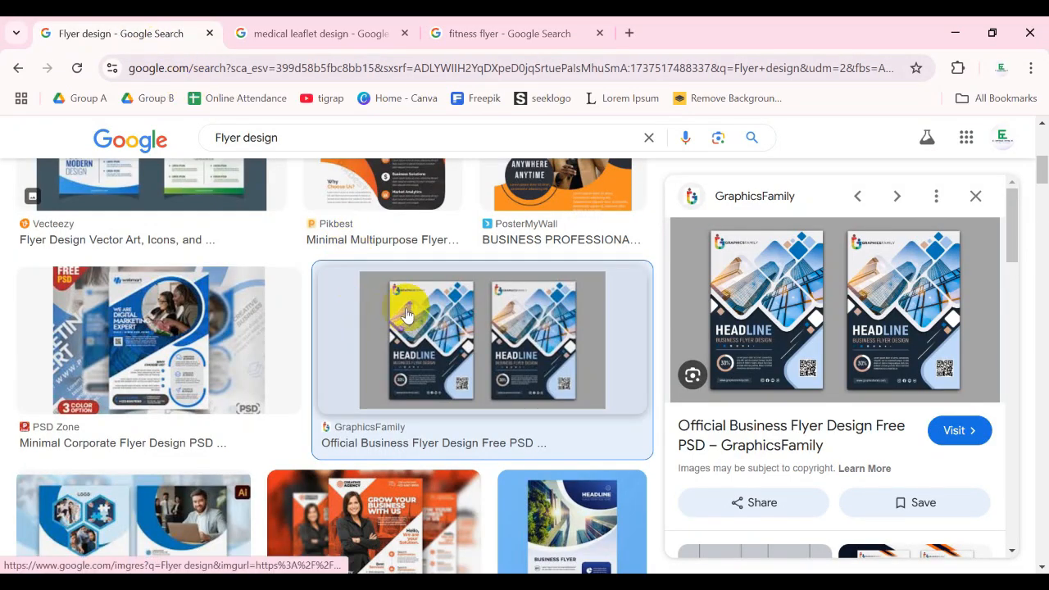
scroll(407, 314, "up", 3)
scroll(408, 314, "up", 3)
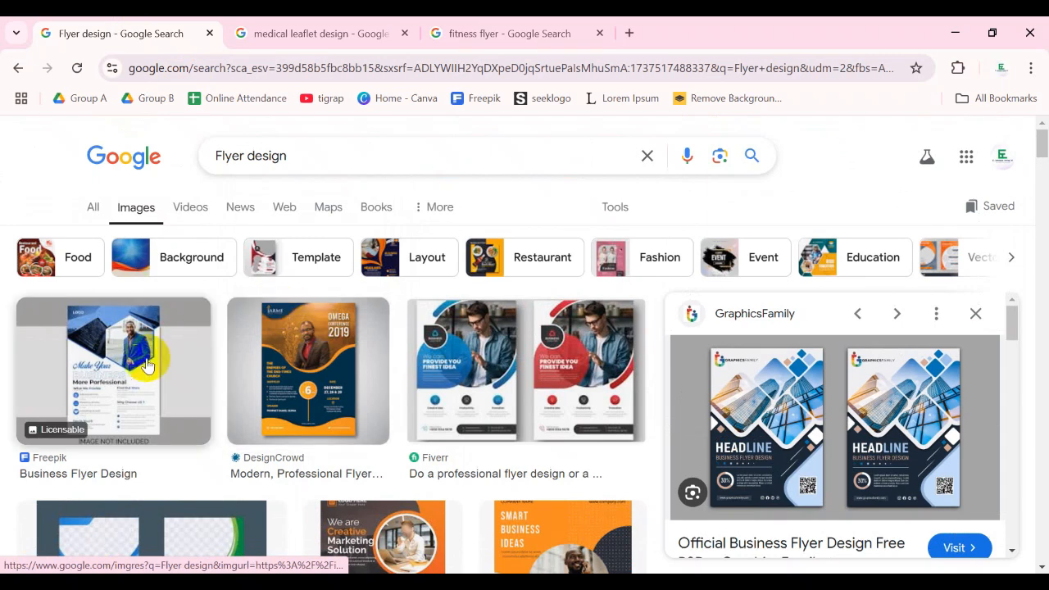
left_click(400, 363)
- Search images for "flyer design graphicriver" and open the preview of the green corporate flyer template
left_click(311, 155)
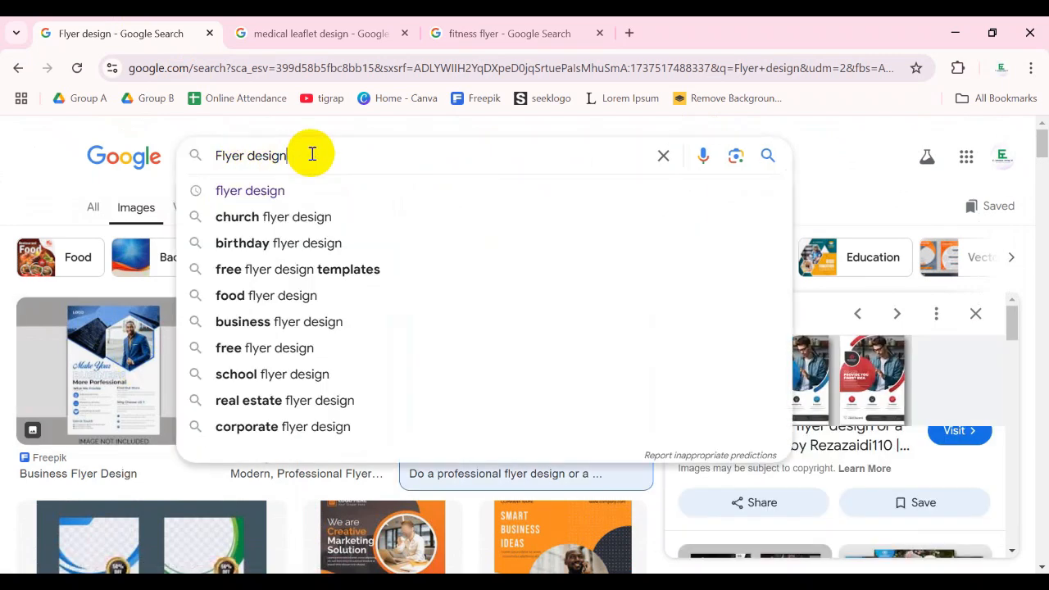
type("be")
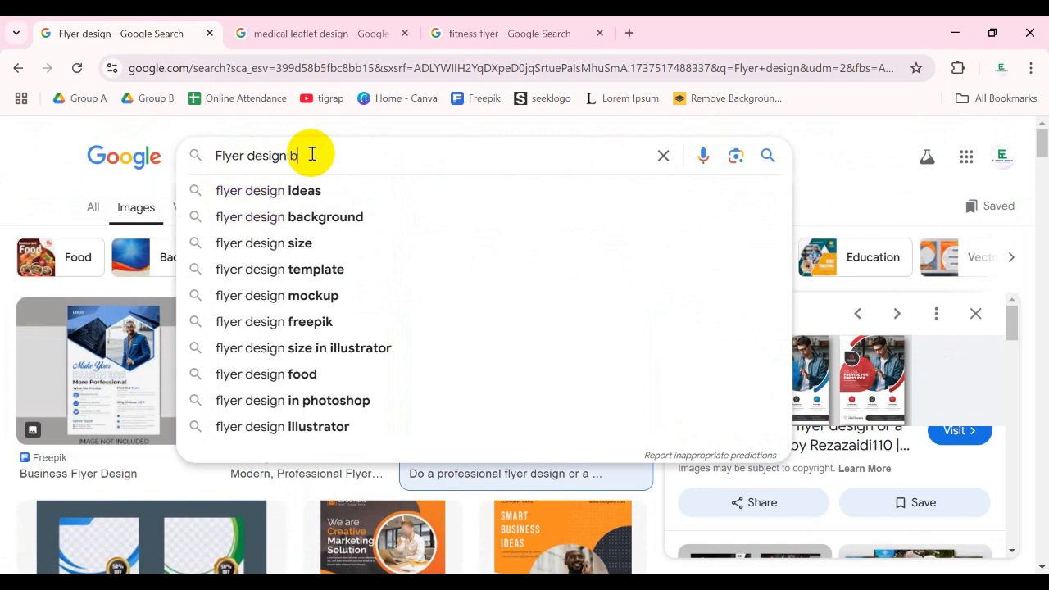
key("BackSpace")
key("BackSpace")
type("grap")
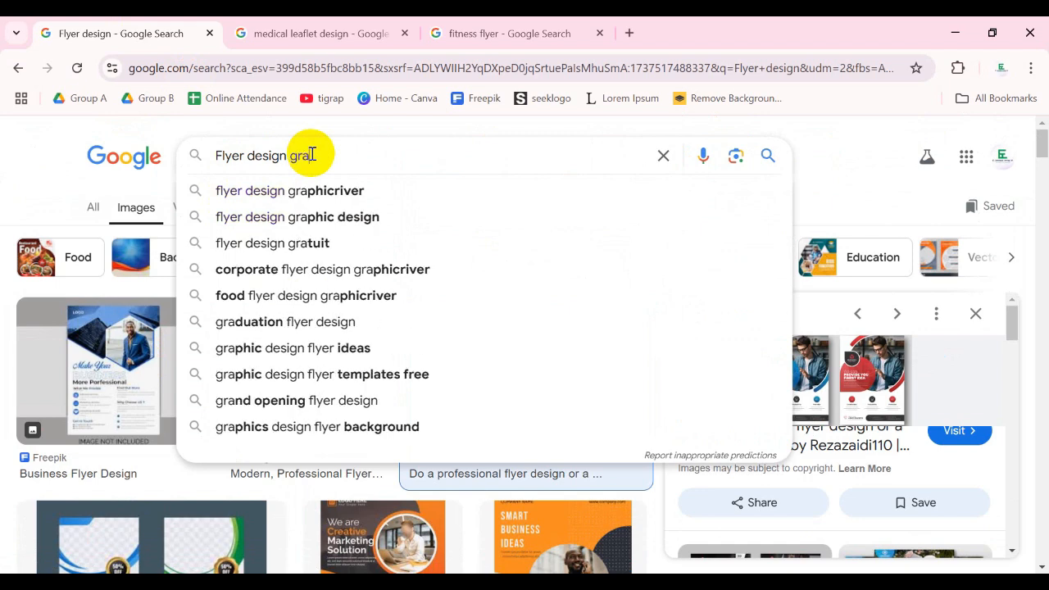
left_click(293, 188)
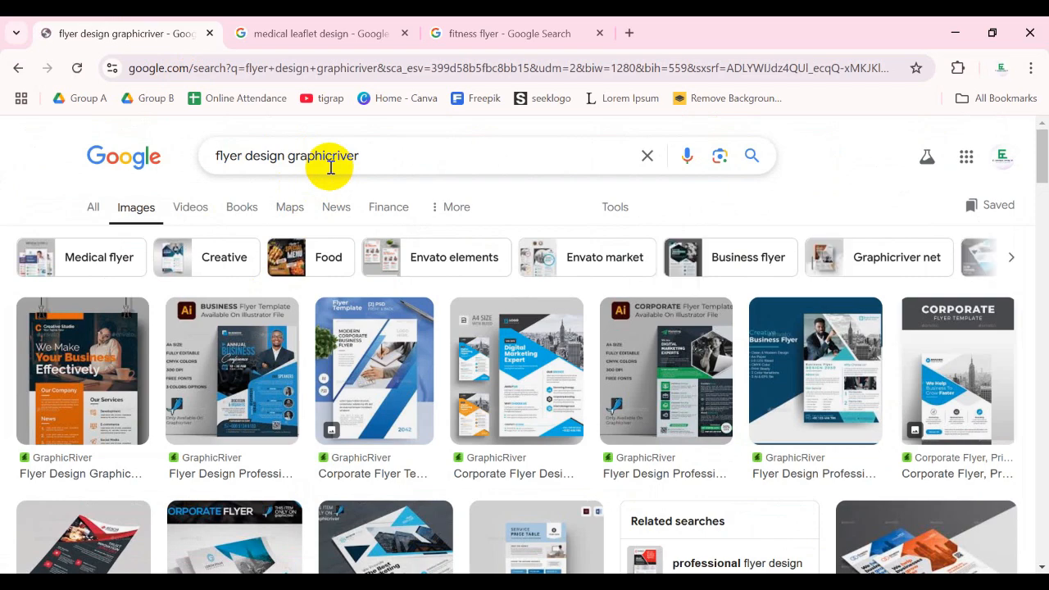
left_click(681, 367)
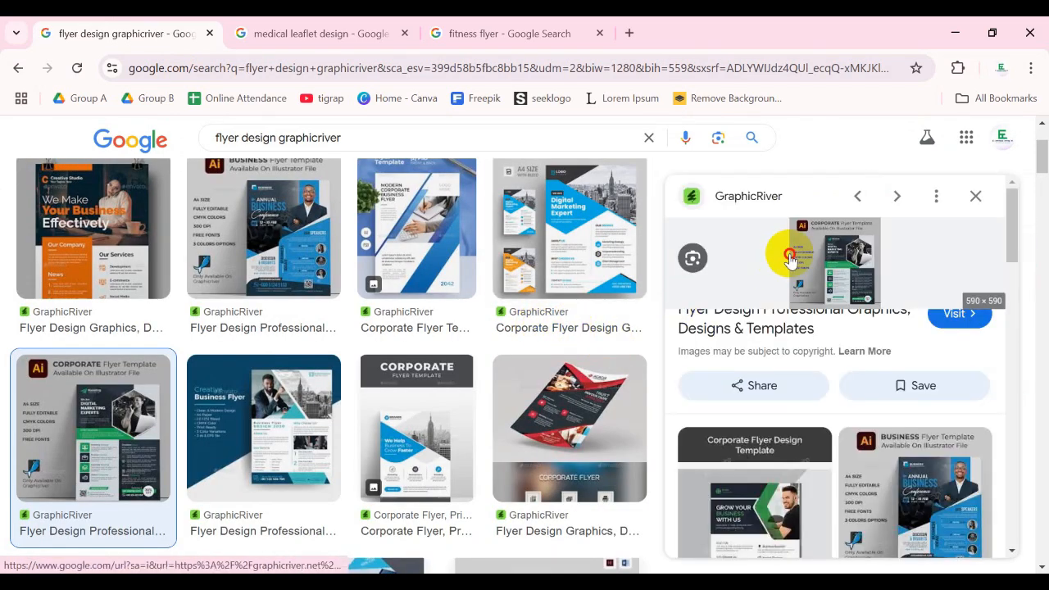
- Open the GraphicRiver pages of the green corporate flyer and the blue Corporate Flyer template in separate tabs, keeping the image results open
left_click(790, 245)
left_click(115, 28)
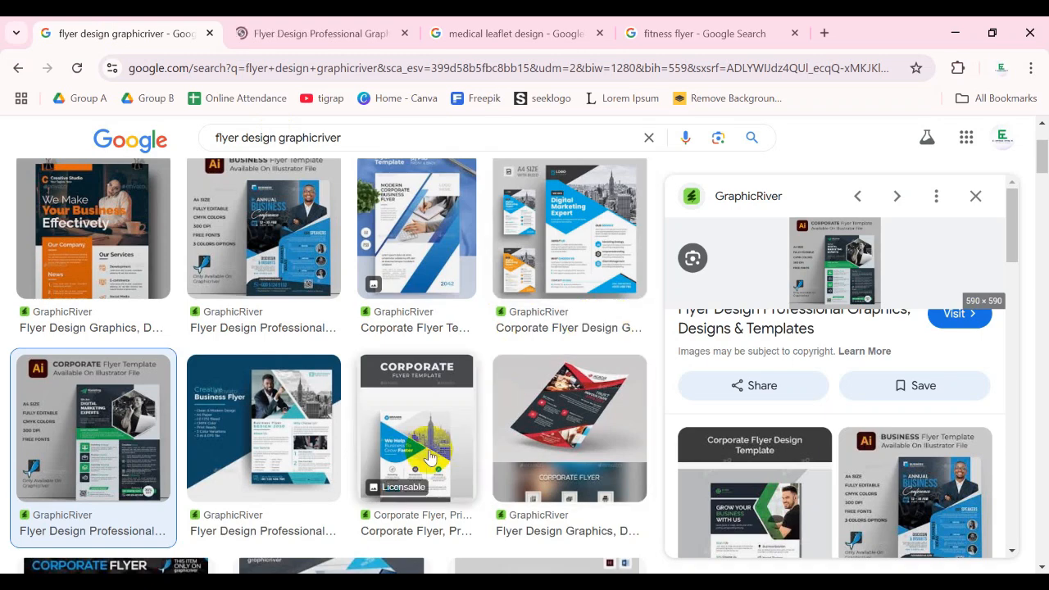
left_click(384, 447)
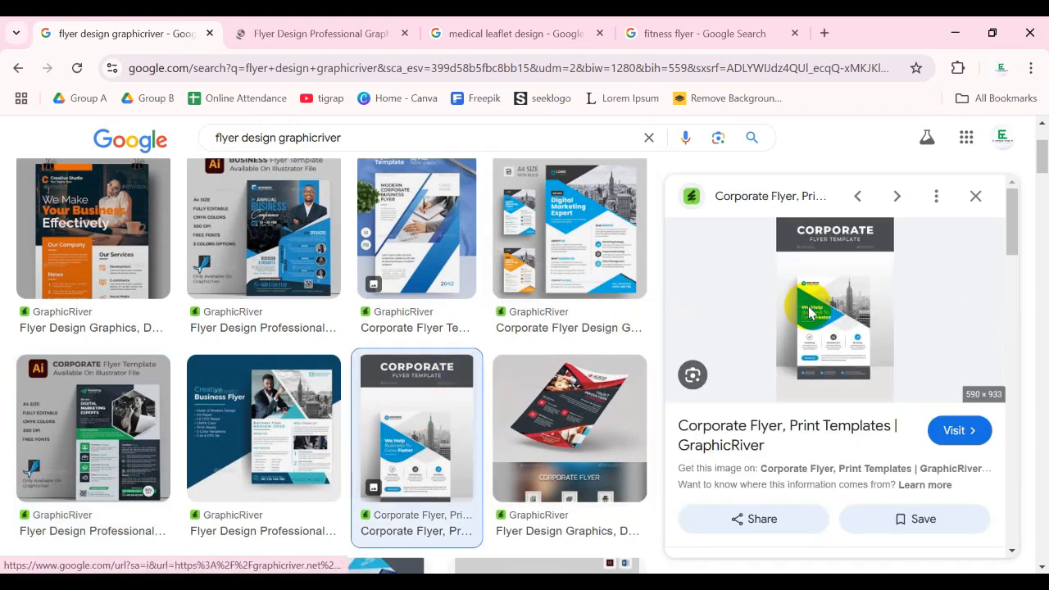
left_click(762, 316)
left_click(69, 36)
scroll(457, 328, "down", 1)
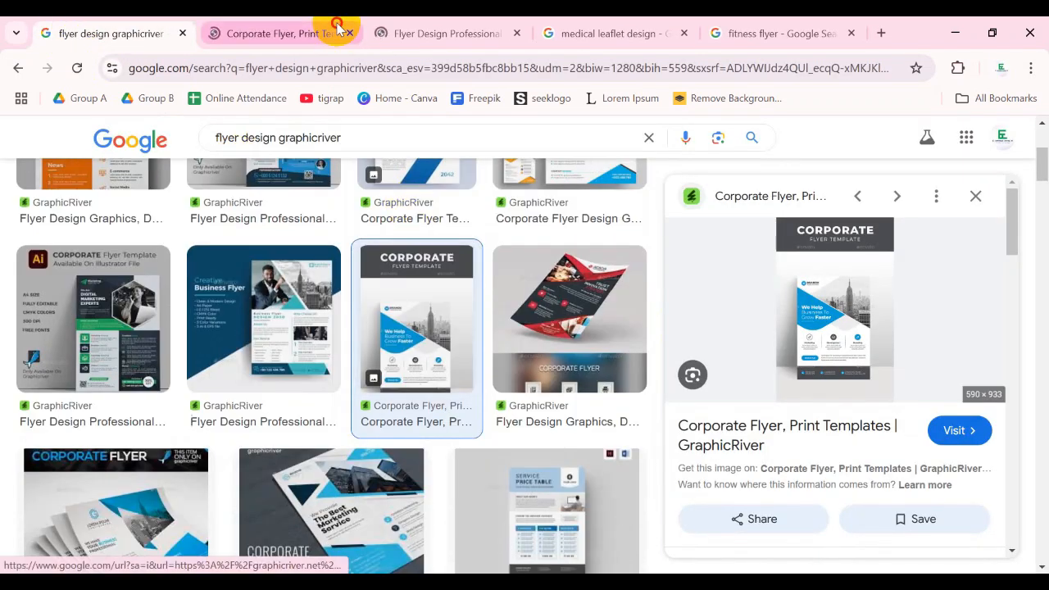
left_click(335, 33)
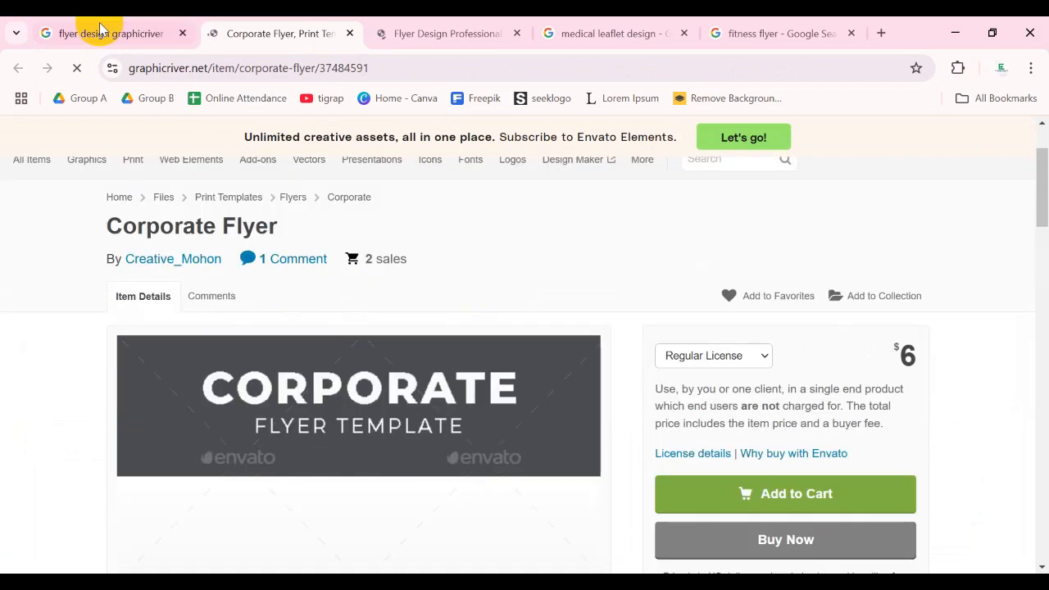
left_click(70, 33)
- Find the green and black "Corporate Flyer Design Template" in the image results and open its GraphicRiver page in a separate tab
scroll(408, 413, "down", 5)
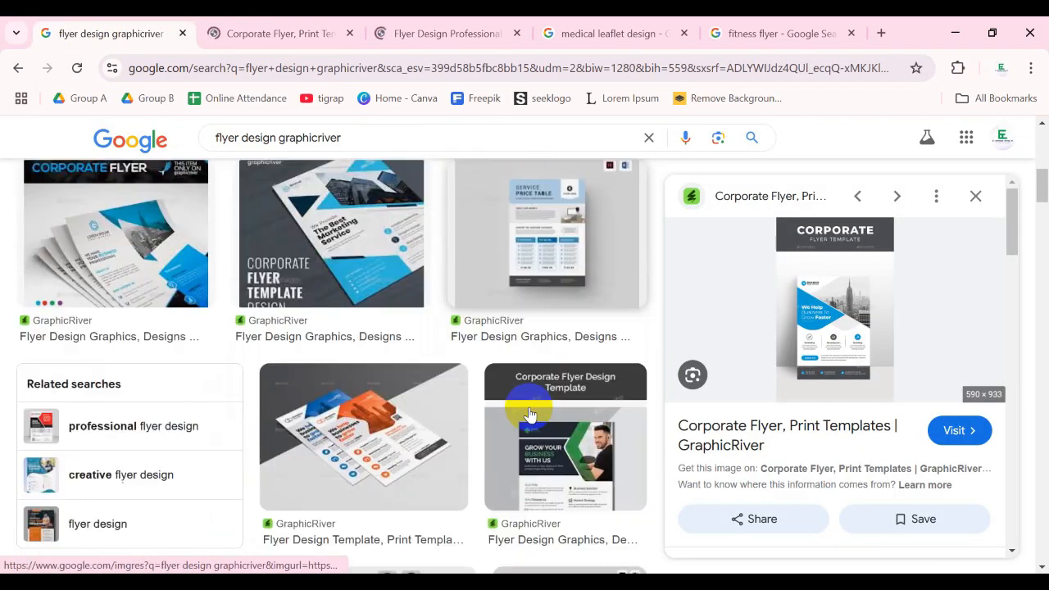
scroll(569, 300, "down", 1)
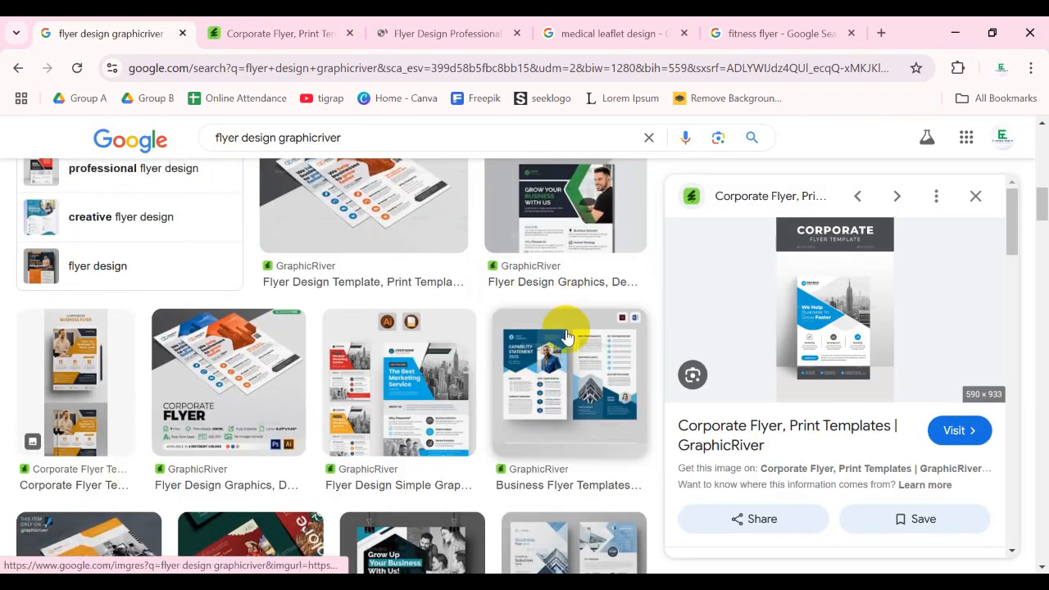
scroll(569, 340, "up", 1)
left_click(570, 332)
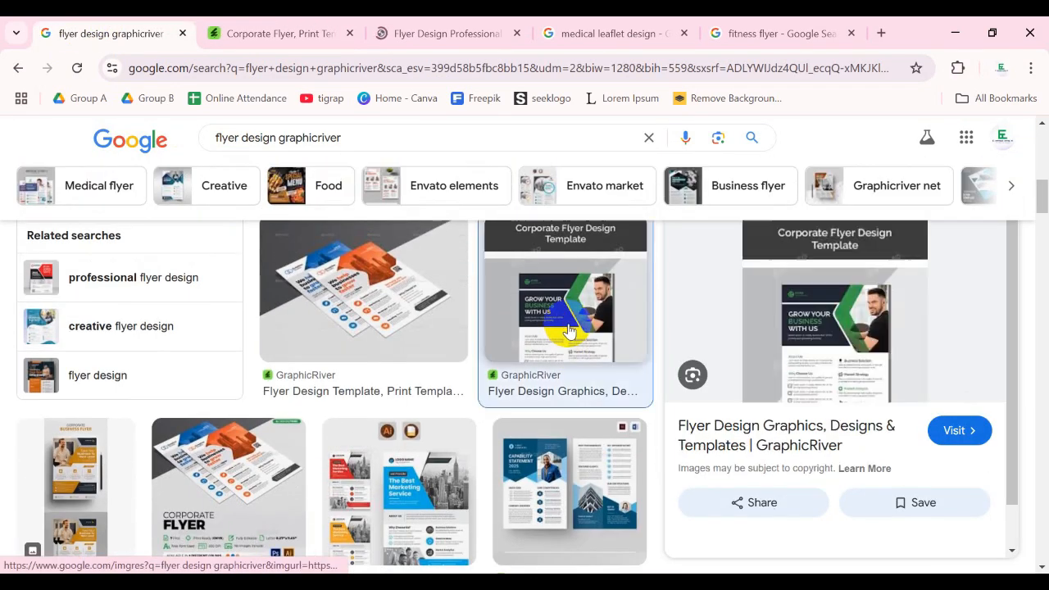
left_click(808, 314)
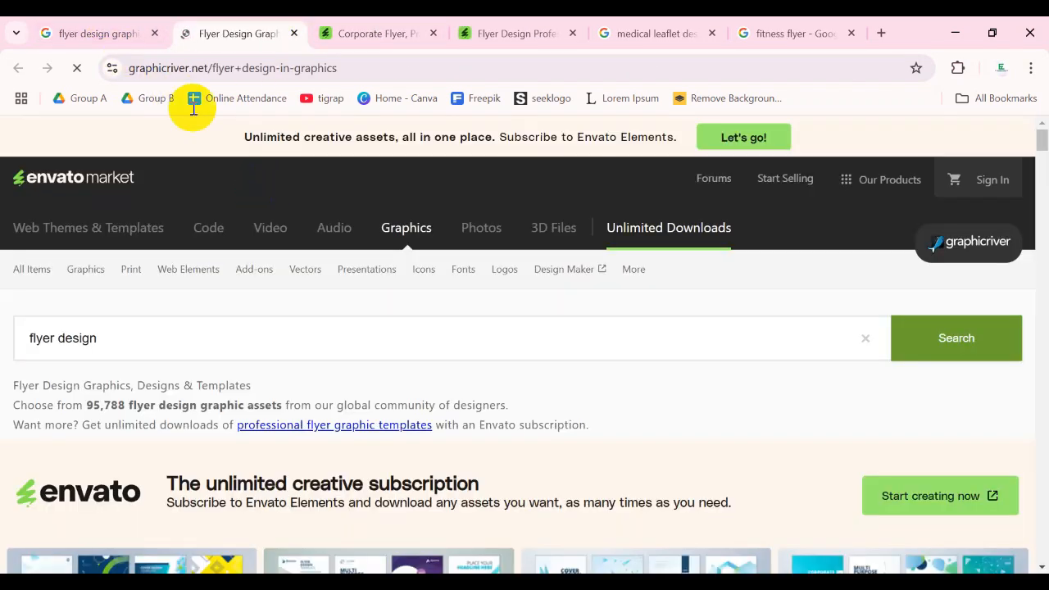
left_click(82, 33)
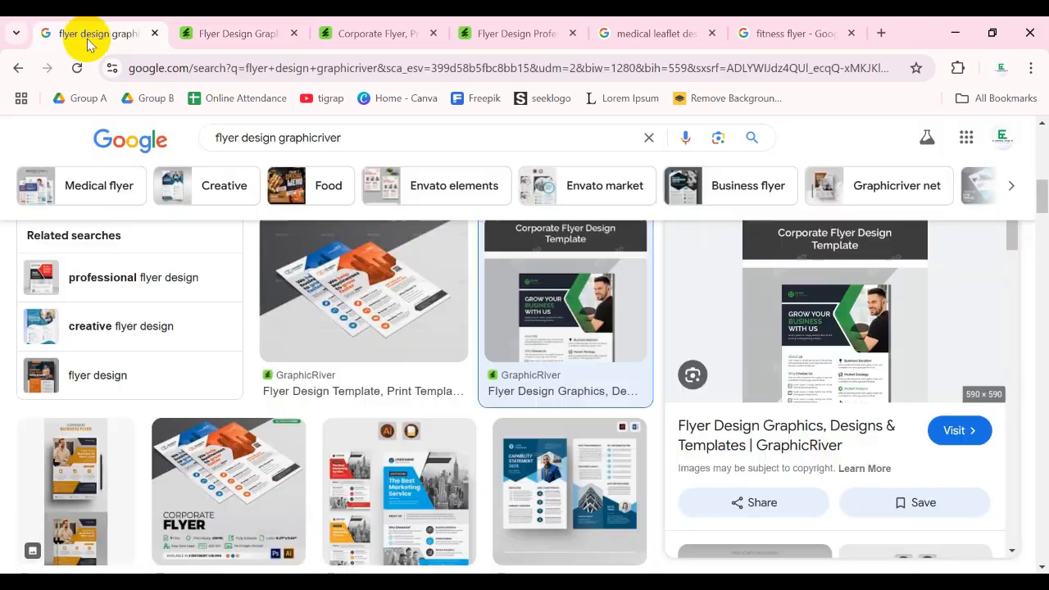
- Highlight the word "graphicriver" in the search query and look back over the flyer image results
scroll(270, 137, "up", 3)
left_click_drag(370, 138, 279, 141)
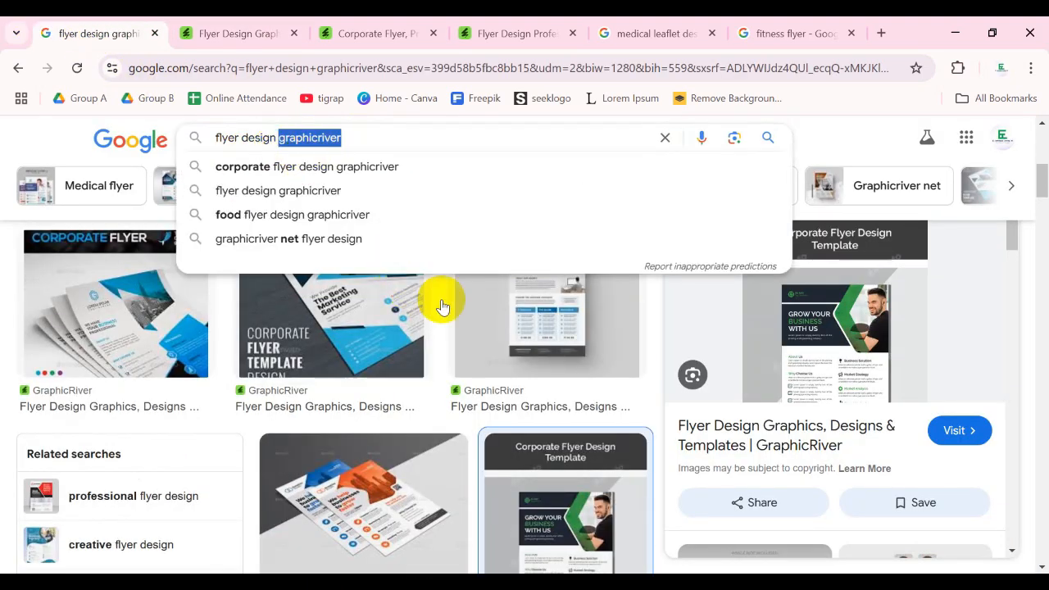
left_click(669, 345)
scroll(542, 379, "up", 3)
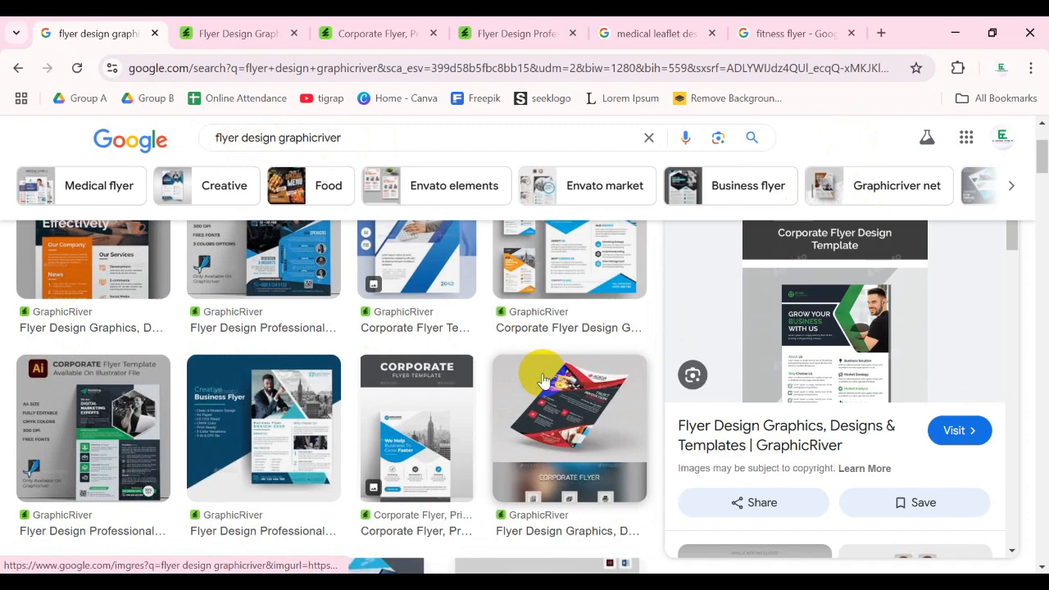
- View the flyer design listing on the opened GraphicRiver graphics page
left_click(230, 31)
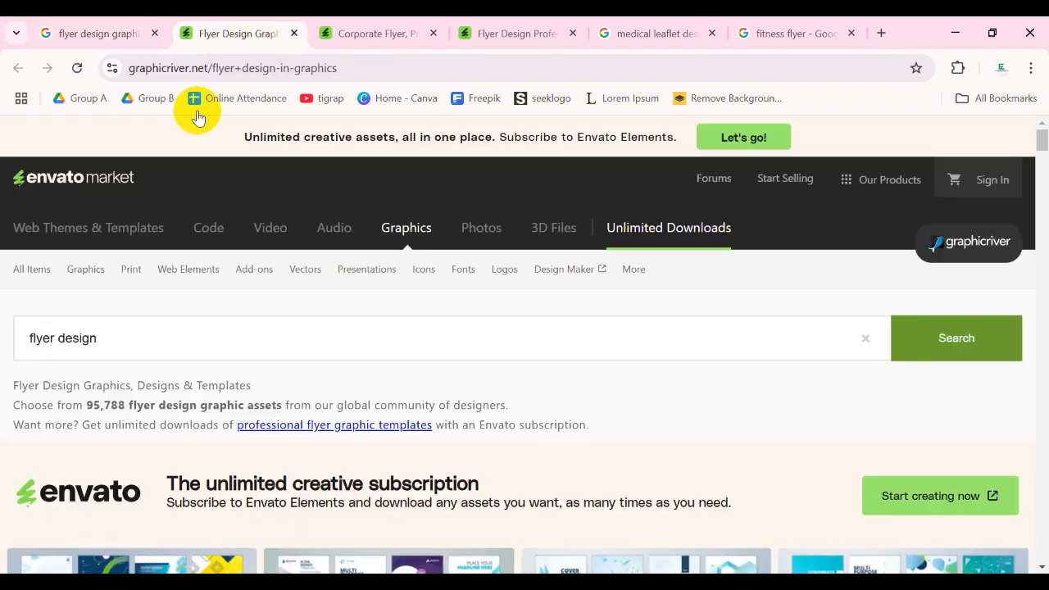
scroll(447, 315, "down", 2)
scroll(451, 310, "down", 10)
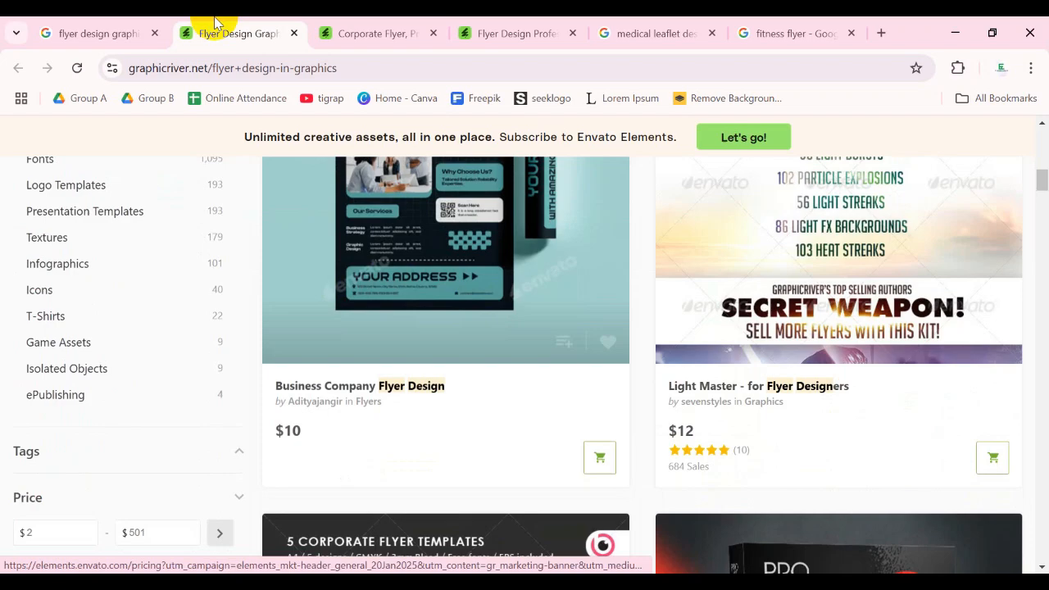
- Examine the Corporate Flyer item page for its design preview, licence price and number of sales
left_click(363, 31)
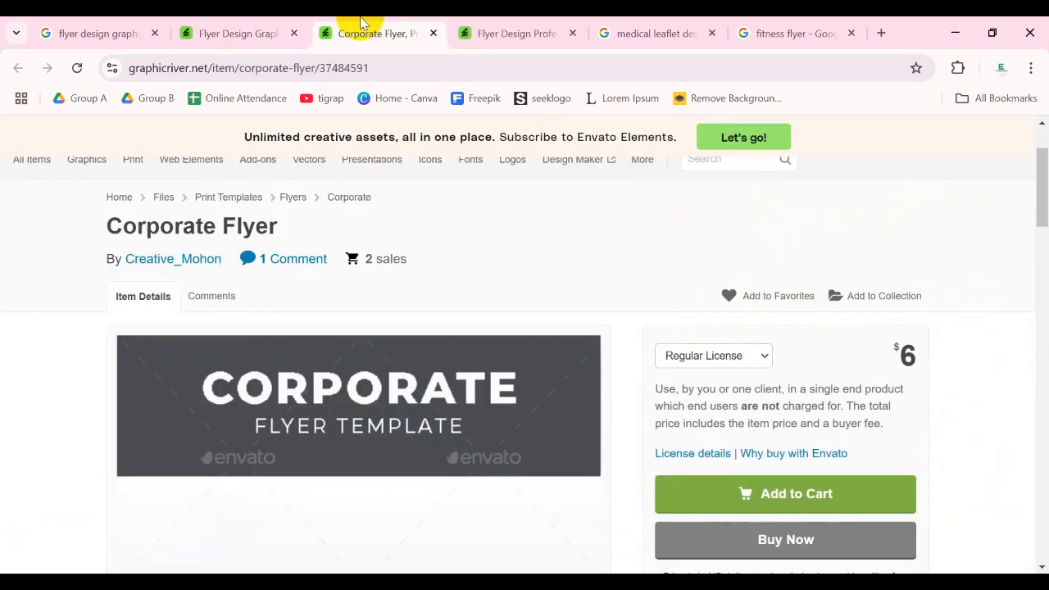
scroll(363, 347, "down", 5)
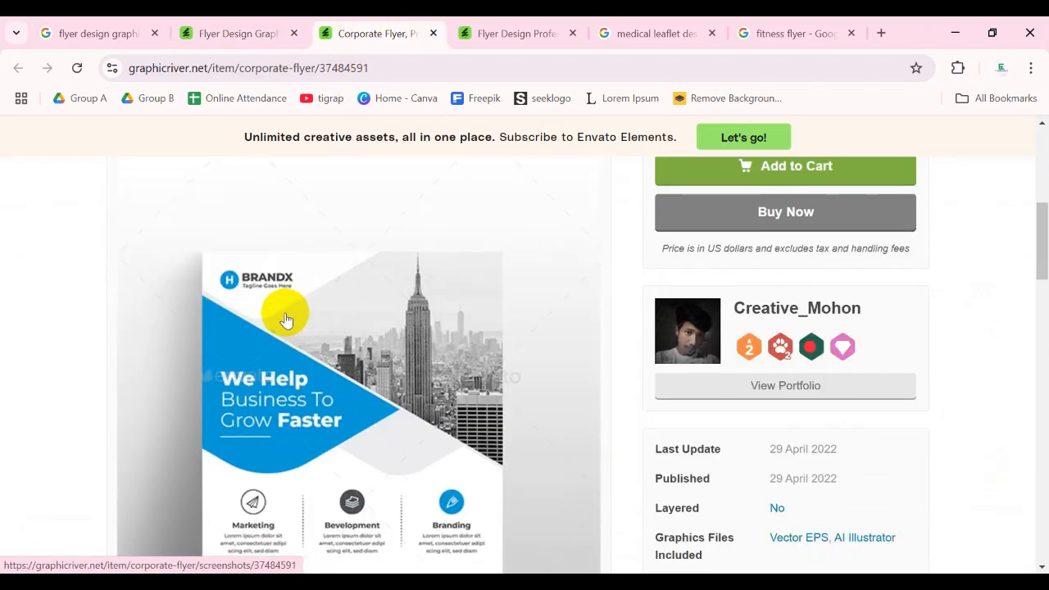
scroll(787, 346, "up", 4)
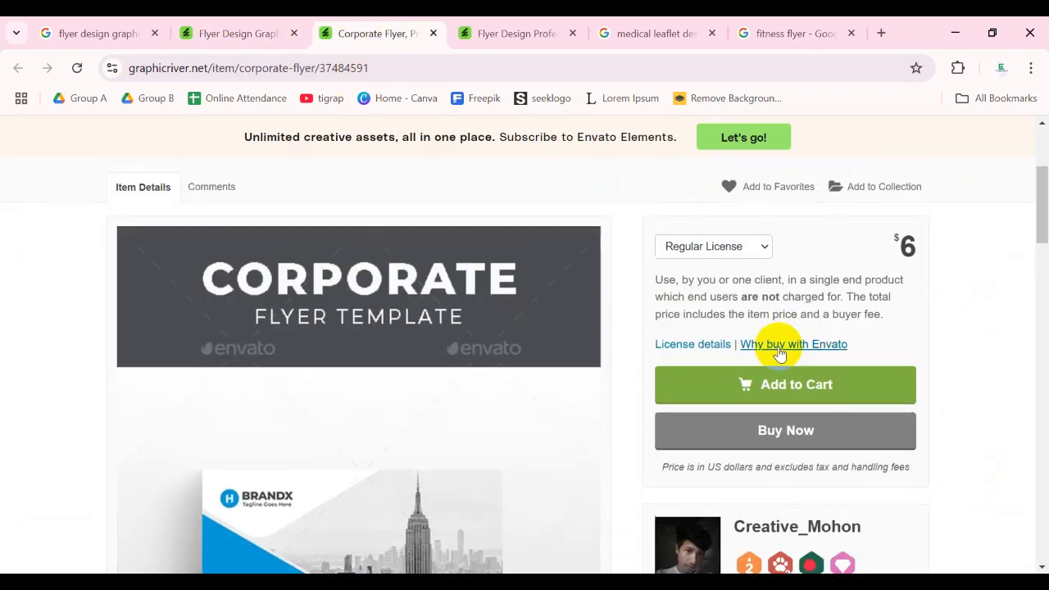
scroll(569, 316, "down", 1)
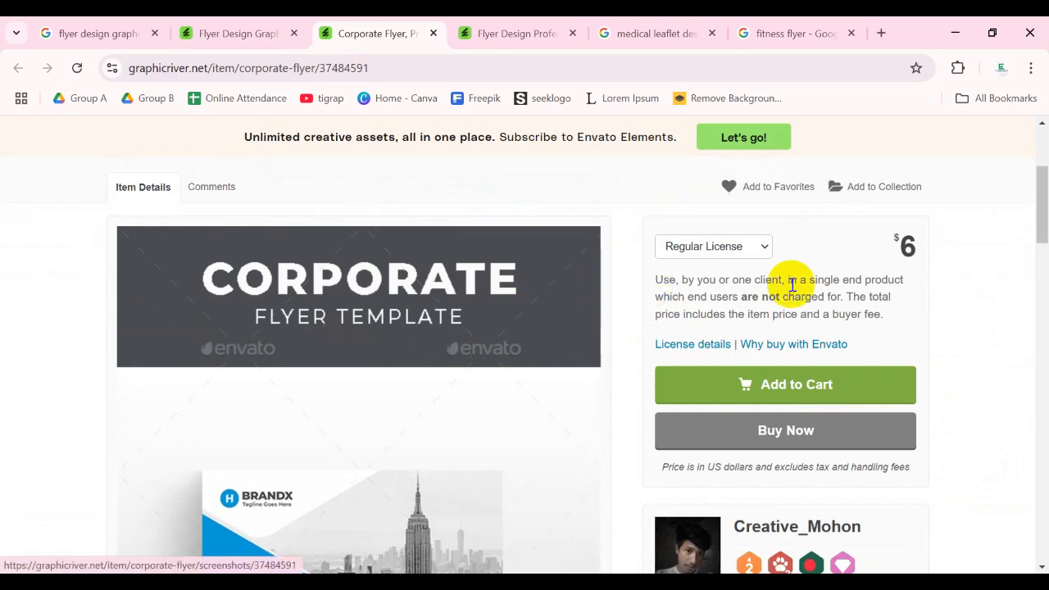
scroll(819, 283, "up", 1)
left_click_drag(365, 259, 408, 259)
- Examine the full Corporate Flyer preview and highlight its print dimensions in the item details
scroll(427, 264, "down", 1)
scroll(427, 264, "down", 5)
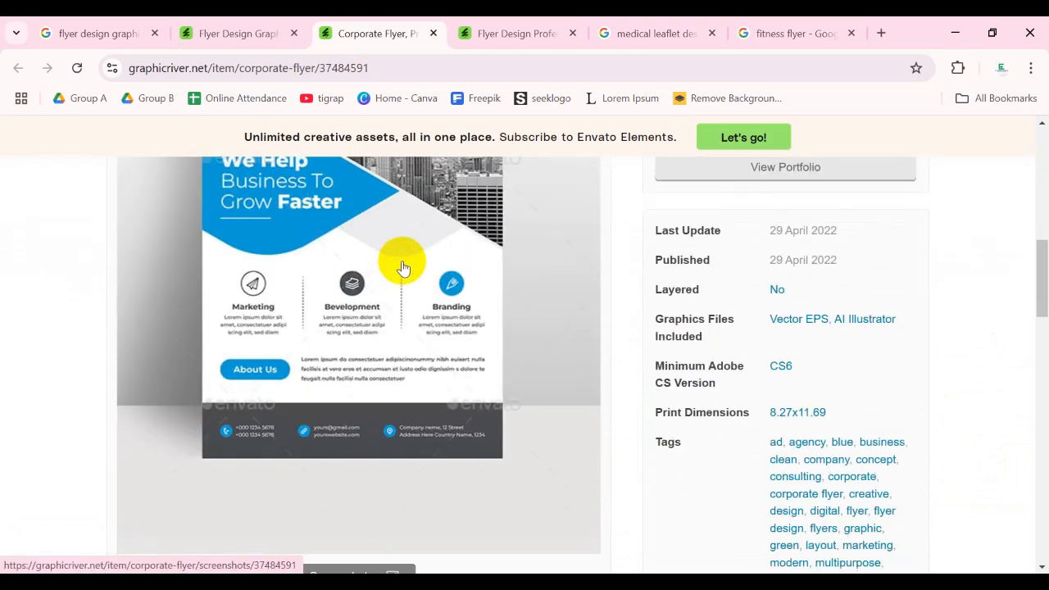
scroll(402, 267, "up", 1)
scroll(426, 259, "down", 1)
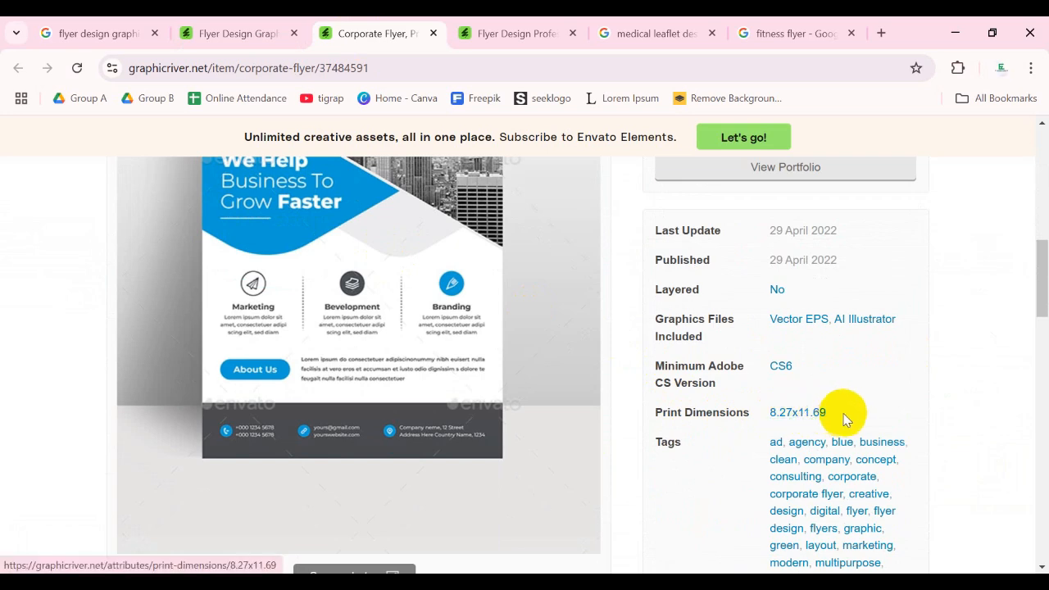
left_click_drag(856, 416, 765, 413)
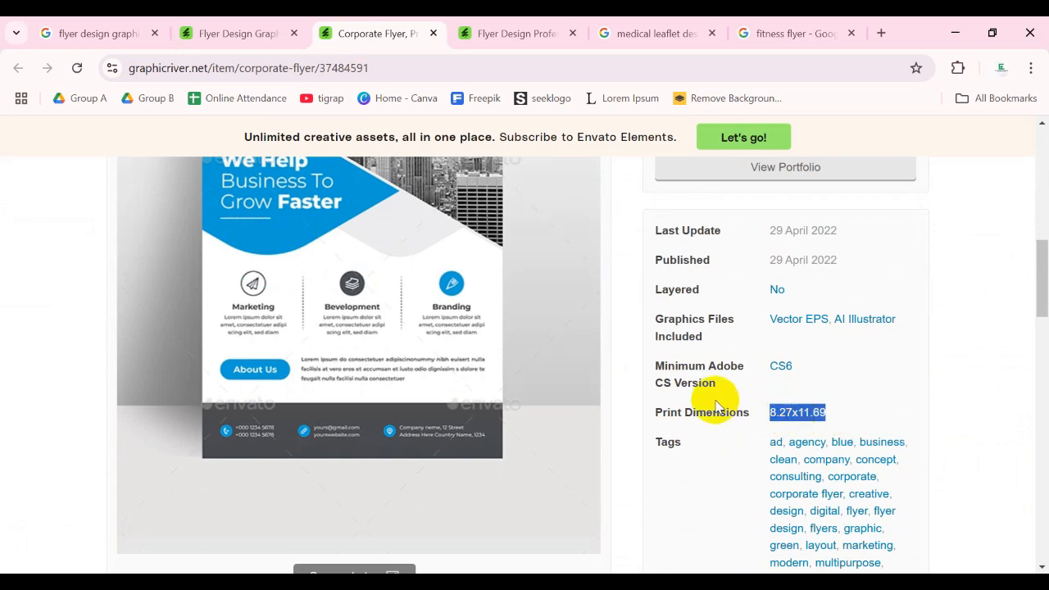
- Read the Corporate Flyer's feature list for size, resolution, colour mode and file formats, and check the font it uses
scroll(601, 368, "down", 4)
scroll(210, 340, "down", 1)
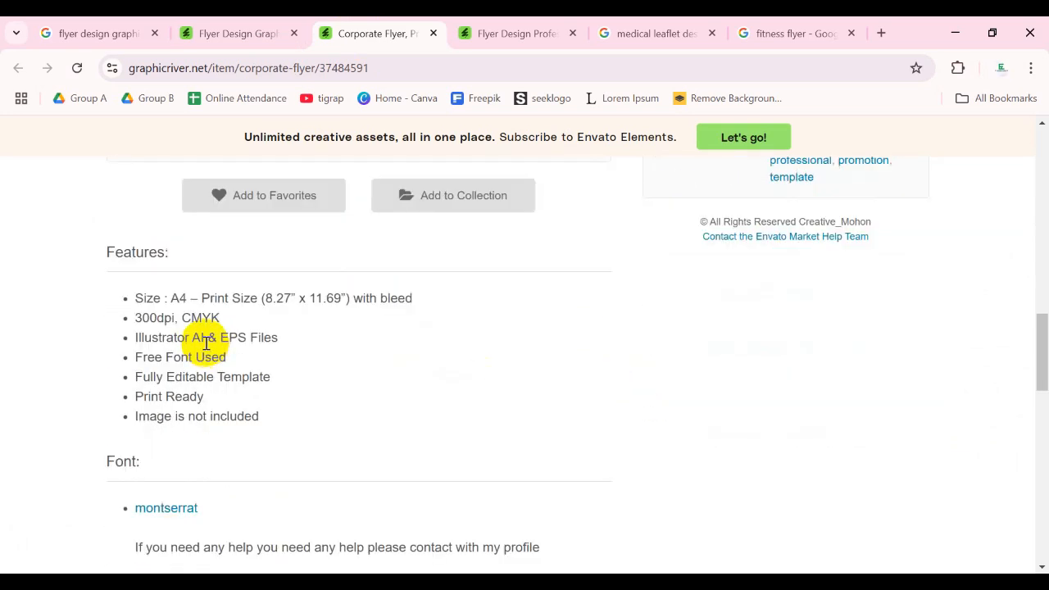
left_click_drag(146, 299, 223, 313)
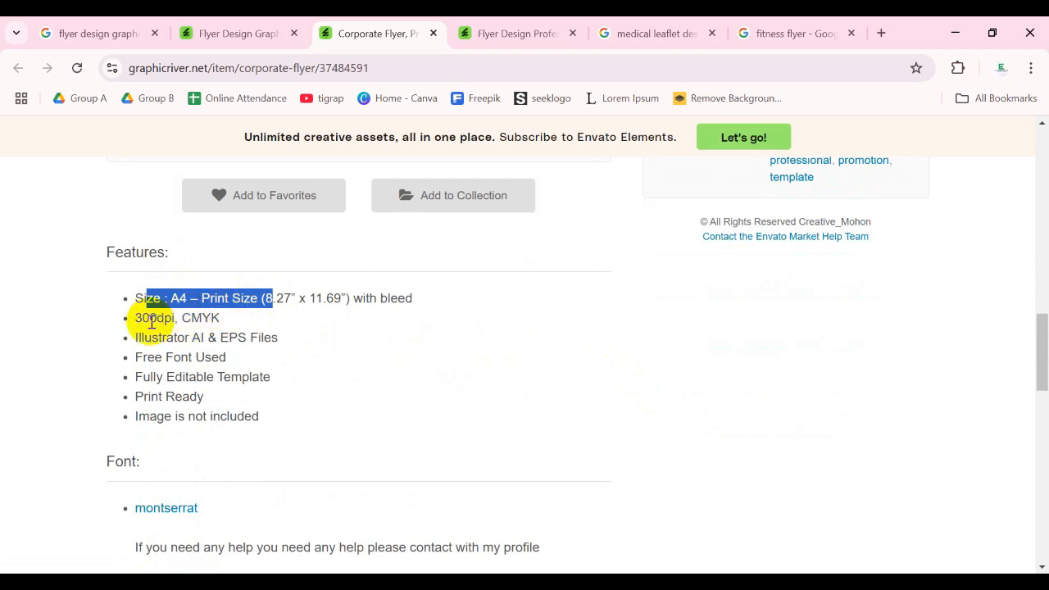
left_click_drag(141, 320, 246, 315)
left_click(198, 345)
scroll(198, 345, "down", 1)
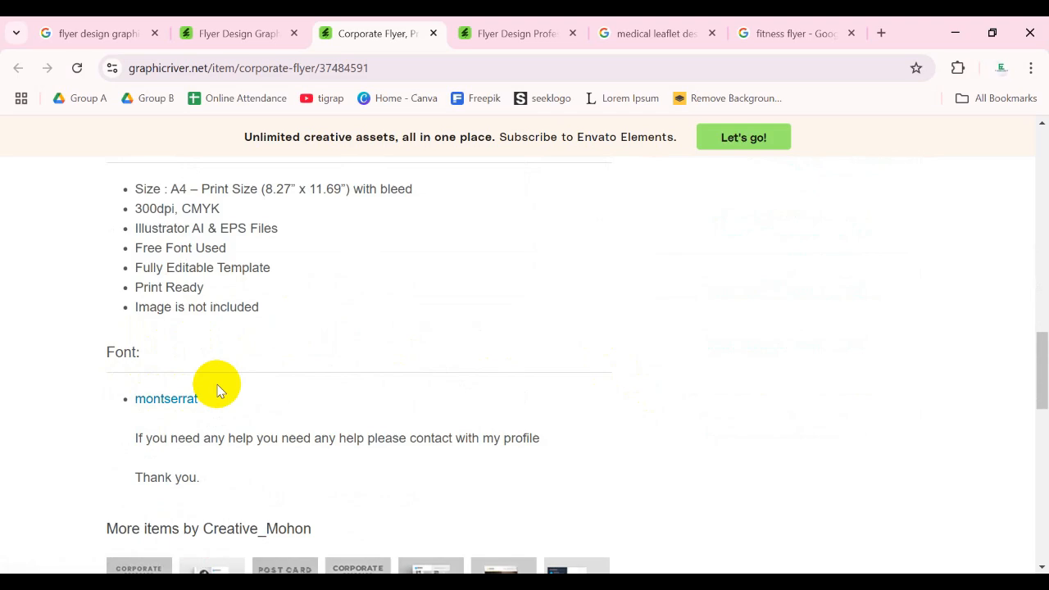
- Browse the professional flyer design listing on GraphicRiver and open the Conference Flyer Design item page
left_click(456, 48)
scroll(304, 398, "down", 10)
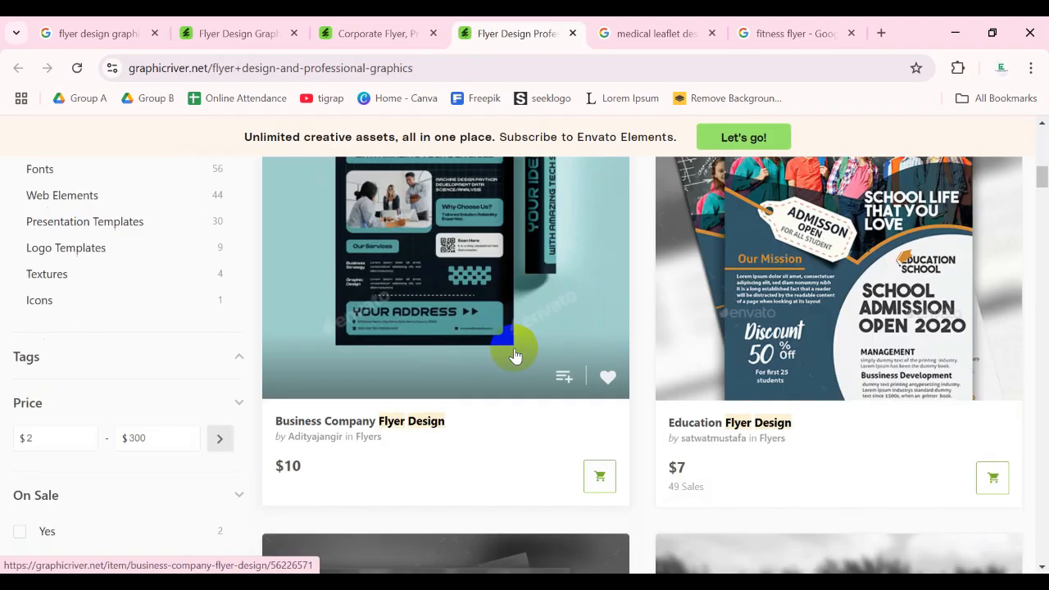
scroll(515, 355, "down", 10)
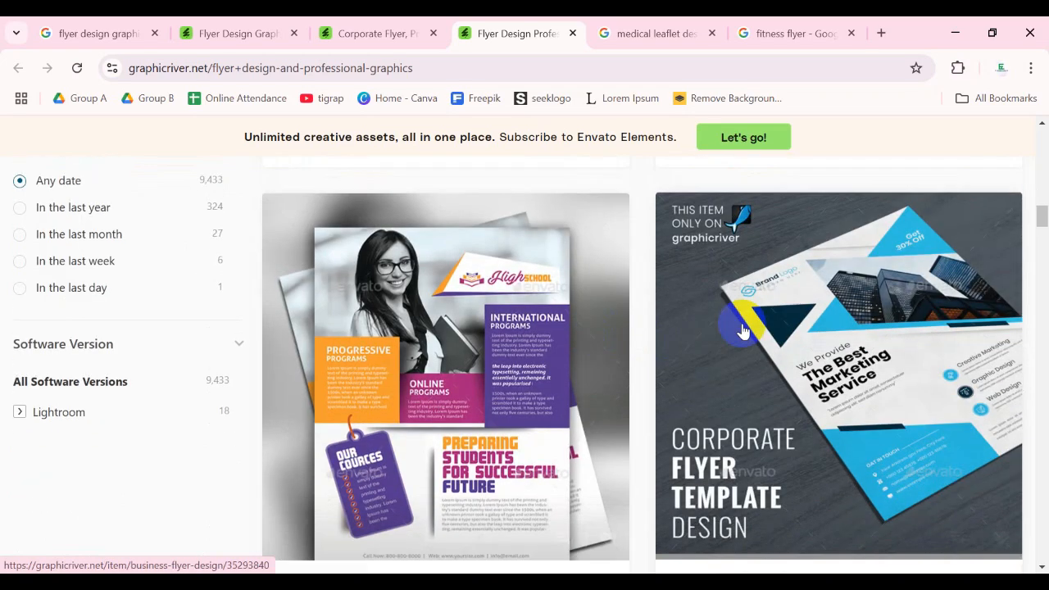
scroll(743, 331, "down", 6)
scroll(759, 332, "down", 5)
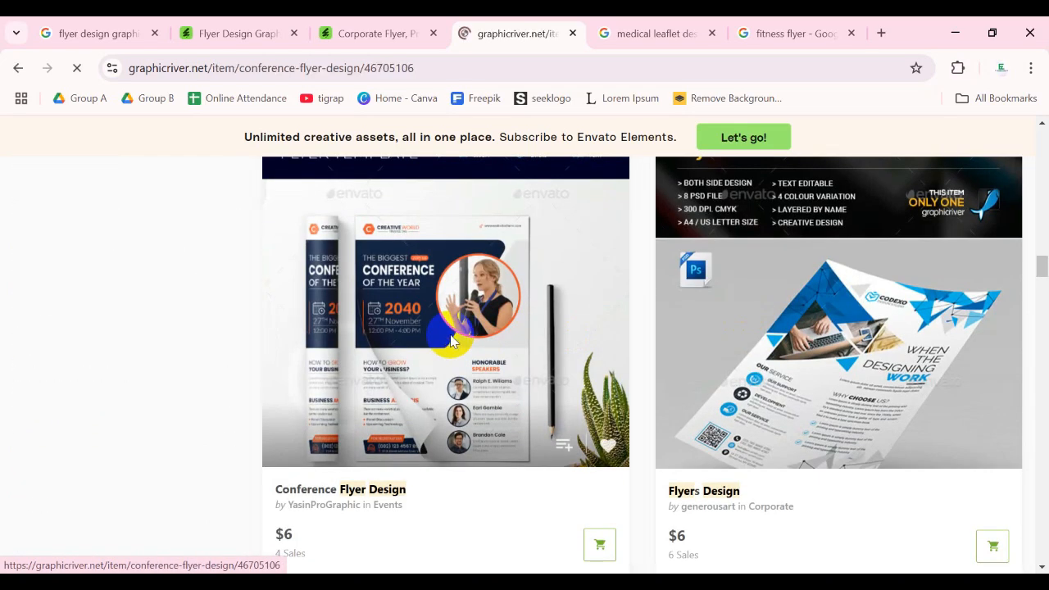
- Read the conference flyer's features, included files and fonts, view the Lato font's page, and return to the item page
scroll(445, 339, "down", 5)
scroll(418, 315, "down", 4)
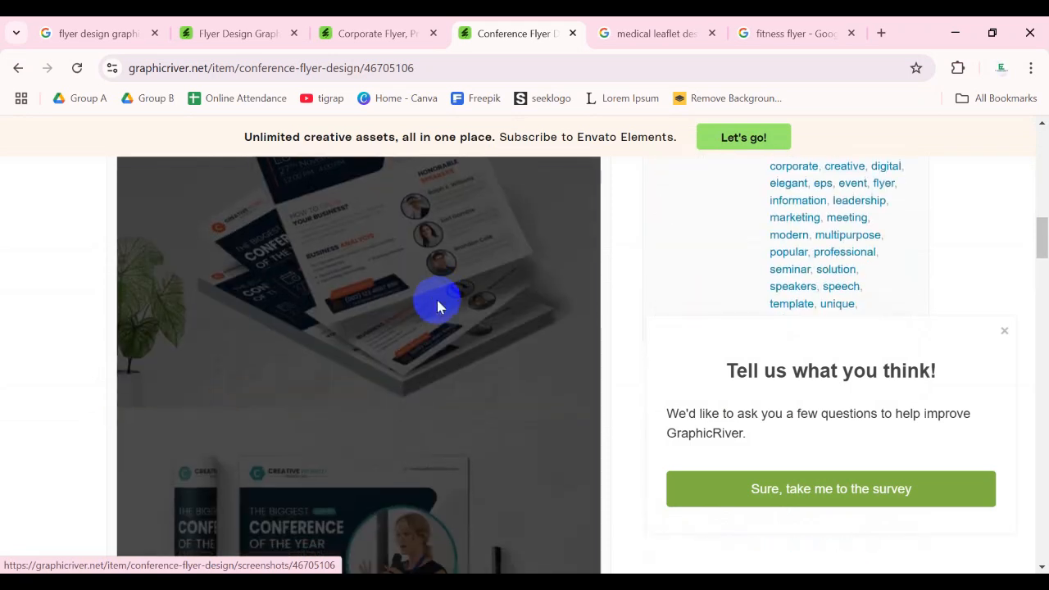
scroll(438, 307, "down", 10)
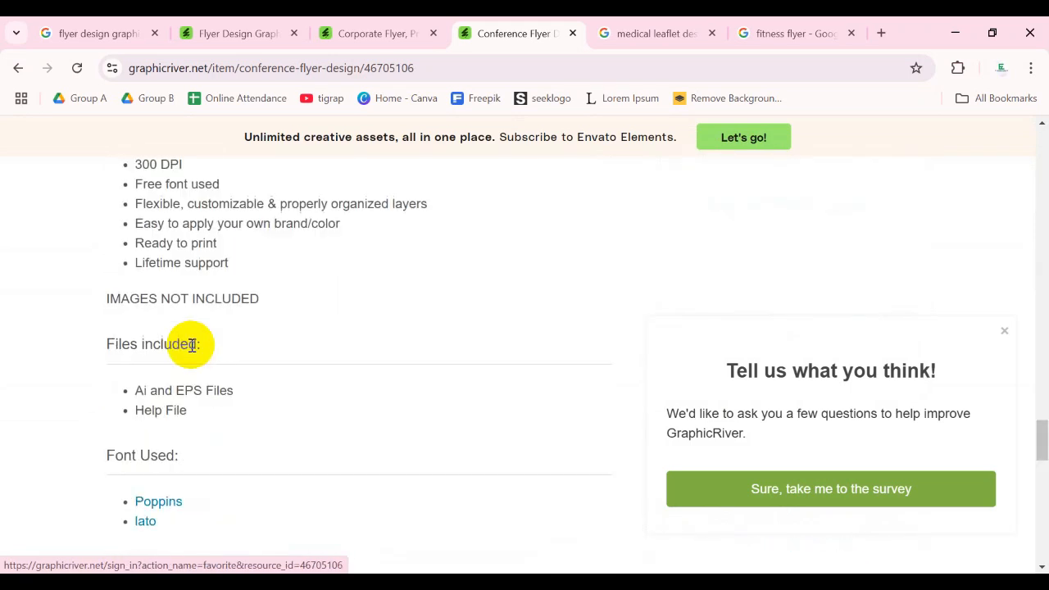
scroll(77, 456, "down", 3)
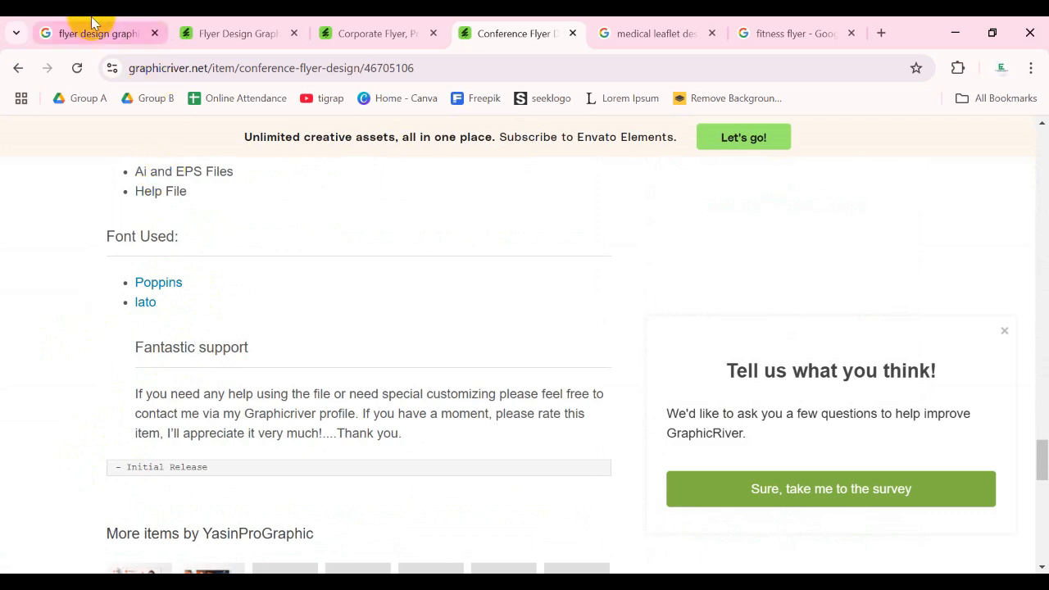
scroll(206, 300, "up", 2)
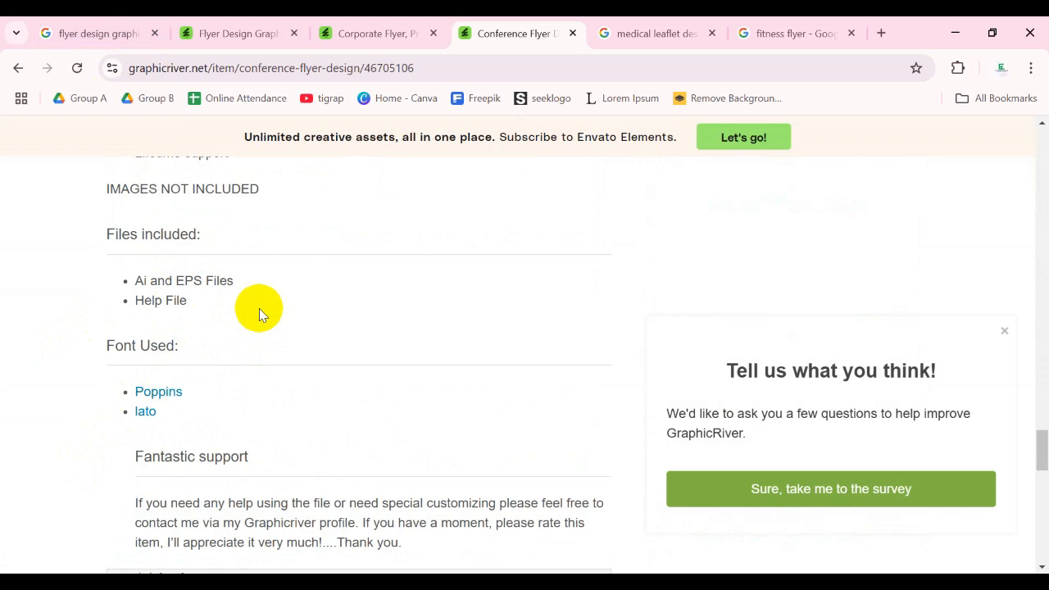
left_click(143, 412)
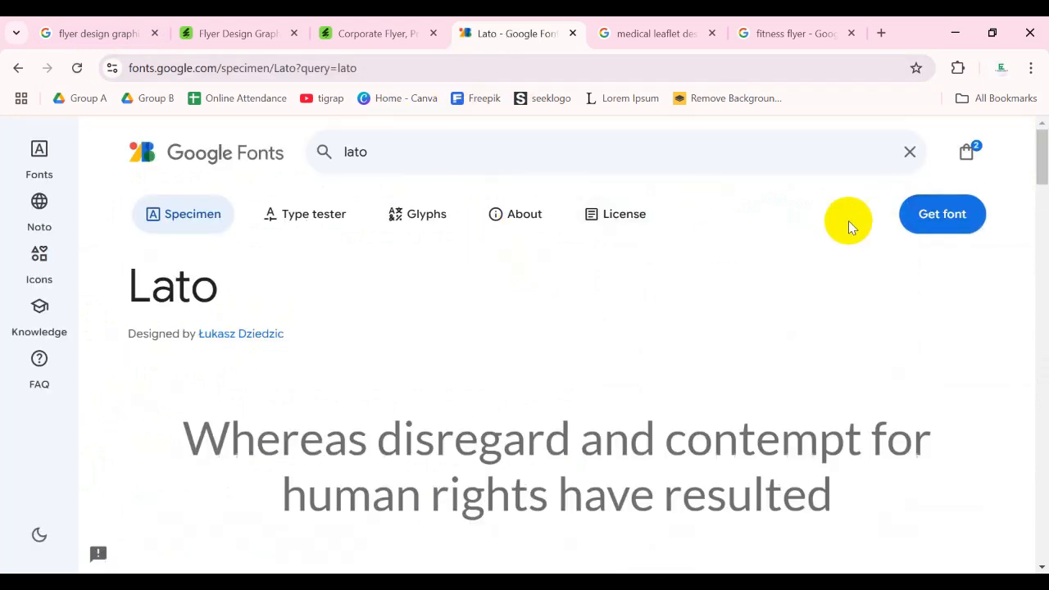
left_click(16, 71)
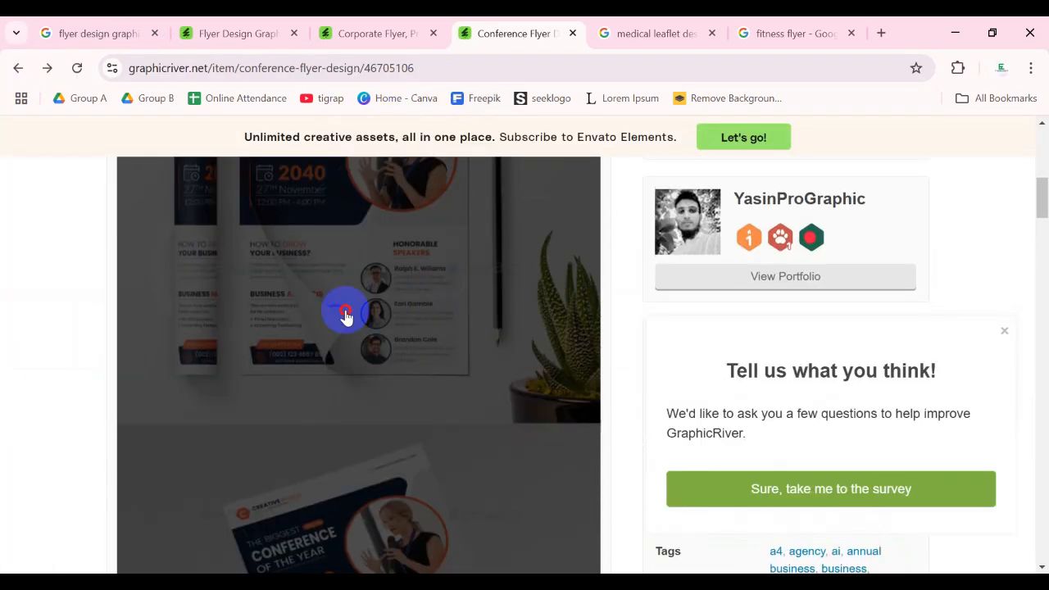
- Open the conference flyer's enlarged screenshots and examine the first mockup's layout from header to footer
left_click(346, 318)
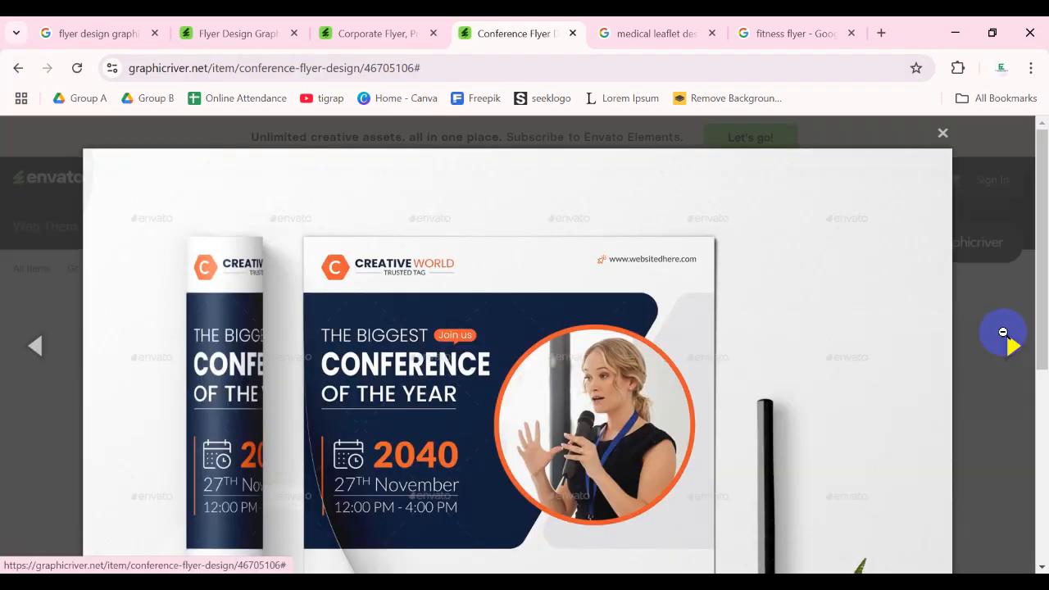
scroll(475, 297, "down", 5)
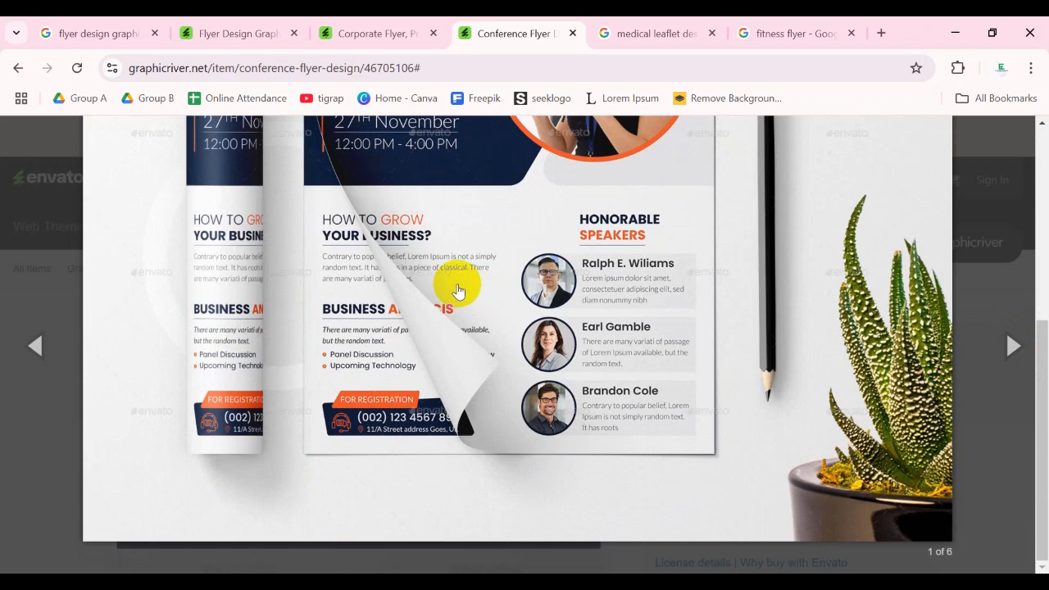
scroll(808, 368, "up", 4)
scroll(644, 346, "down", 4)
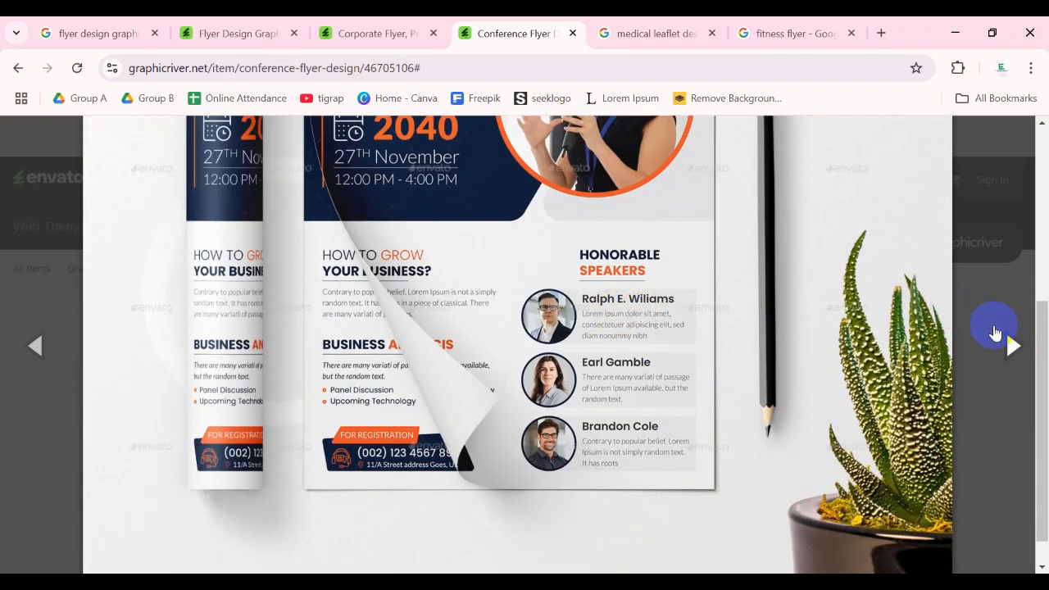
- Browse the remaining screenshots of the conference flyer and compare the orange and teal mockups
left_click(1012, 348)
left_click(1008, 337)
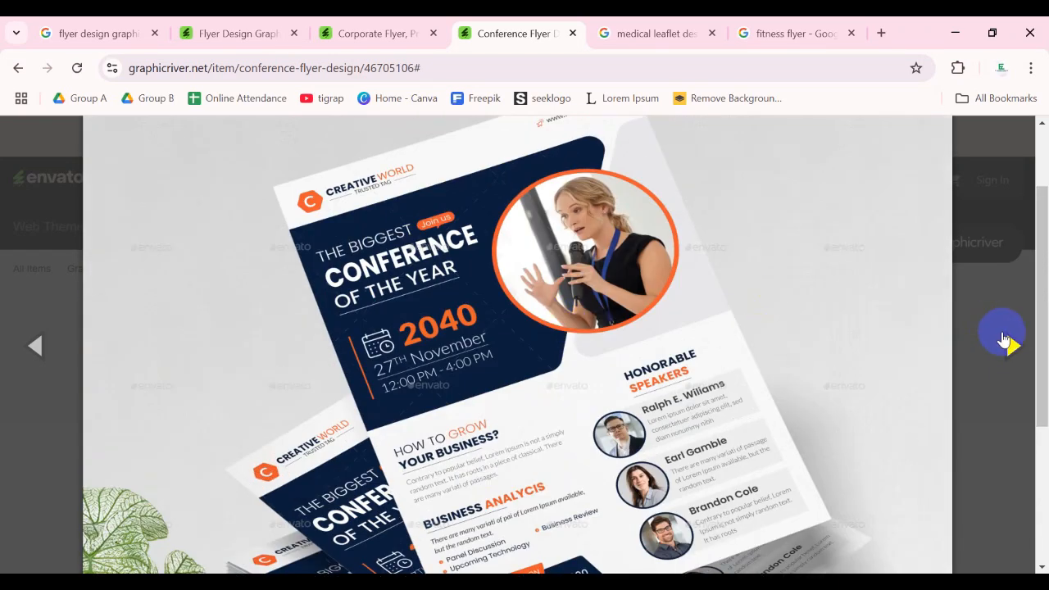
left_click(1008, 344)
scroll(633, 330, "down", 3)
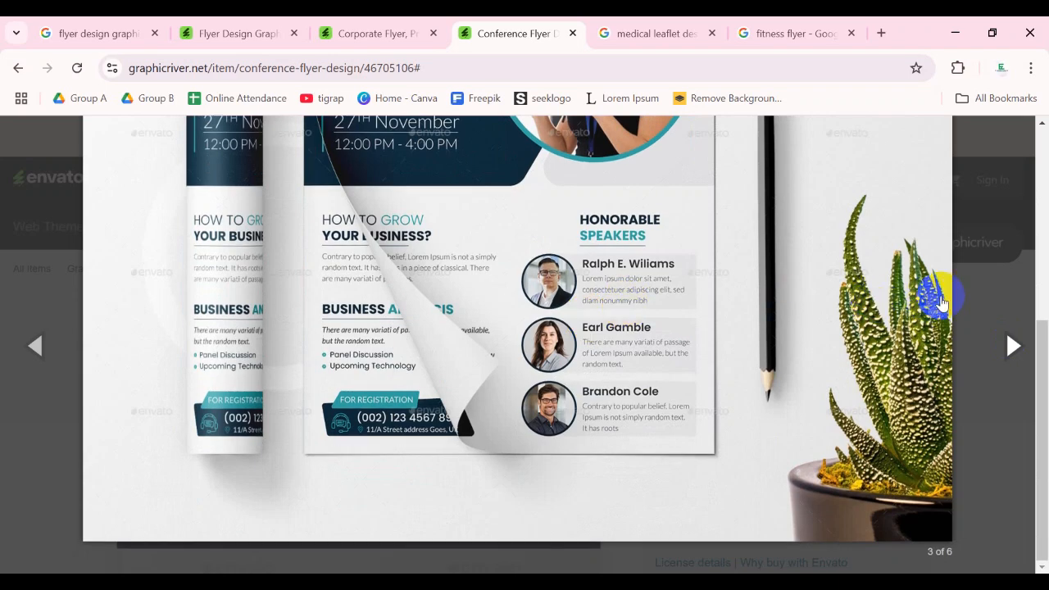
scroll(882, 333, "up", 1)
left_click(994, 351)
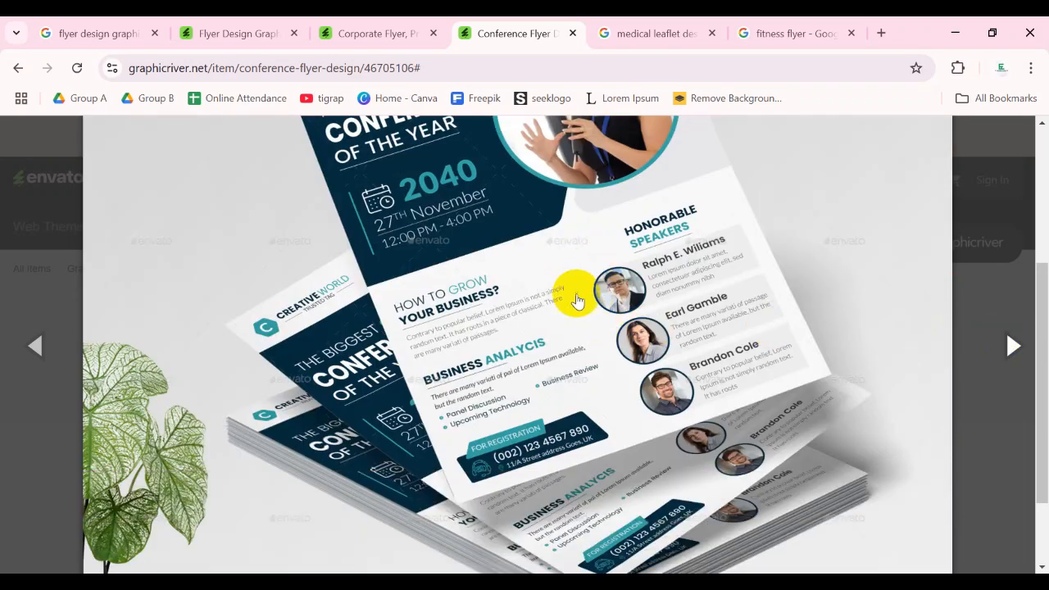
left_click(518, 258)
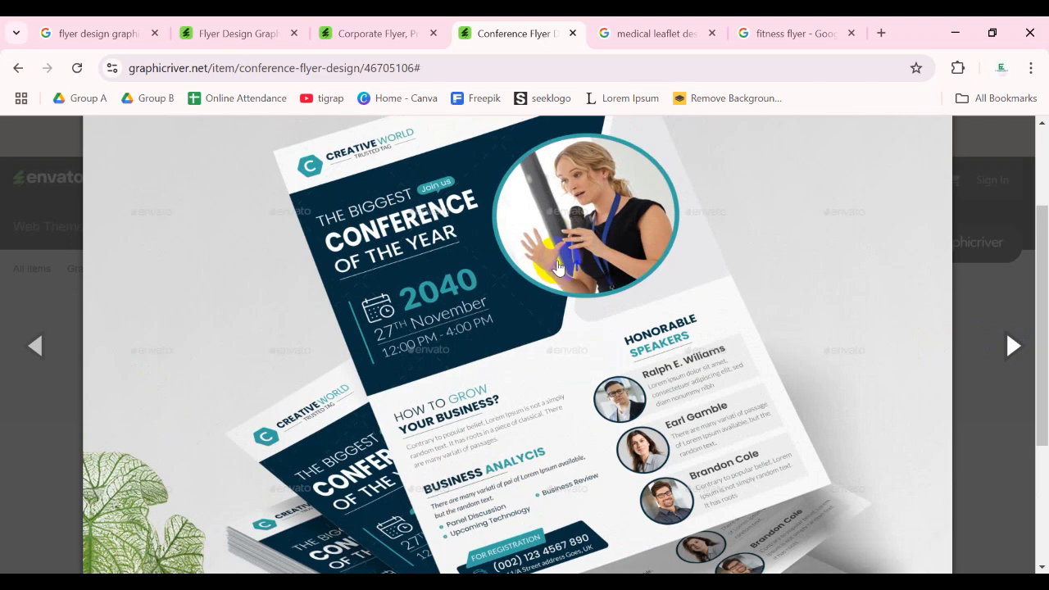
- Adjust the page zoom to 50% so more of the angled flyer mockup can be examined at once
key("ctrl+minus")
key("ctrl+minus")
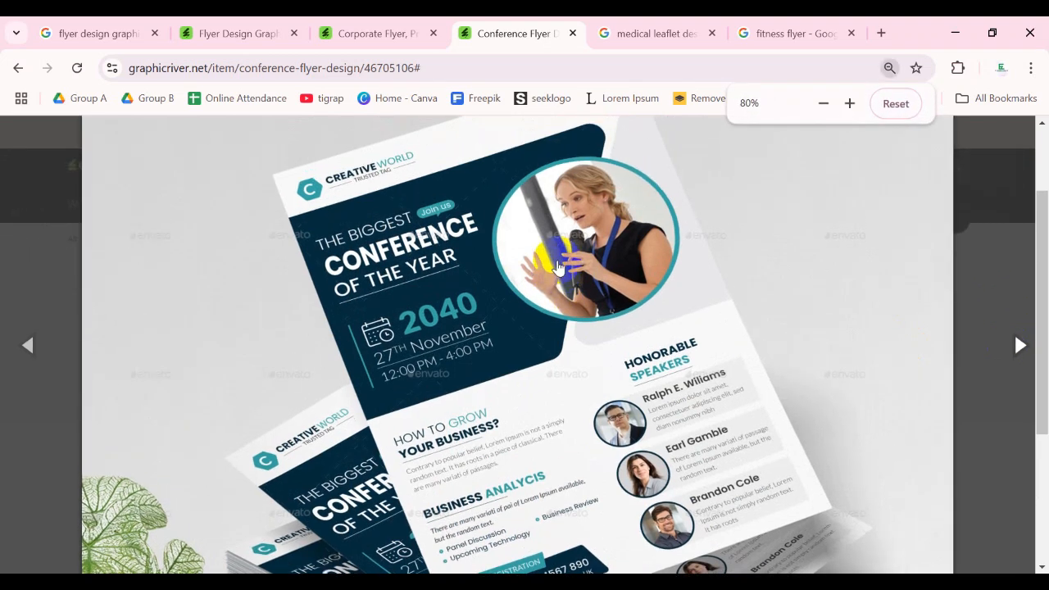
key("ctrl+minus")
key("ctrl+minus")
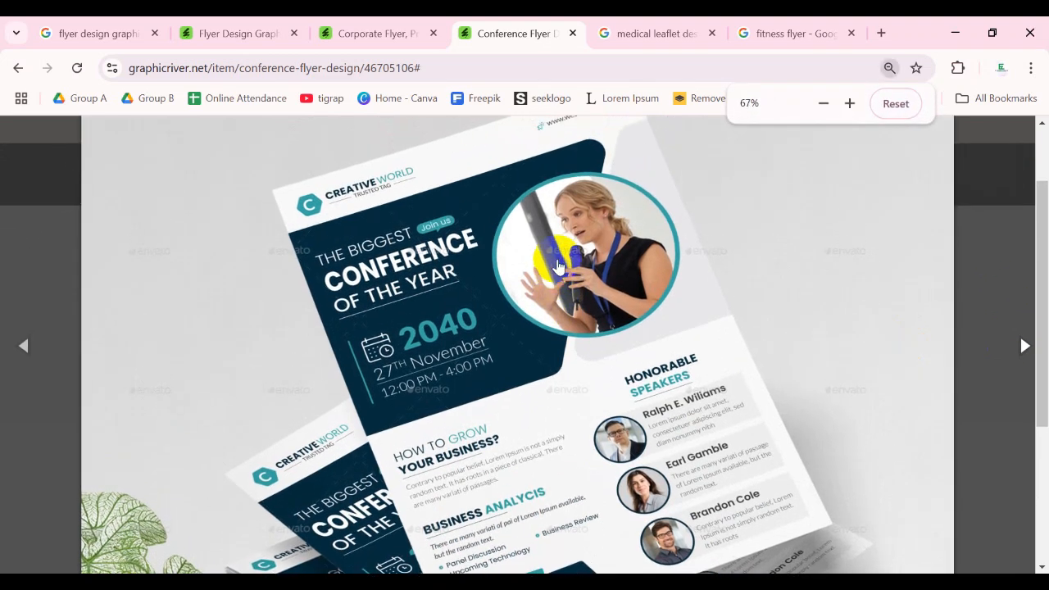
key("ctrl+minus")
key("ctrl+minus")
key("ctrl+minus")
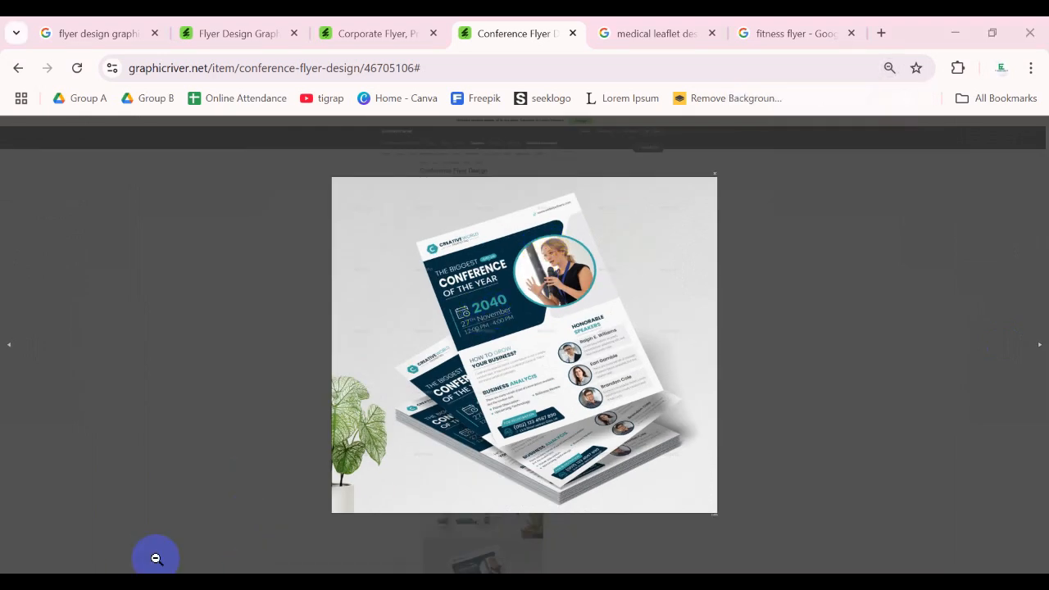
scroll(607, 377, "up", 1)
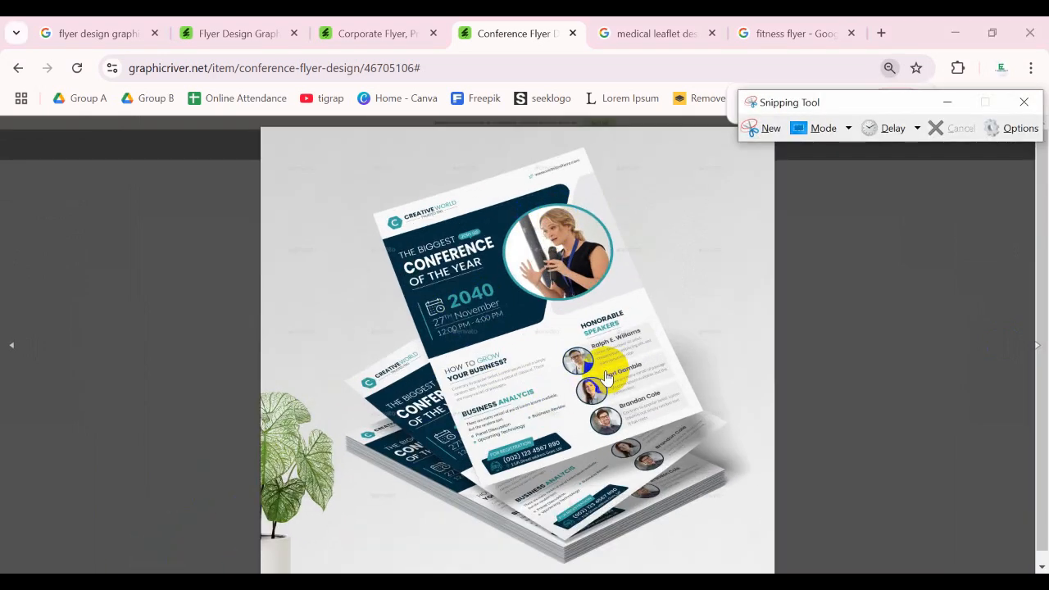
scroll(607, 377, "up", 1)
- Copy the image of the orange angled flyer mockup and switch to the Flyer Design document in Illustrator
left_click(513, 306)
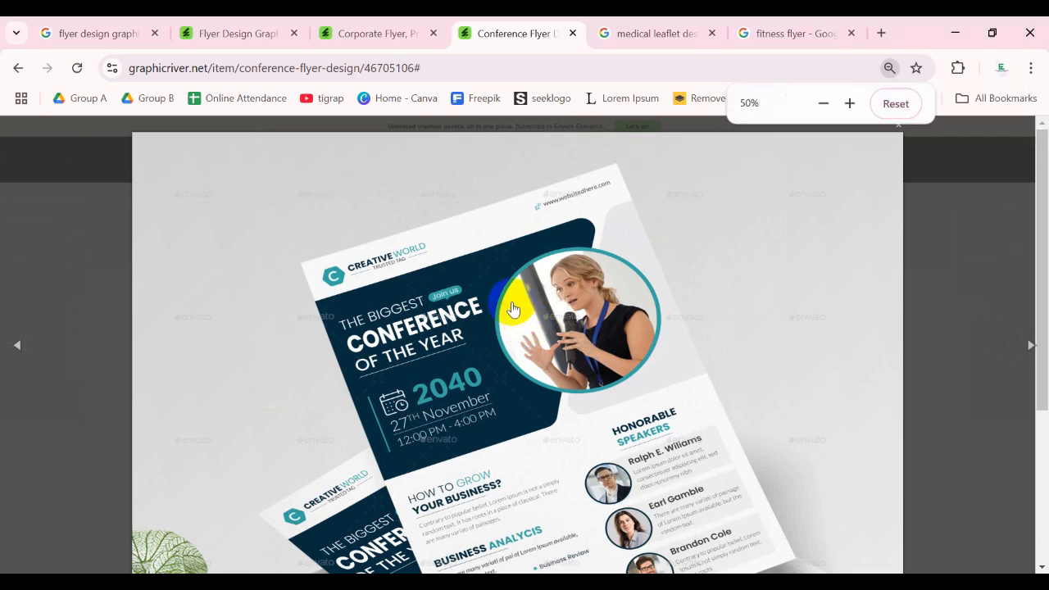
left_click(507, 302)
left_click(505, 301)
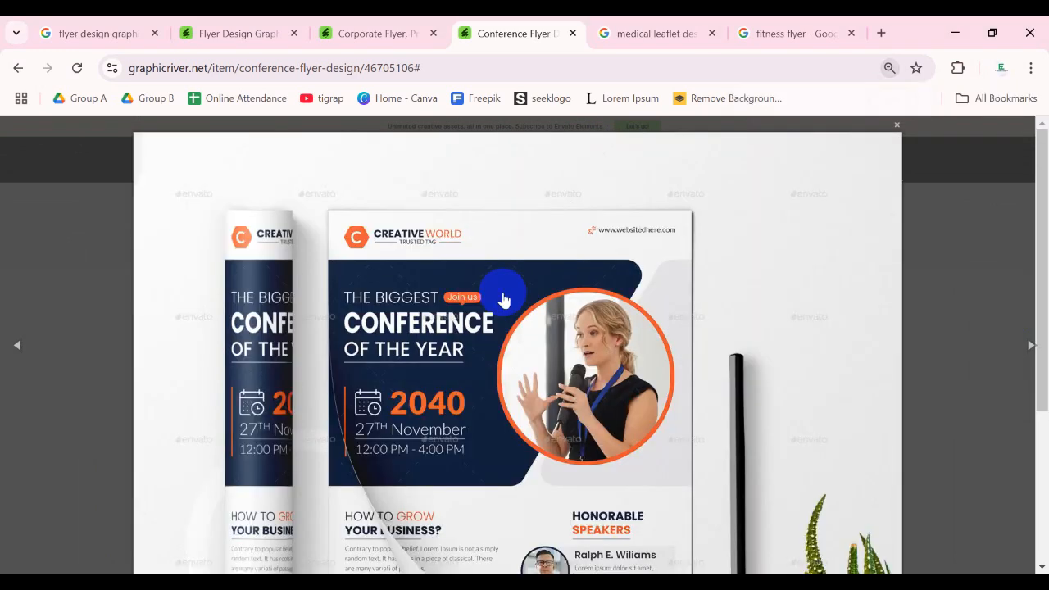
left_click(503, 300)
right_click(503, 300)
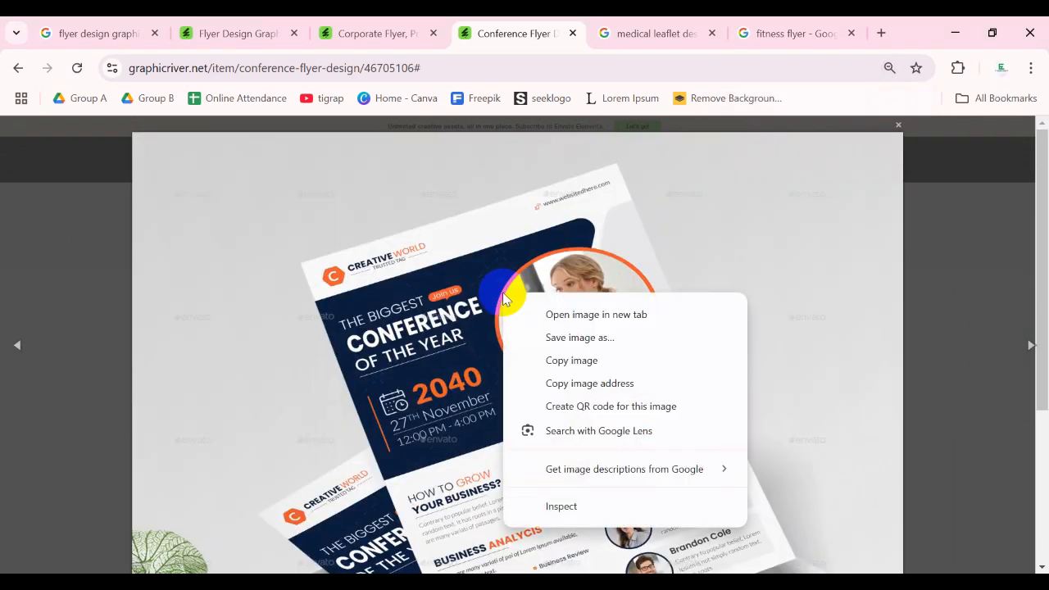
left_click(569, 363)
key("alt+Tab")
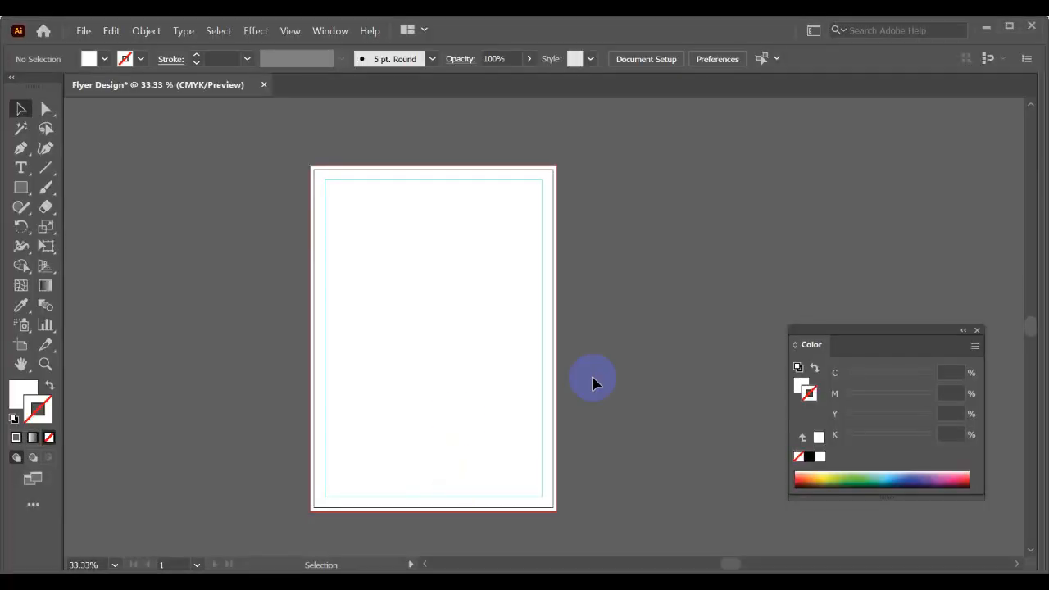
- Paste the mockup image into the document, scale it down proportionally, and place it to the right of the artboard
key("ctrl+v")
scroll(581, 375, "down", 1)
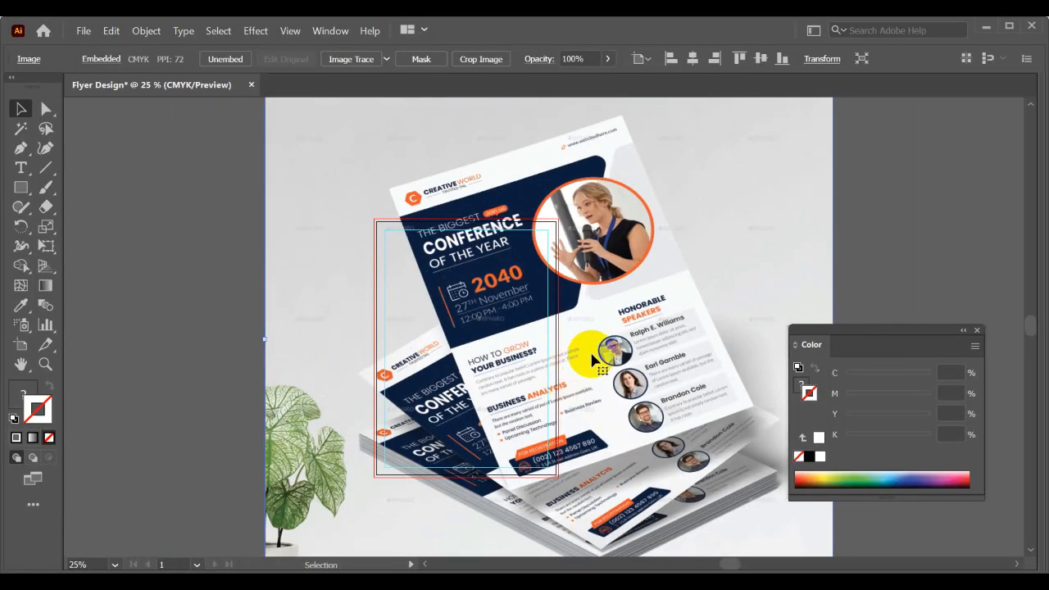
left_click_drag(614, 351, 650, 339)
left_click_drag(477, 333, 411, 327)
scroll(393, 174, "down", 1)
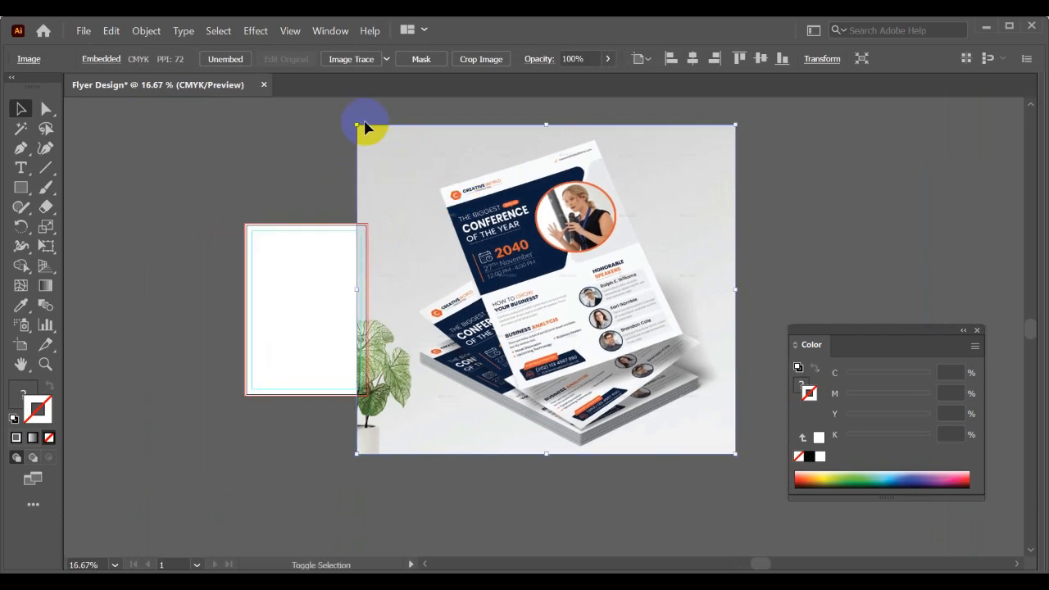
left_click_drag(358, 125, 445, 201)
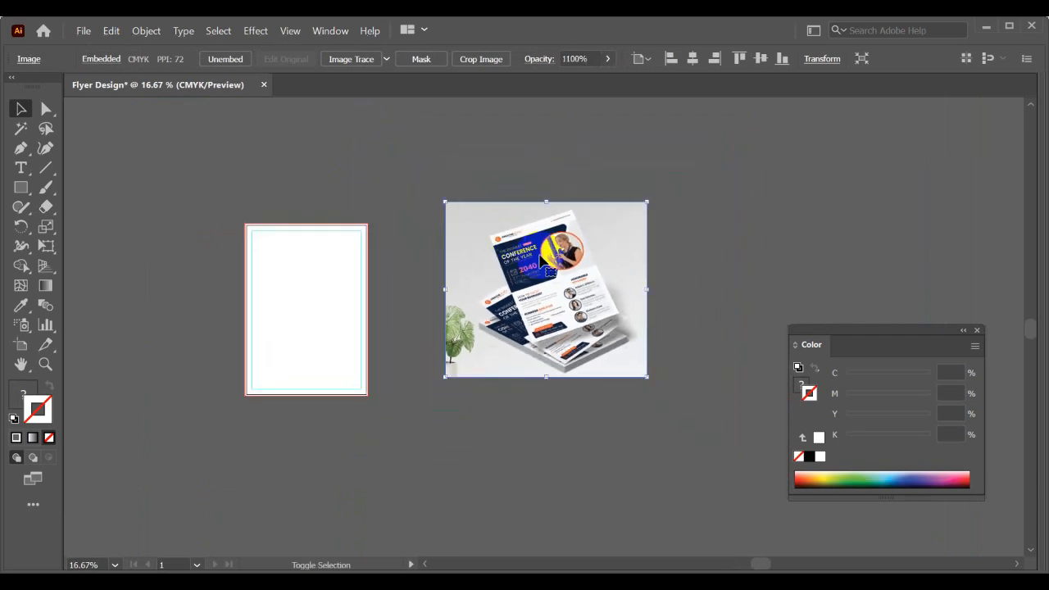
left_click_drag(539, 255, 482, 280)
scroll(482, 282, "up", 2)
scroll(492, 295, "up", 1)
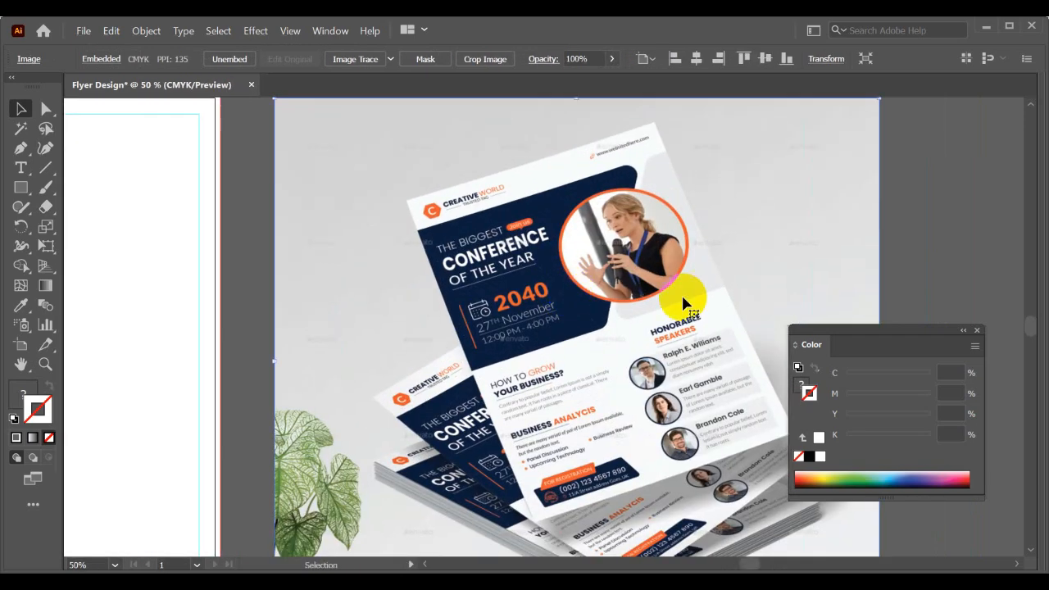
- Close the Color panel, enlarge the mockup image proportionally, and shift it right so it sits clear of the artboard
left_click(977, 331)
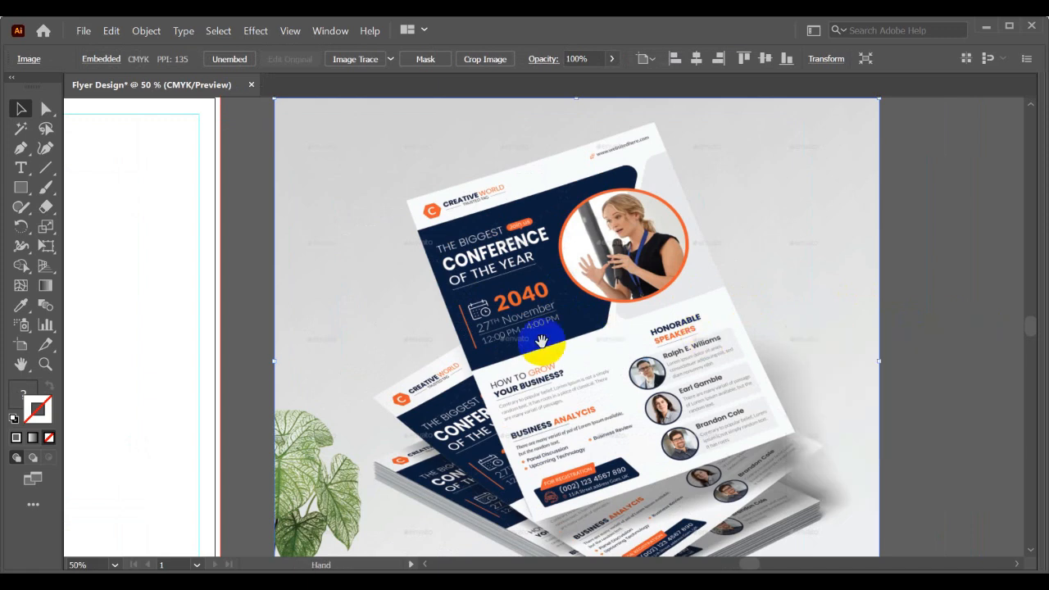
left_click_drag(512, 332, 600, 314)
scroll(654, 331, "down", 1)
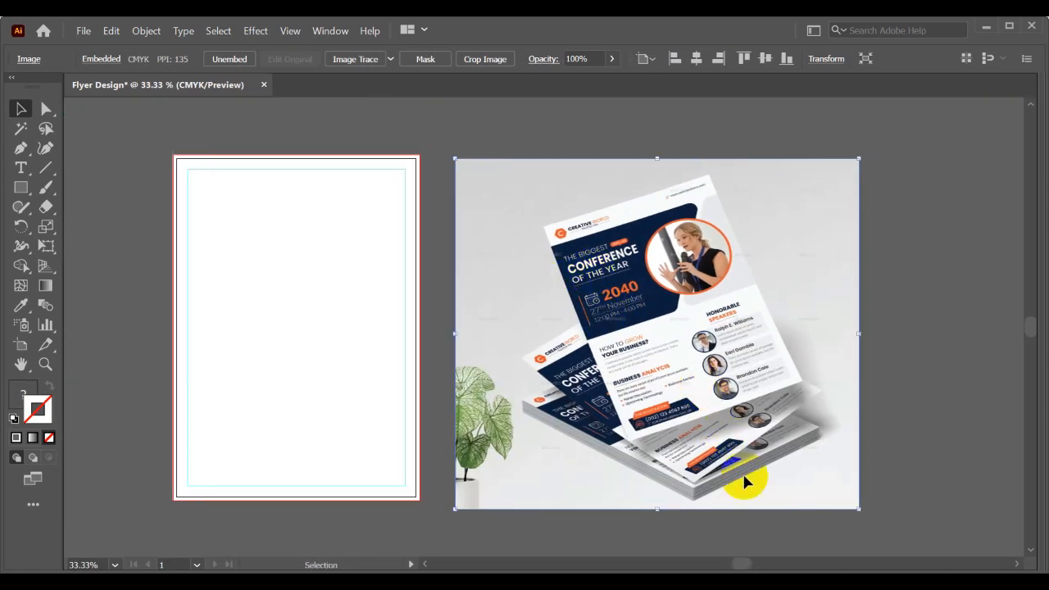
left_click_drag(657, 508, 681, 535)
left_click_drag(565, 381, 628, 360)
mouse_move(363, 304)
left_mouse_down()
mouse_move(361, 336)
mouse_move(336, 306)
mouse_move(348, 307)
left_mouse_up()
left_click(301, 266)
left_click(542, 320)
key("shift+Right")
key("shift+Right")
key("shift+Right")
key("shift+Right")
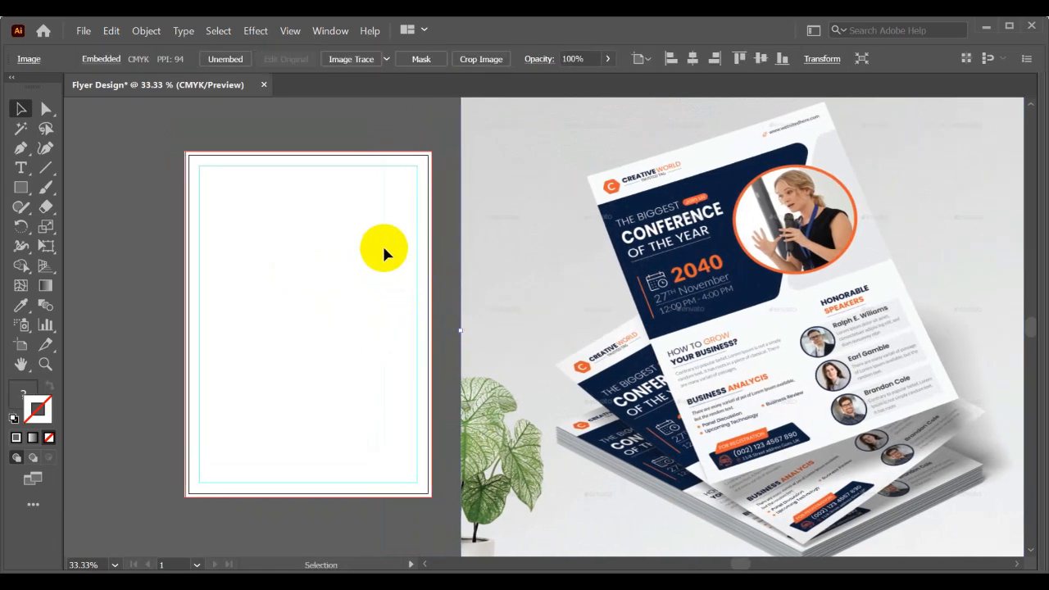
- Start a new point text object on the canvas just above the artboard with the Type tool
scroll(632, 164, "up", 2)
scroll(668, 170, "down", 1)
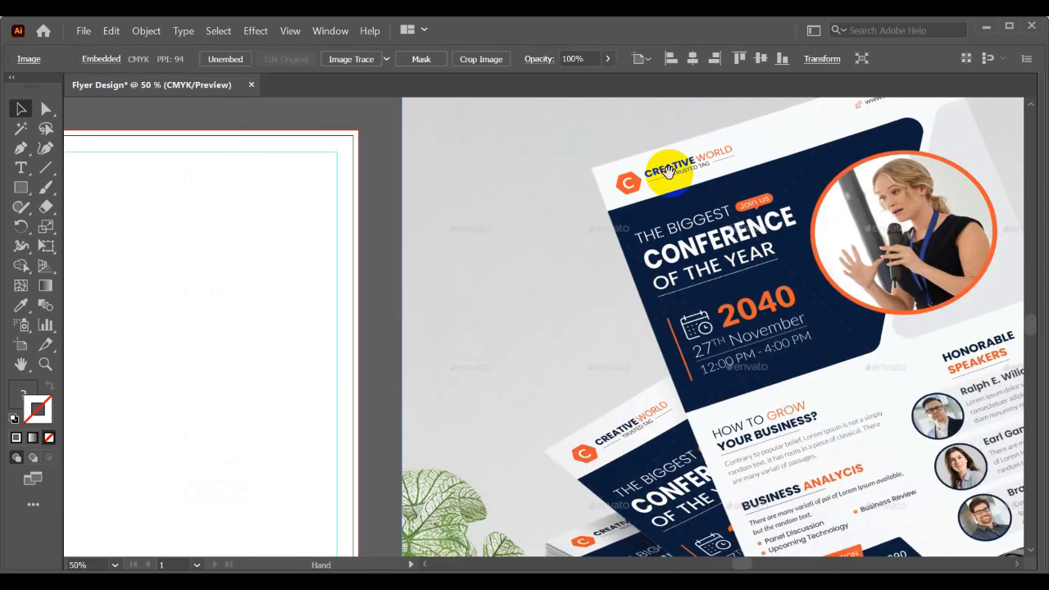
left_click_drag(668, 170, 615, 274)
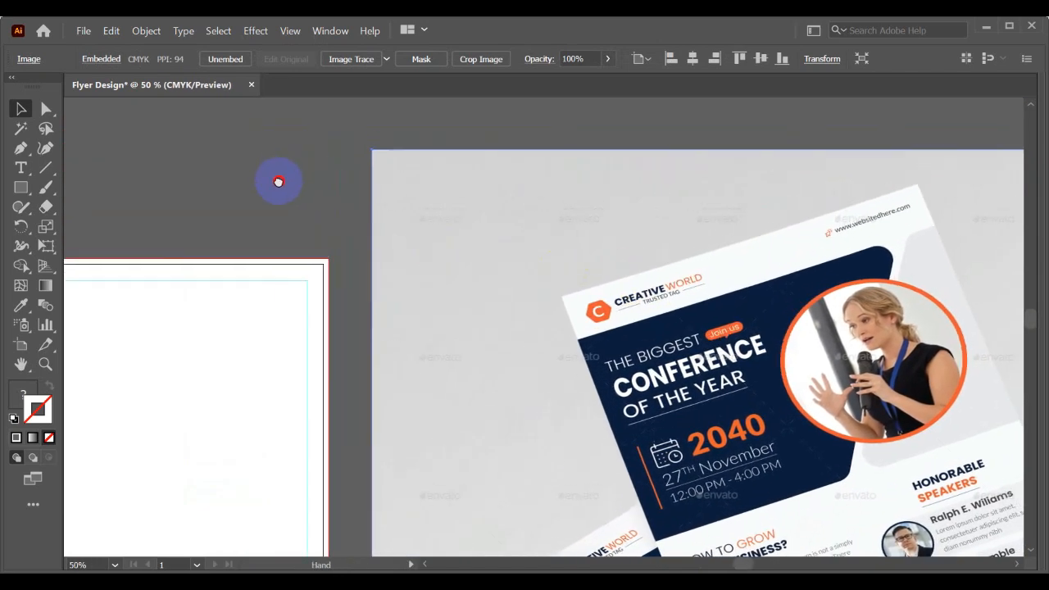
left_click(23, 168)
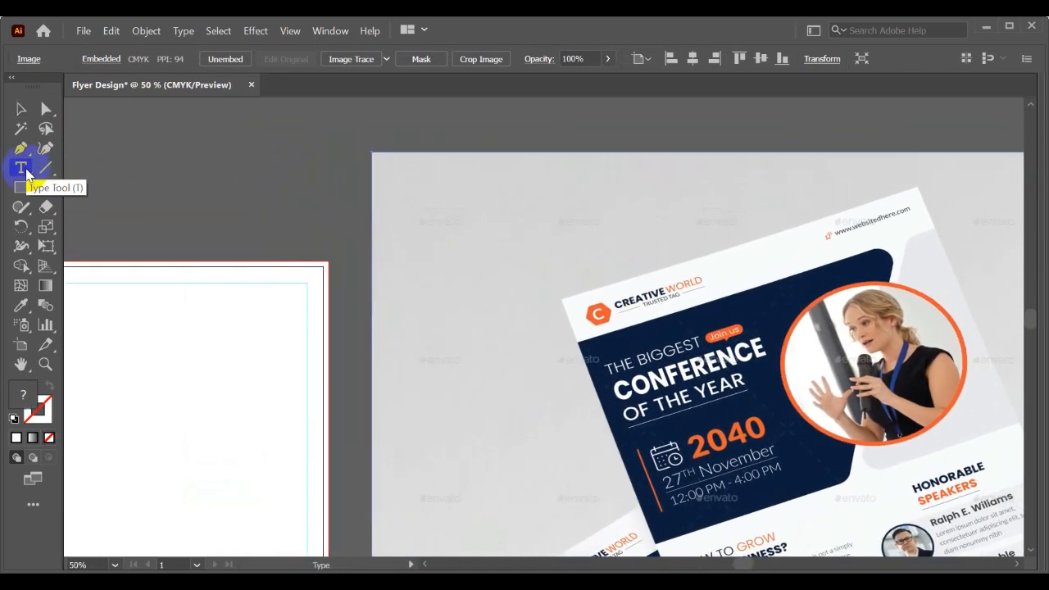
left_click(200, 188)
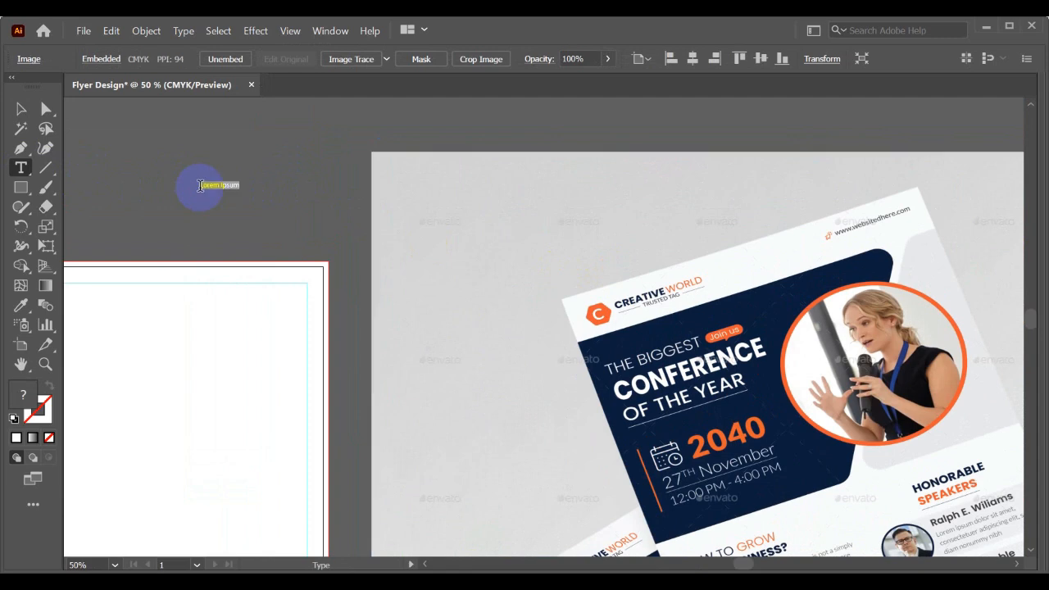
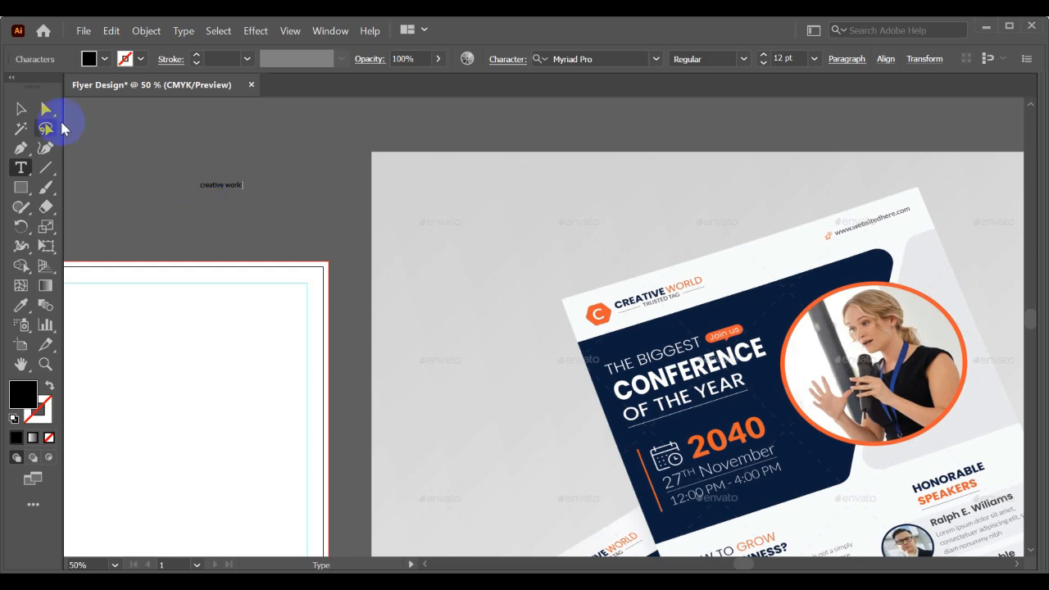
- Enlarge the "creative world" text and set it in Montserrat Medium with all caps
left_click(28, 115)
left_click_drag(242, 190, 327, 209)
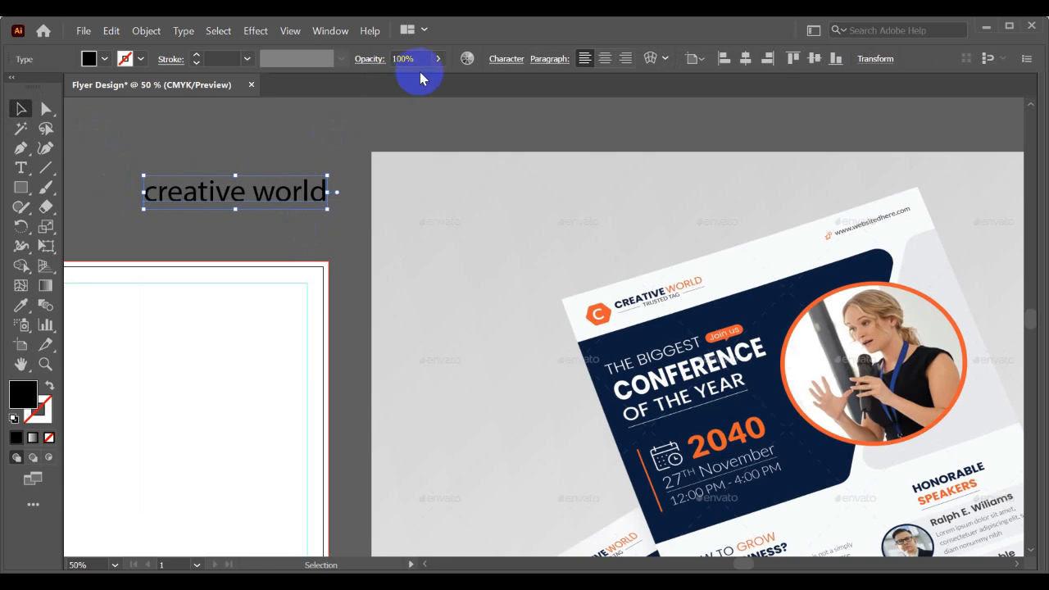
key("ctrl+t")
left_click(890, 194)
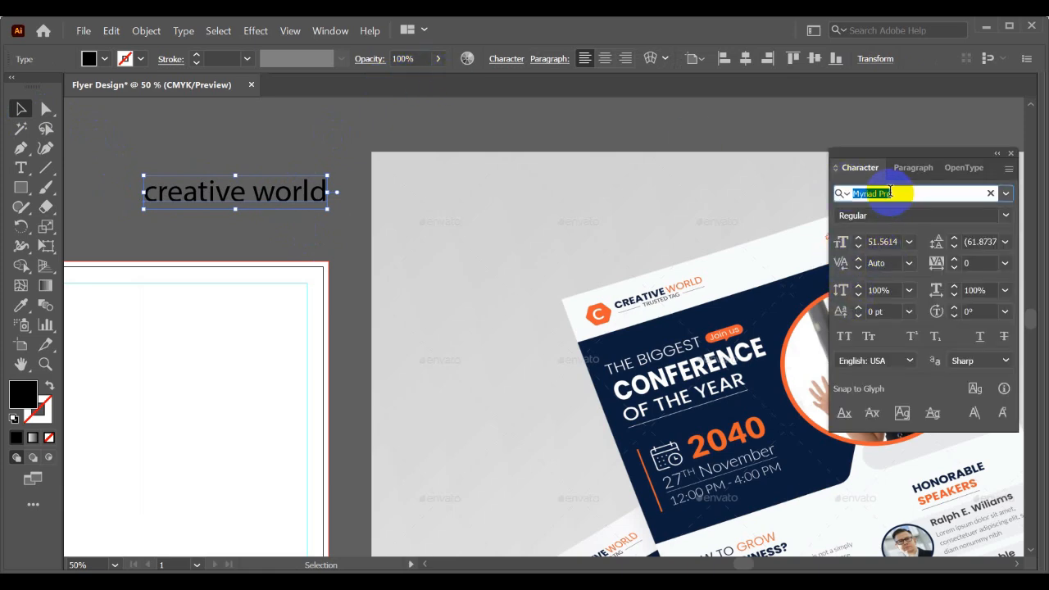
type("mont")
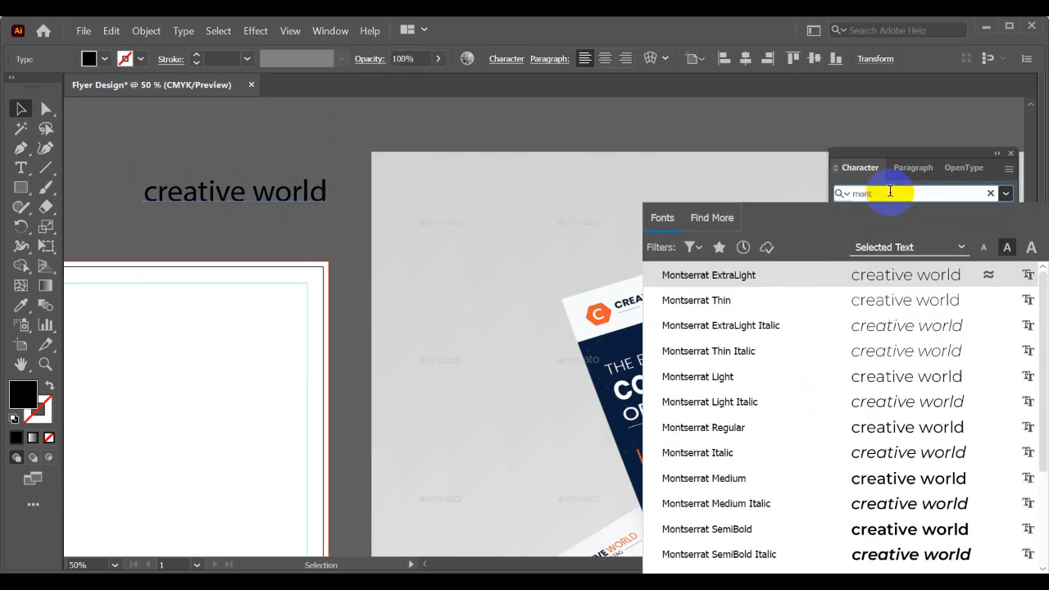
left_click(721, 483)
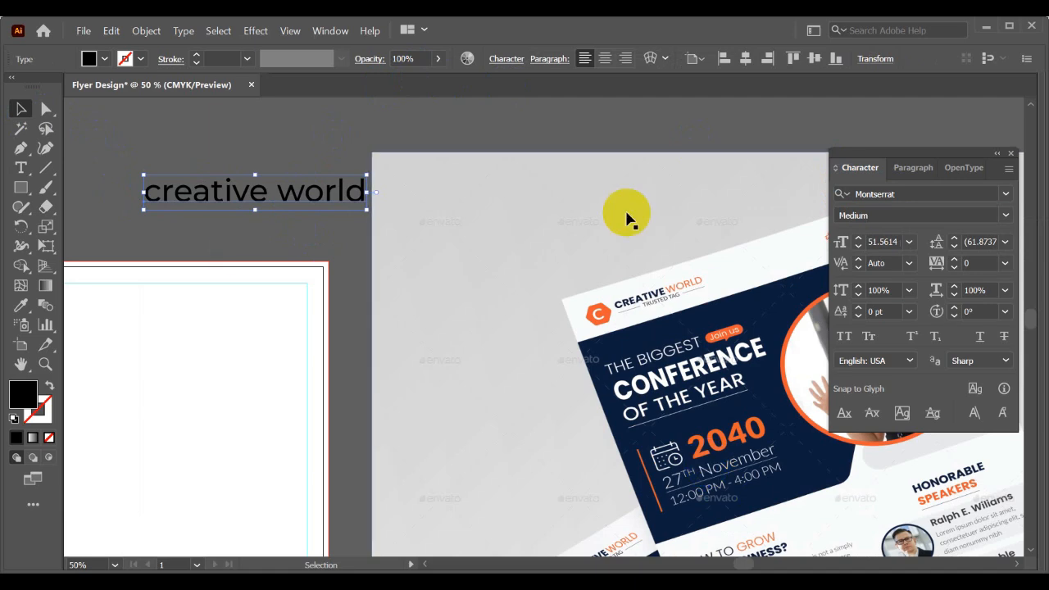
left_click(845, 337)
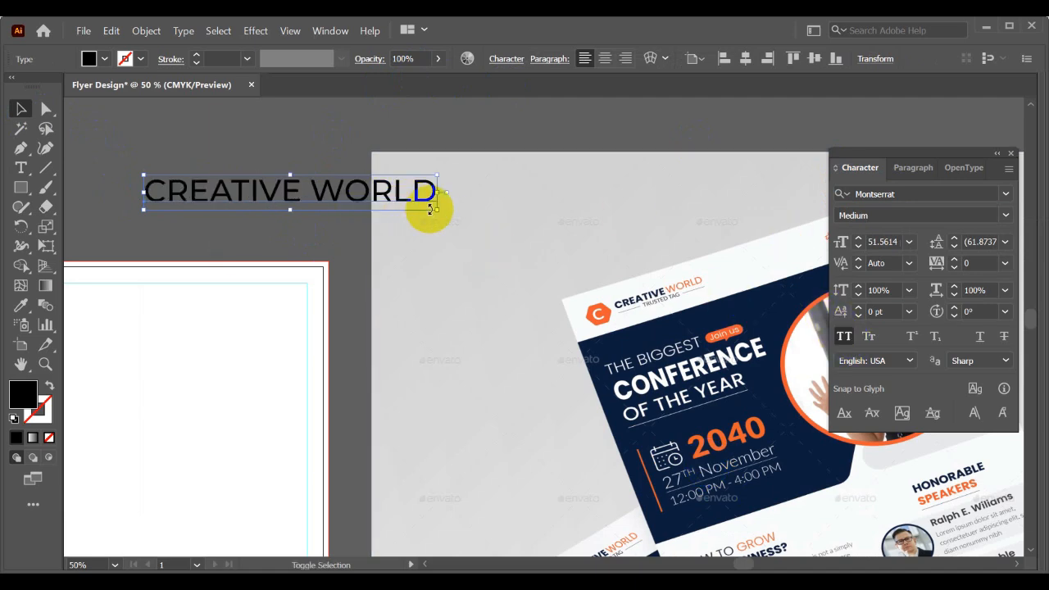
- Scale the CREATIVE WORLD text down so it fits between the artboard and the mockup image, then deselect it
left_click_drag(366, 207, 335, 211)
left_click(304, 222)
scroll(285, 205, "up", 1)
left_click_drag(243, 190, 352, 245)
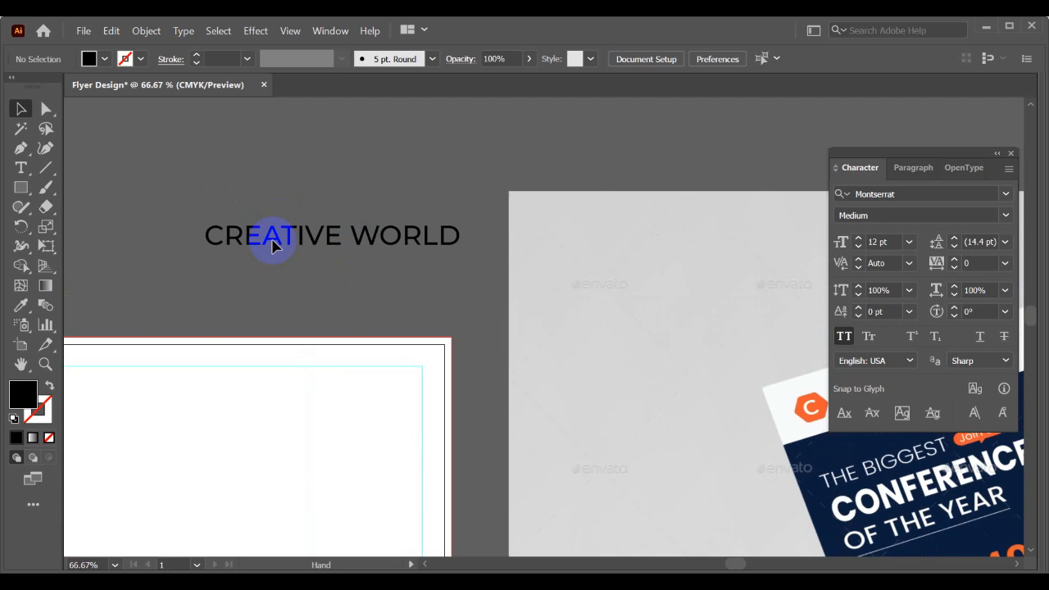
- Draw a small hexagon above the artboard and round its corners to about 0.18 in
left_click(22, 189)
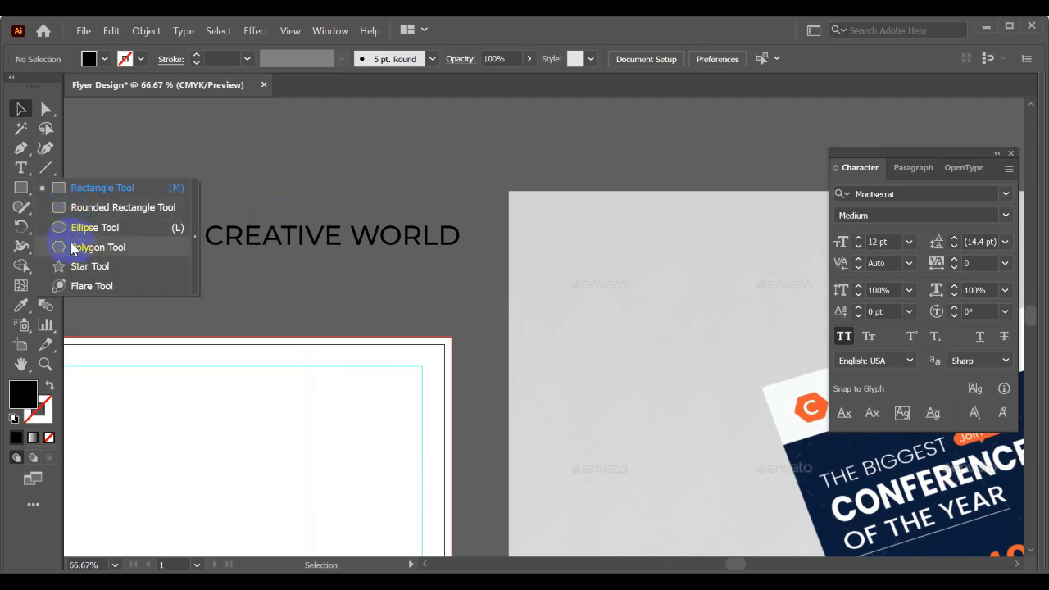
left_click(66, 246)
mouse_move(167, 154)
left_mouse_down()
mouse_move(187, 172)
mouse_move(152, 159)
left_mouse_up()
left_click(46, 108)
left_click(154, 148)
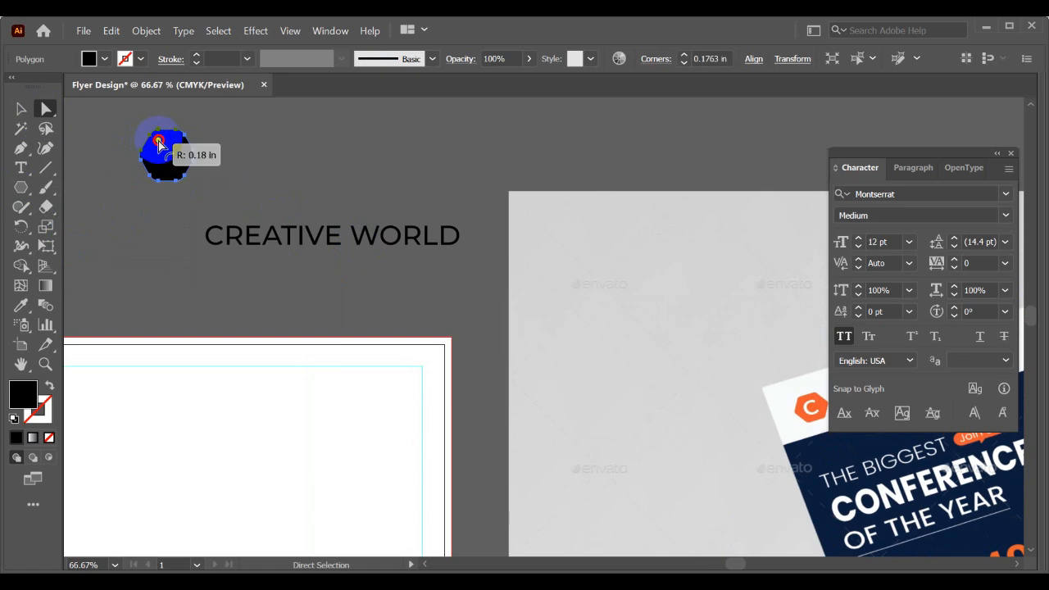
left_click(20, 108)
left_click(205, 223)
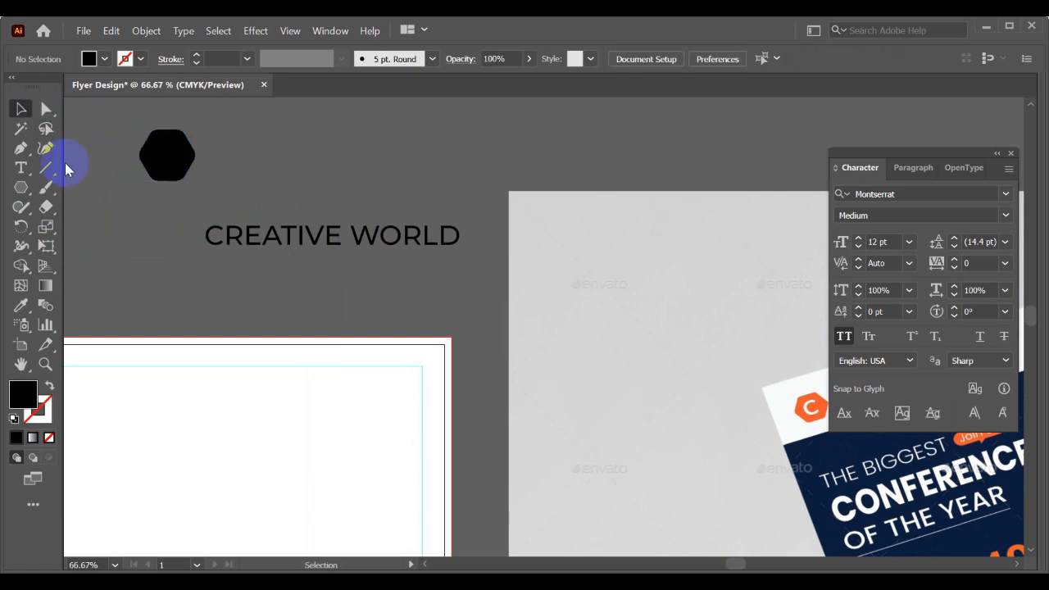
- Add a letter C beside the hexagon, enlarge it to about the hexagon's height, and convert it to outlines
left_click(20, 167)
left_click(272, 156)
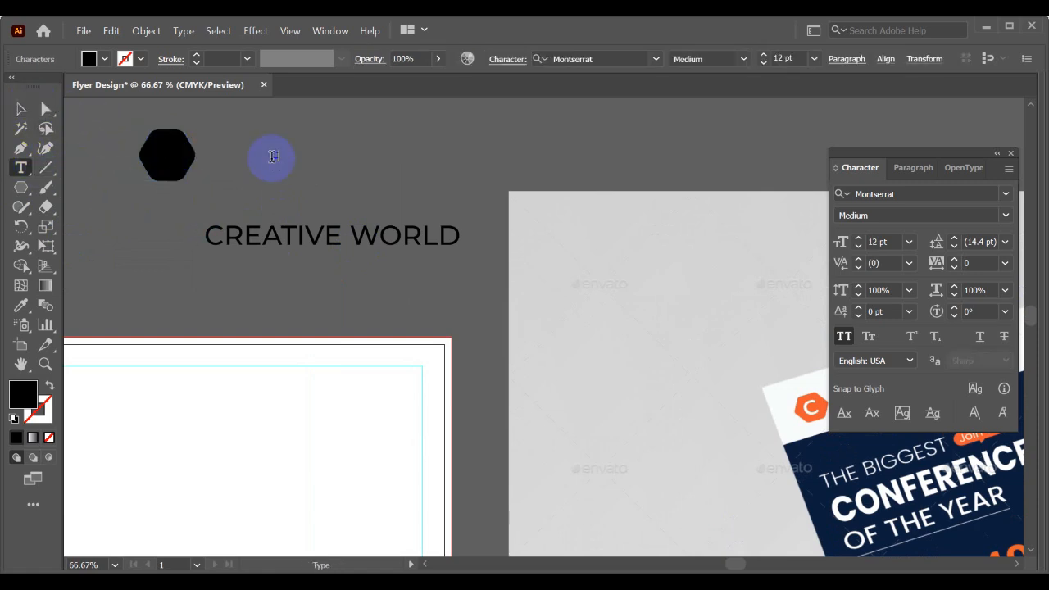
left_click(20, 109)
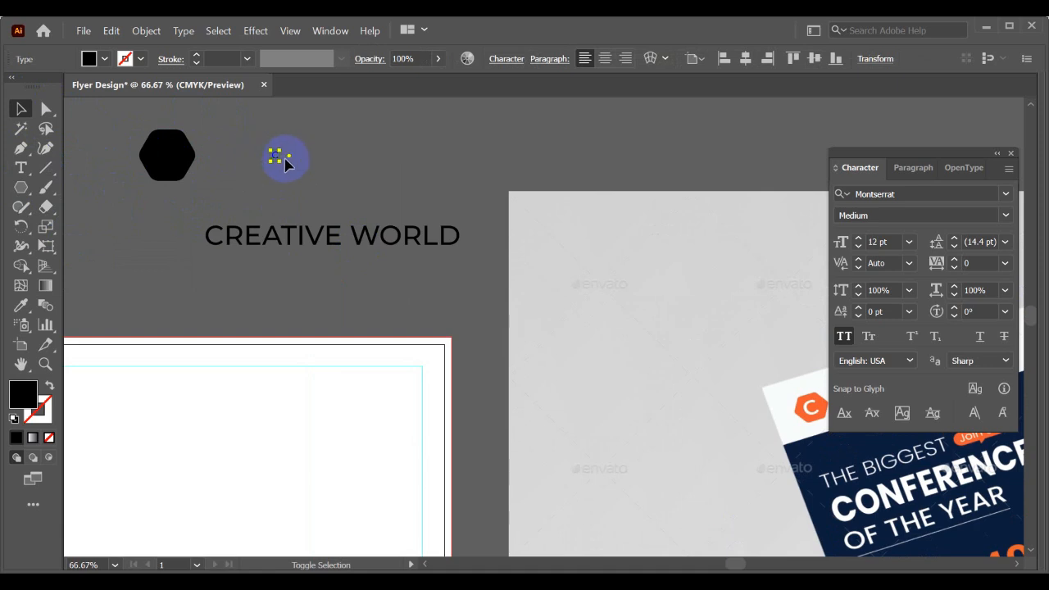
left_click_drag(318, 197, 281, 160)
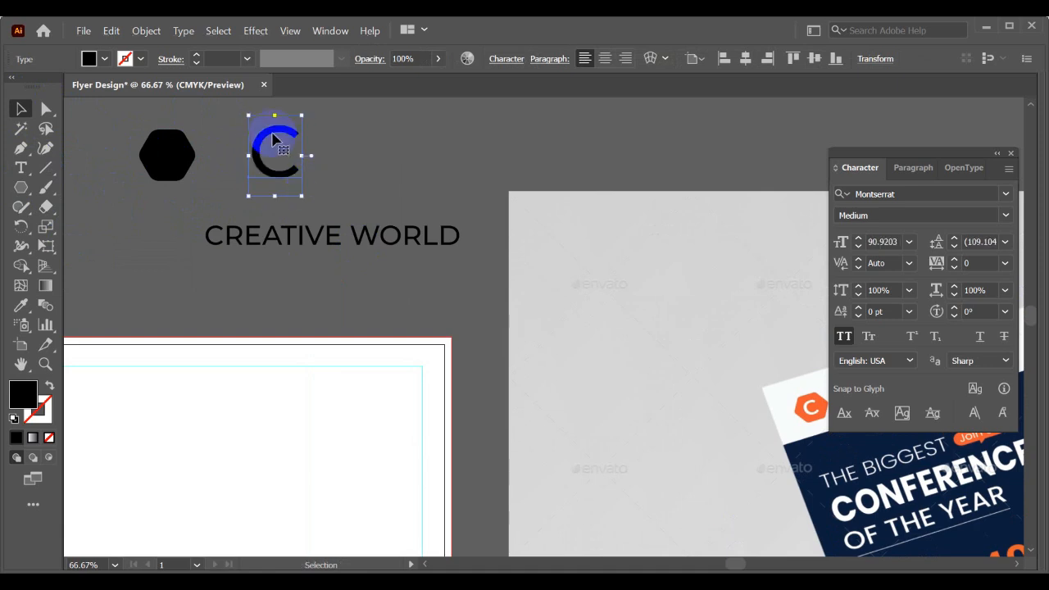
right_click(275, 141)
left_click(336, 258)
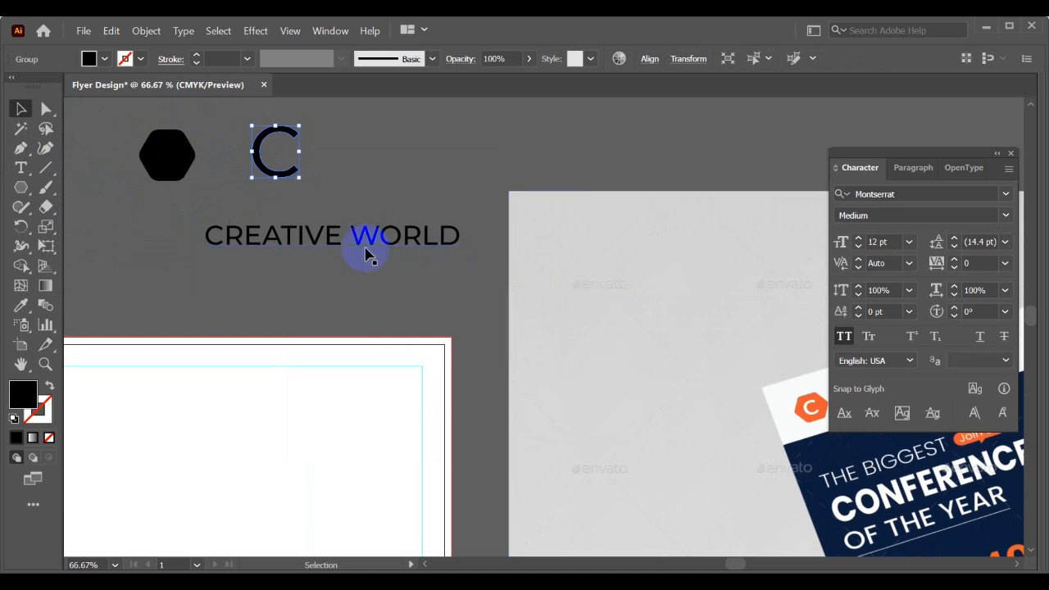
- Recolor the letter C white from the artboard and the hexagon orange from the mockup logo with the Eyedropper
key("i")
left_click(193, 400)
key("v")
left_click(160, 139)
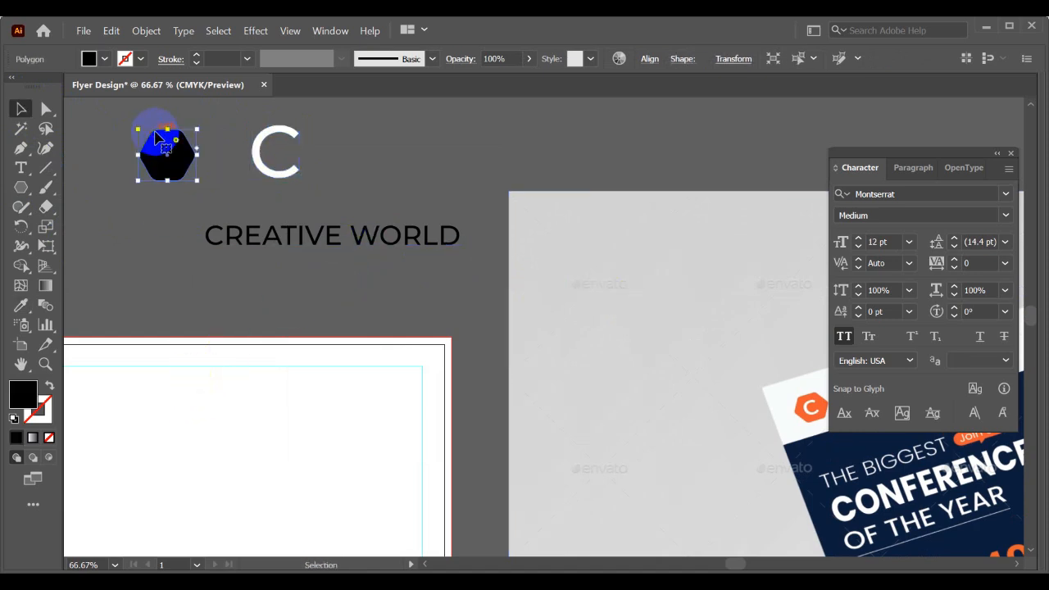
key("i")
left_click(804, 401)
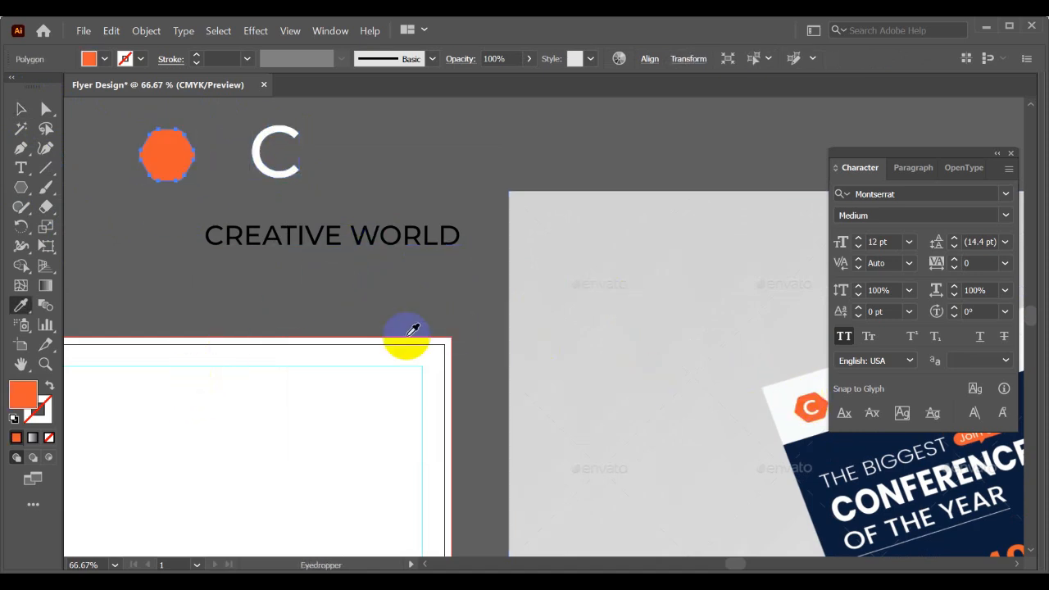
key("v")
- Scale the C down onto the hexagon and align the two shapes centered both horizontally and vertically
left_click(264, 172)
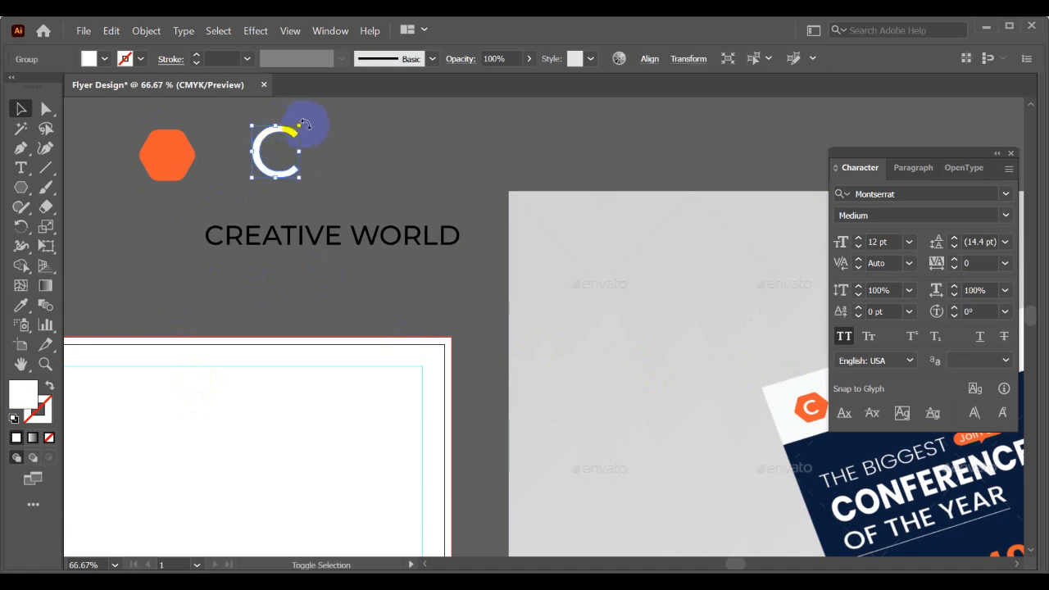
left_click_drag(300, 127, 157, 148)
left_click_drag(204, 195, 133, 123)
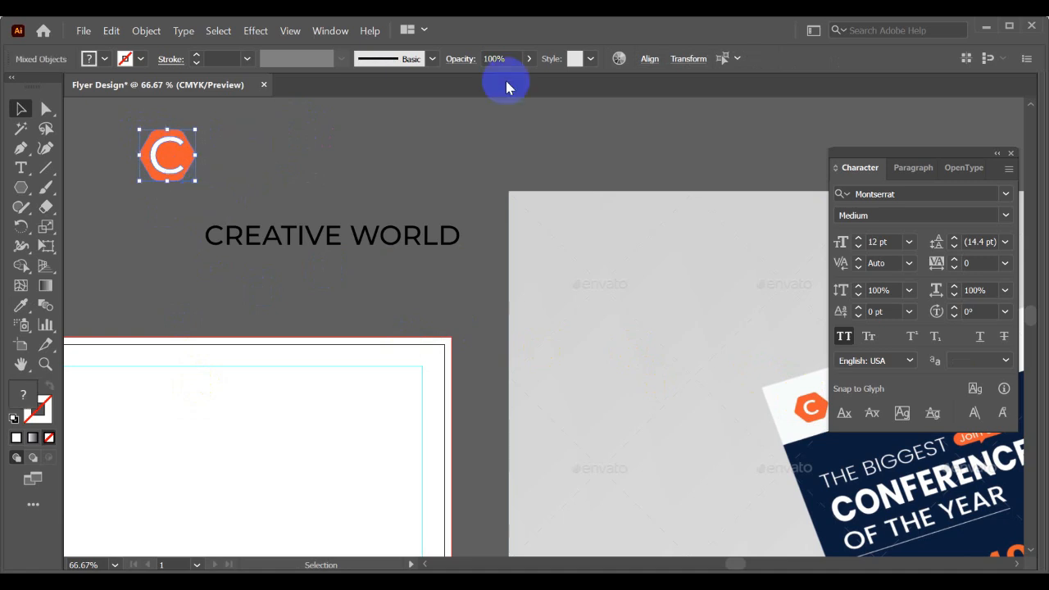
left_click(648, 58)
left_click(611, 108)
left_click(515, 107)
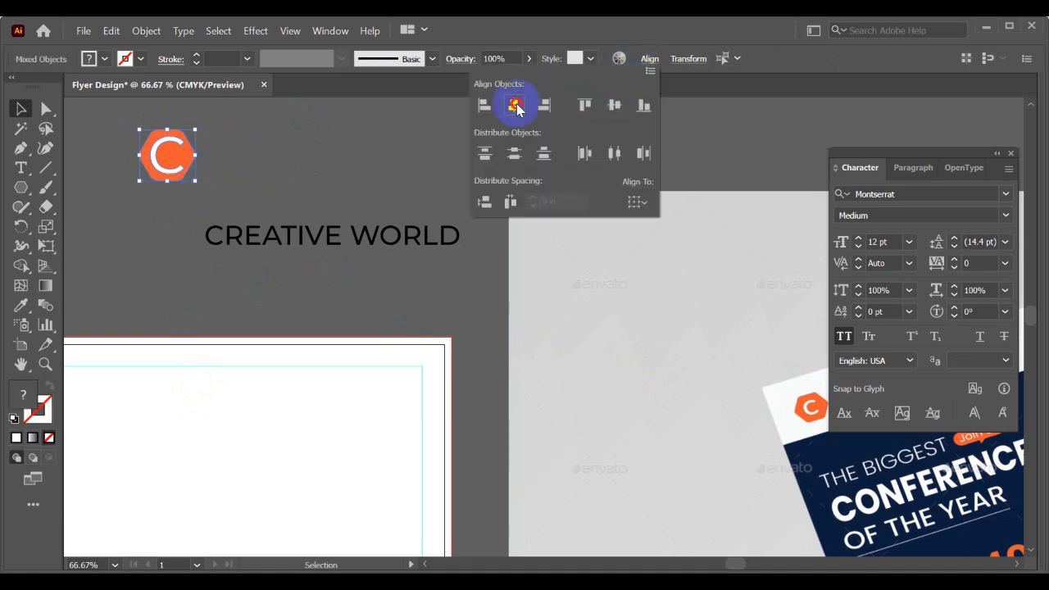
left_click(369, 131)
- Cut the C out of the orange hexagon with the Shape Builder tool
scroll(194, 153, "up", 2)
left_click_drag(188, 150, 314, 187)
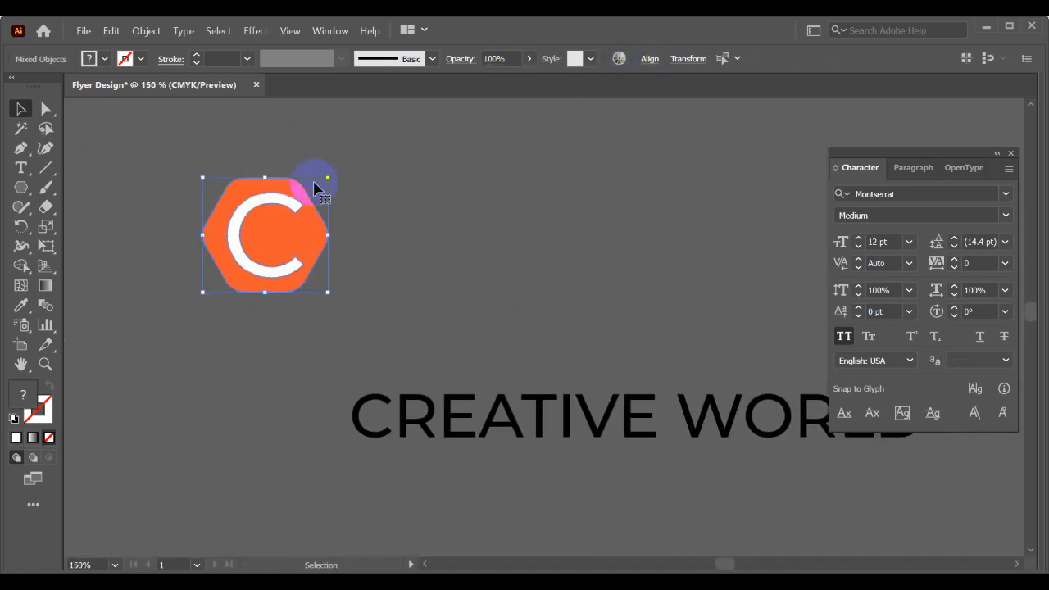
left_click(21, 265)
scroll(236, 228, "up", 2)
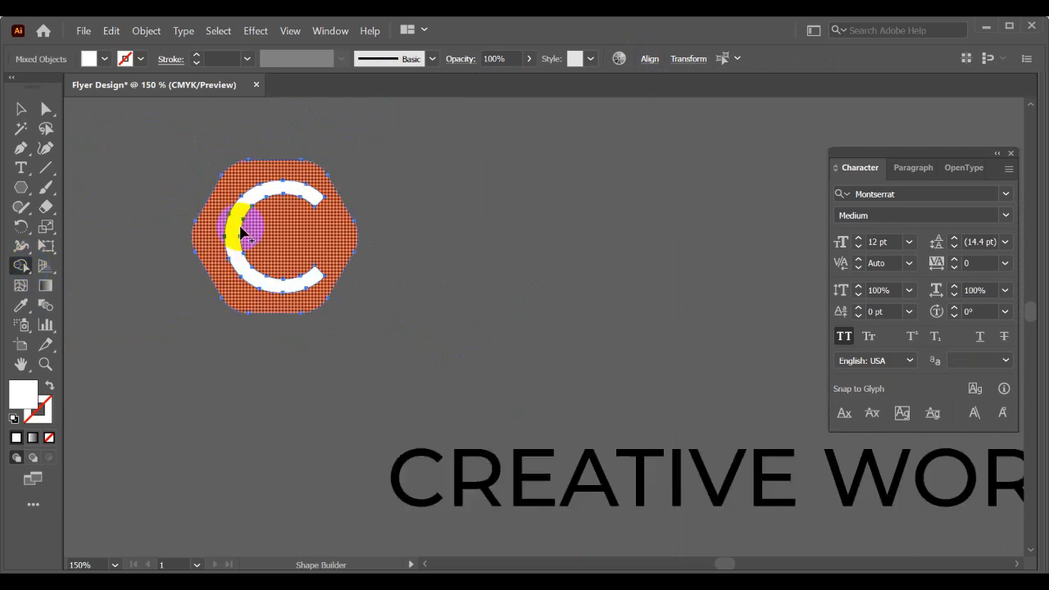
left_click(241, 205, "alt")
scroll(241, 205, "down", 3)
key("v")
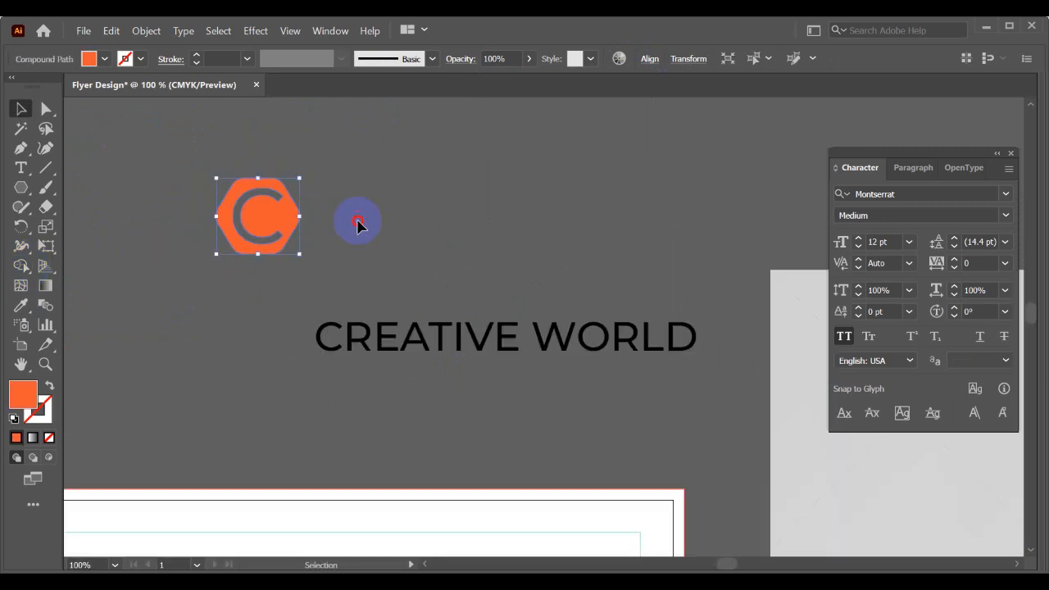
left_click(358, 219)
- Move the orange hexagon icon onto the artboard, inside the upper margin guides
scroll(358, 219, "down", 2)
left_click_drag(377, 229, 319, 163)
left_click_drag(254, 161, 227, 369)
left_click(323, 398)
left_click_drag(248, 364, 299, 322)
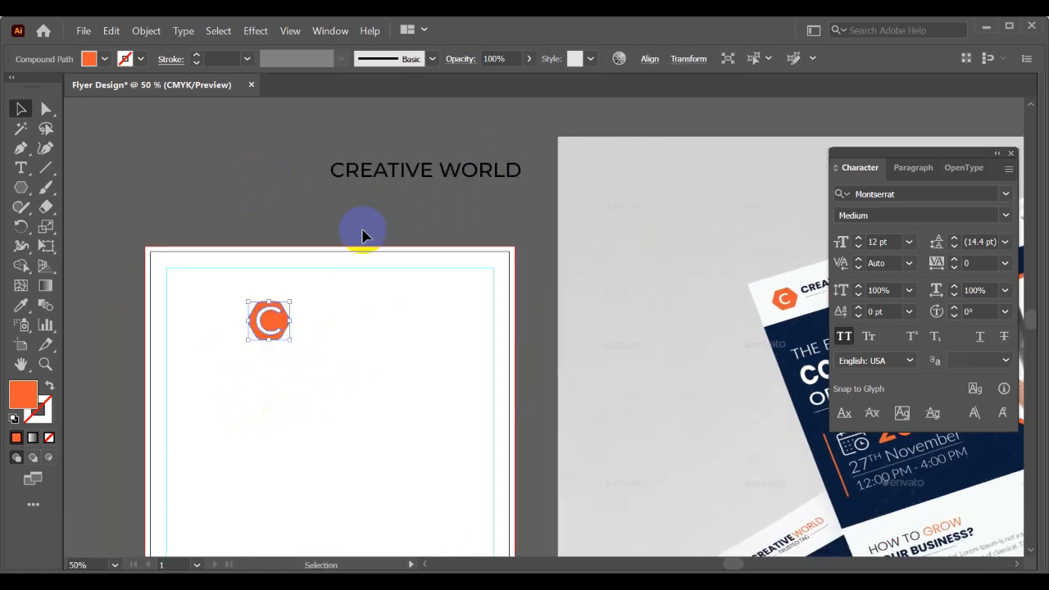
- Set the CREATIVE WORLD text to Bold and place it directly to the right of the hexagon icon
left_click(390, 182)
left_click(995, 240)
left_click(1006, 215)
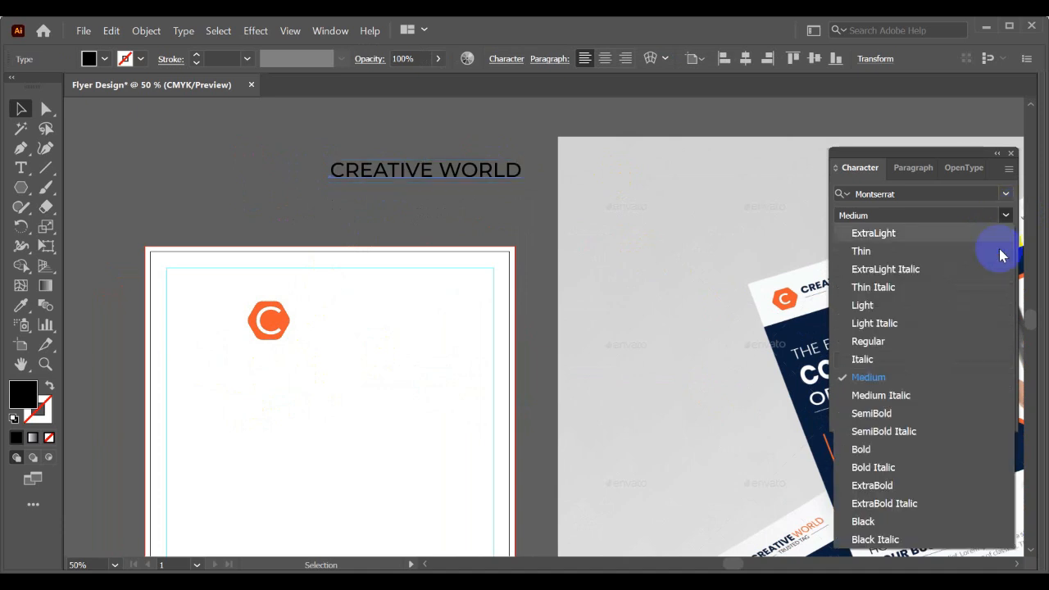
left_click(893, 447)
left_click_drag(511, 224, 330, 301)
scroll(334, 305, "up", 1)
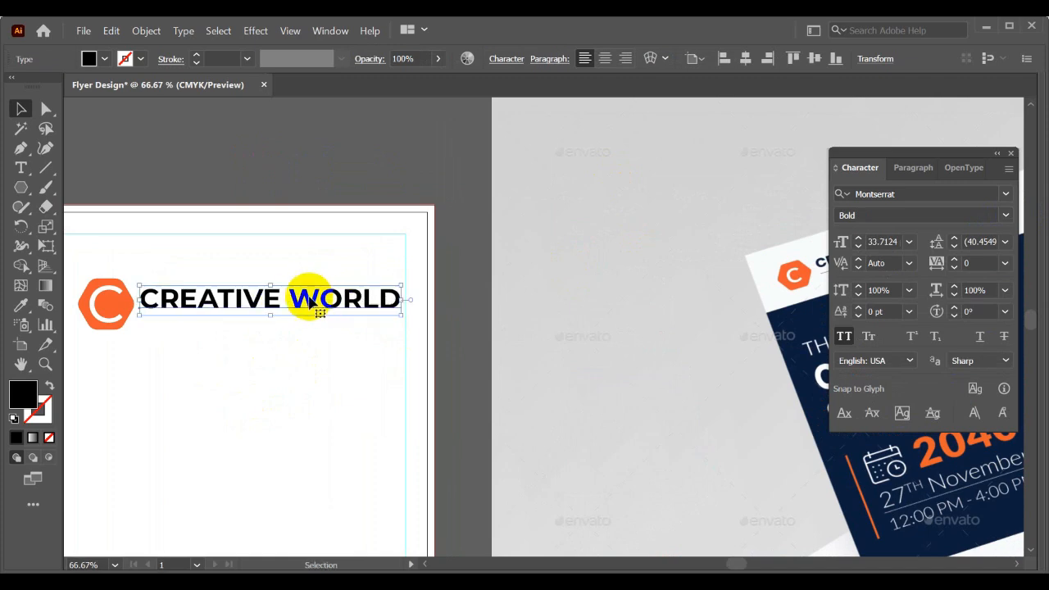
- Break CREATIVE WORLD onto two lines beside the icon and convert the text to outlines
double_click(289, 295)
key("Return")
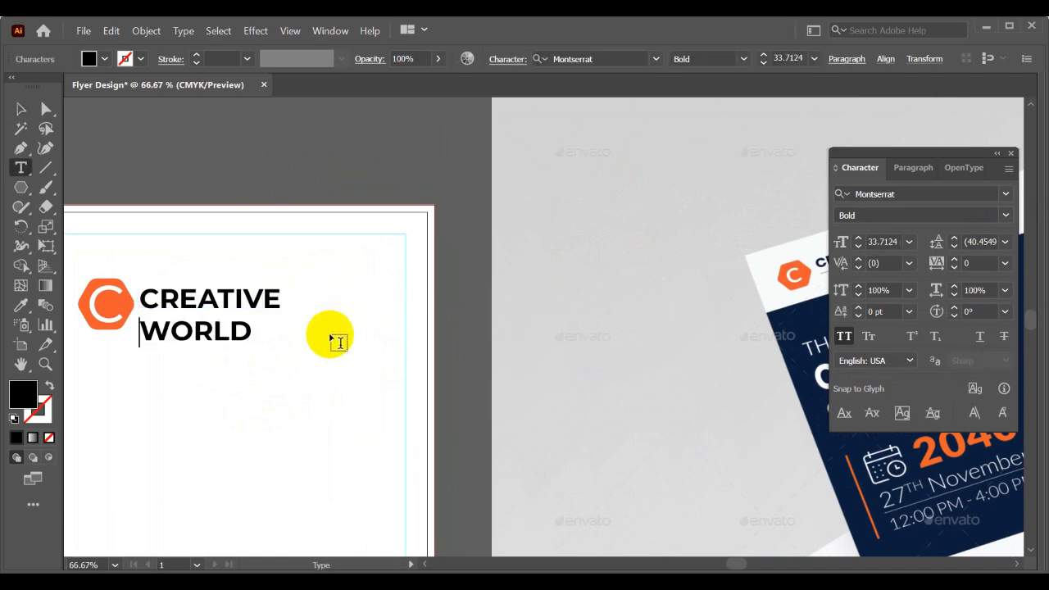
left_click(20, 108)
mouse_move(316, 336)
left_mouse_down()
mouse_move(428, 344)
mouse_move(325, 334)
left_mouse_up()
right_click(325, 332)
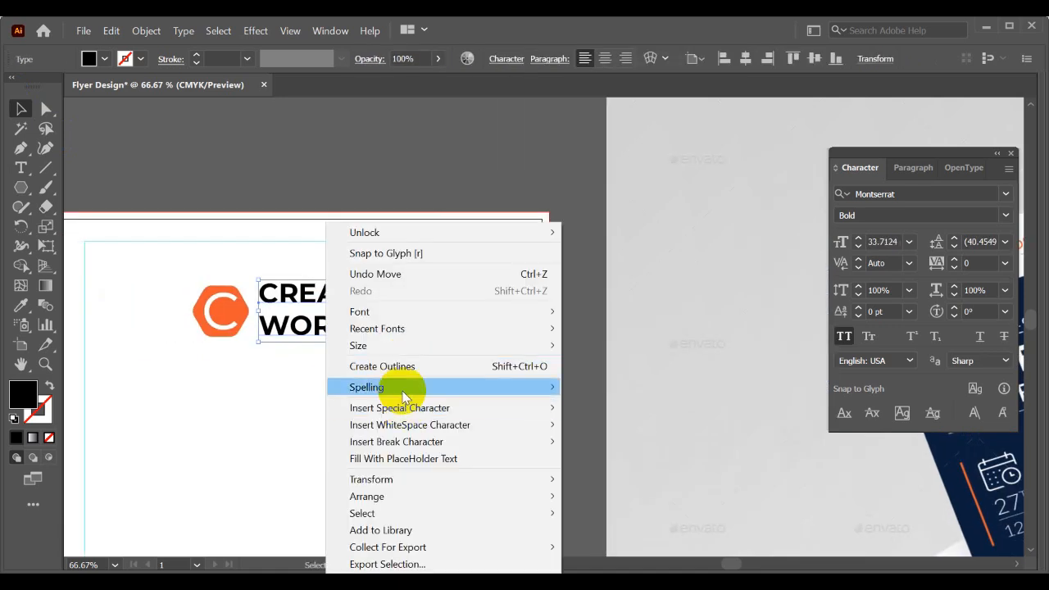
left_click(375, 365)
- Align the hexagon icon and the outlined CREATIVE WORLD text on their vertical centers and group them as one logo
left_click(136, 266)
left_click_drag(136, 267, 431, 302)
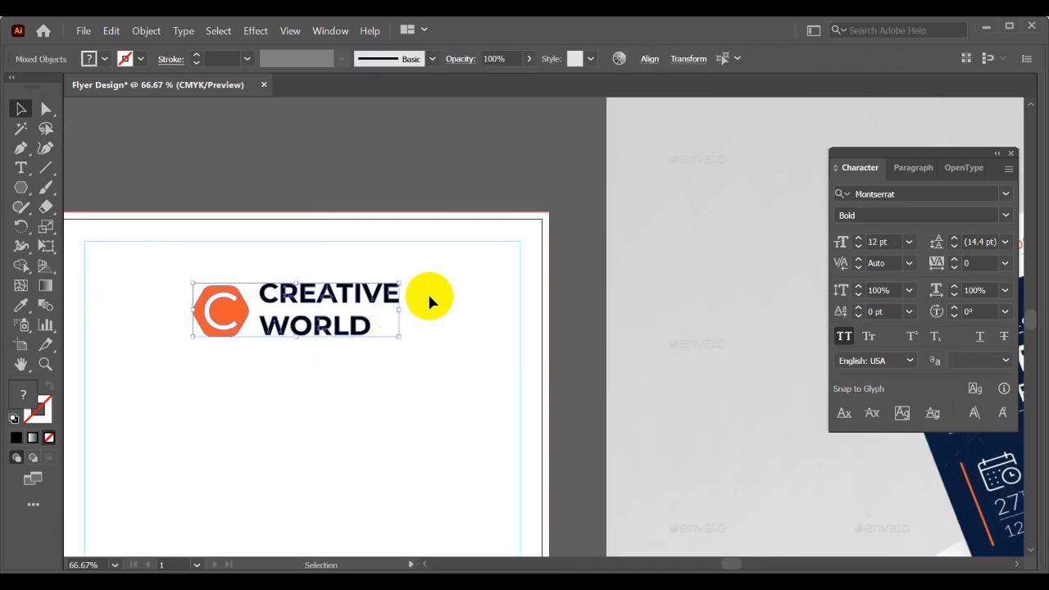
left_click(649, 60)
left_click(618, 106)
left_click(456, 344)
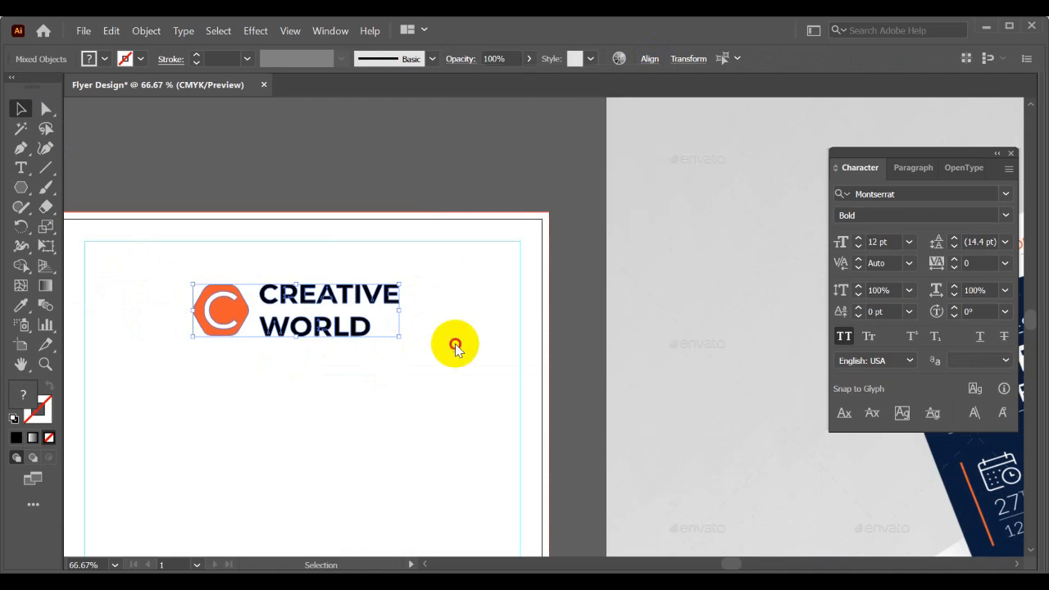
key("ctrl+g")
scroll(457, 344, "down", 1)
left_click_drag(461, 337, 347, 286)
scroll(347, 285, "down", 2)
left_click(253, 218)
scroll(251, 281, "up", 2)
scroll(238, 279, "right", 3)
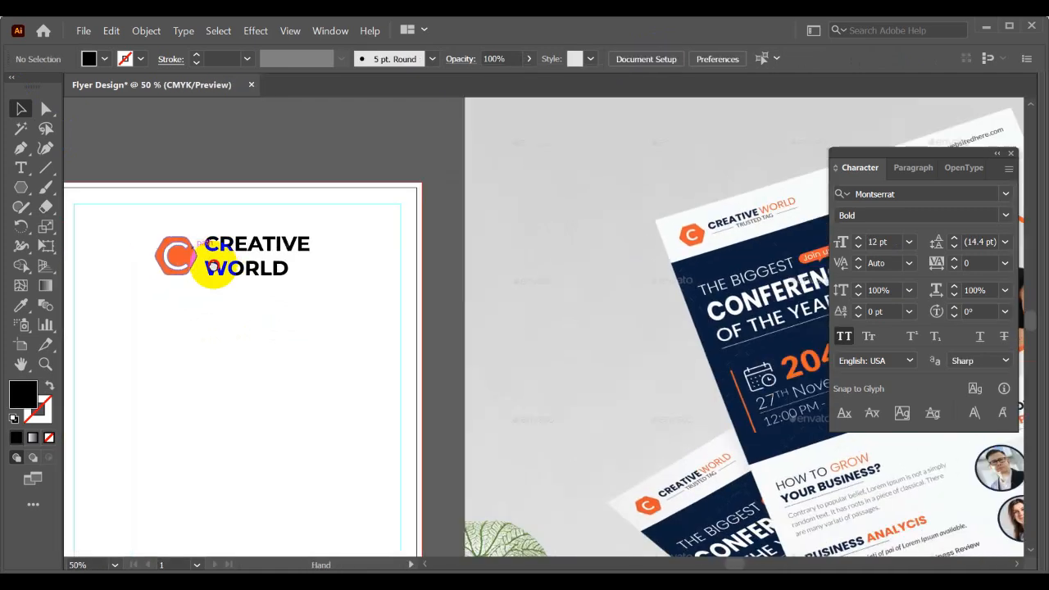
- Draw a small square swatch above the artboard and fill it with the orange sampled from the mockup logo
left_click(22, 188)
left_click(102, 188)
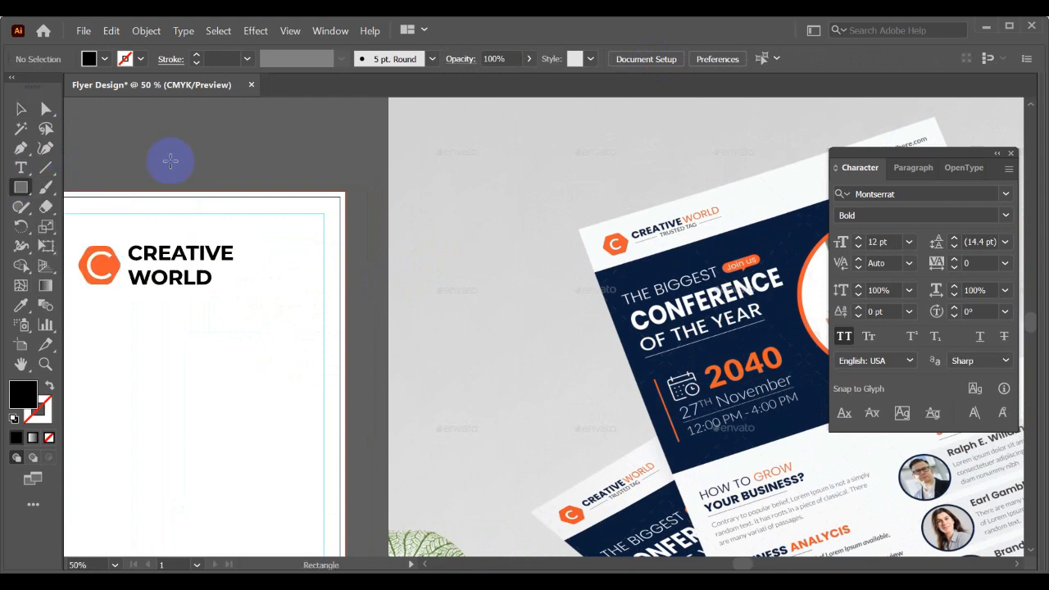
left_click_drag(231, 135, 284, 186)
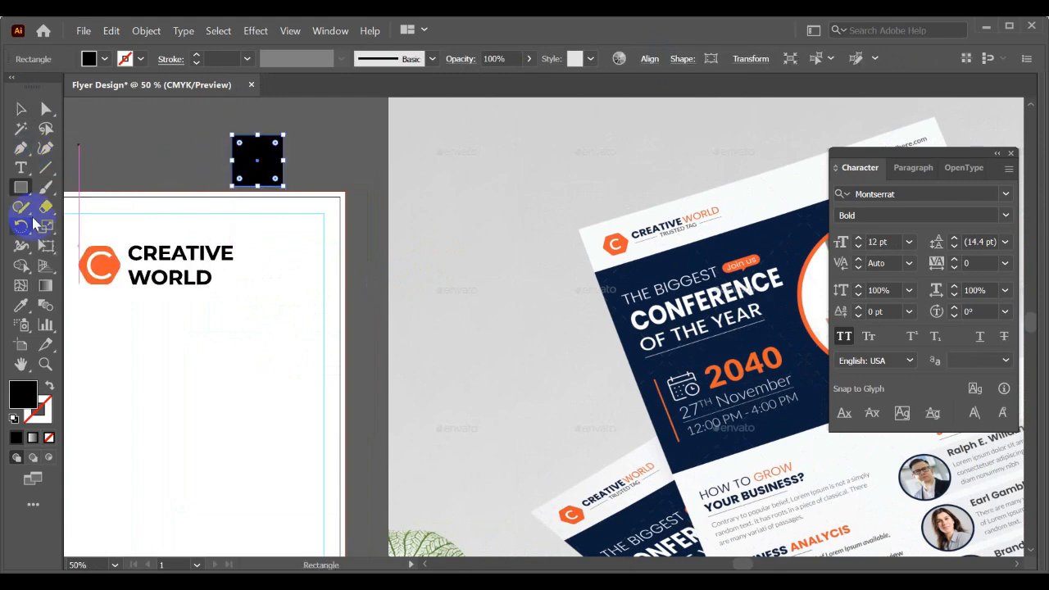
left_click(20, 305)
left_click(617, 240)
key("v")
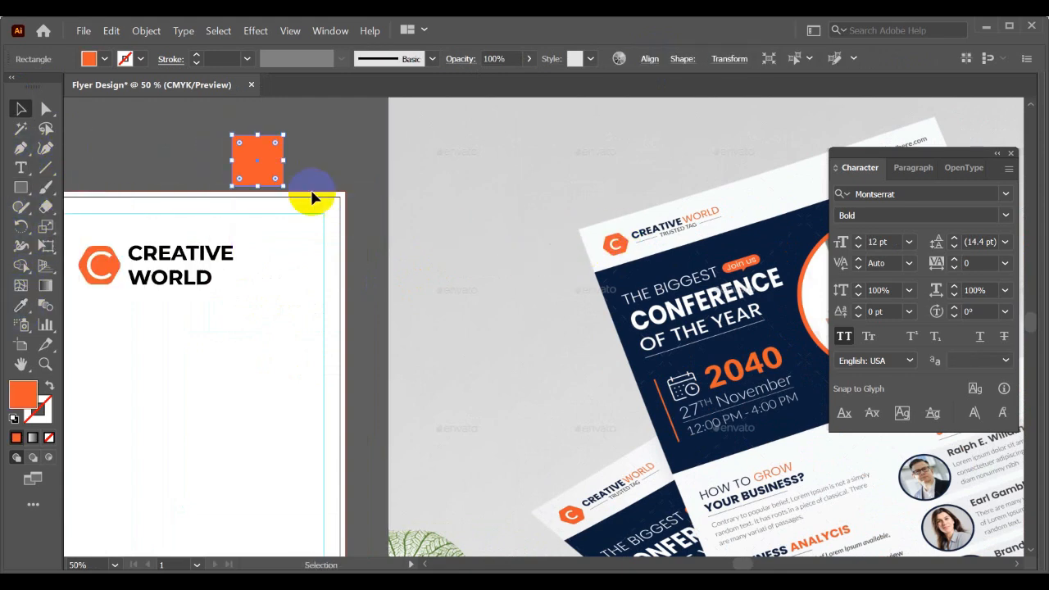
- Duplicate the orange square to its right and fill the copy with the navy blue sampled from the mockup
left_click(269, 163)
left_click_drag(284, 164, 336, 162)
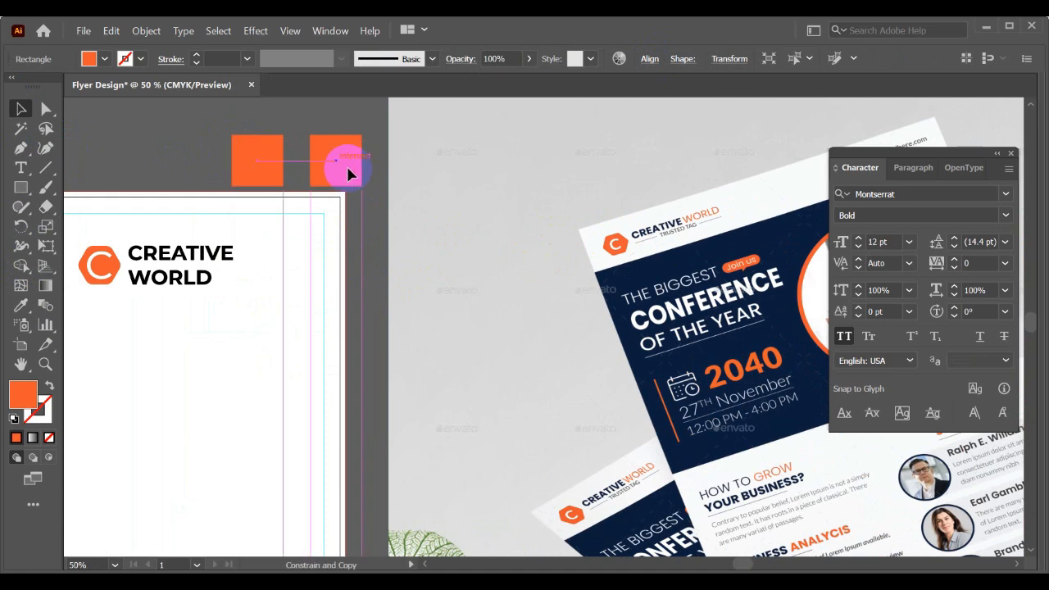
left_click(21, 305)
left_click(655, 258)
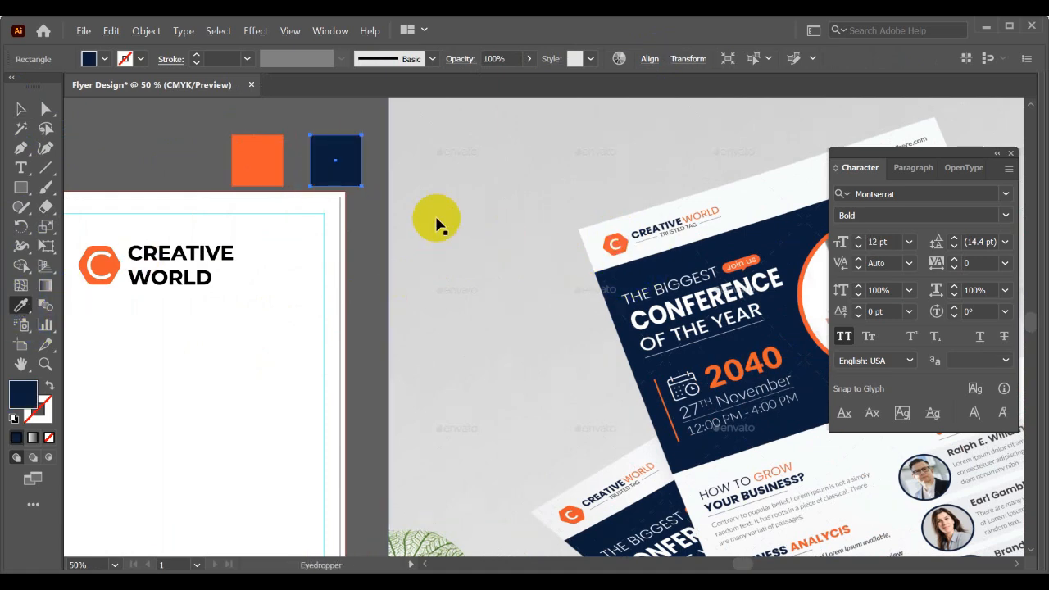
key("v")
left_click_drag(374, 206, 548, 325)
scroll(435, 229, "down", 1)
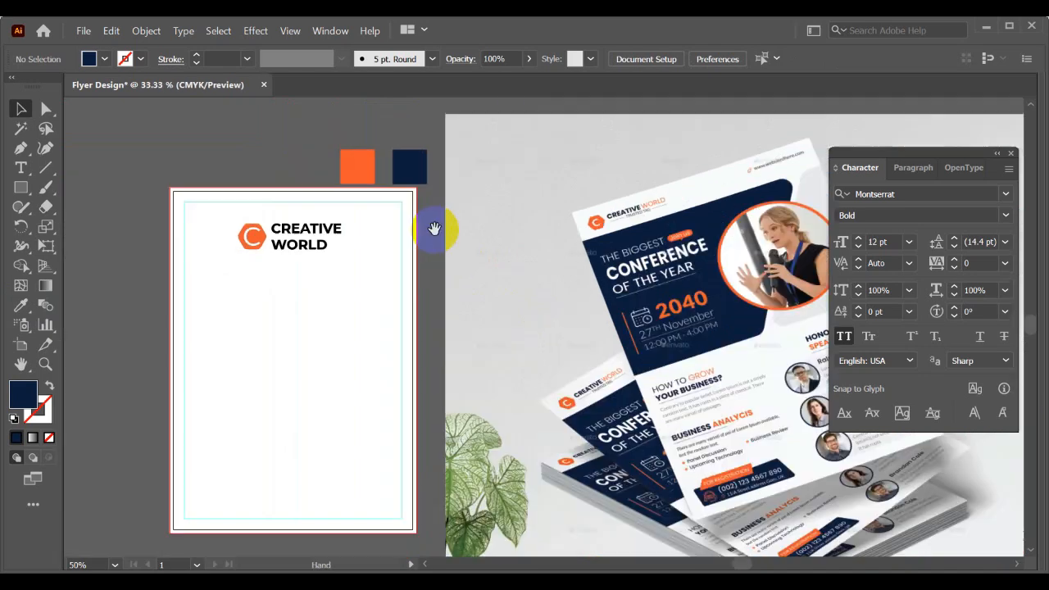
- Stack the navy swatch above the orange one, move both beside the artboard and align their horizontal centers
left_click_drag(404, 176, 352, 130)
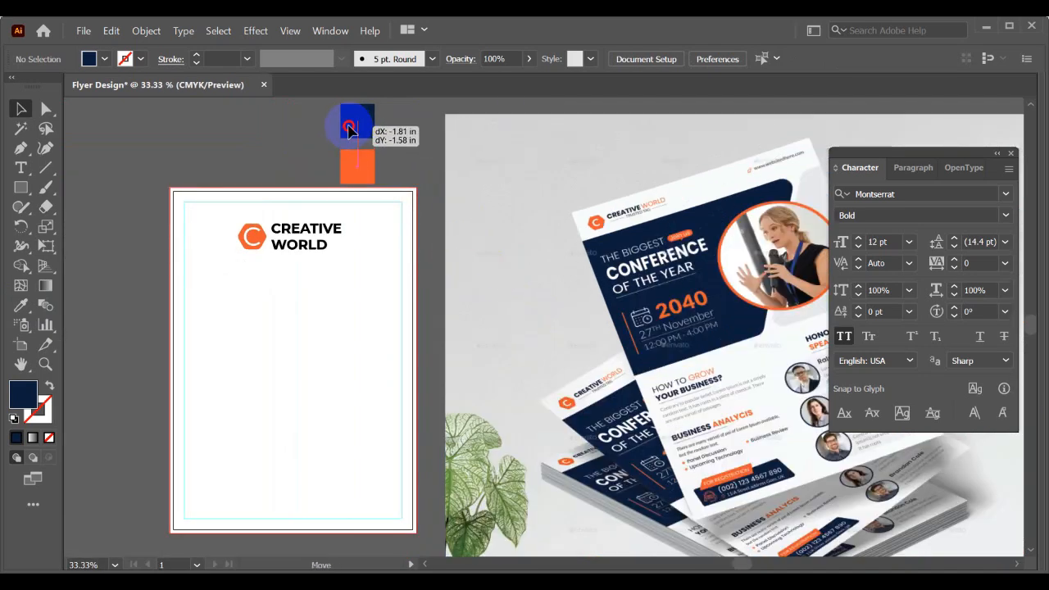
left_click(365, 166, "shift")
left_click_drag(365, 164, 178, 266)
left_click(650, 59)
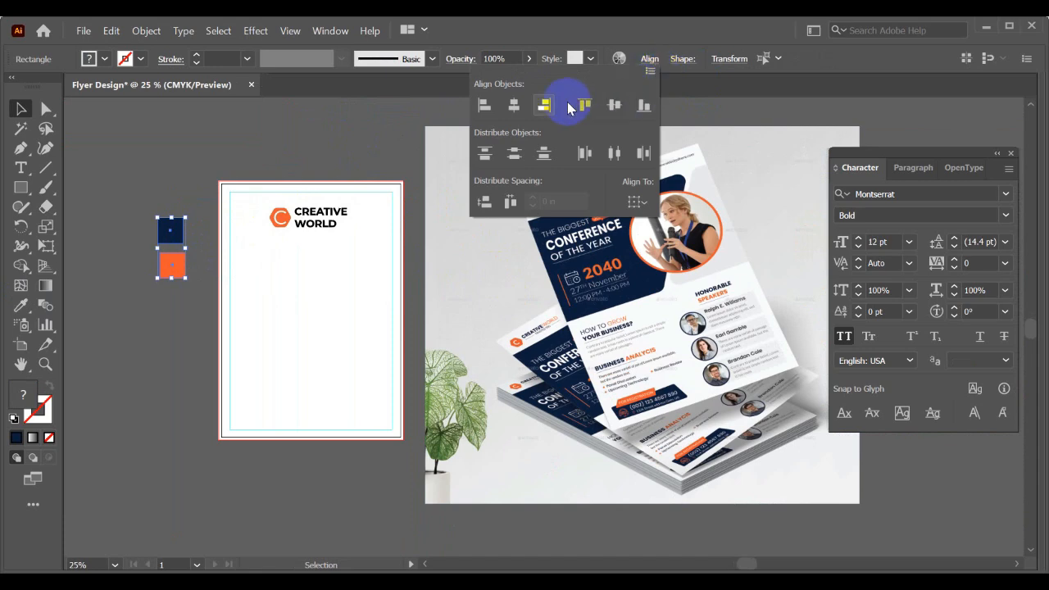
left_click(511, 106)
left_click(355, 145)
left_click(585, 183)
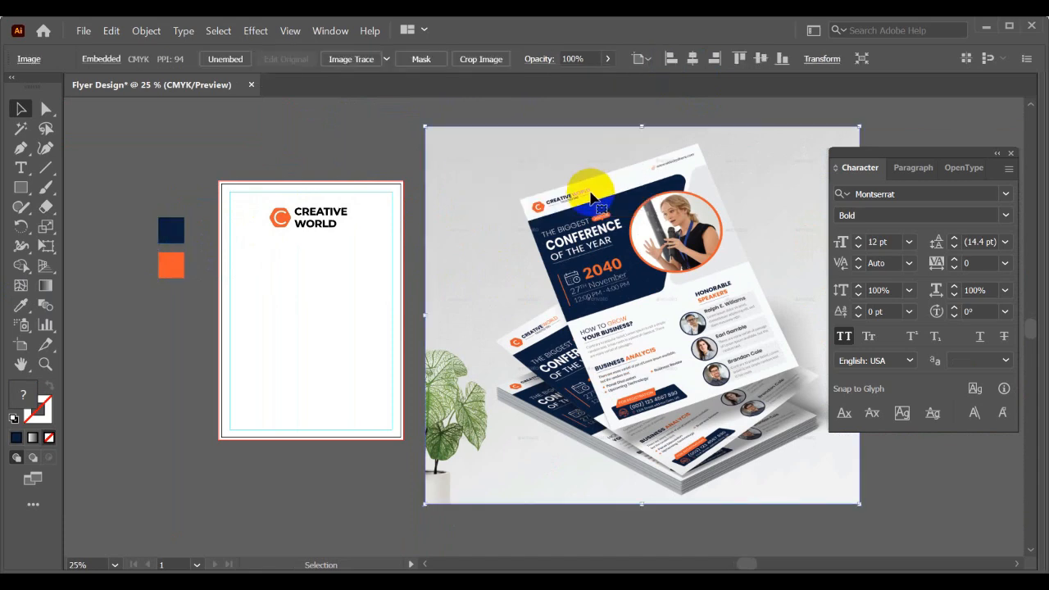
left_click(363, 137)
key("shift+Tab")
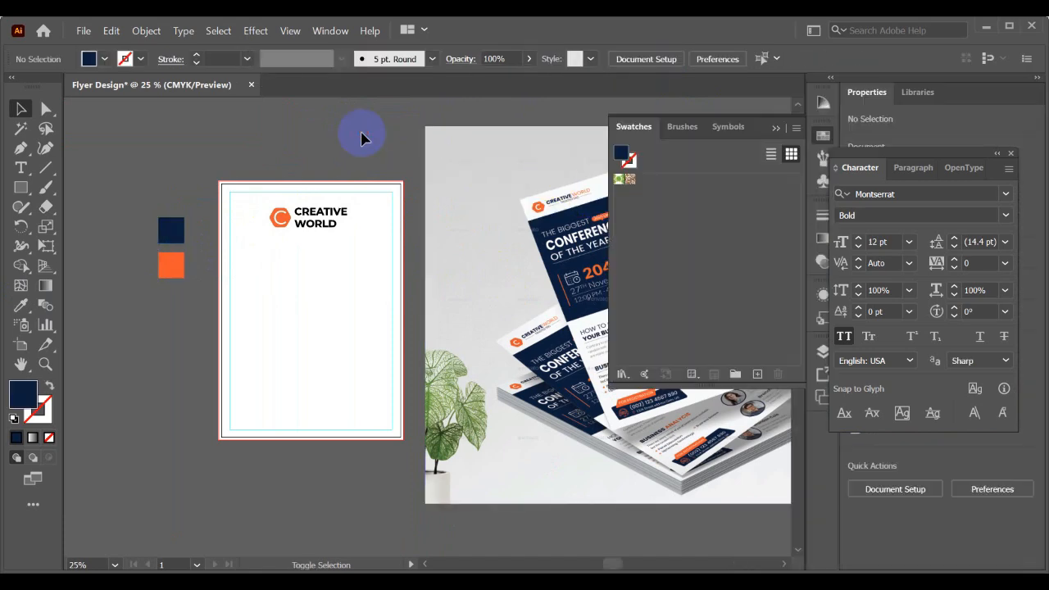
key("shift+Tab")
scroll(669, 186, "up", 1)
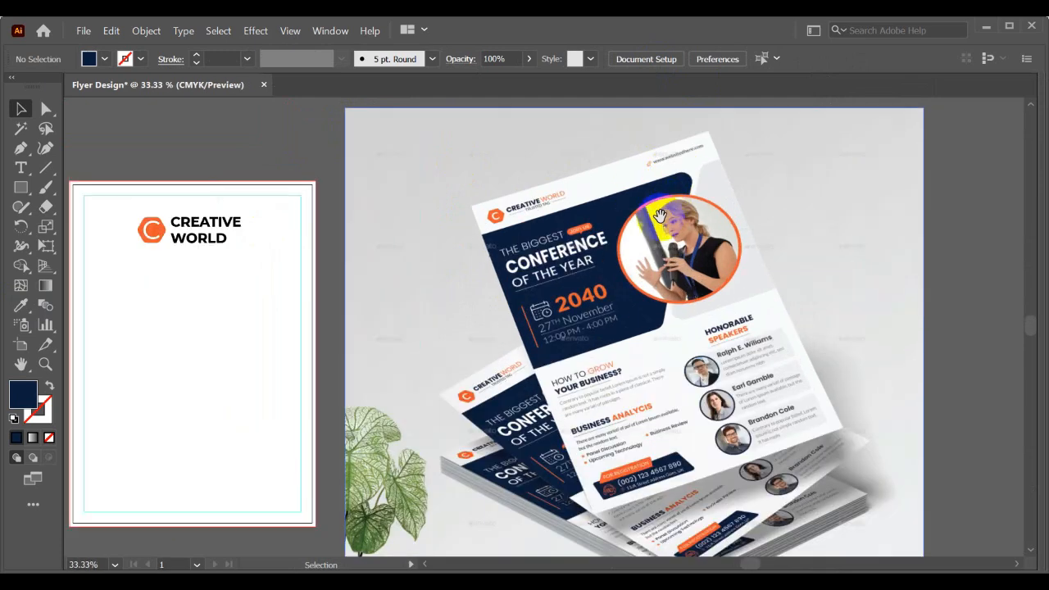
left_click_drag(655, 227, 744, 213)
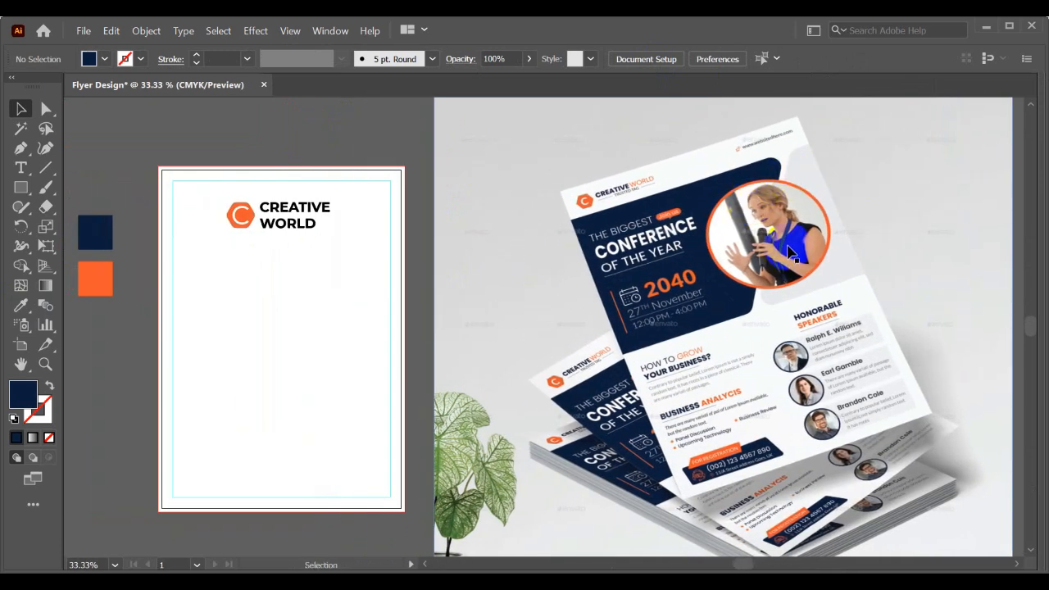
left_click_drag(725, 264, 756, 251)
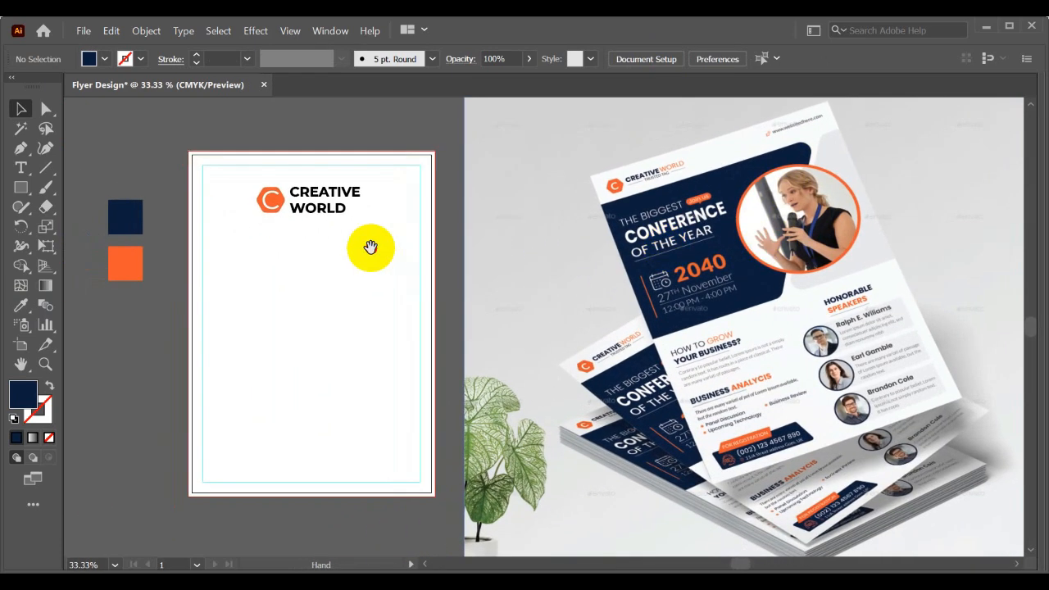
- Move the logo to the upper-left corner of the margin guides and scale it down proportionally
left_click_drag(343, 256, 375, 266)
left_click_drag(350, 223, 297, 203)
scroll(320, 203, "up", 2)
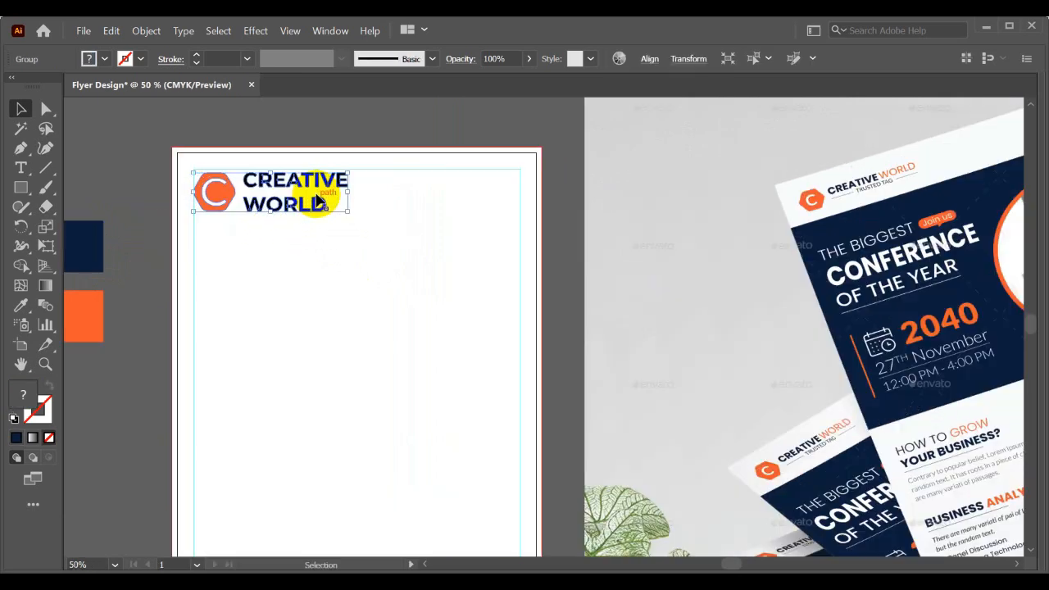
left_click_drag(359, 216, 249, 177)
left_click(310, 219)
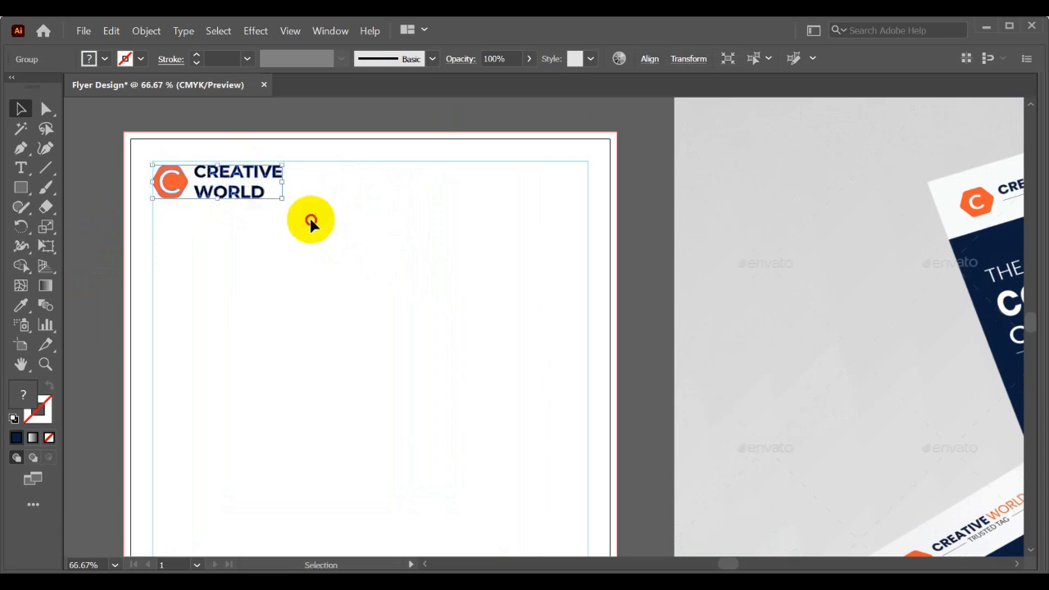
scroll(273, 188, "down", 2)
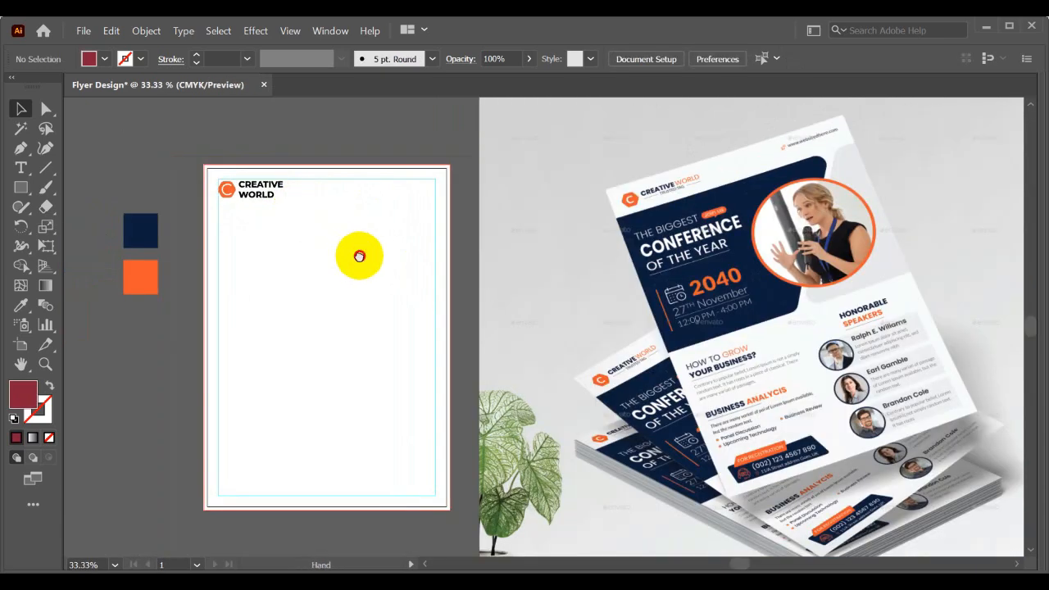
left_click_drag(359, 253, 379, 247)
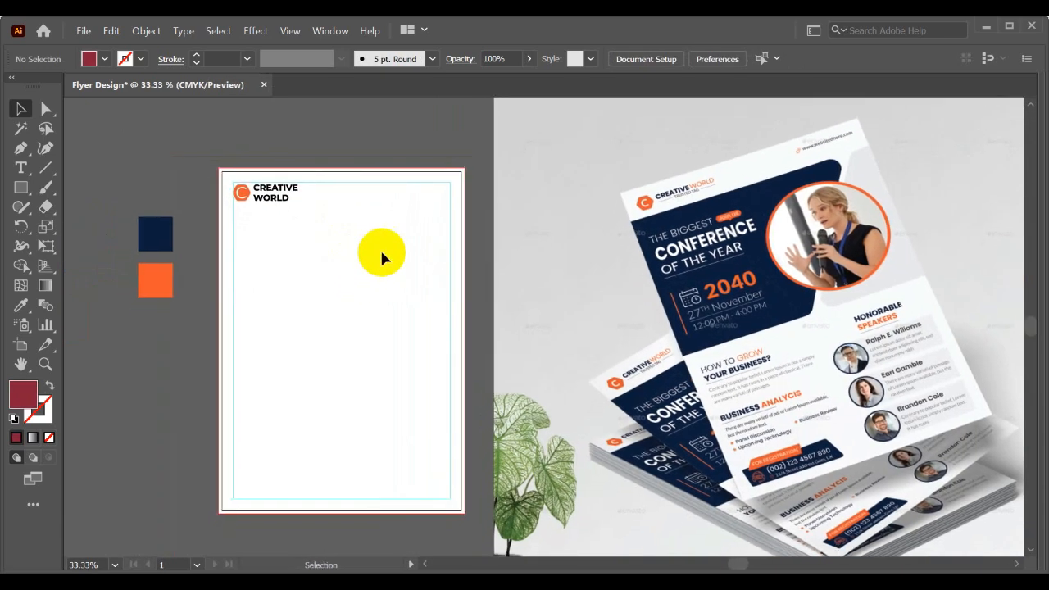
- Draw a tall rectangle in the middle of the flyer and fill it with the navy sampled from the mockup
left_click(22, 188)
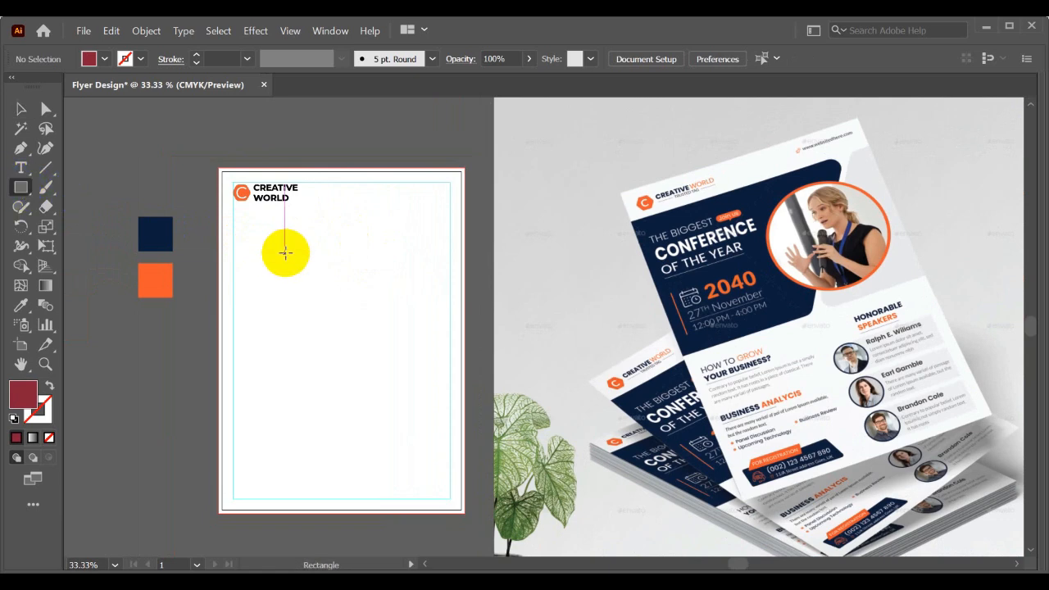
left_click_drag(288, 244, 368, 382)
left_click(20, 304)
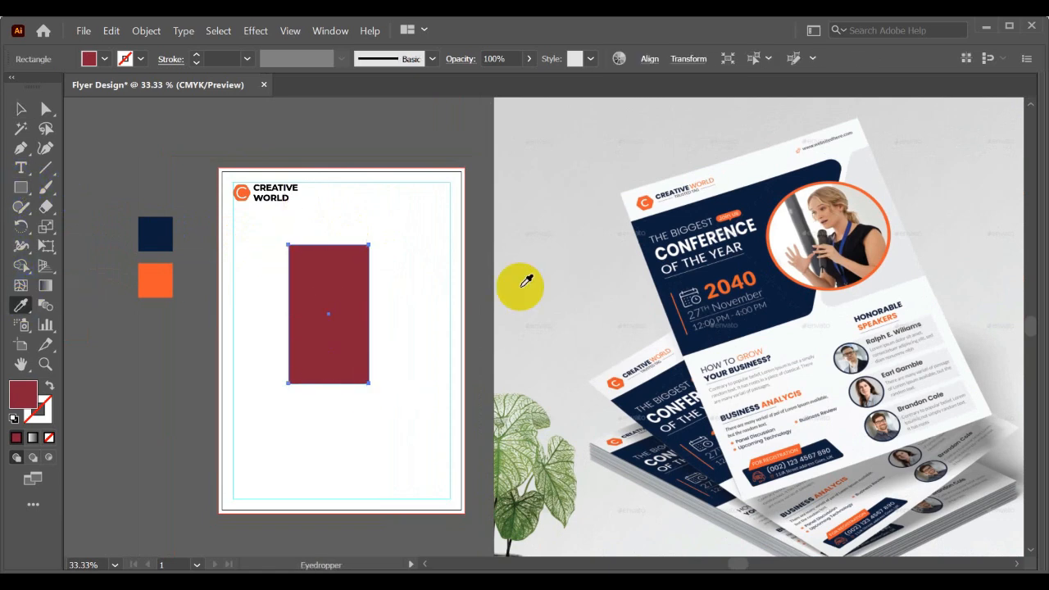
left_click(762, 187)
left_click(18, 110)
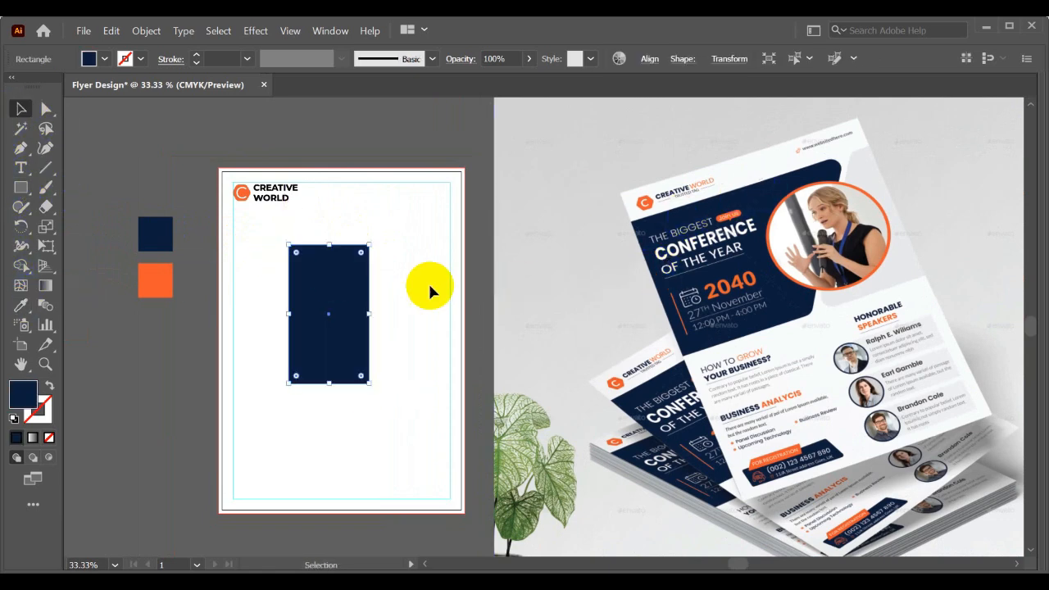
- Align the navy rectangle to the artboard's left edge and move it onto the bleed line just below the logo
left_click(648, 60)
left_click(500, 105)
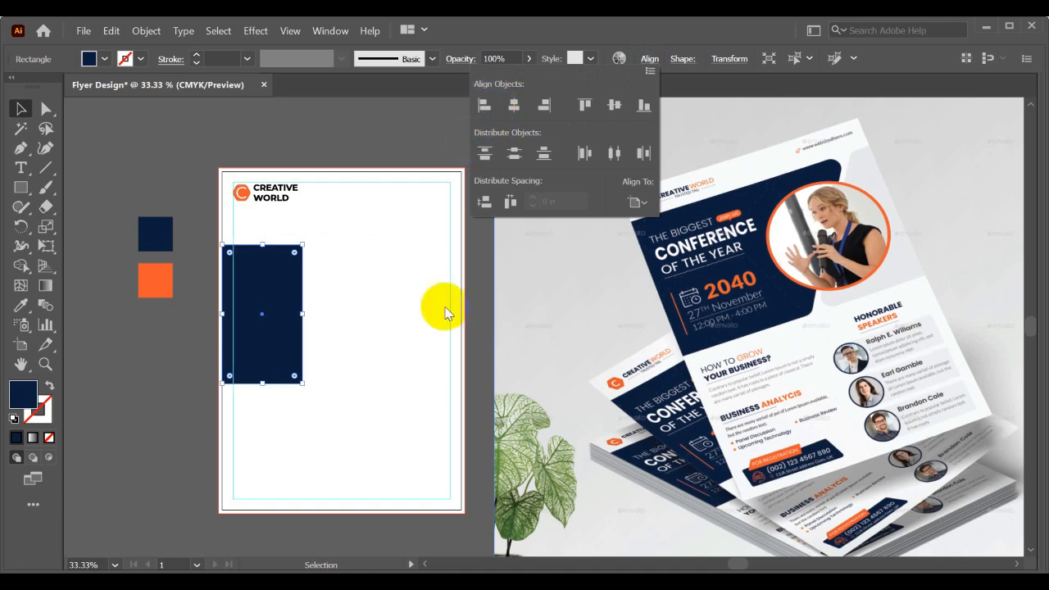
left_click(253, 298)
scroll(253, 287, "up", 2)
left_click_drag(254, 277, 352, 300)
scroll(352, 300, "down", 1)
left_click(425, 322)
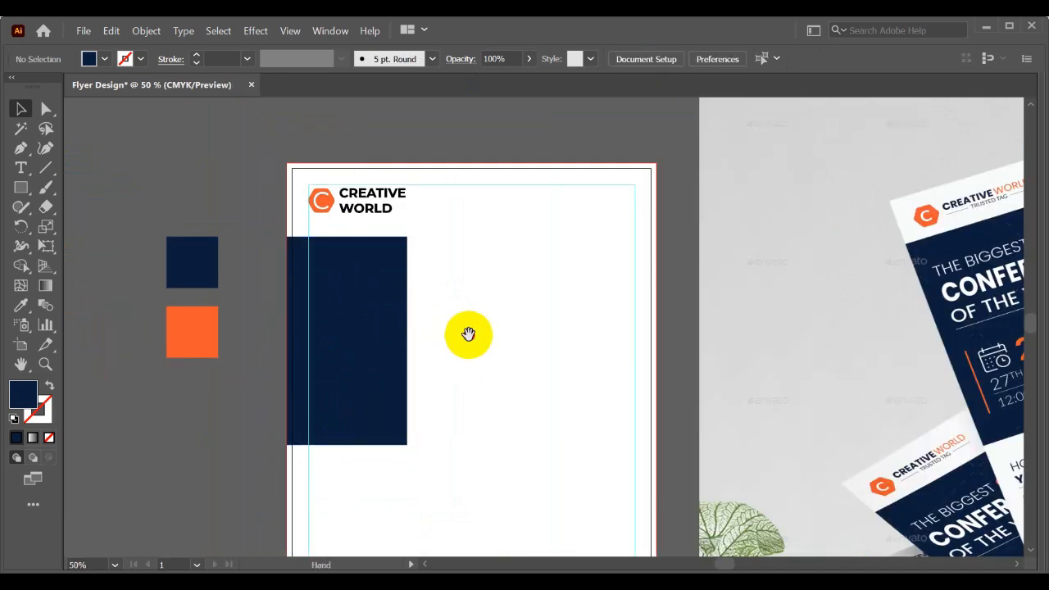
- Widen the navy rectangle to about three quarters of the flyer's width and raise its lower edge slightly
left_click_drag(468, 334, 416, 292)
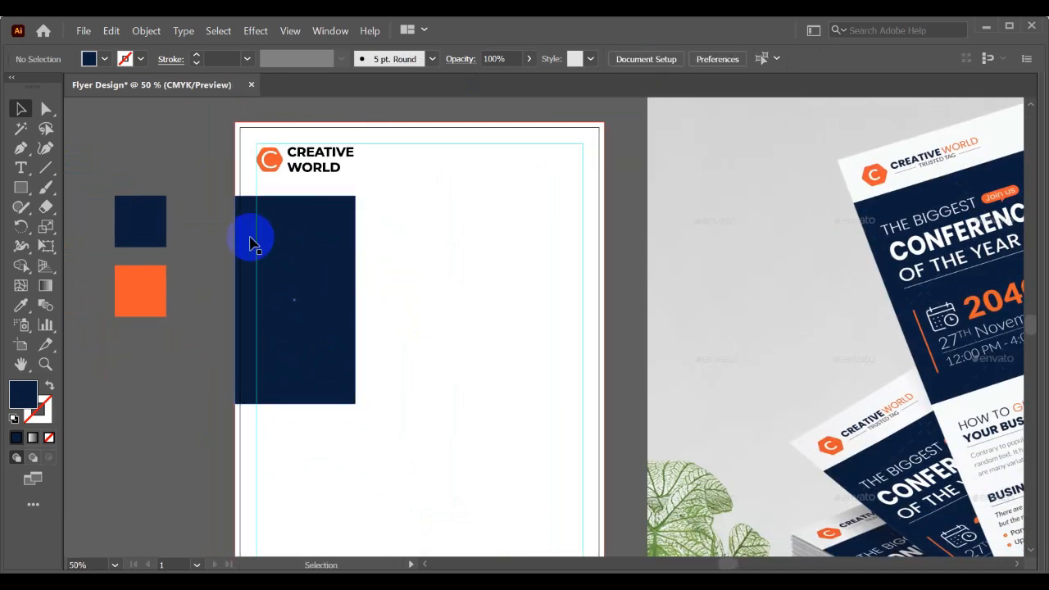
left_click(352, 298)
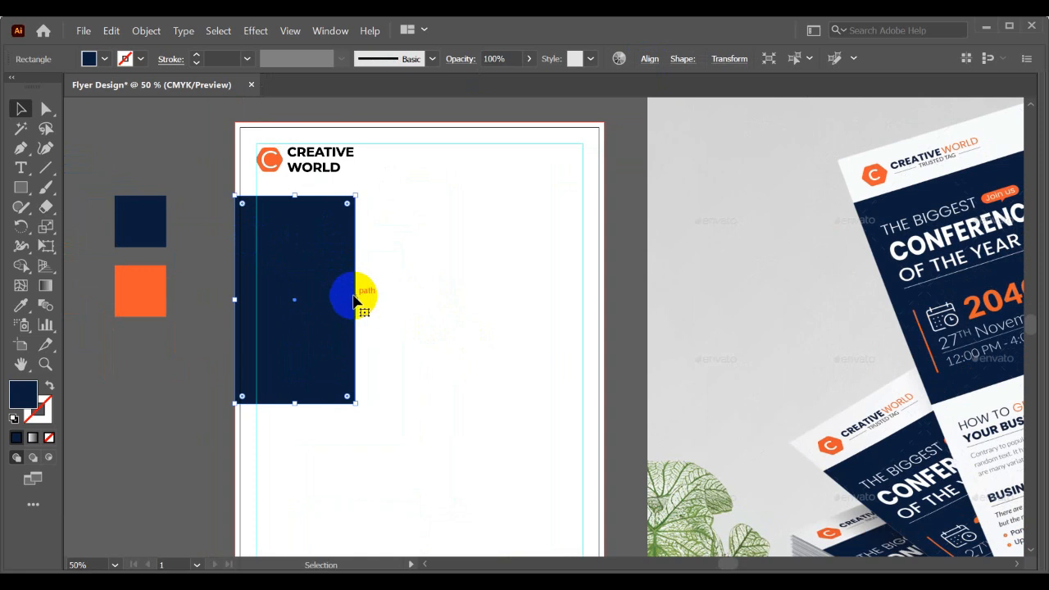
left_click_drag(357, 298, 501, 298)
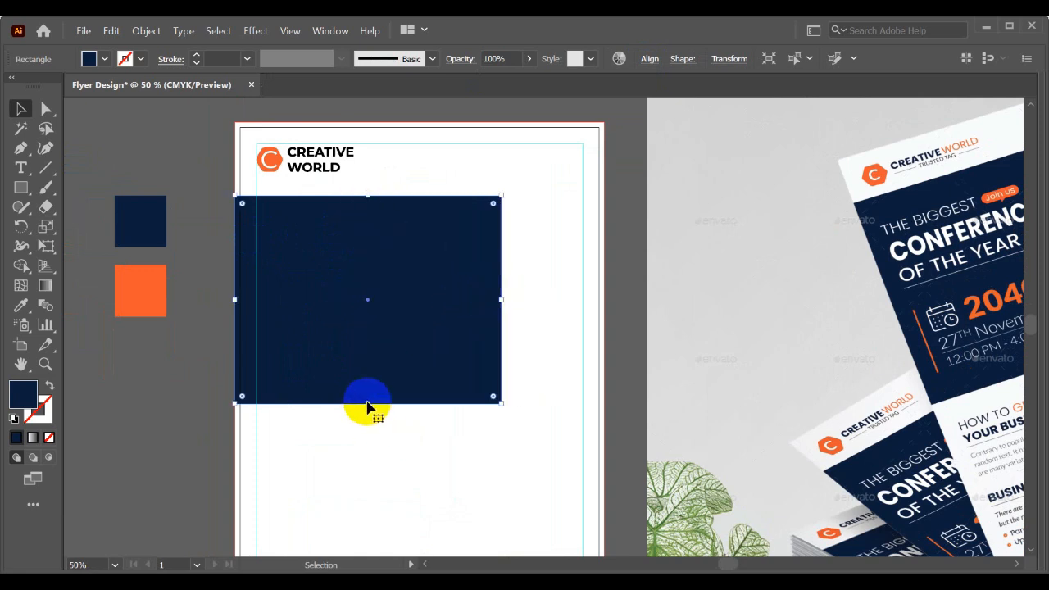
left_click_drag(367, 403, 368, 383)
scroll(382, 394, "down", 1)
left_click(402, 412)
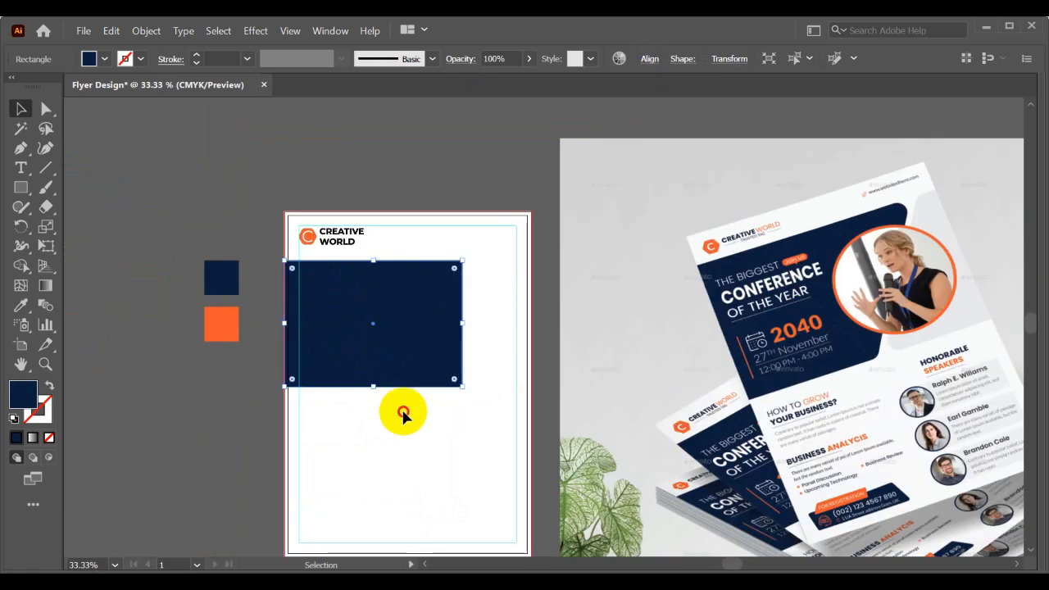
left_click(427, 355)
left_click_drag(431, 322, 362, 300)
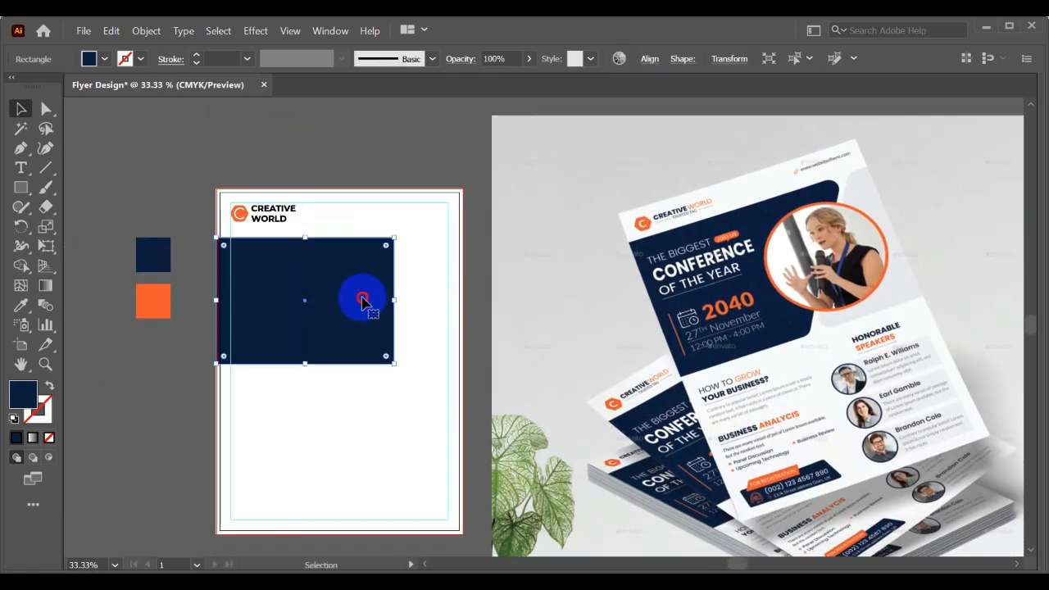
left_click_drag(308, 366, 304, 357)
left_click(318, 372)
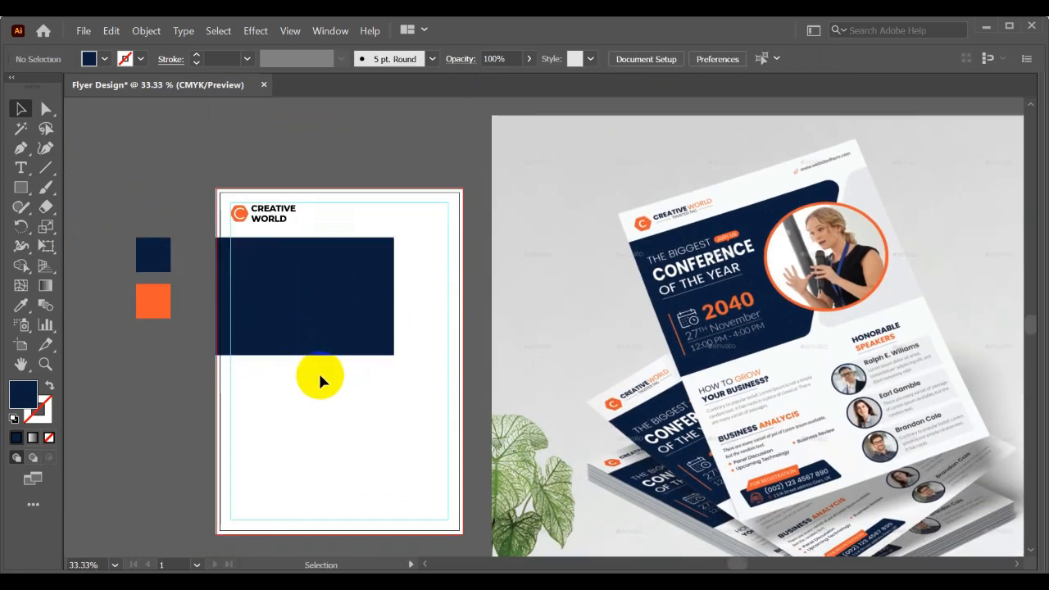
- Move the navy rectangle's upper-right anchor inward and down so its top and right sides slant
scroll(396, 363, "up", 1)
left_click_drag(412, 360, 405, 370)
scroll(409, 353, "down", 1)
left_click_drag(418, 333, 343, 335)
left_click(258, 319)
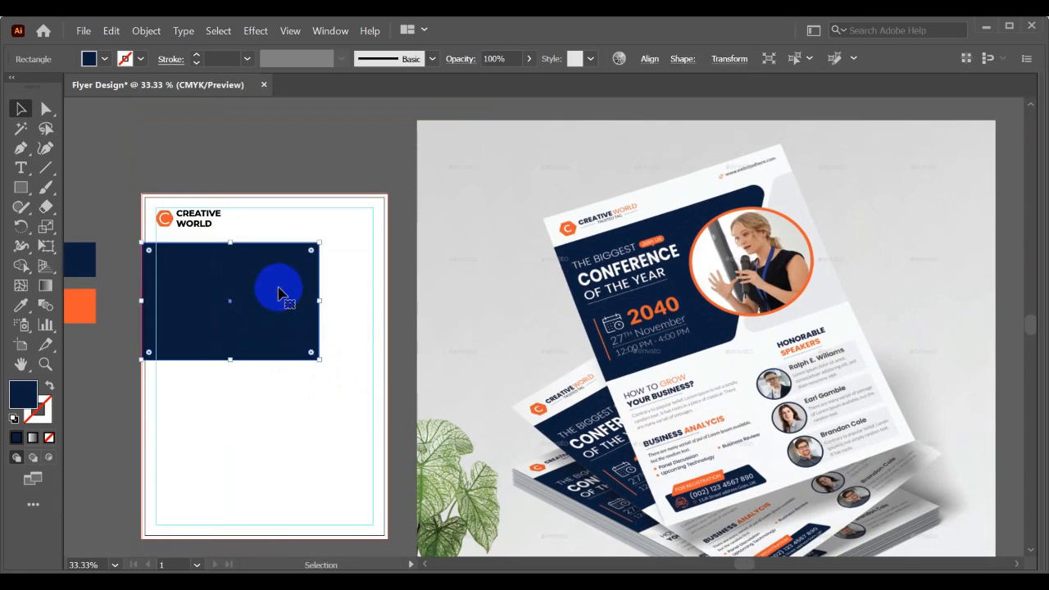
left_click(47, 111)
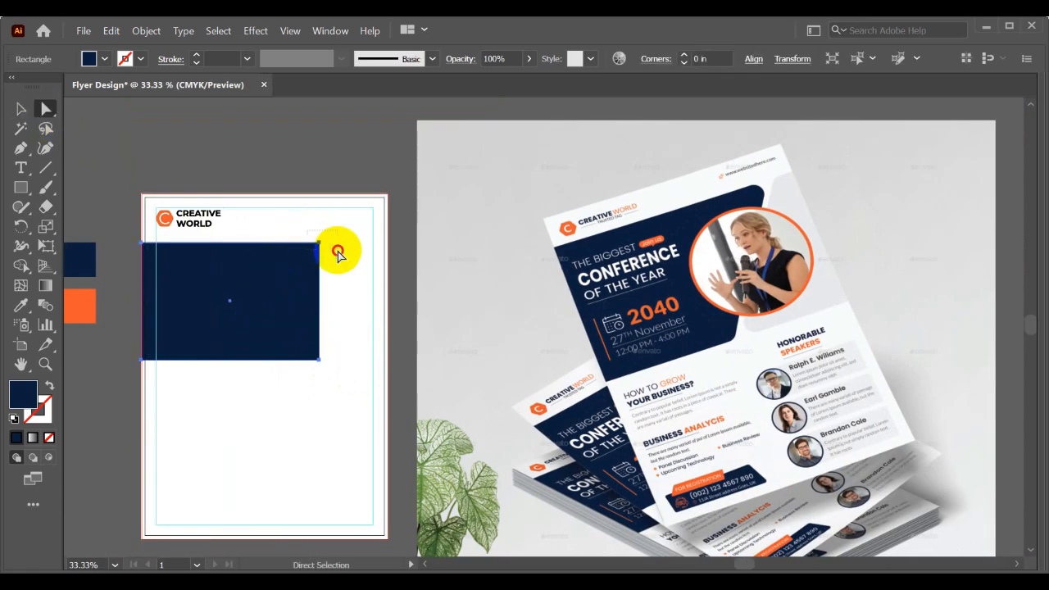
left_click(319, 244)
mouse_move(319, 244)
left_mouse_down()
mouse_move(270, 271)
mouse_move(356, 284)
left_mouse_up()
left_click(36, 85)
left_click(25, 109)
left_click(378, 314)
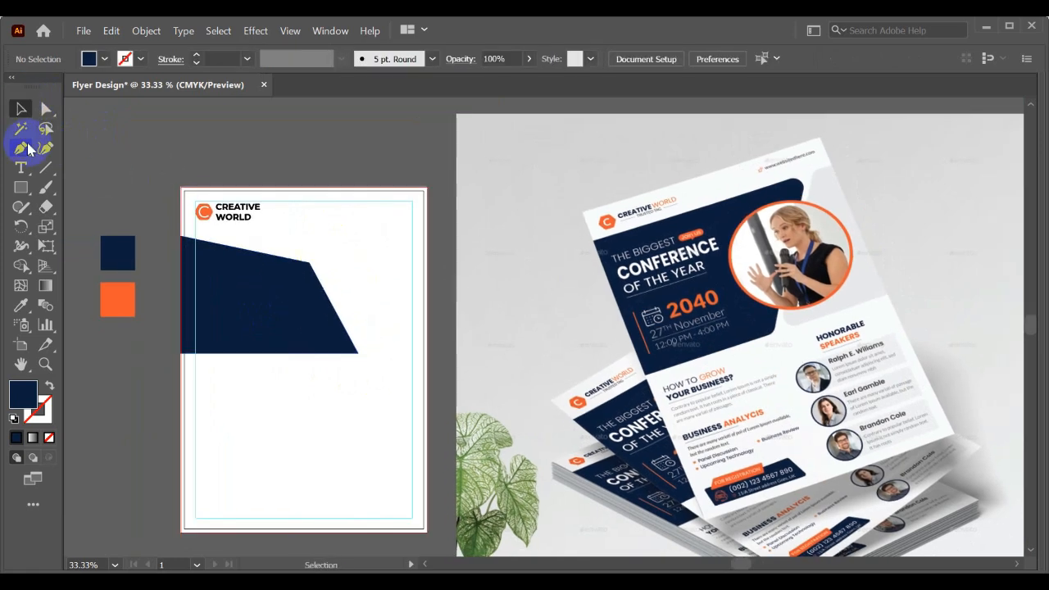
- Draw a circle centered on the navy shape's upper-right corner and fill it with the orange swatch color
left_click_drag(29, 199, 70, 233)
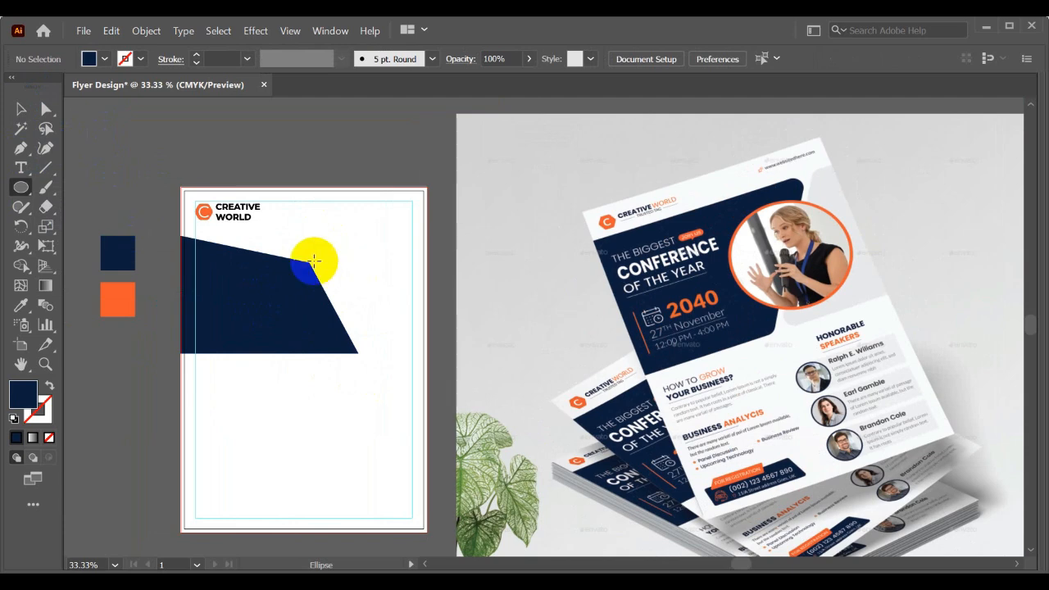
left_click_drag(310, 261, 342, 307)
key("v")
left_click(381, 275)
left_click_drag(381, 273, 417, 281)
left_click(345, 246)
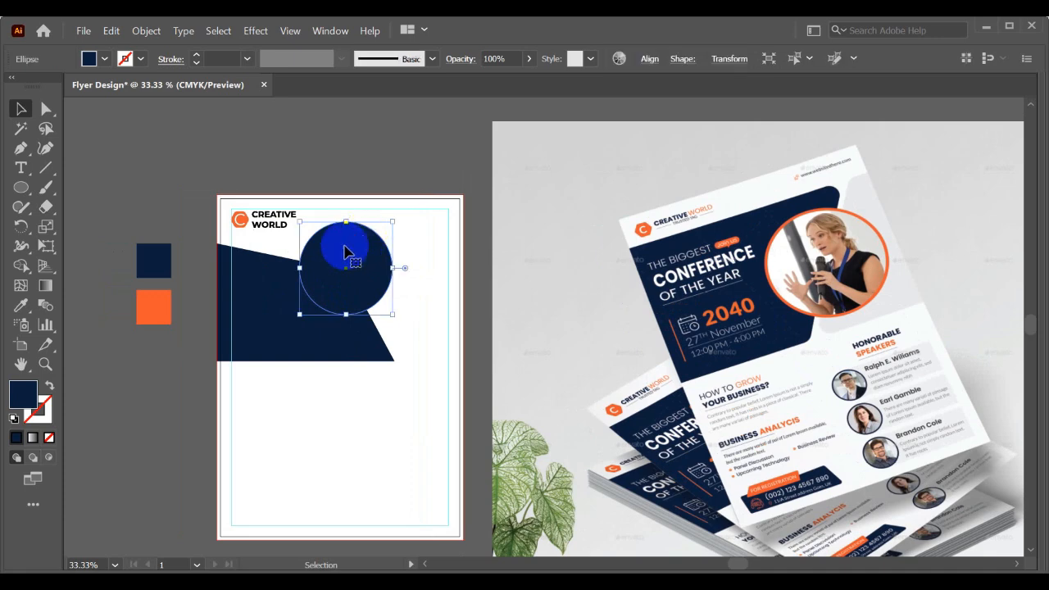
left_click(21, 305)
left_click(159, 304)
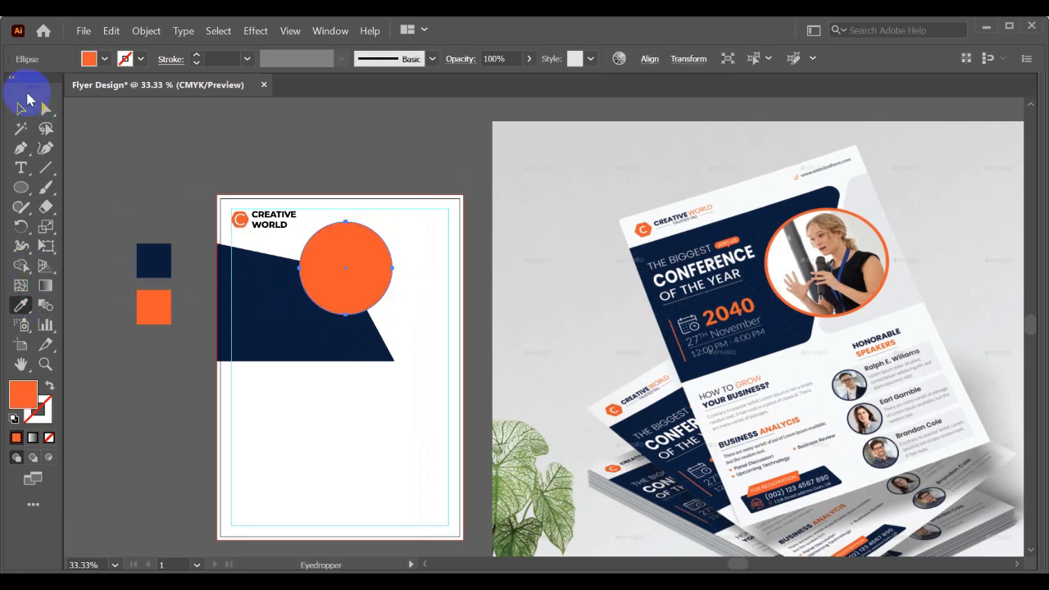
left_click(20, 108)
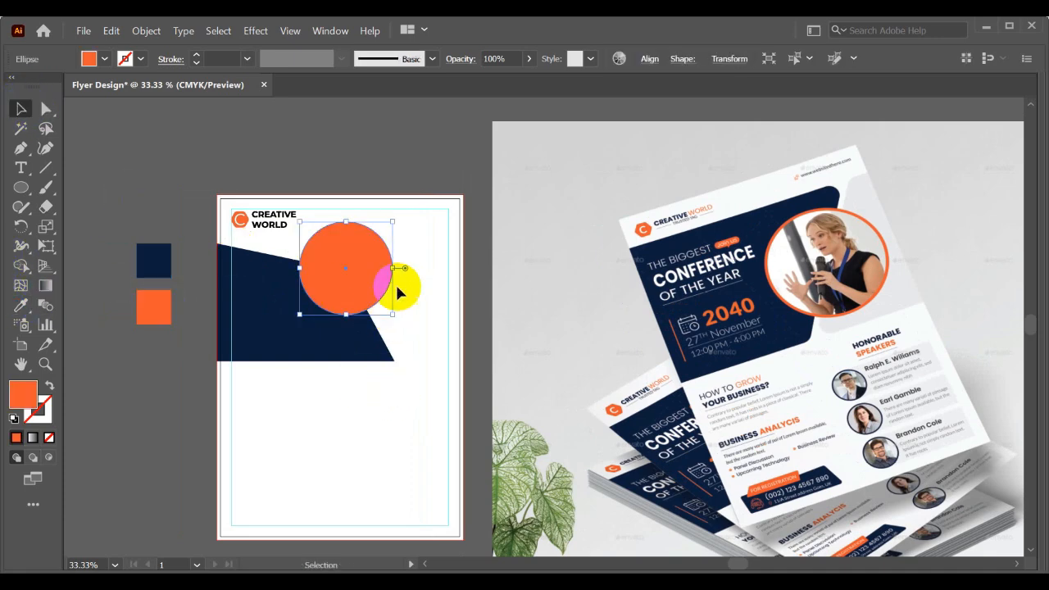
- Place a copy of the orange circle behind it, enlarge the copy slightly from its center and fill it with dark gray
left_click_drag(390, 220, 396, 216)
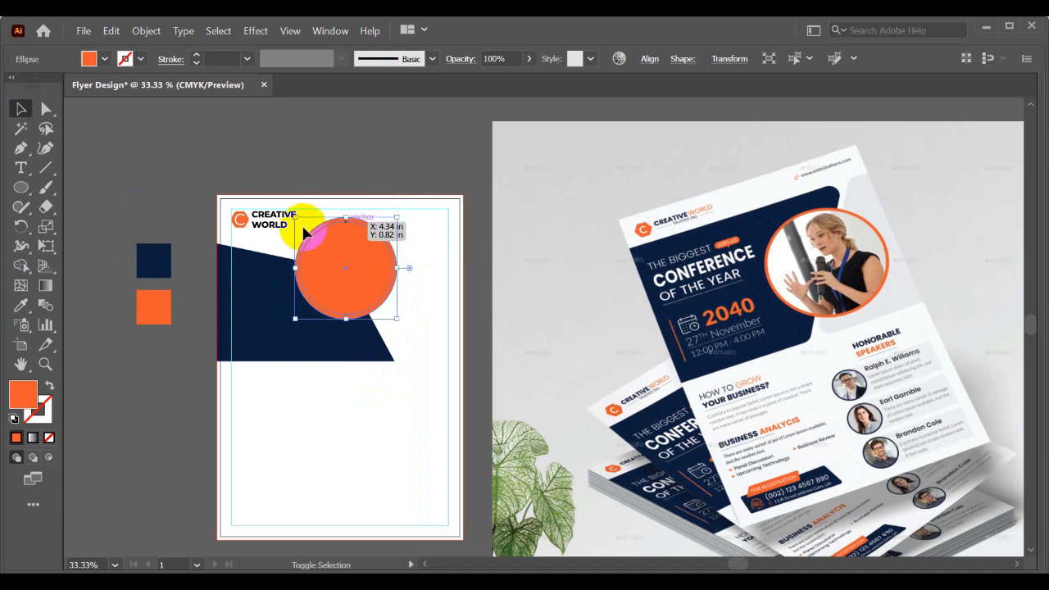
left_click(20, 304)
left_click(134, 215)
key("v")
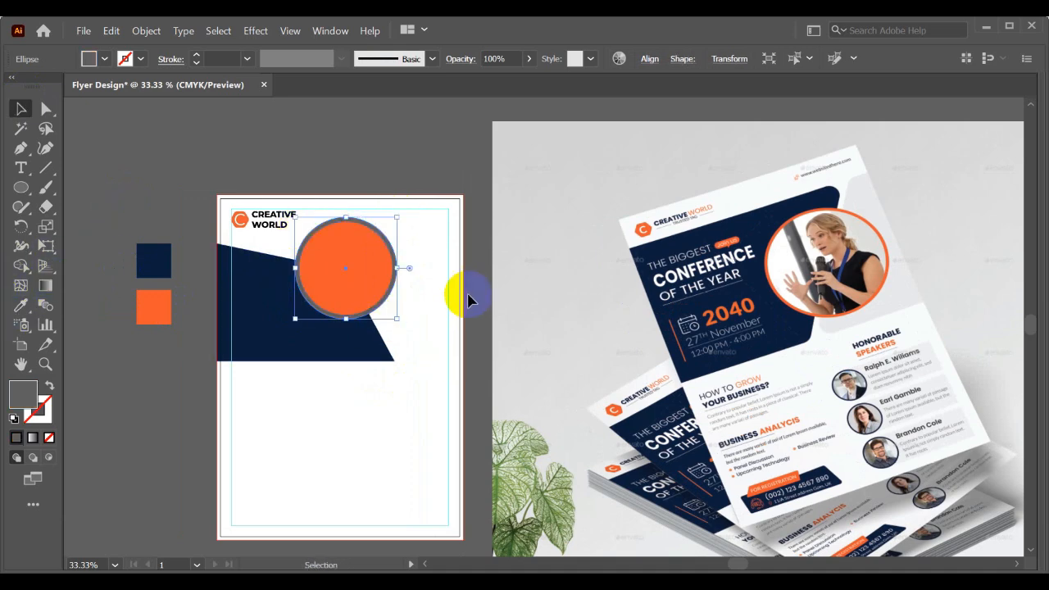
left_click(424, 277)
scroll(422, 272, "up", 1)
left_click_drag(405, 286, 512, 307)
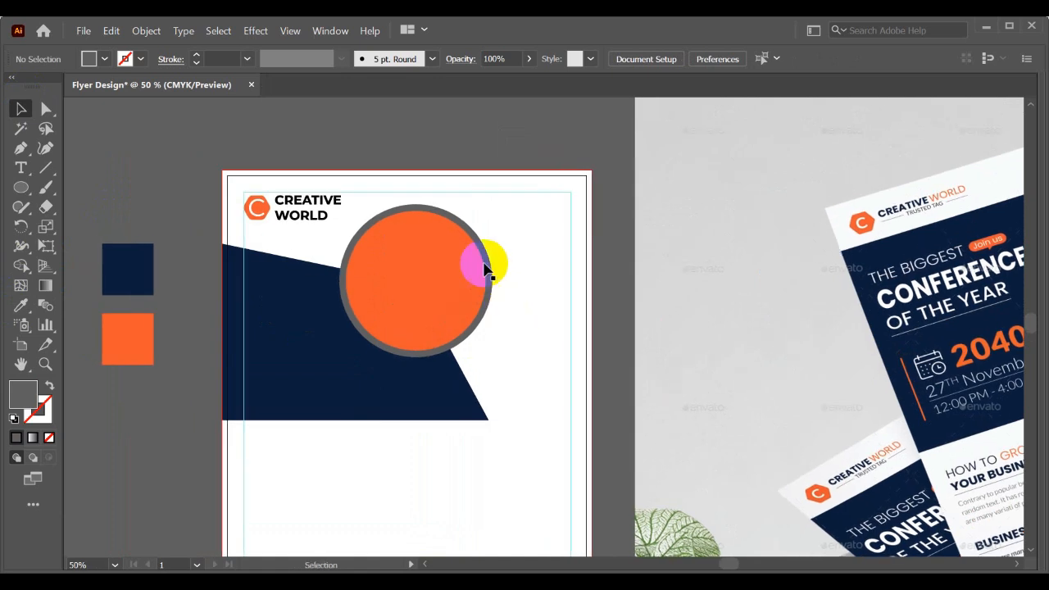
- Cut the gray circle out of the navy shape with Shape Builder, keeping the orange circle intact
left_click(410, 211)
left_click(269, 305, "shift")
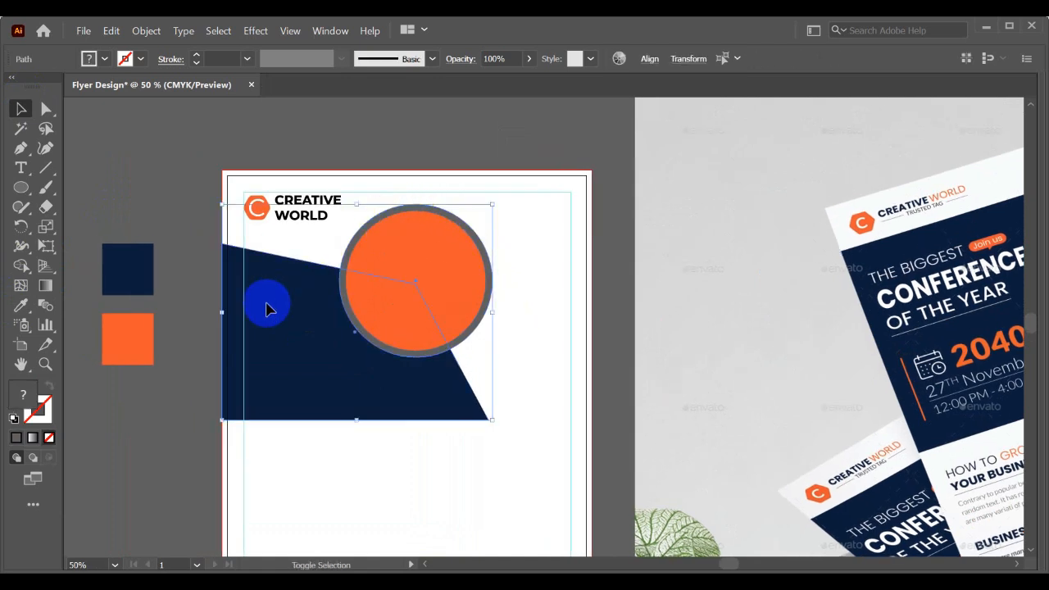
left_click(21, 266)
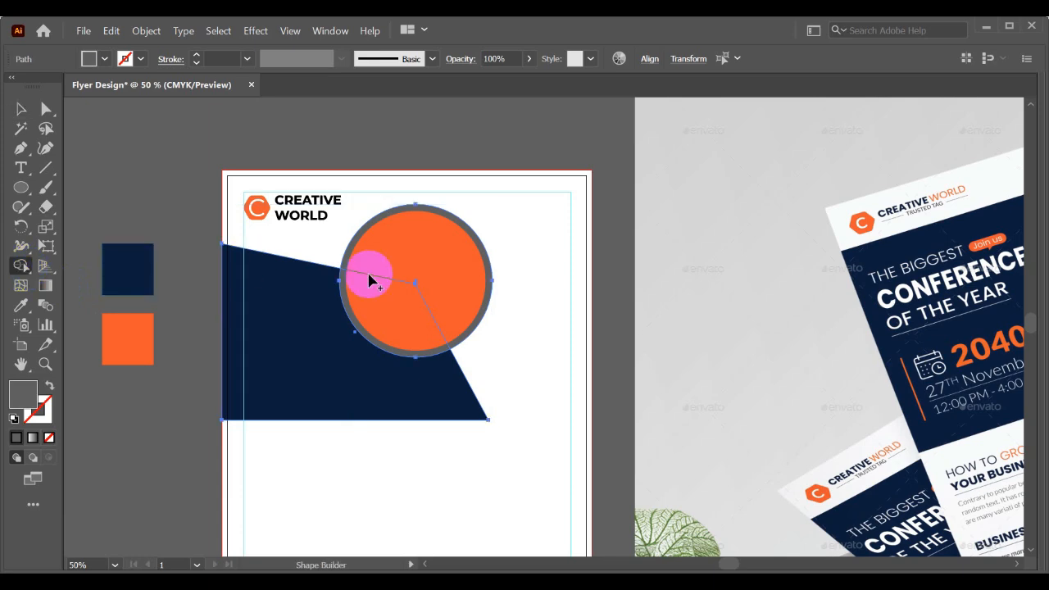
mouse_move(368, 281)
left_mouse_down()
mouse_move(391, 293)
mouse_move(389, 305)
mouse_move(437, 248)
left_mouse_up()
key("v")
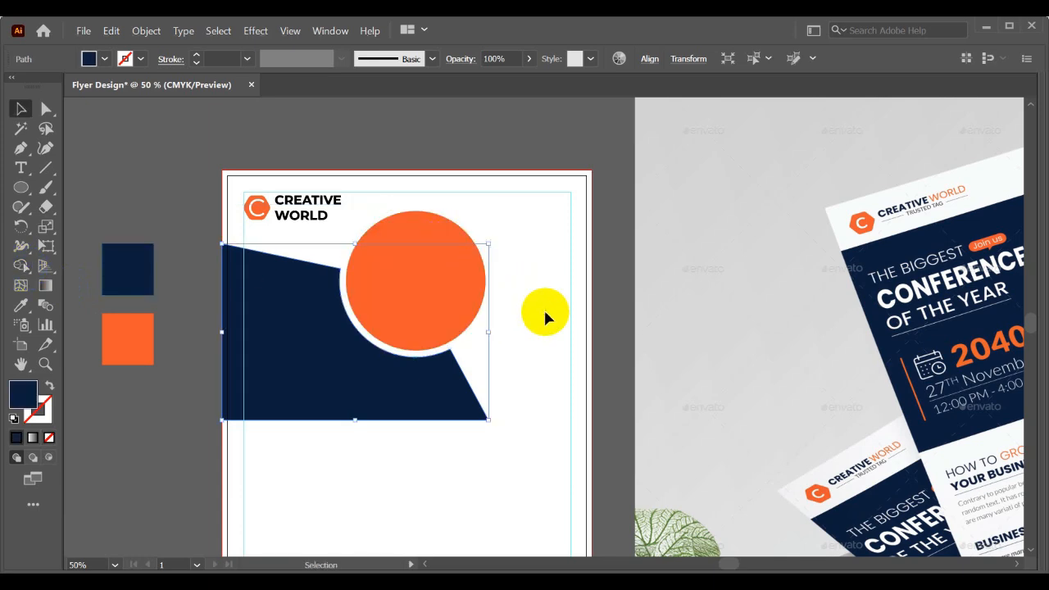
- Round the navy shape's two corners beside the circle cutout and its lower-right corner with a radius of about 0.24 in
left_click(542, 308)
key("ctrl+minus")
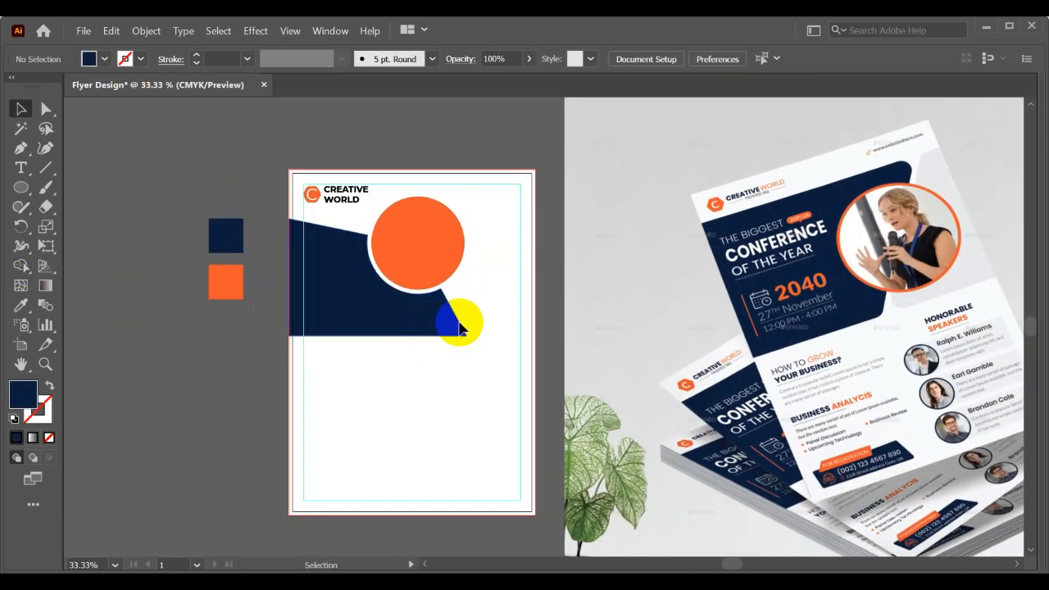
scroll(484, 316, "up", 1)
scroll(520, 303, "down", 1)
left_click_drag(520, 301, 494, 324)
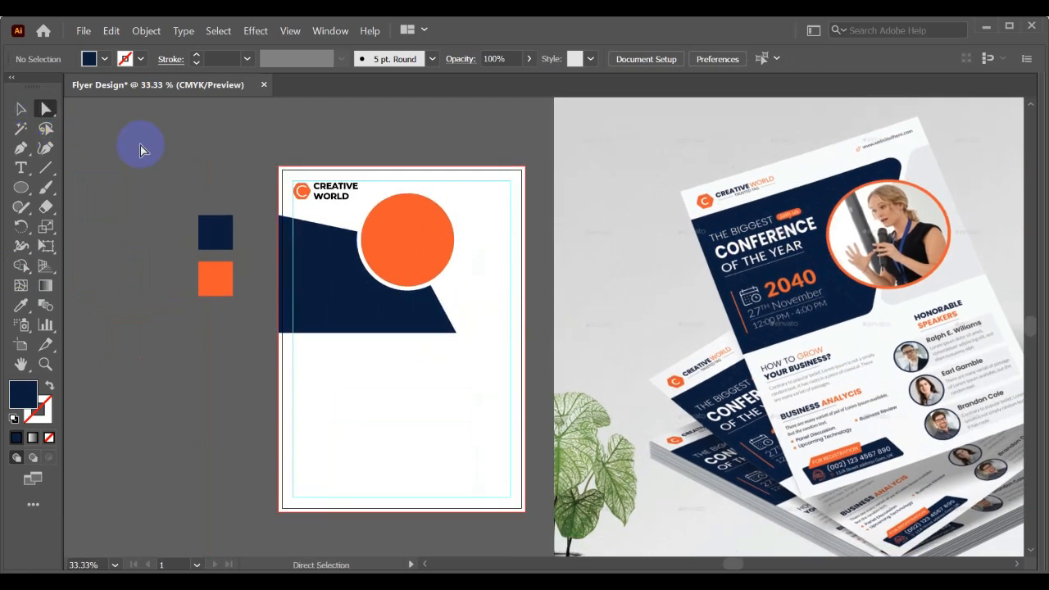
scroll(357, 236, "up", 1)
left_click(355, 236)
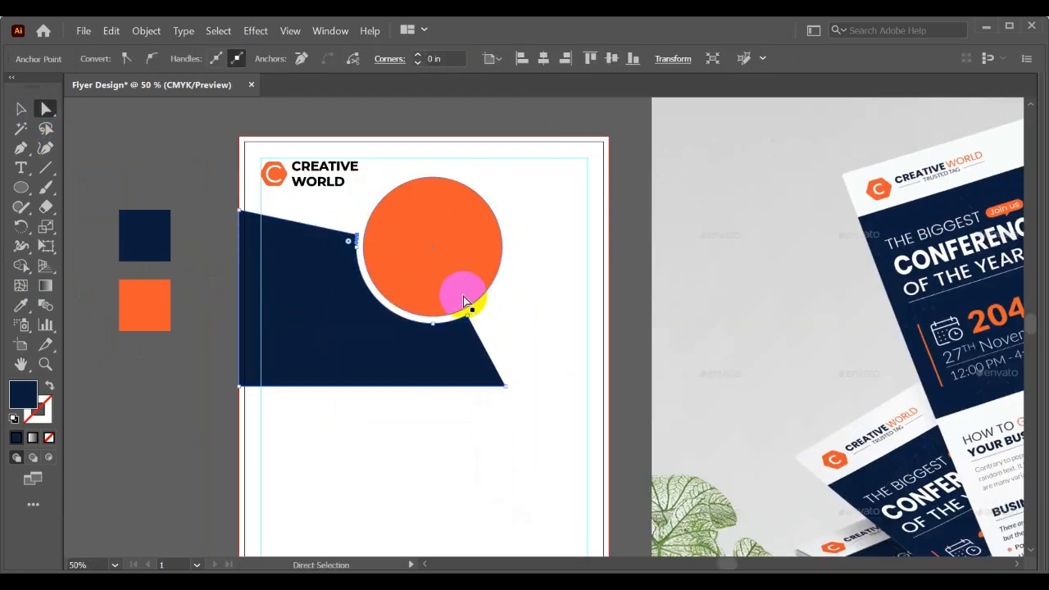
left_click(465, 322, "shift")
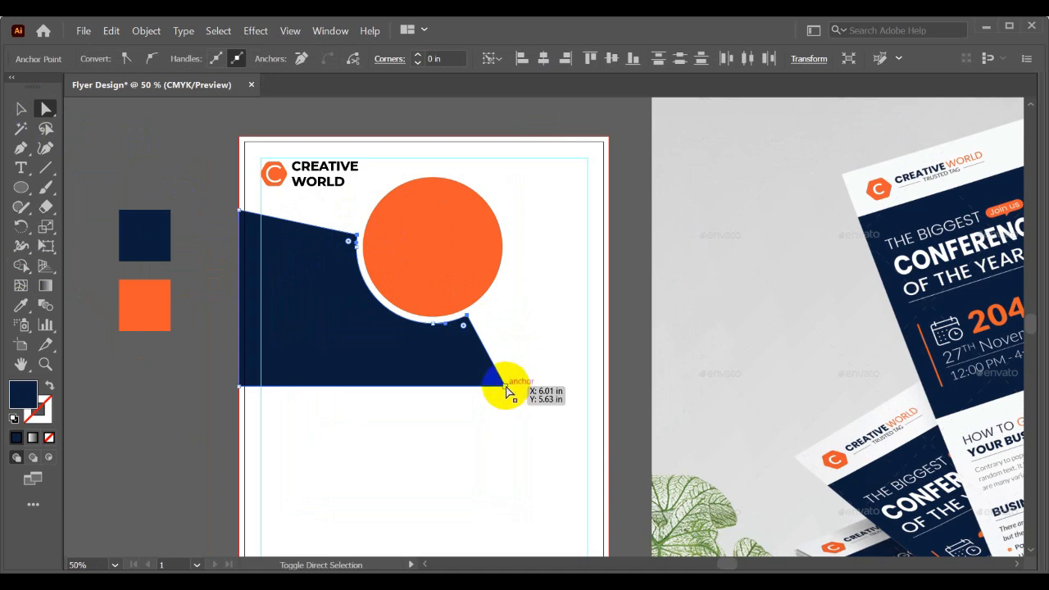
left_click(506, 387, "shift")
left_click_drag(465, 331, 458, 330)
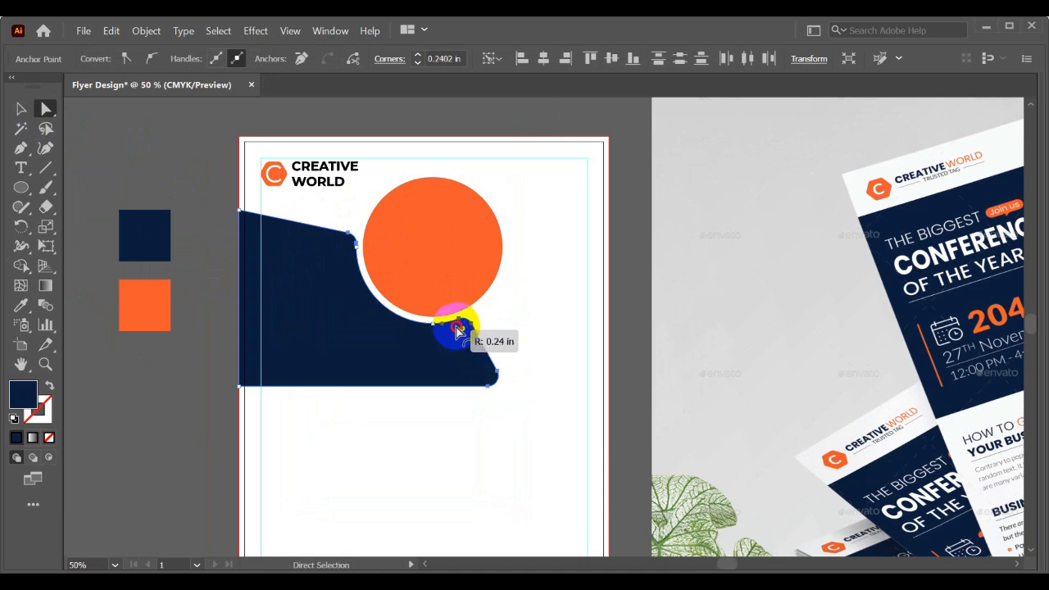
key("v")
left_click(546, 312)
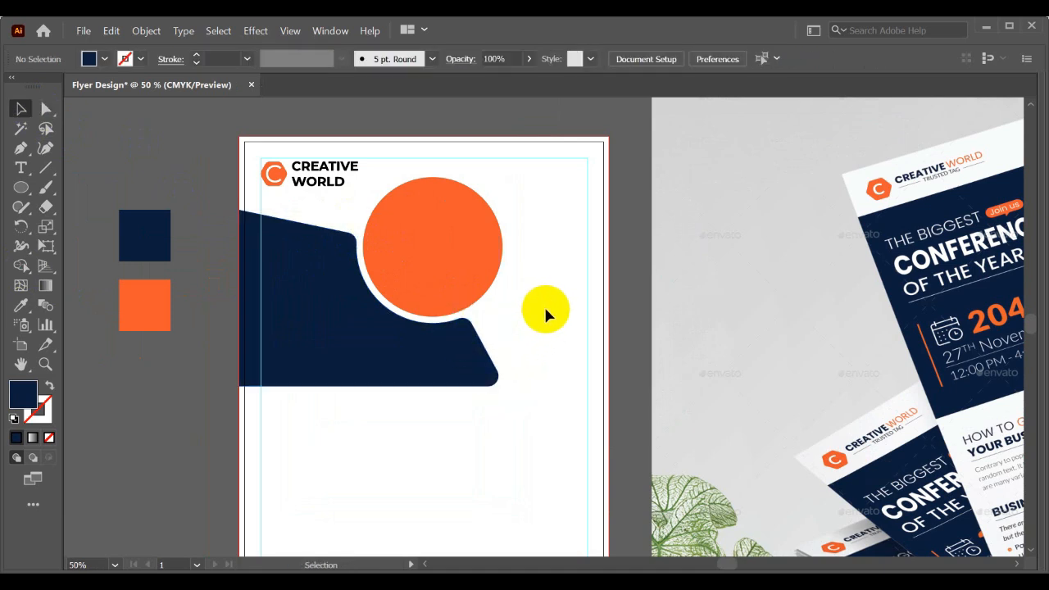
- Place a slightly larger copy of the orange circle behind it and fill the copy with the navy color to form a thin ring
key("space")
left_click_drag(544, 305, 546, 270)
left_click(457, 243)
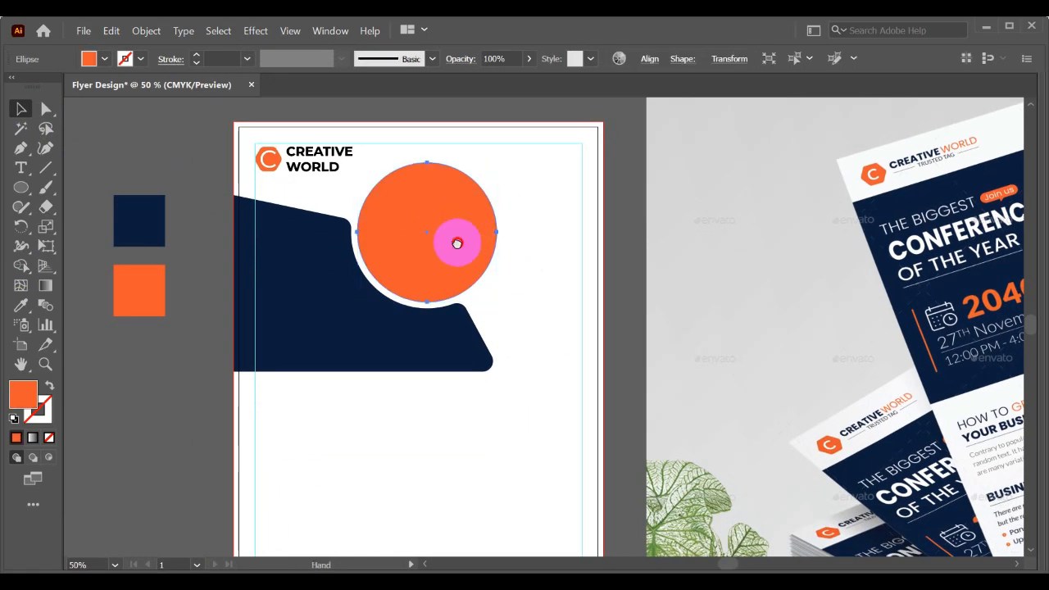
left_click_drag(457, 243, 385, 287)
scroll(420, 233, "down", 1)
key("space")
left_click_drag(433, 248, 413, 256)
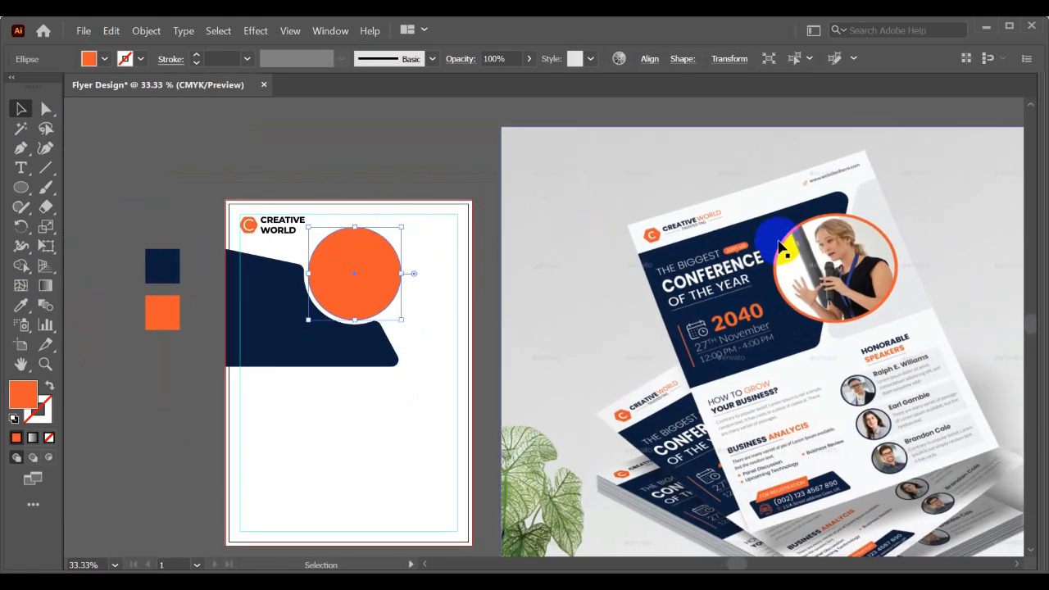
scroll(346, 271, "up", 1)
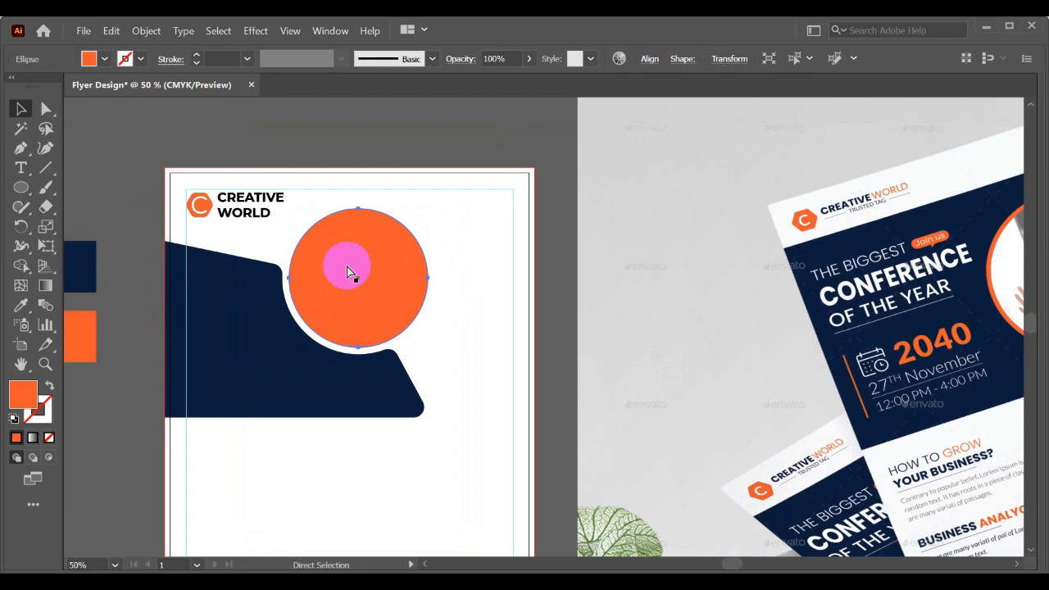
scroll(393, 228, "up", 1)
mouse_move(445, 199)
left_mouse_down()
mouse_move(437, 194)
mouse_move(447, 195)
left_mouse_up()
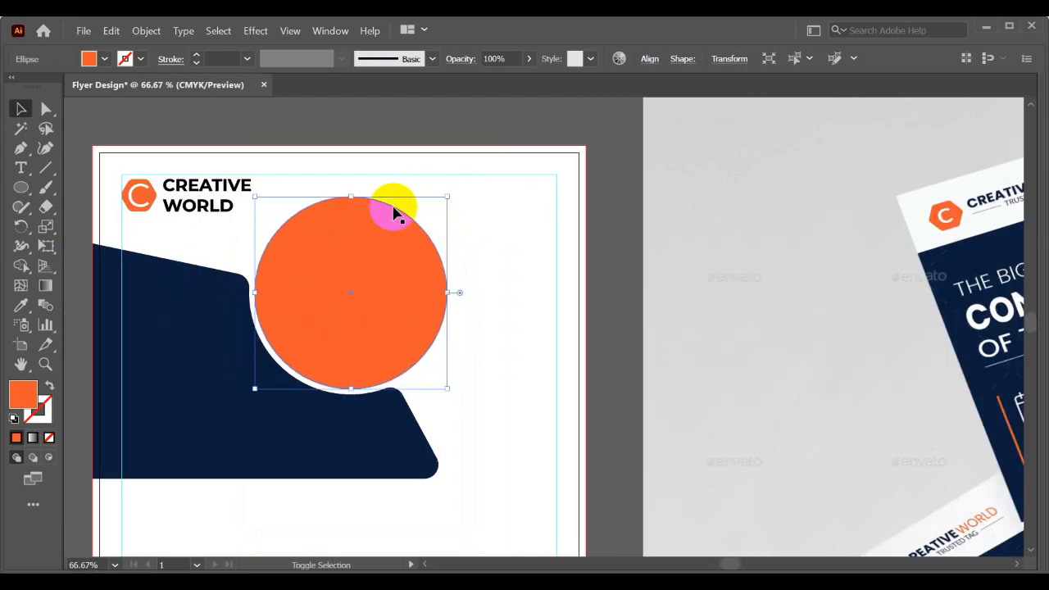
left_click(20, 304)
left_click(172, 300)
key("v")
left_click(566, 322)
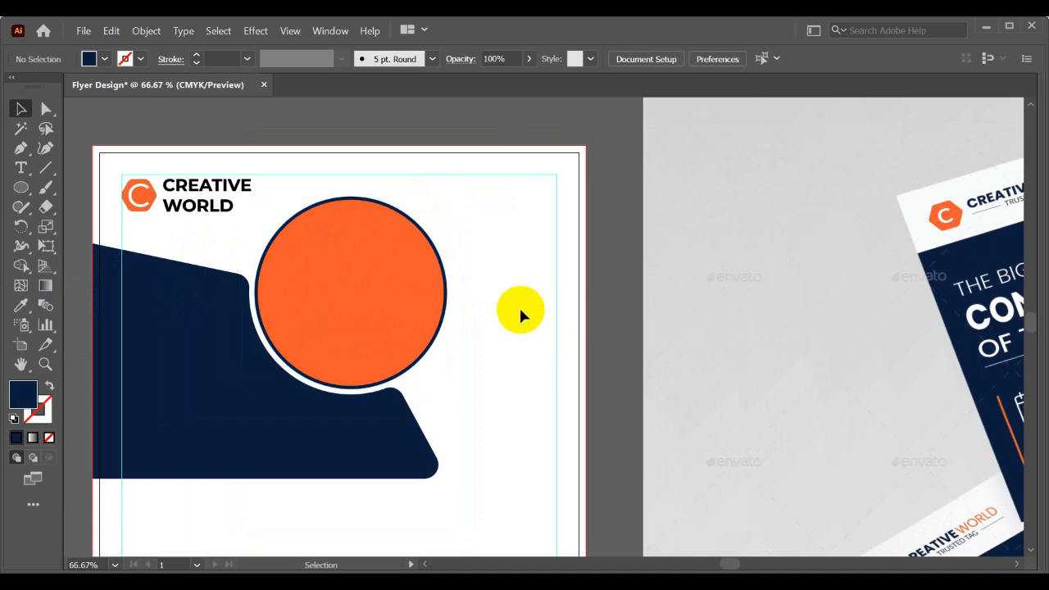
left_click_drag(336, 274, 472, 292)
key("ctrl+z")
left_click(520, 305)
- Draw an orange rectangle from the artboard's top edge down to the navy shape's base, and extend its right side beyond the page
scroll(520, 304, "down", 1)
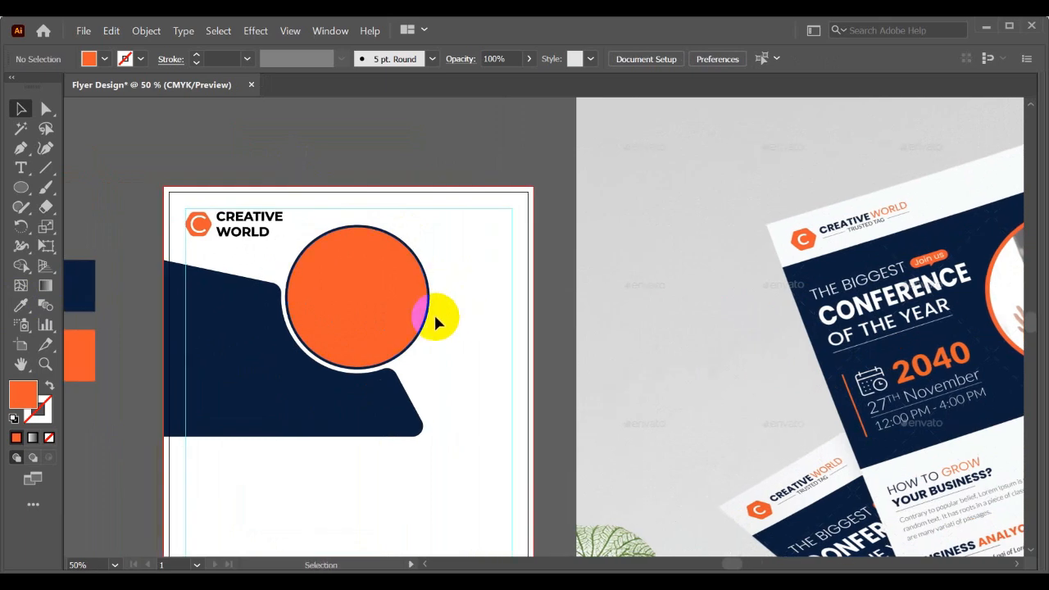
left_click_drag(18, 190, 84, 187)
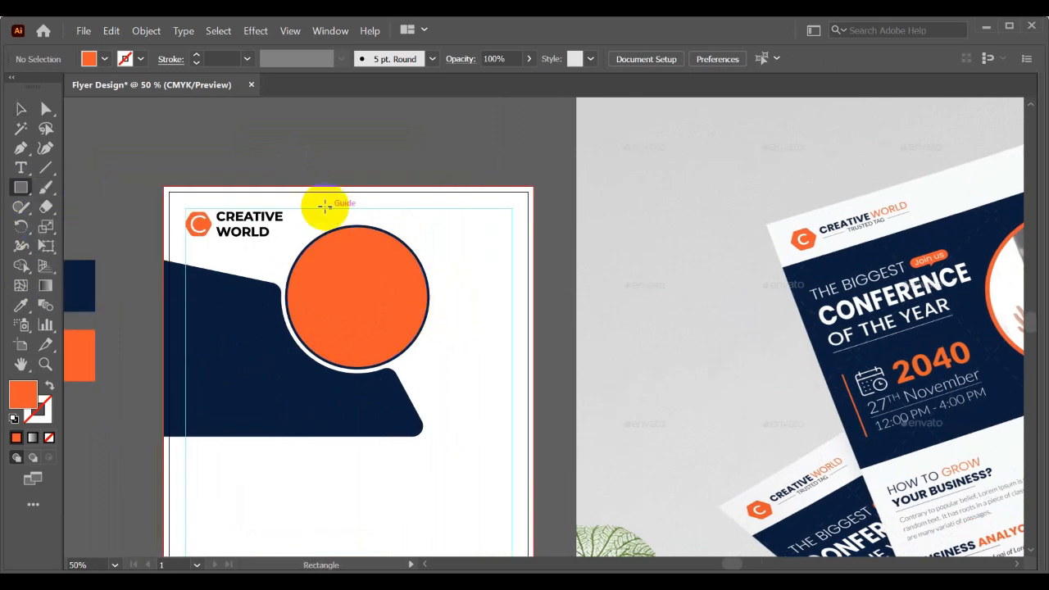
mouse_move(282, 188)
left_mouse_down()
mouse_move(329, 269)
mouse_move(438, 373)
mouse_move(452, 434)
left_mouse_up()
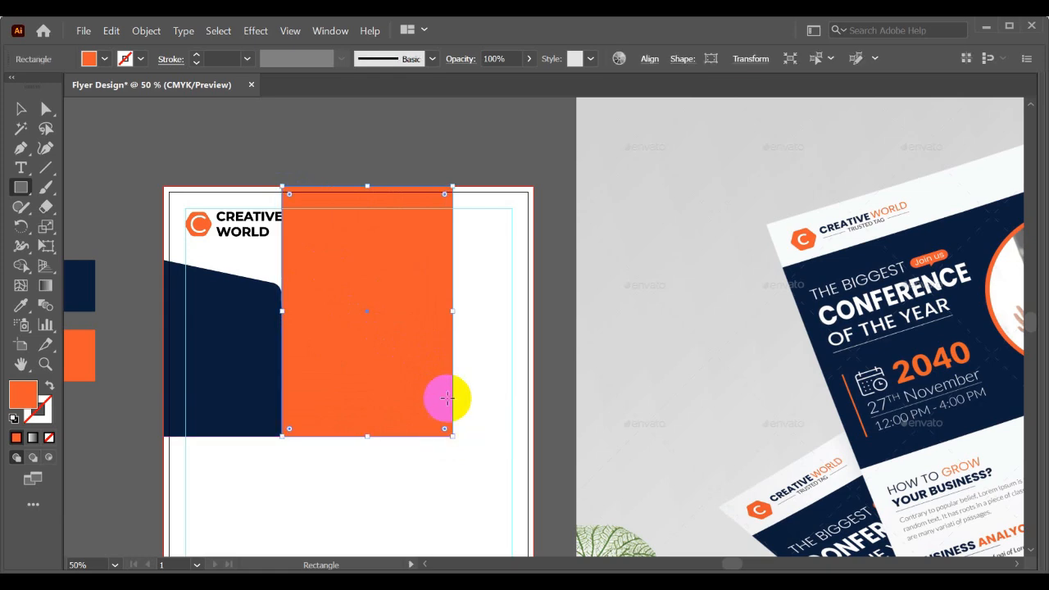
key("v")
left_click_drag(453, 313, 620, 309)
- Rotate the orange rectangle counterclockwise by about 20 degrees, shift it upward and stretch its lower edge past the navy shape's base
key("ctrl+minus")
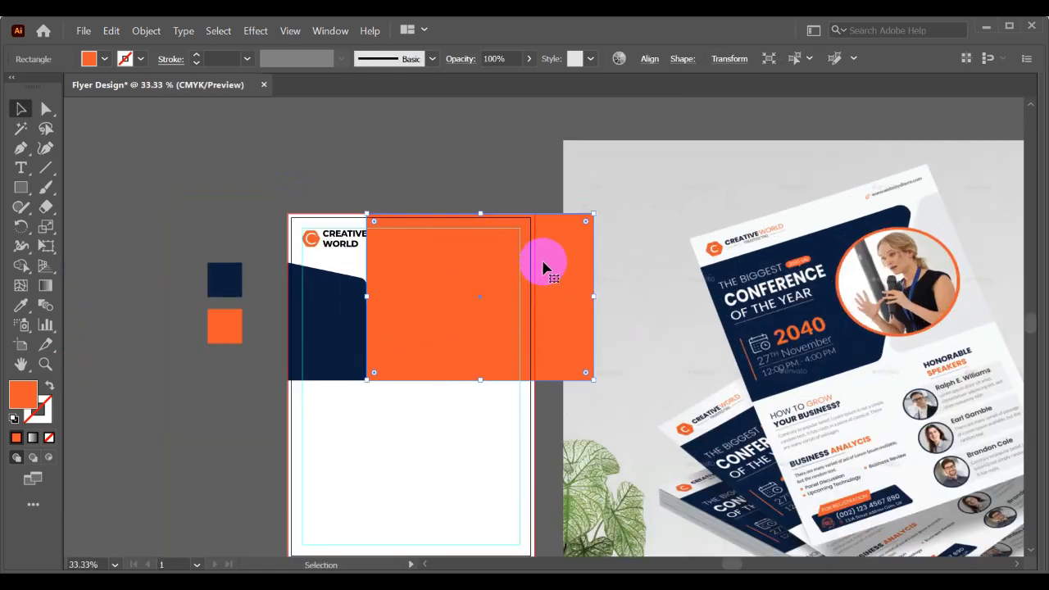
left_click(332, 301)
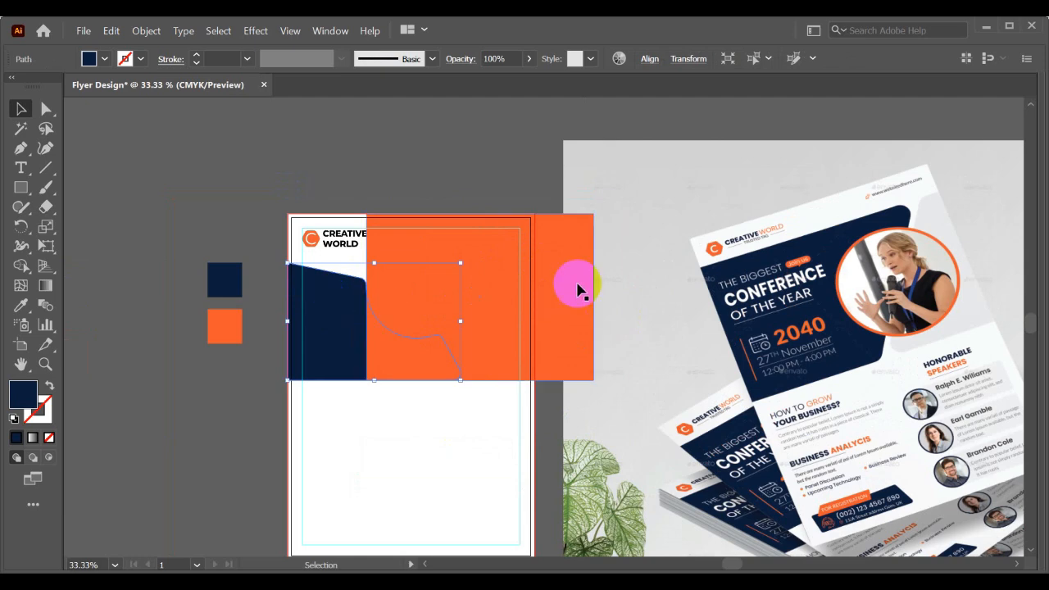
left_click(580, 242)
left_click_drag(599, 206, 573, 176)
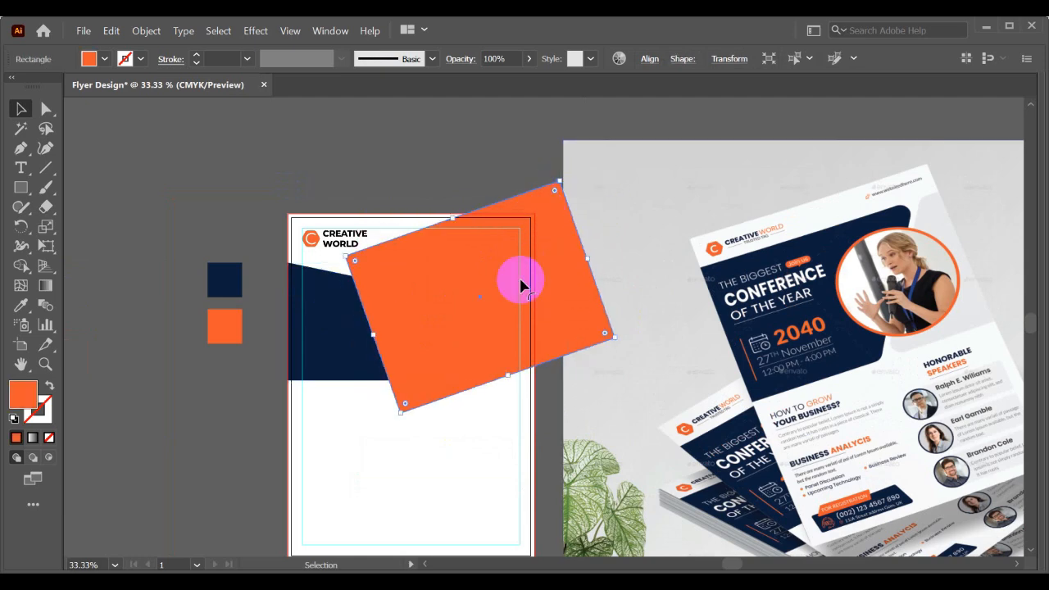
left_click_drag(520, 281, 513, 245)
left_click_drag(503, 332, 521, 373)
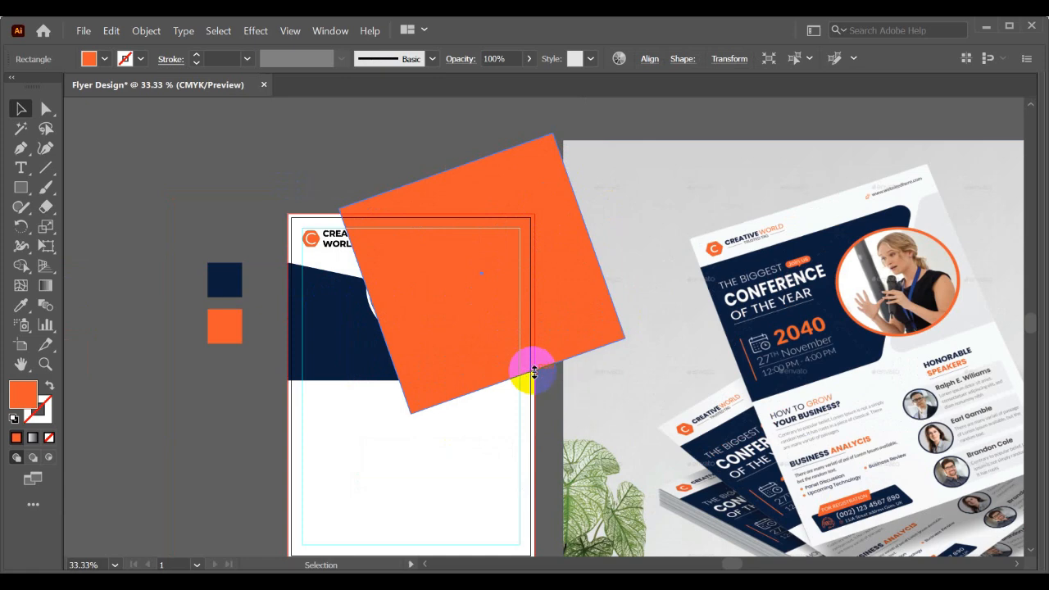
left_click(393, 423)
left_click_drag(440, 375, 440, 370)
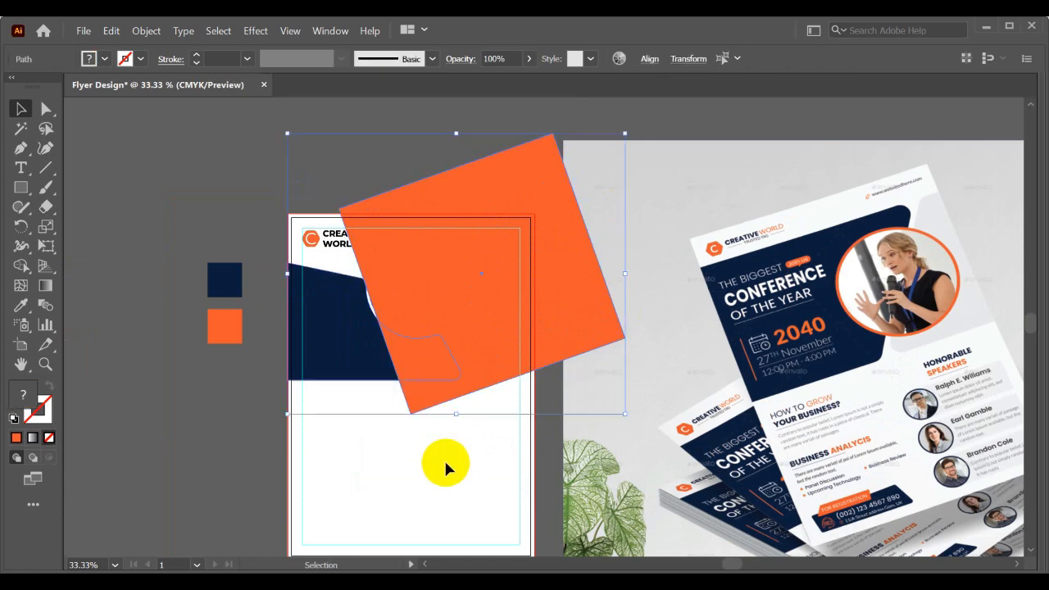
left_click(441, 451)
- Create an offset path of 0.25 in with miter joins around the navy shape
scroll(406, 445, "up", 1)
left_click_drag(404, 444, 402, 484)
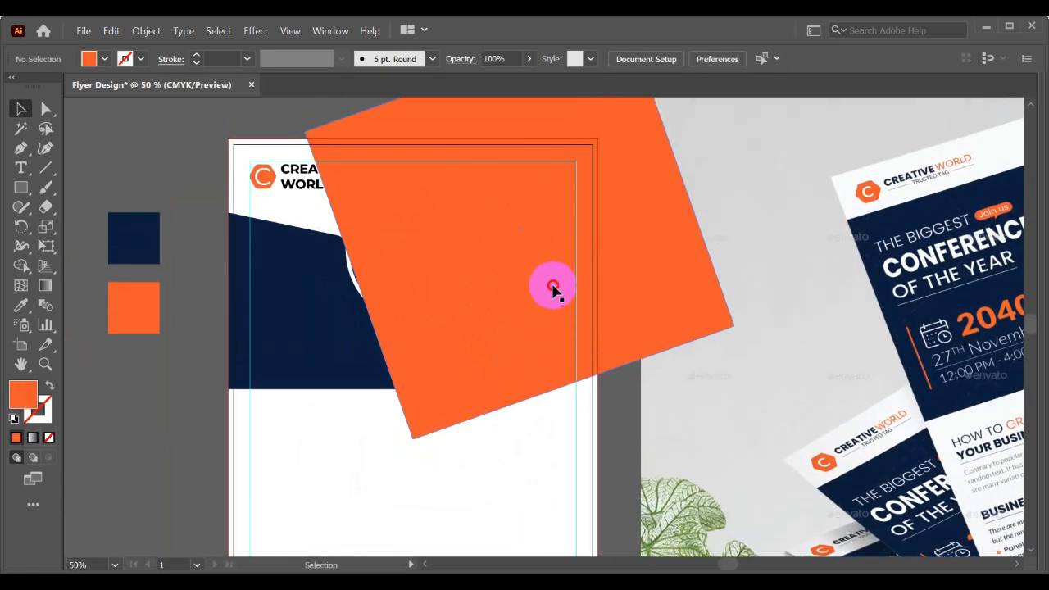
left_click(553, 285)
left_click(304, 295)
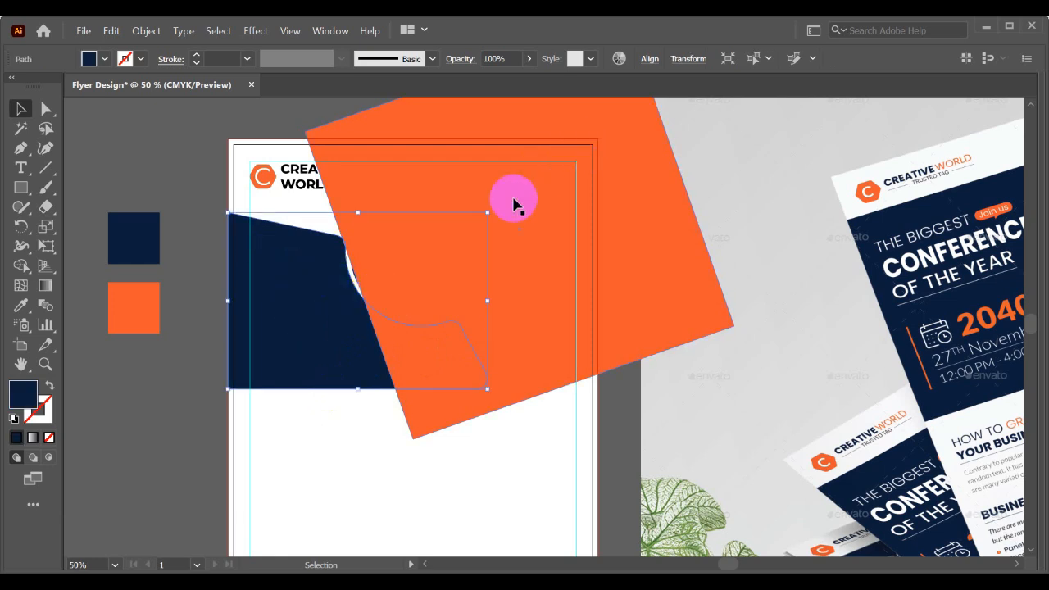
left_click(148, 32)
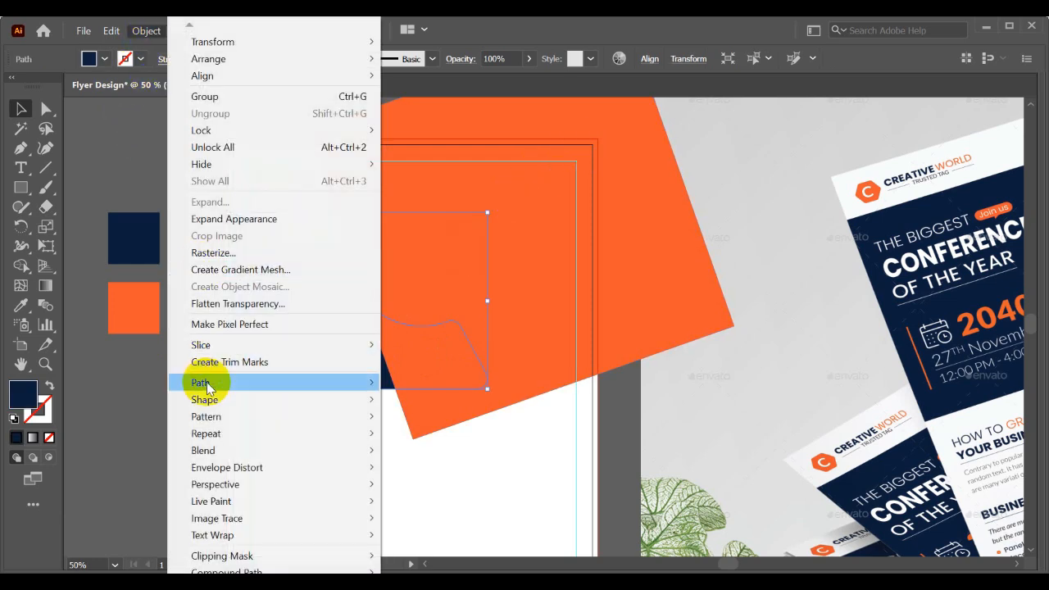
mouse_move(206, 383)
left_click(432, 438)
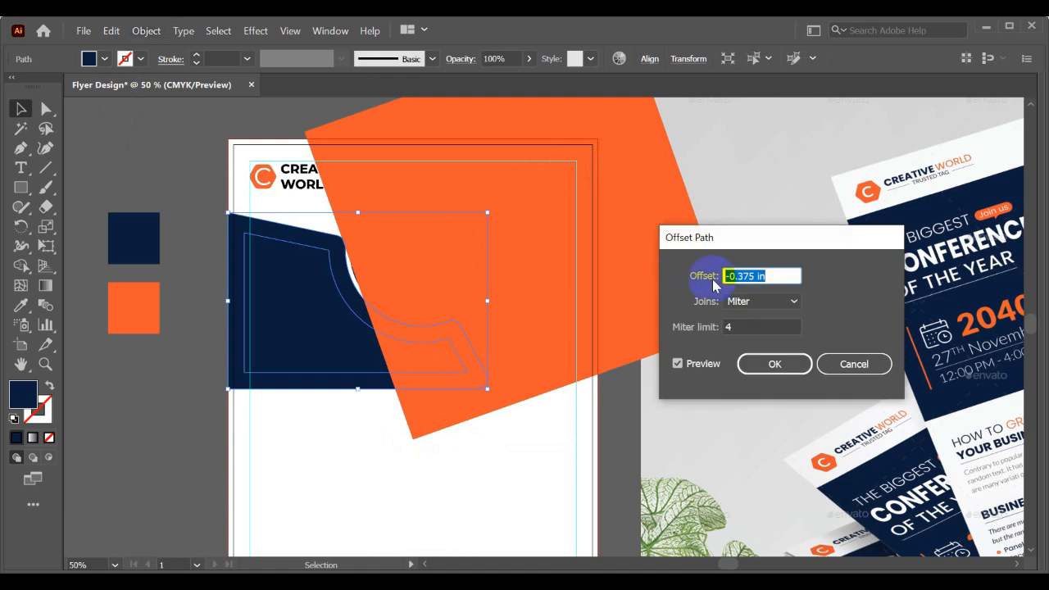
type("0.25")
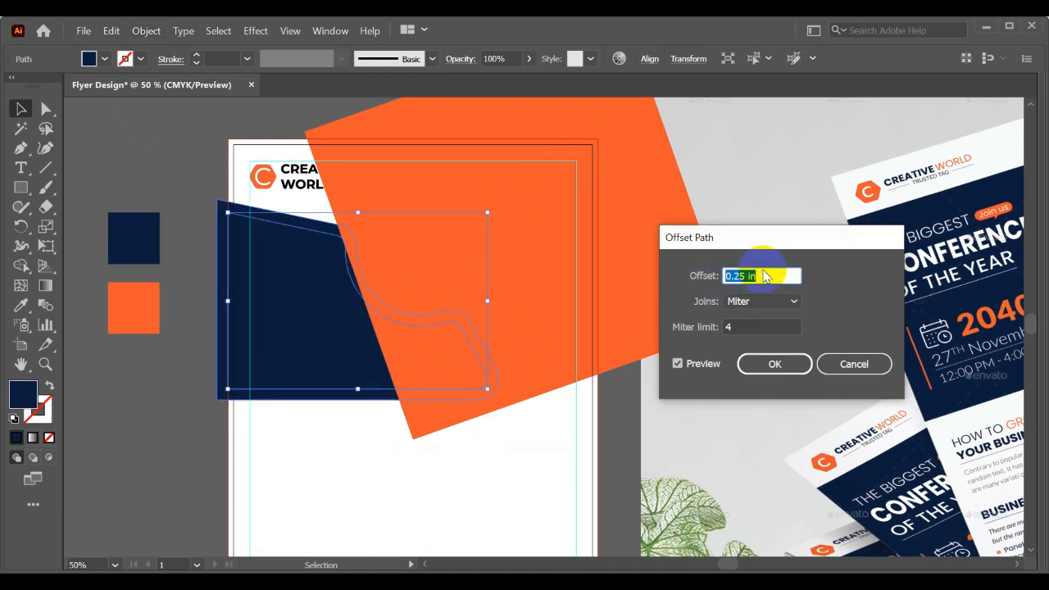
left_click(772, 363)
- Cut the offset navy shape out of the tilted orange rectangle with Shape Builder, leaving an even gap around the original navy panel
left_click(467, 256, "shift")
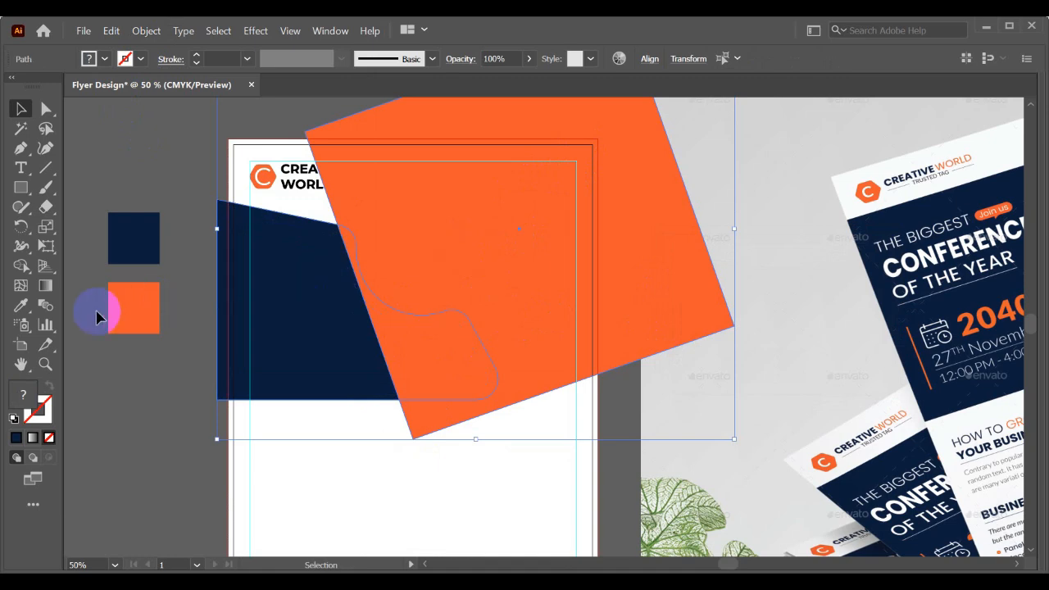
left_click(21, 267)
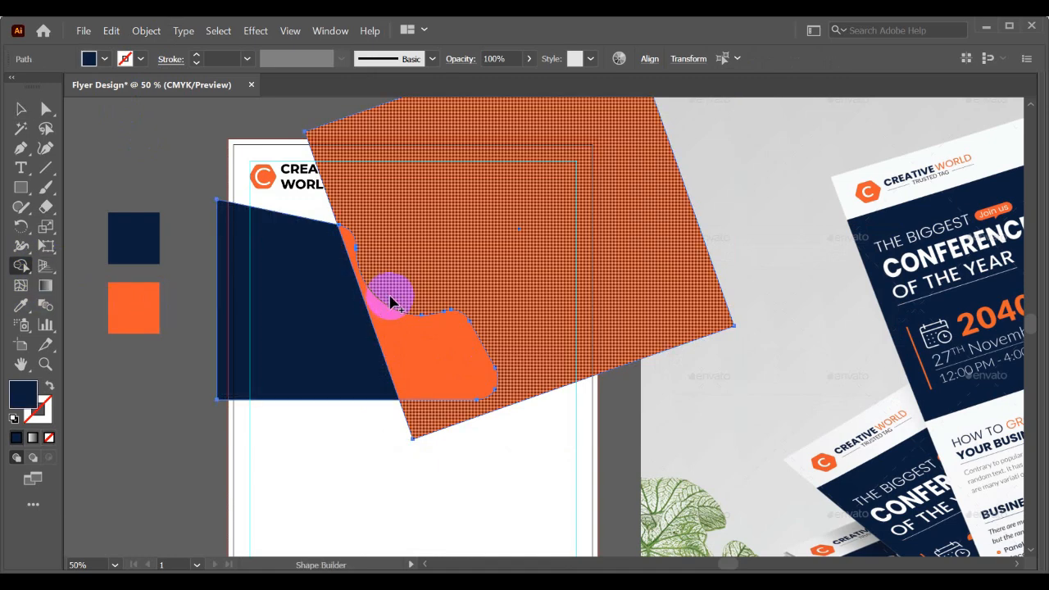
left_click(382, 335, "alt")
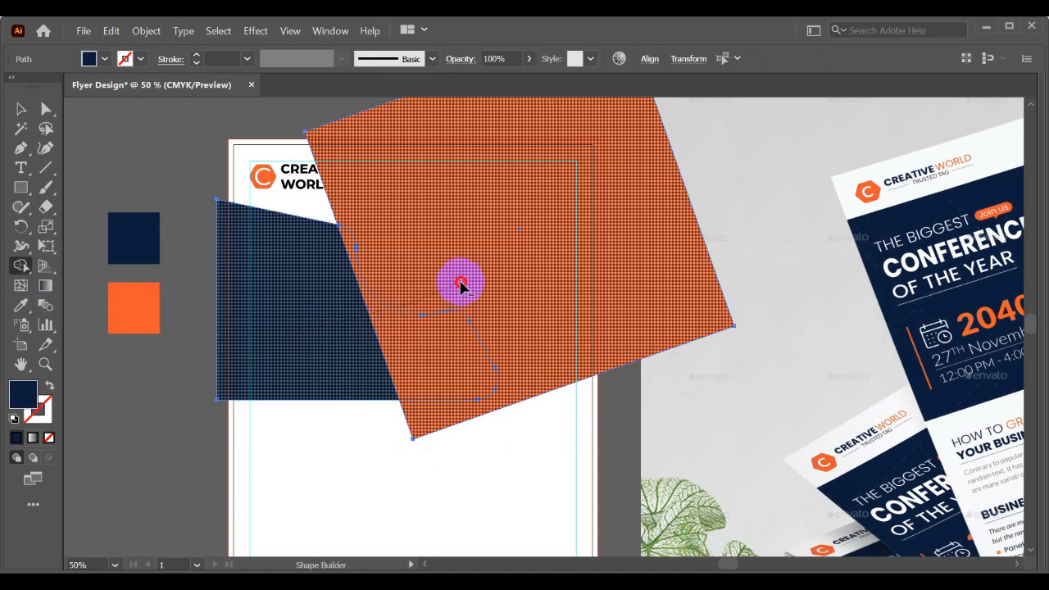
left_click(459, 284, "alt")
key("ctrl+z")
key("ctrl+z")
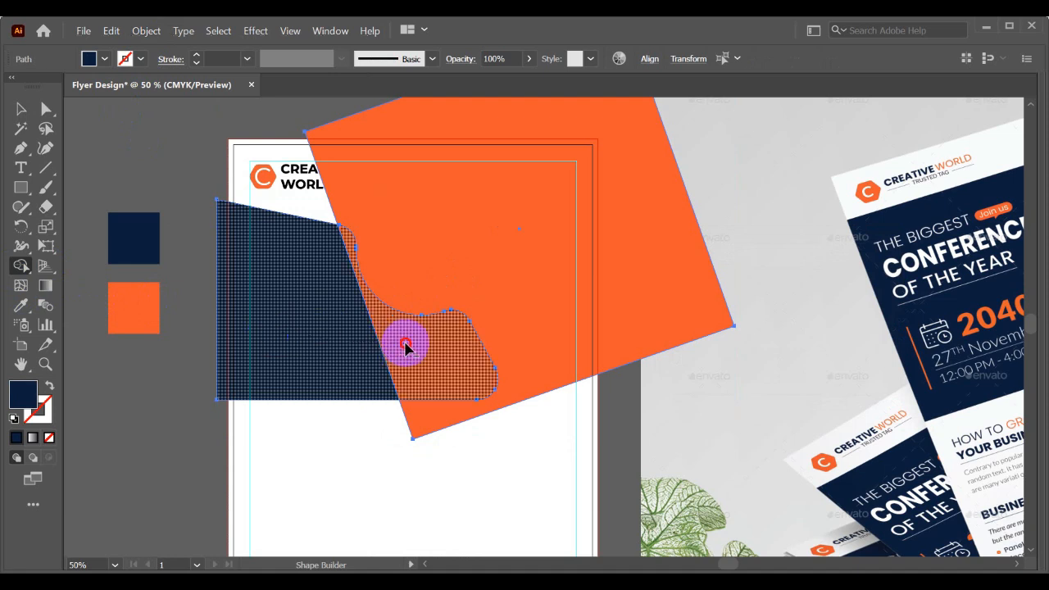
left_click_drag(406, 346, 404, 340)
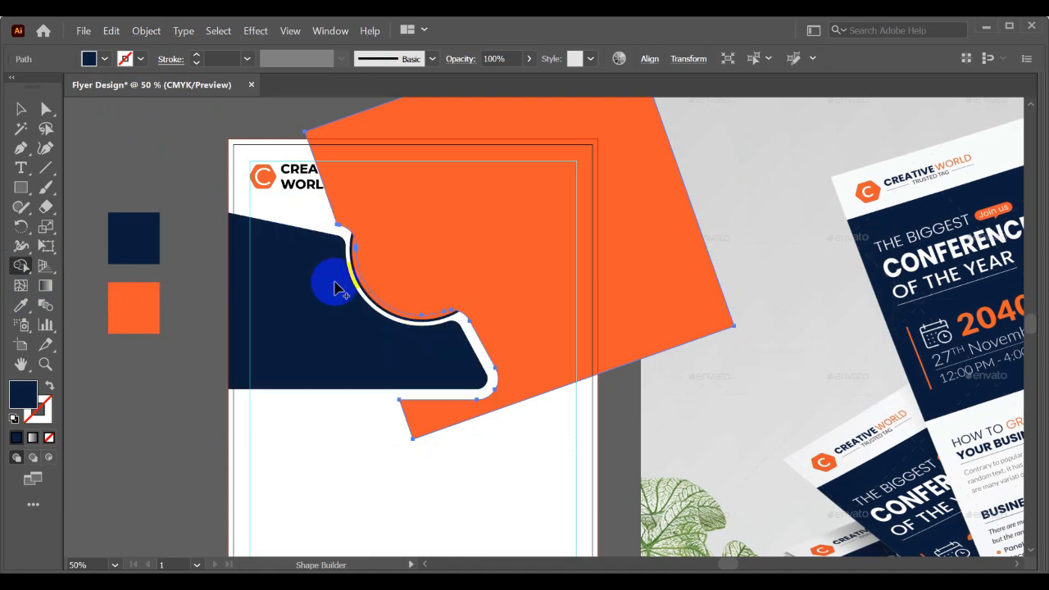
key("v")
left_click(368, 485)
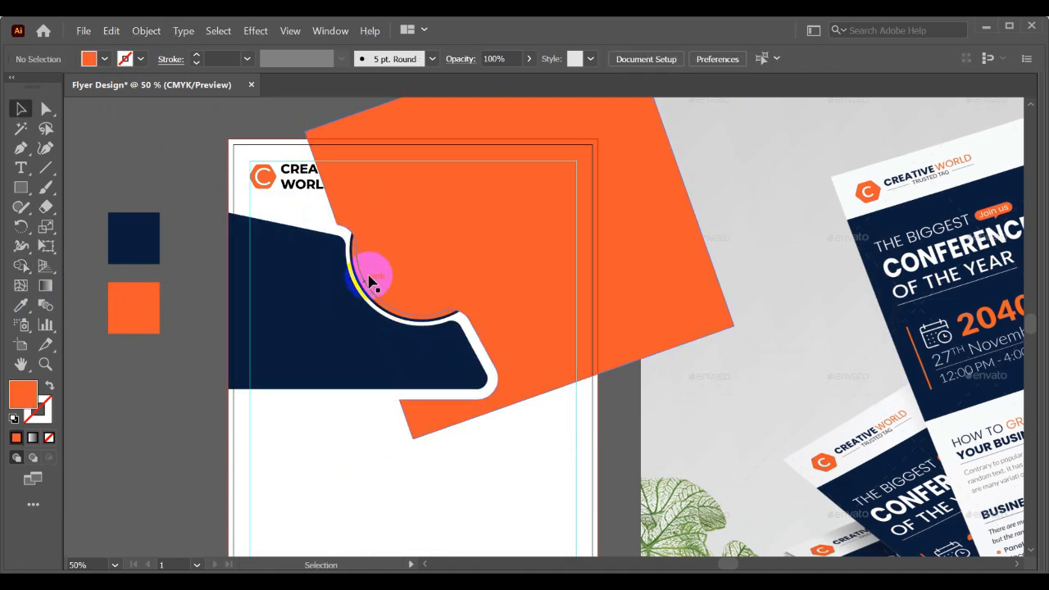
- Lower the opacity of the trimmed orange background shape to 6%
left_click_drag(467, 185, 538, 166)
key("ctrl+z")
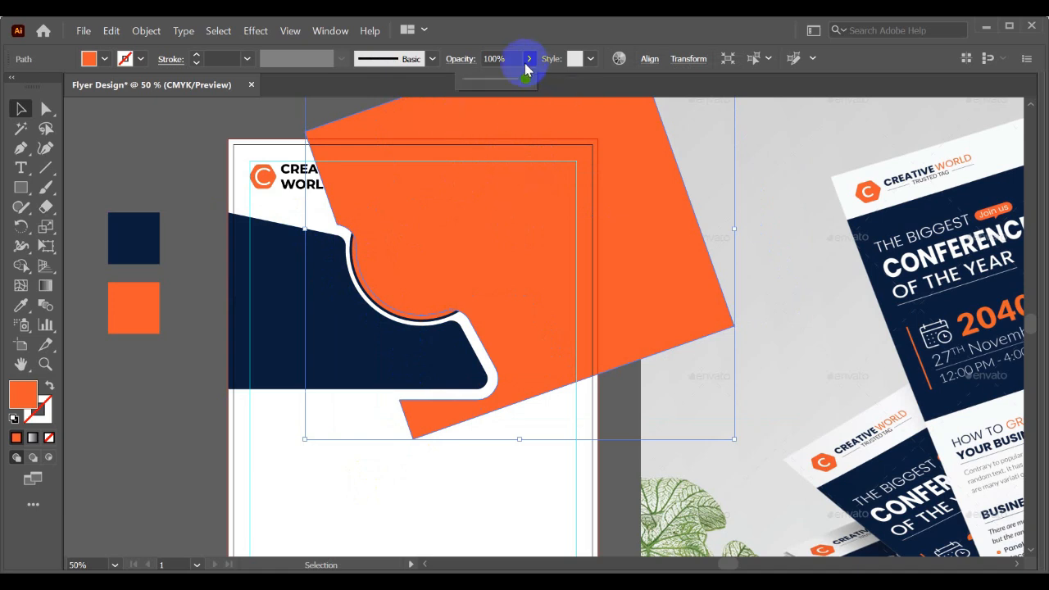
left_click_drag(471, 86, 471, 86)
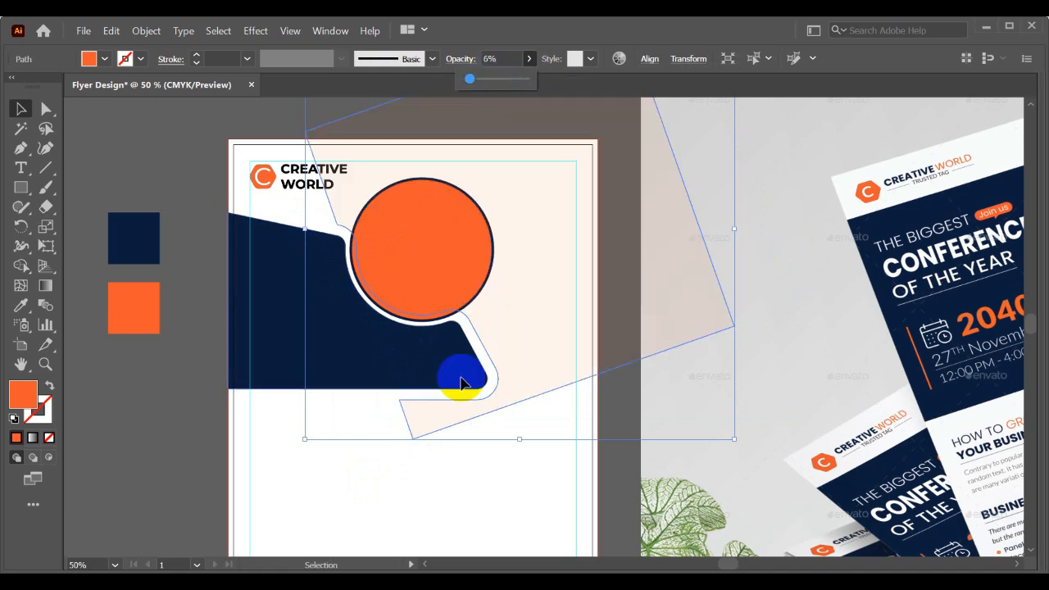
left_click(206, 472)
left_click(571, 171)
left_click_drag(571, 172, 650, 220)
key("ctrl+z")
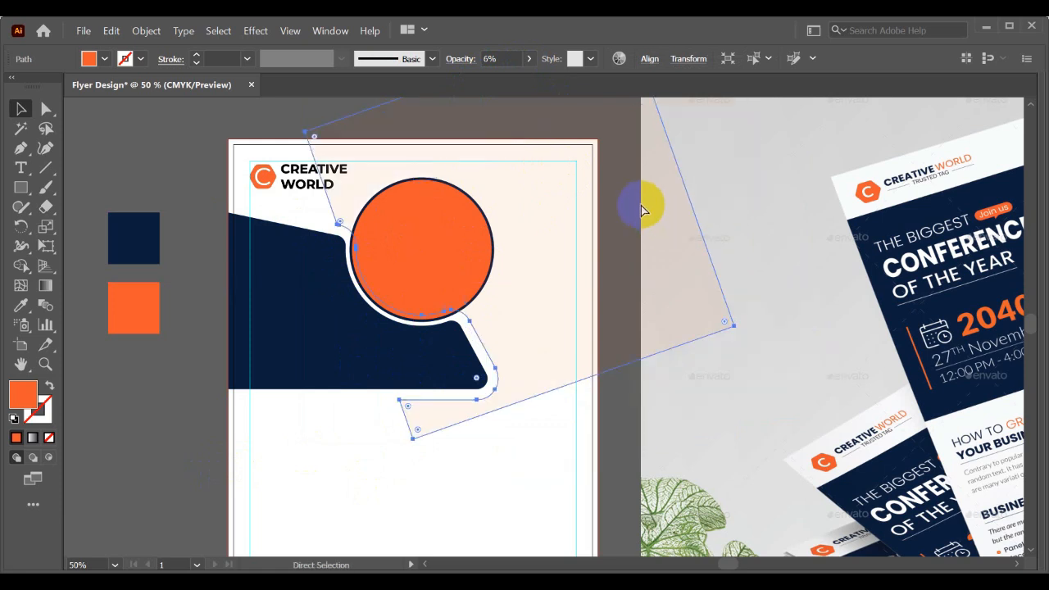
left_click(502, 462)
left_click(484, 383)
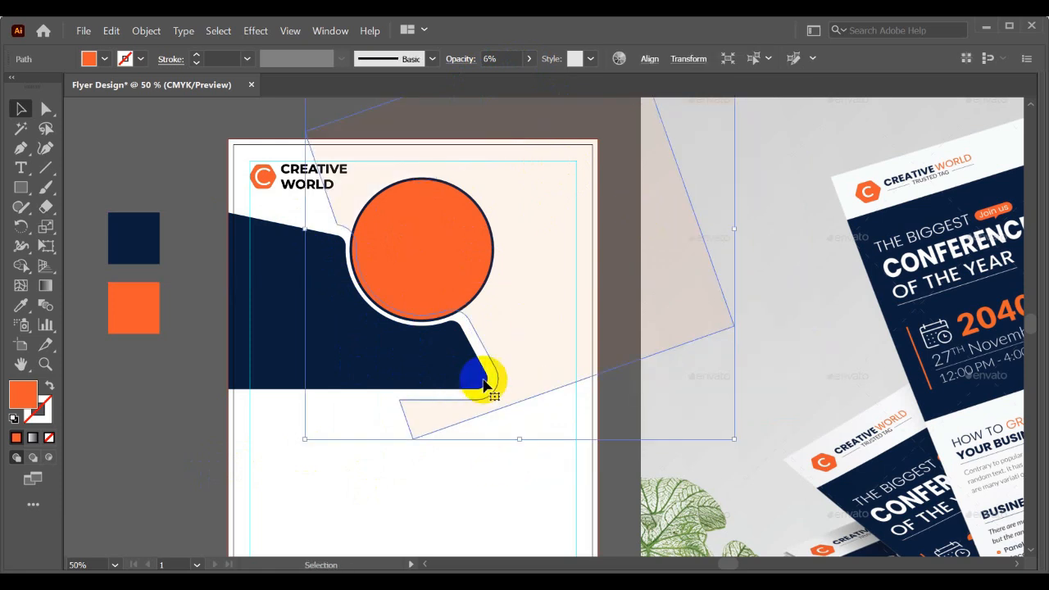
left_click(485, 452)
left_click(521, 325)
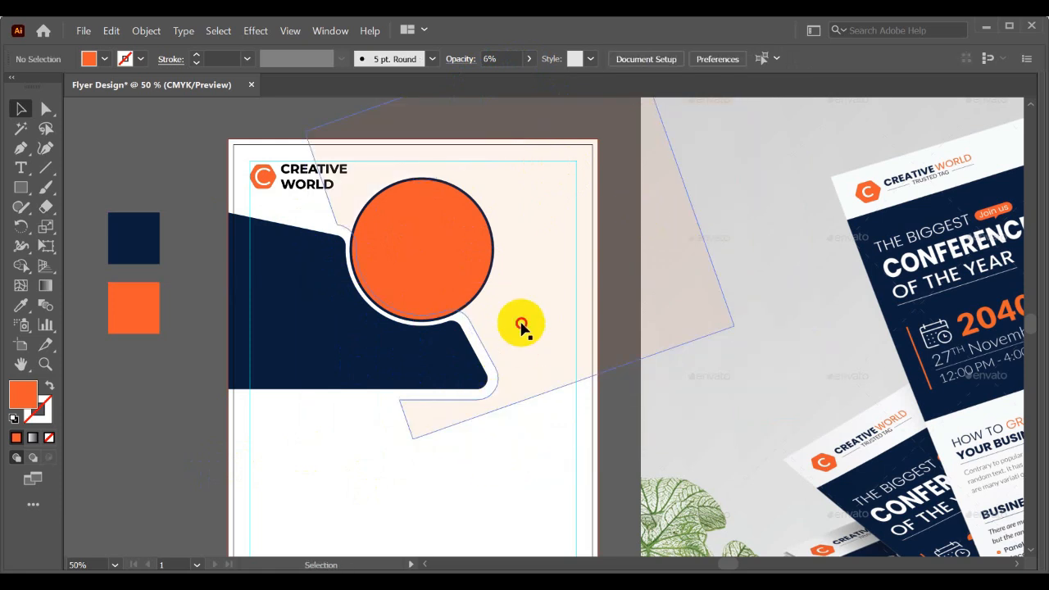
- Remove the faint orange background shape from the flyer
key("ctrl+x")
left_click_drag(424, 284, 556, 300)
key("ctrl+z")
left_click(538, 297)
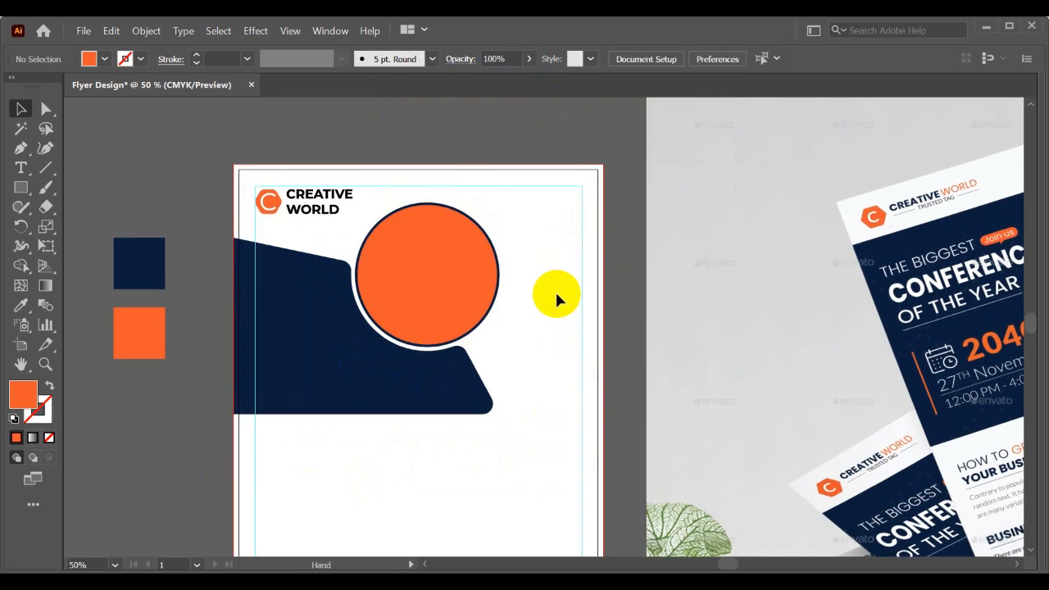
- Draw a closed four-sided orange polygon with the Pen tool from the navy panel's base to the page's right edge, upper right corner and top edge
left_click_drag(540, 252, 540, 254)
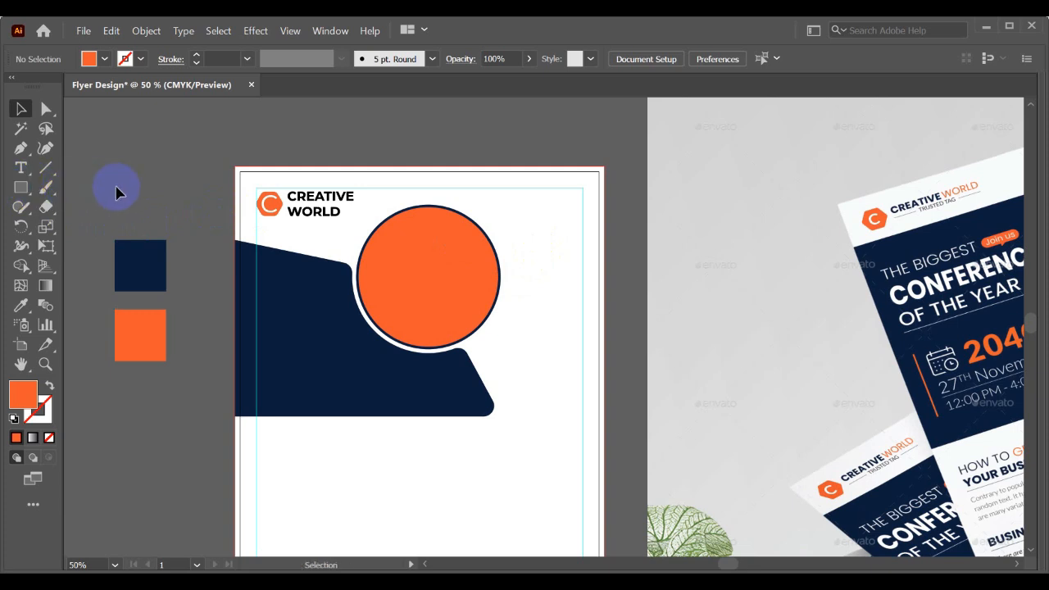
left_click_drag(555, 237, 556, 209)
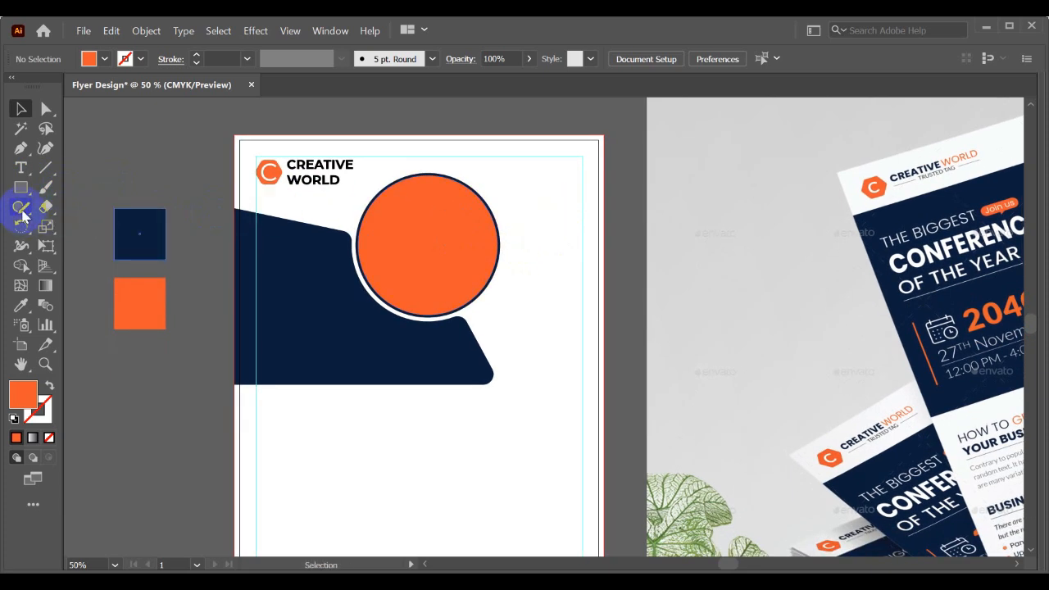
scroll(347, 188, "up", 1)
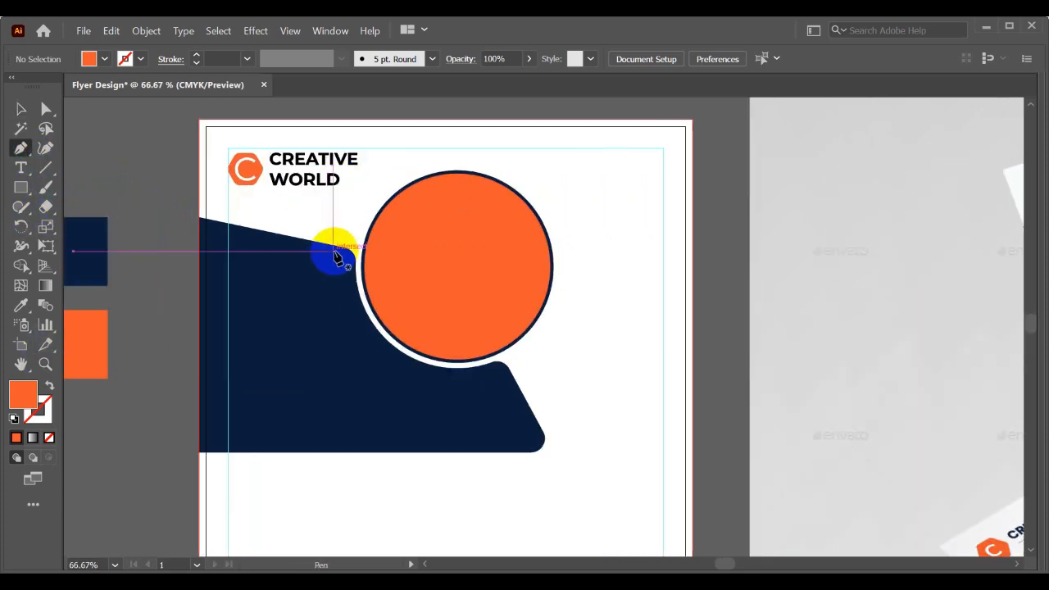
left_click_drag(339, 251, 329, 273)
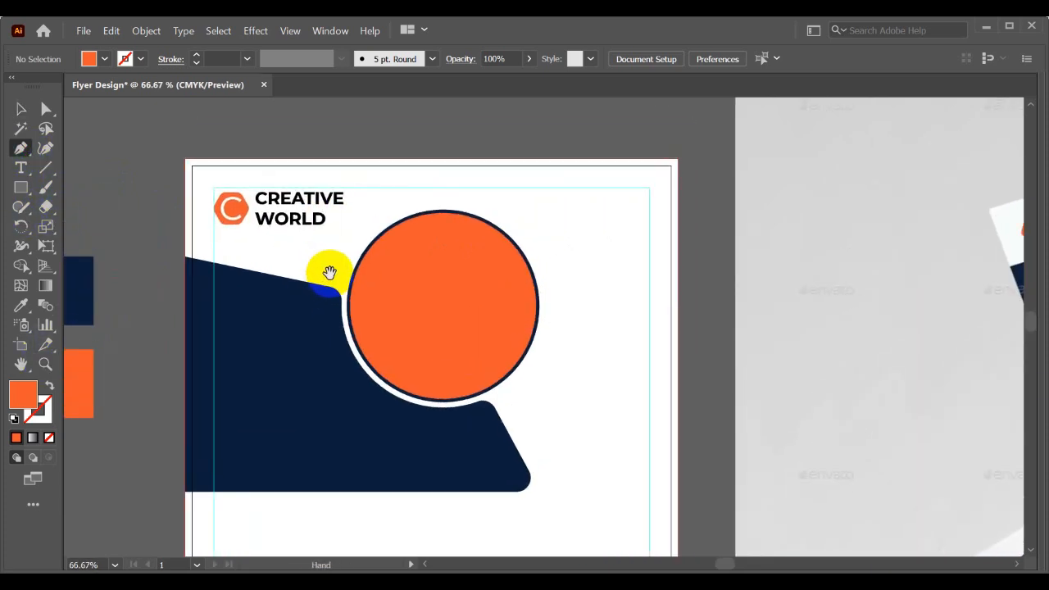
left_click(505, 491)
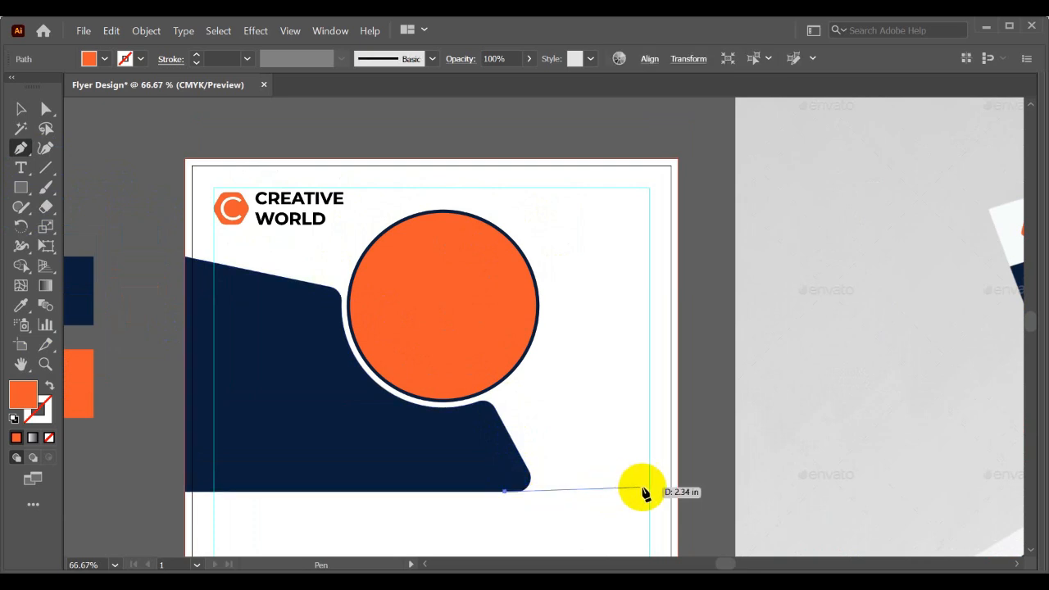
left_click(677, 383)
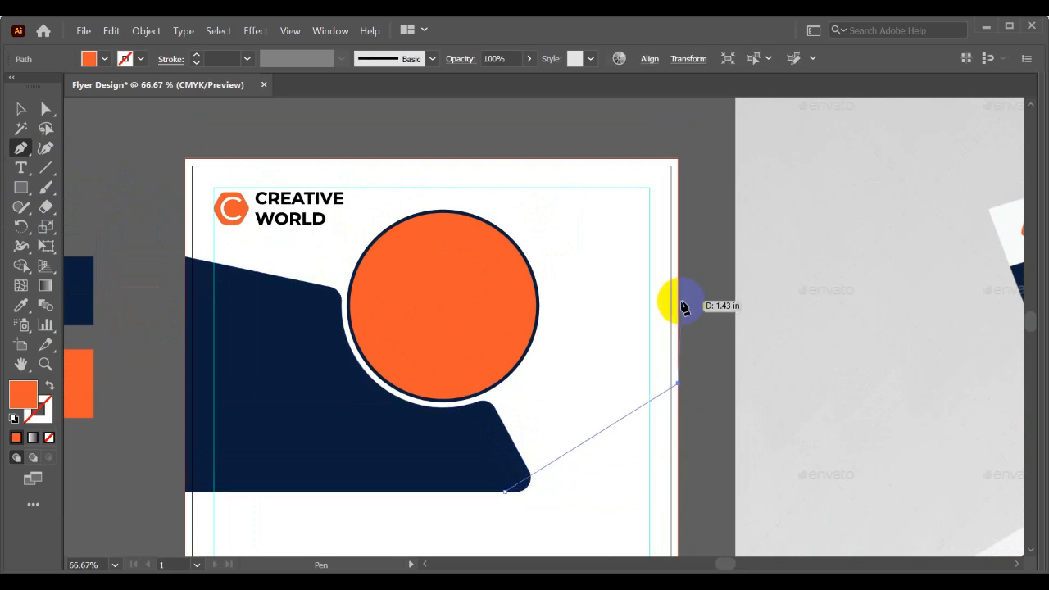
left_click(677, 160)
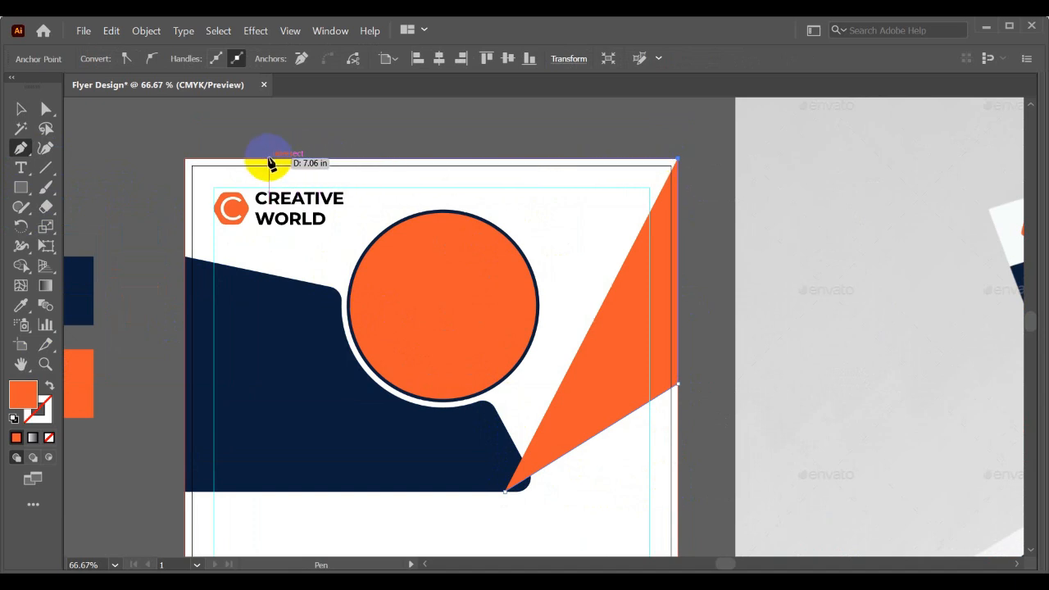
left_click(226, 163)
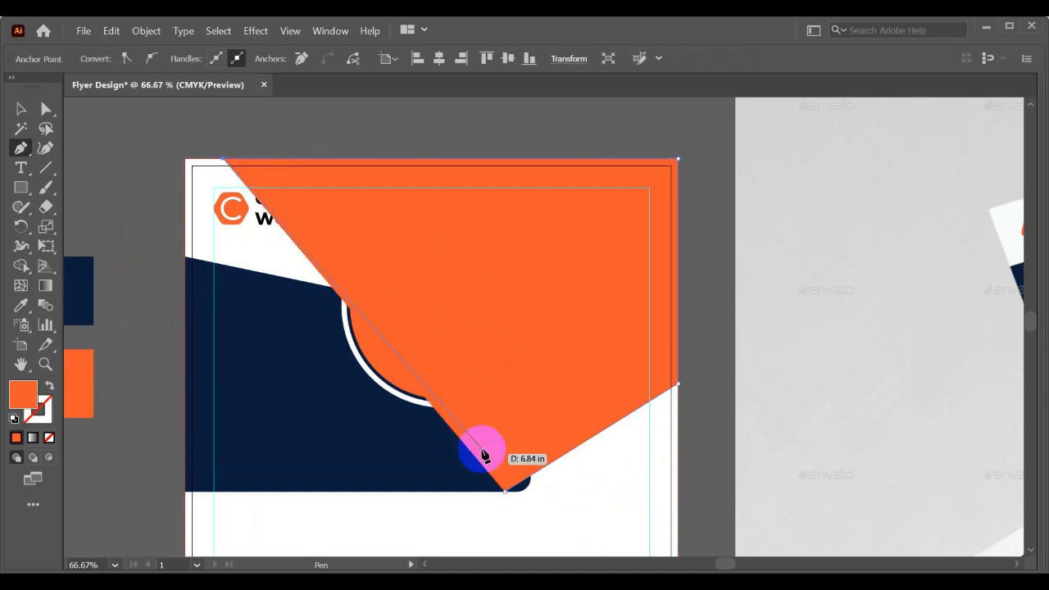
left_click(505, 492)
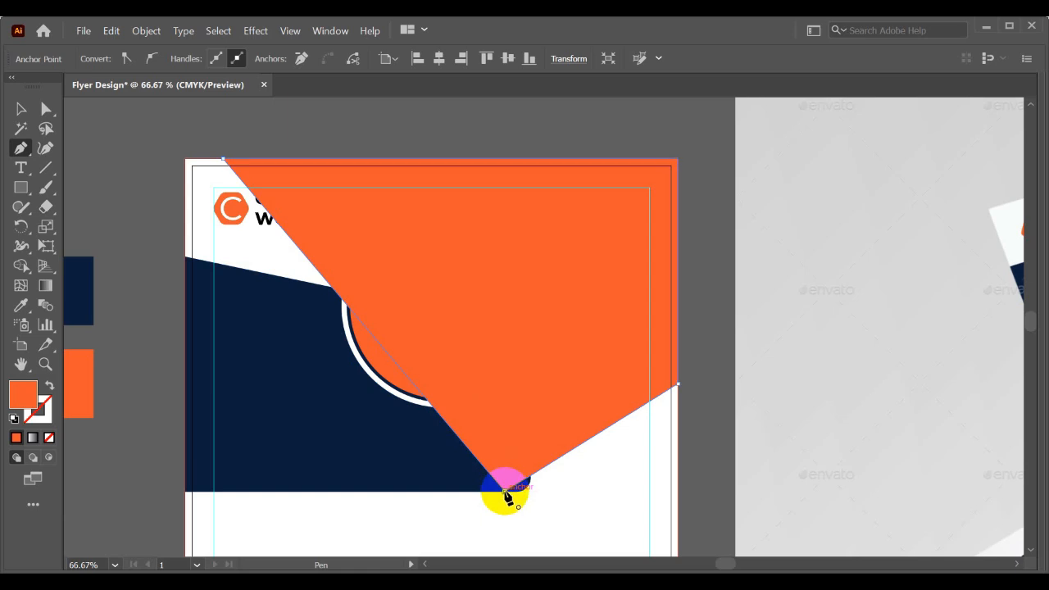
left_click(45, 108)
scroll(489, 508, "up", 3)
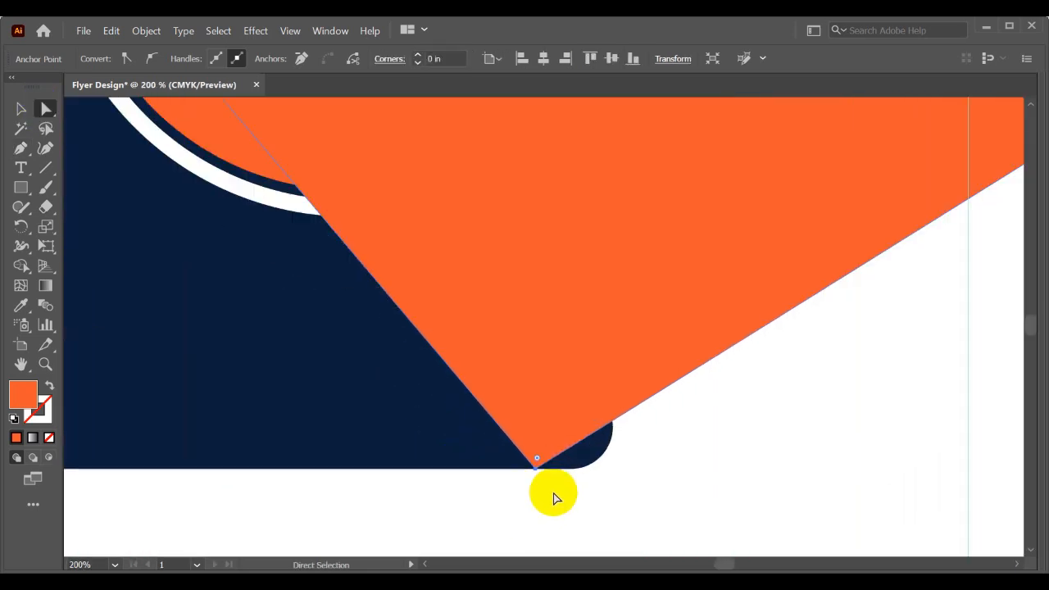
scroll(531, 476, "up", 3)
left_click(530, 492)
scroll(531, 490, "down", 3)
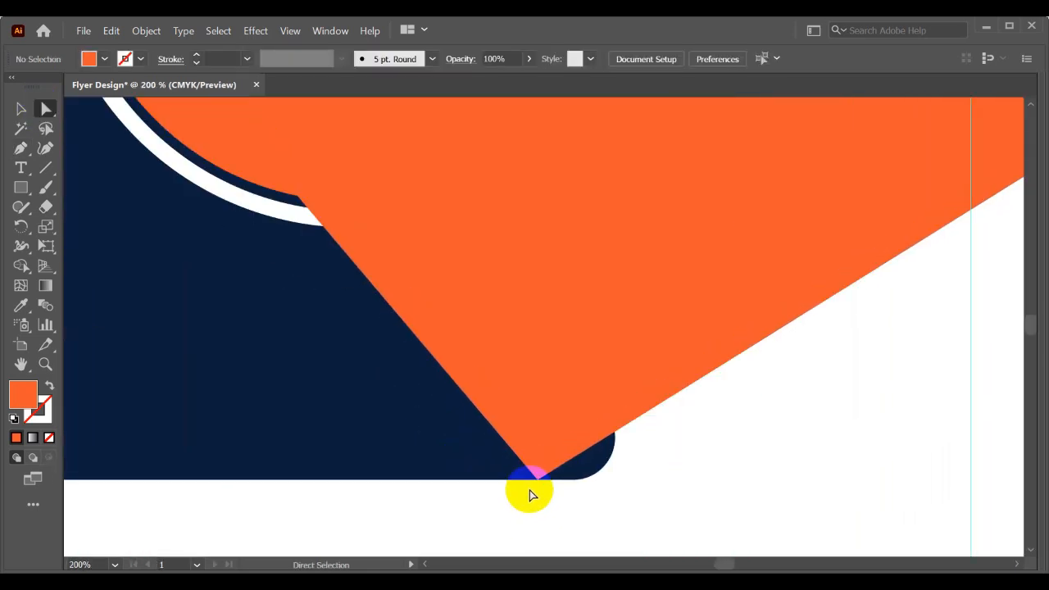
scroll(529, 492, "down", 3)
- Send the orange polygon backward in the stacking order, behind the logo, photo circle and navy panel
key("v")
left_click(631, 332)
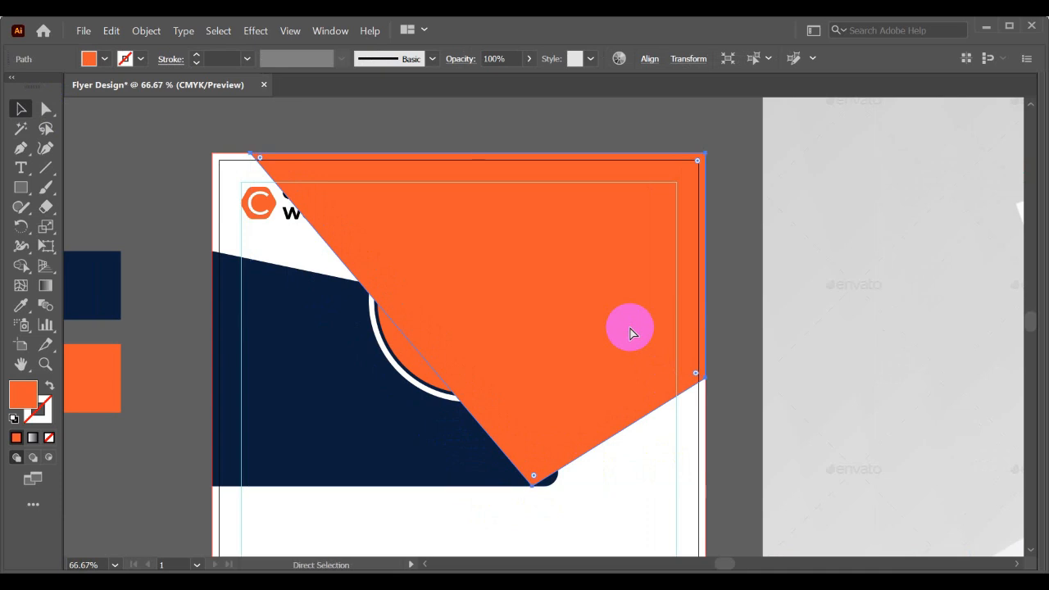
key("ctrl+bracketleft")
key("ctrl+bracketleft")
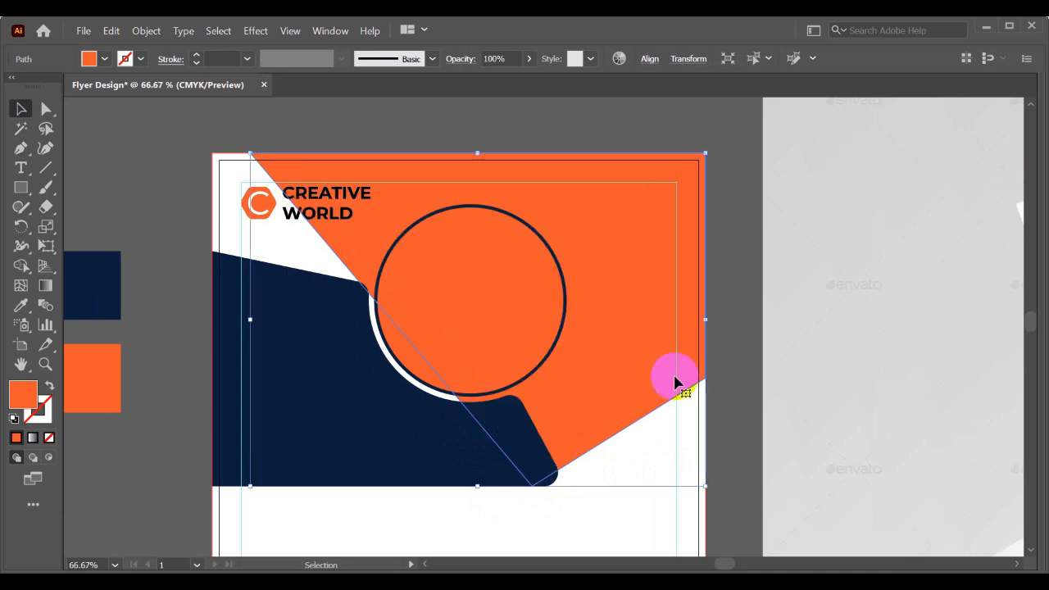
right_click(604, 238)
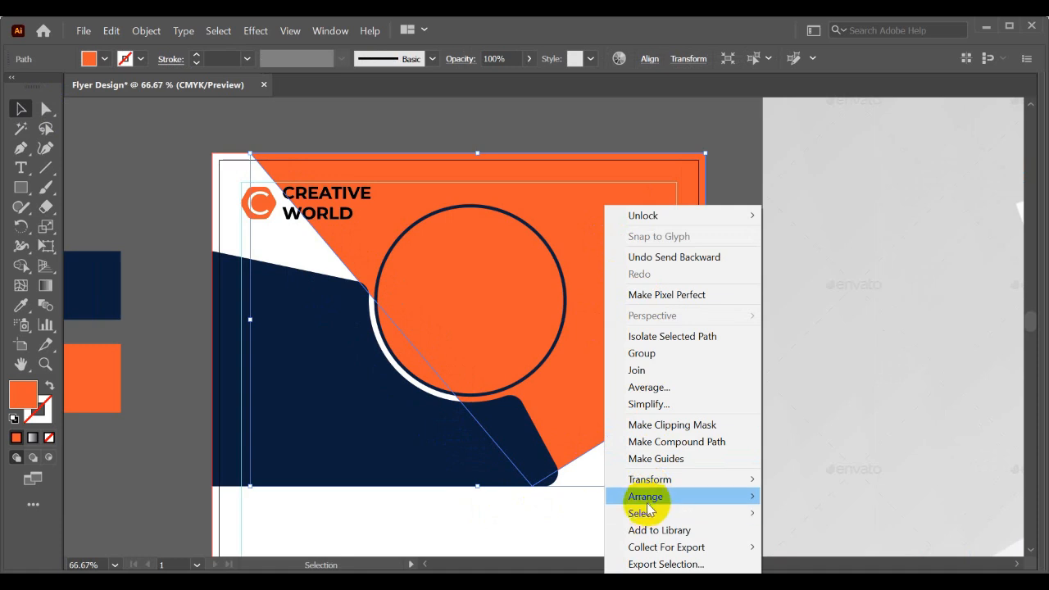
mouse_move(646, 497)
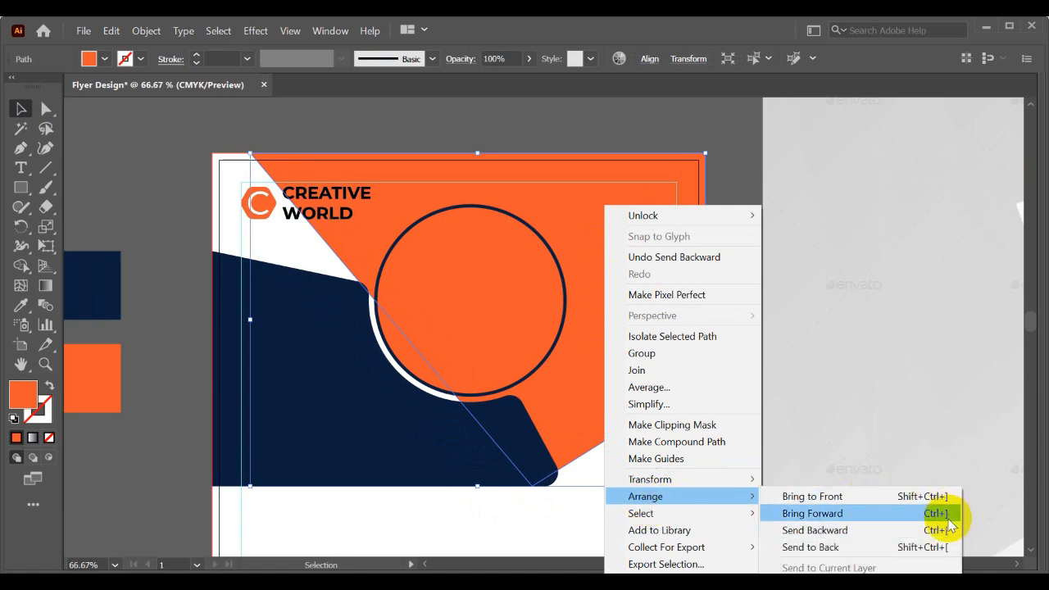
left_click(478, 529)
left_click_drag(549, 526, 487, 518)
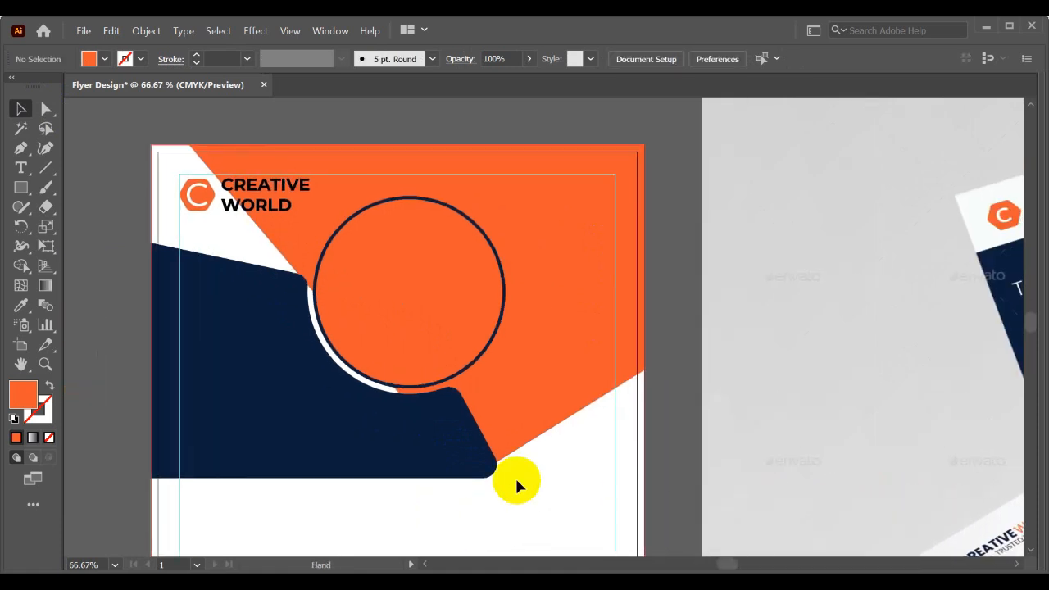
right_click(583, 334)
left_click(489, 517)
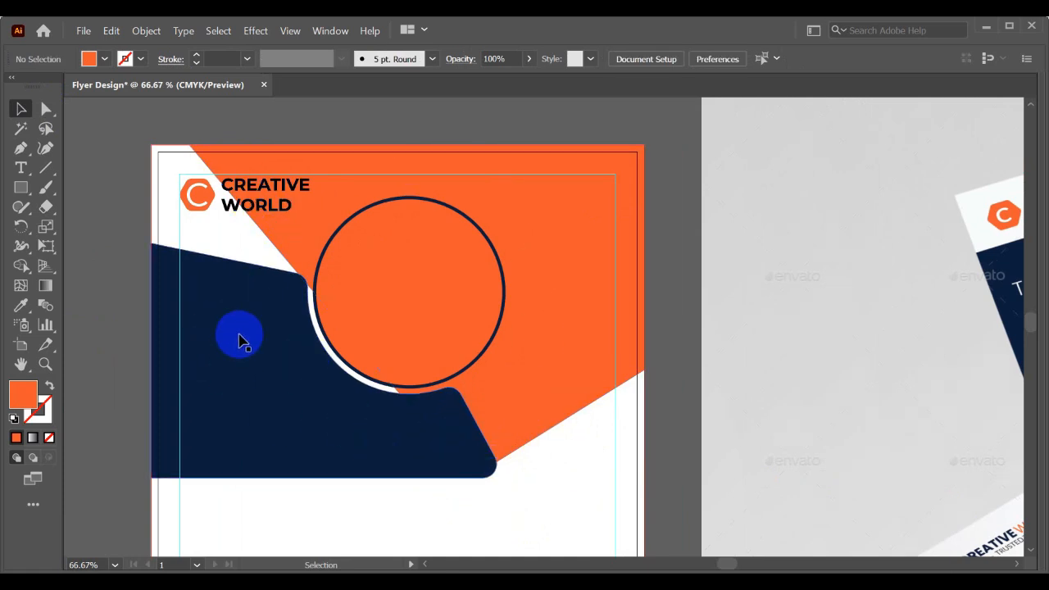
- Enlarge an in-place copy of the navy ring circle from its centre to about twice its diameter, and select it together with the orange polygon
left_click(436, 205)
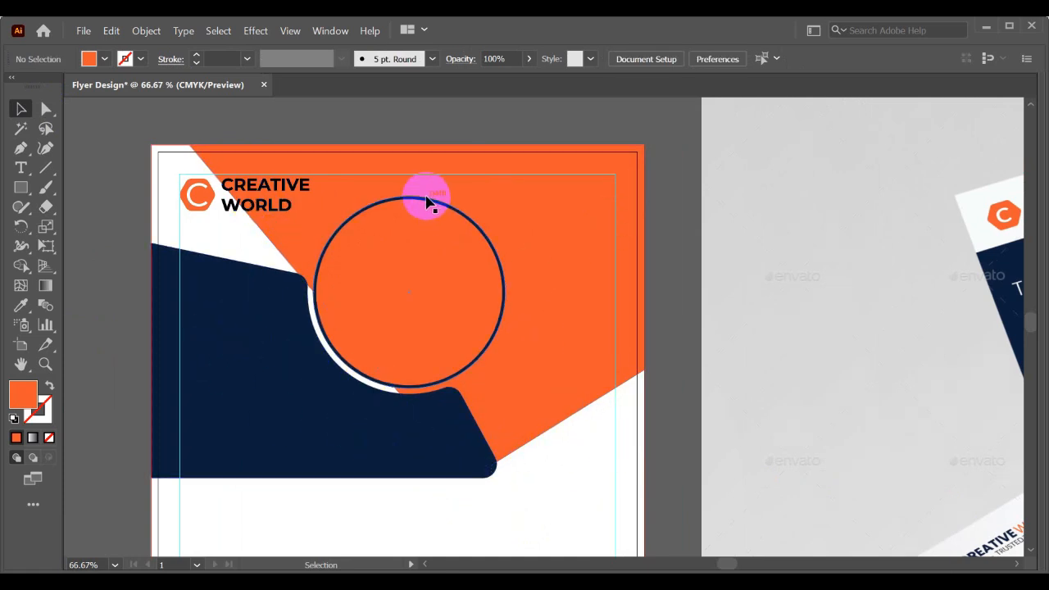
left_click(426, 201)
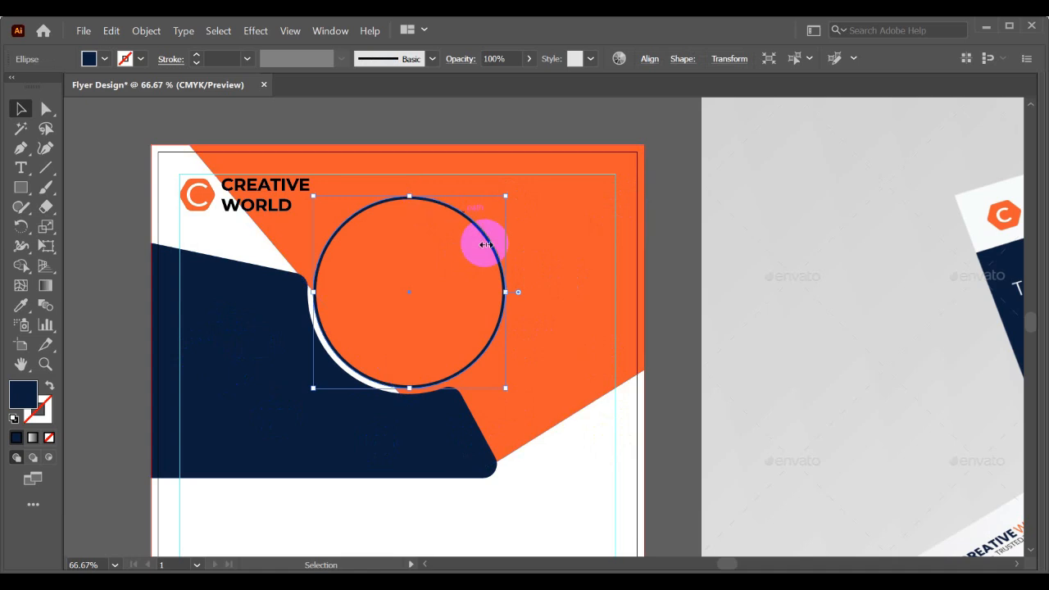
left_click_drag(508, 390, 591, 471)
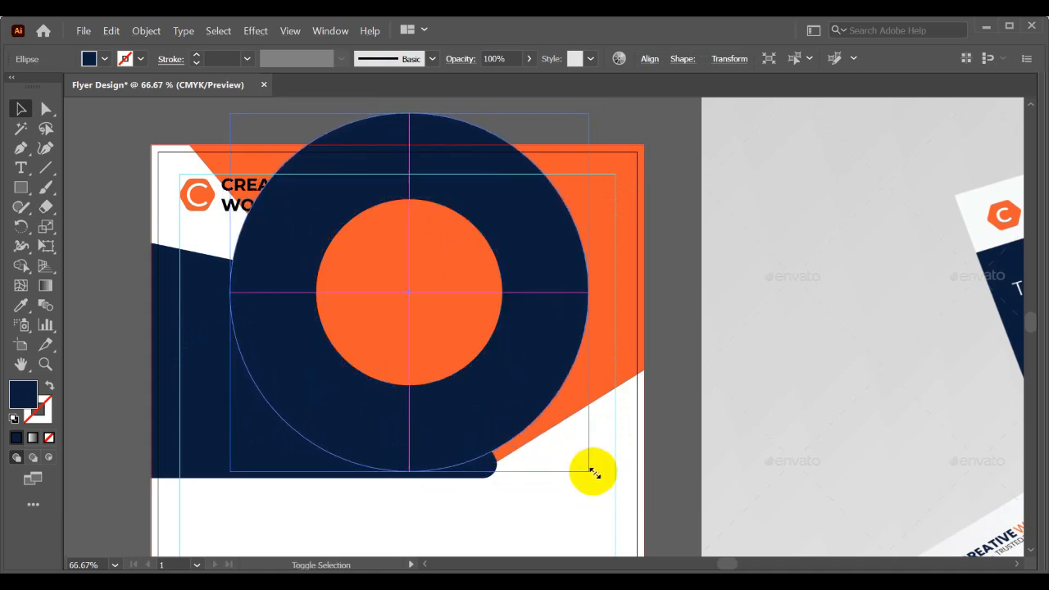
key("ctrl+z")
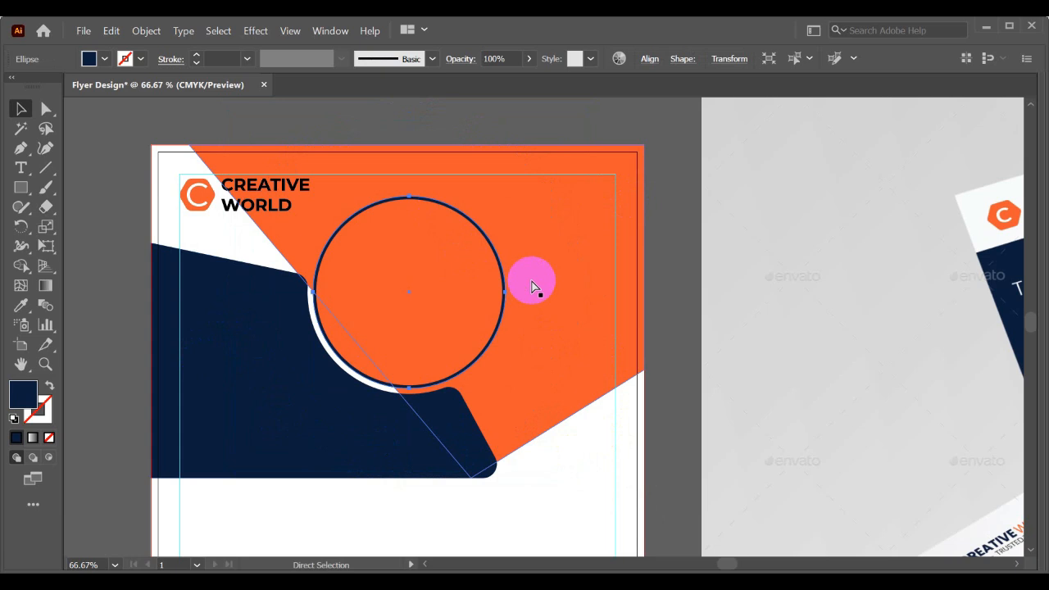
left_click_drag(507, 391, 611, 490)
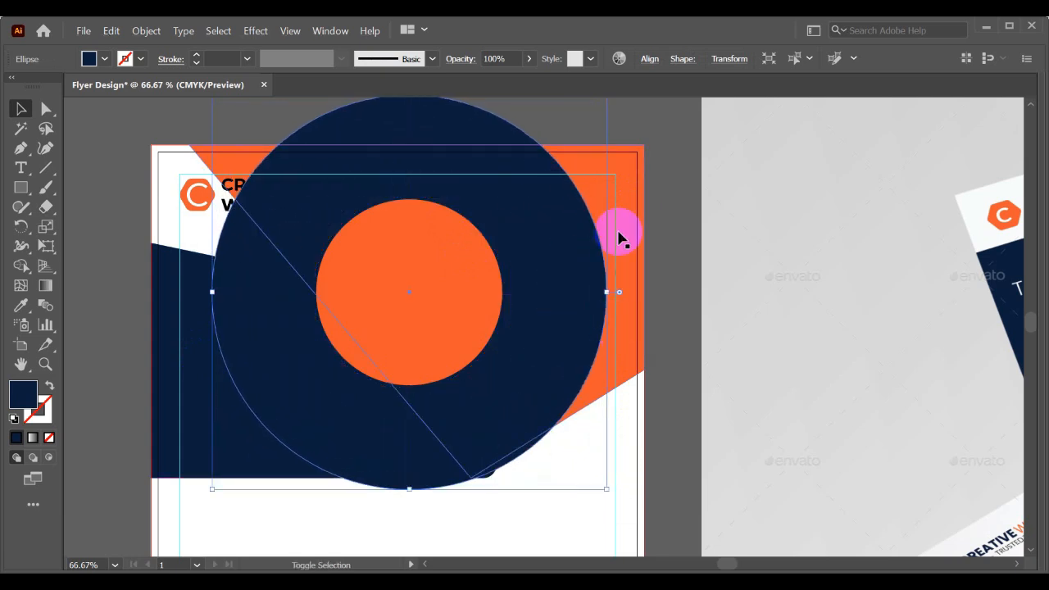
left_click(621, 178, "shift")
left_click_drag(624, 171, 146, 259)
key("ctrl+minus")
key("ctrl+minus")
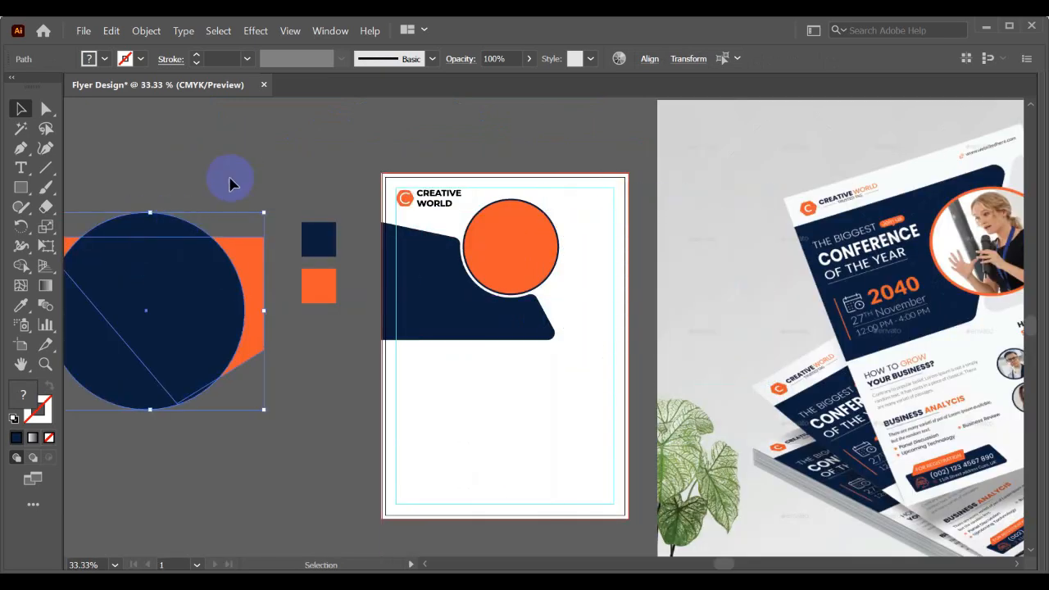
key("ctrl+z")
key("ctrl+z")
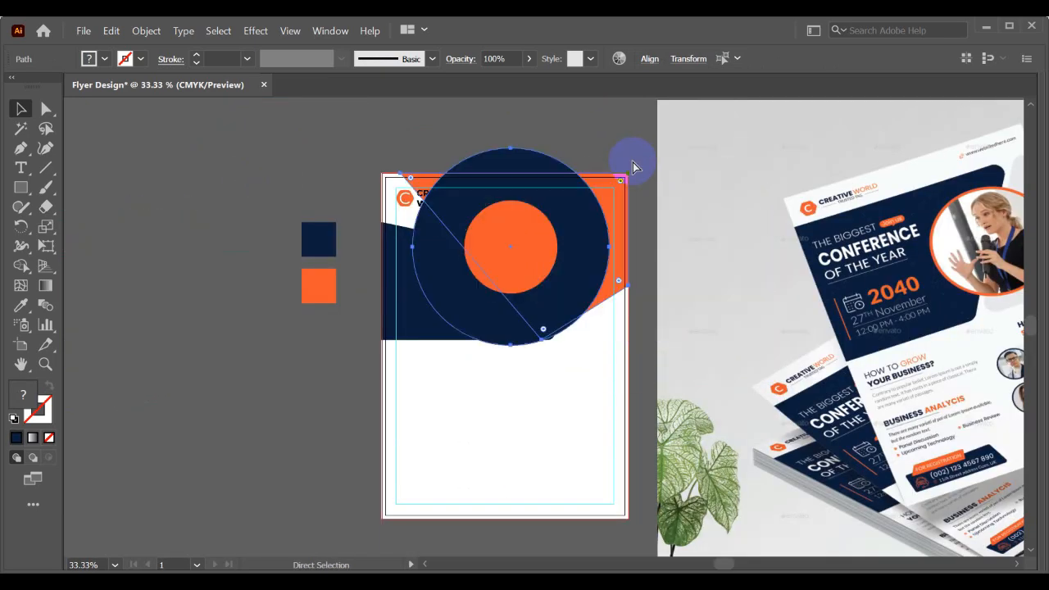
- Remove the enlarged circle, its overlap and the upper left polygon remnant with Shape Builder, keeping only the curved orange piece along the right page edge
scroll(557, 179, "up", 1)
left_click(21, 265)
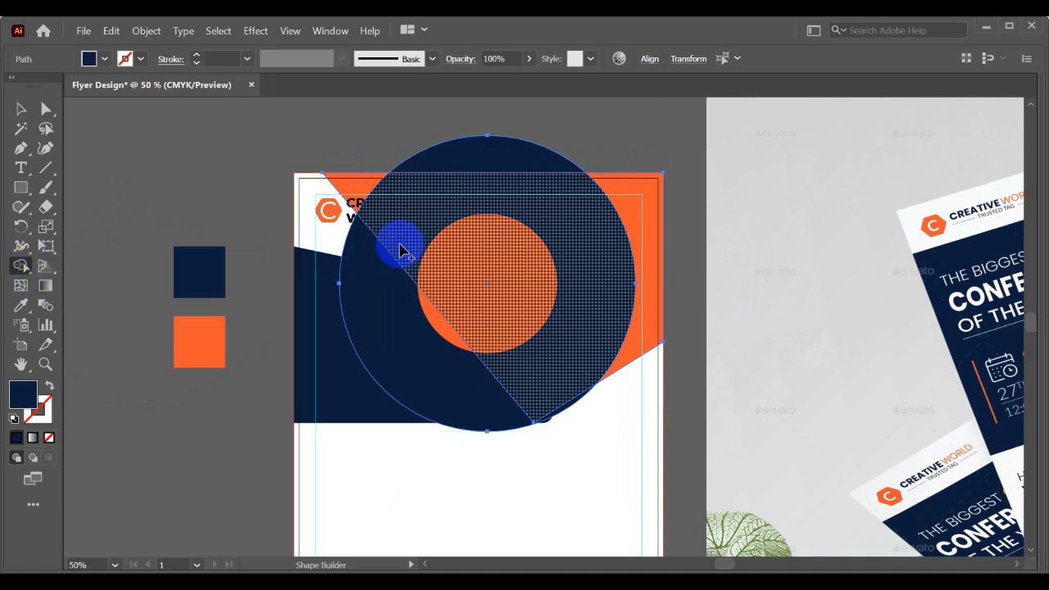
mouse_move(399, 246)
left_mouse_down()
mouse_move(383, 284)
mouse_move(425, 179)
mouse_move(367, 188)
left_mouse_up()
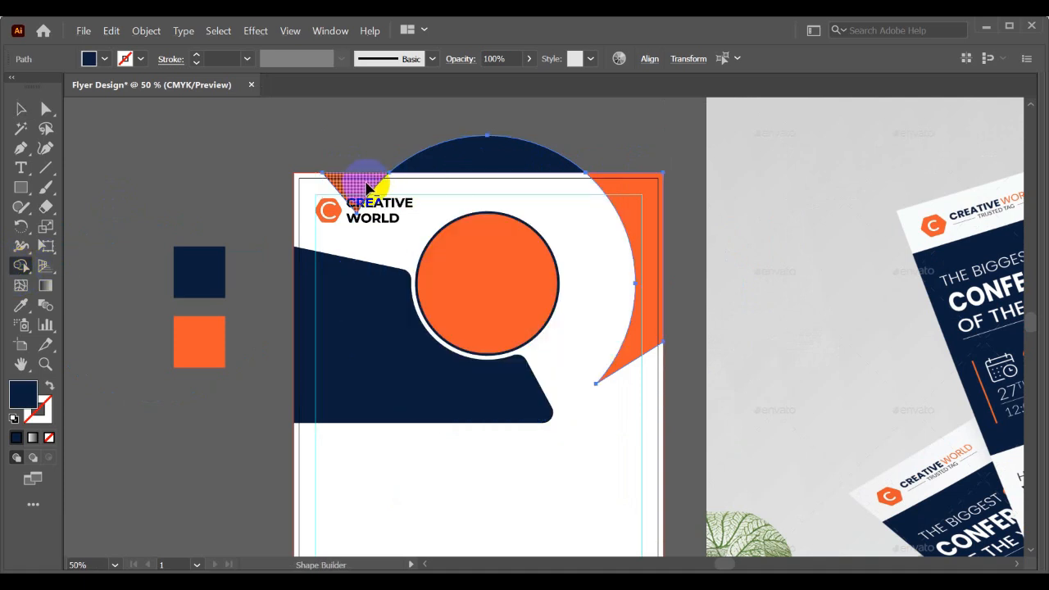
left_click(483, 154, "alt")
key("v")
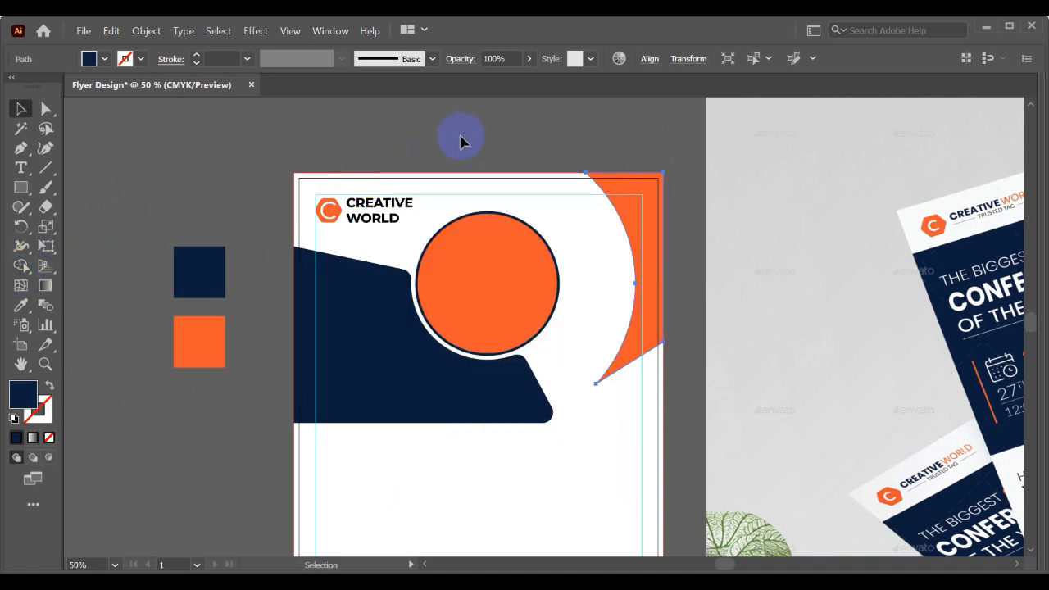
left_click(462, 141)
left_click_drag(490, 134, 433, 133)
left_click(581, 352)
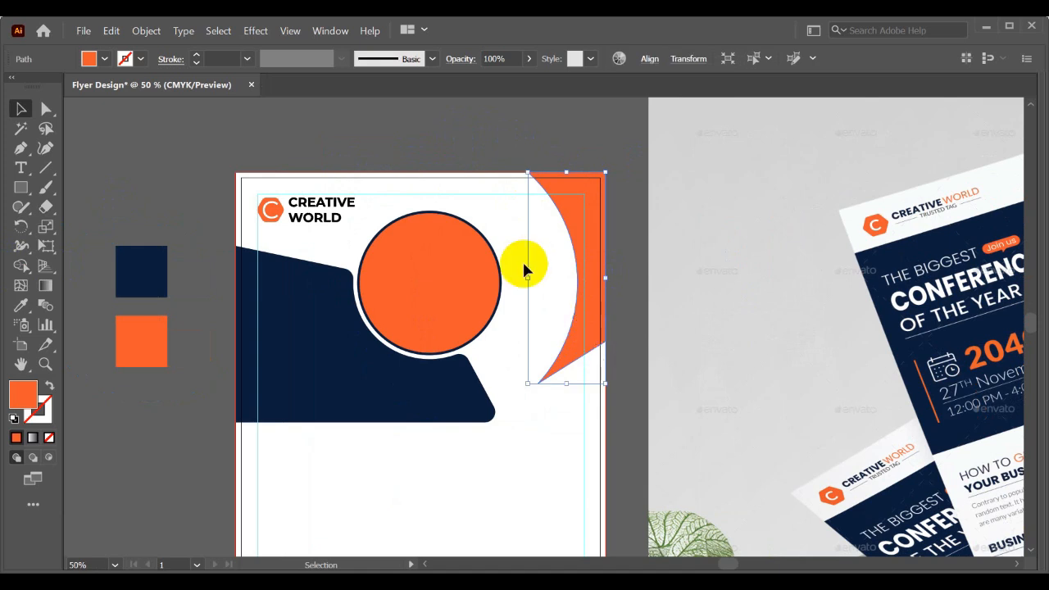
left_click(592, 436)
scroll(571, 426, "up", 1)
left_click_drag(558, 410, 574, 423)
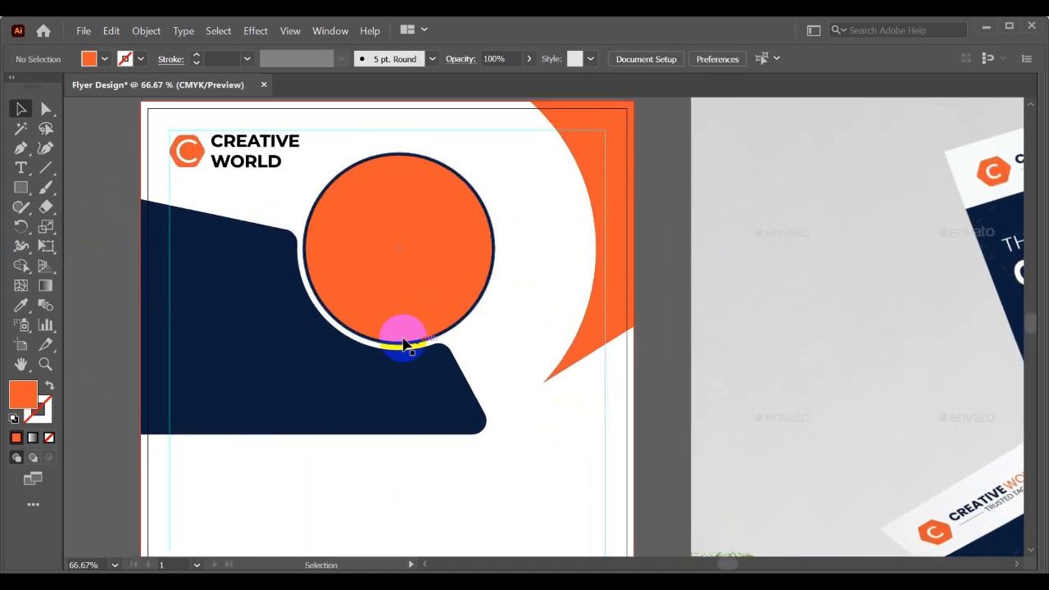
left_click(22, 186)
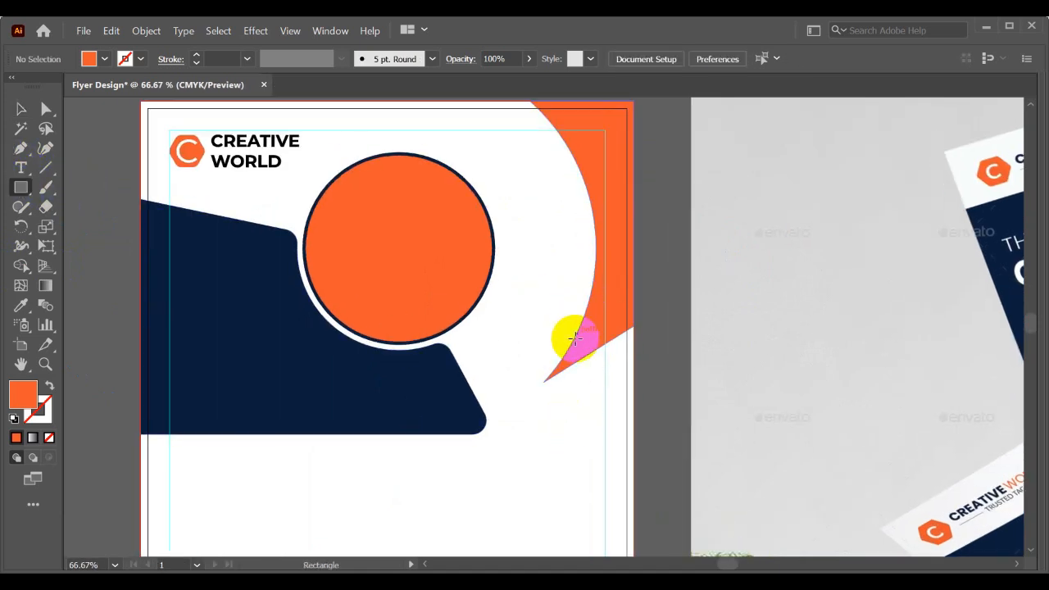
left_click_drag(545, 291, 634, 427)
key("ctrl+z")
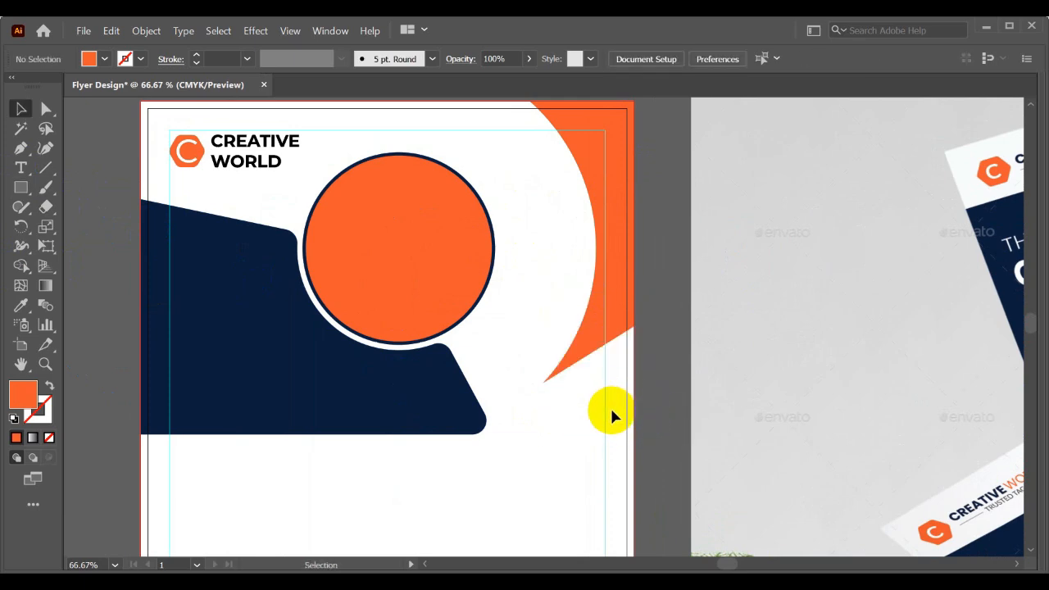
- Move the curved orange piece horizontally left toward the photo circle, keeping its upper edge on the page's top edge
scroll(632, 370, "down", 1)
left_click_drag(629, 378, 656, 408)
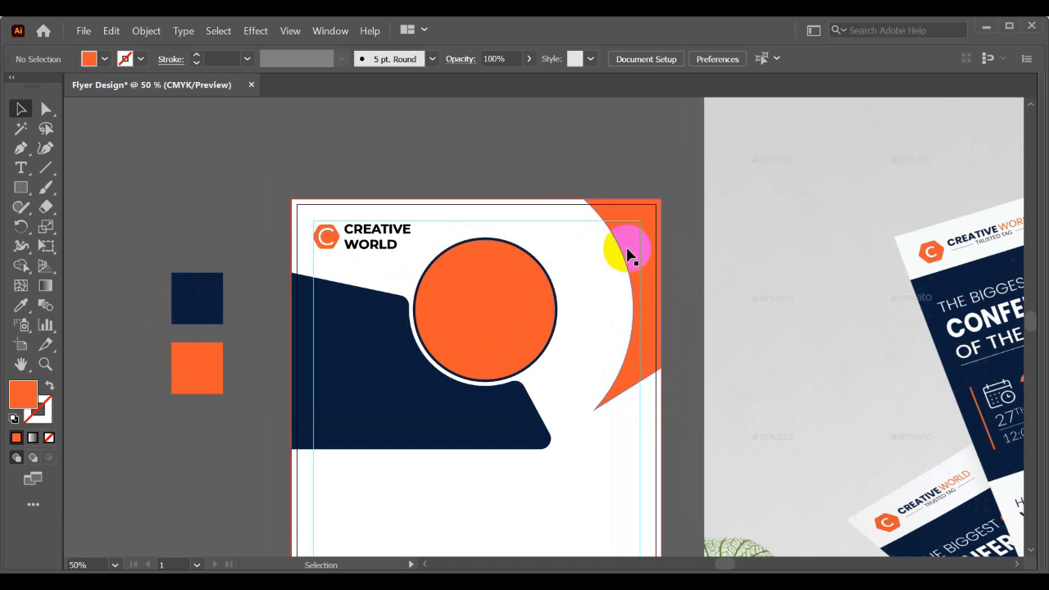
left_click(613, 219)
scroll(626, 227, "up", 1)
left_click_drag(625, 227, 561, 248)
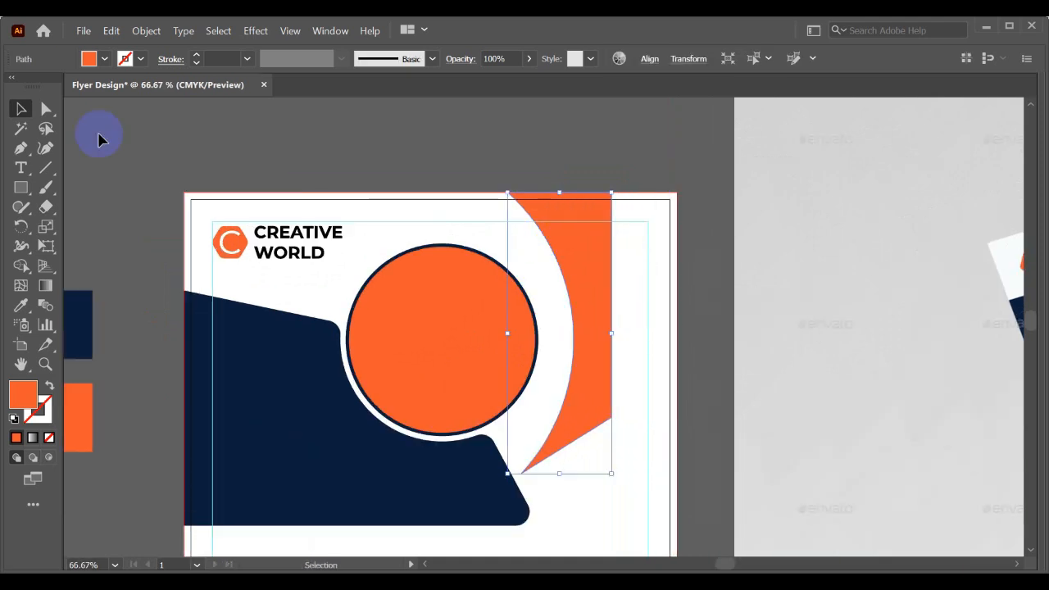
- Extend the straight right side of the curved orange piece horizontally out to the page's right edge
left_click(46, 109)
left_click(613, 199)
left_click(612, 420)
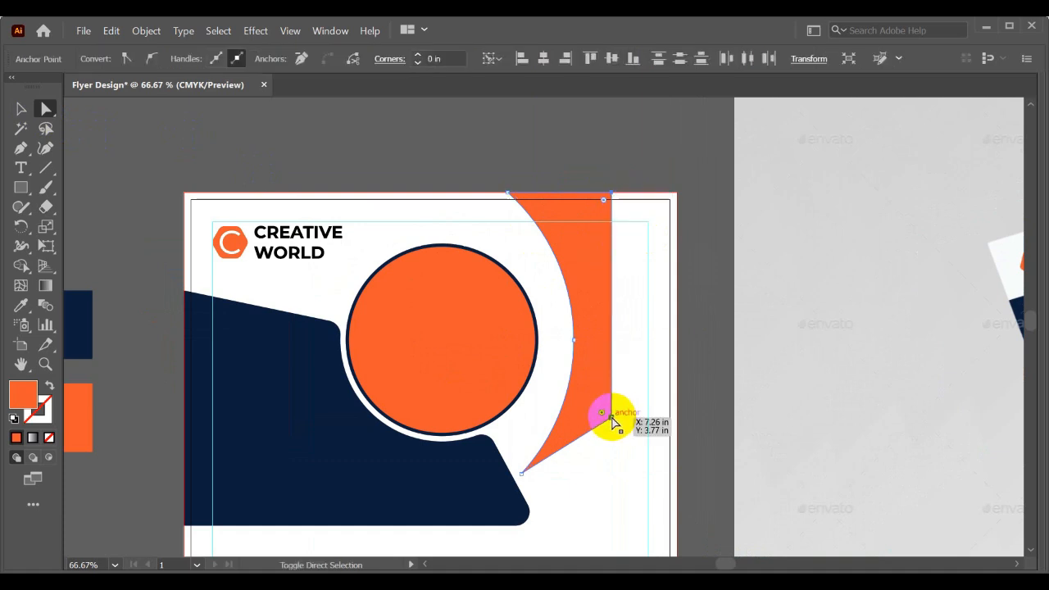
left_click_drag(612, 421, 680, 421)
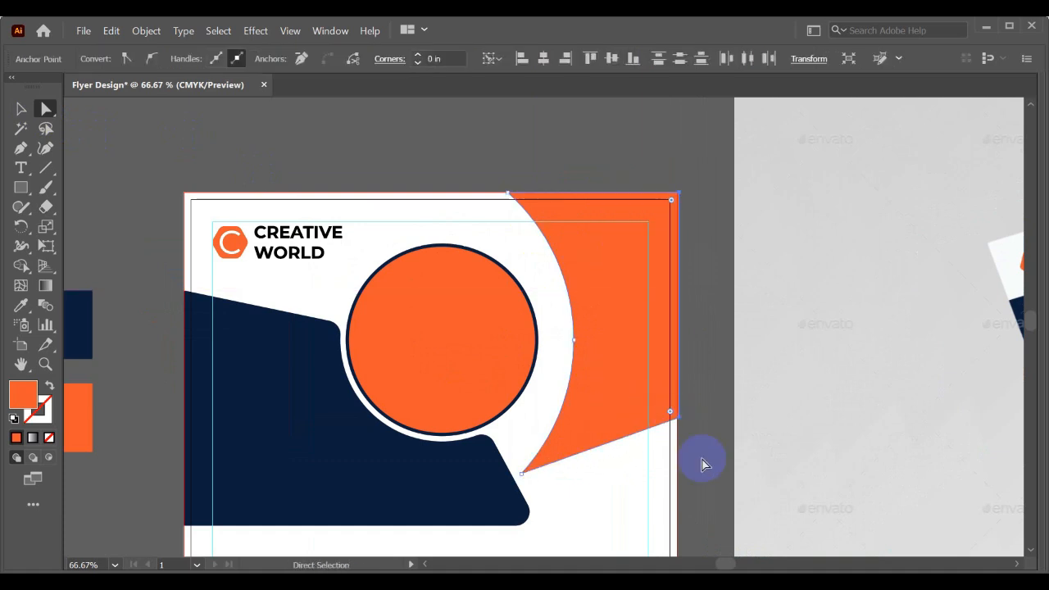
key("v")
left_click(705, 457)
key("space")
left_click_drag(705, 456, 700, 380)
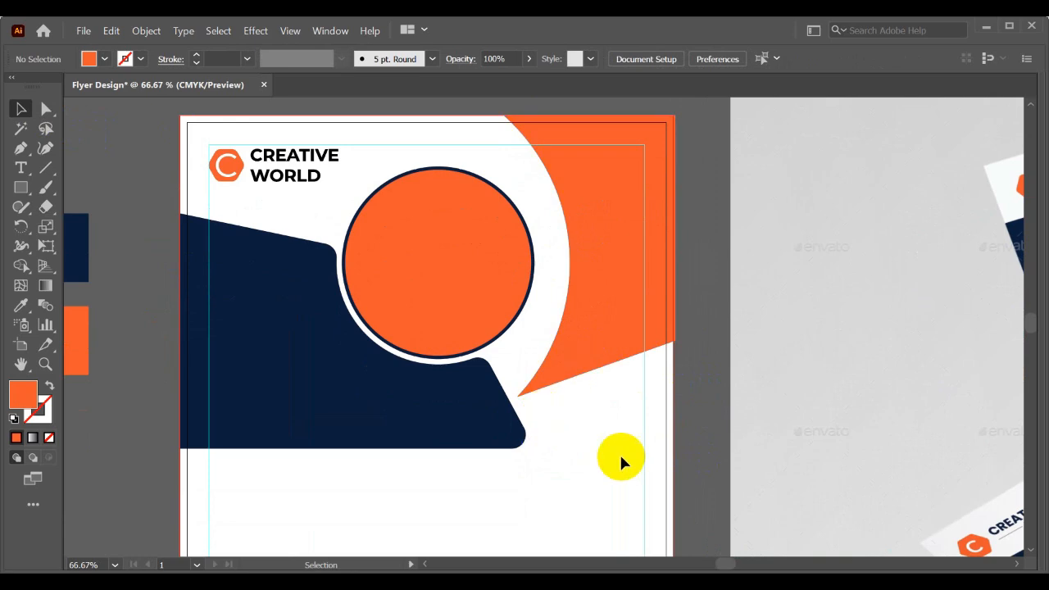
scroll(558, 407, "up", 2)
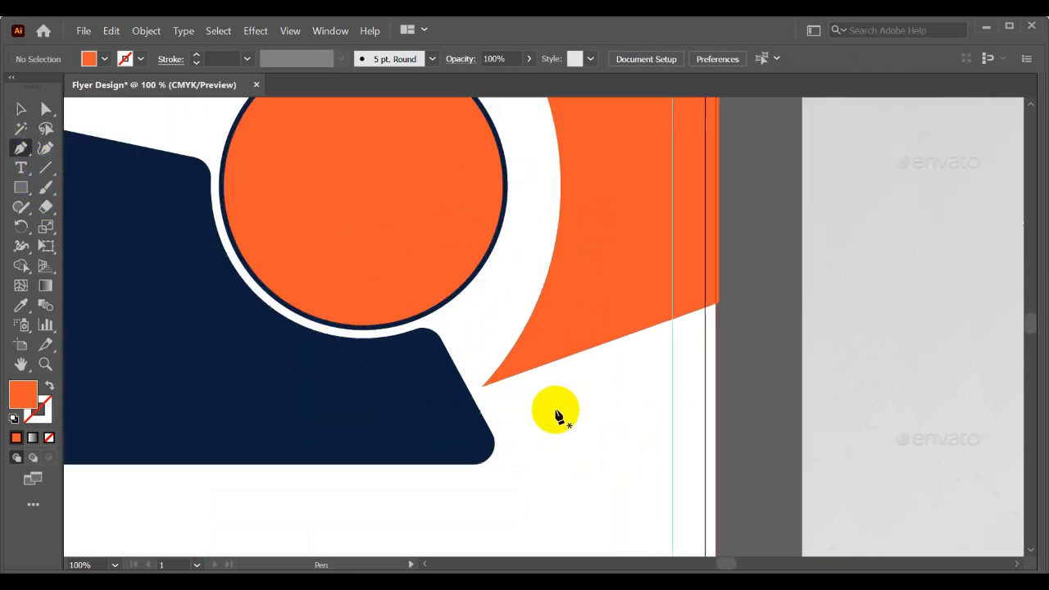
left_click(456, 378)
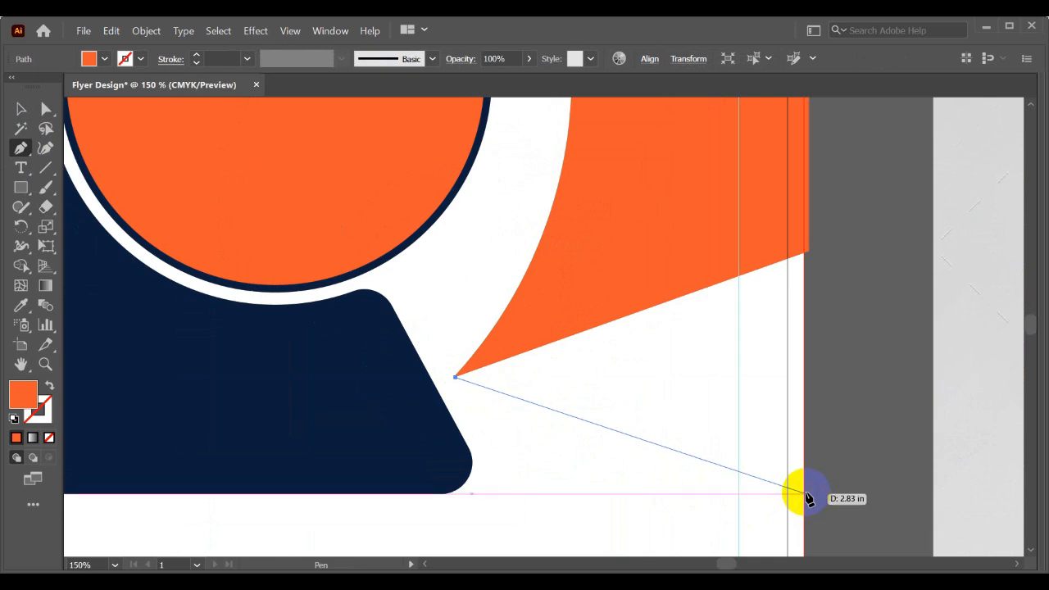
left_click(805, 494)
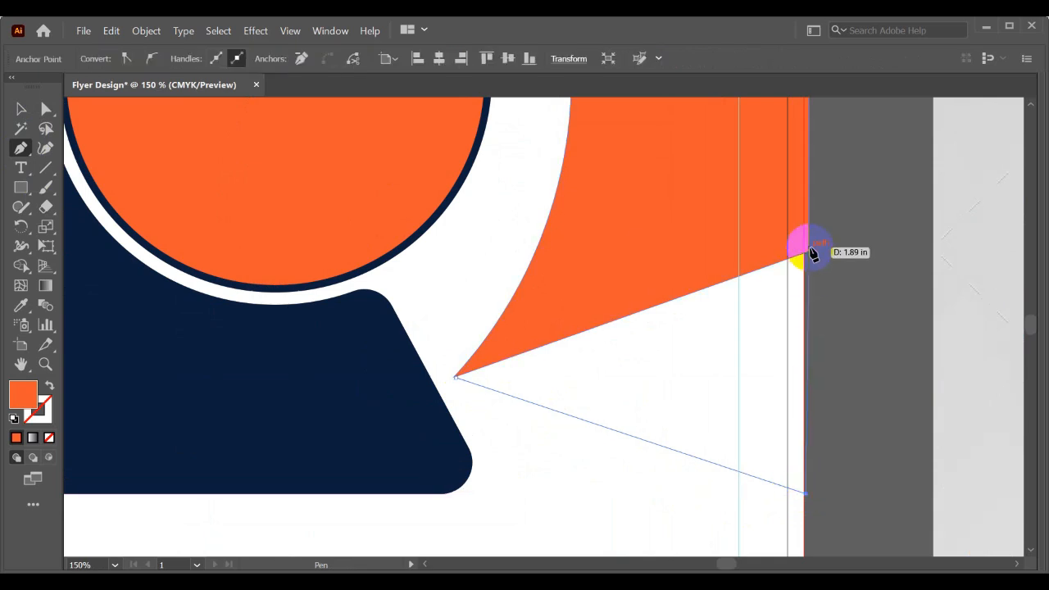
key("ctrl+z")
key("ctrl+z")
key("v")
- Shift the curved orange piece 0.04 in left so its straight side snaps to the page's right edge
scroll(786, 214, "up", 1)
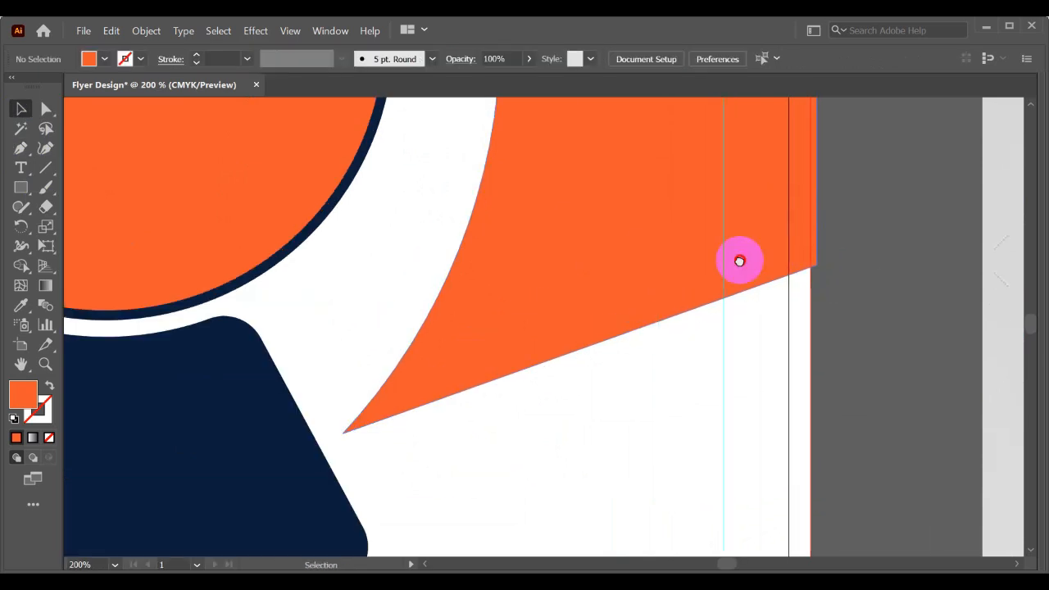
left_click_drag(740, 260, 671, 400)
left_click(672, 327)
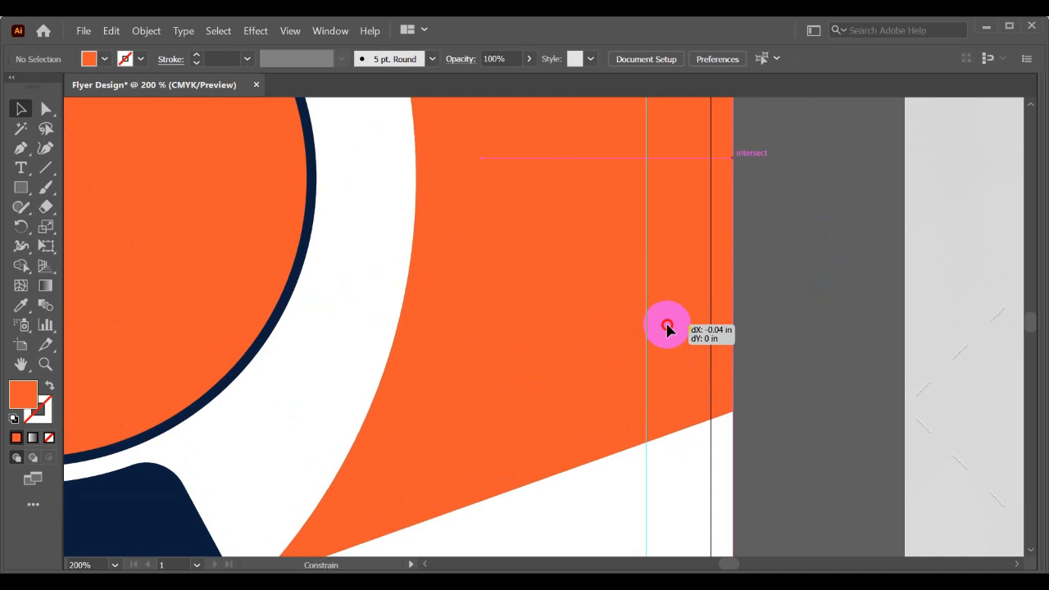
scroll(669, 326, "down", 2)
scroll(669, 326, "down", 1)
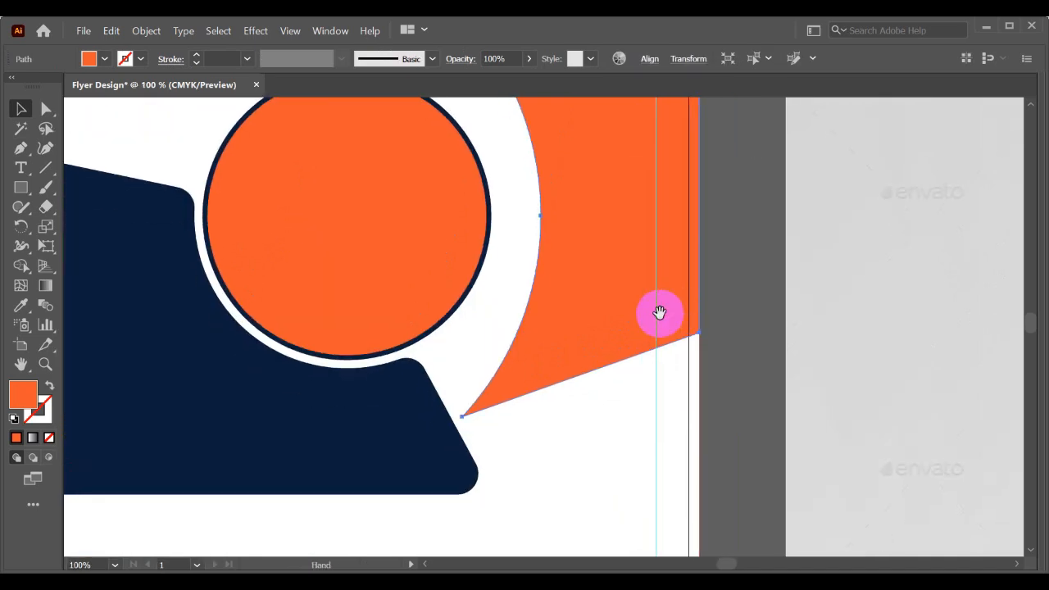
- Draw an orange triangle with the Pen tool between the curved piece's lower tip, its lower right corner and the panel's bottom level on the page edge
left_click(20, 148)
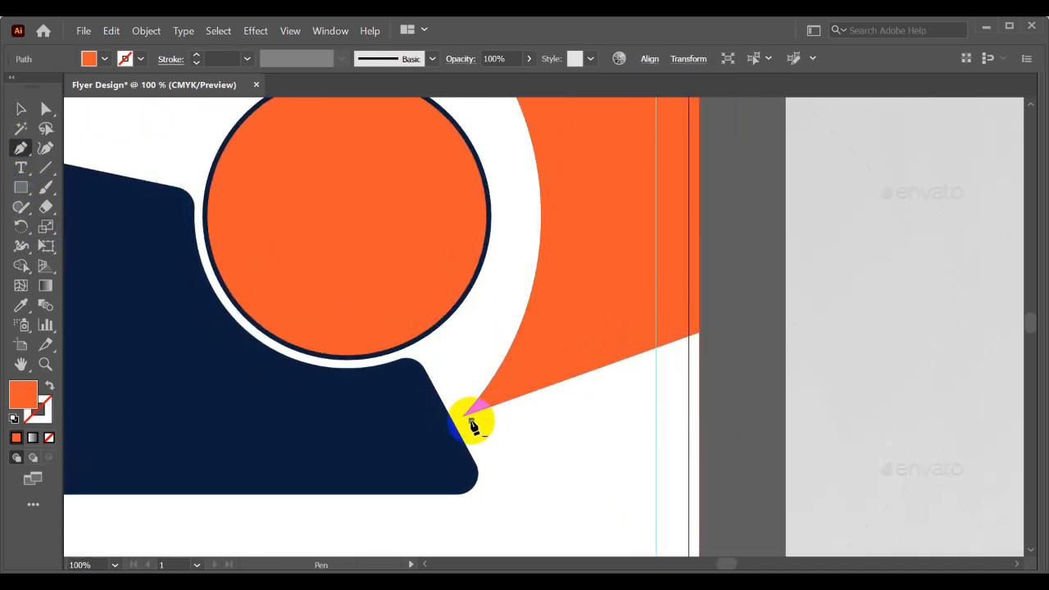
left_click(698, 495)
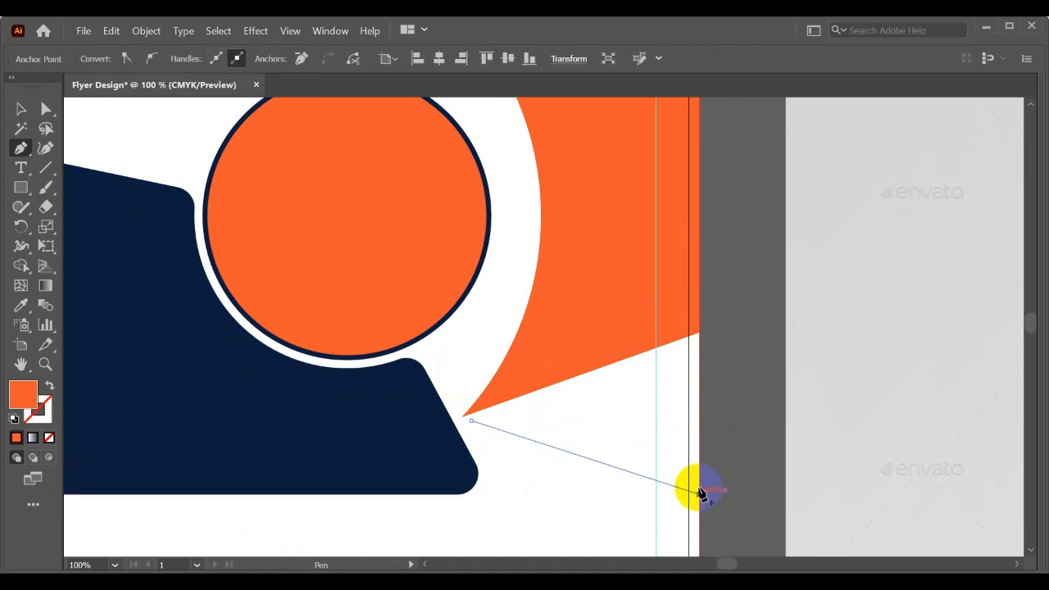
left_click(699, 334)
left_click(472, 420)
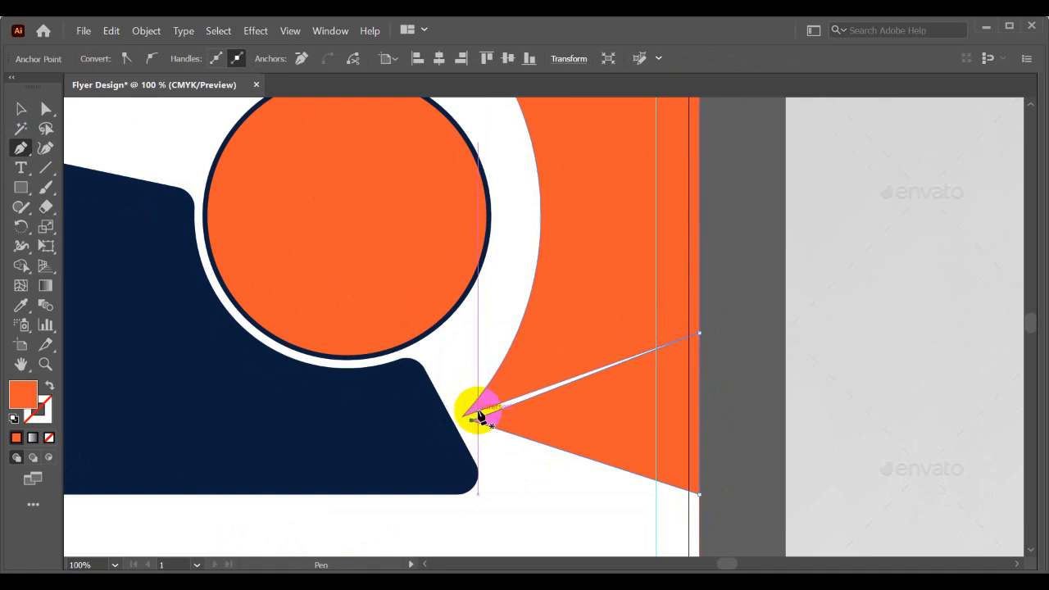
- Move the triangle's left anchor point onto the lower tip of the curved orange piece to close the gap between them
left_click(46, 108)
key("ctrl+plus")
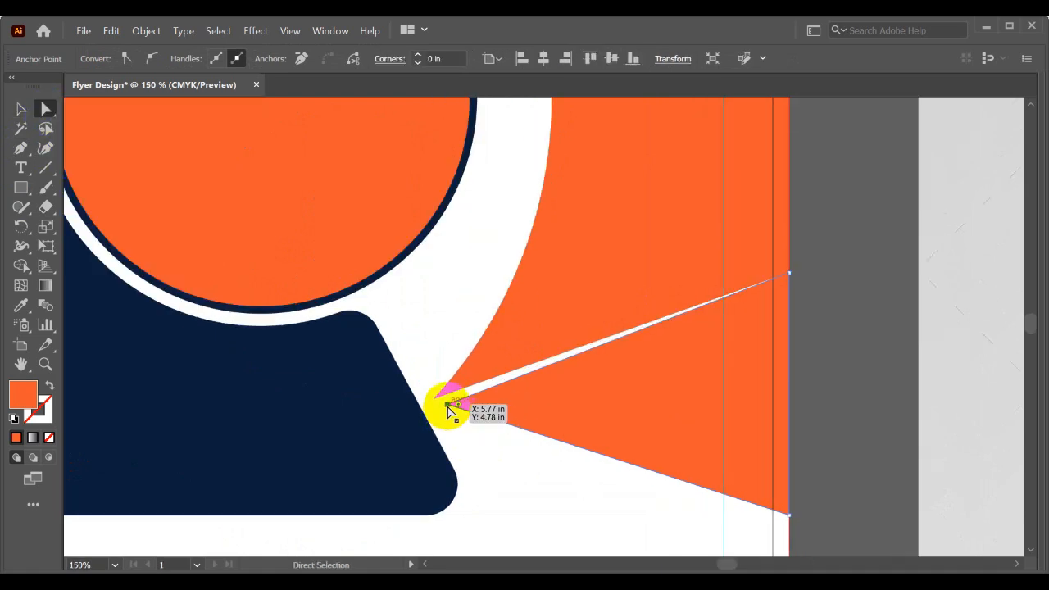
left_click_drag(448, 407, 435, 404)
left_click(468, 440)
key("ctrl+minus")
key("ctrl+minus")
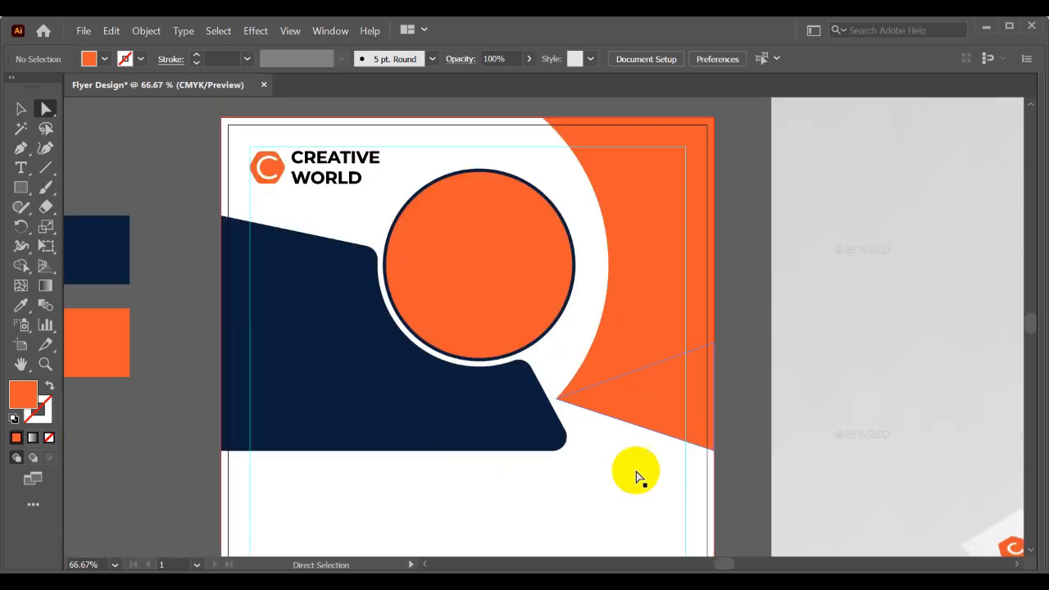
left_click_drag(690, 397, 706, 475)
key("ctrl+z")
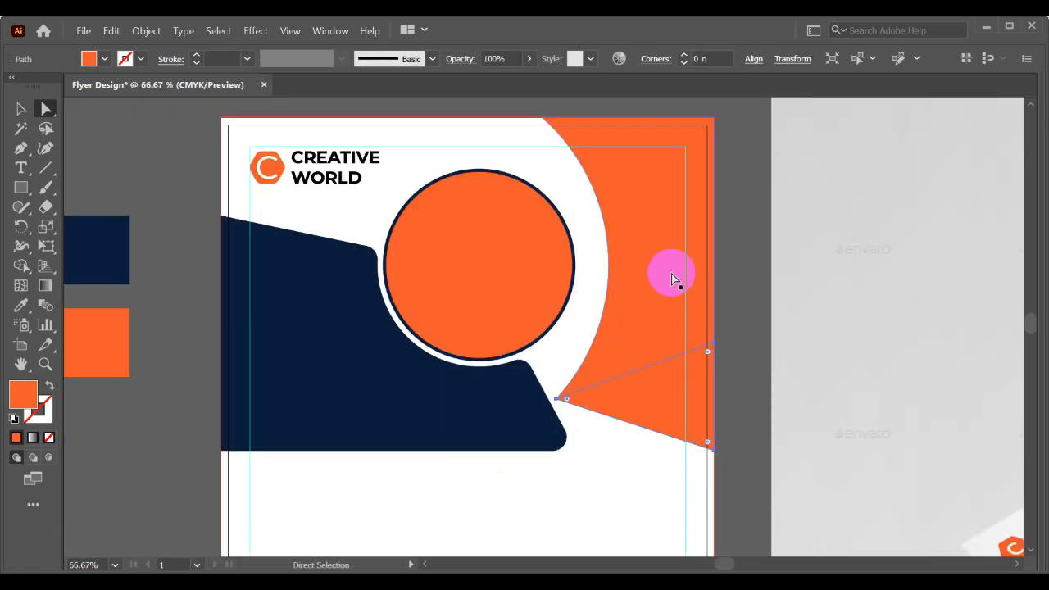
left_click(725, 266)
left_click_drag(740, 264, 715, 259)
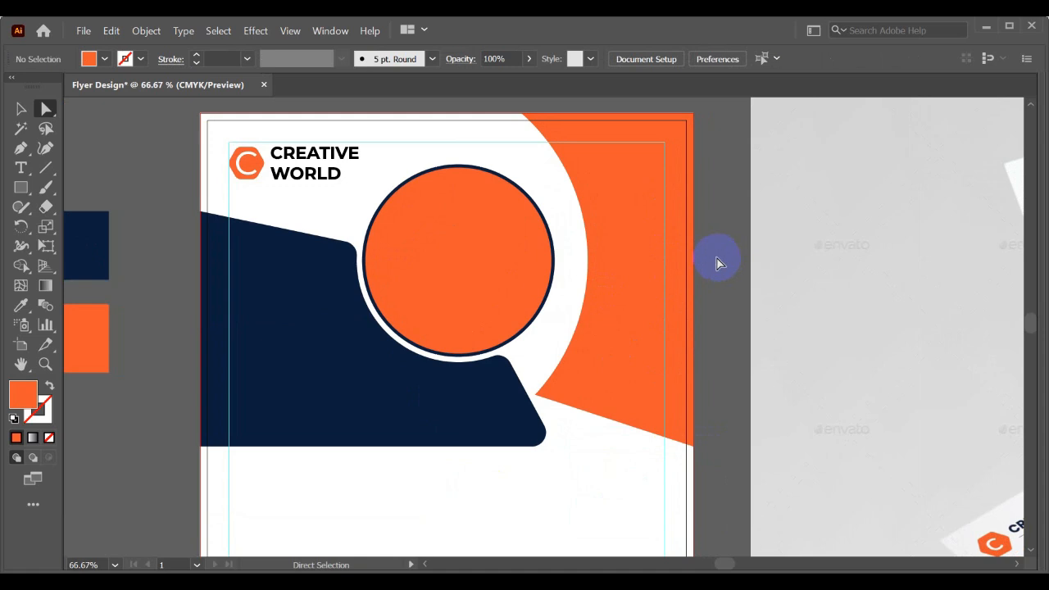
- Merge the triangle and the curved orange piece into one shape with Shape Builder
left_click_drag(702, 330, 697, 285)
left_click_drag(630, 411, 656, 267)
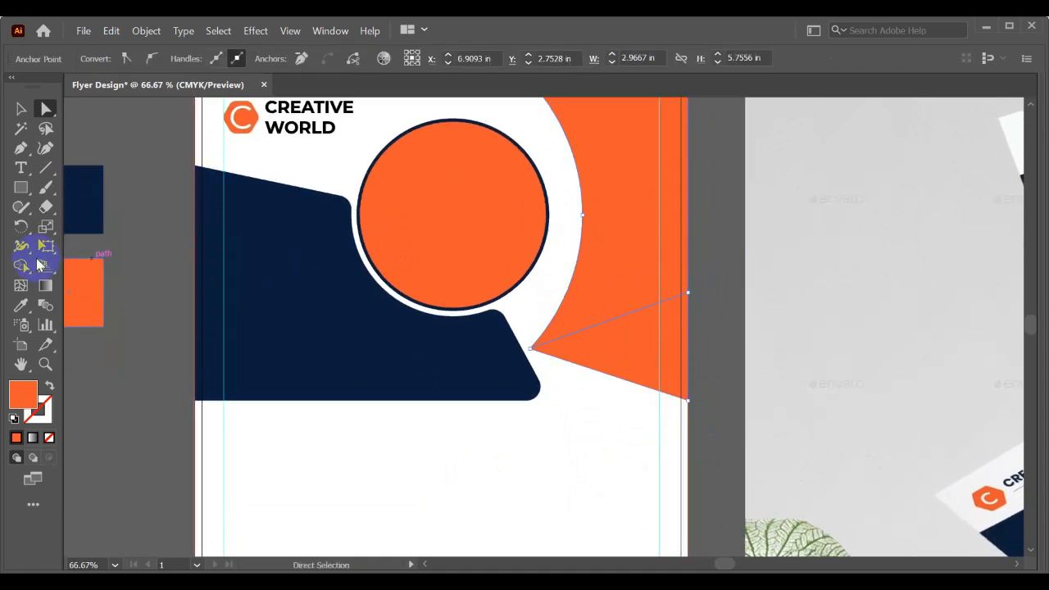
mouse_move(548, 276)
left_mouse_down()
mouse_move(643, 268)
mouse_move(655, 346)
left_mouse_up()
key("v")
left_click(598, 414)
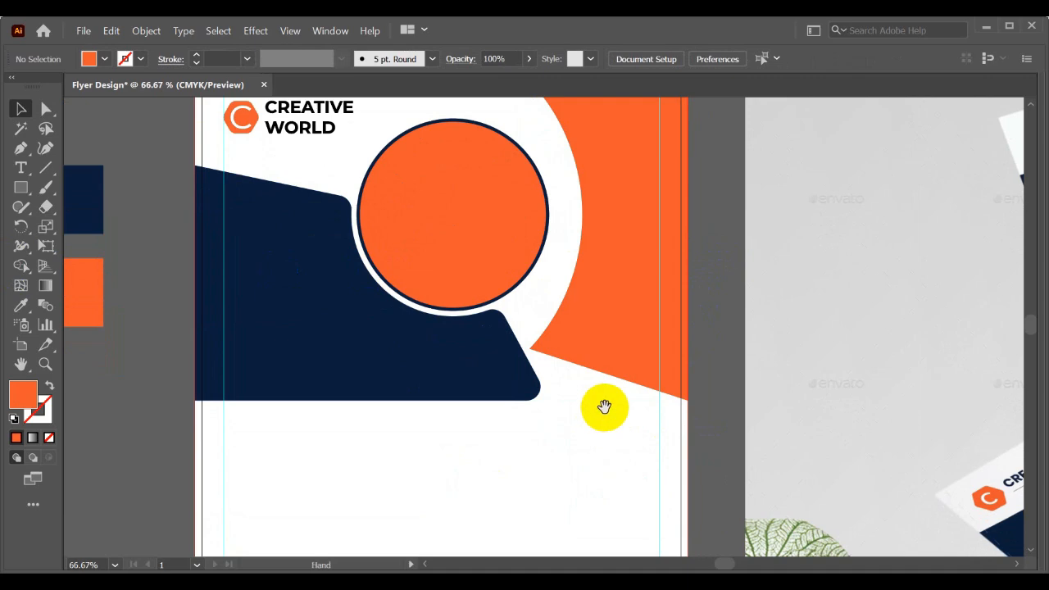
- Delete the merged orange background shape along the page's right edge
scroll(604, 408, "down", 2)
left_click_drag(604, 398, 558, 401)
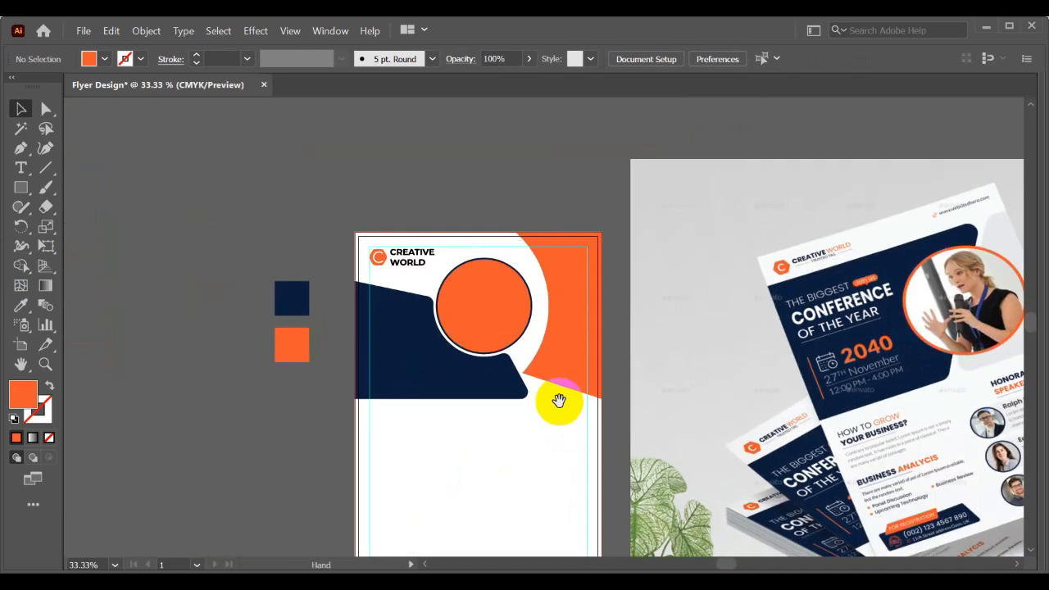
scroll(503, 223, "up", 2)
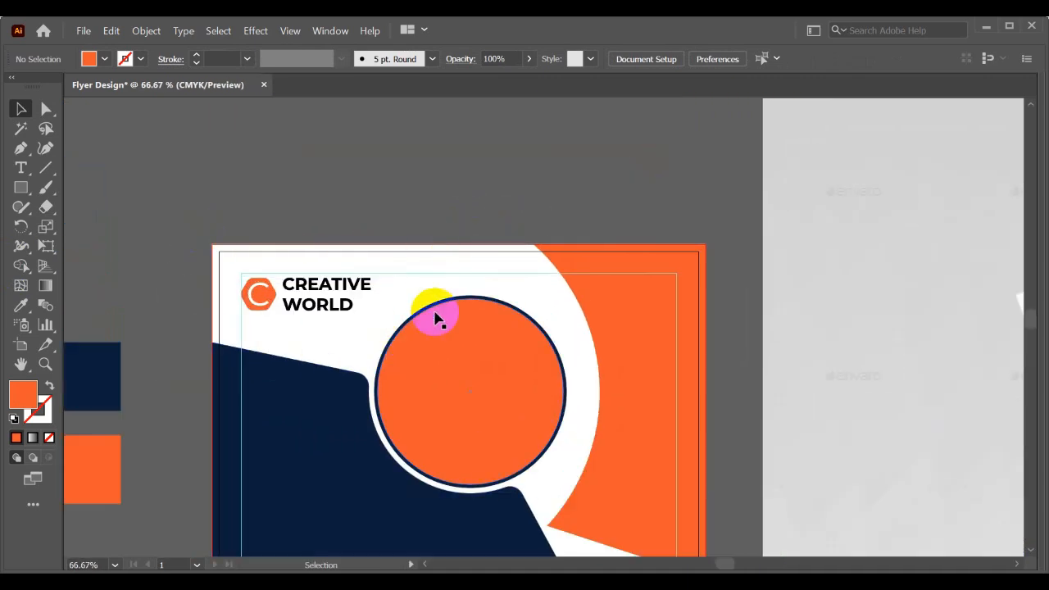
scroll(528, 244, "down", 1)
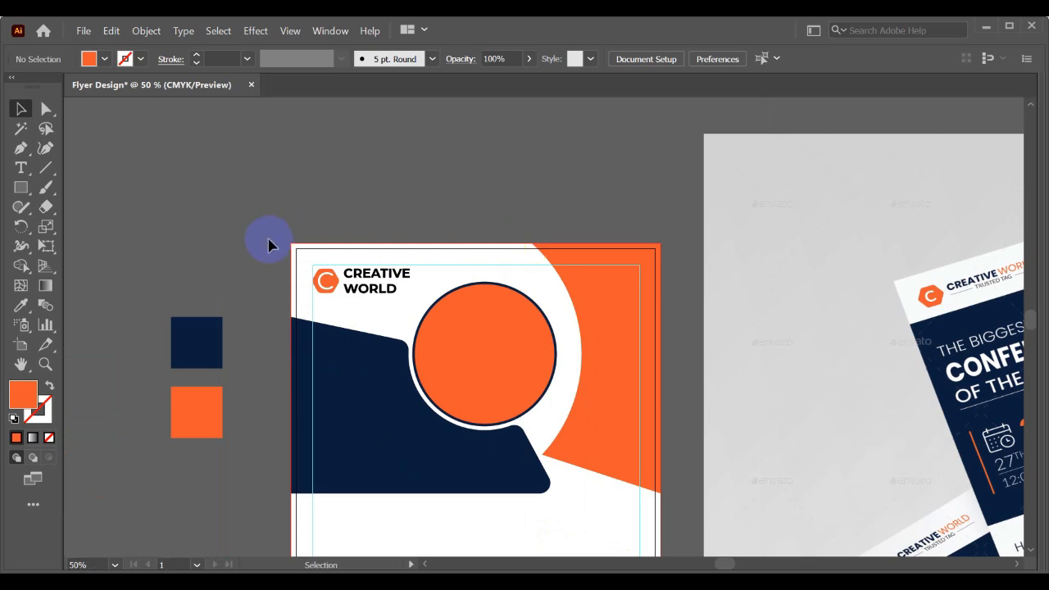
scroll(525, 264, "down", 1)
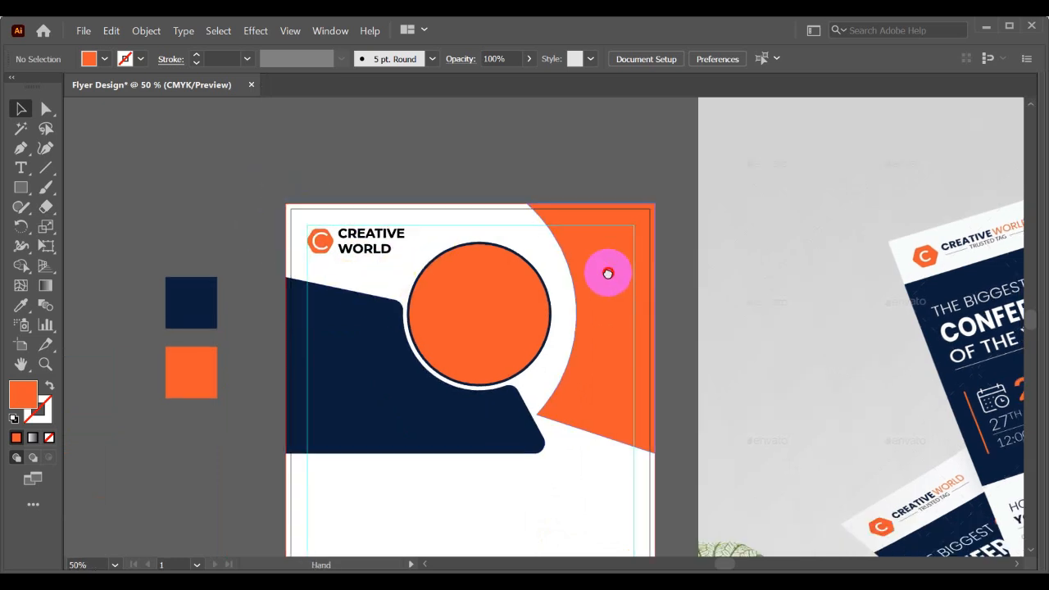
left_click_drag(604, 272, 726, 251)
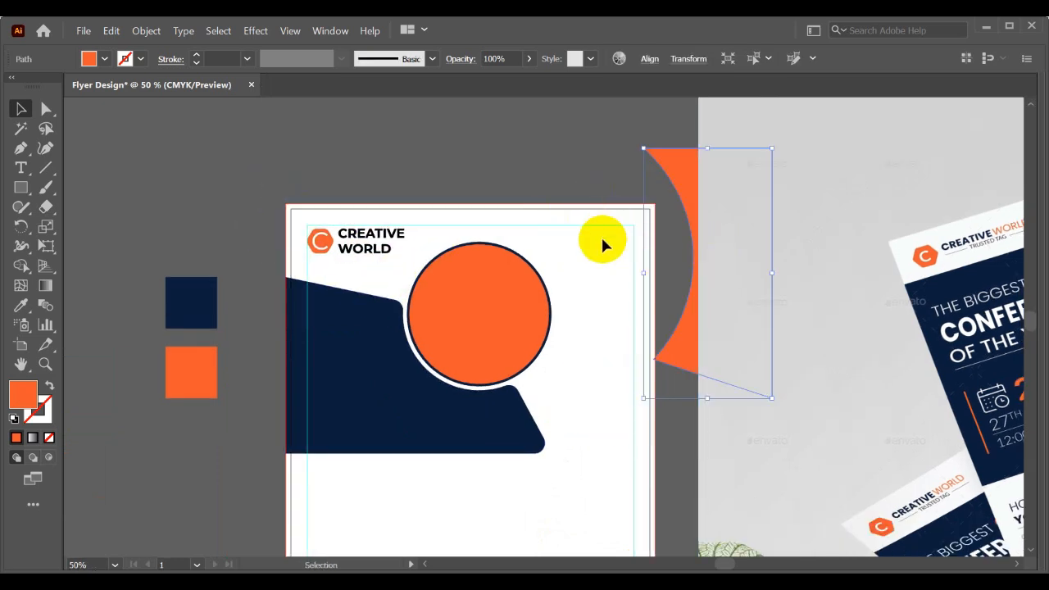
key("Delete")
- Compare the flyer page with the mockup, examining its conference headline and the layout of its text blocks
scroll(581, 236, "down", 2)
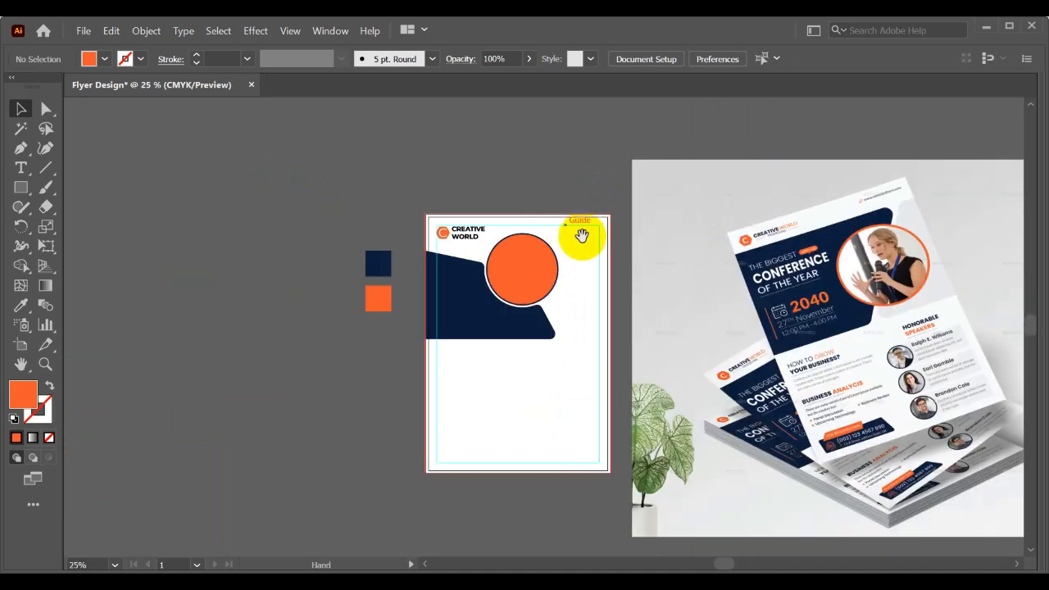
left_click_drag(581, 236, 481, 136)
scroll(492, 243, "up", 1)
scroll(464, 304, "up", 2)
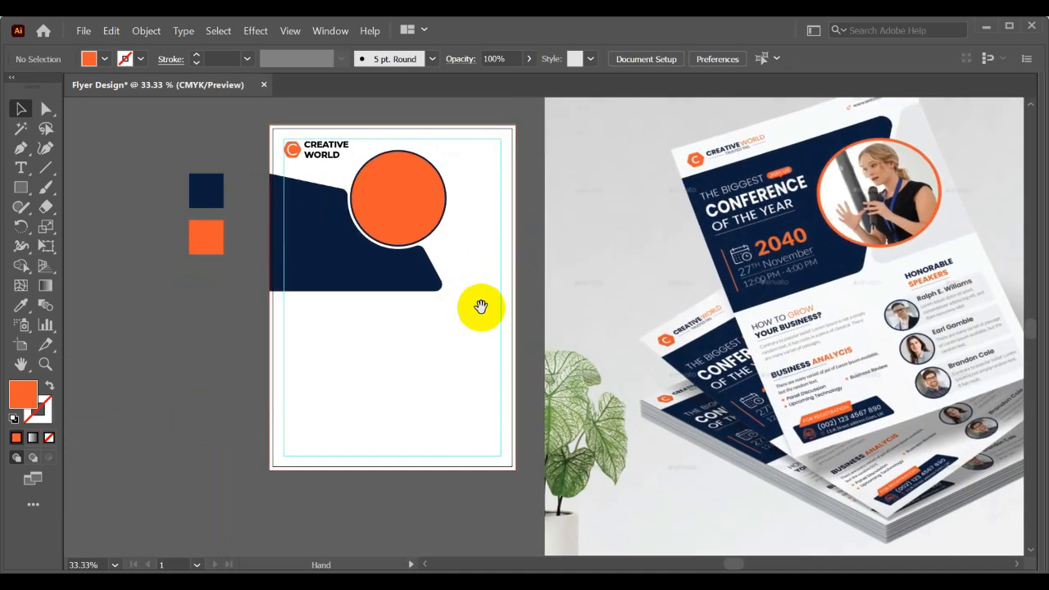
left_click_drag(443, 295, 502, 285)
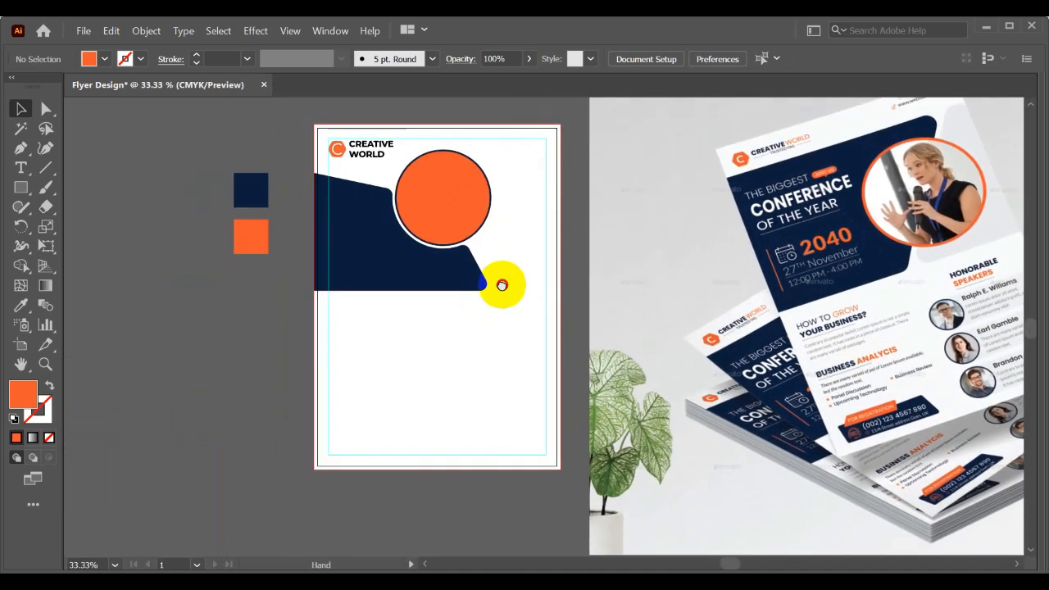
left_click_drag(471, 343, 473, 333)
scroll(440, 280, "up", 1)
left_click_drag(447, 251, 462, 311)
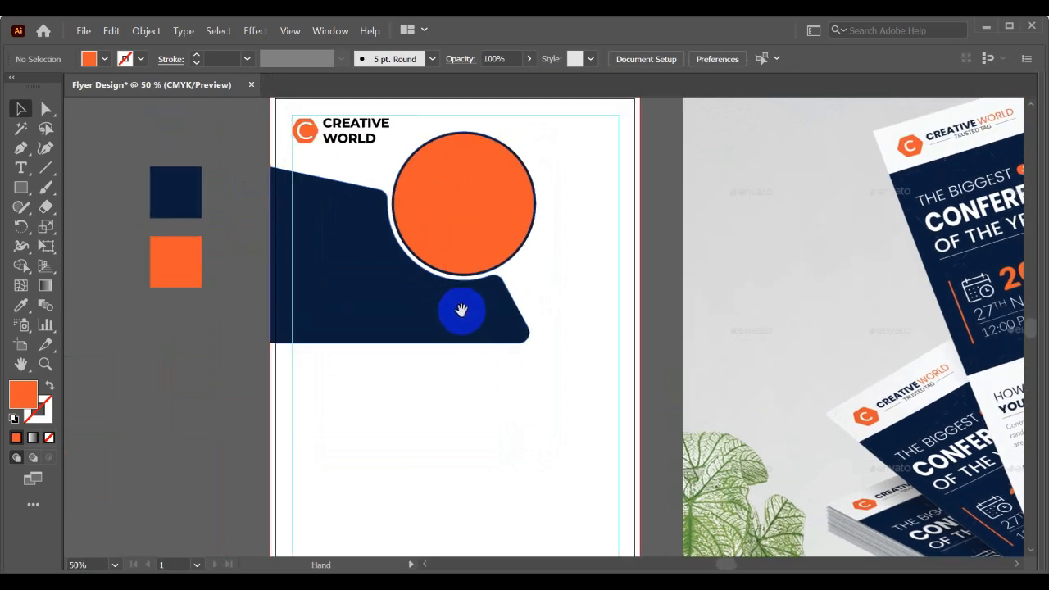
left_click_drag(568, 197, 562, 187)
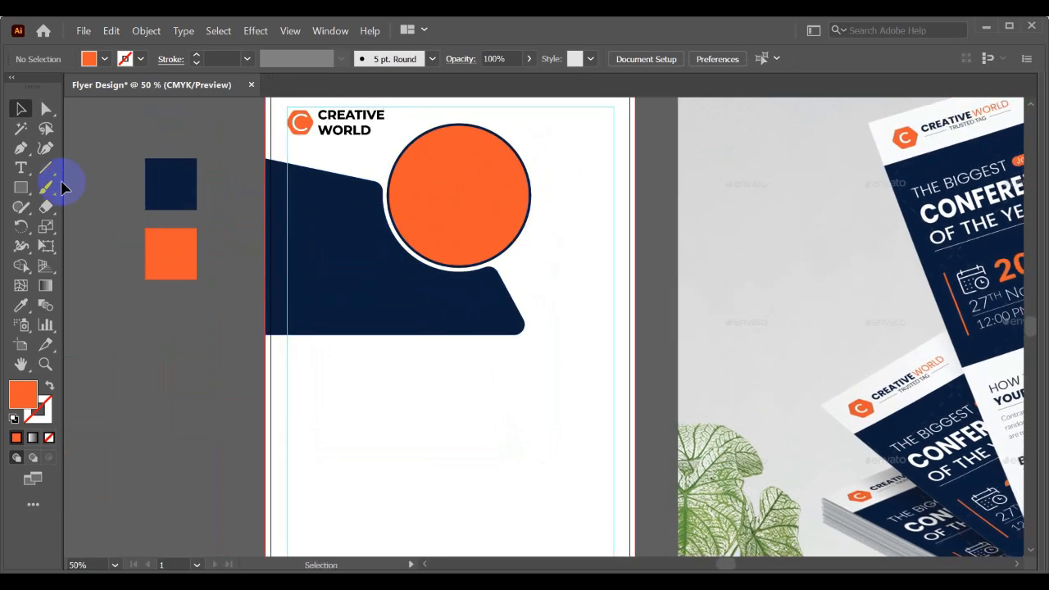
left_click_drag(609, 301, 592, 296)
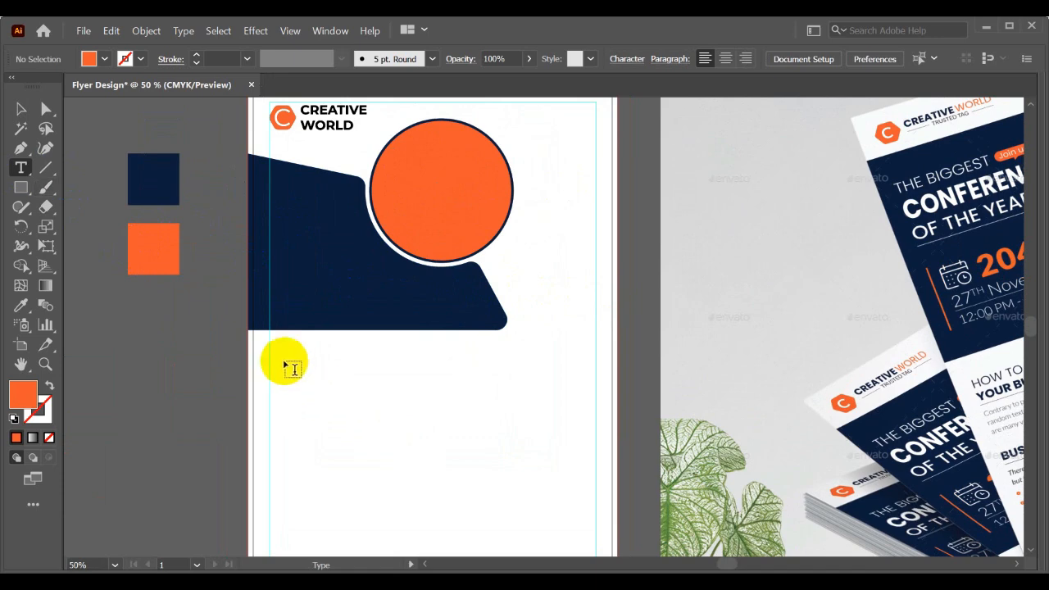
scroll(520, 297, "down", 1)
left_click_drag(520, 297, 293, 291)
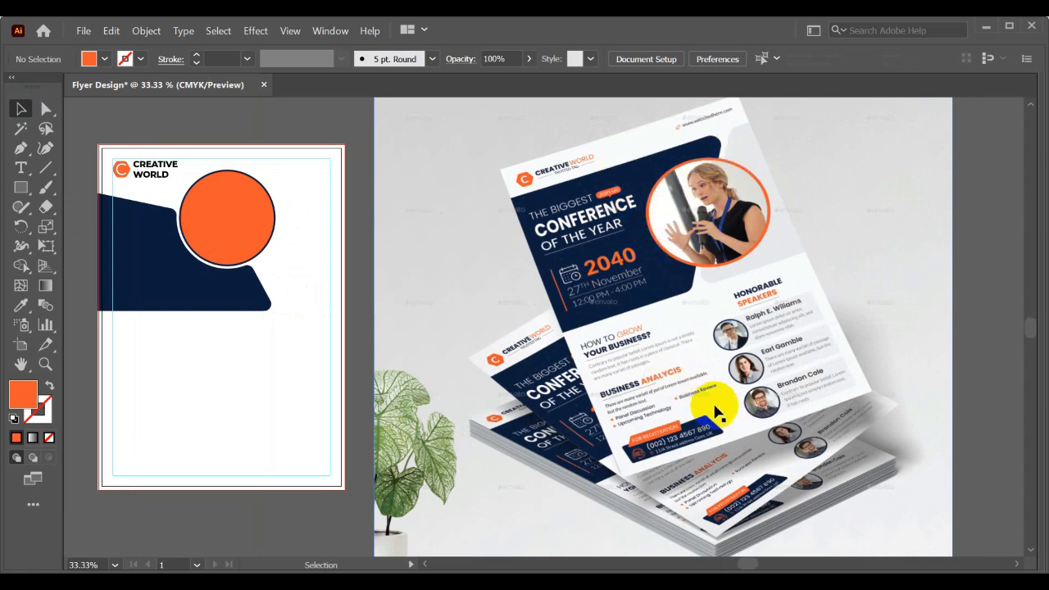
left_click_drag(364, 379, 462, 364)
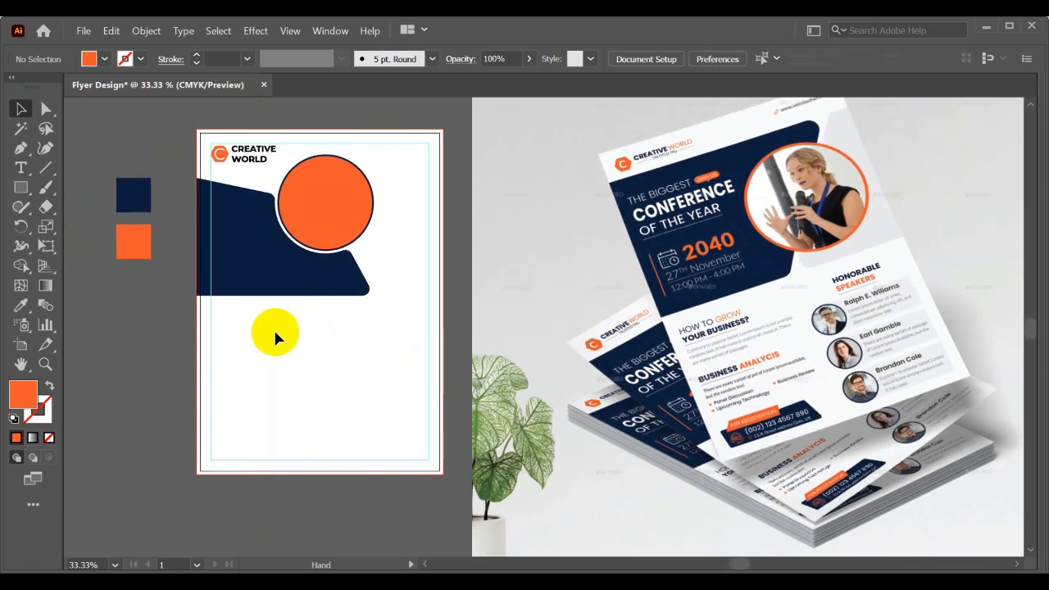
- Add the text THE BIGGEST in Montserrat Bold below the navy panel and enlarge it to about 43 pt
left_click(21, 168)
left_click(230, 338)
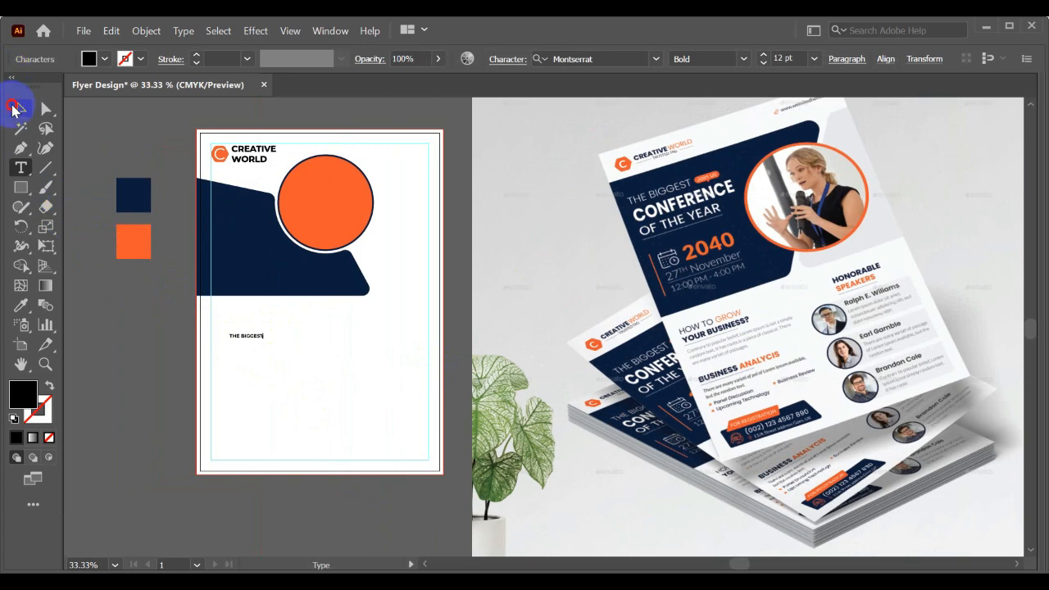
left_click(12, 109)
left_click(254, 341)
left_click_drag(264, 341, 346, 391)
left_click_drag(328, 356, 289, 354)
- Duplicate the THE BIGGEST text directly below itself and replace the copy's wording with CONFERENCE
left_click(300, 358)
left_click(287, 323)
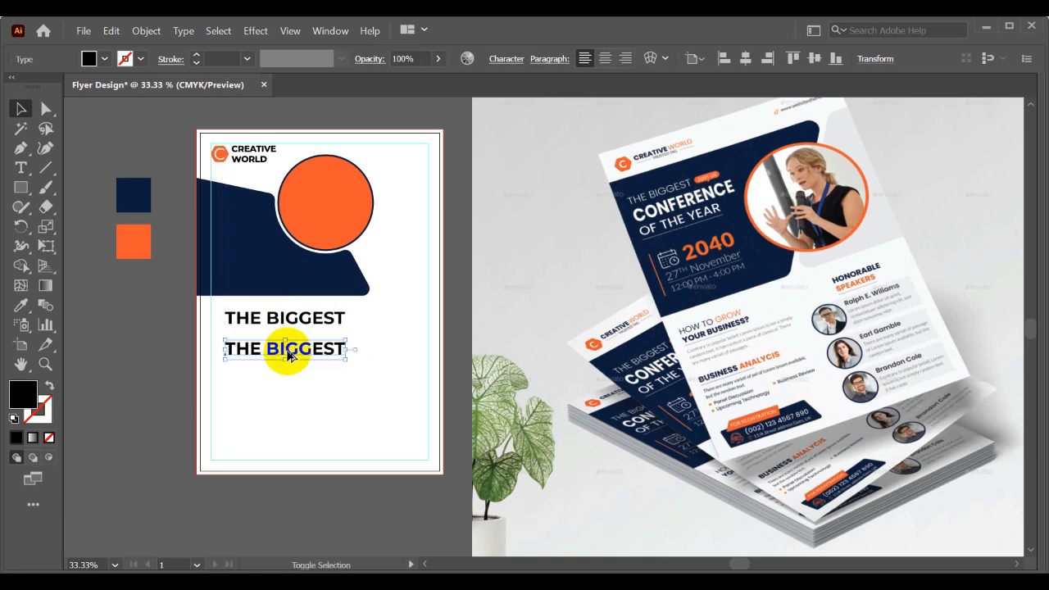
triple_click(287, 351)
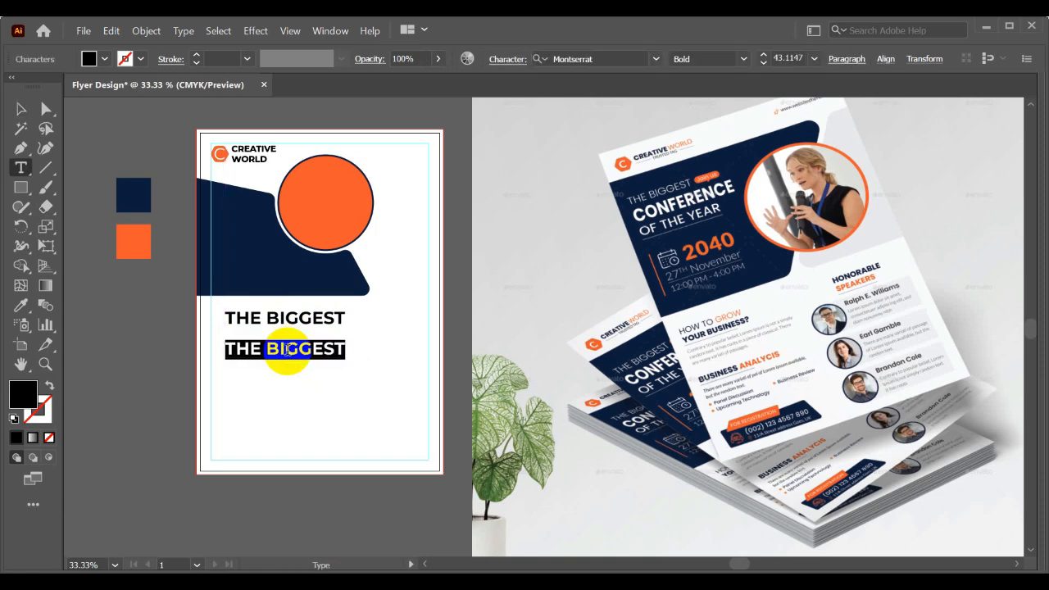
type("CONFERENCE")
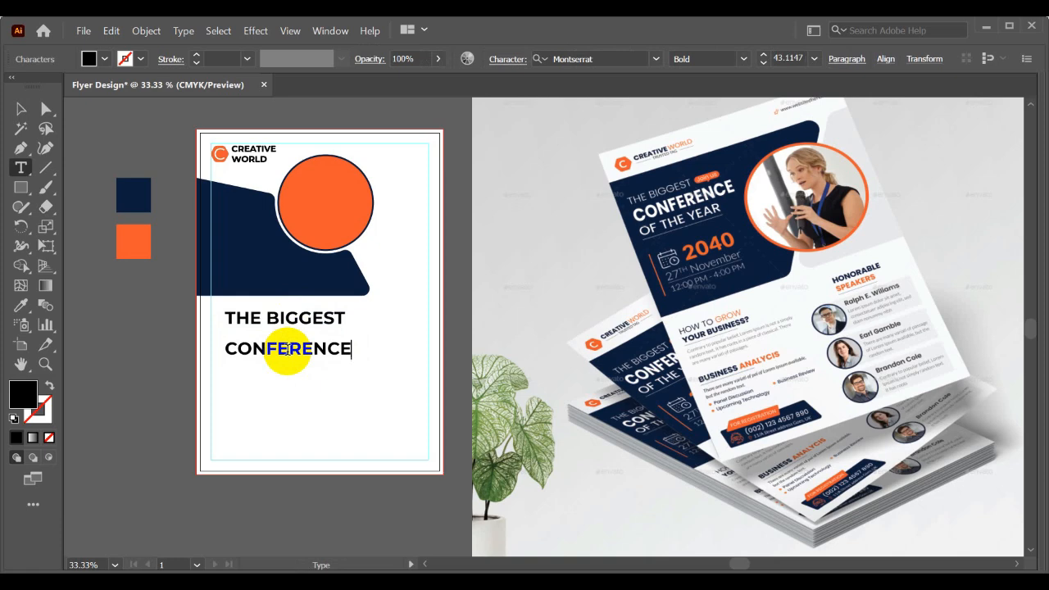
- Duplicate the CONFERENCE text directly below itself and replace the copy's wording with OF THE YEAR
left_click(21, 108)
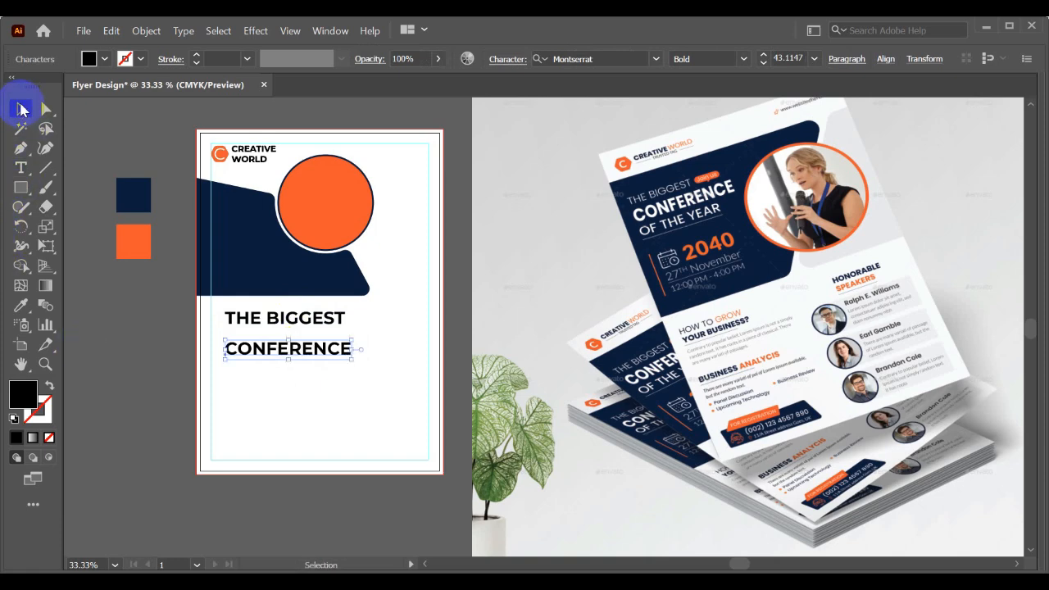
mouse_move(317, 354)
left_mouse_down()
mouse_move(318, 342)
mouse_move(317, 362)
left_mouse_up()
key("t")
double_click(321, 363)
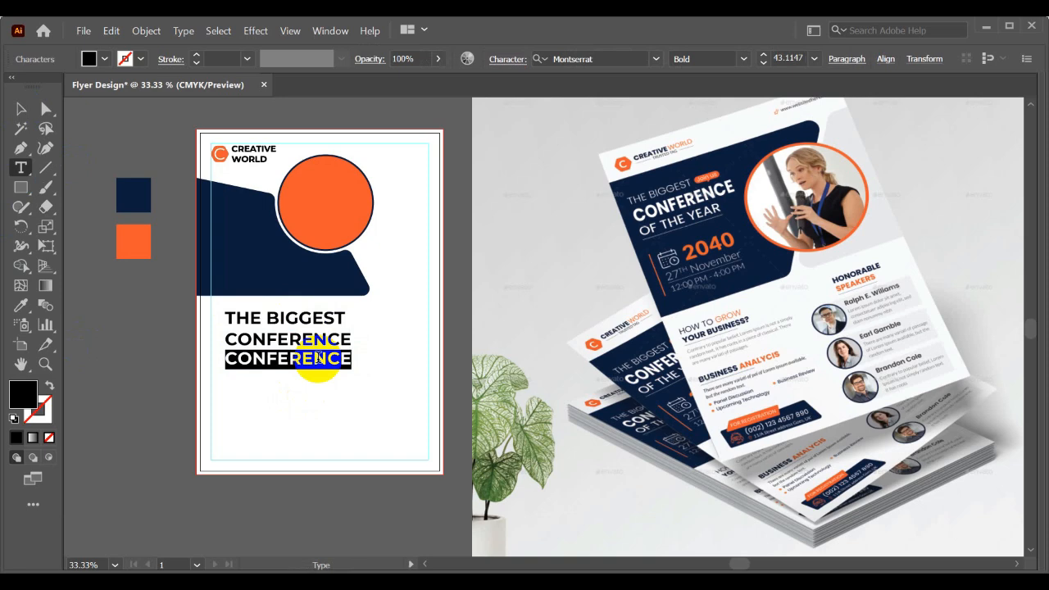
type("OF THE YEAR")
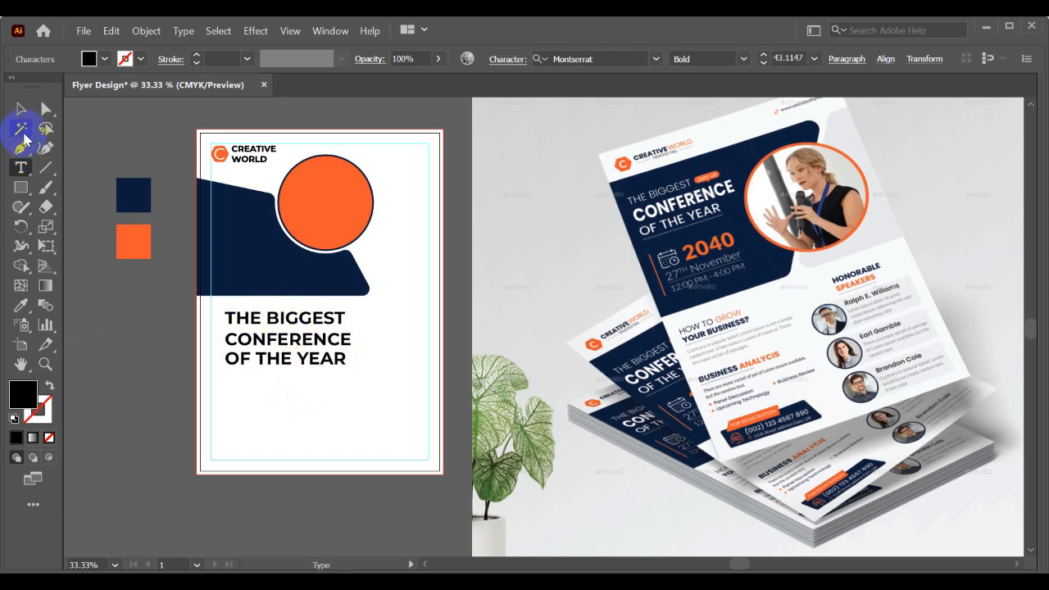
left_click(21, 109)
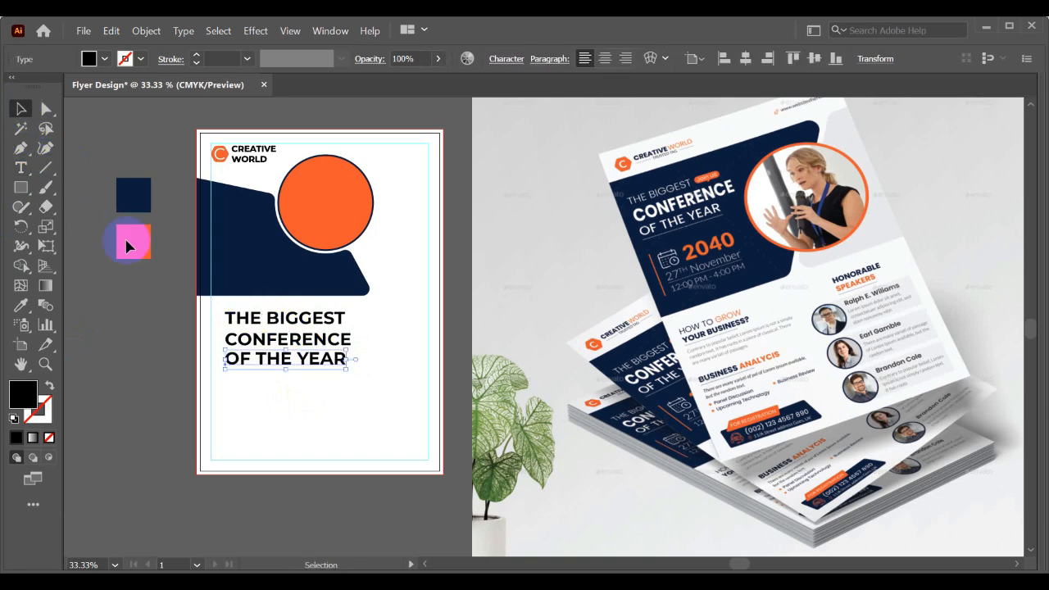
- Move THE BIGGEST onto the navy panel at the margin guide, reduce it to about 21.6 pt and colour it white
scroll(226, 331, "up", 1)
scroll(223, 326, "up", 1)
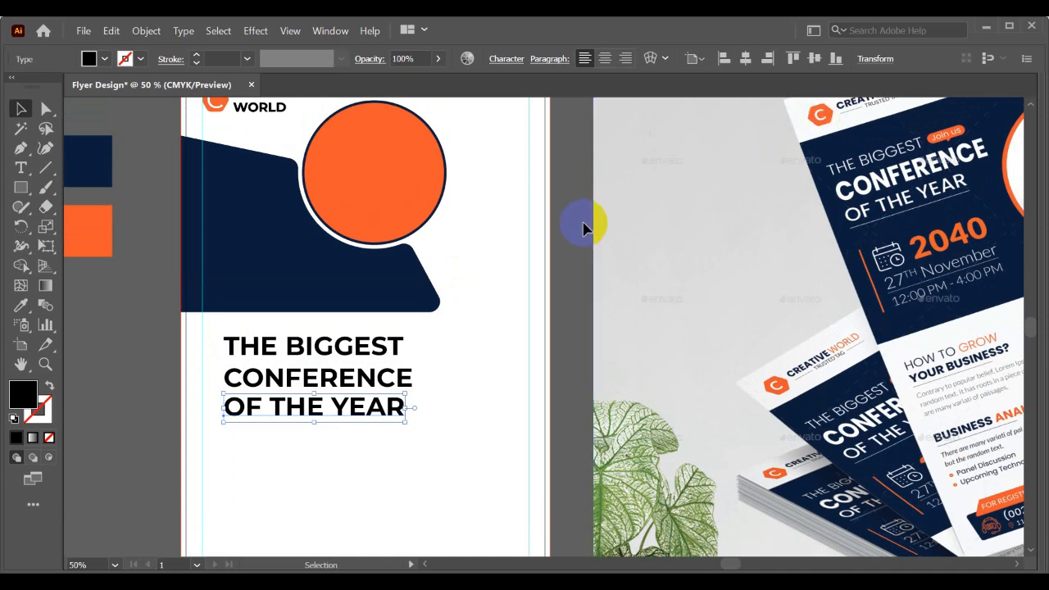
scroll(581, 222, "down", 1)
left_click(482, 281)
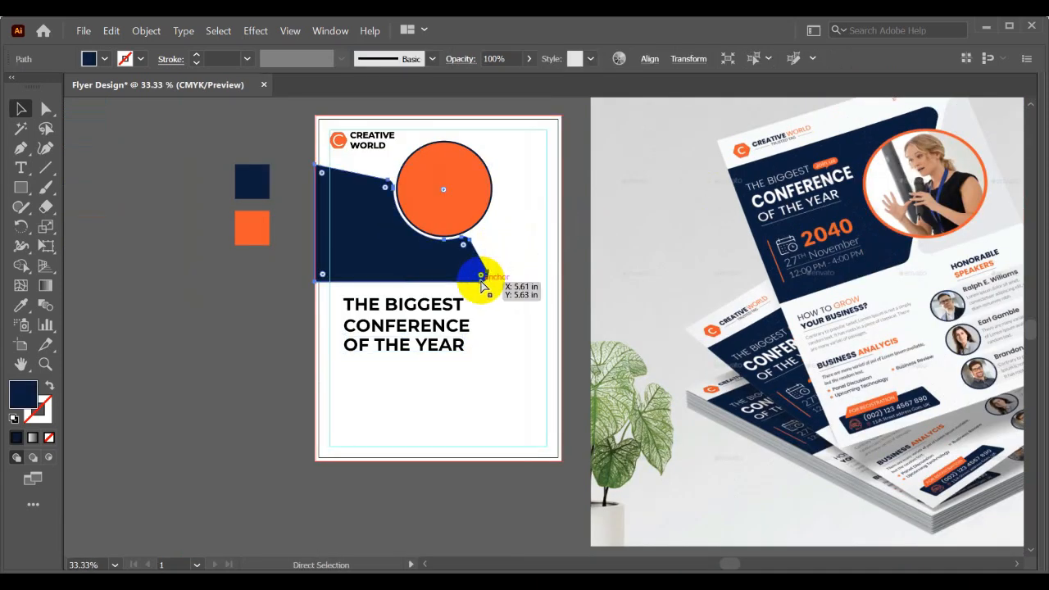
left_click(482, 285)
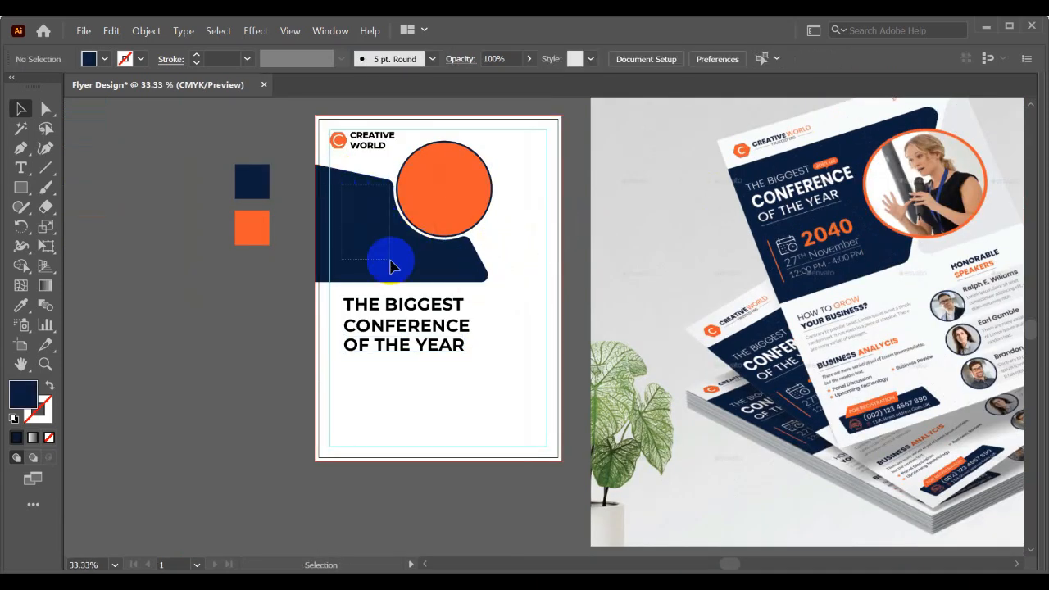
left_click_drag(394, 304, 380, 223)
left_click_drag(456, 237, 370, 228)
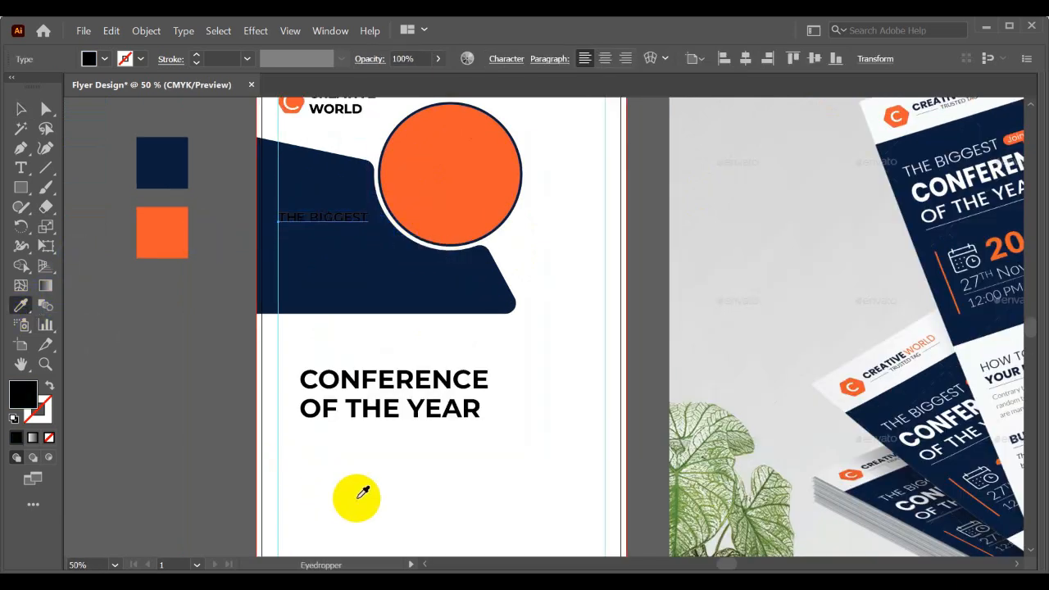
key("v")
- Move CONFERENCE onto the navy panel below THE BIGGEST, reduce it to about 28 pt and colour it white
left_click_drag(384, 378, 361, 246)
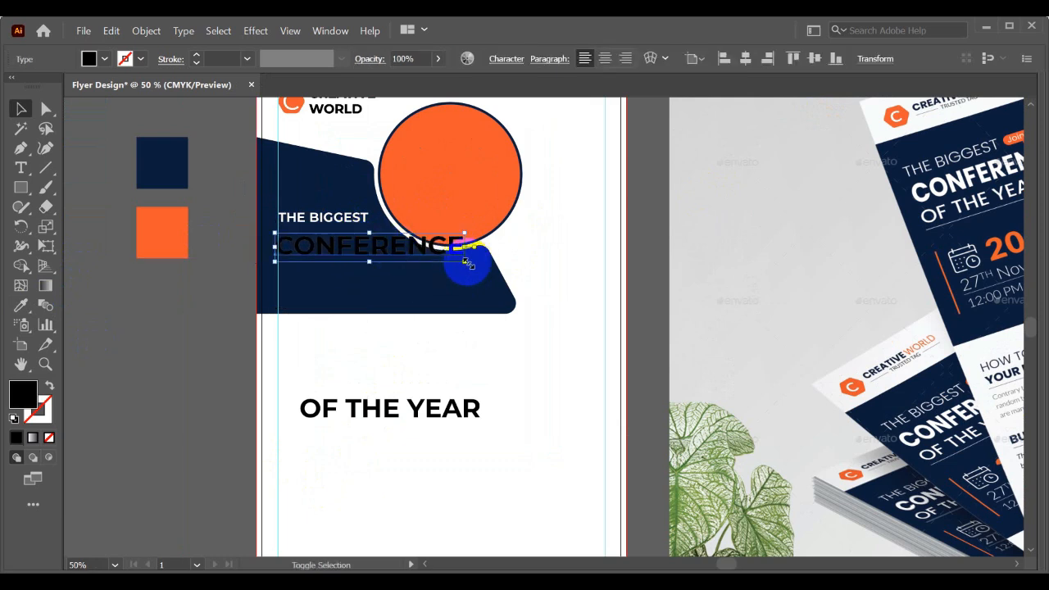
left_click_drag(470, 263, 395, 257)
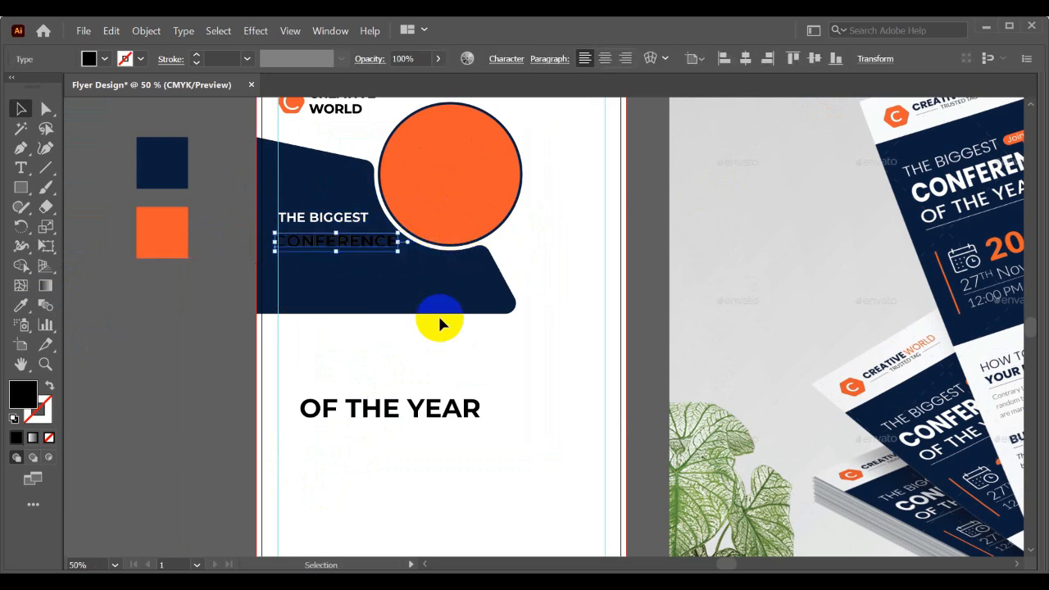
key("v")
left_click(527, 317)
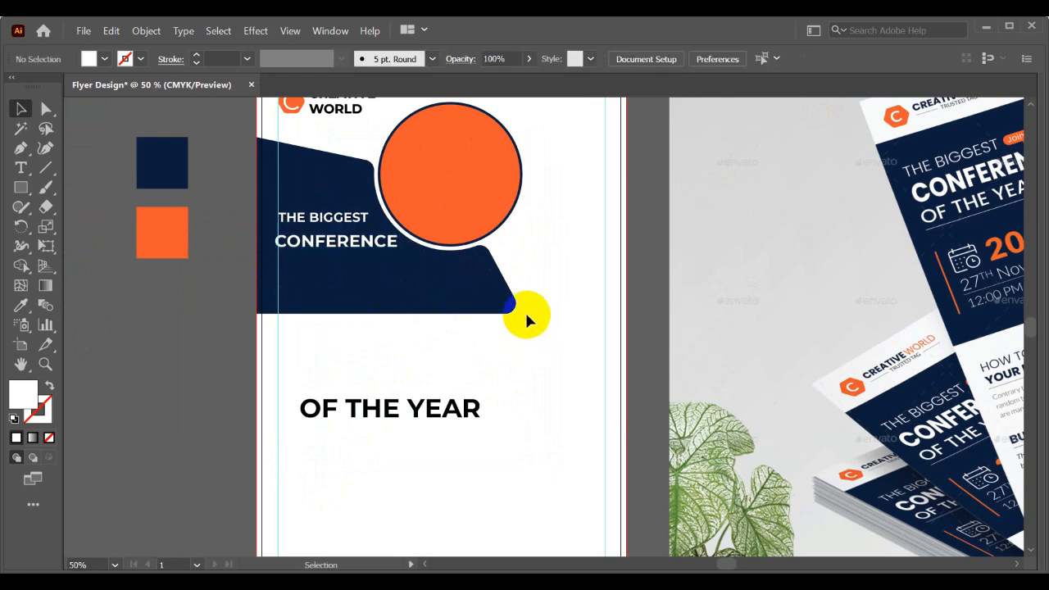
- Set CONFERENCE to Montserrat ExtraBold and line it up with the margin guide, with THE BIGGEST closer above it
scroll(478, 271, "up", 2)
left_click_drag(420, 267, 563, 372)
left_click(384, 309)
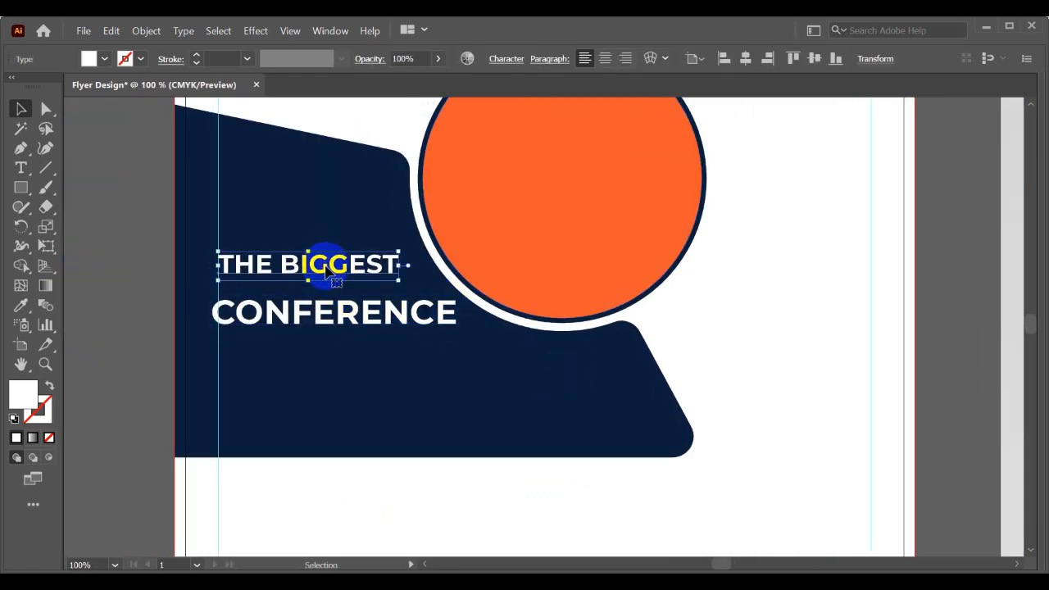
left_click(351, 311)
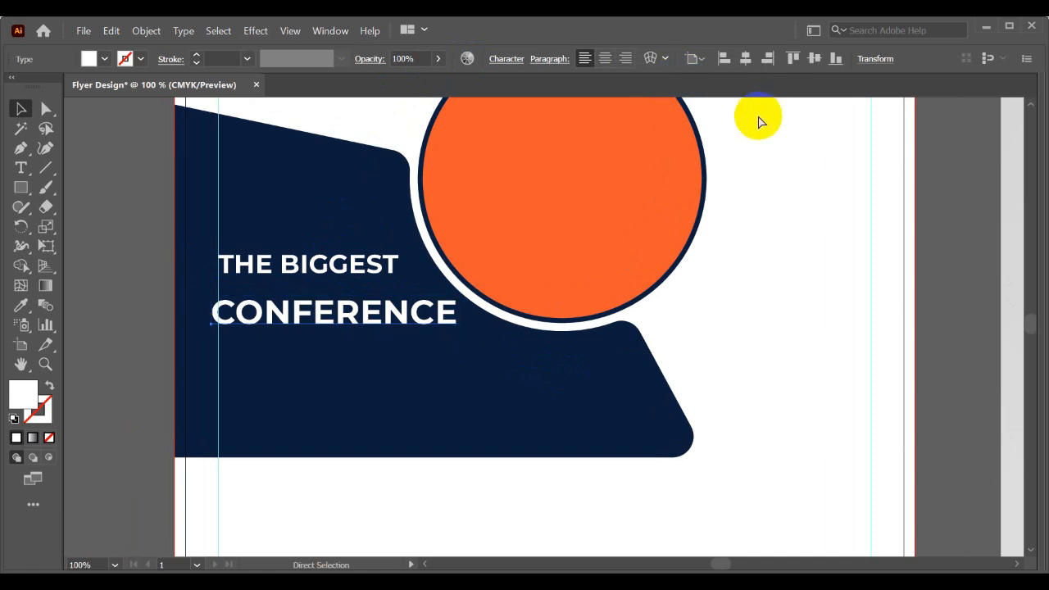
key("ctrl+t")
left_click(1006, 215)
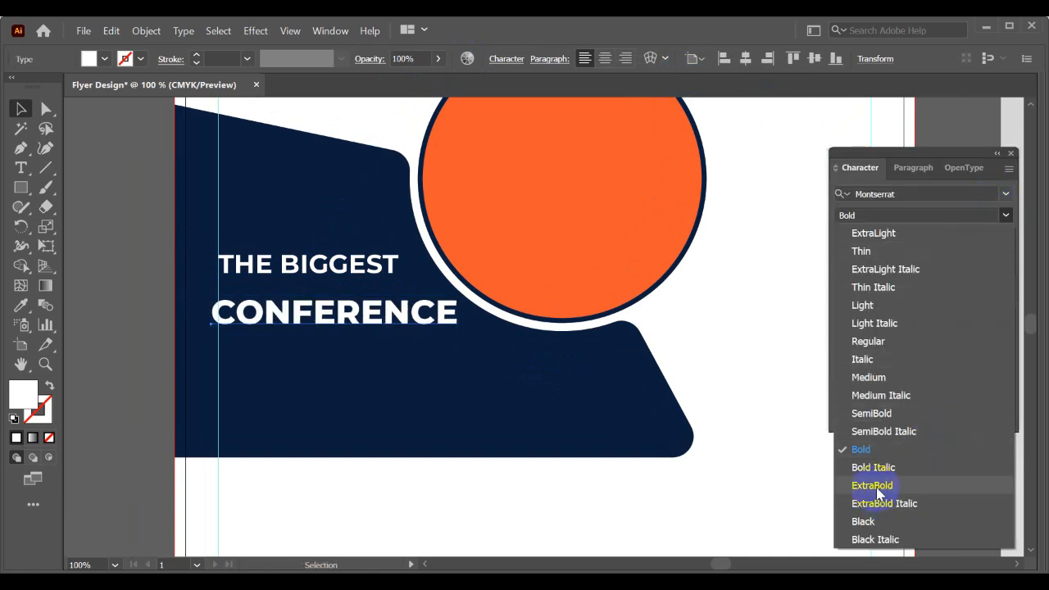
left_click(874, 486)
left_click_drag(303, 261, 302, 269)
left_click_drag(274, 322, 281, 324)
- Set the font weight of THE BIGGEST to Montserrat Medium
left_click(281, 271)
left_click(965, 244)
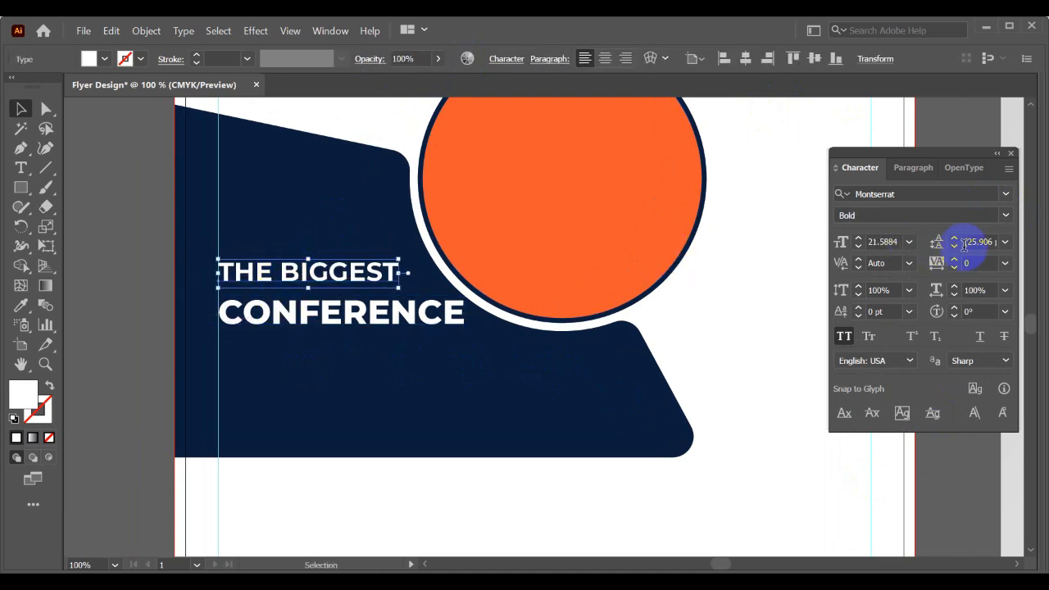
left_click(1006, 214)
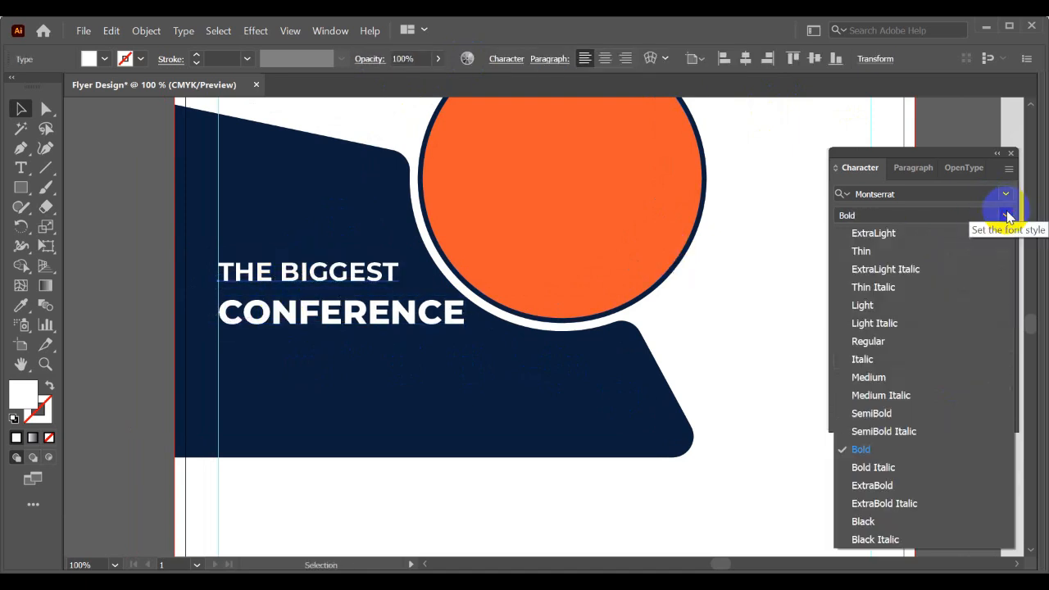
left_click(890, 378)
left_click(384, 396)
scroll(378, 380, "down", 2)
left_click_drag(420, 398, 351, 280)
scroll(334, 268, "down", 2)
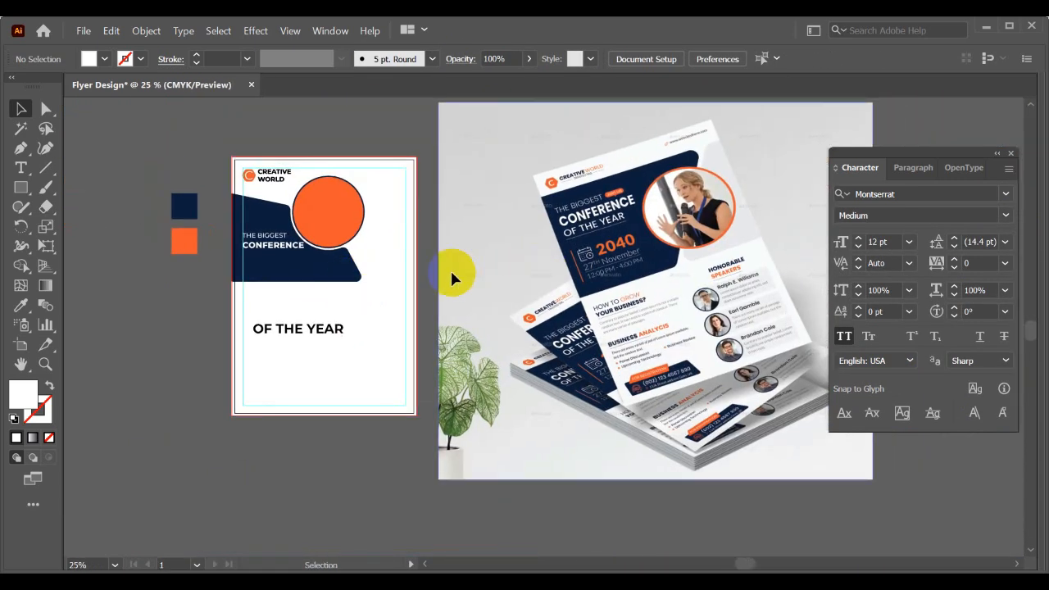
- Move OF THE YEAR onto the navy panel below CONFERENCE and match its white text style to THE BIGGEST
scroll(281, 315, "up", 1)
scroll(278, 319, "up", 1)
left_click_drag(341, 393, 361, 317)
left_click(21, 304)
left_click(328, 394)
scroll(365, 231, "up", 2)
left_click(21, 305)
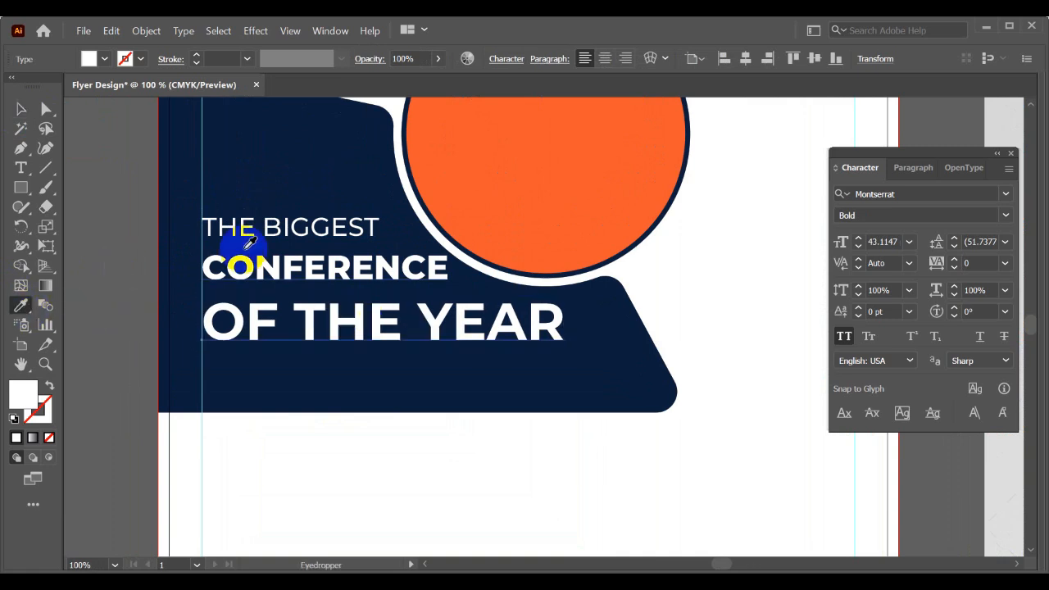
left_click(275, 219)
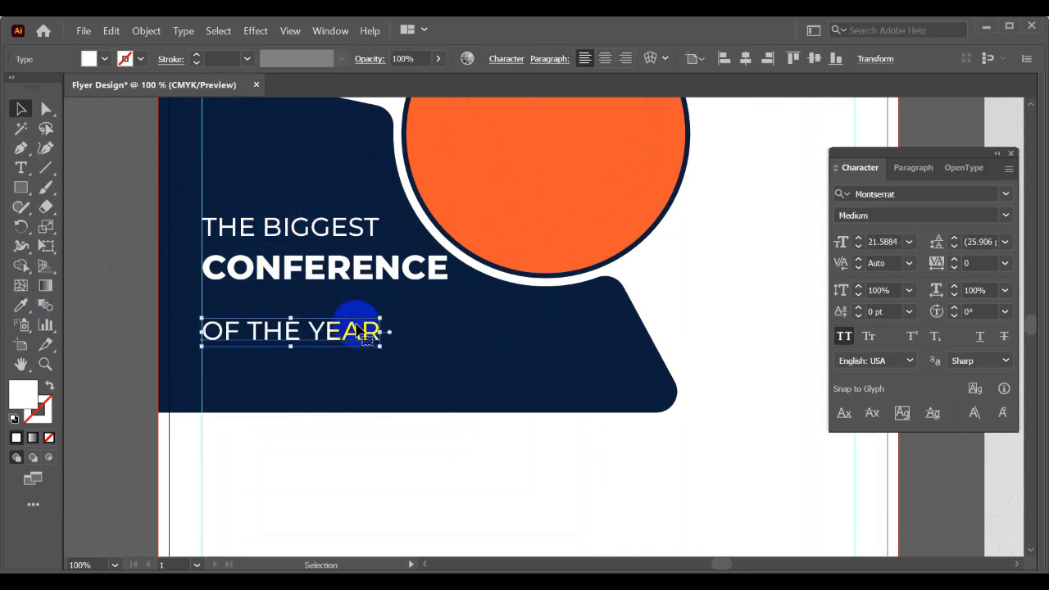
- Enlarge OF THE YEAR to about 30 pt, nearly as wide as CONFERENCE, and place it closer beneath that line
left_click_drag(361, 330, 469, 386)
left_click(476, 359)
scroll(402, 359, "down", 2)
left_click_drag(420, 360, 361, 273)
scroll(364, 283, "up", 2)
left_click(372, 297)
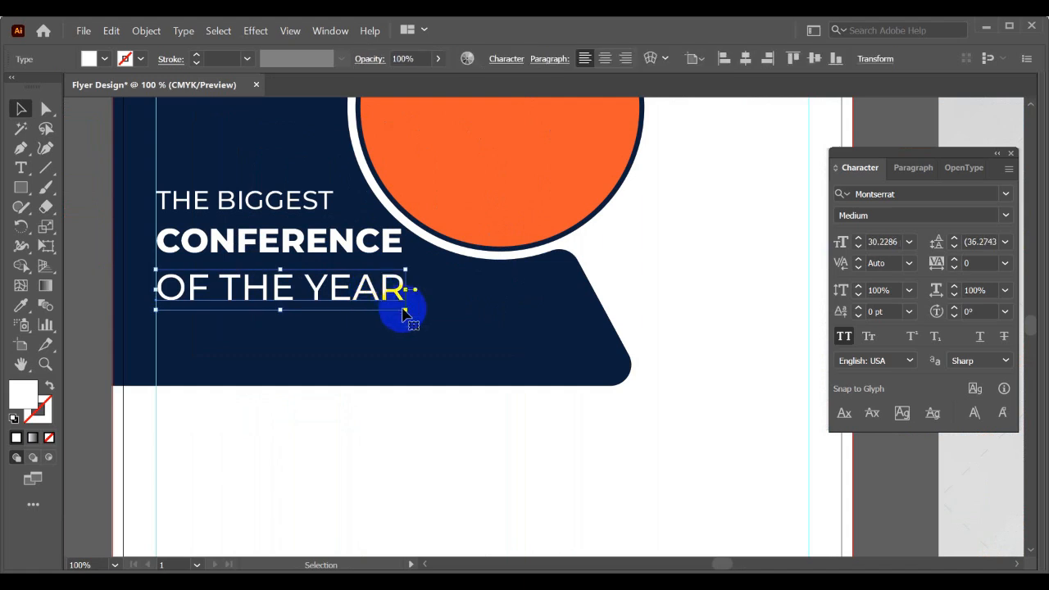
- Reduce OF THE YEAR to about 23 pt and set its weight to SemiBold
left_click_drag(403, 309, 347, 300)
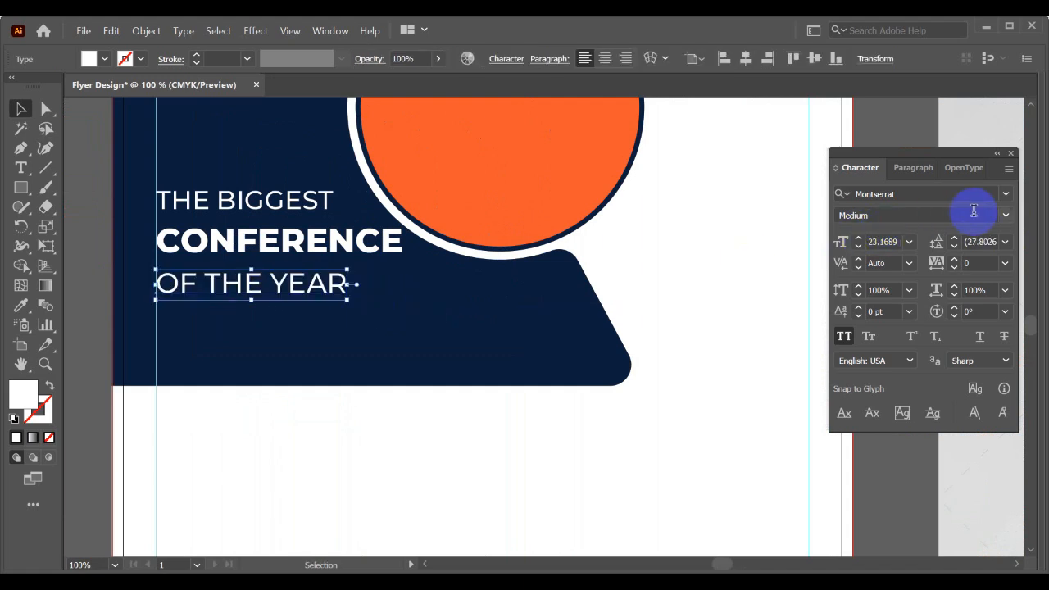
left_click(1005, 217)
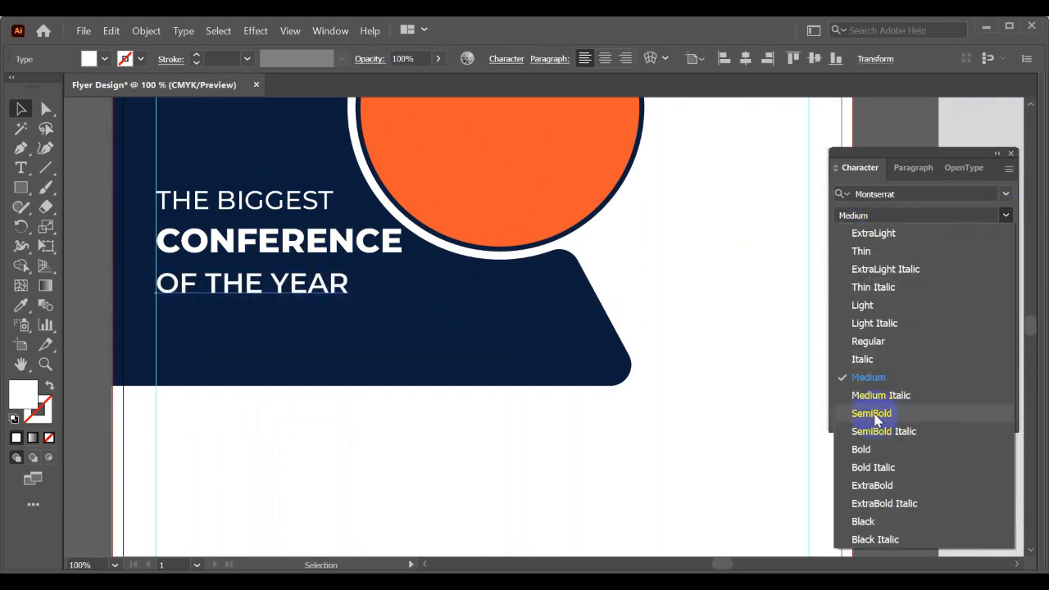
left_click(913, 412)
- Match the font size and weight of OF THE YEAR to THE BIGGEST with the Eyedropper
left_click(353, 346)
scroll(336, 326, "up", 1)
left_click(324, 305)
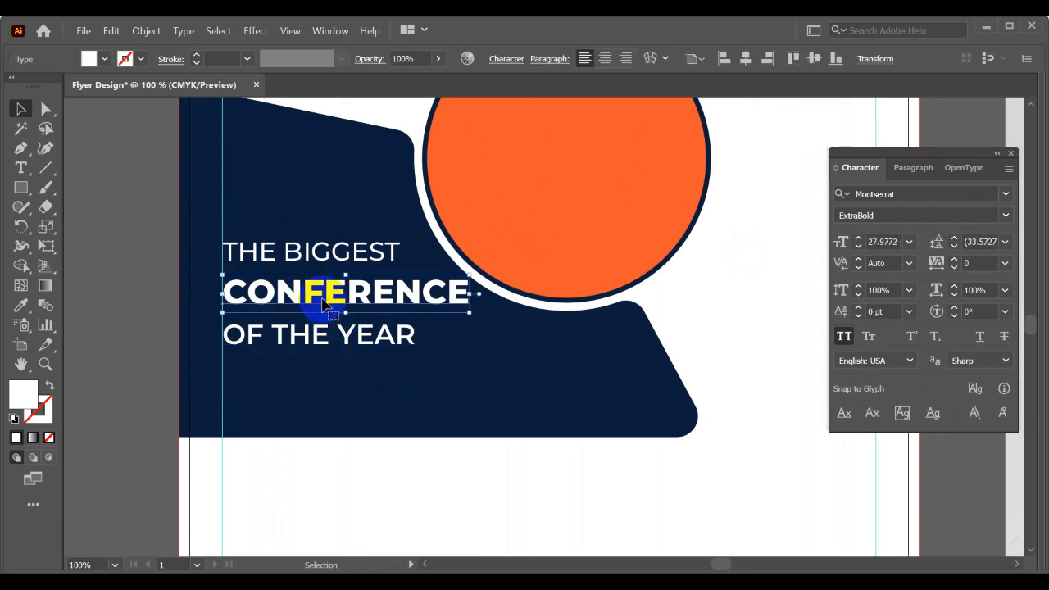
left_click(324, 251)
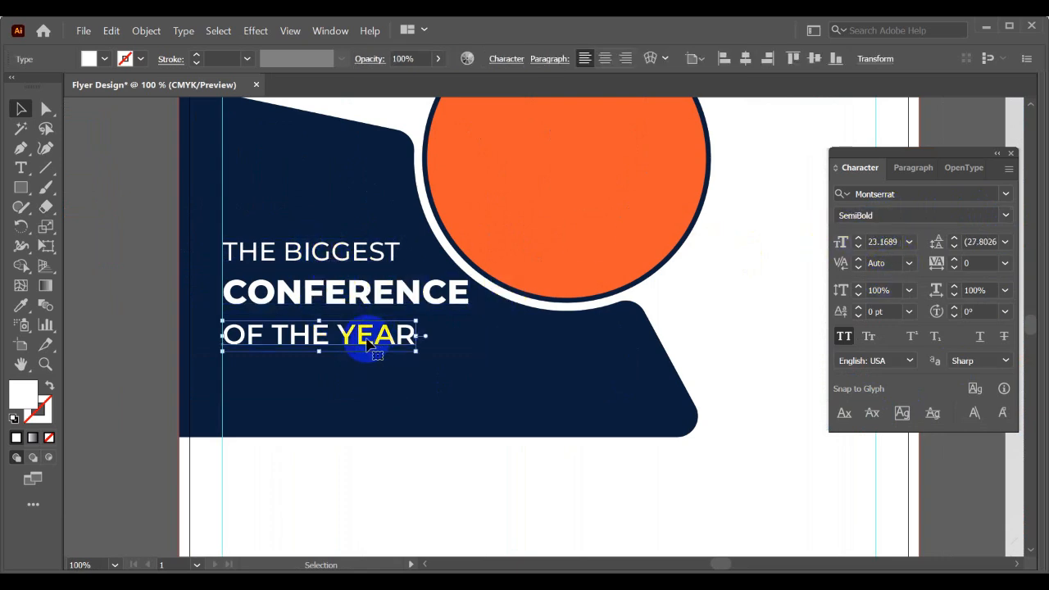
left_click(12, 311)
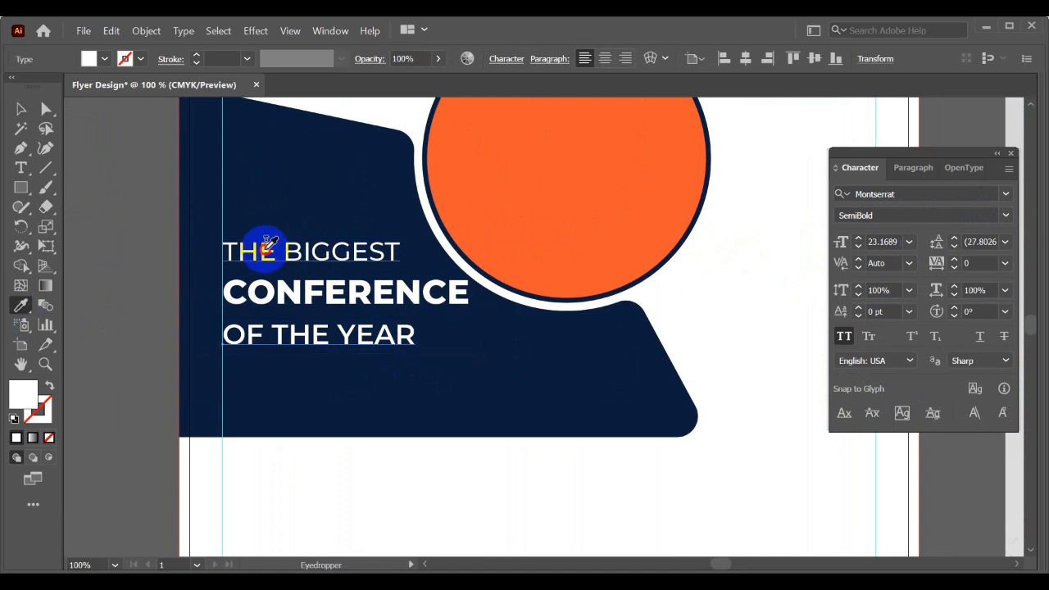
left_click(265, 247)
key("v")
left_click(395, 381)
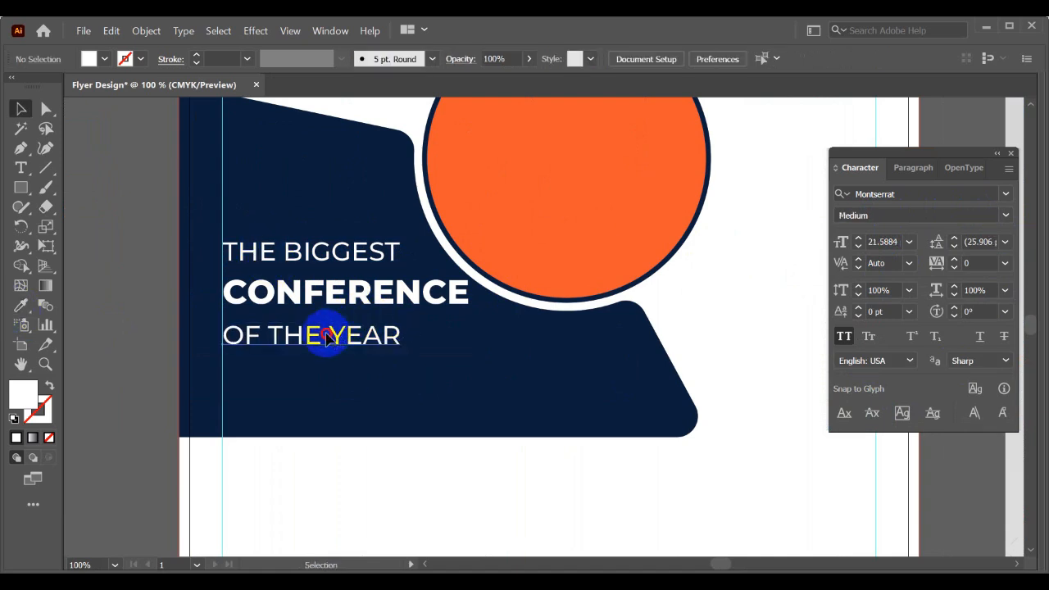
- Tighten the vertical spacing of the headline by bringing THE BIGGEST and OF THE YEAR closer to CONFERENCE
left_click_drag(326, 332, 325, 331)
left_click_drag(311, 253, 300, 264)
left_click_drag(257, 218, 304, 352)
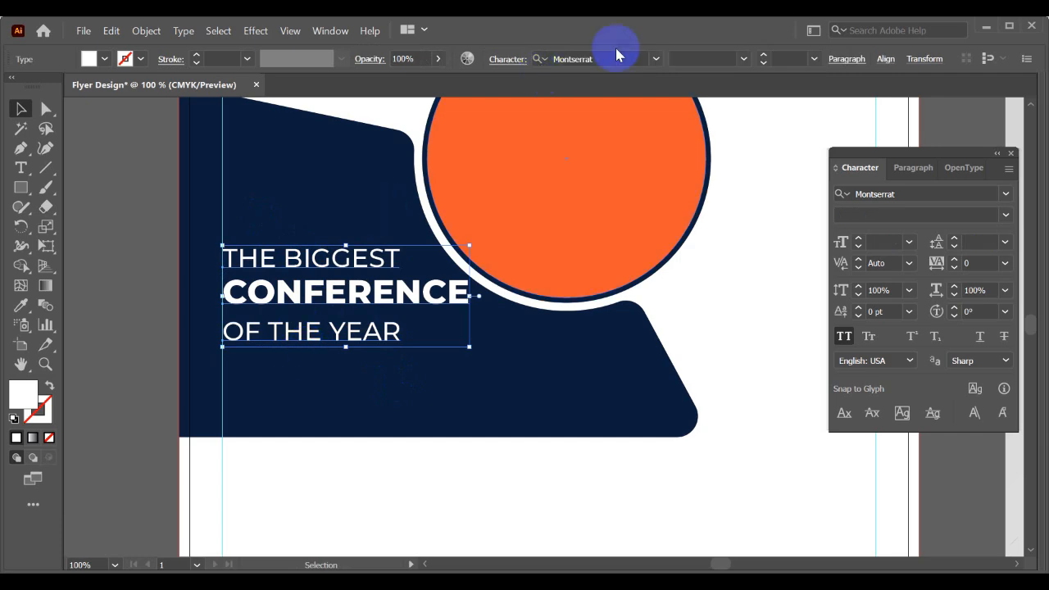
left_click(886, 59)
left_click(423, 380)
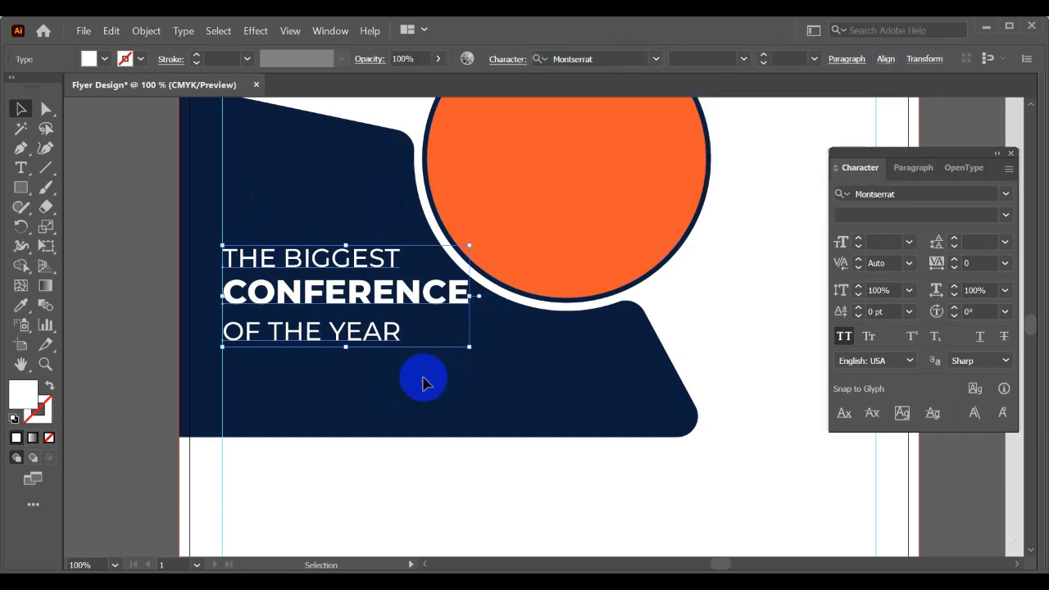
- Compare the headline on the navy panel with the mockup's headline and date block
scroll(252, 242, "down", 3)
left_click_drag(384, 334, 442, 298)
scroll(631, 256, "up", 1)
scroll(405, 298, "down", 1)
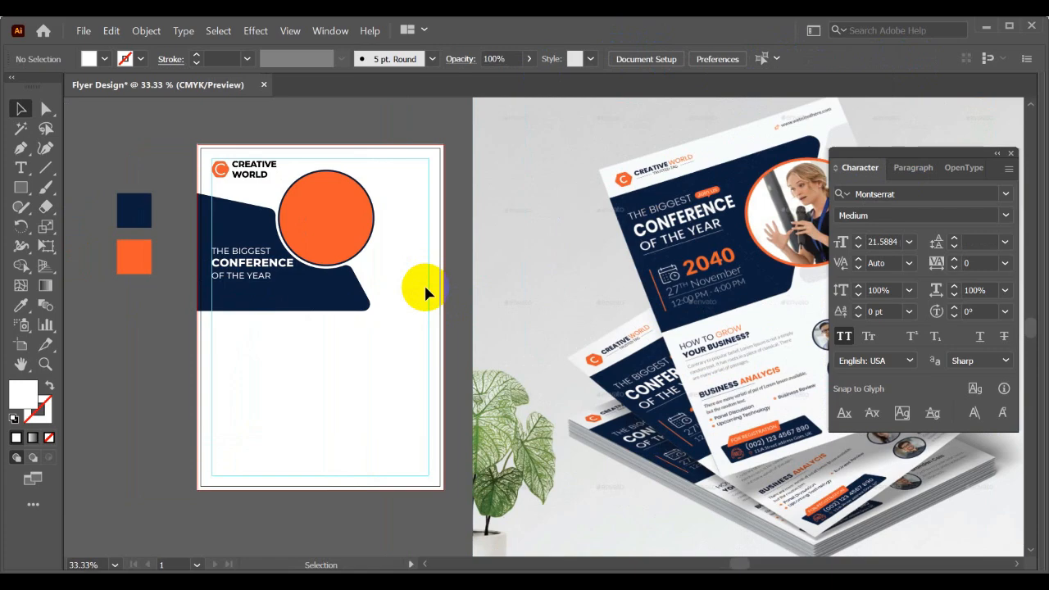
scroll(299, 320, "up", 1)
left_click_drag(292, 312, 288, 337)
scroll(287, 336, "down", 1)
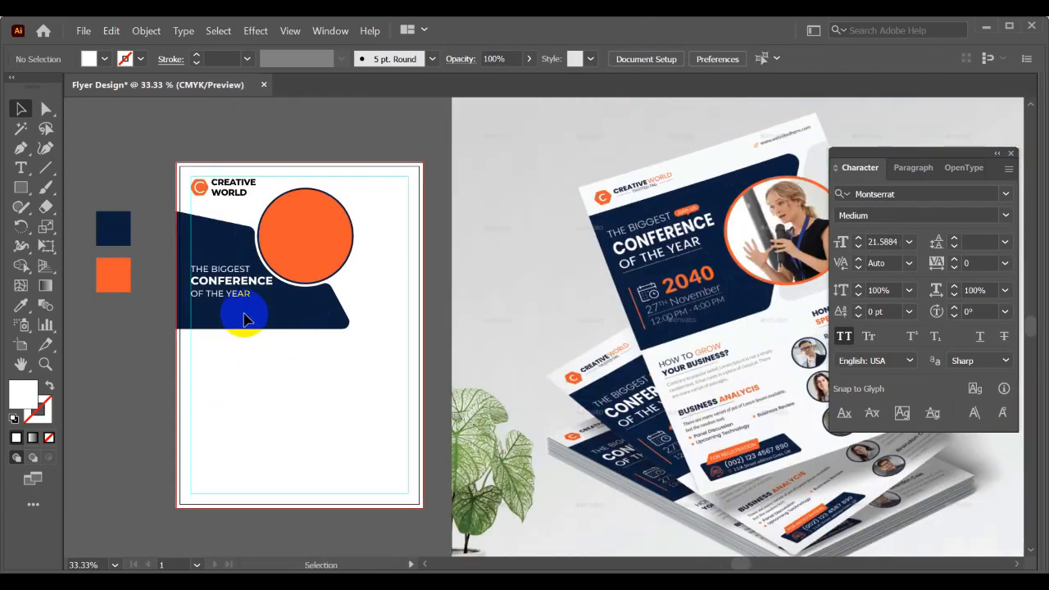
- Duplicate CONFERENCE below OF THE YEAR on the navy panel and replace the copy's wording with 2025
scroll(240, 316, "up", 1)
scroll(240, 316, "up", 1)
left_click(276, 275)
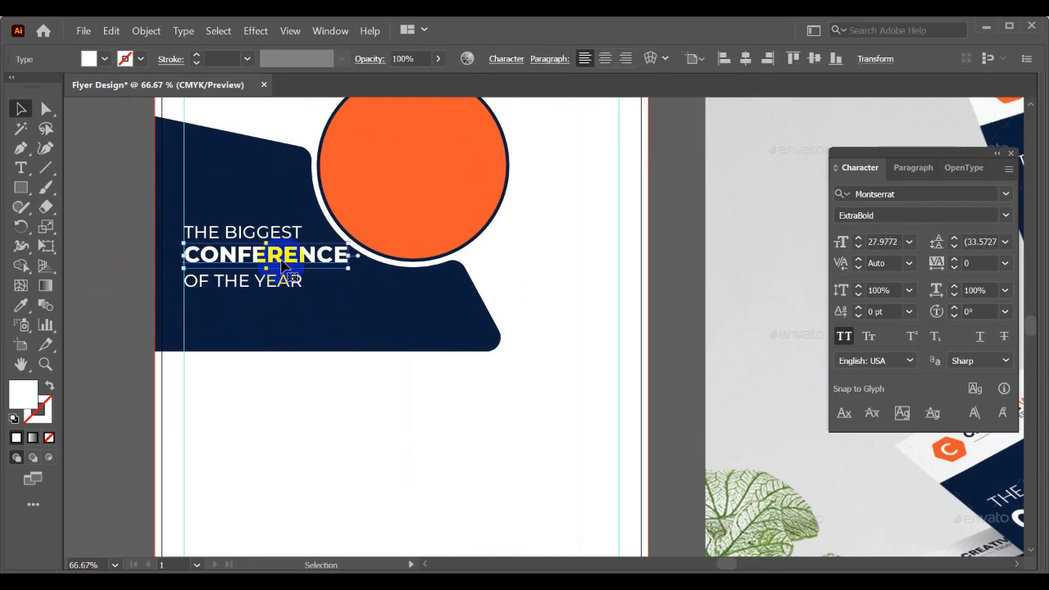
scroll(280, 258, "up", 1)
left_click_drag(283, 260, 280, 350, "alt+shift")
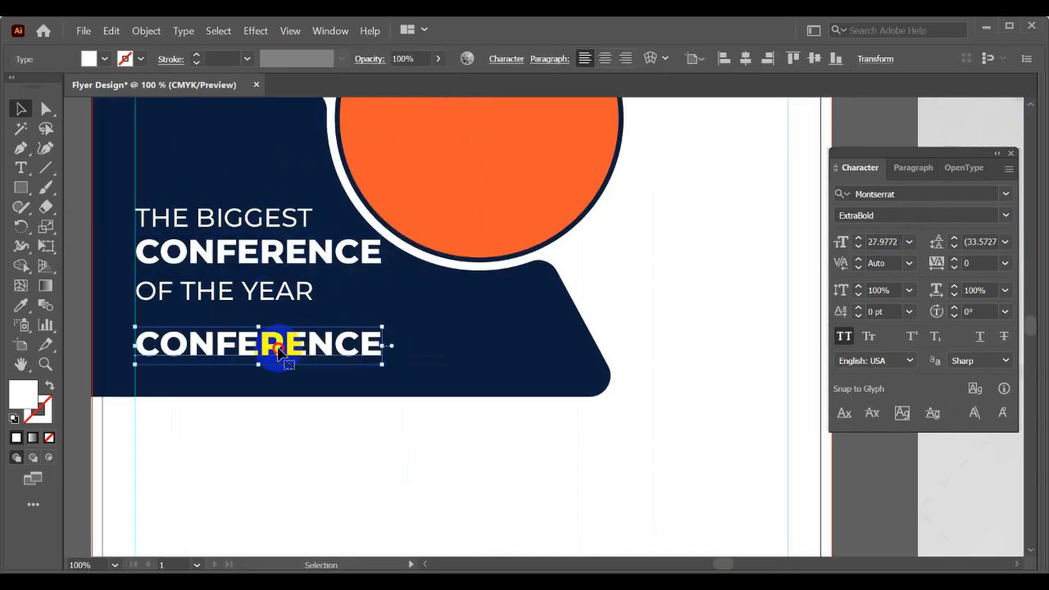
double_click(278, 350)
type("2025")
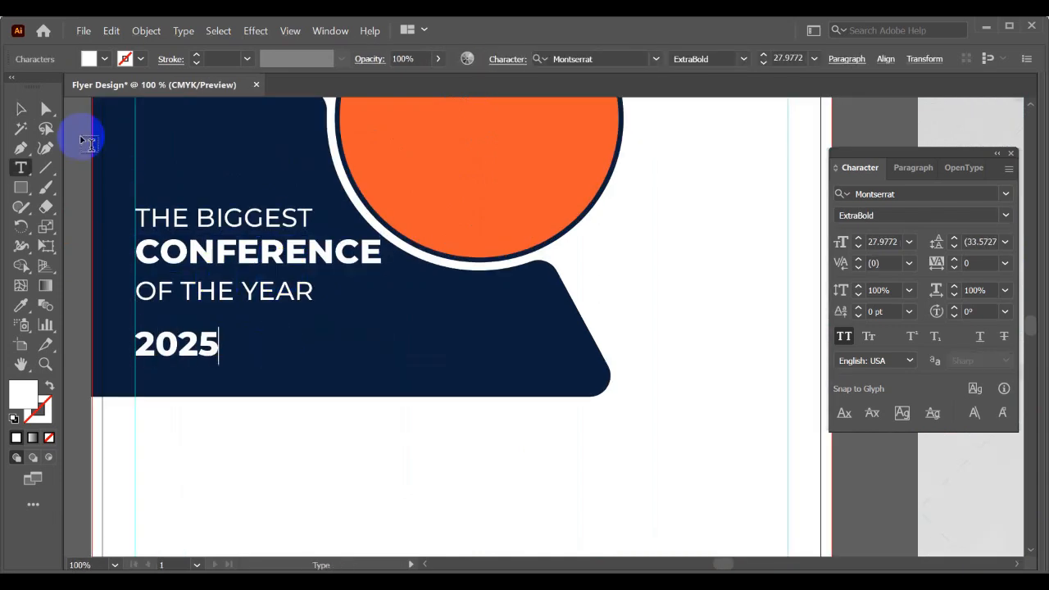
left_click(19, 108)
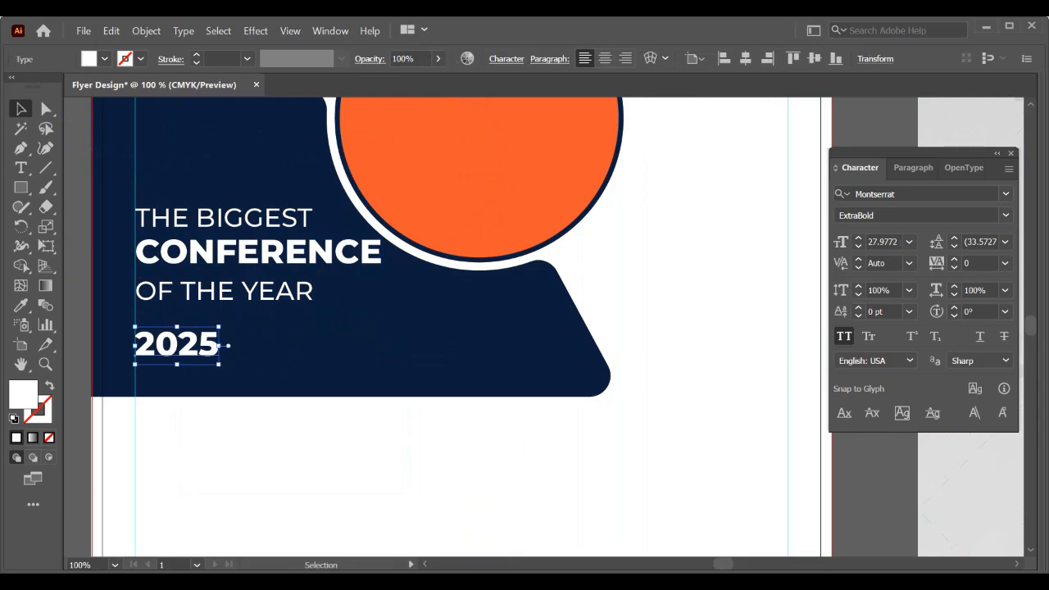
- Switch to Chrome, open a new tab and run a Google image search for "calendar icon"
left_click(488, 582)
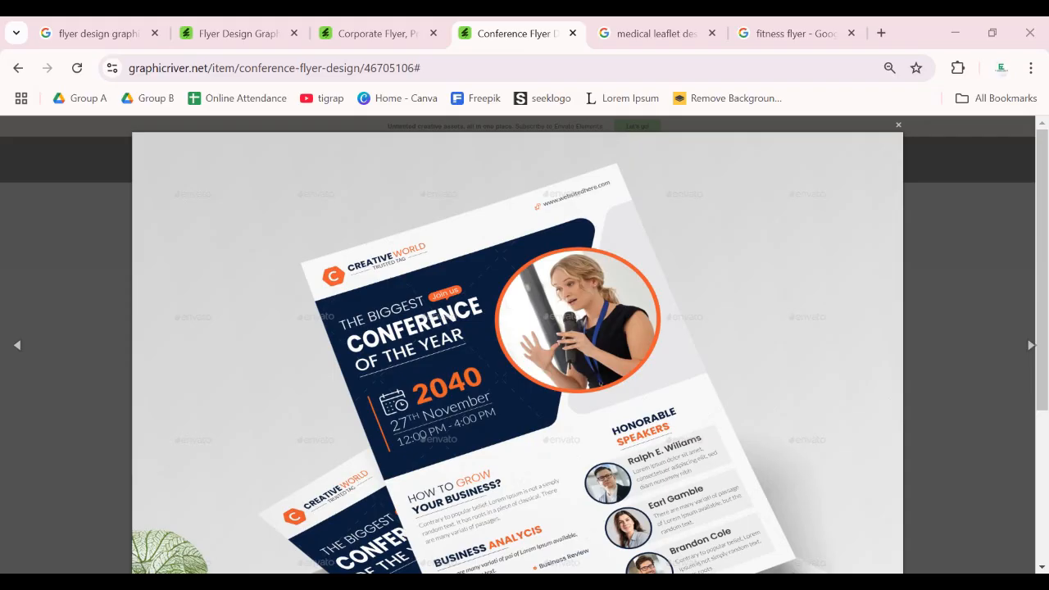
left_click(882, 35)
type("cal")
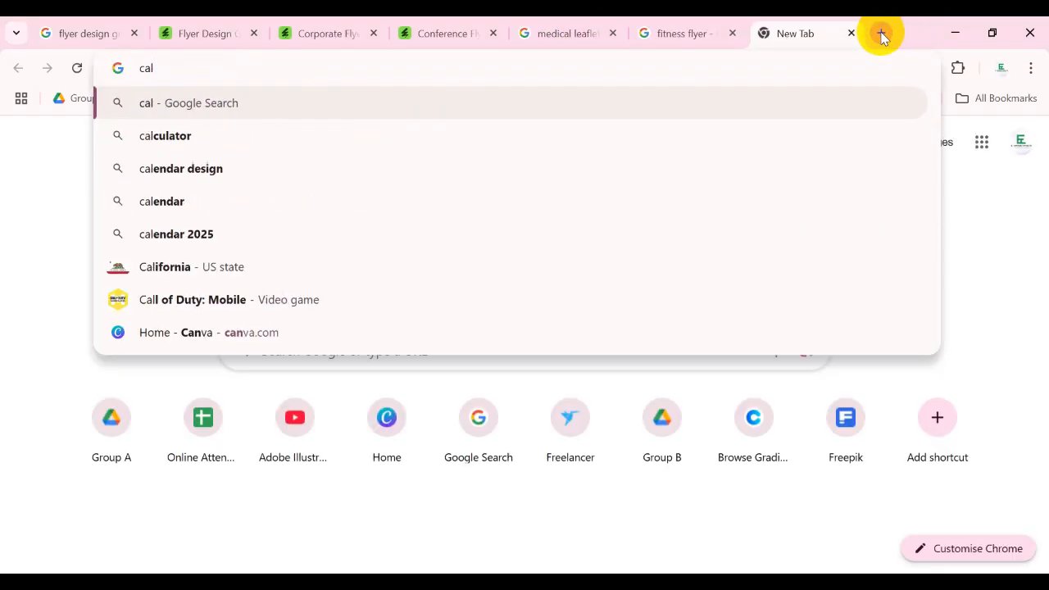
key("Down")
key("Down")
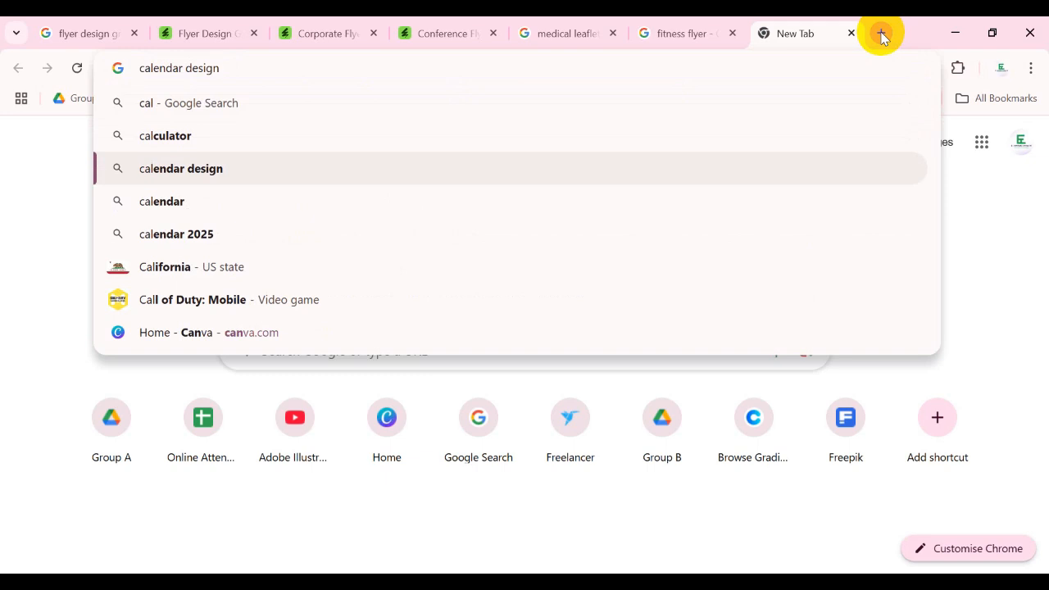
key("BackSpace")
key("BackSpace")
key("BackSpace")
key("BackSpace")
key("BackSpace")
key("BackSpace")
key("BackSpace")
type("i")
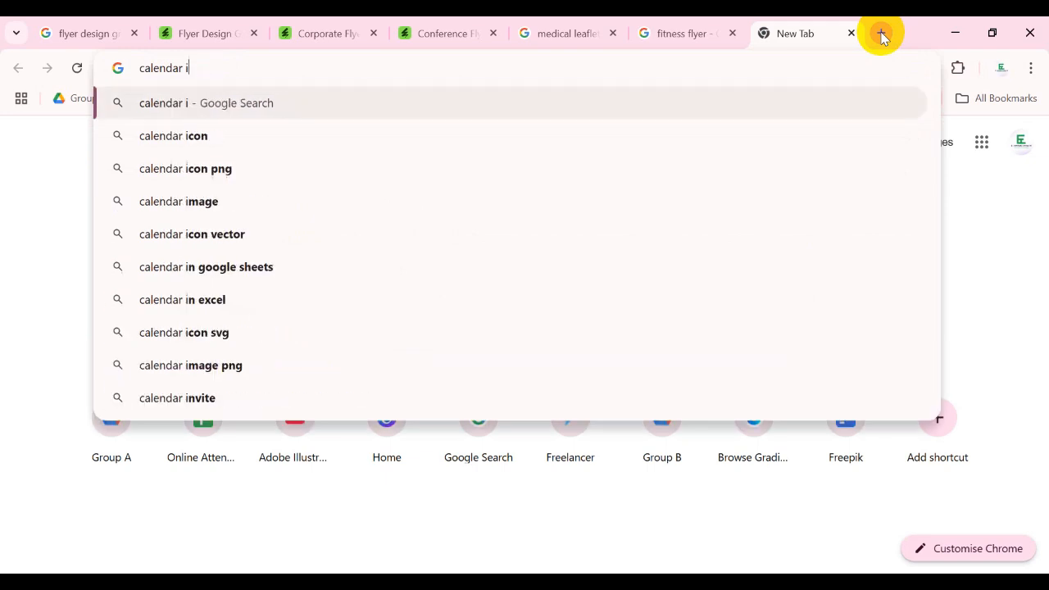
type("con")
key("Return")
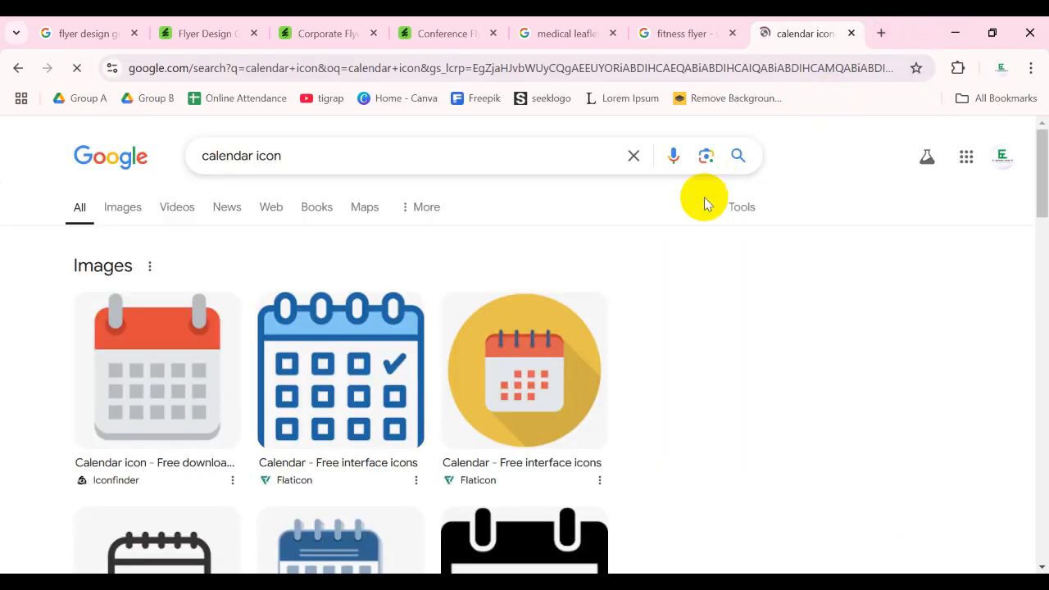
left_click(123, 206)
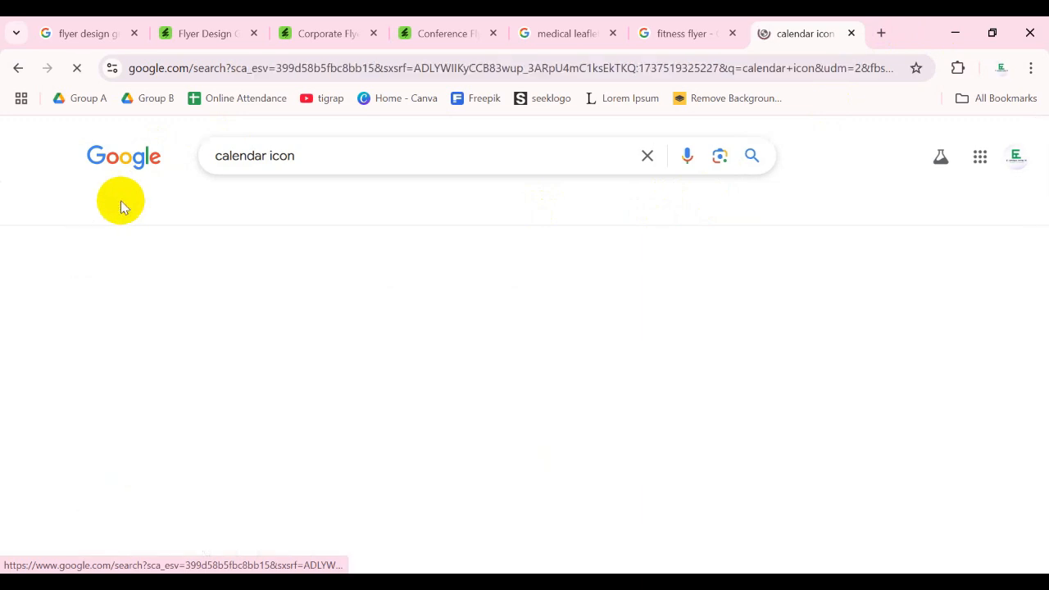
scroll(1034, 374, "down", 1)
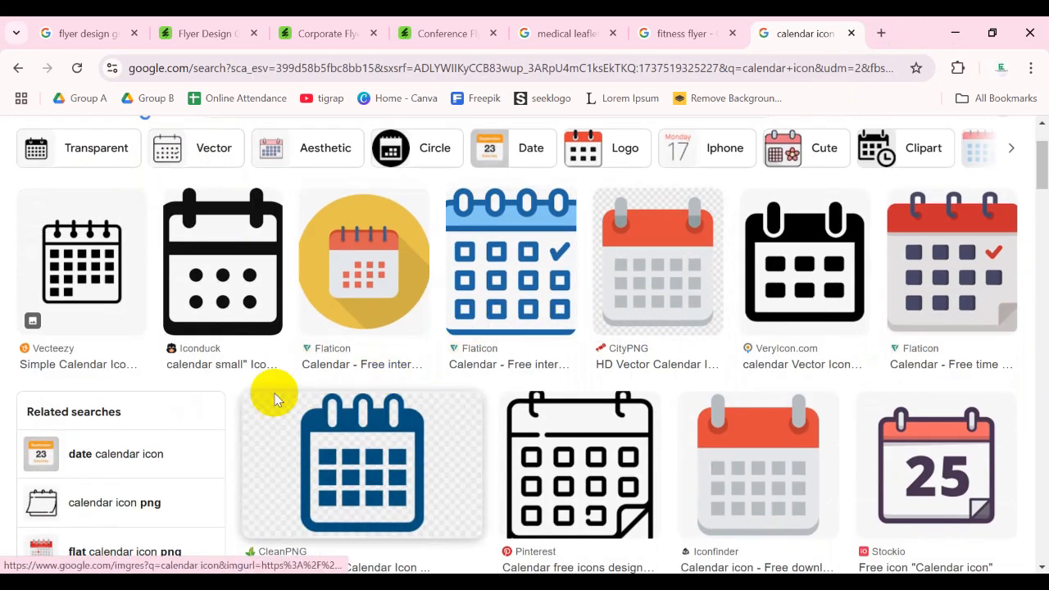
- Preview the Iconduck calendar icon and refine the image search to "calendar icon flaticon"
left_click(201, 233)
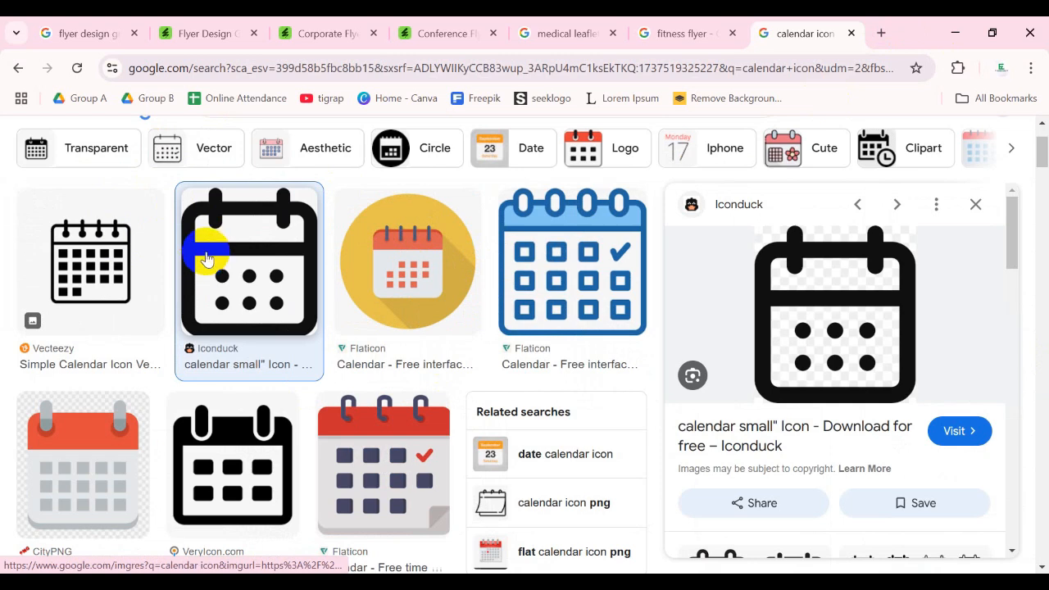
scroll(205, 246, "up", 1)
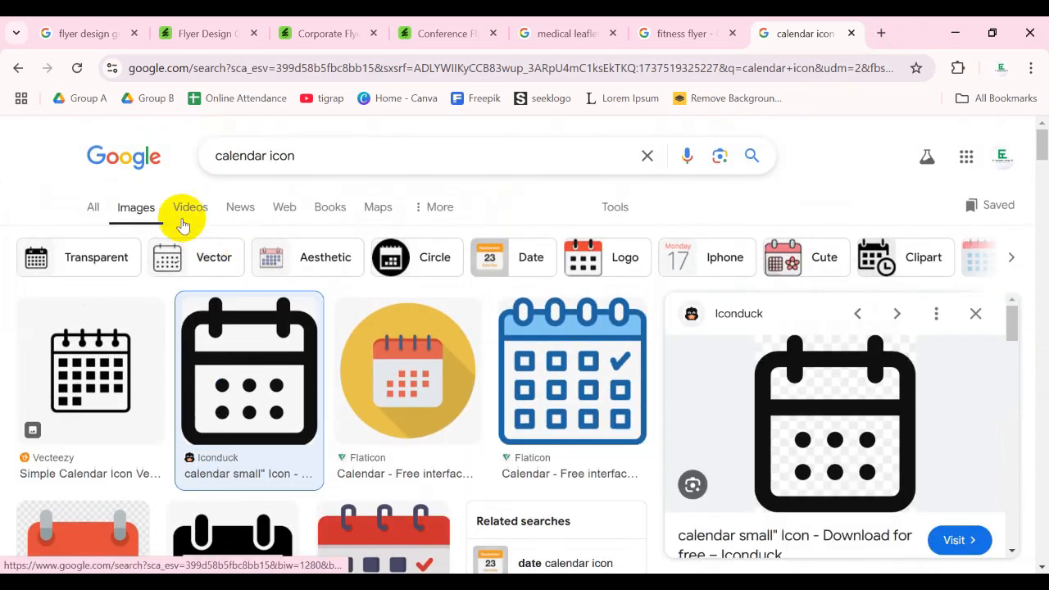
left_click(412, 147)
type("flaticon")
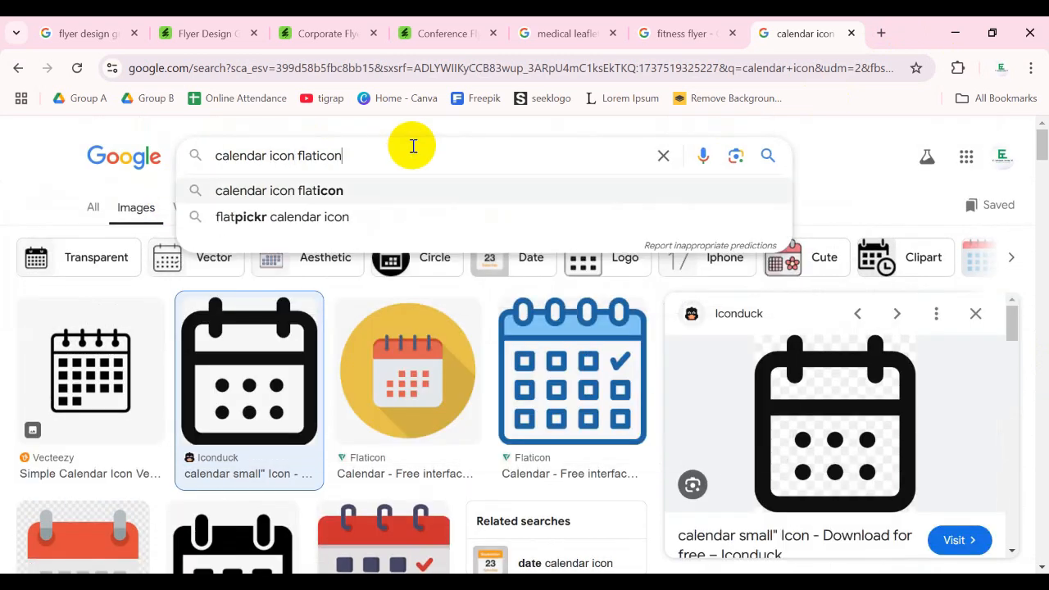
key("Return")
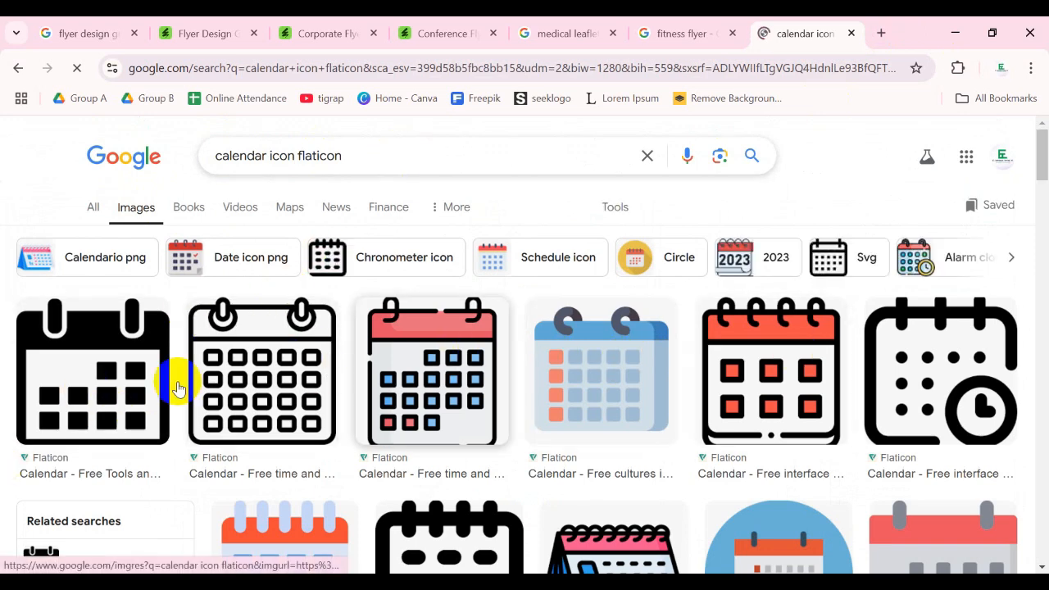
- Open the Flaticon page of the calendar icon with a clock and download the icon as a free 512px PNG
left_click(942, 358)
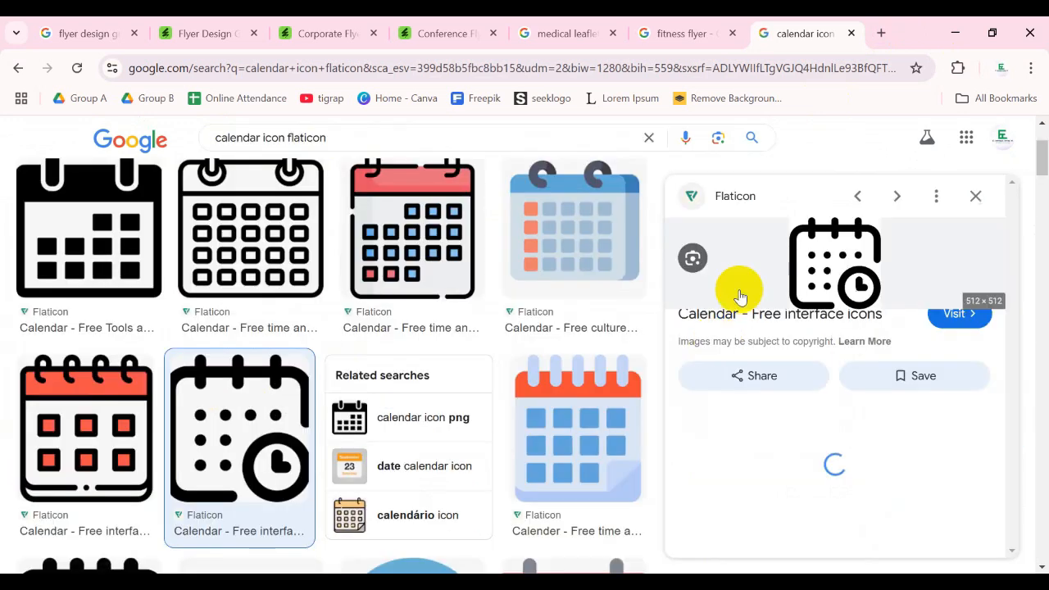
left_click(840, 274)
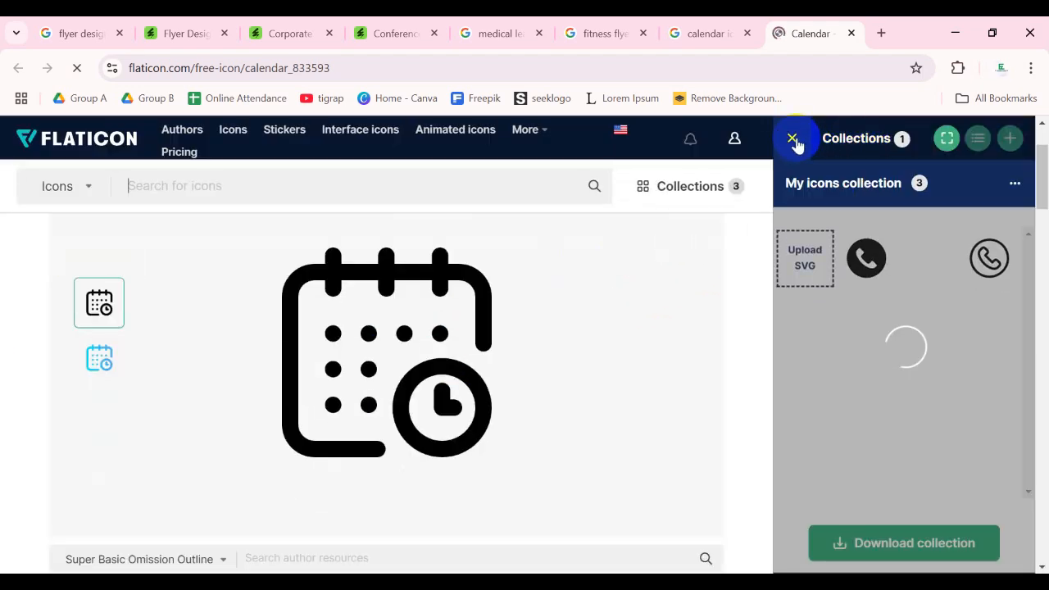
left_click(790, 144)
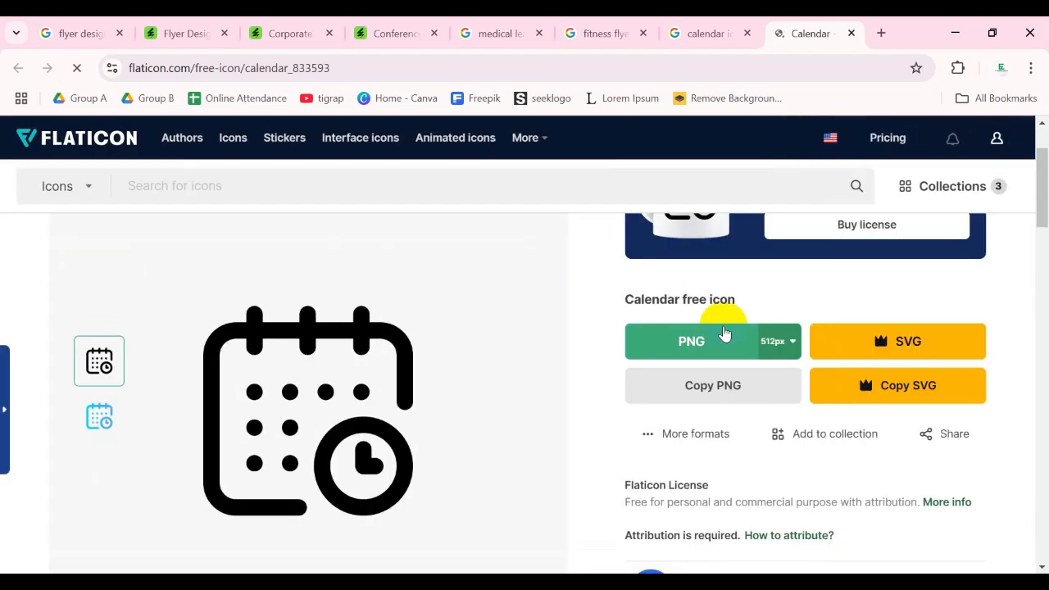
left_click(702, 344)
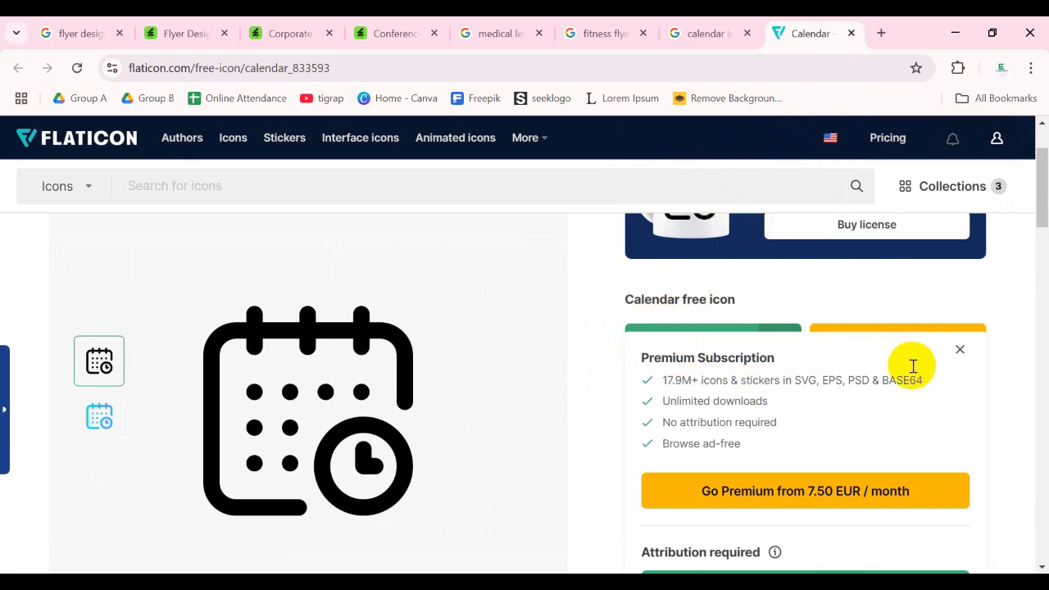
scroll(902, 312, "down", 4)
scroll(902, 291, "up", 3)
left_click(806, 478)
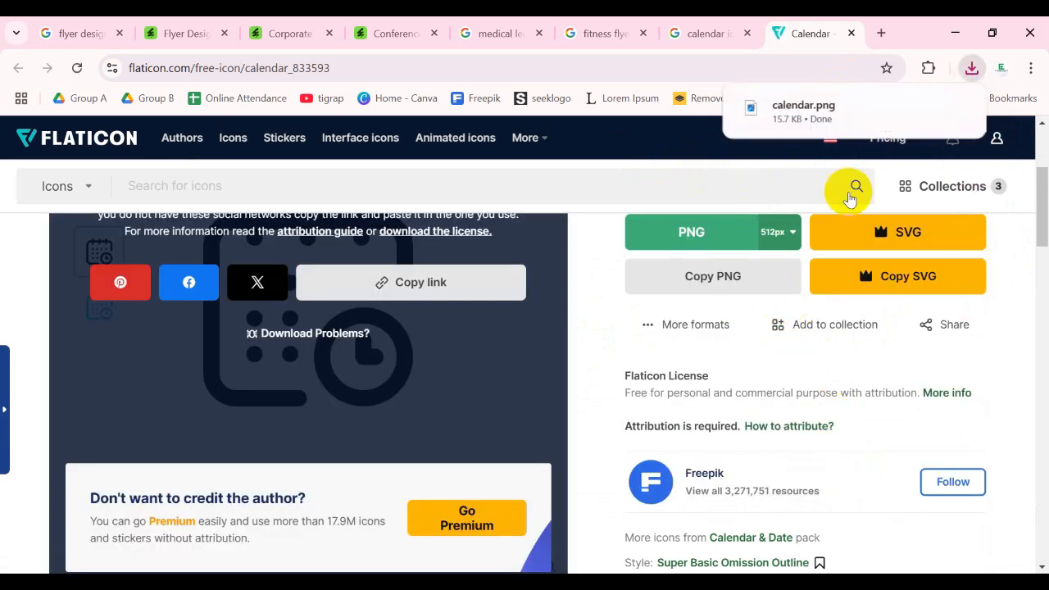
- Bring calendar.png from the Downloads folder into the Illustrator flyer document and place it beside the colour swatches, off the artboard
left_click(925, 106)
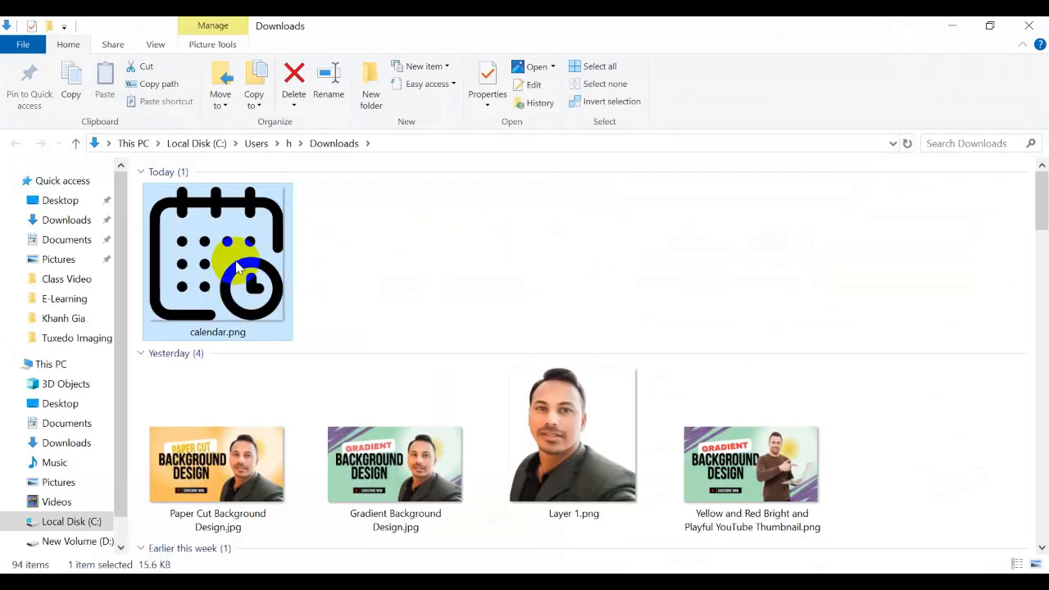
left_click_drag(238, 266, 548, 335)
scroll(548, 335, "down", 2)
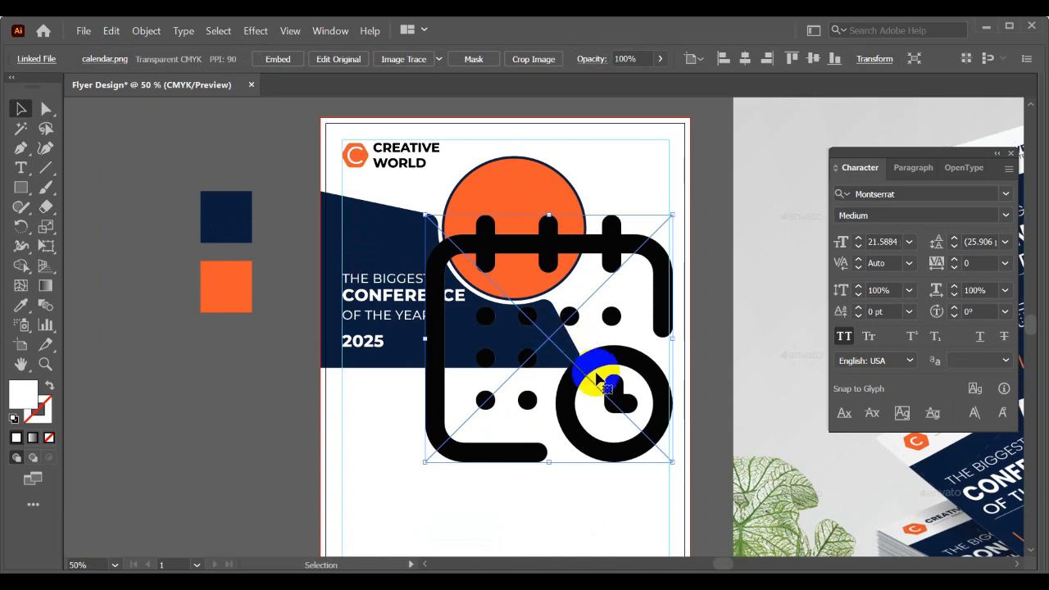
left_click_drag(597, 377, 269, 416)
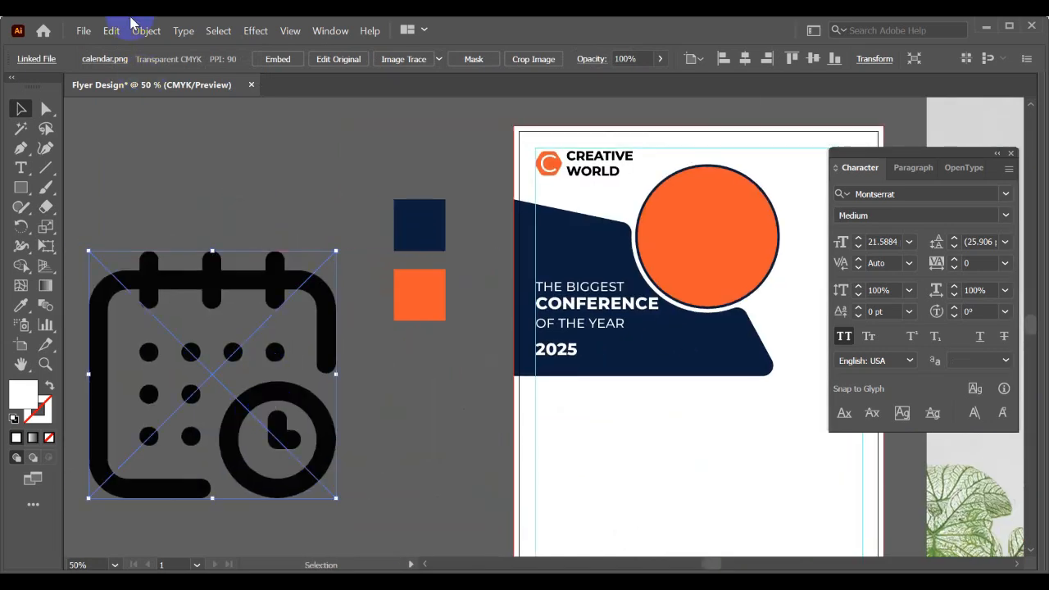
left_click(83, 30)
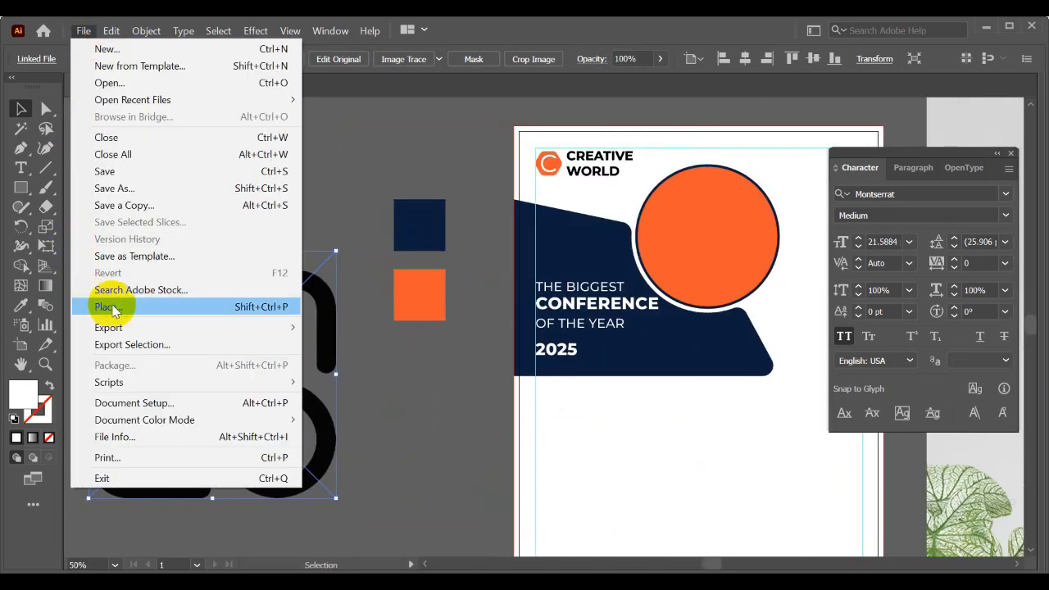
left_click(375, 382)
left_click(323, 335)
- Embed the calendar image, vectorize it with Image Trace and expand the result
scroll(329, 310, "down", 2)
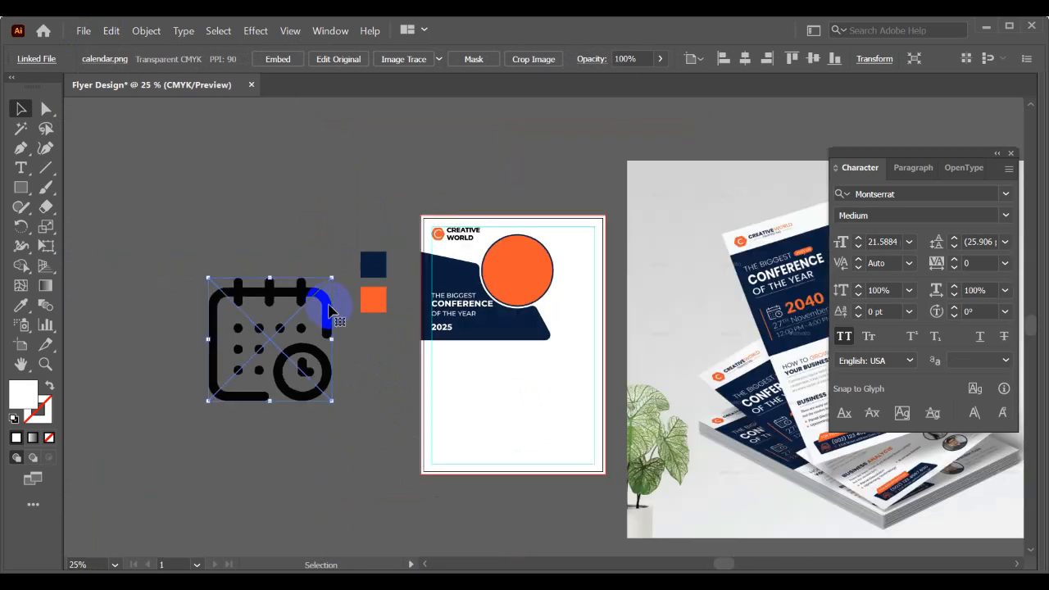
left_click(278, 59)
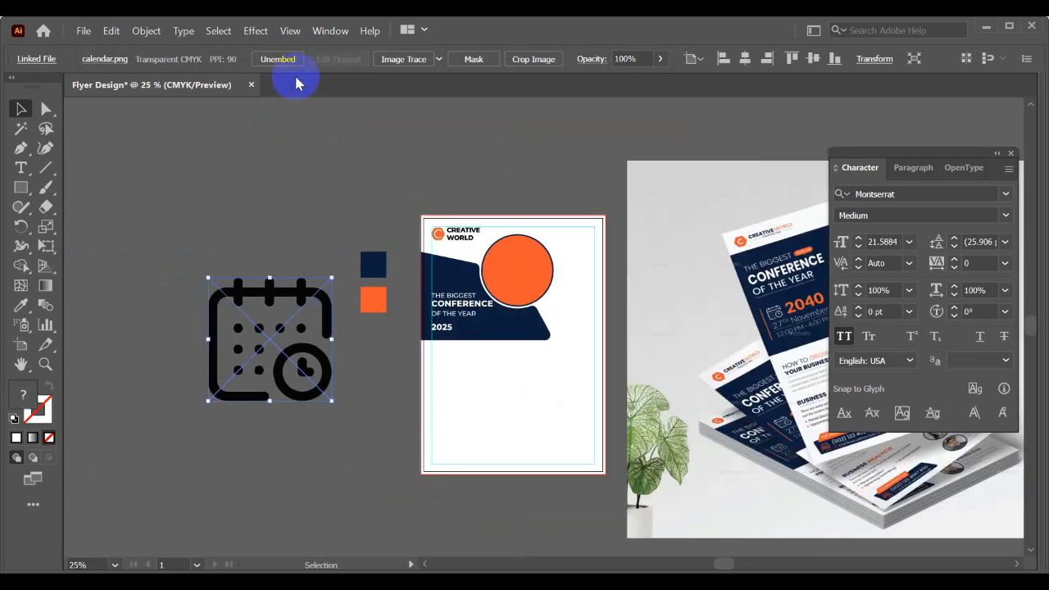
left_click(404, 59)
left_click(421, 60)
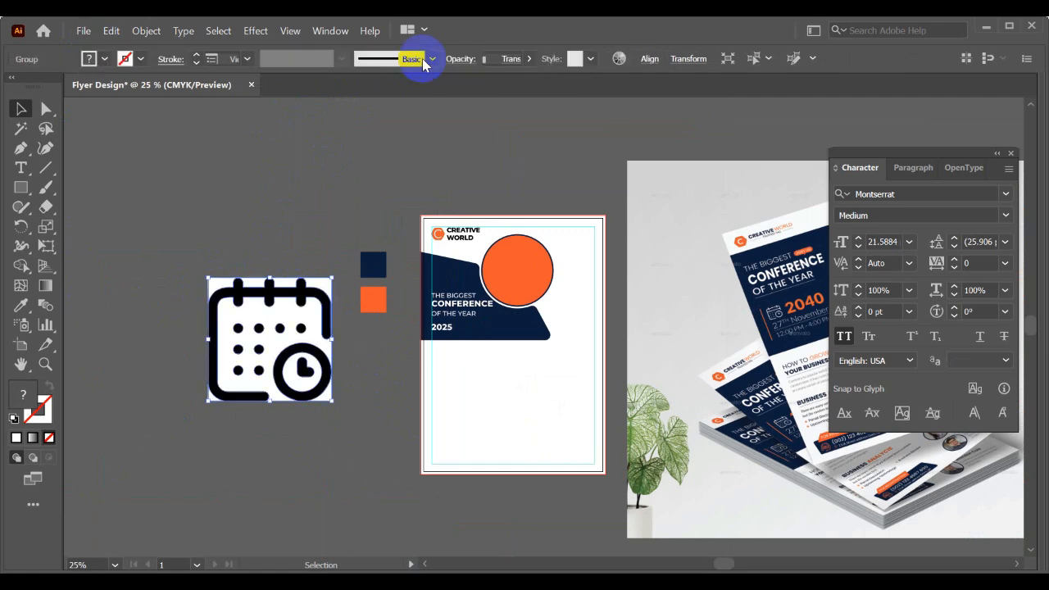
- Remove all white background areas from the traced calendar icon with the Shape Builder
scroll(270, 293, "up", 1)
left_click(30, 275)
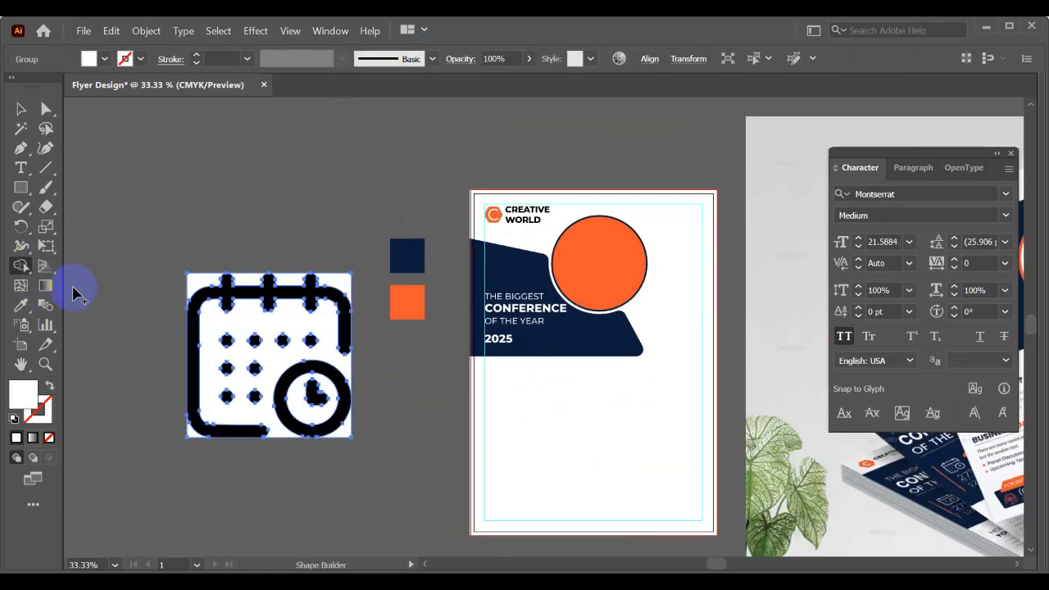
scroll(219, 340, "up", 1)
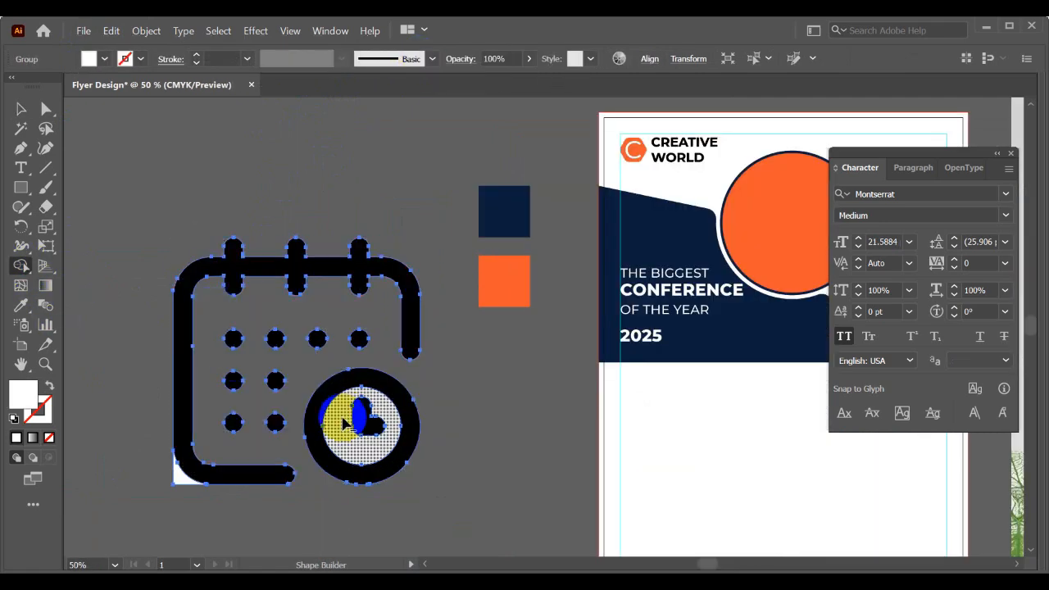
scroll(182, 474, "up", 2)
left_click(182, 490)
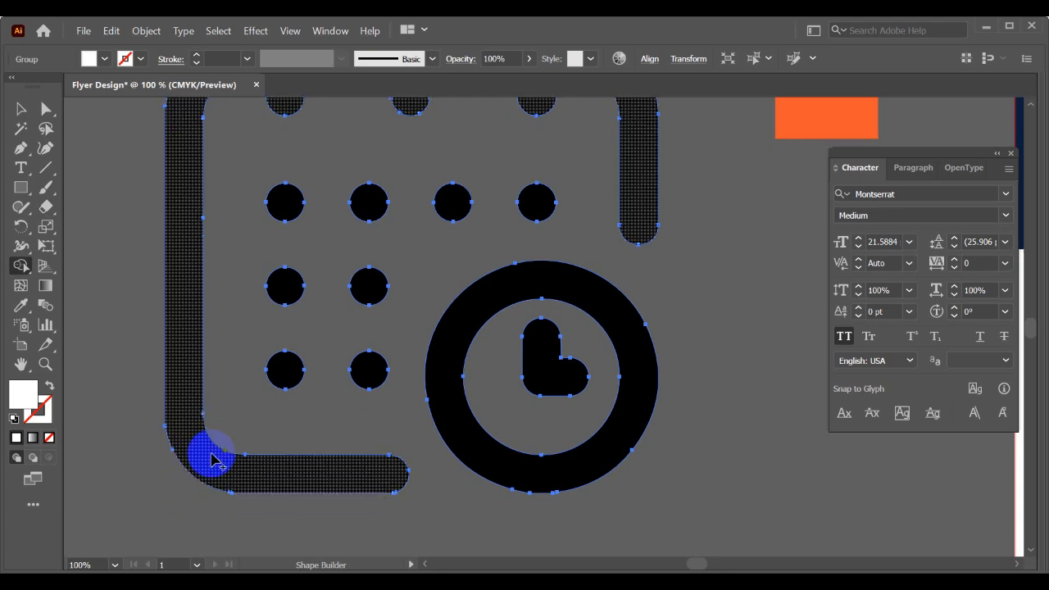
scroll(235, 402, "down", 1)
key("v")
scroll(250, 391, "down", 2)
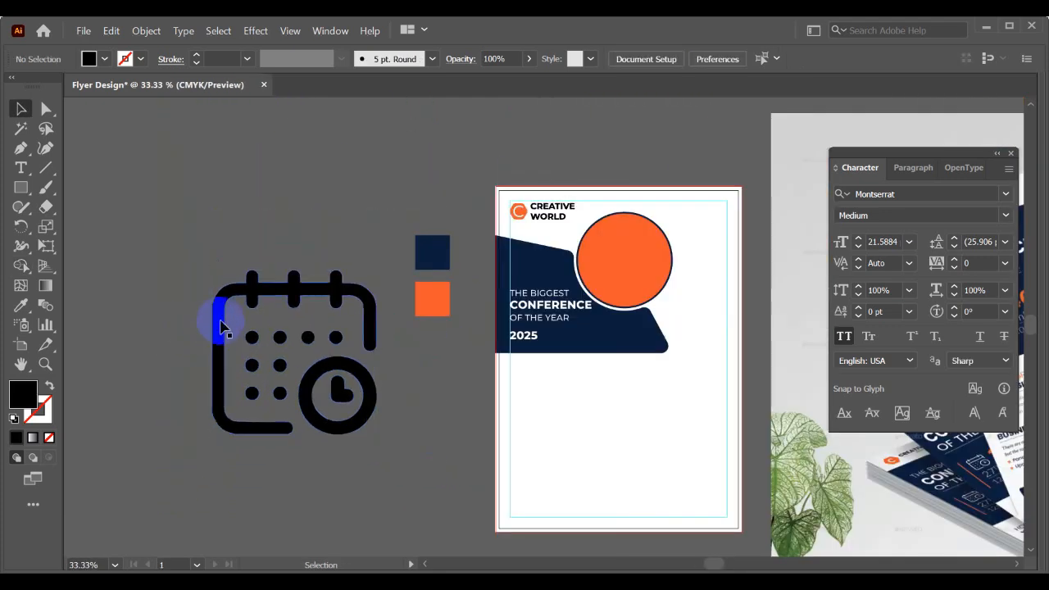
- Colour the calendar icon white with the Eyedropper and place it, scaled down, beside 2025 on the navy panel
left_click_drag(223, 324, 137, 387)
left_click(20, 305)
left_click(562, 363)
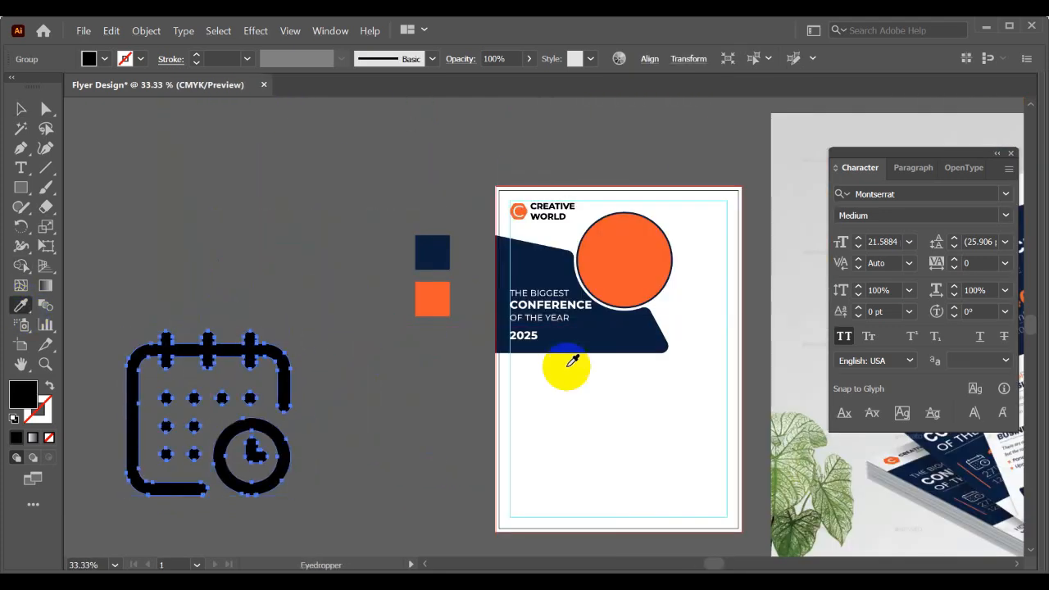
key("v")
left_click_drag(293, 332, 493, 366)
key("space")
scroll(254, 341, "up", 4)
- Duplicate 2025 directly below itself beside the calendar icon and replace the copy's wording with 30
double_click(492, 367)
double_click(493, 363)
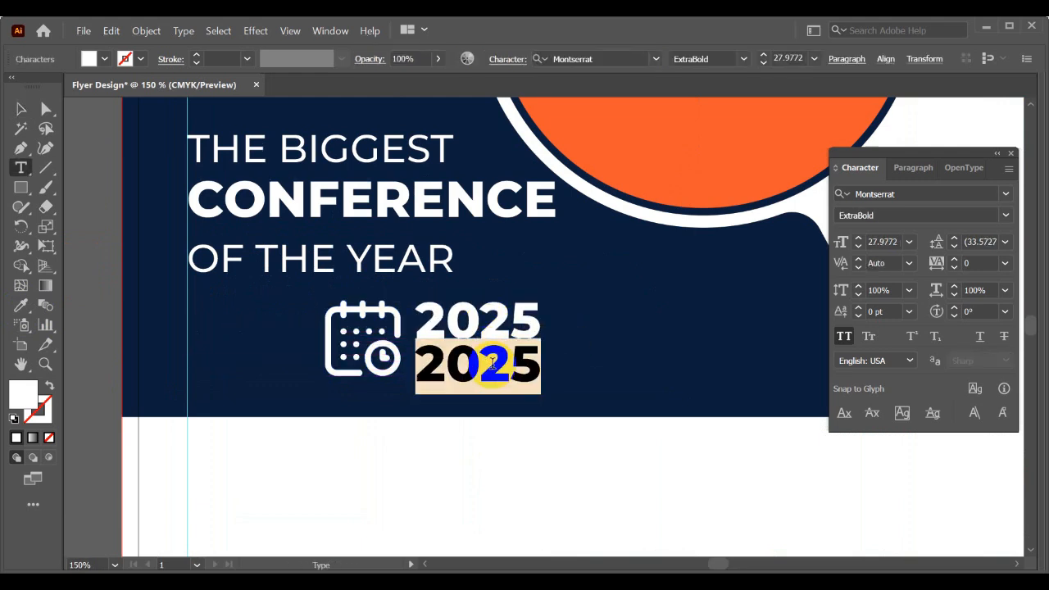
type("2")
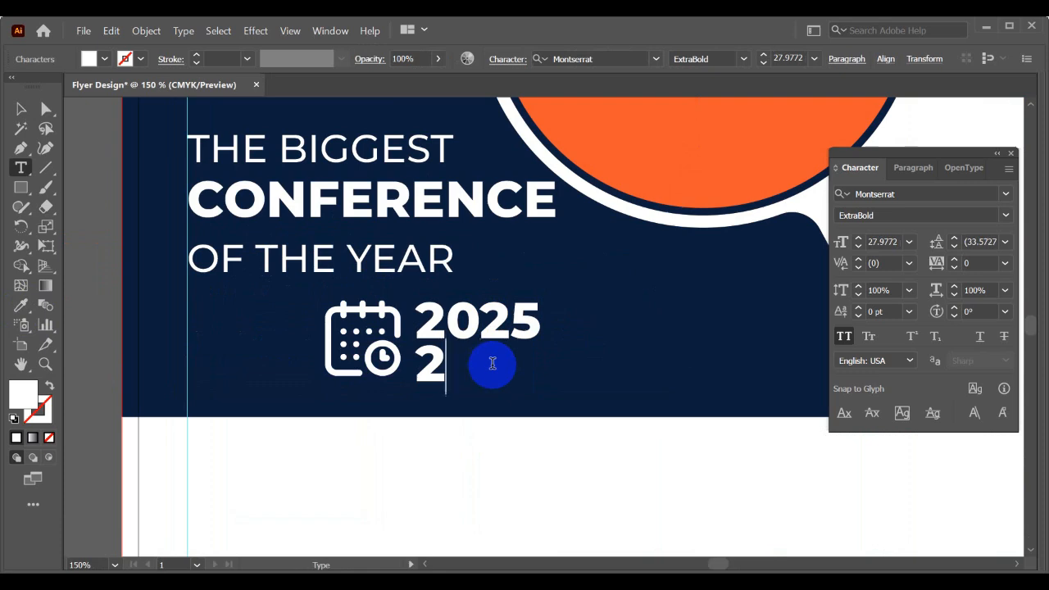
type("0")
scroll(493, 363, "down", 4)
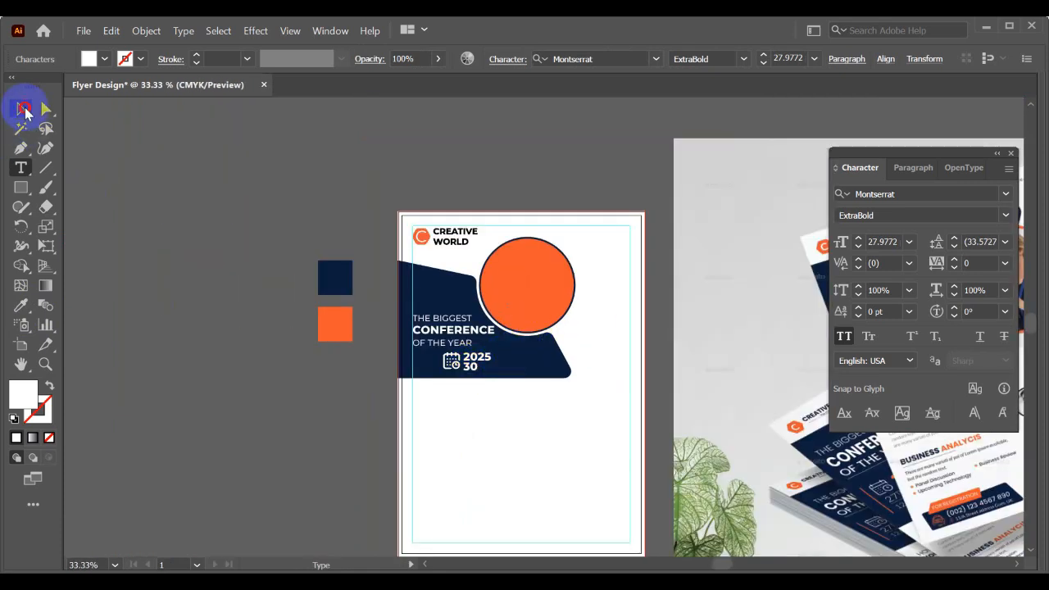
left_click(25, 108)
- Compare the date block with the mockup and extend the line under 2025 to read 30 TH NOV
left_click(259, 291)
left_click_drag(279, 296, 117, 299)
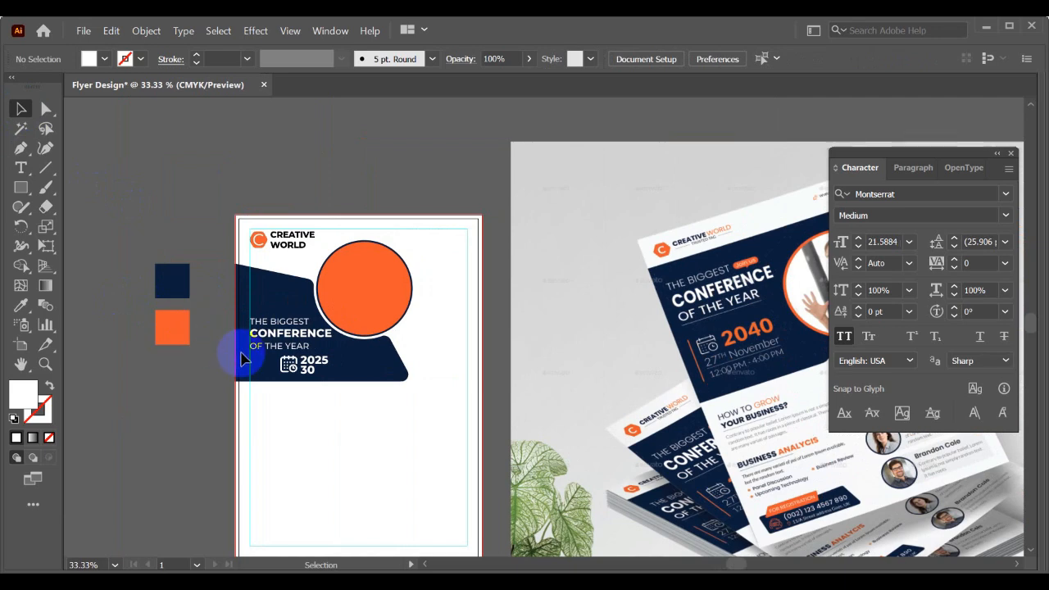
scroll(242, 358, "up", 2)
double_click(377, 382)
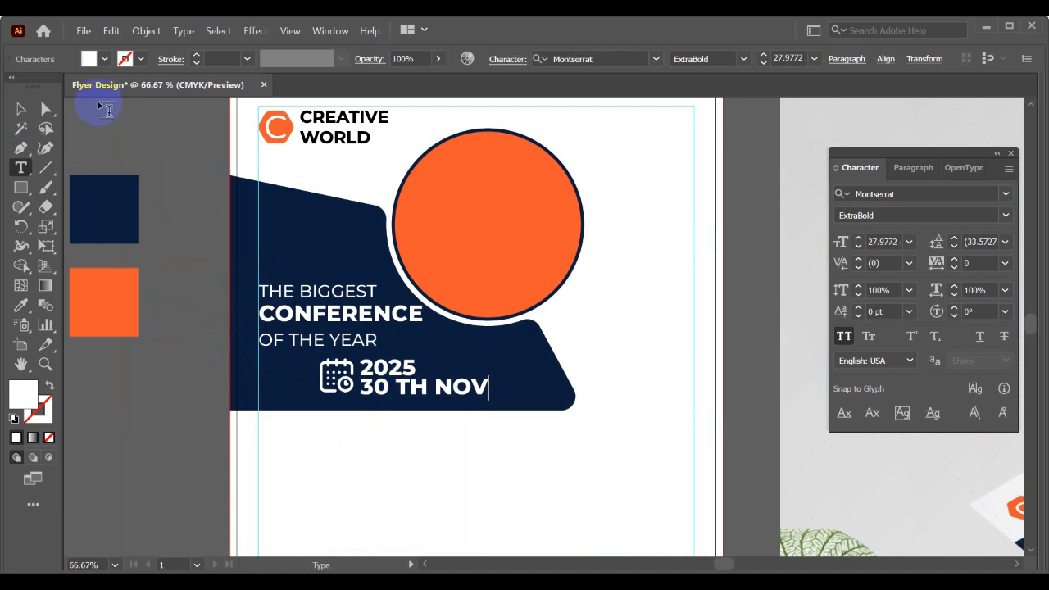
left_click(24, 110)
- Enlarge 2025 slightly to about 29 pt and scale 30 TH NOV down to about 13.5 pt so the two lines have similar widths
scroll(388, 391, "up", 1)
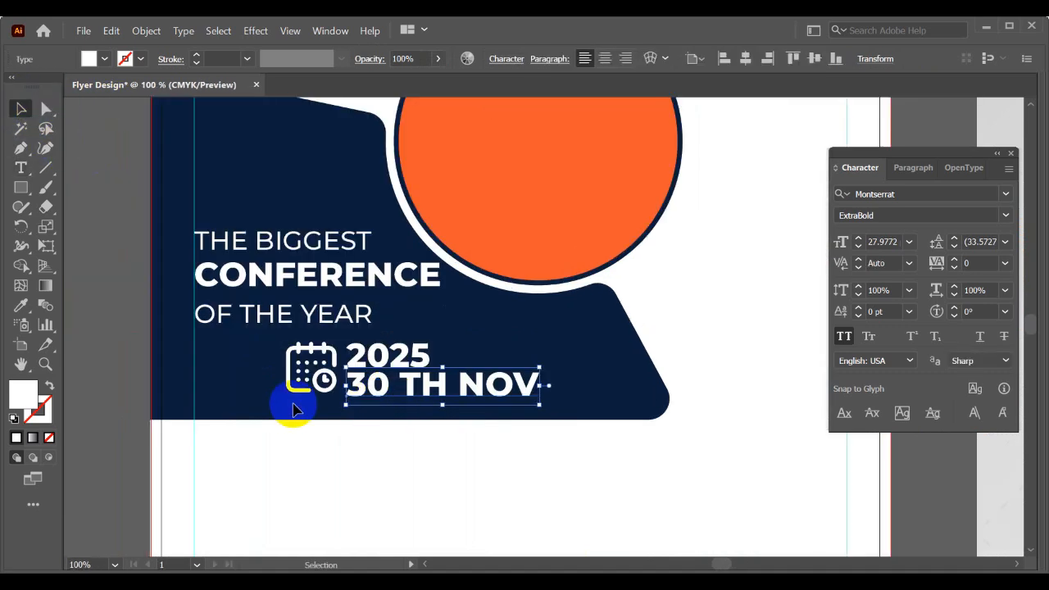
left_click_drag(289, 406, 377, 349)
left_click(377, 353)
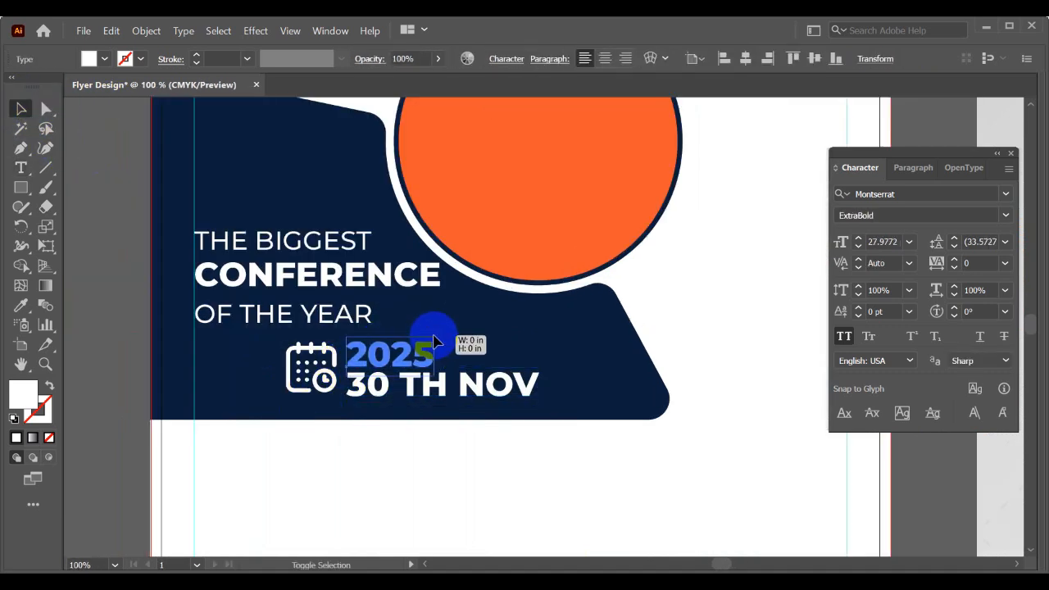
left_click(481, 377)
left_click_drag(542, 407, 441, 406)
- Set the weight of 2025 to Montserrat SemiBold and of 30 TH NOV to Montserrat Medium
left_click(423, 349)
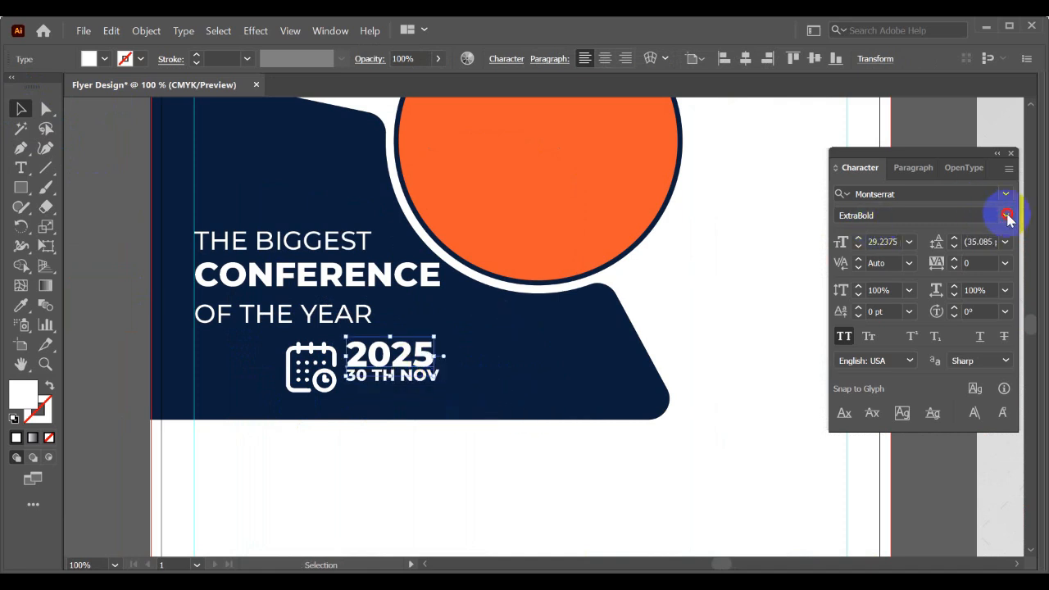
left_click(1006, 216)
left_click(886, 412)
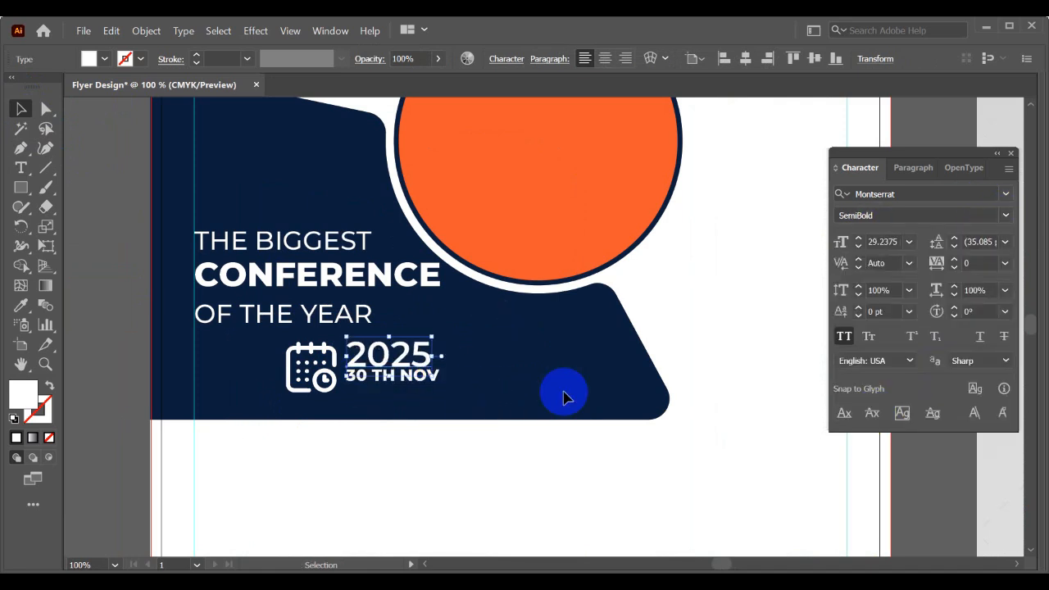
left_click(412, 388)
left_click(1007, 216)
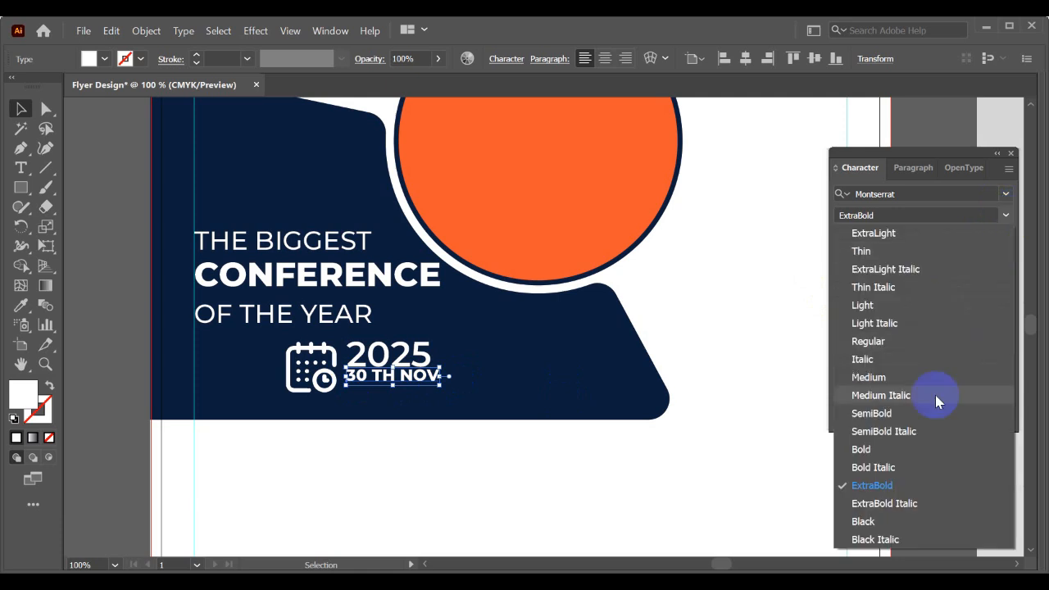
left_click(871, 378)
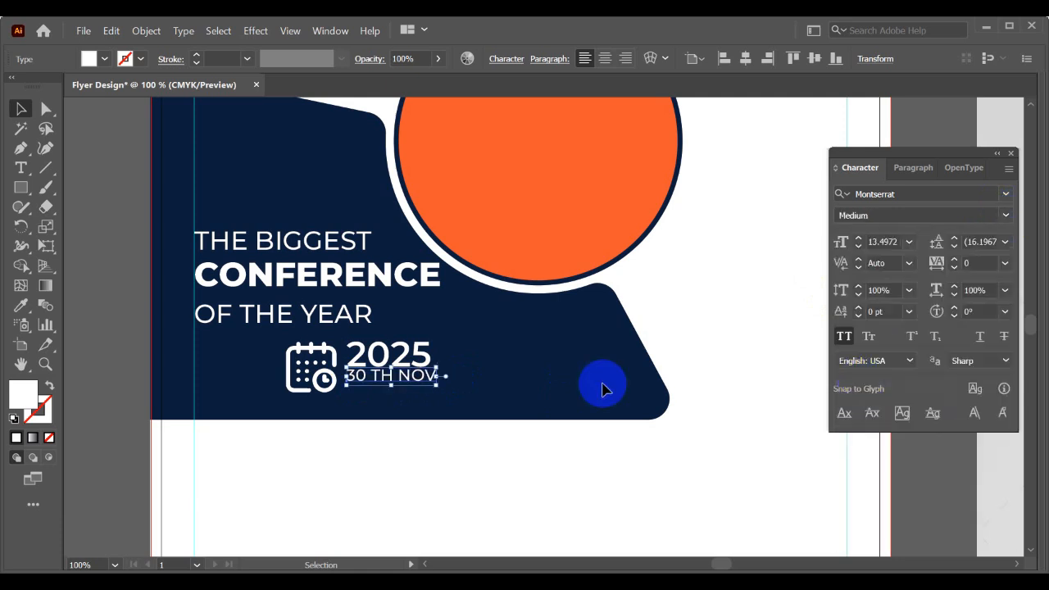
- Lower 30 TH NOV by about 0.05 in, group it with 2025 and centre the group vertically against the calendar icon
scroll(330, 372, "up", 1)
left_click_drag(428, 382, 432, 394)
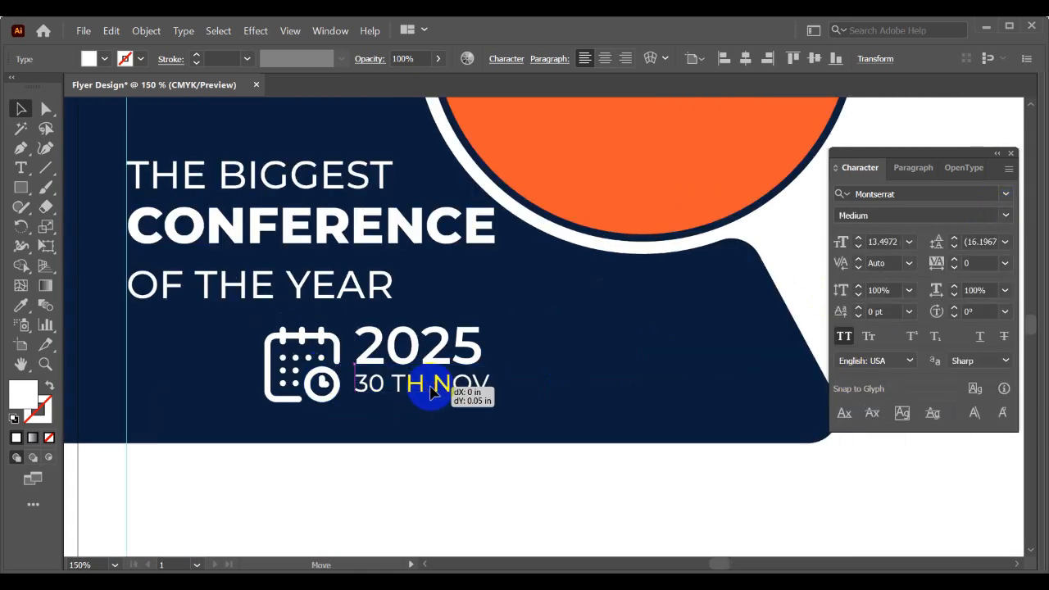
left_click(430, 346, "shift")
key("ctrl+g")
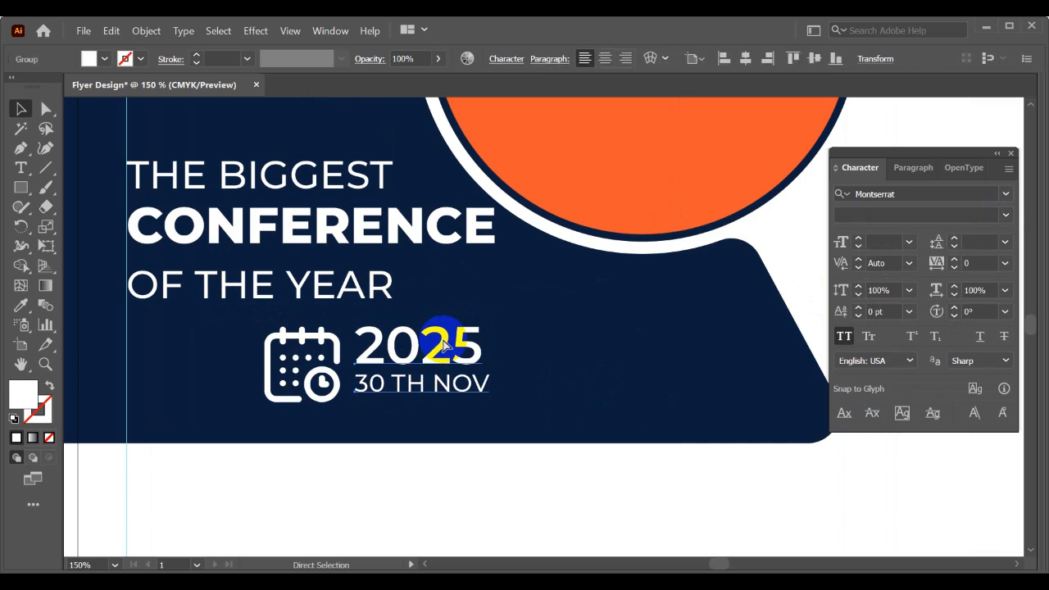
left_click(332, 336, "shift")
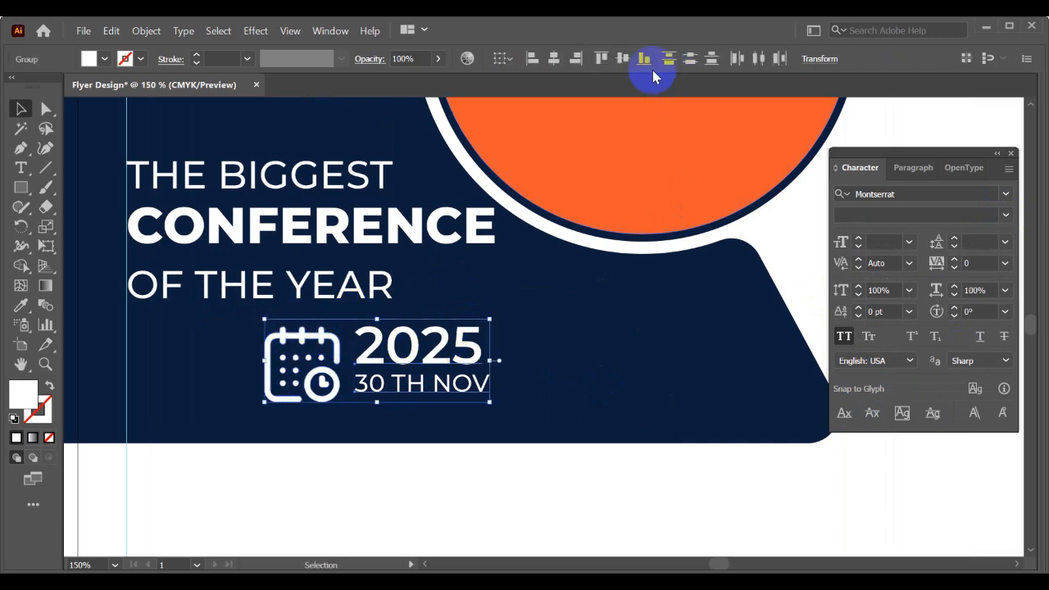
left_click(622, 59)
- Move the calendar icon and date to the left margin guide beneath OF THE YEAR and scale them down together
left_click_drag(430, 359, 321, 395)
left_click(352, 423)
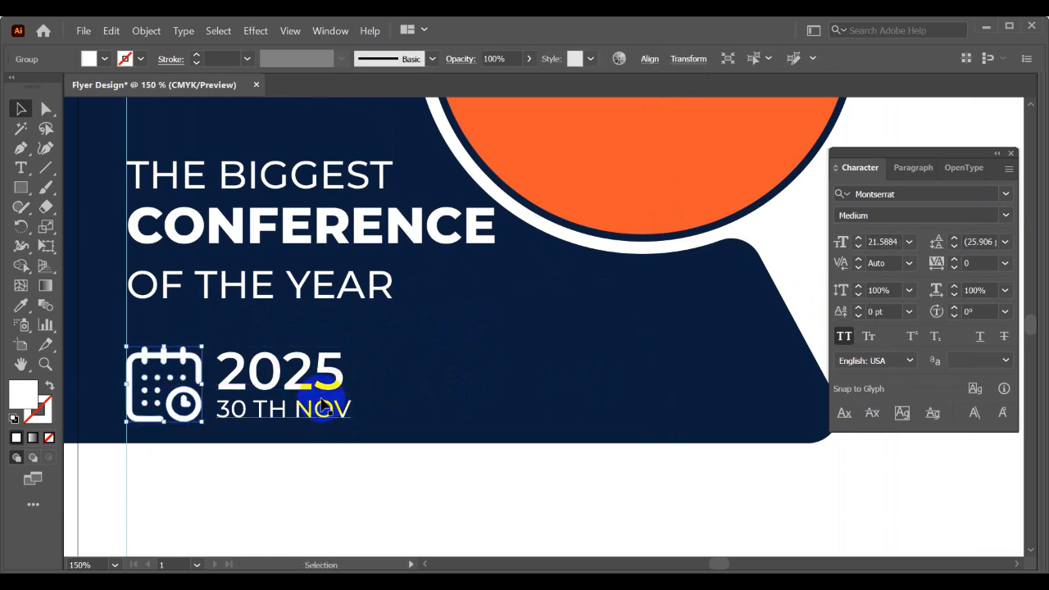
left_click(340, 414)
left_click(172, 386, "shift")
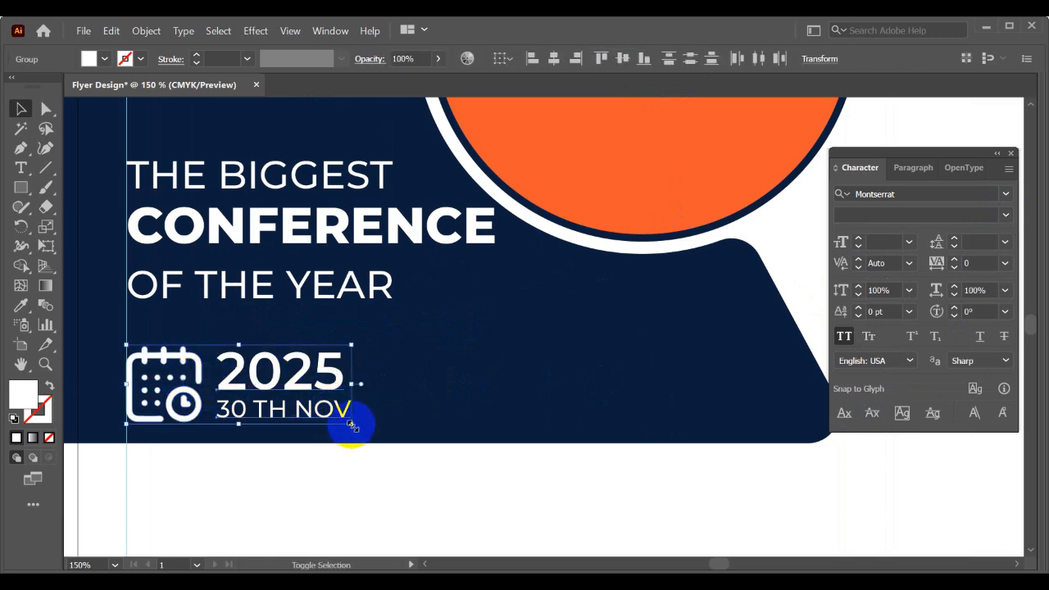
left_click_drag(351, 425, 316, 411)
scroll(325, 393, "down", 1)
left_click(378, 406)
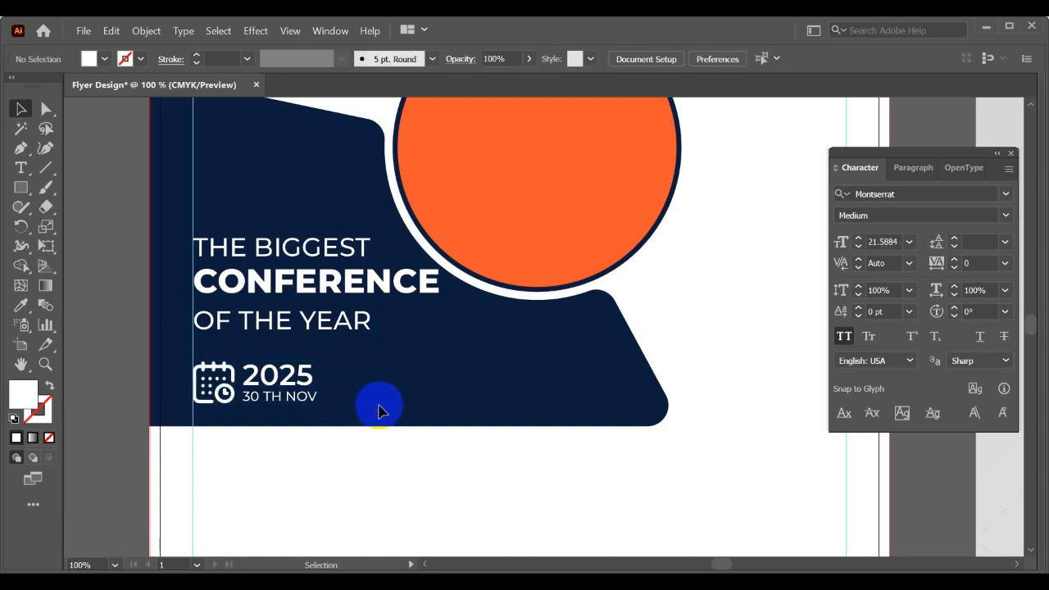
- Compare the layout with the mockup and move the date block up above the headline on the navy panel
scroll(378, 409, "down", 3)
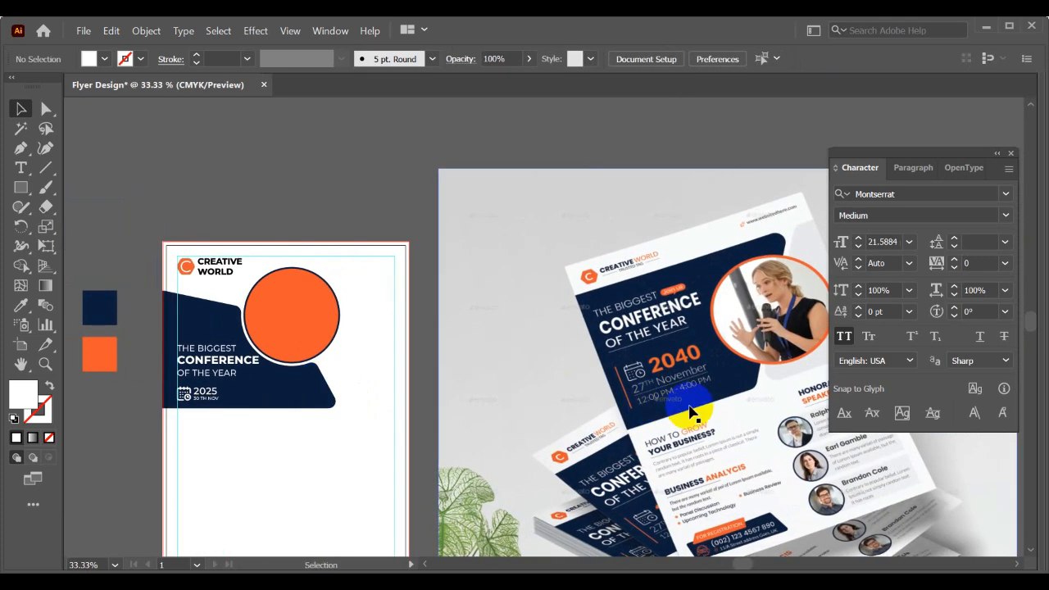
scroll(315, 360, "up", 1)
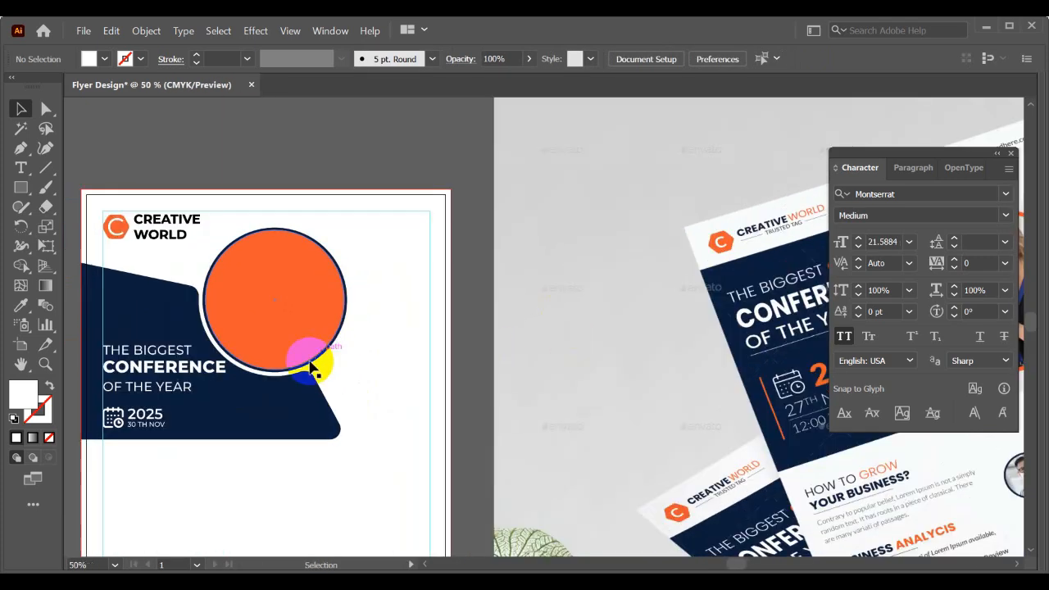
scroll(292, 393, "up", 1)
scroll(394, 386, "left", 1)
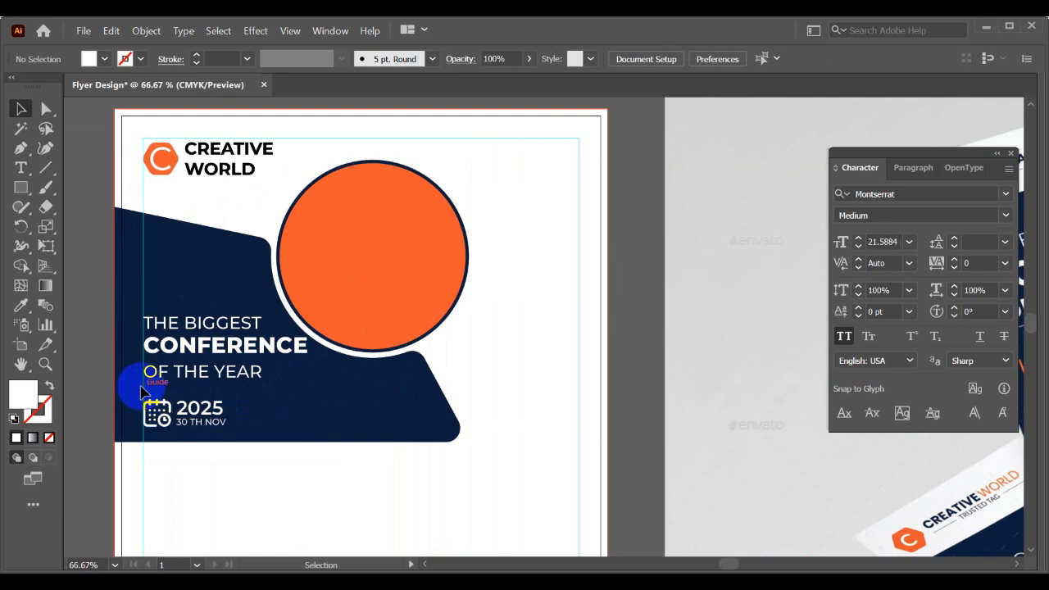
left_click_drag(151, 407, 154, 276)
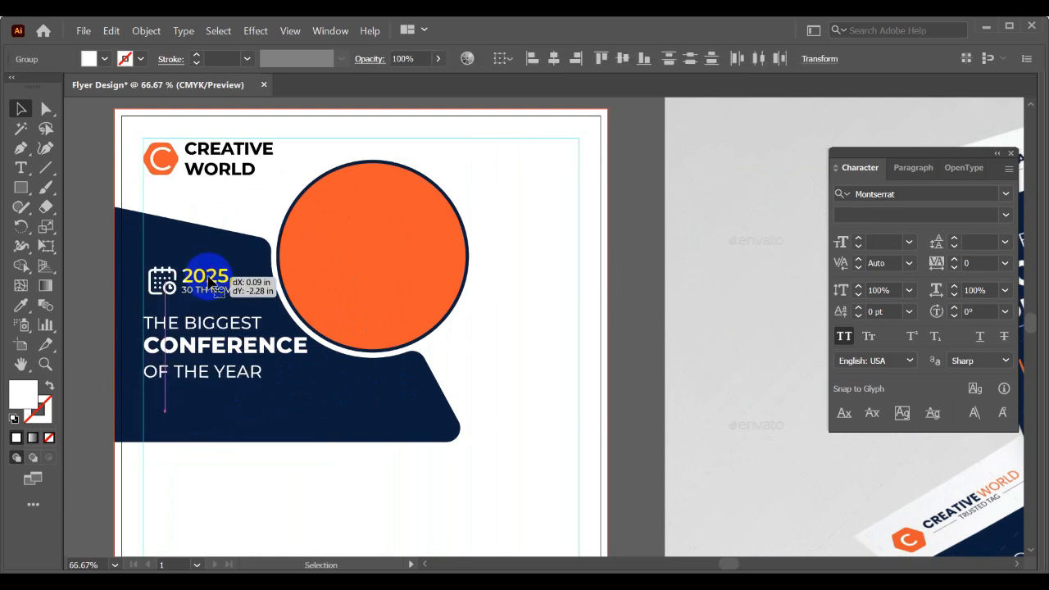
- Enlarge the three-line headline proportionally and place it in the lower part of the navy panel along the left guide
left_click_drag(212, 324, 213, 349)
left_click_drag(304, 405, 373, 416)
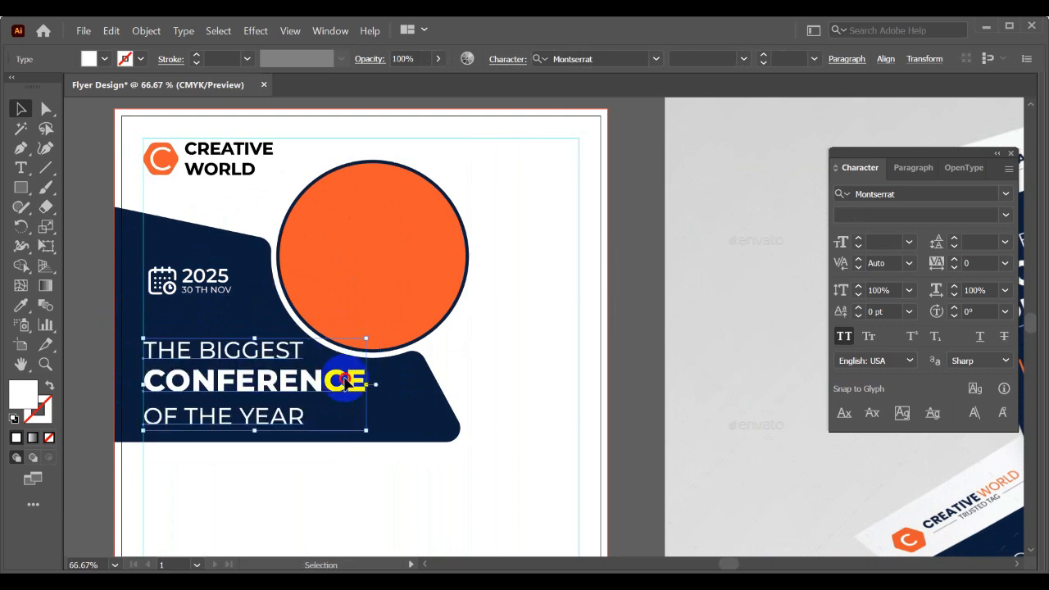
left_click_drag(363, 374, 345, 385)
left_click(441, 420)
- Try the date block immediately above THE BIGGEST and compare the layout with the mockup
left_click_drag(442, 399, 515, 427)
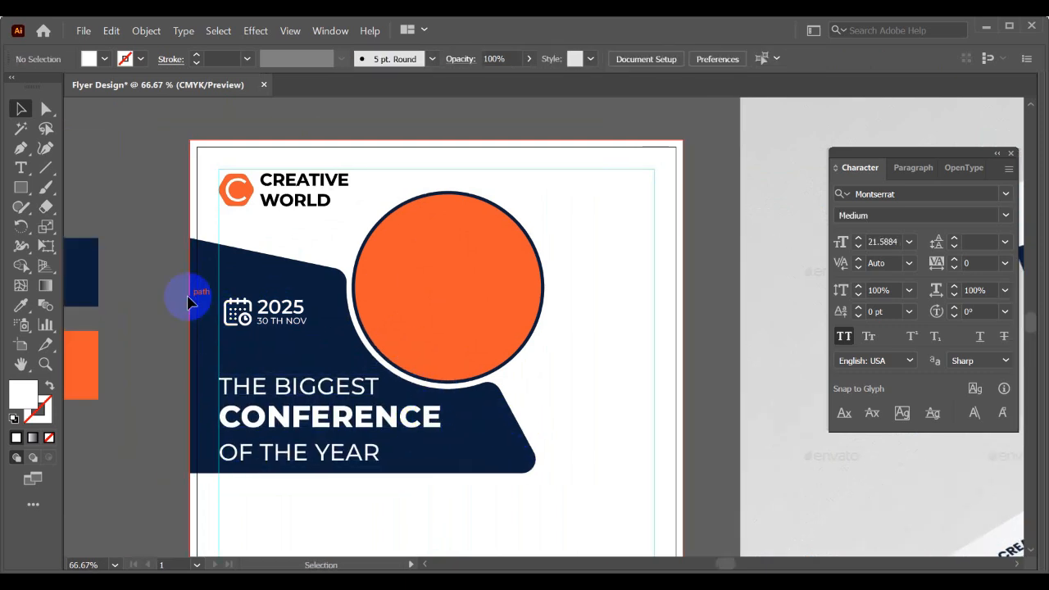
left_click(262, 312)
left_click_drag(276, 308, 279, 308)
left_click_drag(197, 294, 295, 332)
left_click_drag(300, 303, 298, 346)
left_click(289, 294)
scroll(289, 293, "down", 2)
left_click_drag(326, 294, 313, 295)
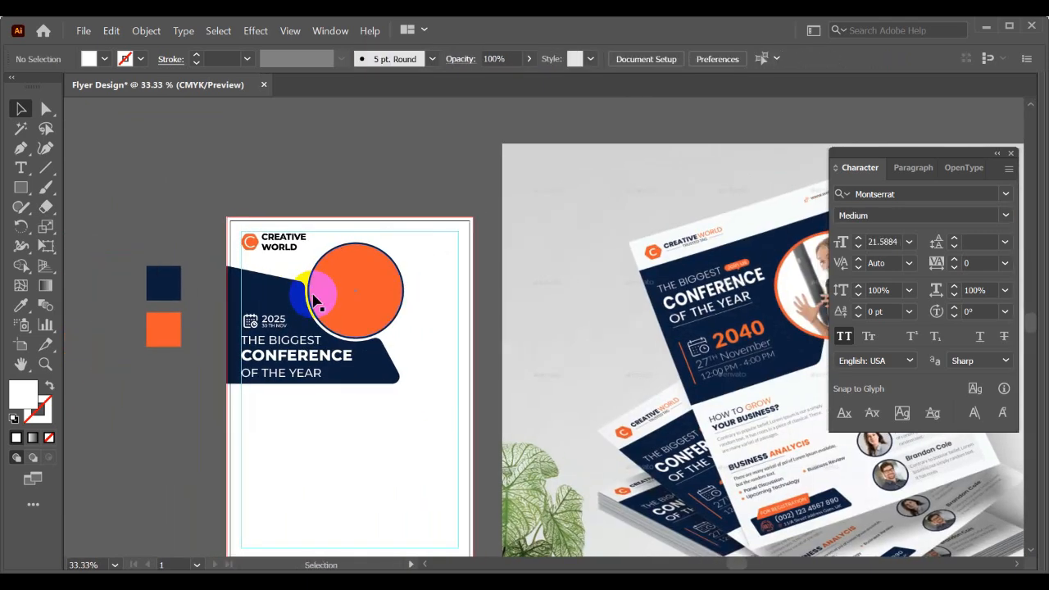
- Raise the date block to leave a clear gap above THE BIGGEST and align its calendar icon with the left margin guide
scroll(254, 302, "up", 1)
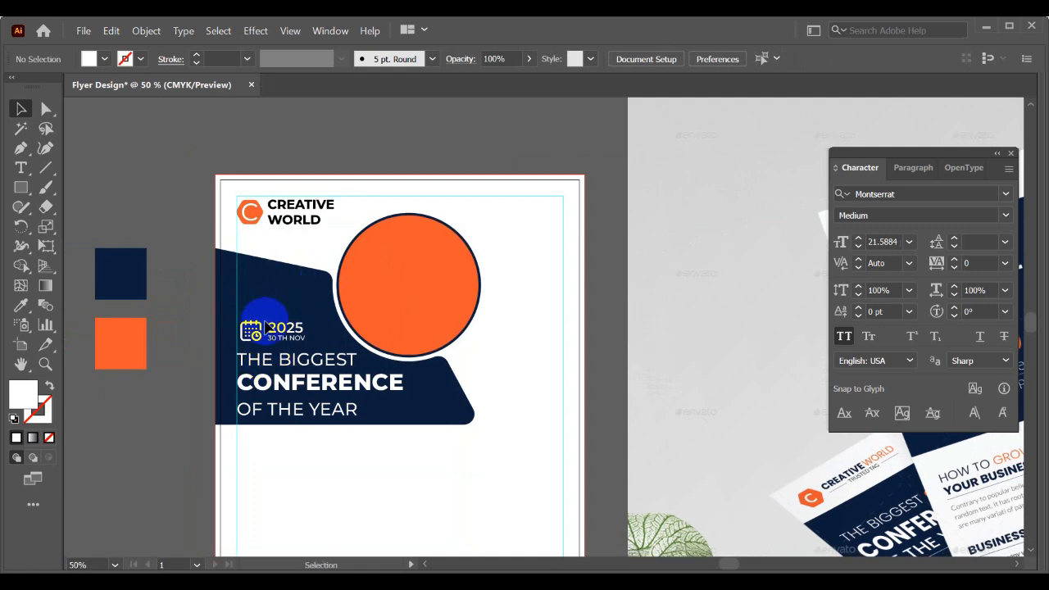
left_click_drag(282, 328, 291, 303)
left_click(256, 338)
scroll(256, 336, "up", 1)
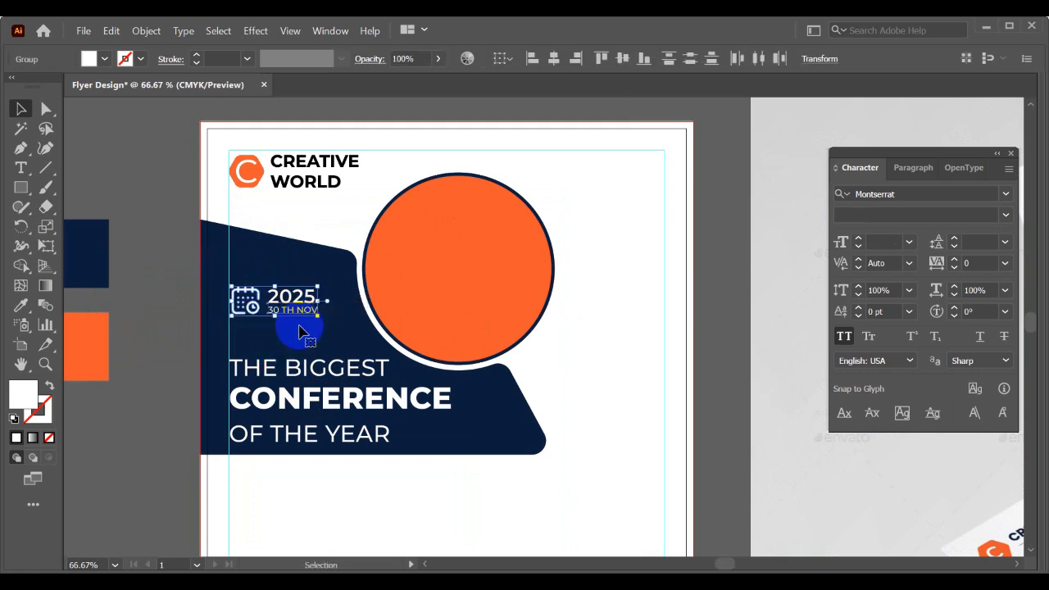
left_click(298, 370)
left_click(290, 435)
left_click(460, 435)
- Add the text line HOW TO GROW in black Montserrat Medium on the white area below the navy panel, following the mockup
scroll(548, 419, "down", 1)
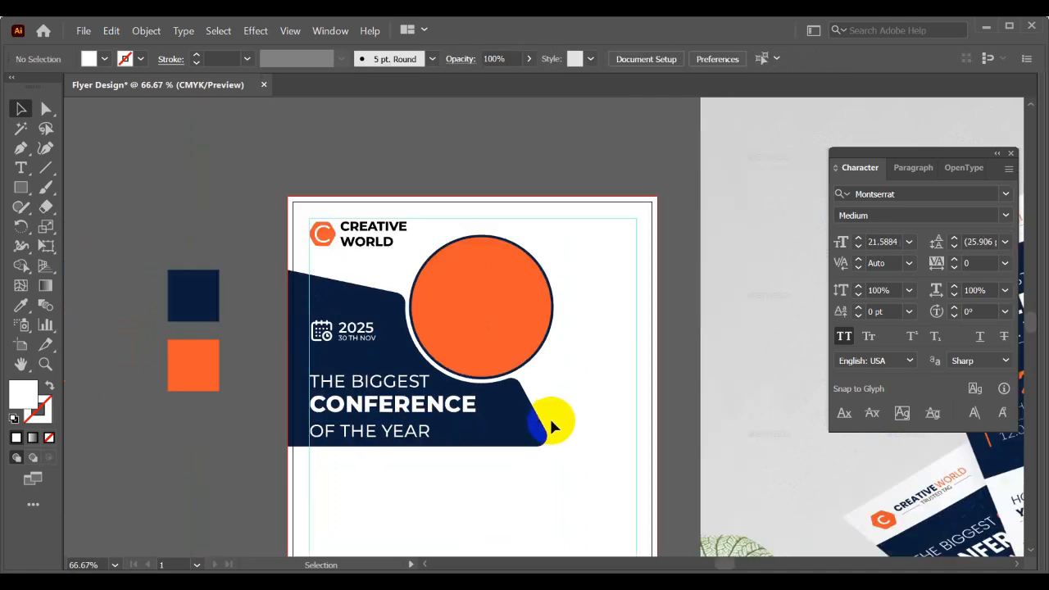
left_click_drag(548, 420, 381, 392)
scroll(415, 365, "down", 1)
left_click_drag(393, 333, 296, 311)
left_click_drag(210, 290, 233, 299)
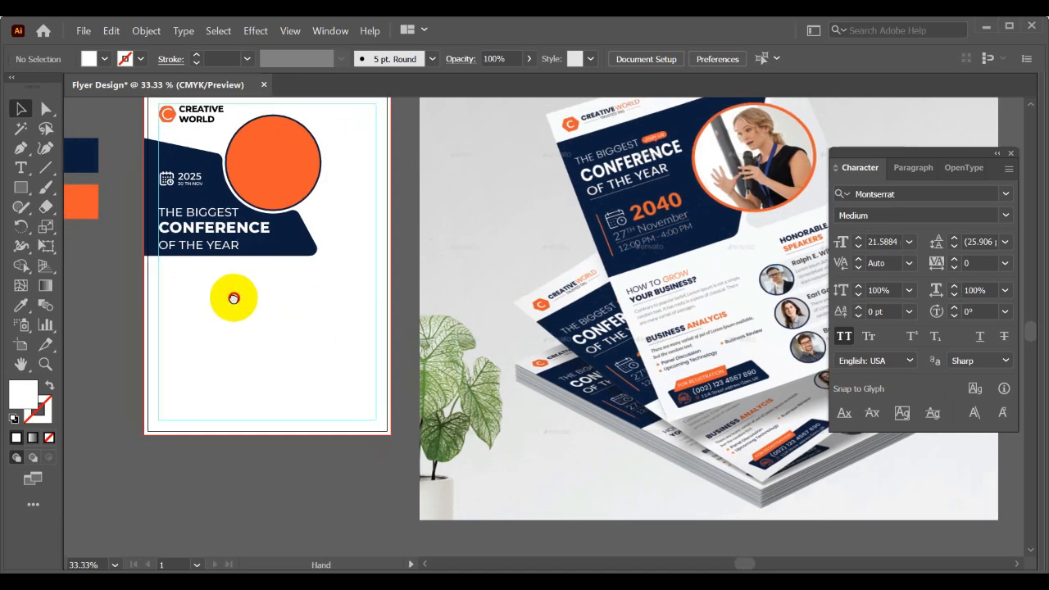
left_click(20, 167)
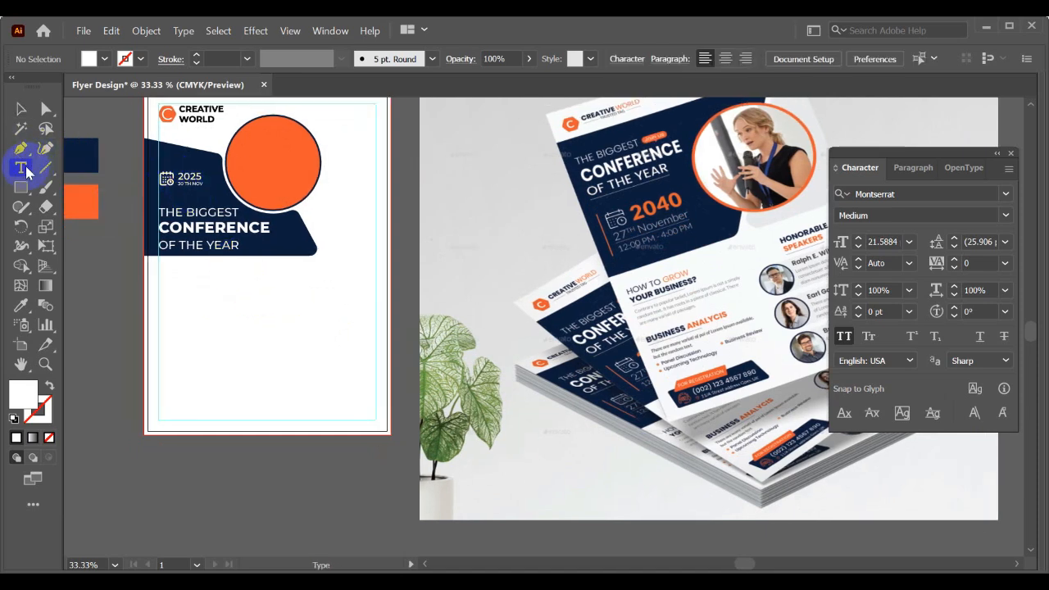
left_click(169, 285)
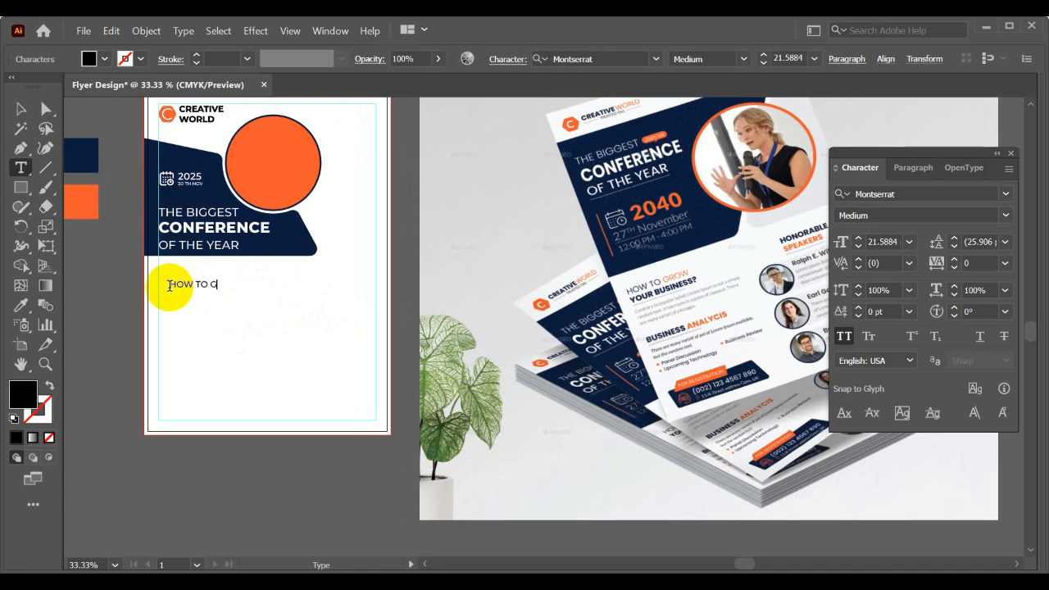
left_click(20, 108)
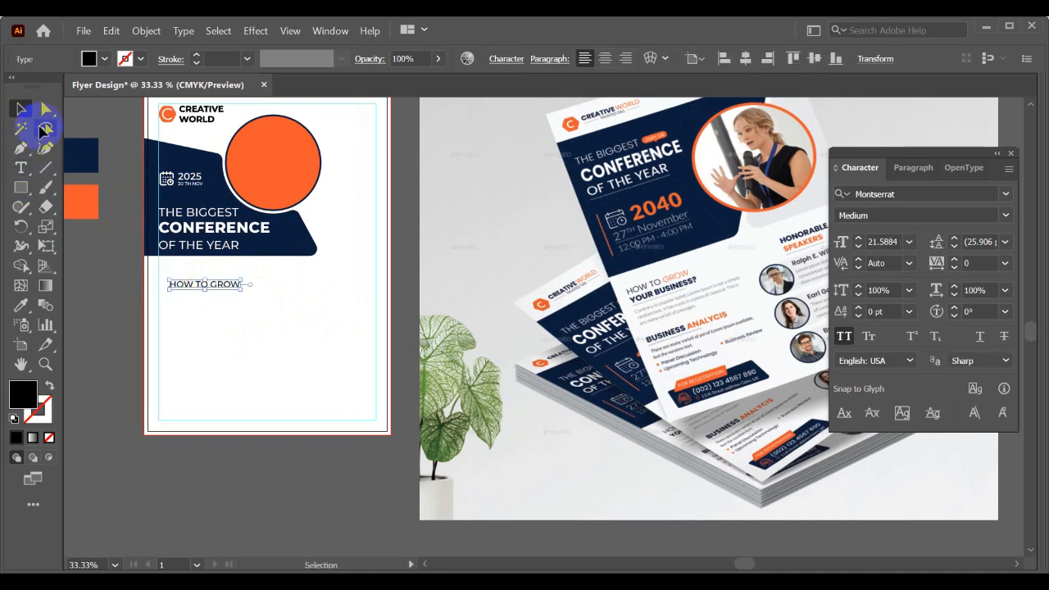
- Duplicate the HOW TO GROW line directly below itself and select the copy's wording for replacement
left_click_drag(235, 285, 237, 305)
triple_click(232, 307)
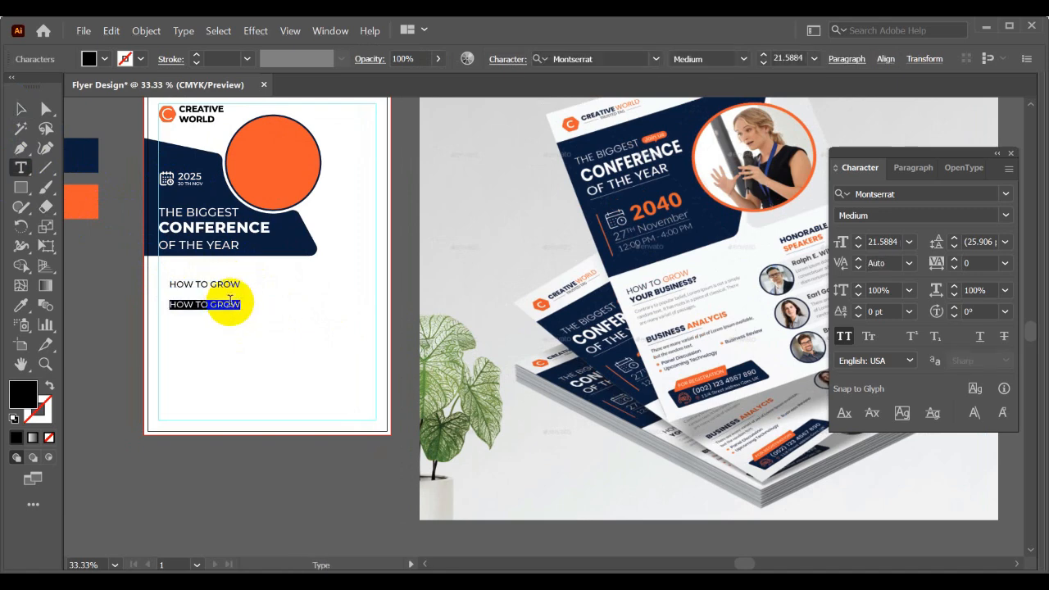
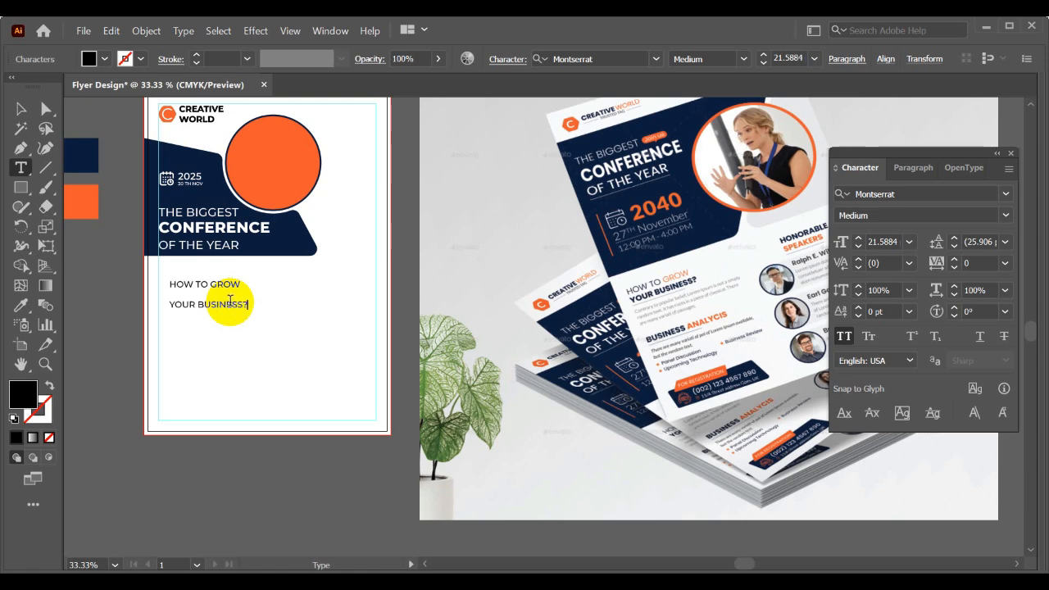
- Move YOUR BUSINESS? closer beneath HOW TO GROW and set its font style to Bold, following the mockup
left_click(21, 107)
scroll(647, 291, "up", 3)
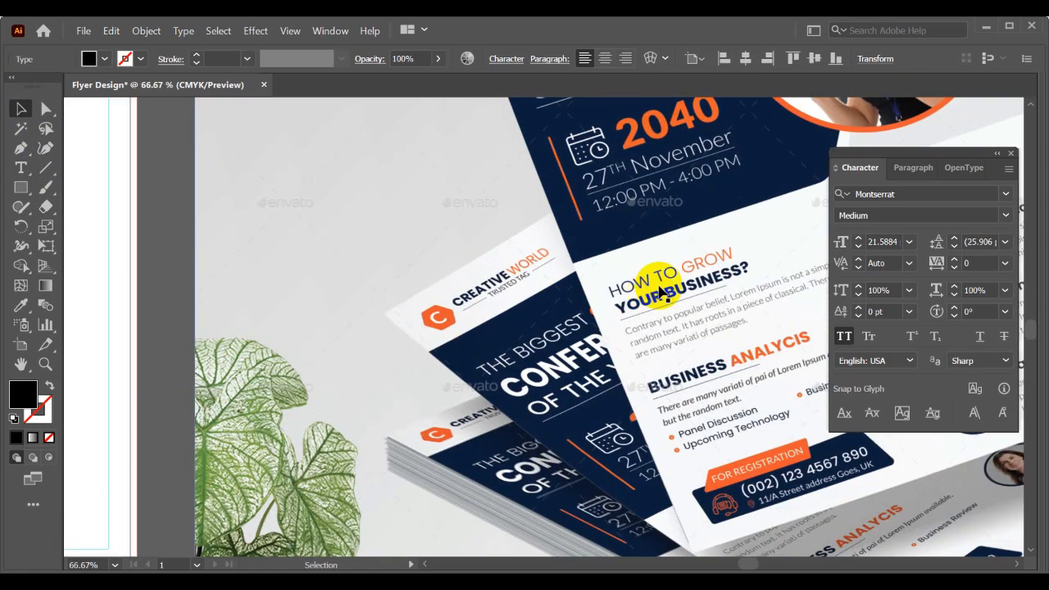
scroll(672, 312, "down", 2)
scroll(672, 312, "down", 3)
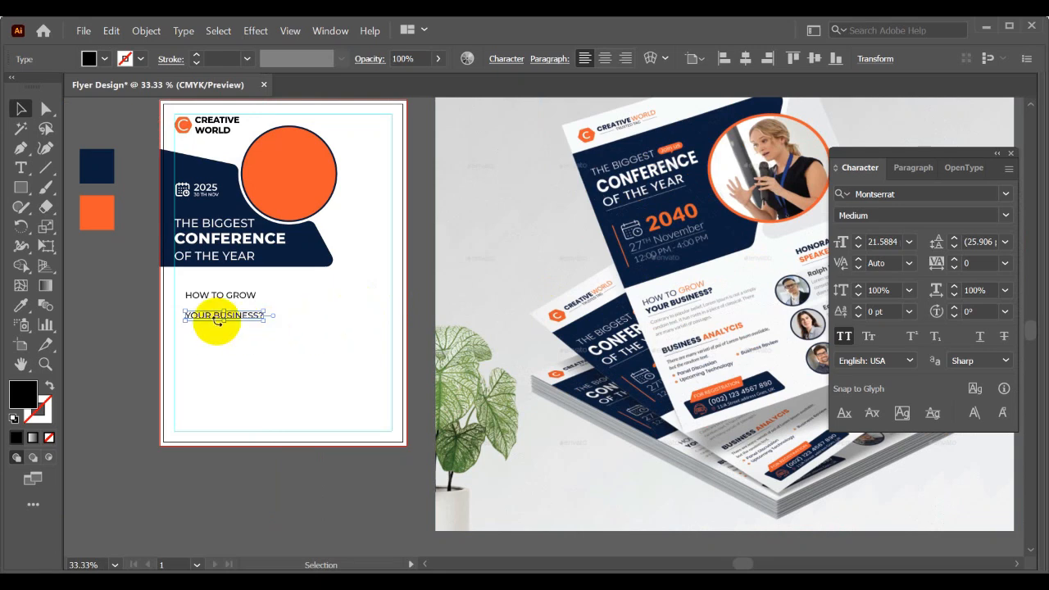
scroll(217, 319, "up", 1)
left_click_drag(248, 320, 246, 303)
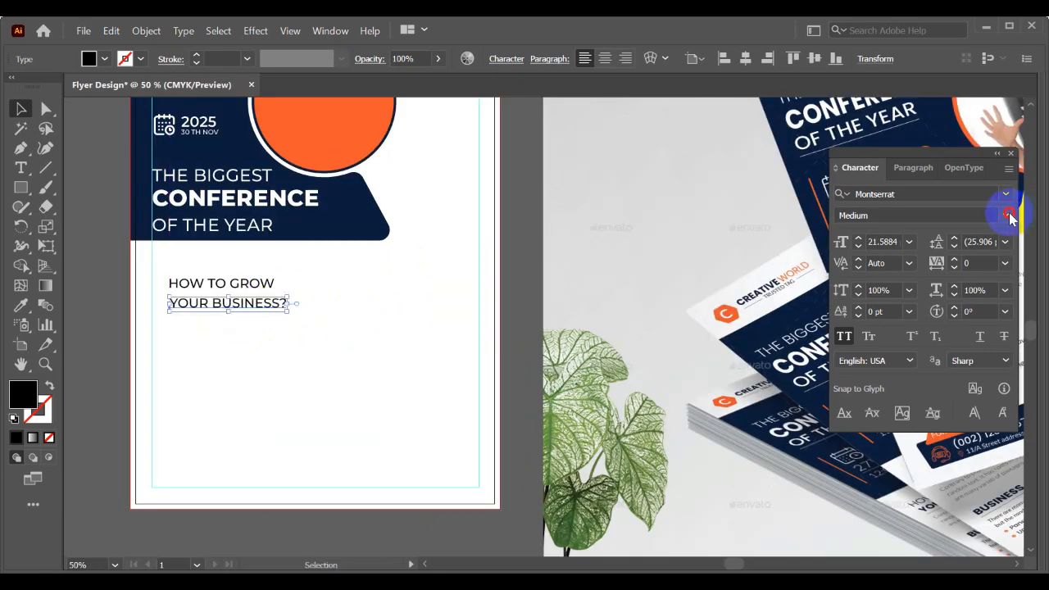
left_click(1009, 215)
left_click(881, 459)
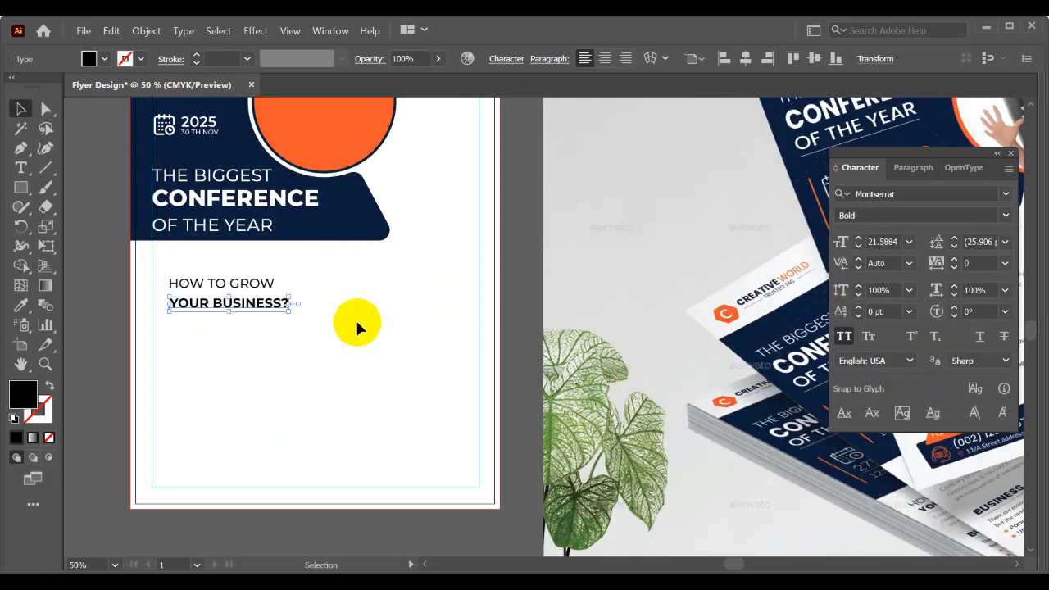
- Align the HOW TO GROW and YOUR BUSINESS? lines with the left margin guide, just below the navy panel
left_click(250, 281)
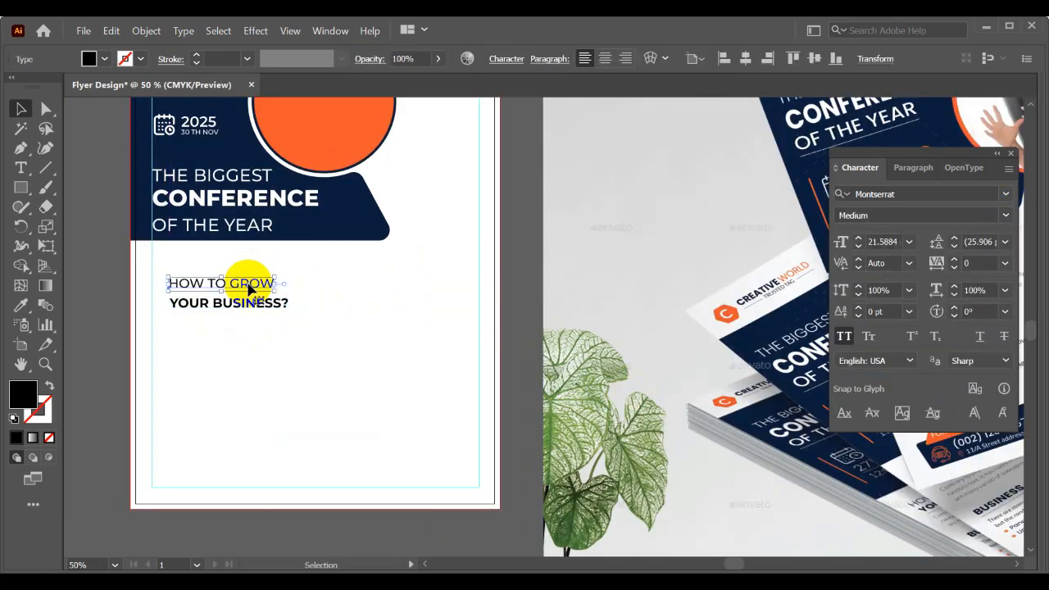
left_click(285, 331)
left_click_drag(223, 283, 210, 268)
key("ctrl+minus")
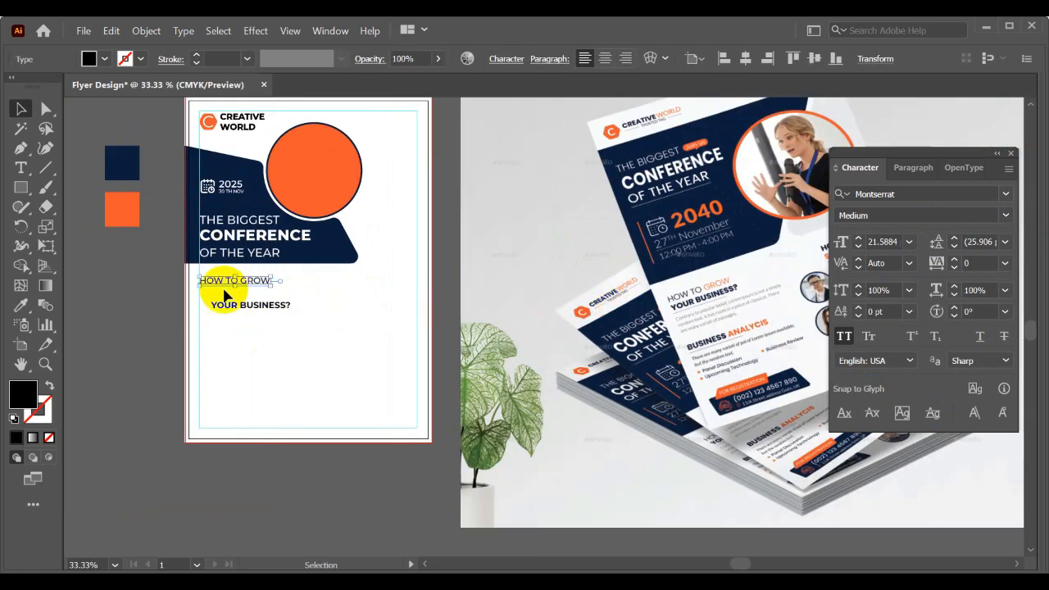
key("ctrl+plus")
key("ctrl+plus")
left_click_drag(261, 318, 237, 296)
left_click(279, 343)
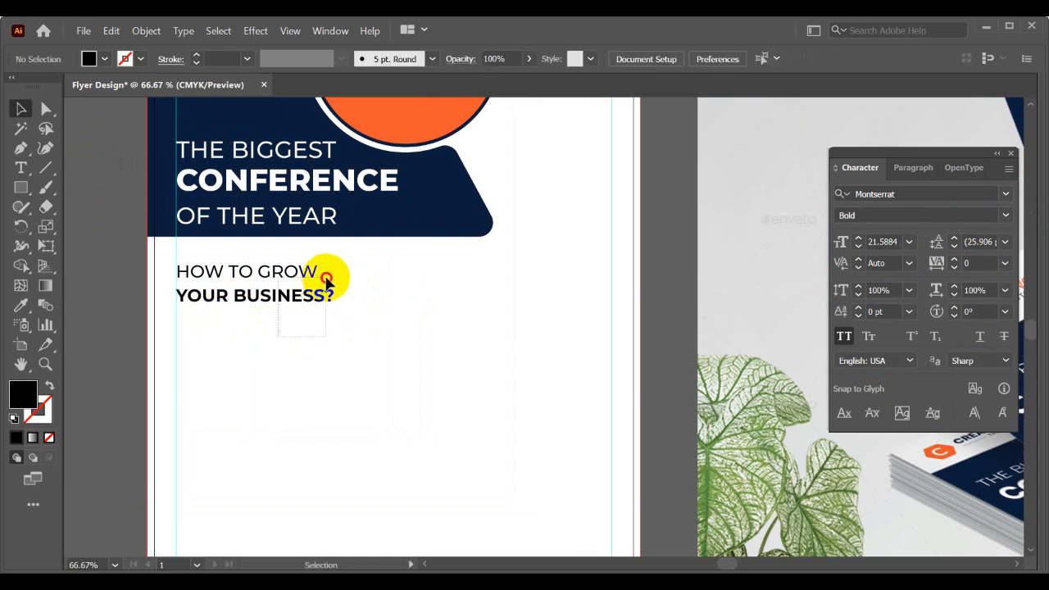
left_click(323, 275)
left_click(287, 326)
- Set the font size of both HOW TO GROW and YOUR BUSINESS? to 16 pt
left_click(320, 267)
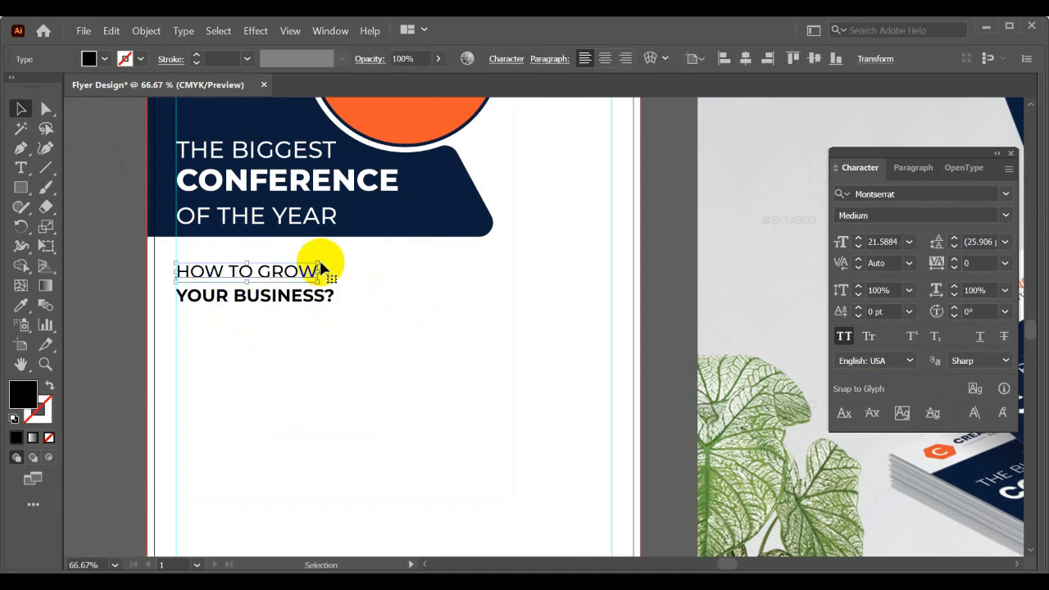
left_click(826, 244)
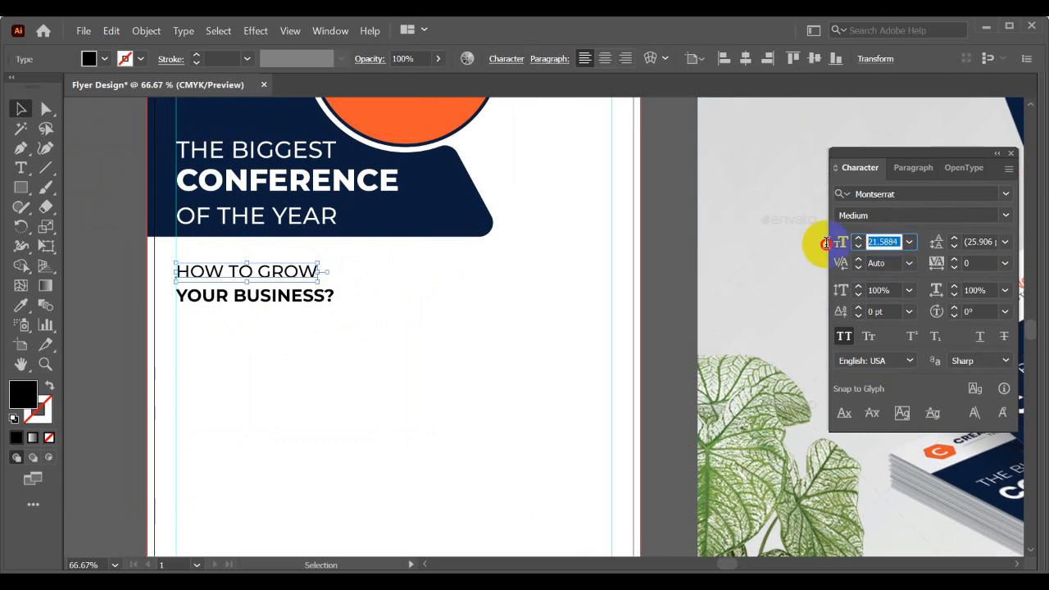
type("16pt")
key("Return")
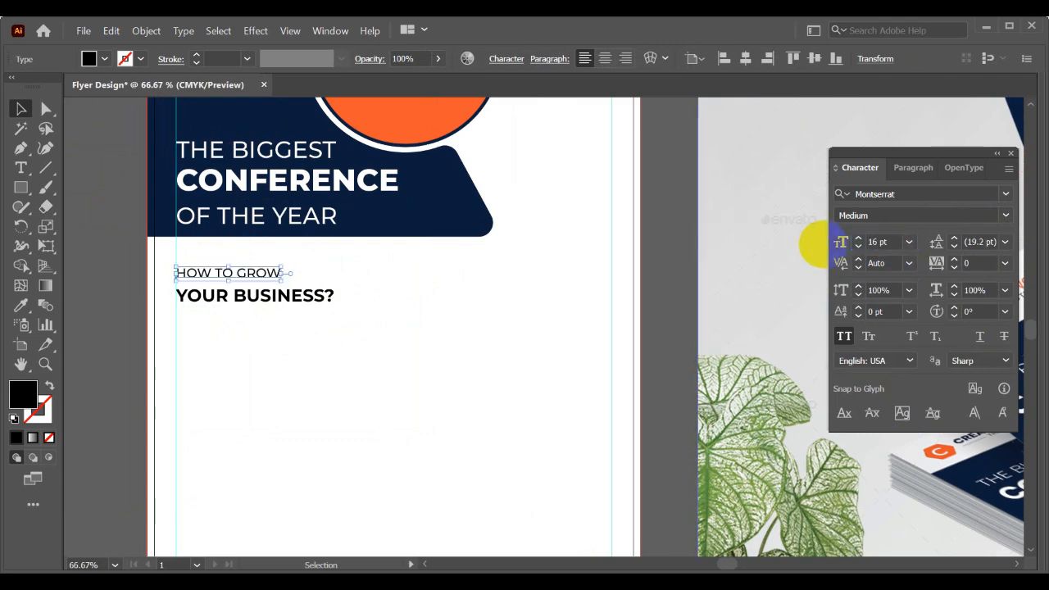
left_click(317, 302)
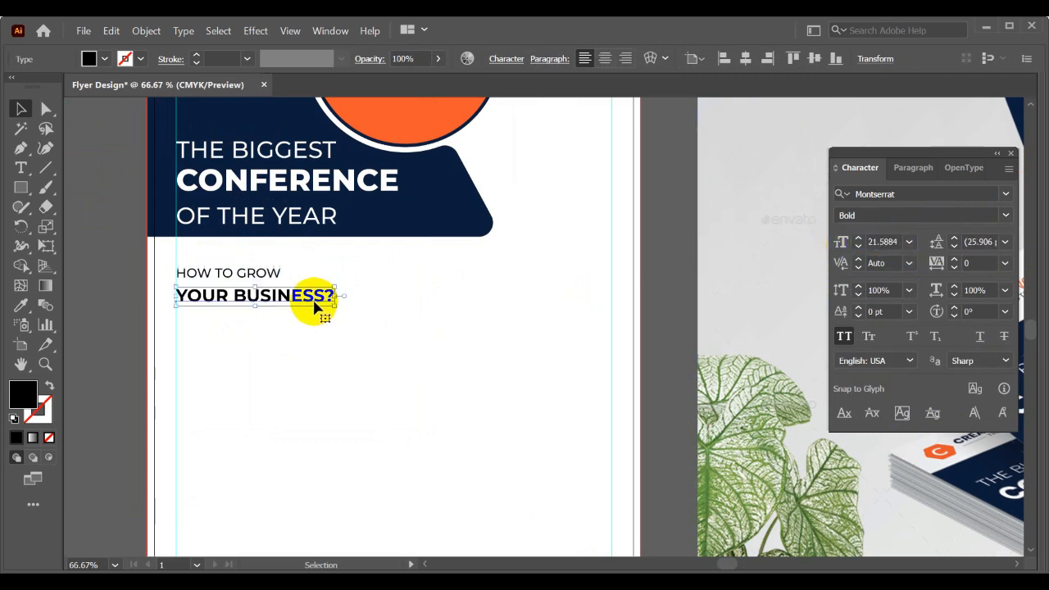
double_click(899, 241)
key("Return")
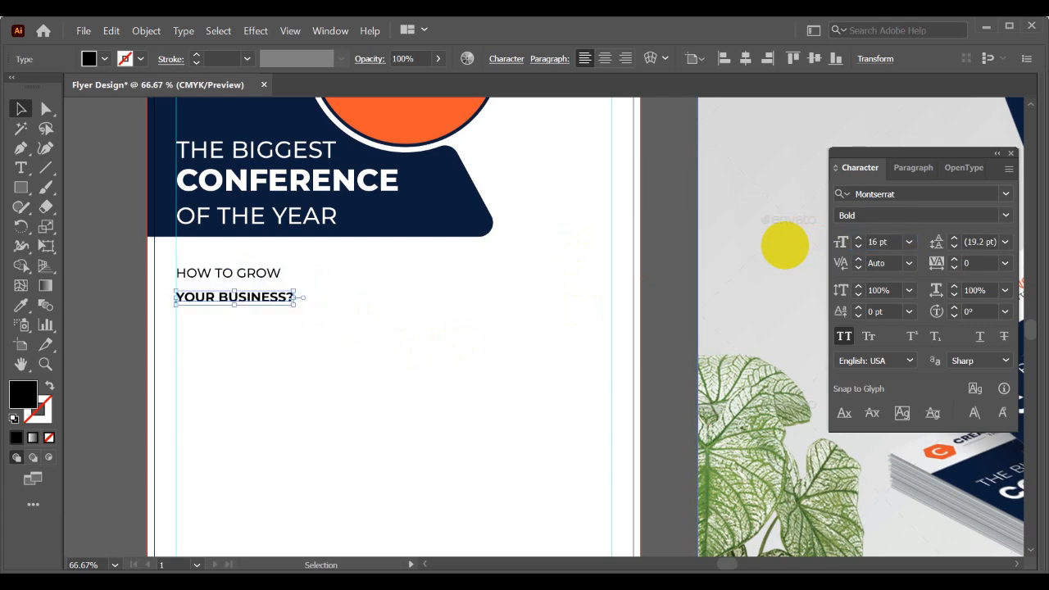
- Raise YOUR BUSINESS? to tighten the gap beneath HOW TO GROW, and check the pair against the whole flyer
left_click(333, 343)
scroll(311, 338, "down", 2)
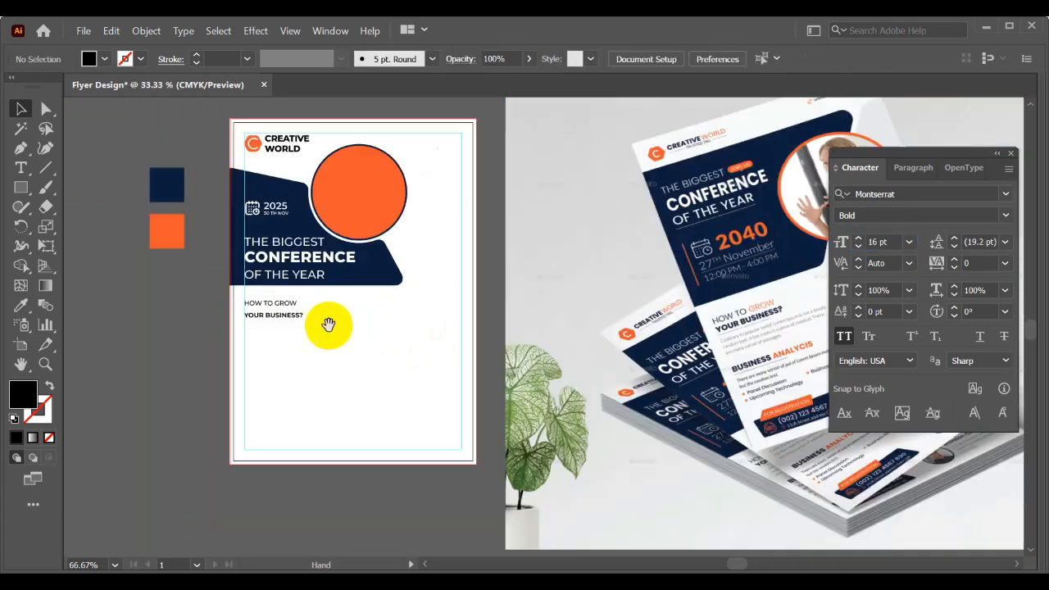
left_click_drag(334, 326, 276, 314)
scroll(232, 298, "up", 3)
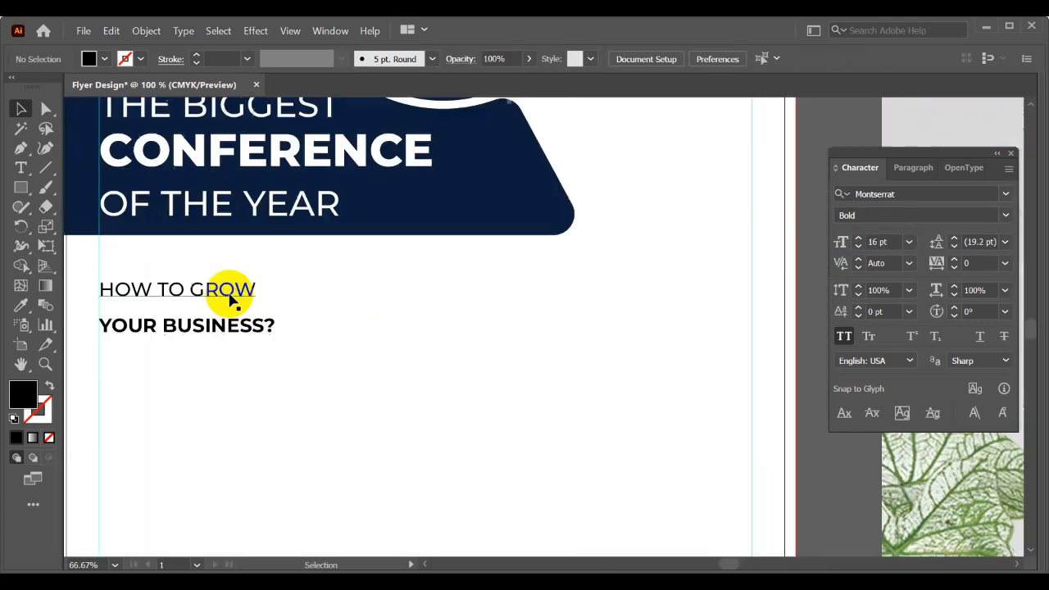
left_click_drag(205, 323, 200, 313)
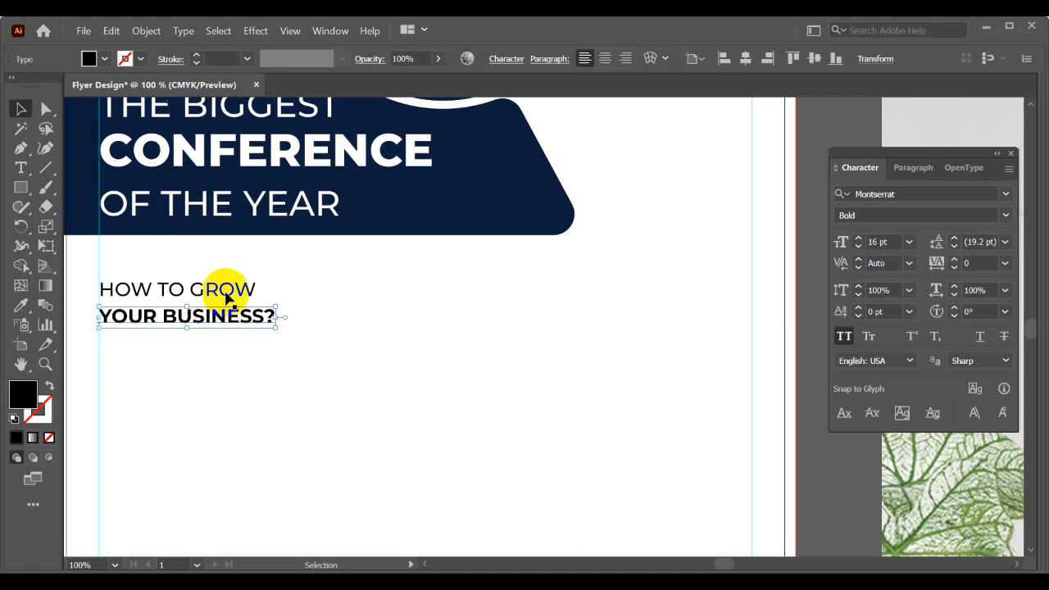
left_click(222, 292)
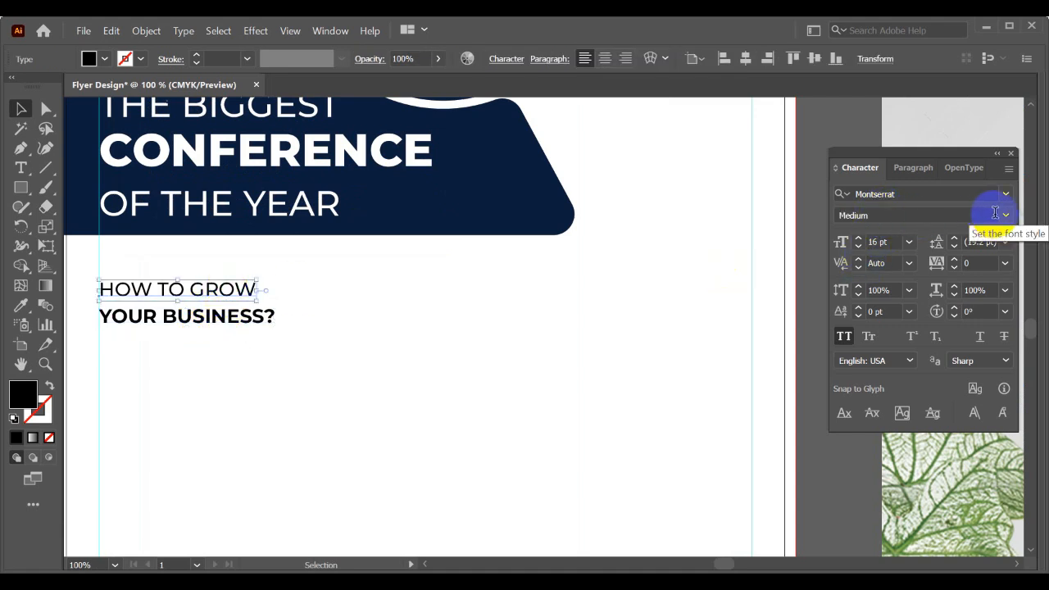
left_click(187, 318)
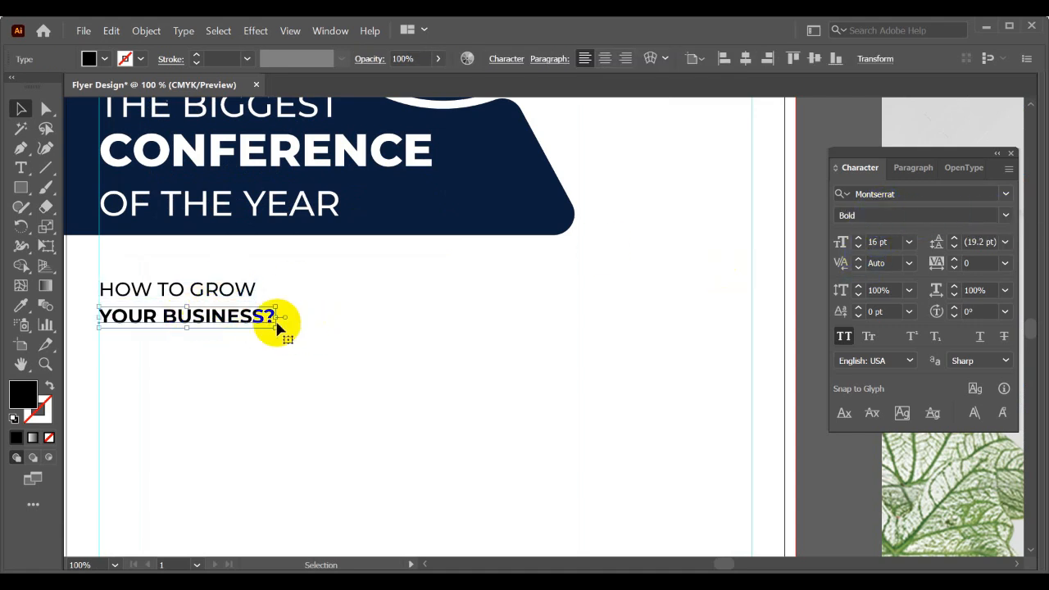
left_click(242, 346)
scroll(241, 347, "down", 2)
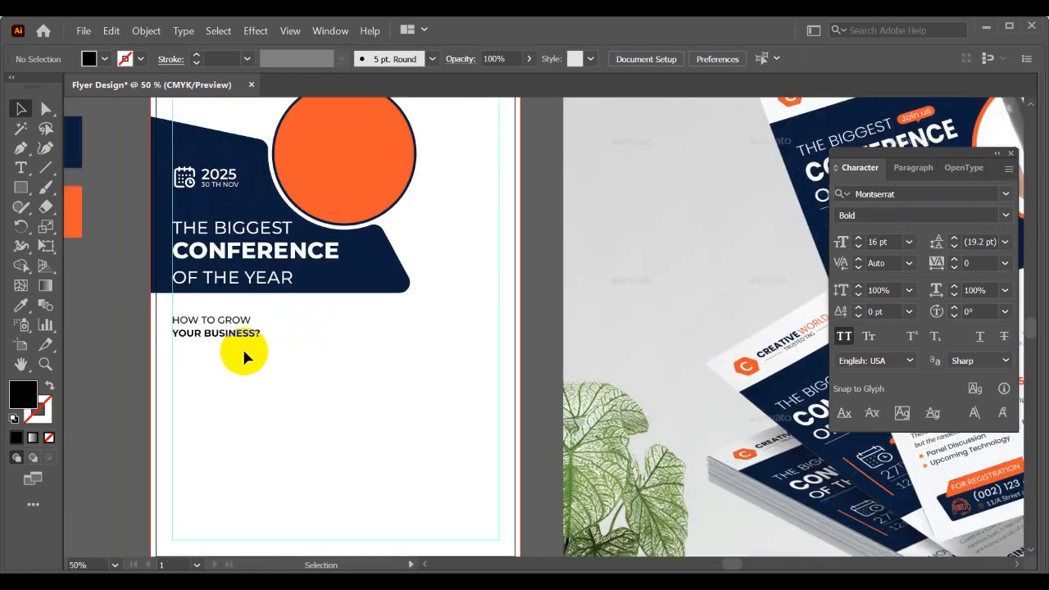
scroll(242, 346, "down", 1)
left_click_drag(320, 363, 300, 353)
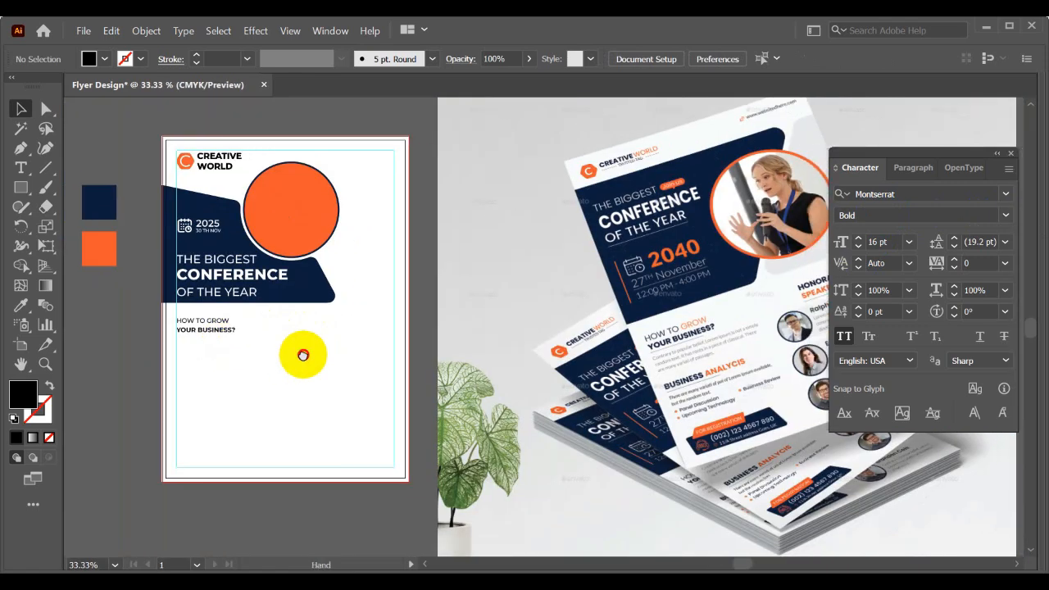
- Recolour the word GROW with the orange of the sample square beside the artboard, following the mockup
scroll(689, 351, "up", 2)
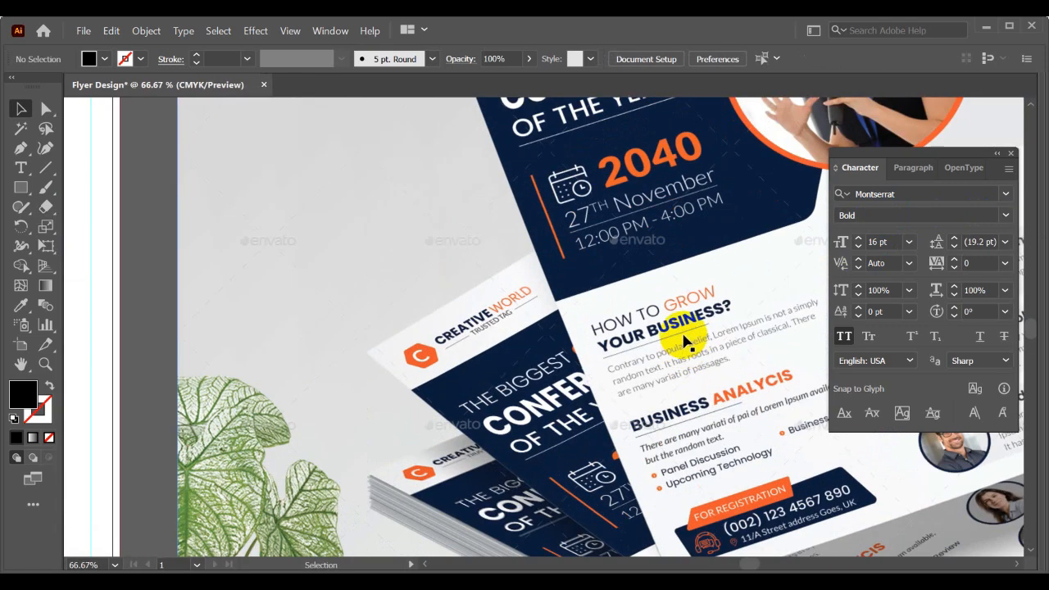
scroll(736, 306, "down", 1)
scroll(363, 336, "left", 4)
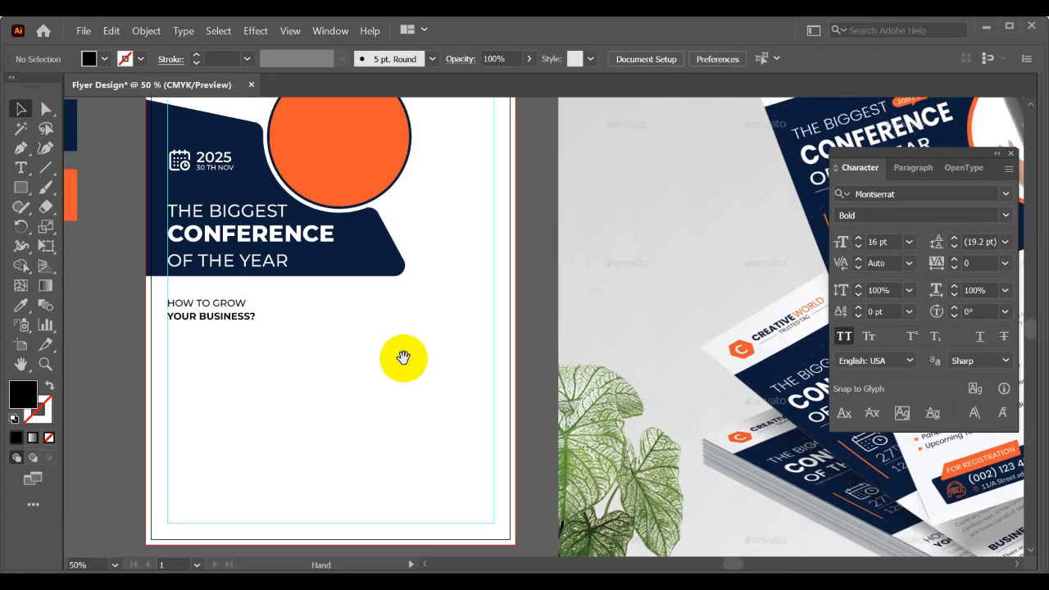
scroll(255, 306, "up", 3)
double_click(274, 304)
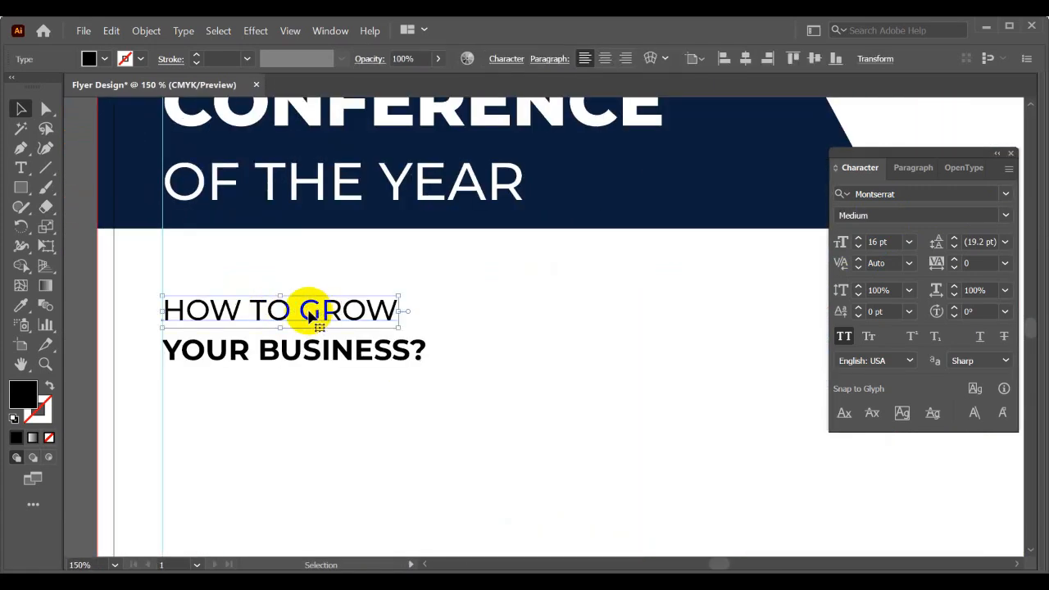
left_click_drag(300, 309, 404, 309)
scroll(387, 309, "down", 1)
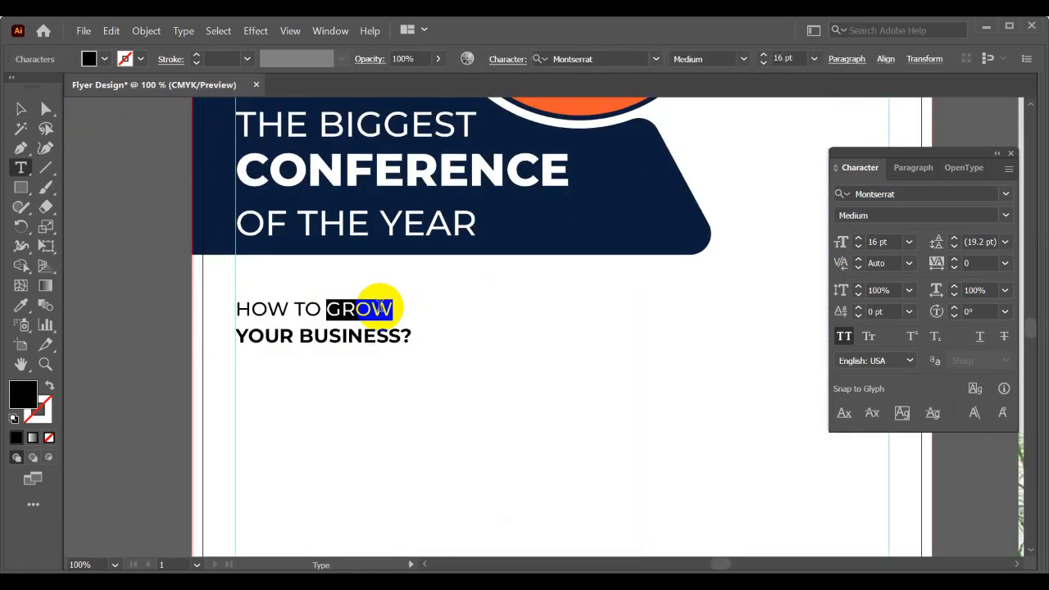
scroll(380, 303, "down", 2)
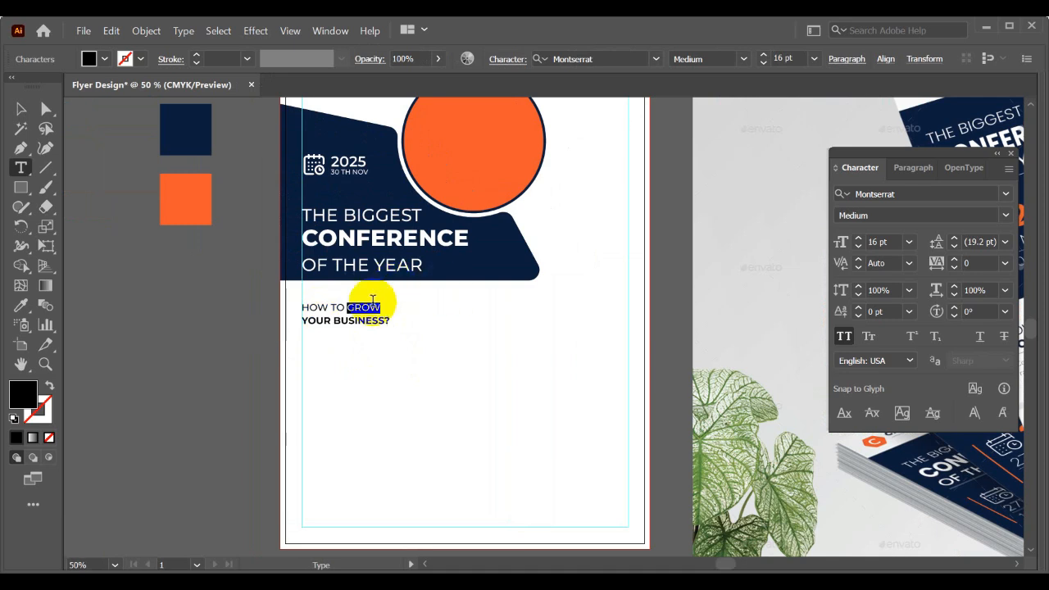
scroll(374, 305, "up", 1)
left_click(21, 305)
left_click(136, 180)
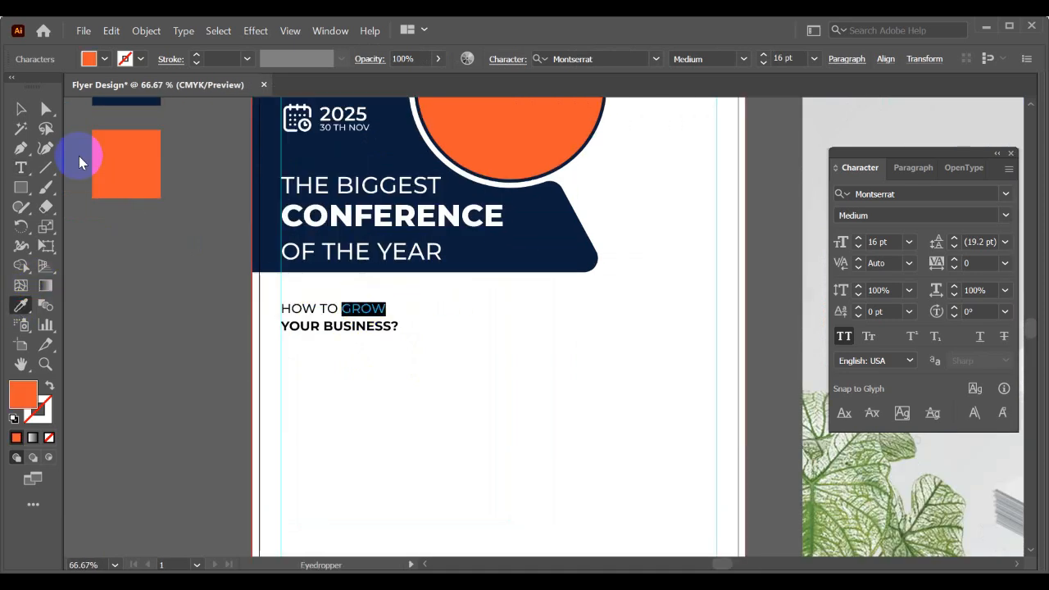
left_click(16, 111)
left_click(349, 353)
- Move both heading lines up together, closer to the bottom edge of the navy panel
scroll(349, 352, "up", 1)
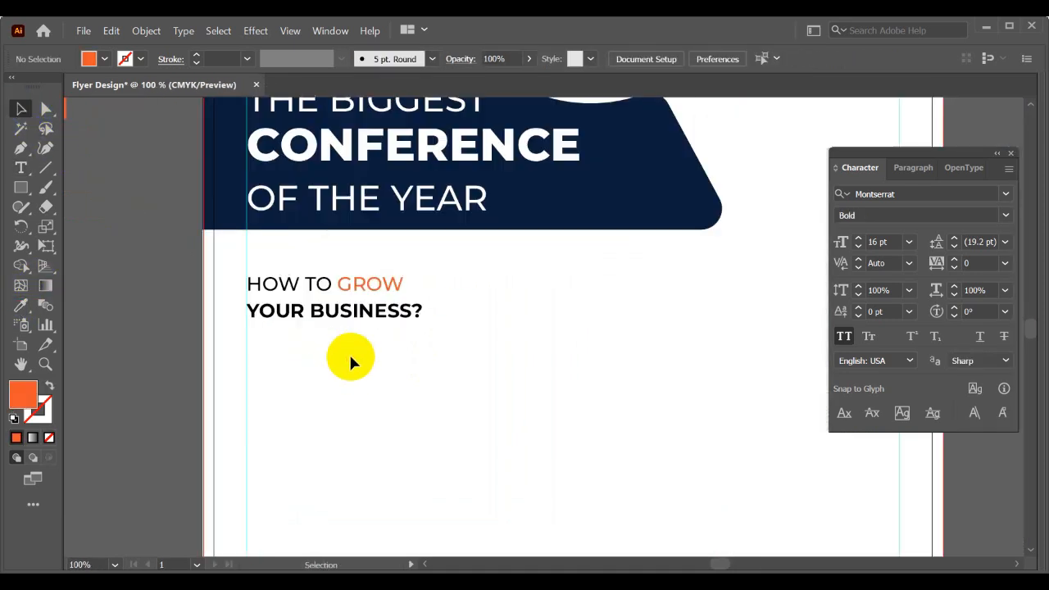
left_click_drag(350, 355, 336, 336)
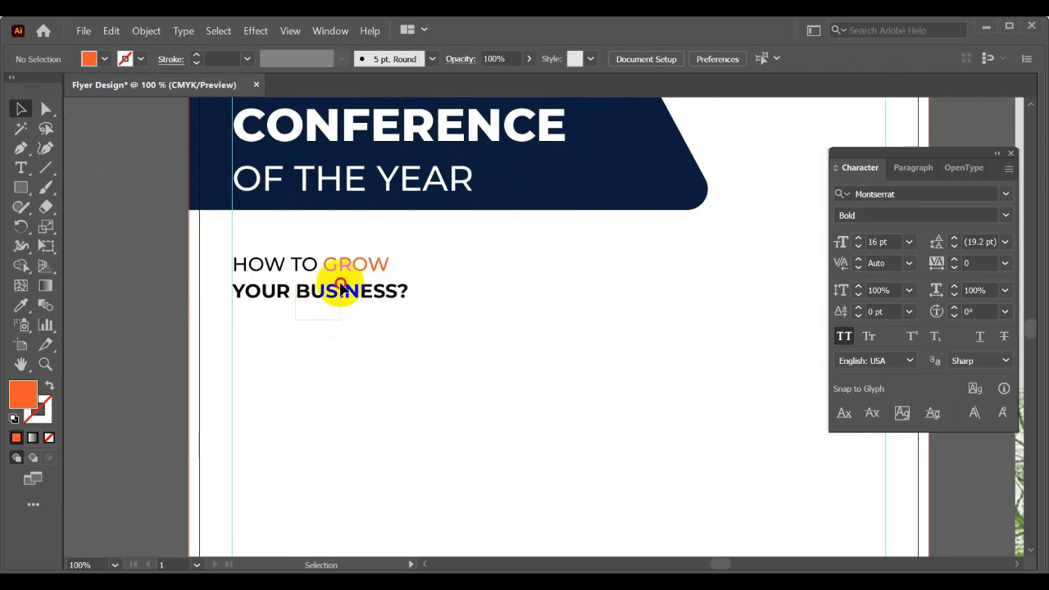
left_click_drag(343, 287, 344, 273)
left_click(357, 346)
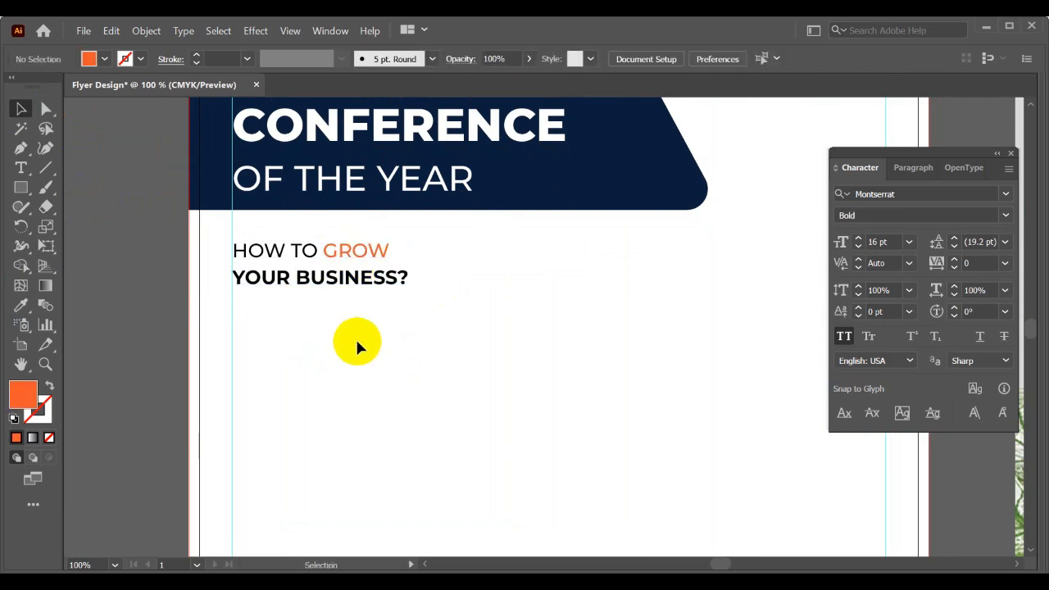
- Switch to the browser, open lipsum.com in a new tab and copy the "What is Lorem Ipsum?" paragraph's opening through "took a galley"
scroll(355, 336, "down", 2)
left_click_drag(393, 344, 253, 303)
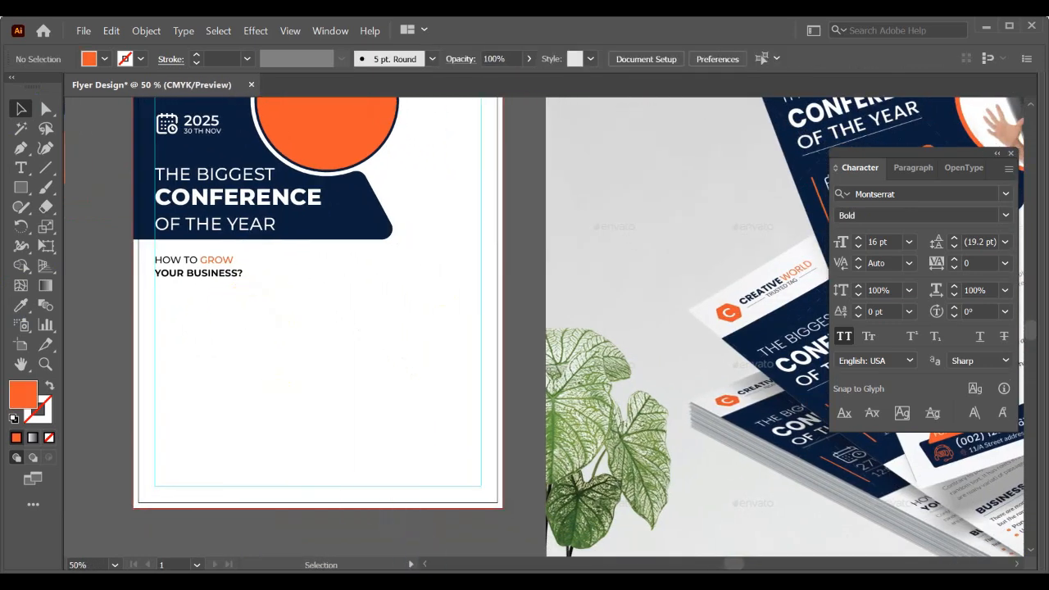
left_click(445, 584)
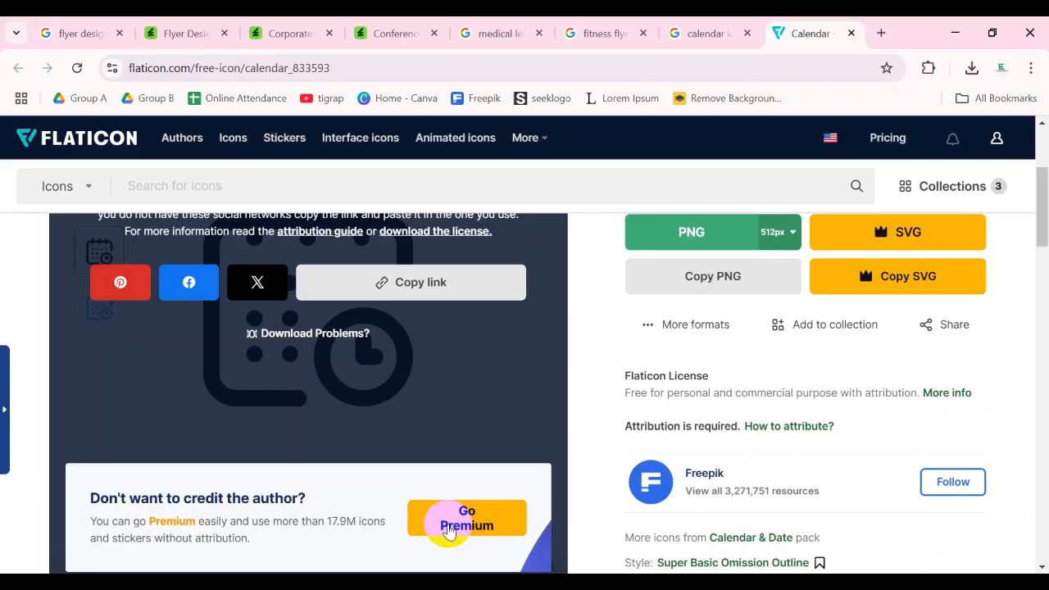
left_click(879, 34)
left_click(608, 103)
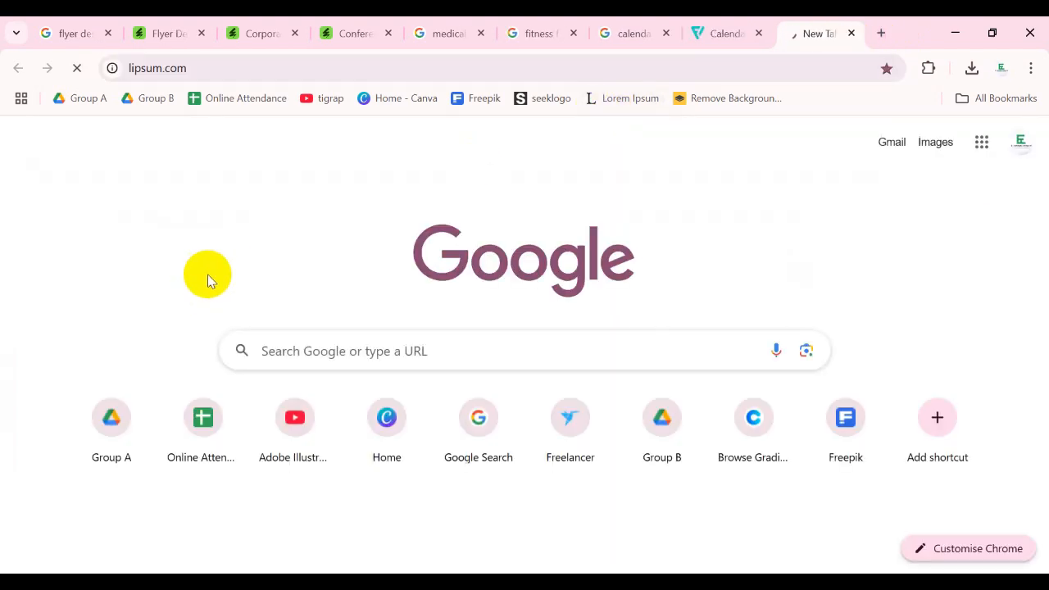
scroll(272, 269, "down", 5)
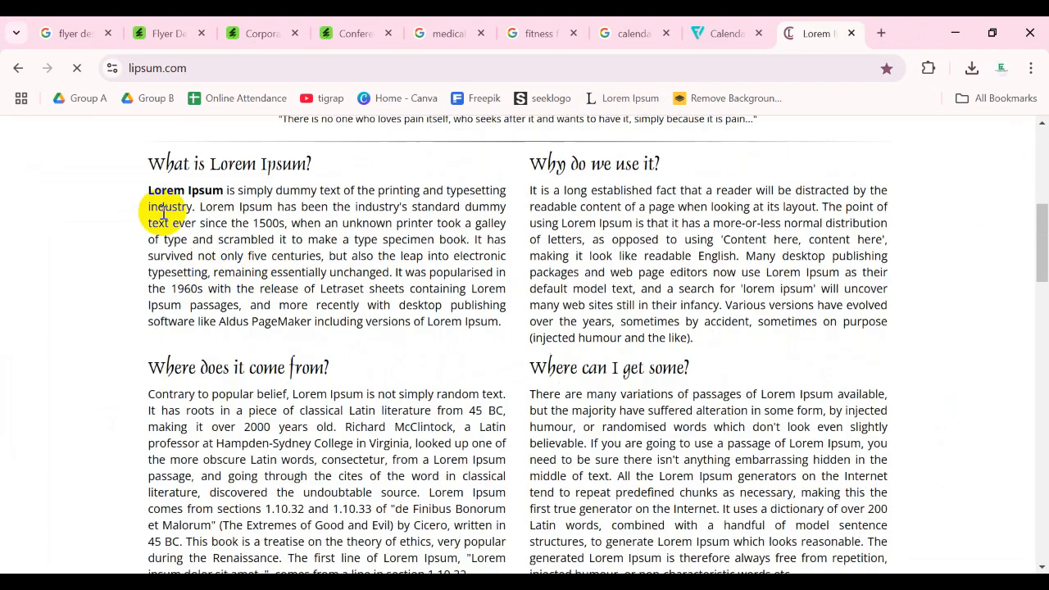
left_click_drag(148, 189, 495, 223)
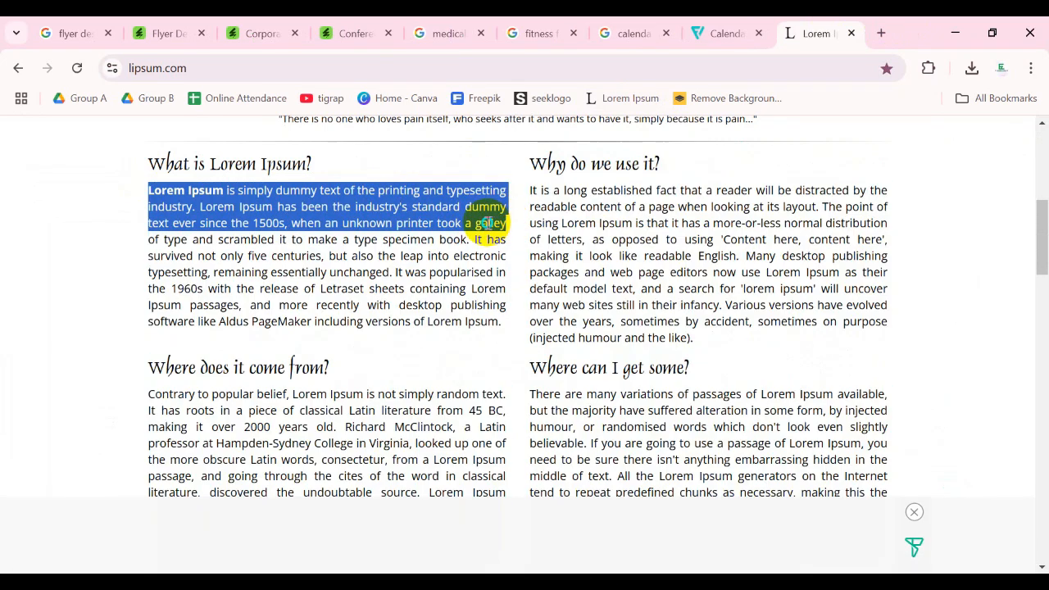
right_click(487, 223)
left_click(529, 241)
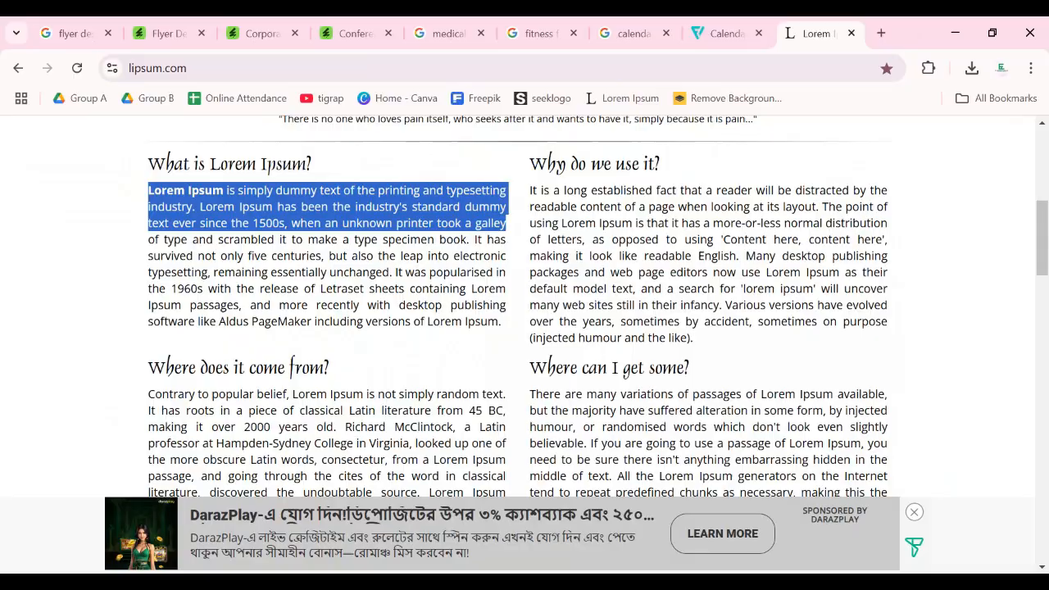
- Switch back to Illustrator and compare the mockup's body headings, paragraph and speakers layout with the empty lower part of the flyer
key("alt+Tab")
scroll(183, 289, "up", 2)
left_click_drag(161, 288, 190, 280)
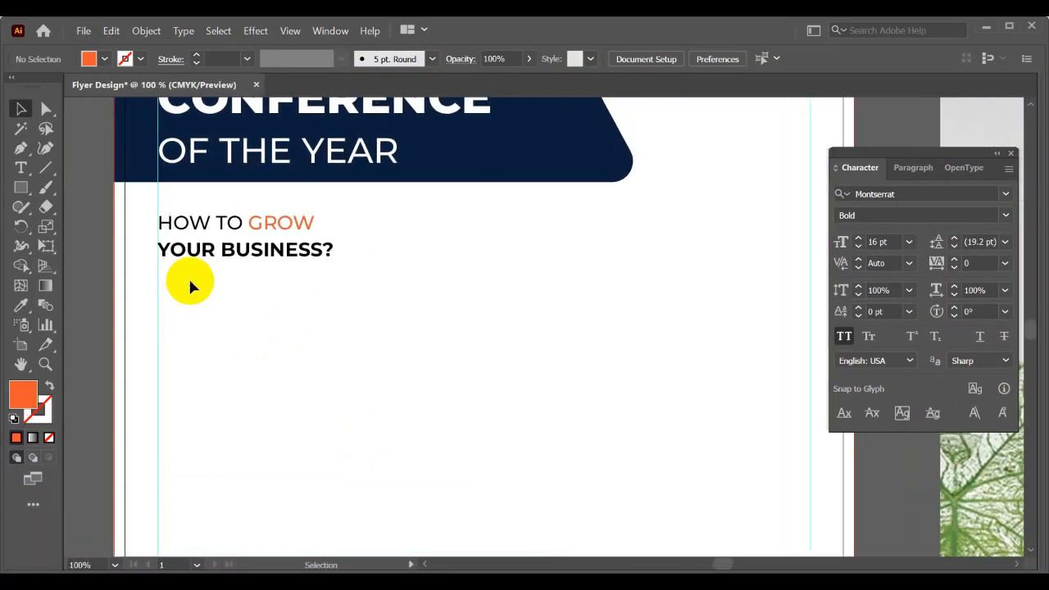
scroll(190, 279, "down", 3)
left_click_drag(475, 283, 262, 284)
scroll(660, 264, "up", 1)
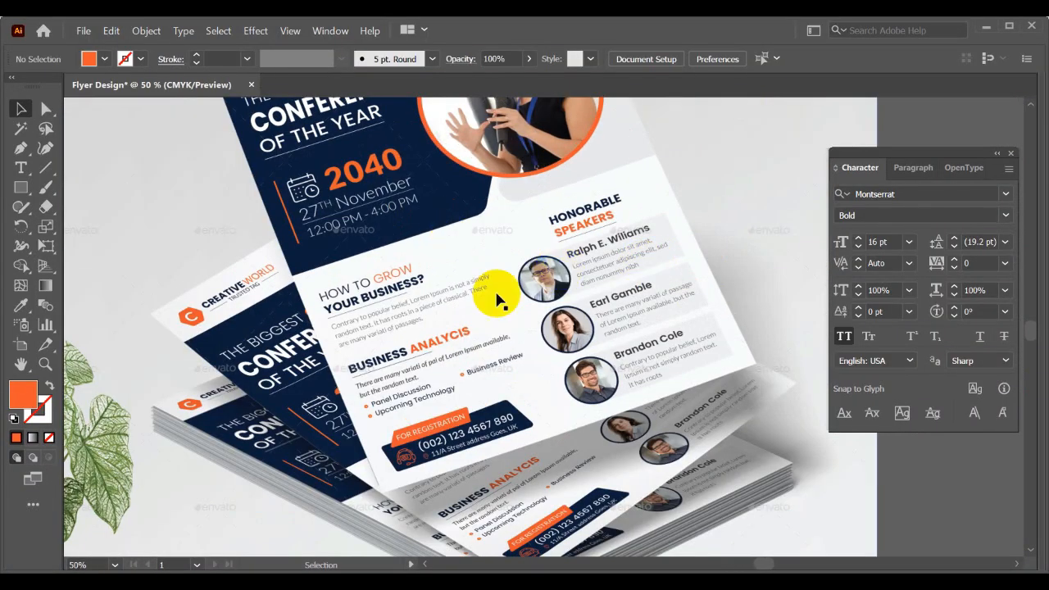
scroll(498, 297, "down", 3)
left_click_drag(333, 309, 482, 301)
left_click_drag(433, 346, 363, 323)
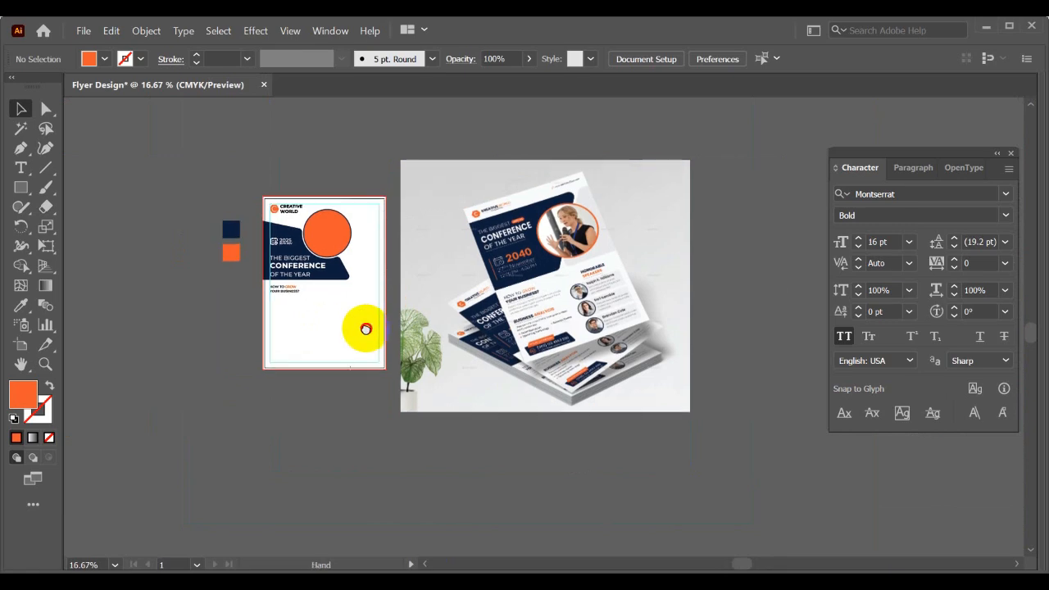
scroll(585, 323, "up", 1)
scroll(490, 279, "up", 2)
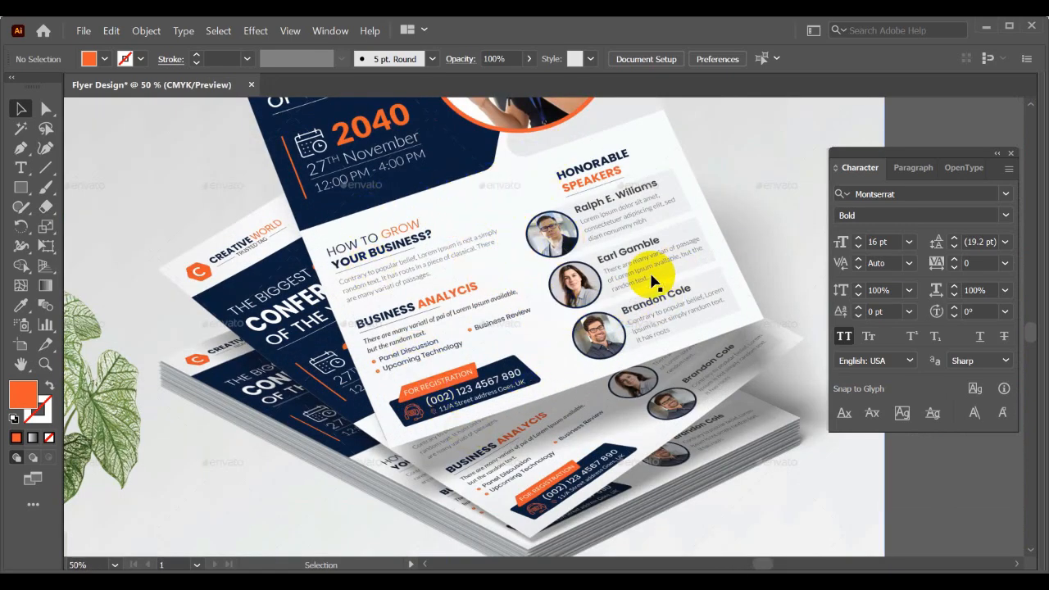
scroll(548, 304, "left", 5)
scroll(494, 324, "left", 4)
scroll(351, 321, "up", 1)
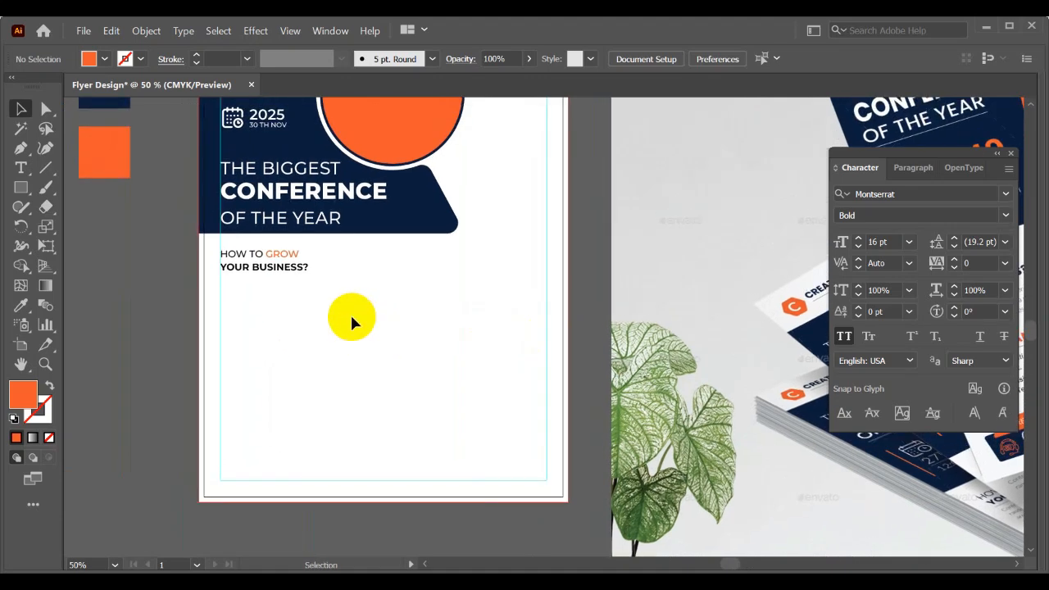
- Add a vertical ruler guide through the flyer's centre, aligned to the white background rectangle, and lock that rectangle
key("ctrl+minus")
left_click(354, 344)
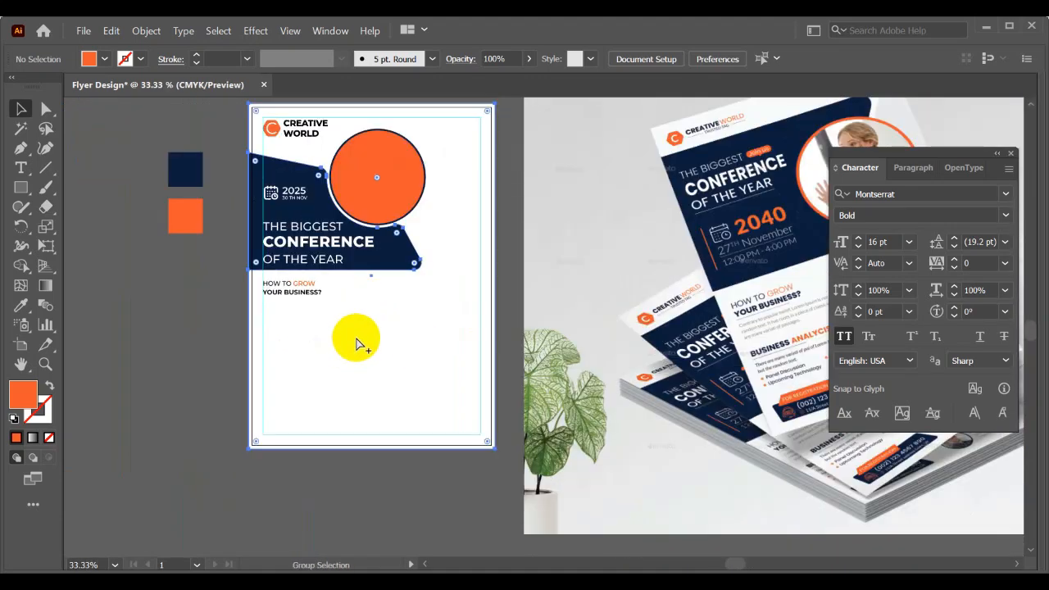
left_click(148, 365)
left_click(343, 330)
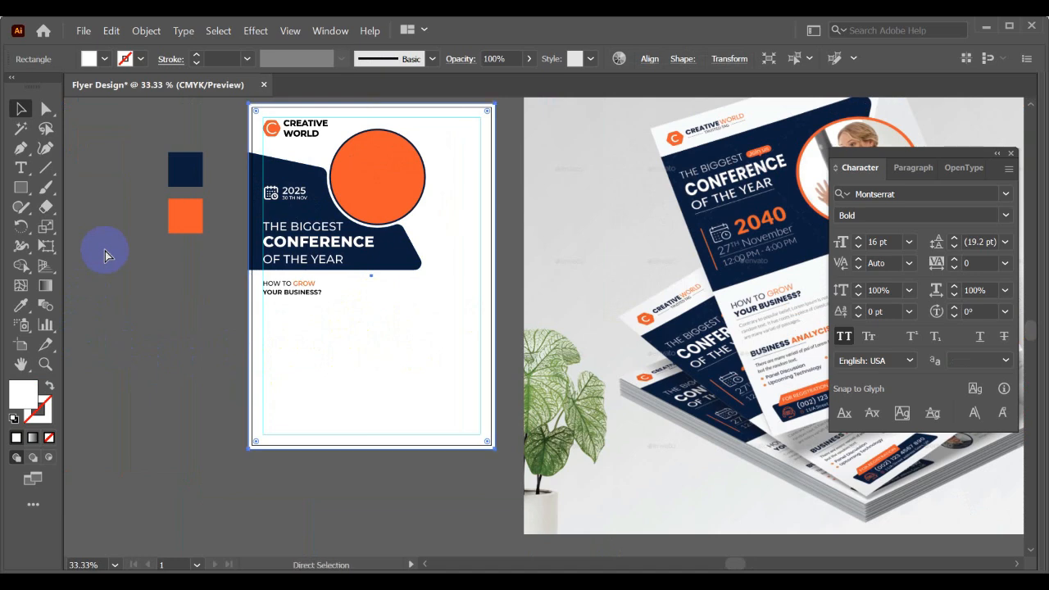
key("ctrl+r")
key("v")
left_click_drag(69, 303, 377, 304)
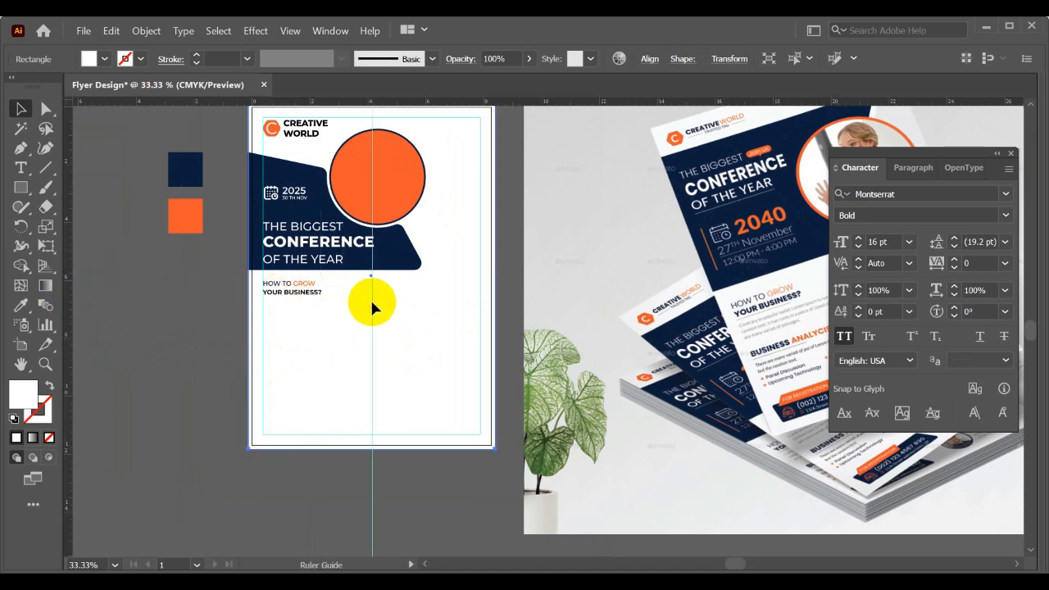
left_click(185, 299)
right_click(183, 296)
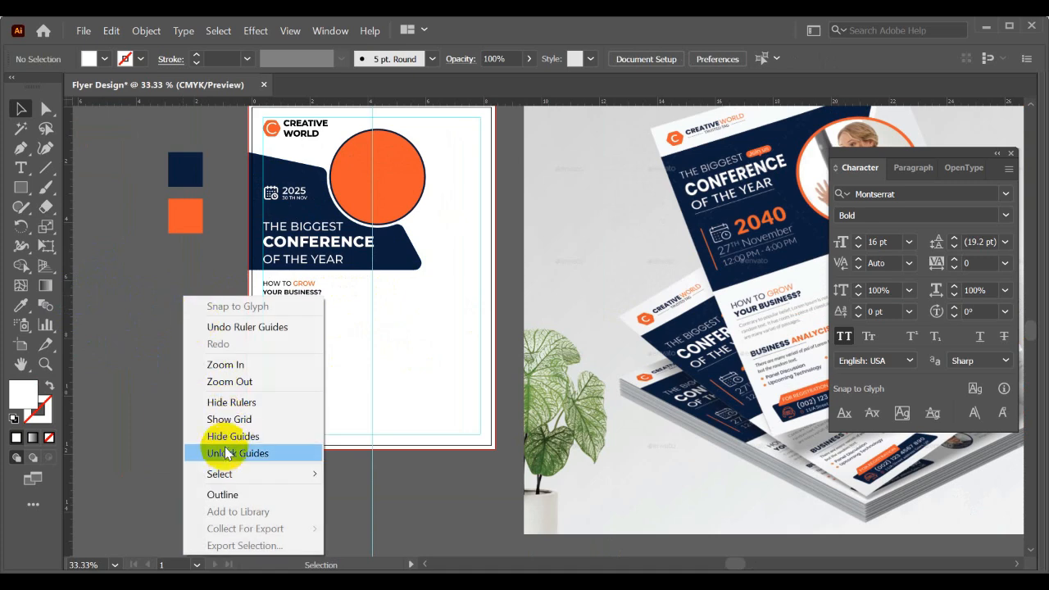
left_click(133, 368)
left_click(315, 377)
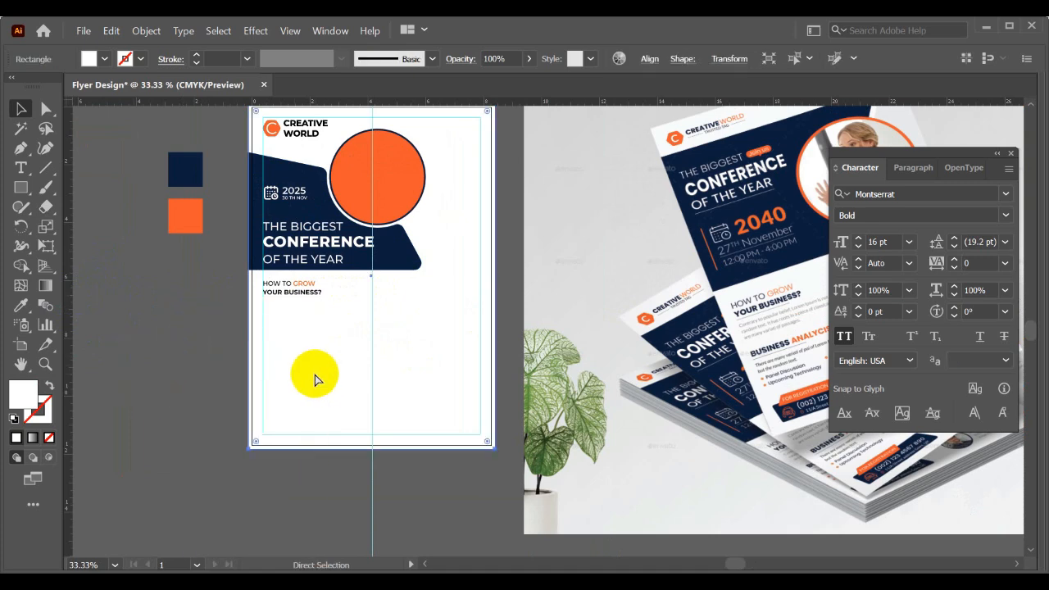
key("ctrl+2")
- Create a placeholder text area beneath YOUR BUSINESS?, spanning from the margin guide to just short of the centre guide
scroll(306, 353, "up", 2)
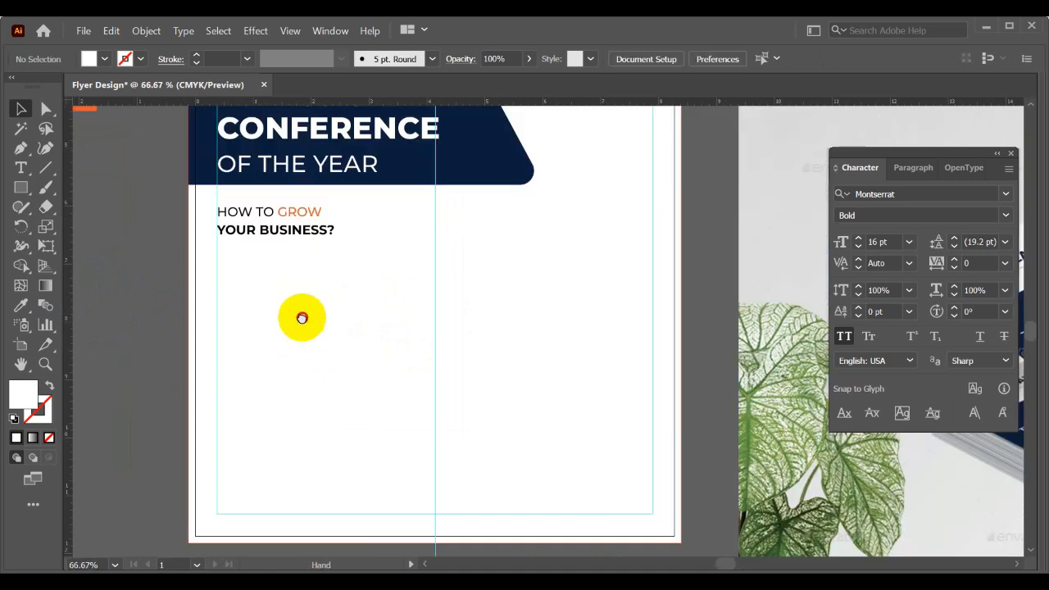
left_click_drag(302, 318, 321, 320)
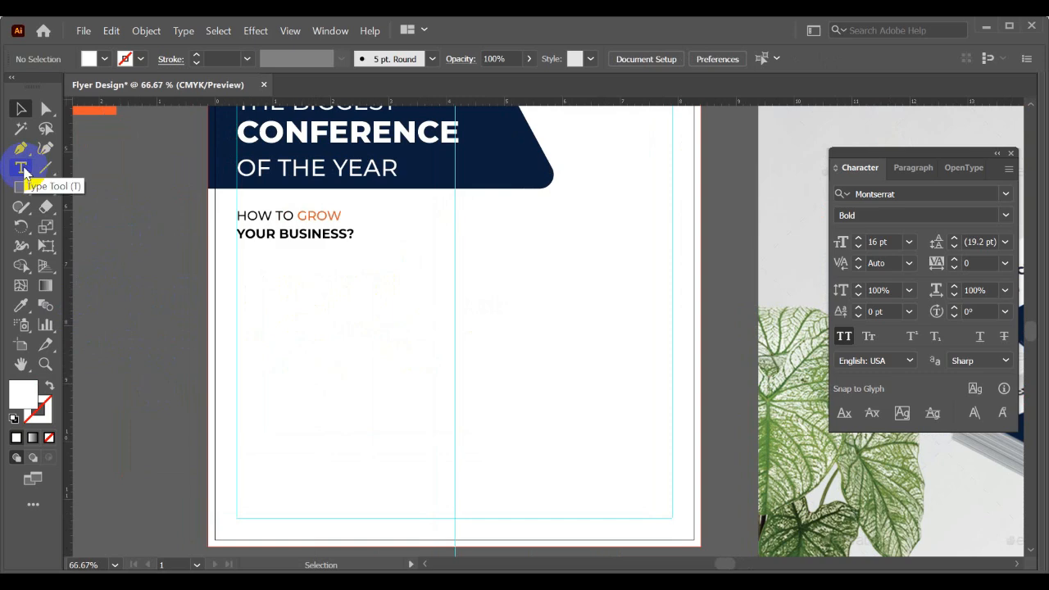
left_click(22, 169)
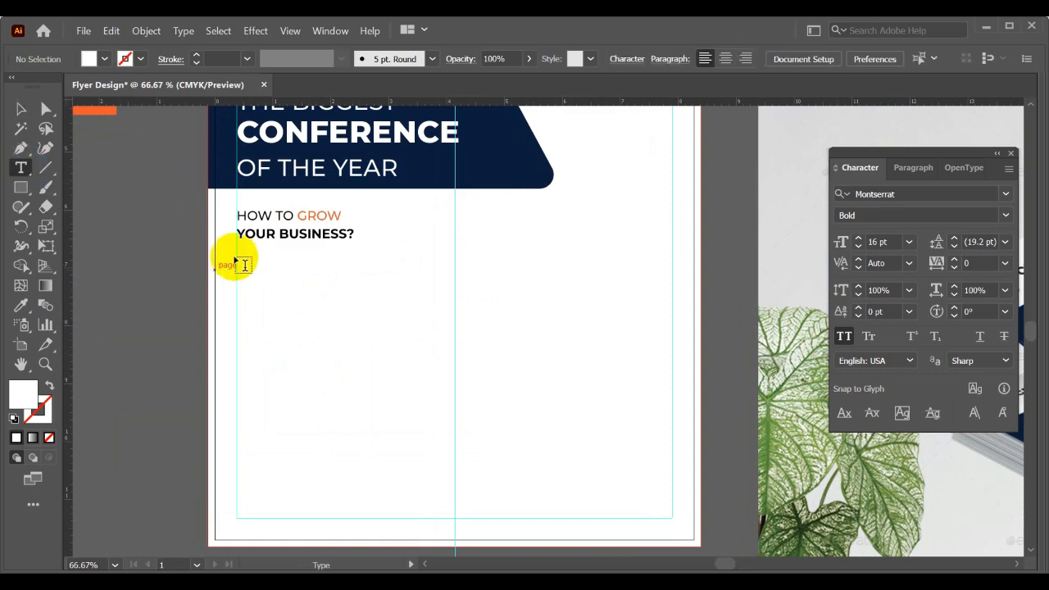
left_click_drag(238, 255, 440, 310)
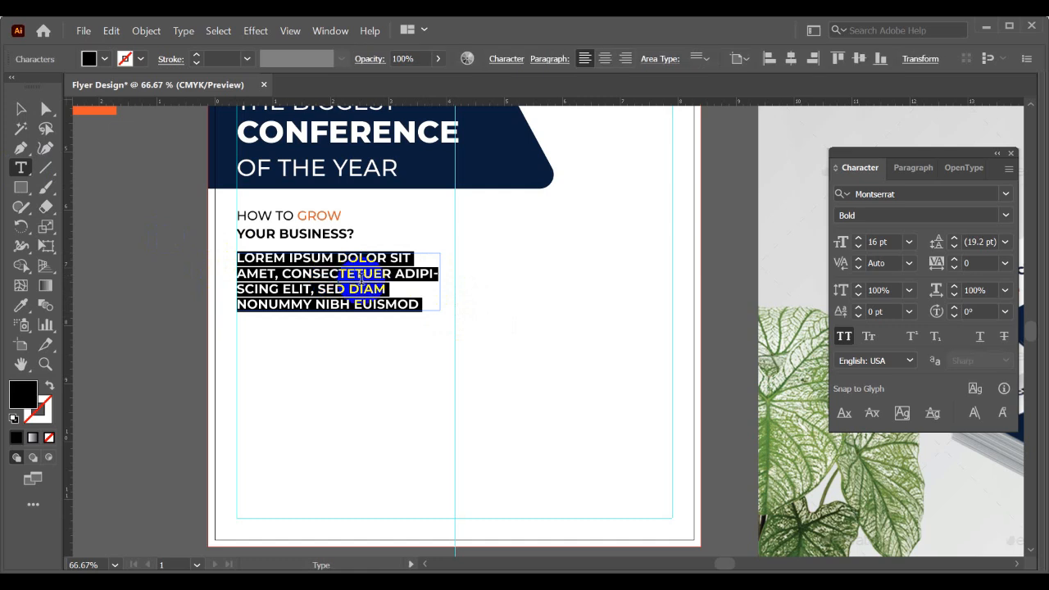
left_click(23, 112)
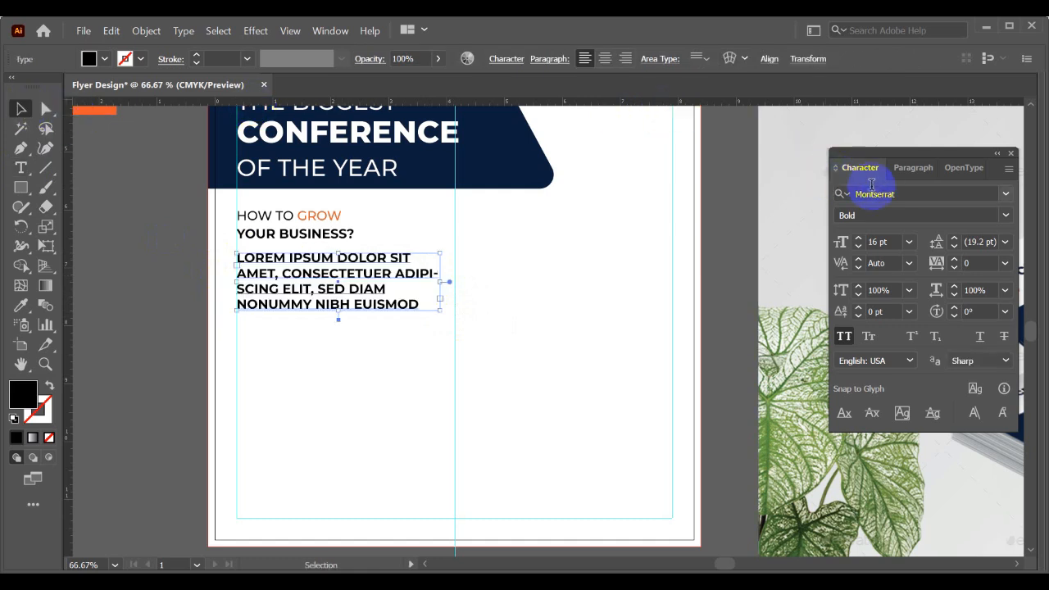
- Set the placeholder paragraph to Montserrat Medium at 12 pt and turn off All Caps
left_click(1004, 215)
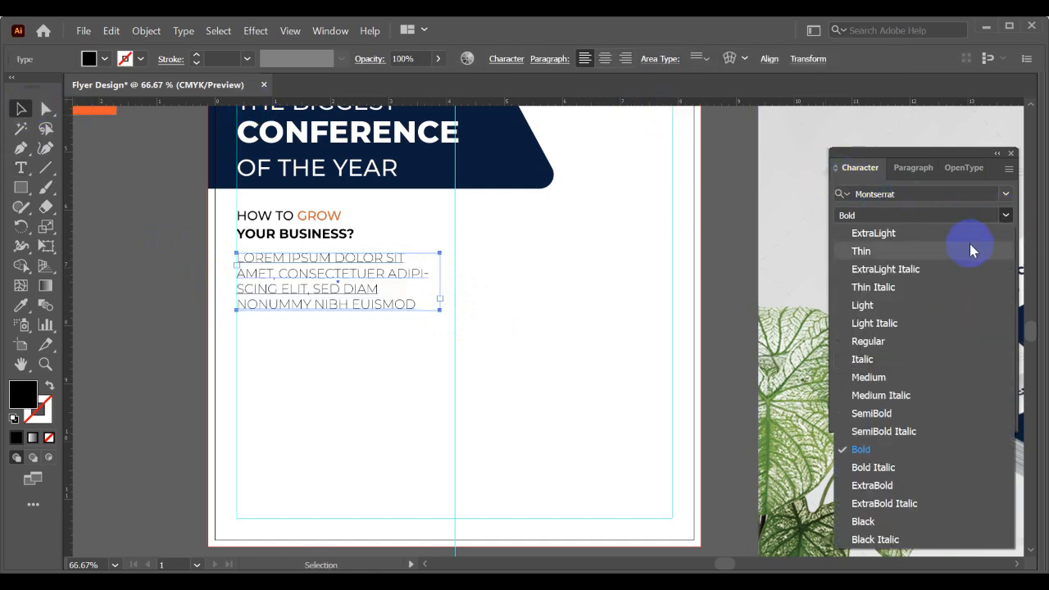
left_click(885, 378)
left_click(908, 242)
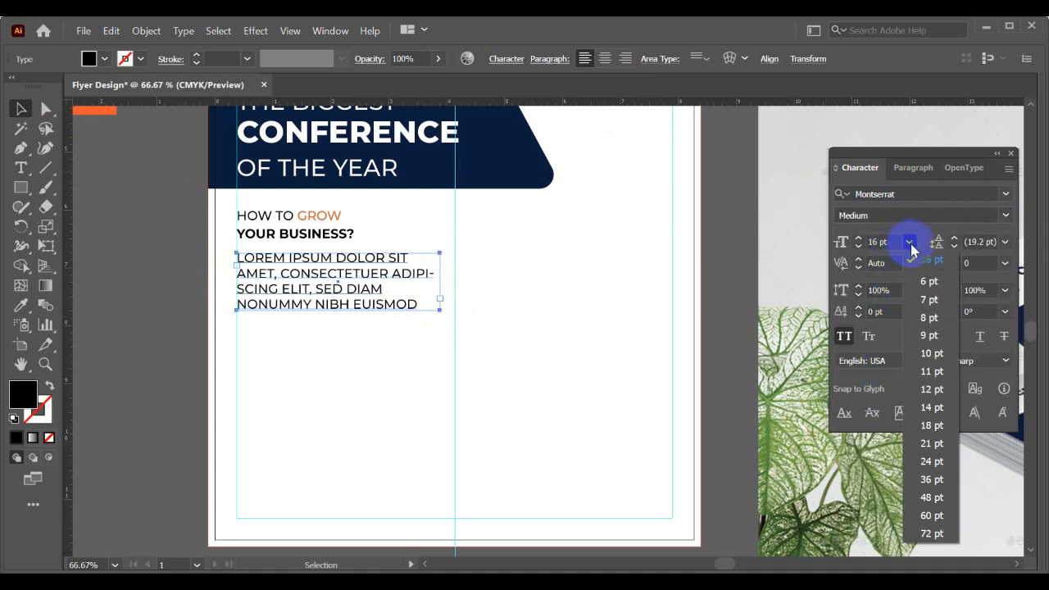
left_click(934, 390)
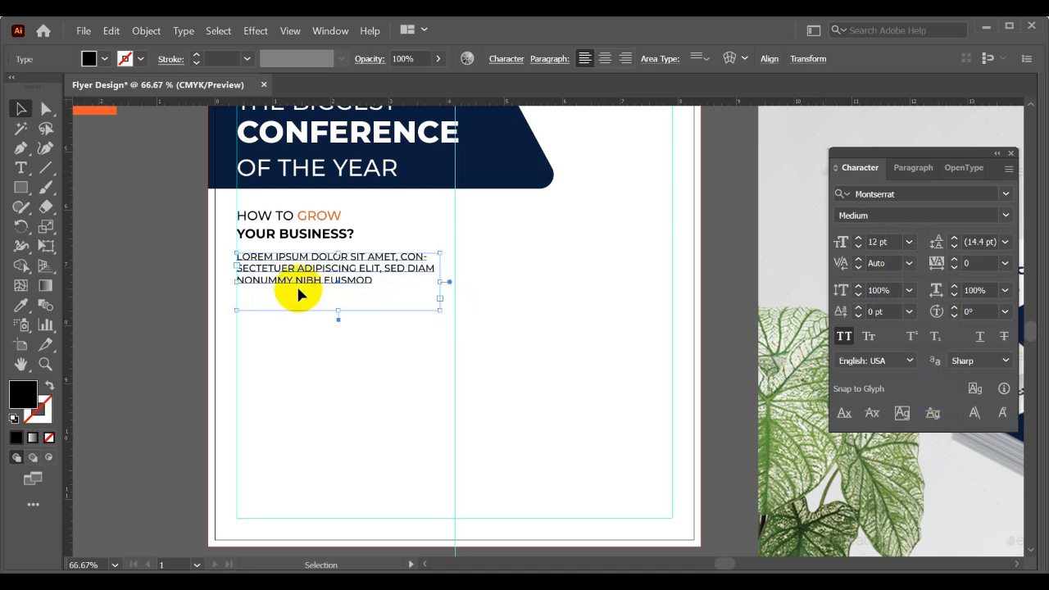
left_click(844, 336)
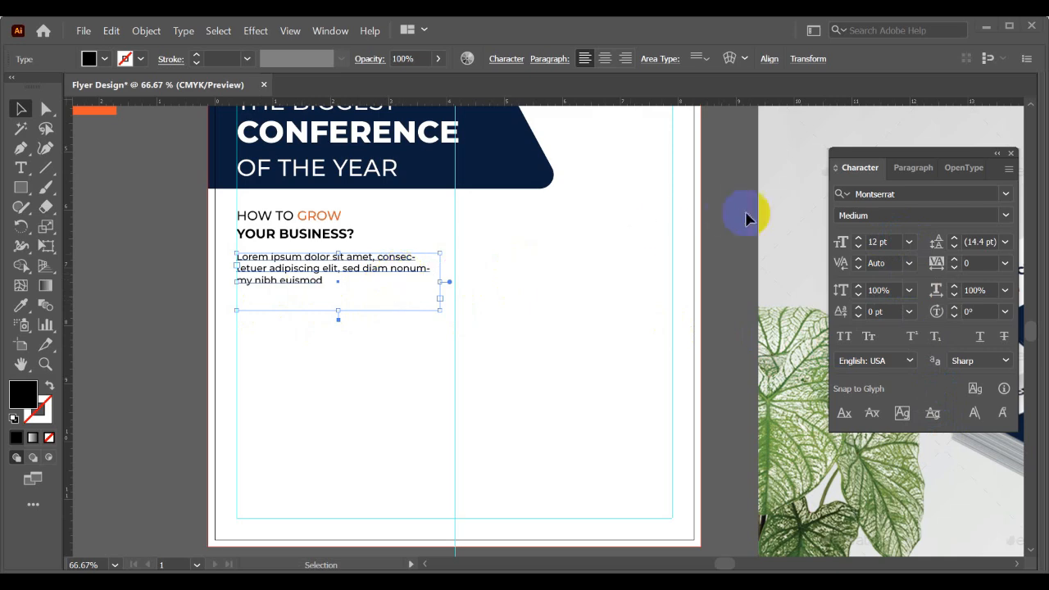
- Justify the placeholder paragraph with its last line aligned left
scroll(442, 265, "up", 1)
left_click(409, 227)
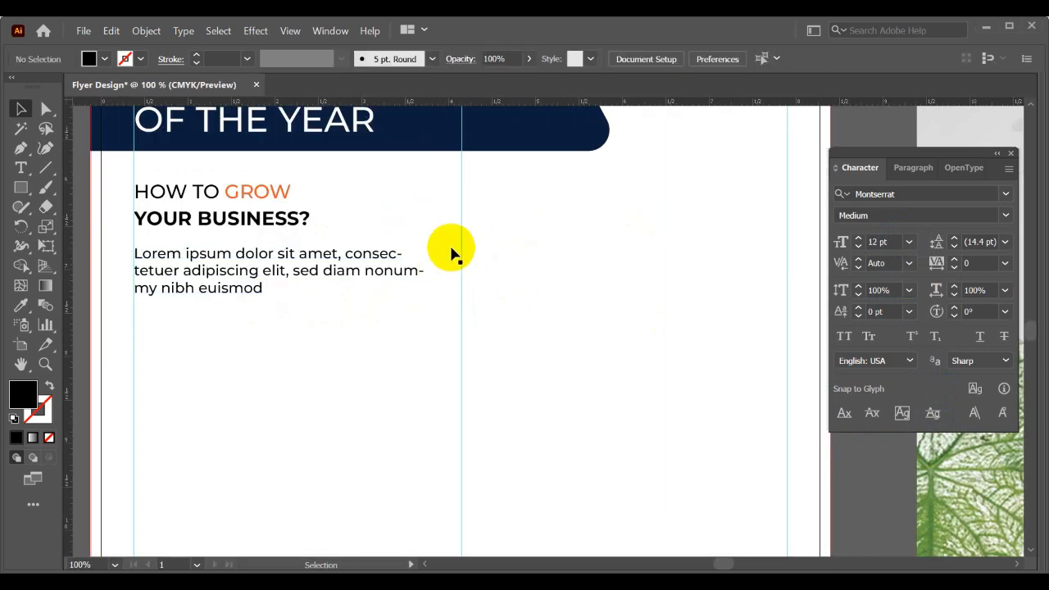
left_click(385, 278)
left_click(912, 168)
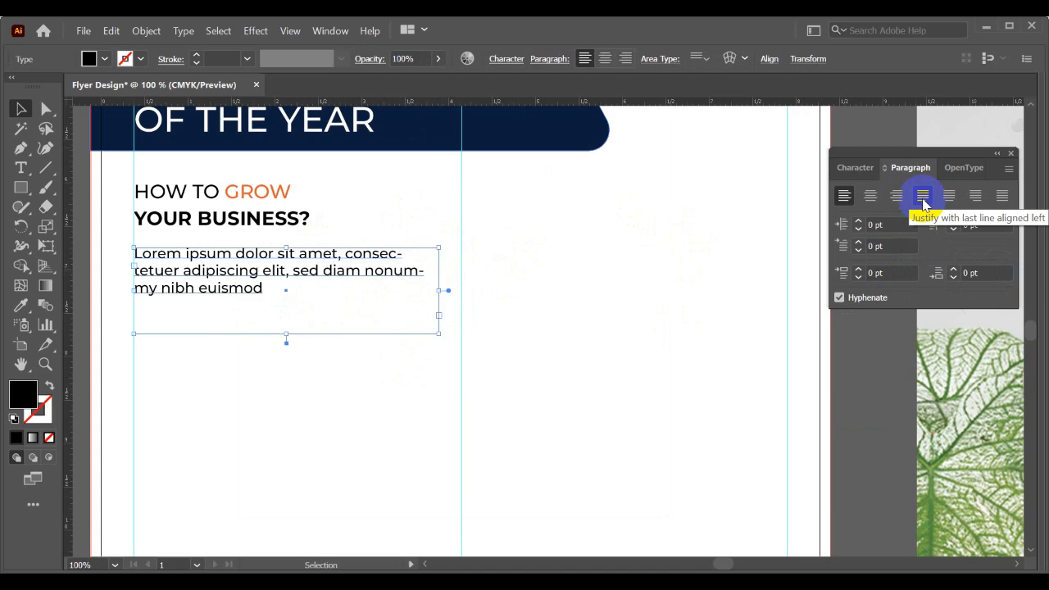
left_click(924, 204)
left_click(354, 399)
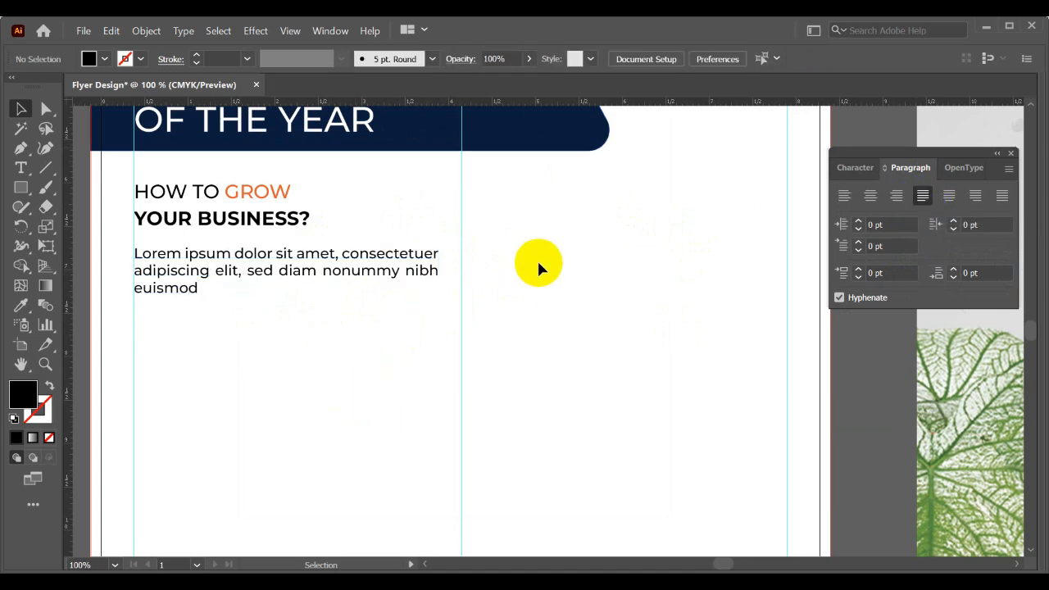
- Shorten the paragraph's text frame to fit its three lines and move it up closer to YOUR BUSINESS?
left_click(367, 273)
key("ctrl+minus")
key("ctrl+minus")
scroll(367, 281, "up", 1)
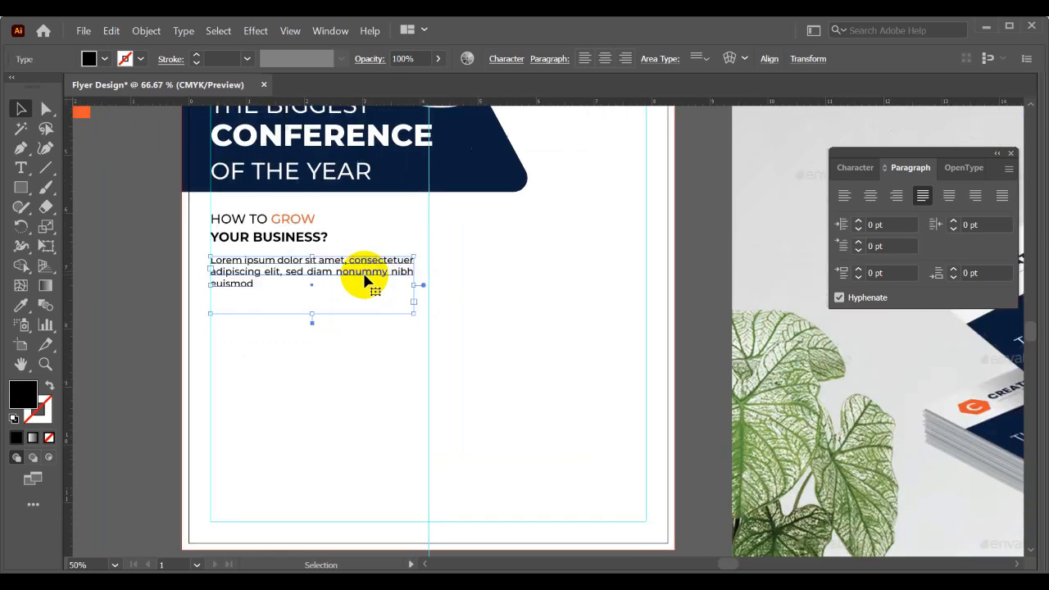
left_click_drag(310, 315, 318, 264)
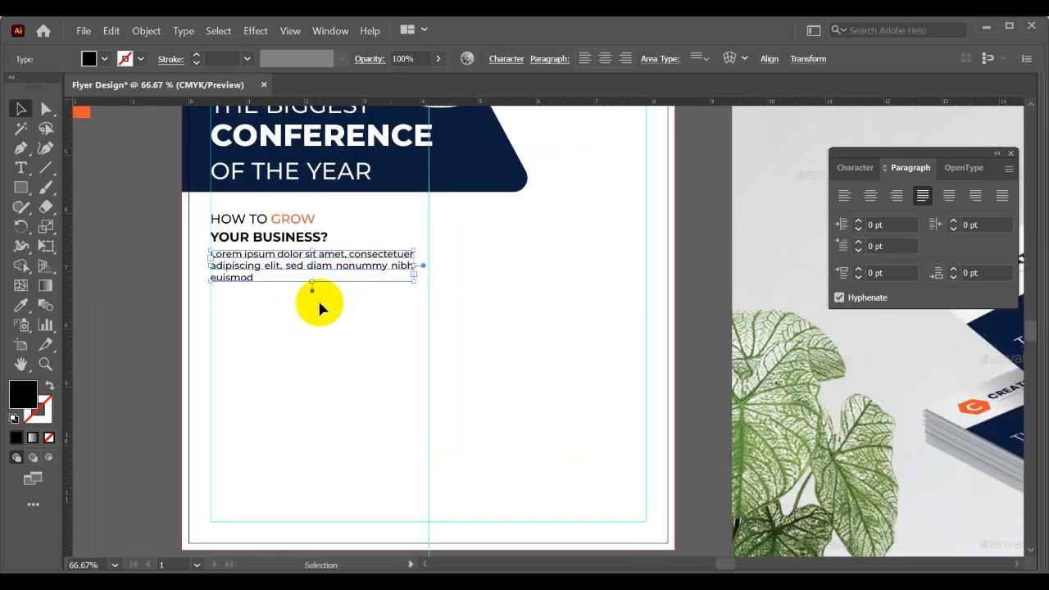
left_click(319, 300)
- Duplicate the YOUR BUSINESS? heading and its placeholder paragraph directly below the first text block
scroll(320, 301, "down", 2)
left_click_drag(353, 309, 288, 307)
scroll(253, 312, "up", 2)
scroll(288, 279, "down", 2)
scroll(258, 273, "up", 2)
left_click(267, 205)
left_click(301, 343)
scroll(357, 348, "down", 1)
left_click_drag(364, 347, 284, 398)
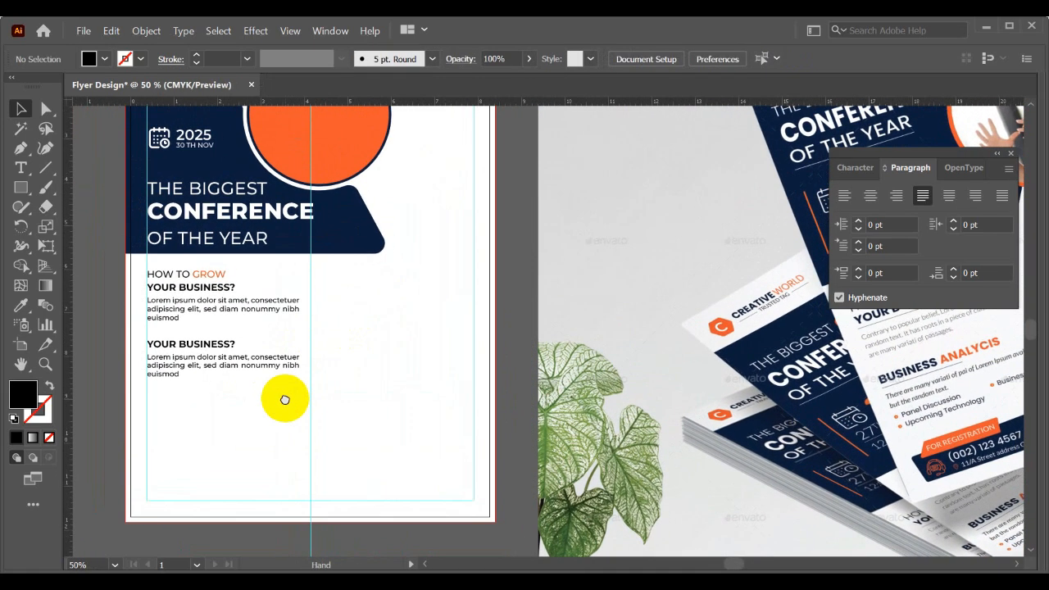
- Retitle the duplicated heading BUSINESS ANALYCIS and recolour ANALYCIS with the orange of the photo circle
double_click(211, 345)
triple_click(212, 343)
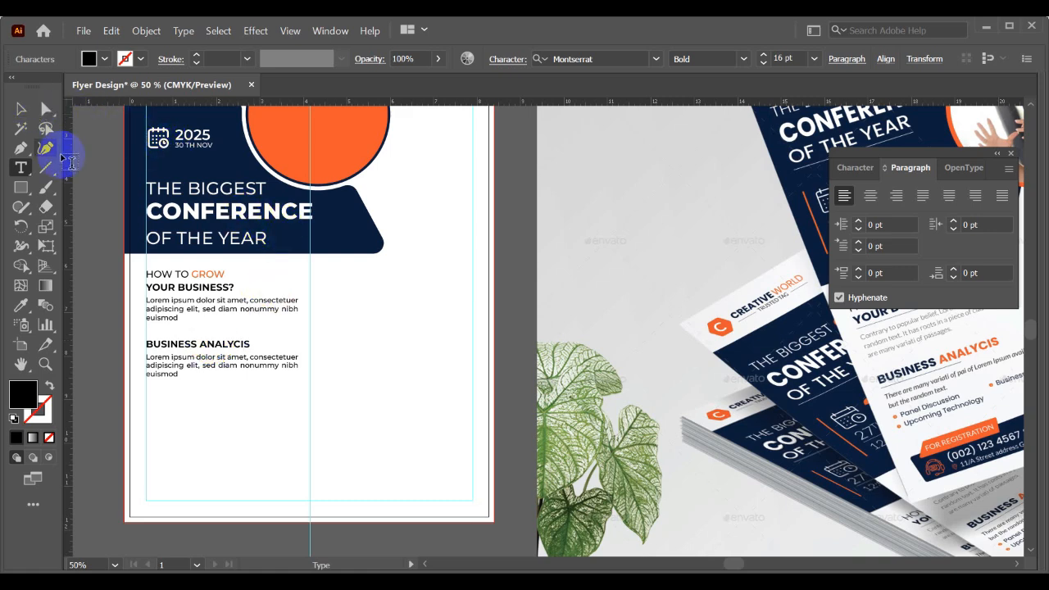
left_click_drag(201, 340, 255, 344)
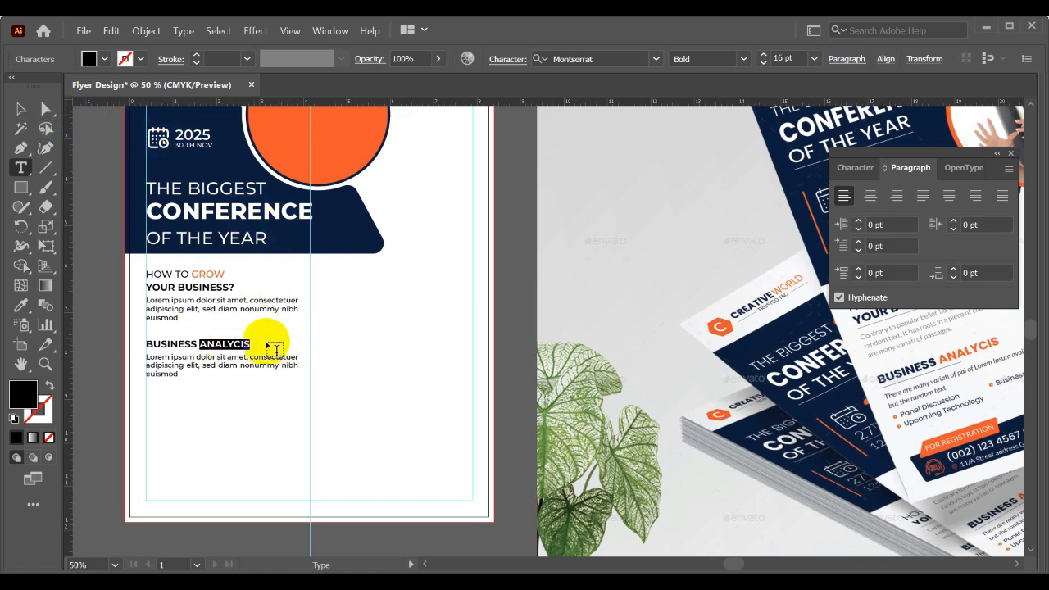
left_click(22, 305)
left_click(347, 140)
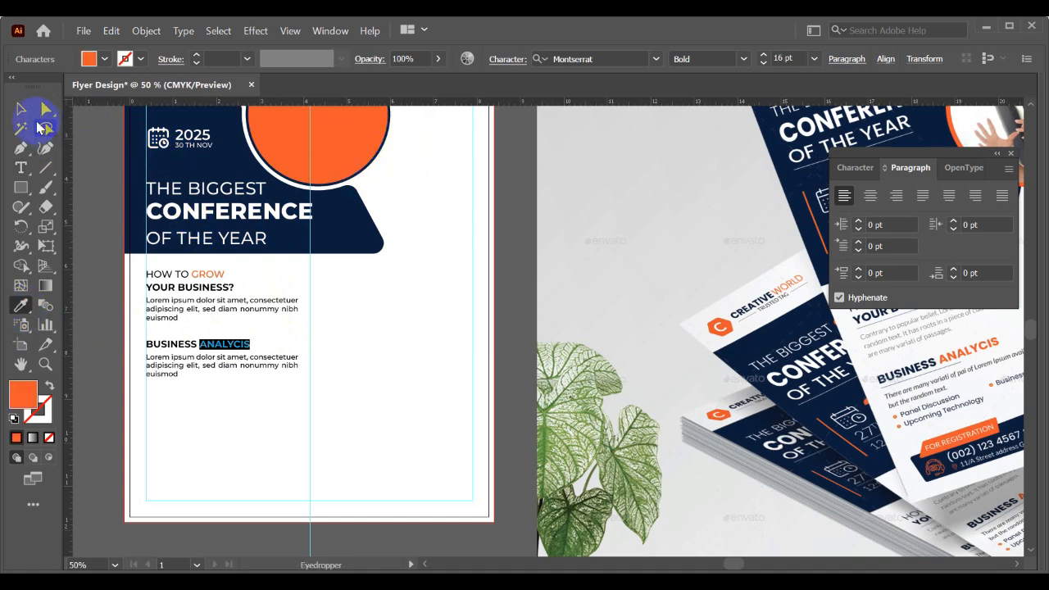
left_click(19, 110)
left_click(279, 405)
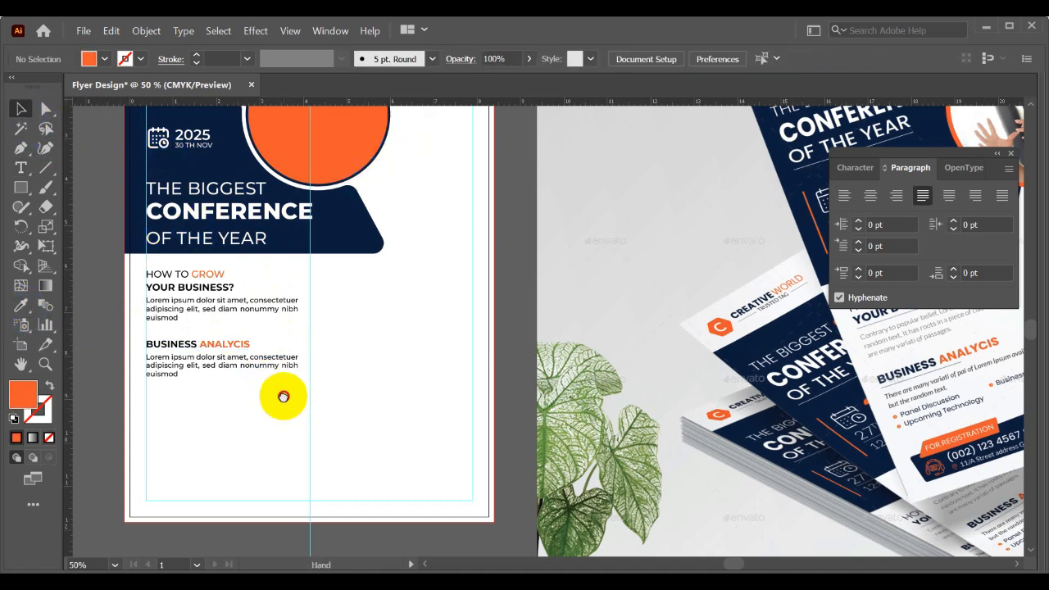
- Set the YOUR BUSINESS? and BUSINESS ANALYCIS headings to Montserrat ExtraBold and check them against the mockup
left_click_drag(282, 397, 283, 429)
left_click(205, 323)
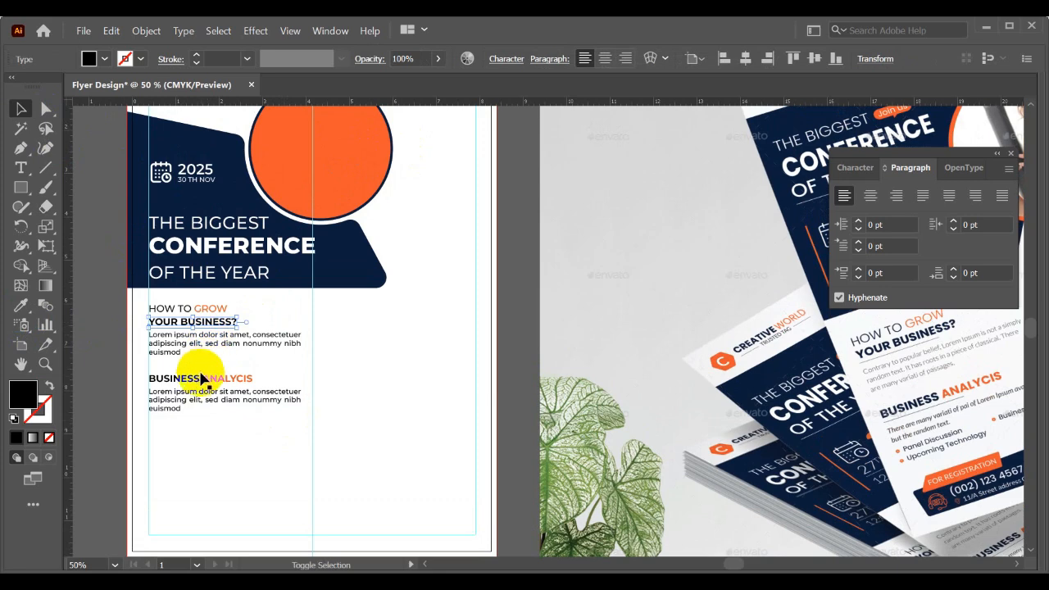
left_click(202, 379, "shift")
left_click(856, 167)
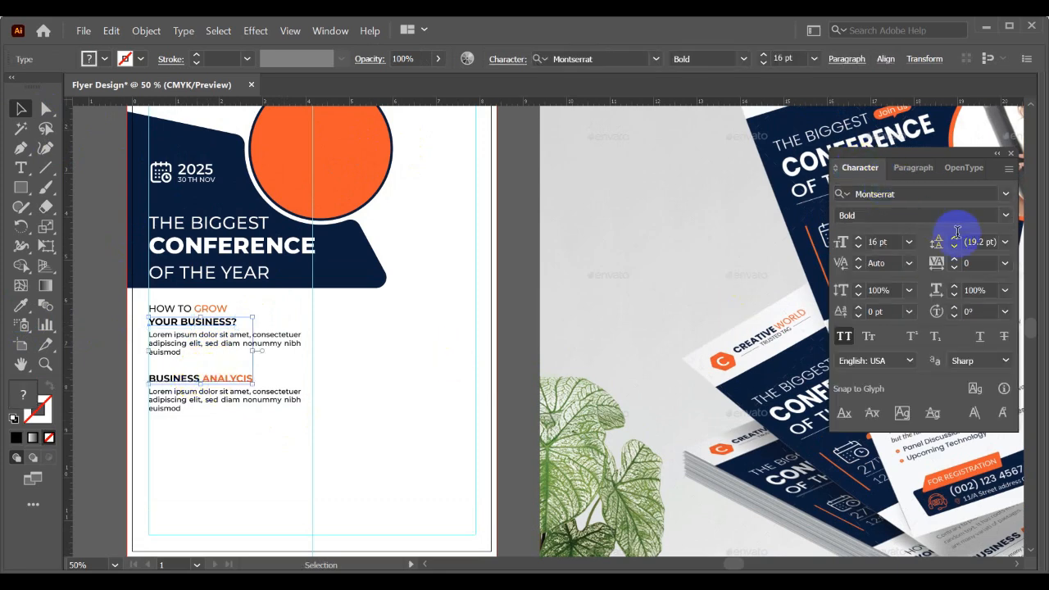
left_click(1006, 216)
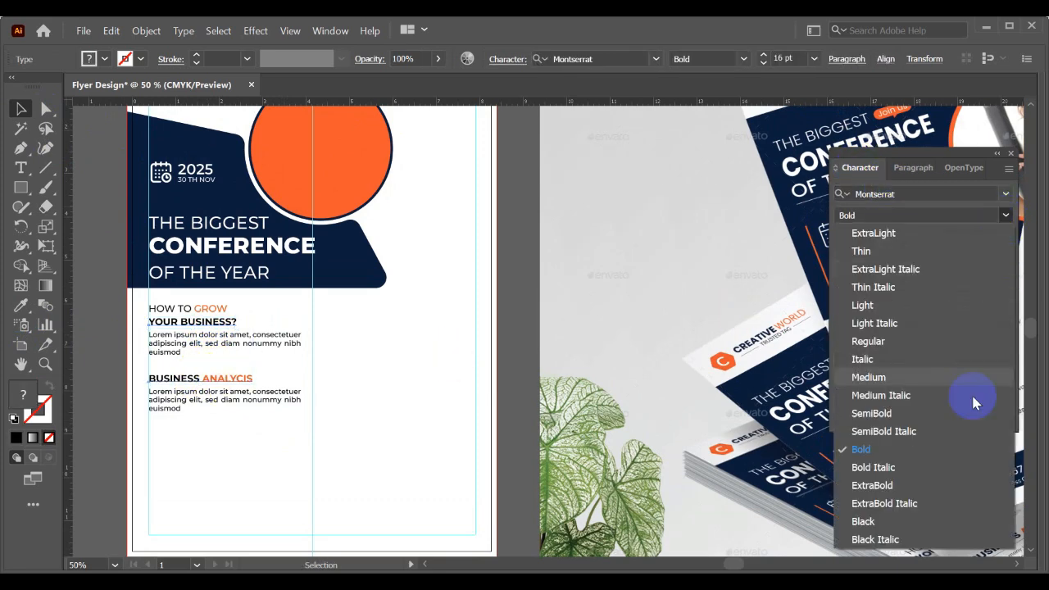
left_click(871, 489)
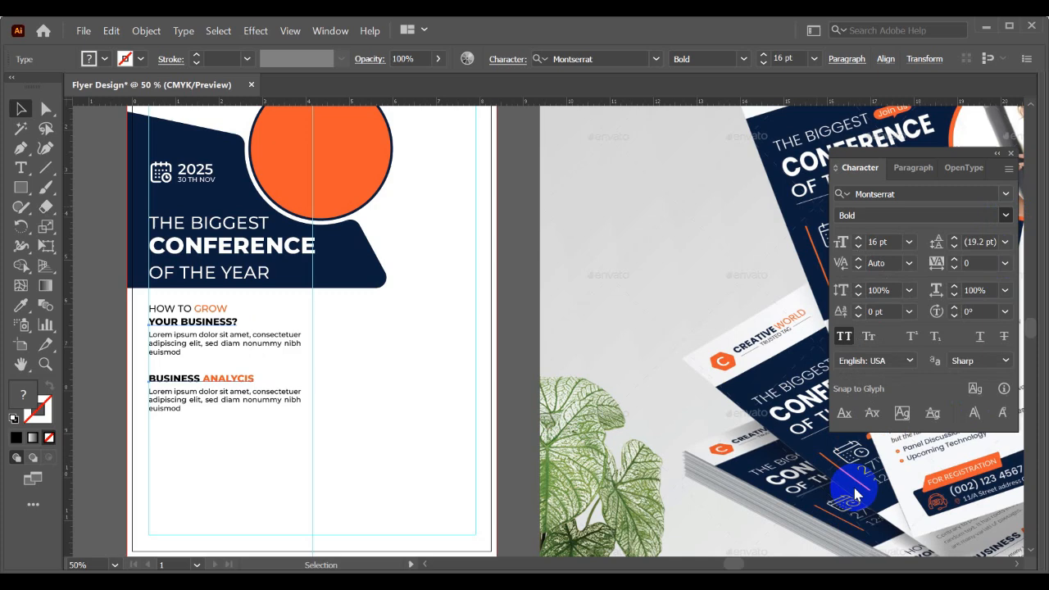
left_click(293, 427)
mouse_move(282, 437)
left_mouse_down()
mouse_move(299, 416)
mouse_move(284, 443)
left_mouse_up()
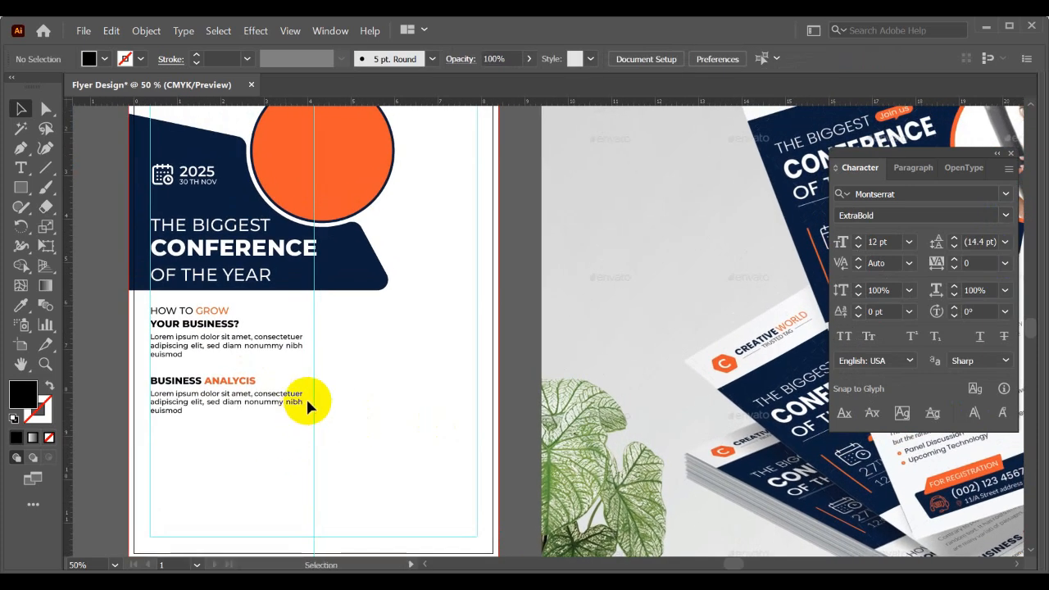
scroll(313, 398, "down", 1)
left_click_drag(321, 394, 286, 332)
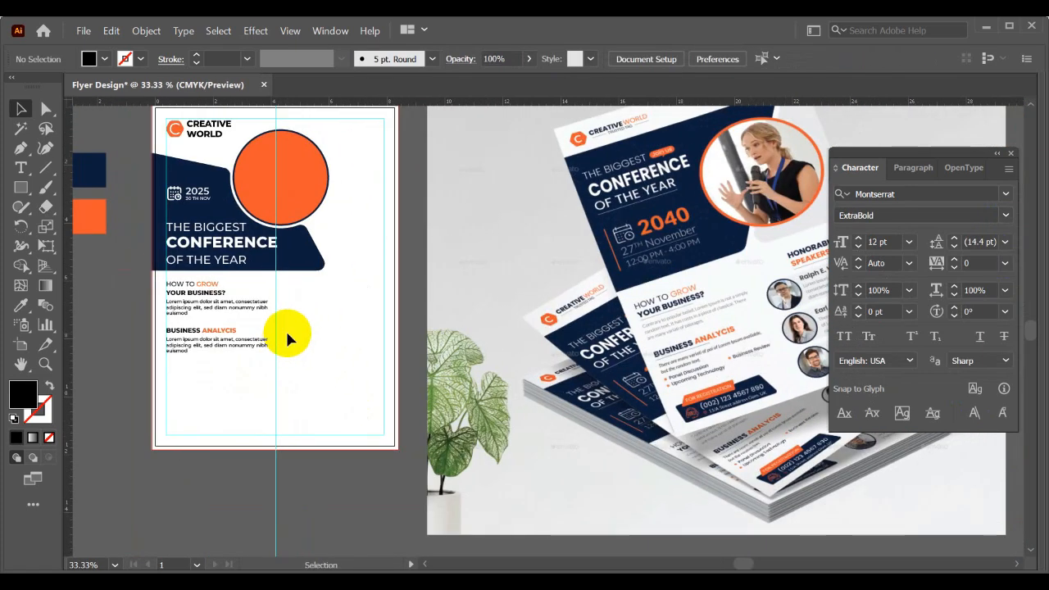
- Examine the bullet list and registration box below the BUSINESS ANALYCIS paragraph in the mockup
scroll(286, 356, "up", 1)
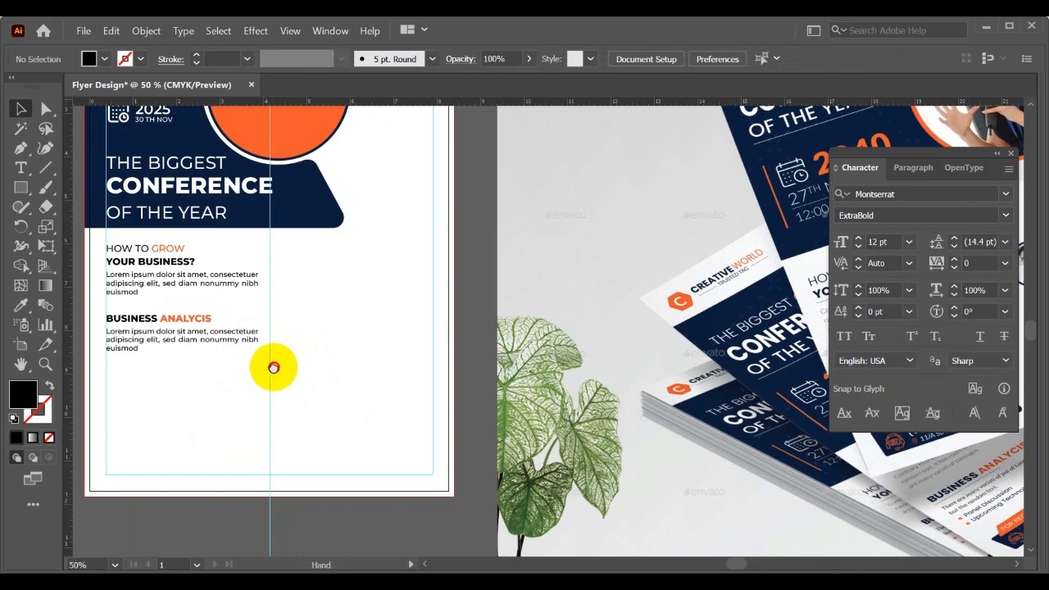
left_click_drag(274, 368, 168, 327)
left_click_drag(537, 376, 190, 339)
scroll(435, 283, "up", 1)
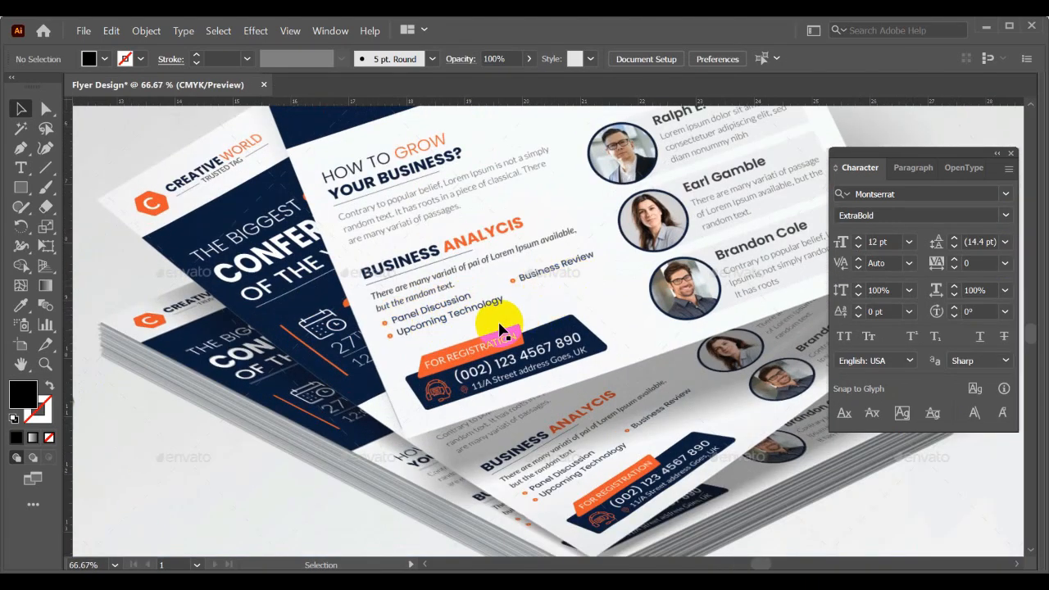
scroll(502, 329, "down", 1)
scroll(485, 332, "down", 1)
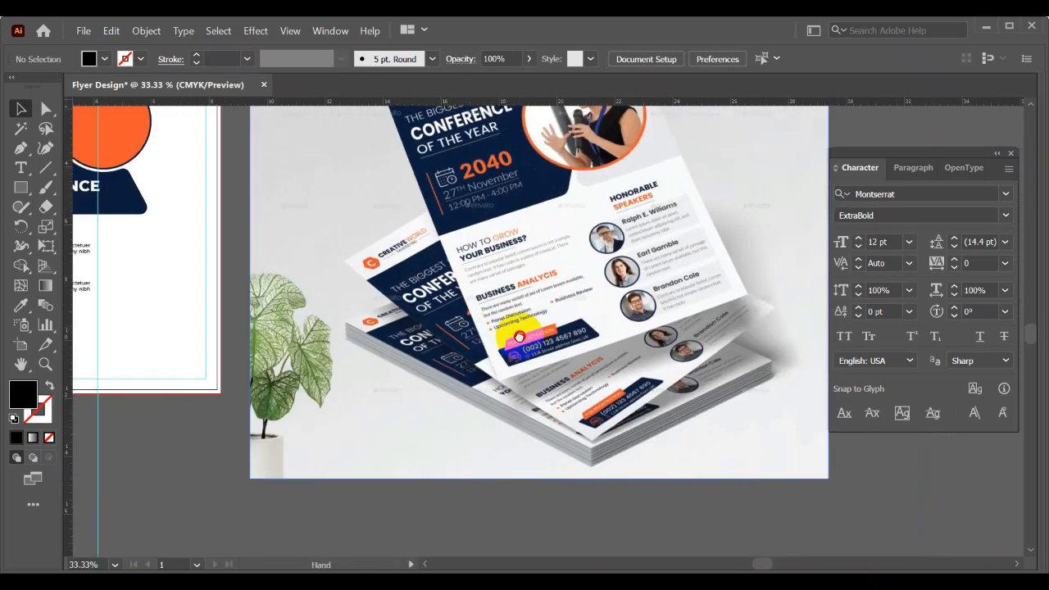
scroll(492, 328, "left", 3)
scroll(241, 302, "up", 1)
scroll(211, 328, "left", 2)
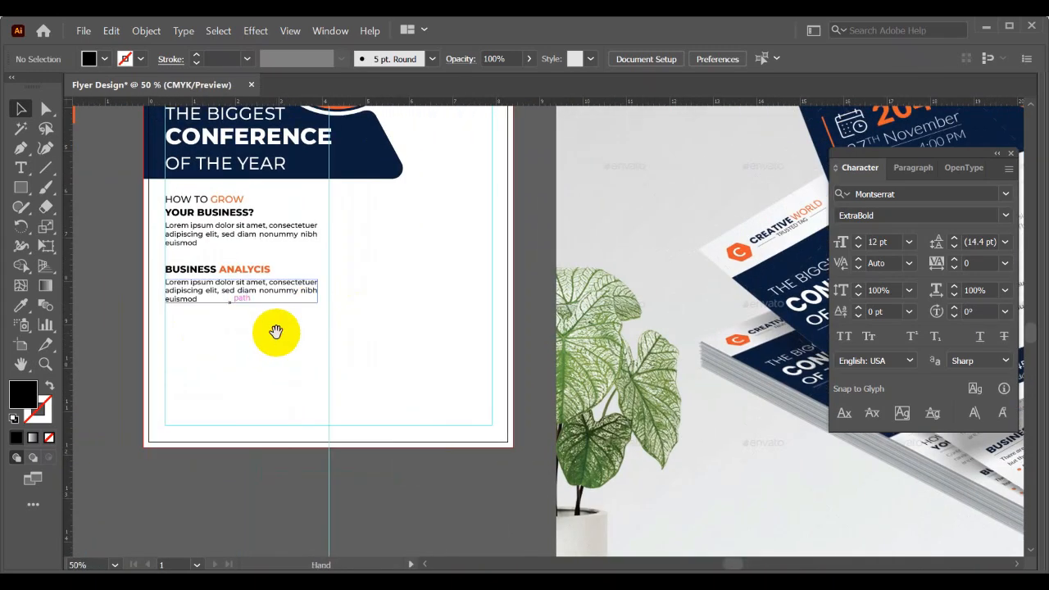
- Duplicate the BUSINESS ANALYCIS heading directly below its placeholder paragraph, aligned with the text's starting edge
scroll(206, 324, "up", 1)
scroll(197, 246, "up", 1)
left_click(200, 218)
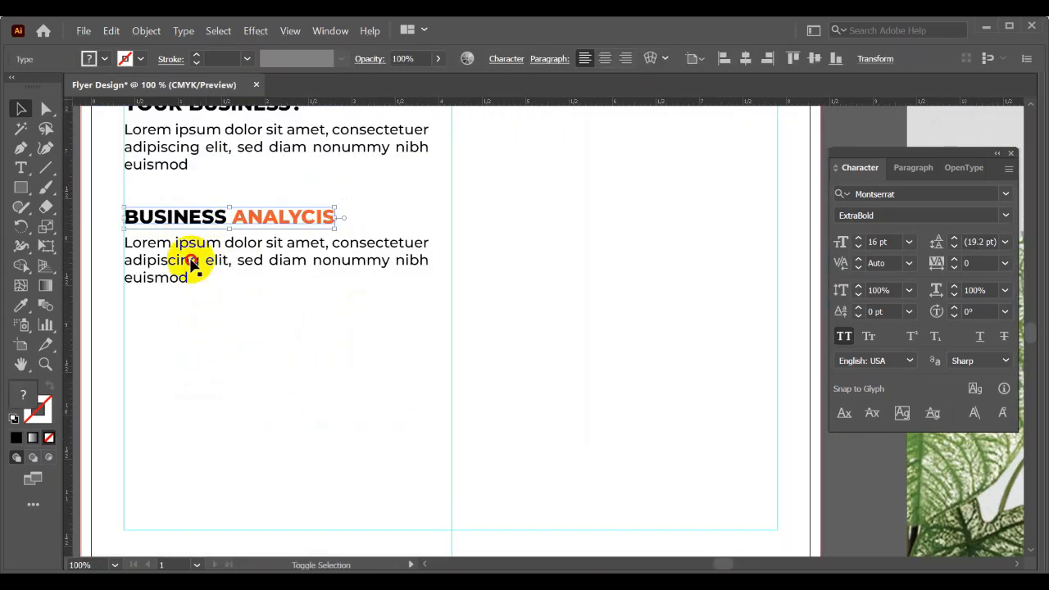
left_click(183, 300)
left_click(215, 218)
left_click_drag(206, 218, 201, 317)
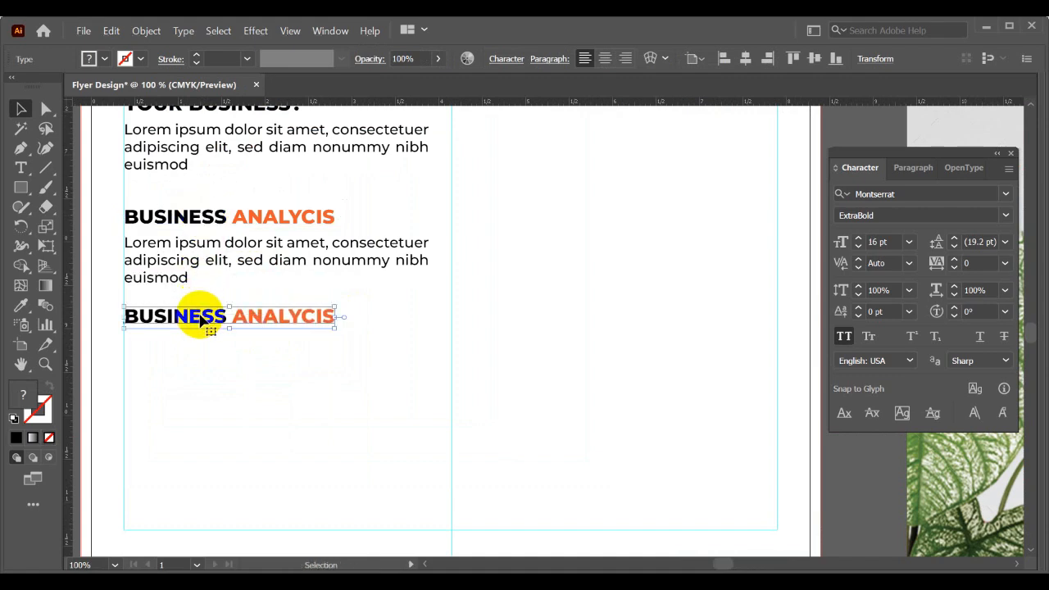
- Replace the duplicated heading's text with lorem ipsum 01 and turn off its All Caps formatting
double_click(201, 316)
key("ctrl+a")
scroll(200, 314, "down", 3)
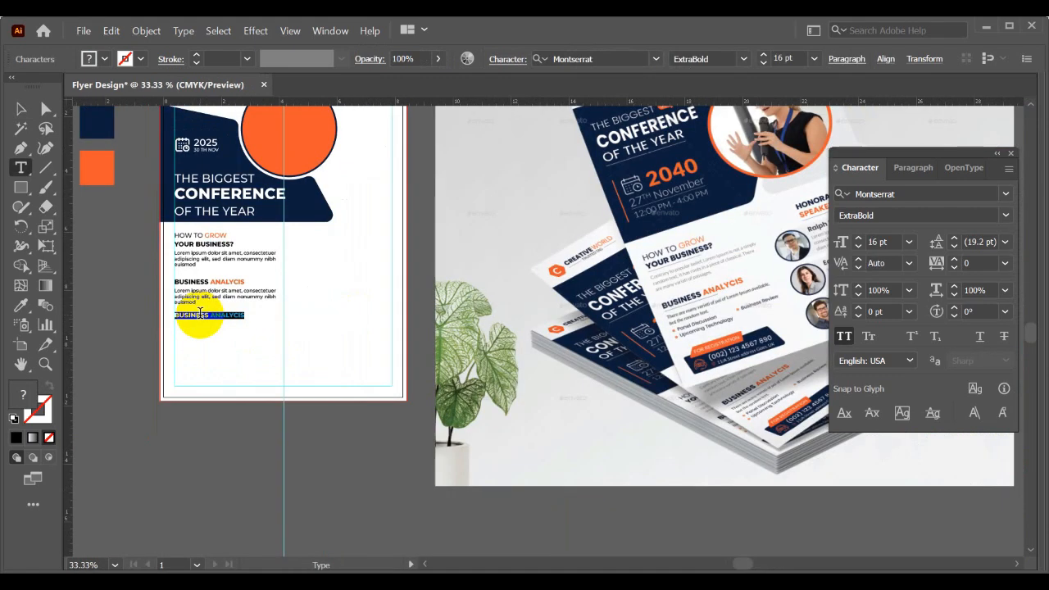
scroll(177, 284, "up", 1)
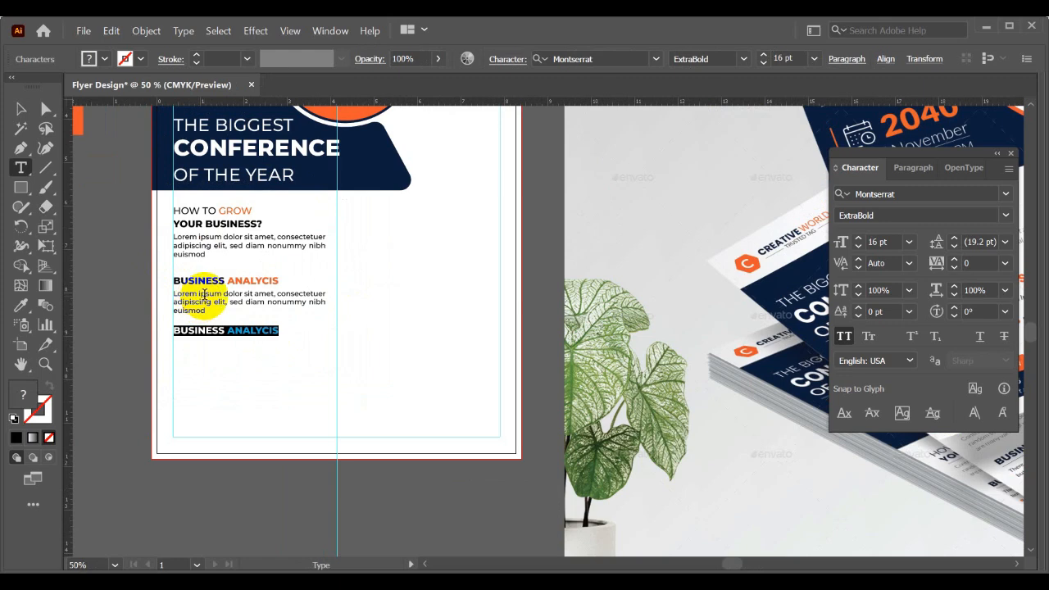
type("LOREM IPSUM 01")
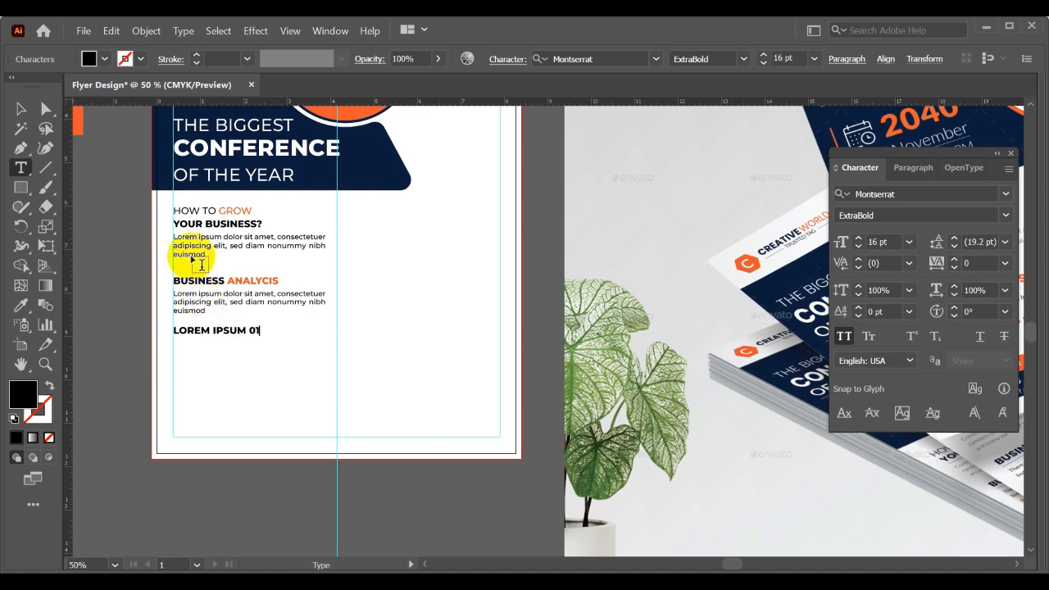
left_click(21, 109)
left_click(868, 338)
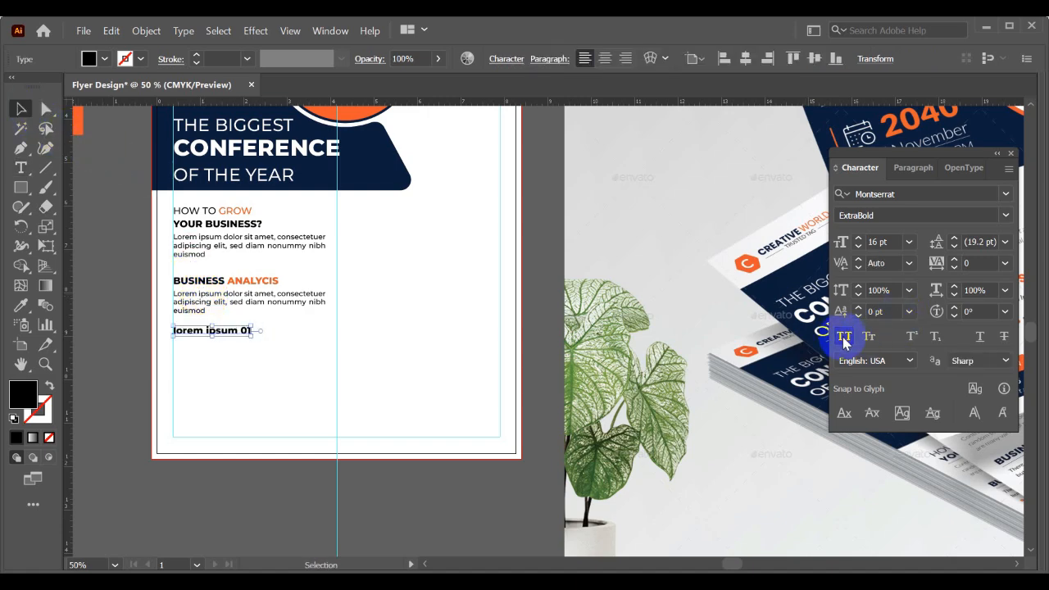
- Set the lorem ipsum 01 line to 12 pt, the same size as the placeholder paragraph above it
scroll(227, 375, "up", 2)
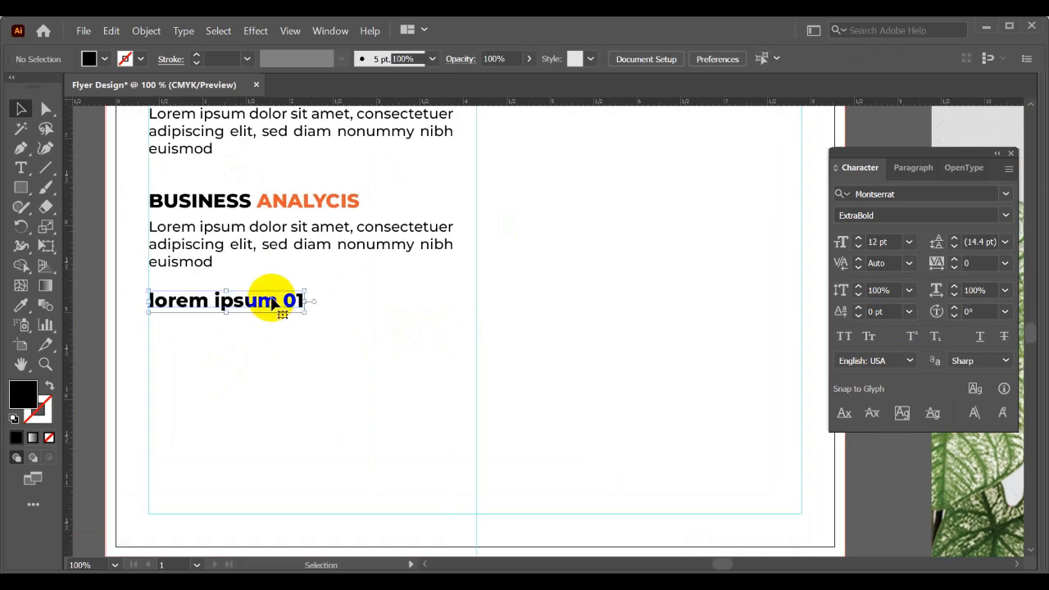
left_click(300, 246)
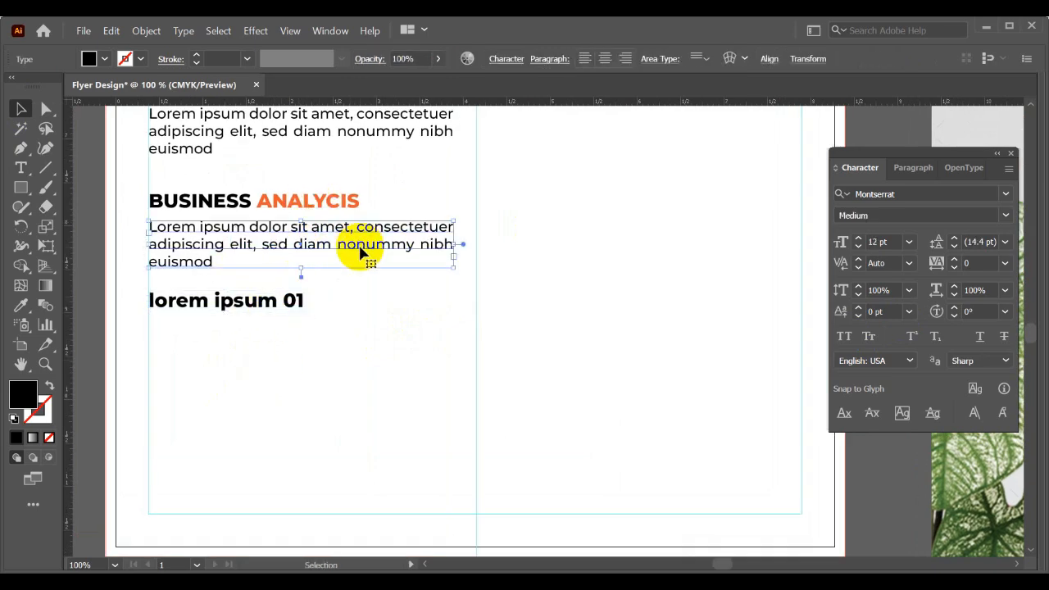
left_click(266, 307)
scroll(263, 300, "down", 2)
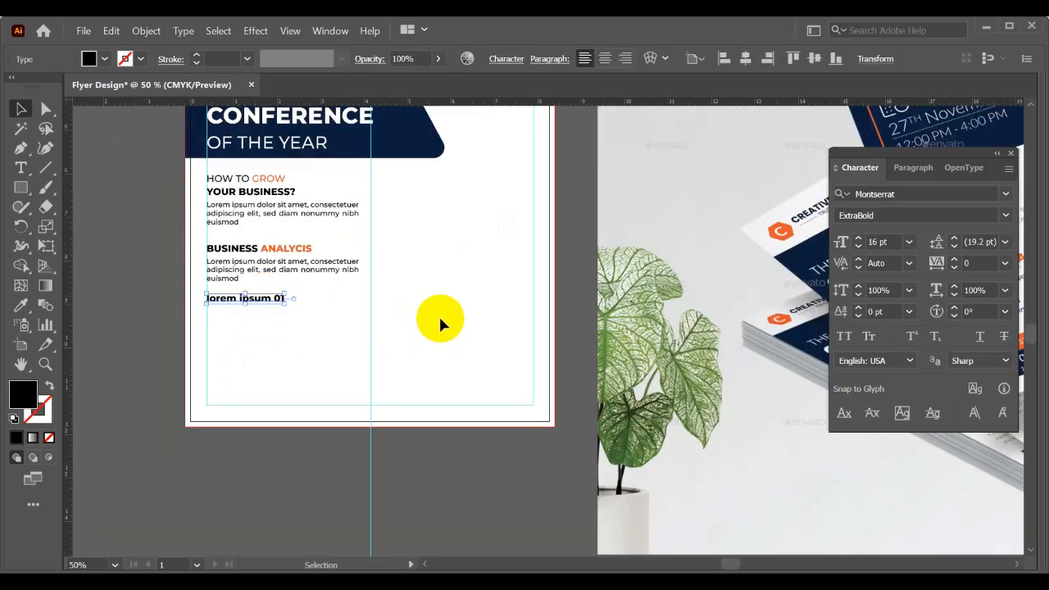
left_click_drag(453, 317, 227, 320)
left_click_drag(323, 330, 382, 332)
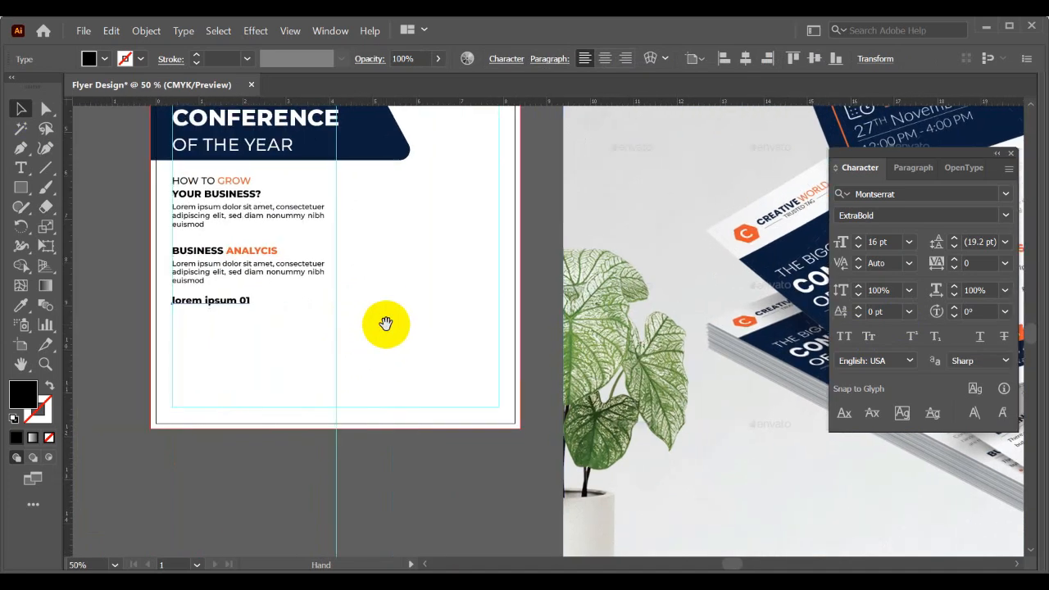
left_click(211, 305)
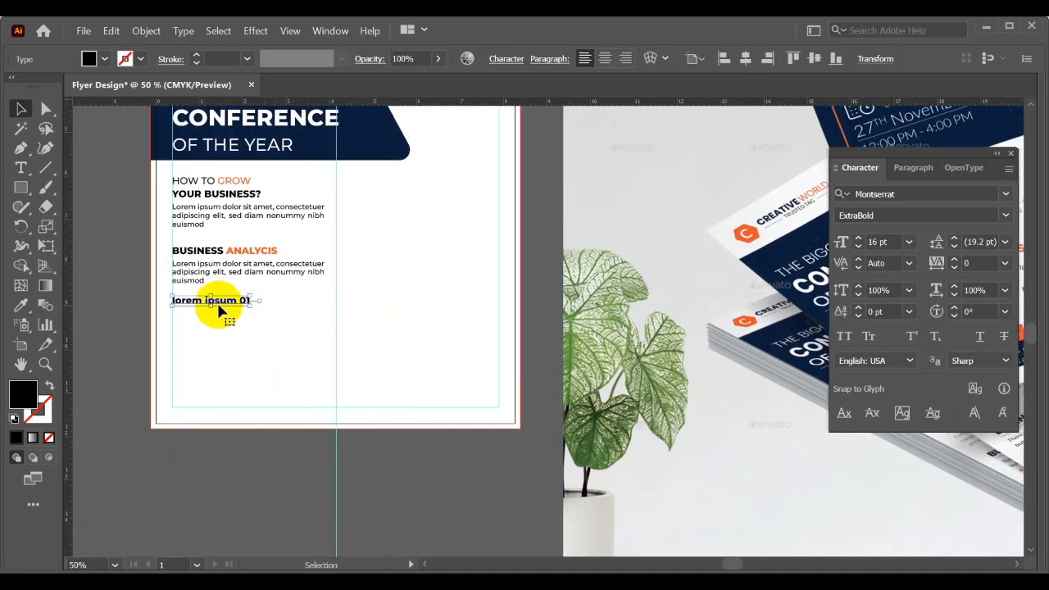
left_click(905, 245)
left_click(908, 393)
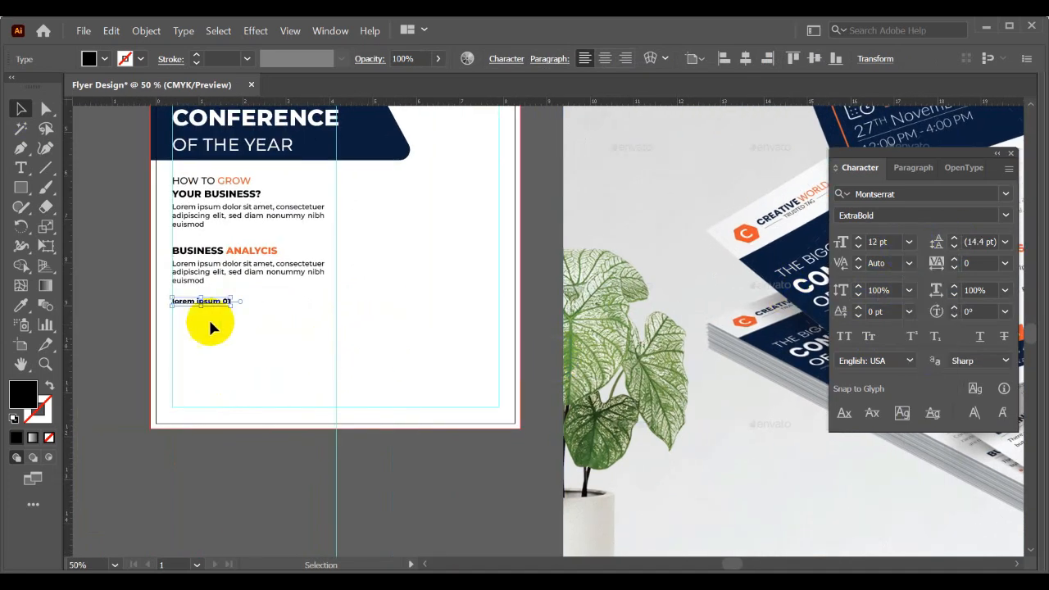
- Set the lorem ipsum 01 line to Montserrat SemiBold and indent it from the margin guide to leave room for a bullet
scroll(210, 323, "up", 2)
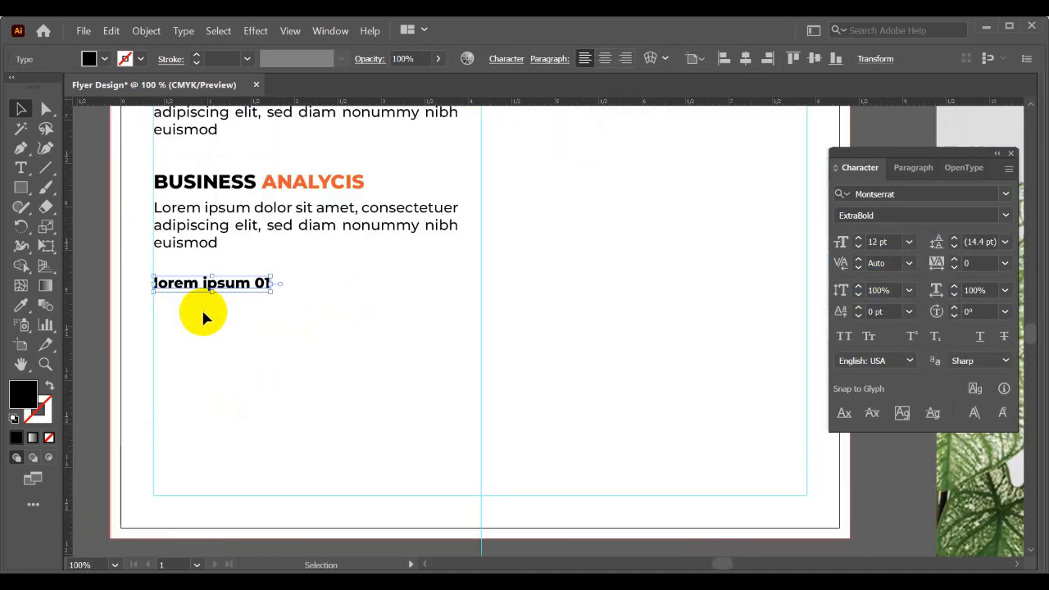
left_click(1005, 215)
left_click(890, 412)
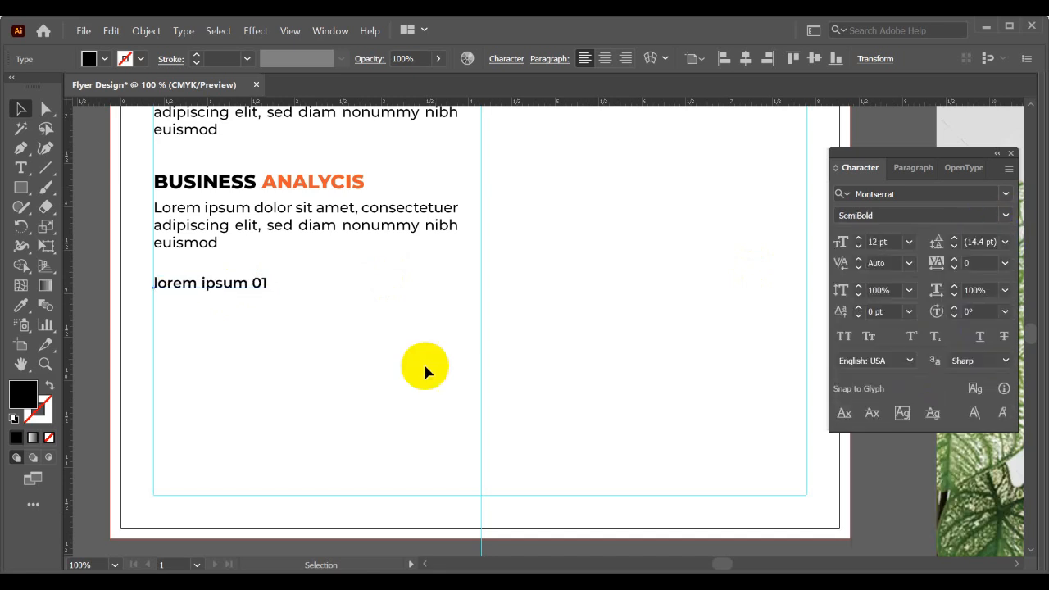
left_click(423, 361)
left_click_drag(250, 284, 271, 286)
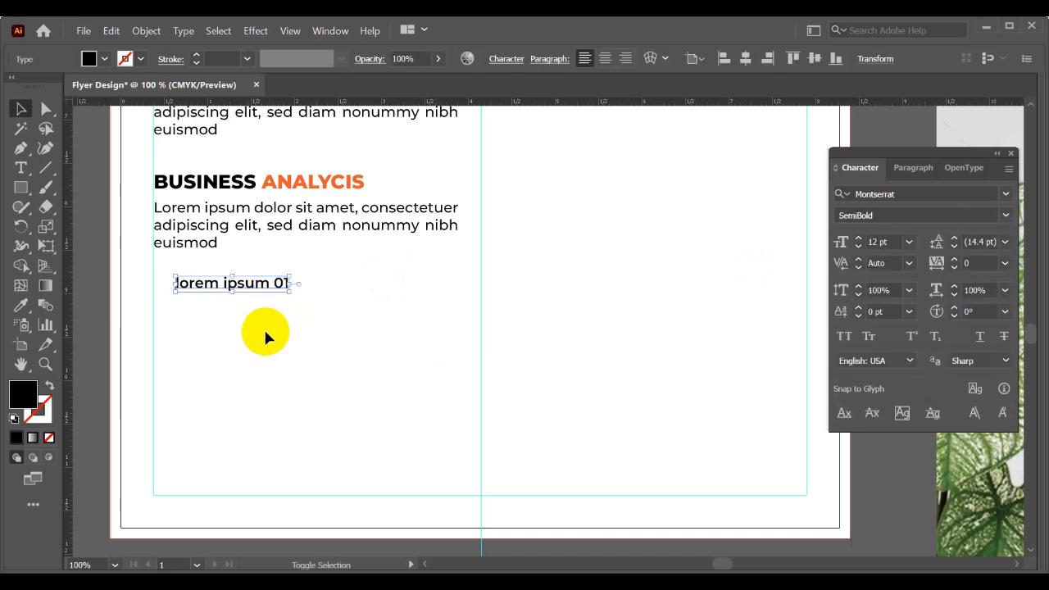
left_click(263, 327)
scroll(117, 262, "up", 1)
left_click(19, 190)
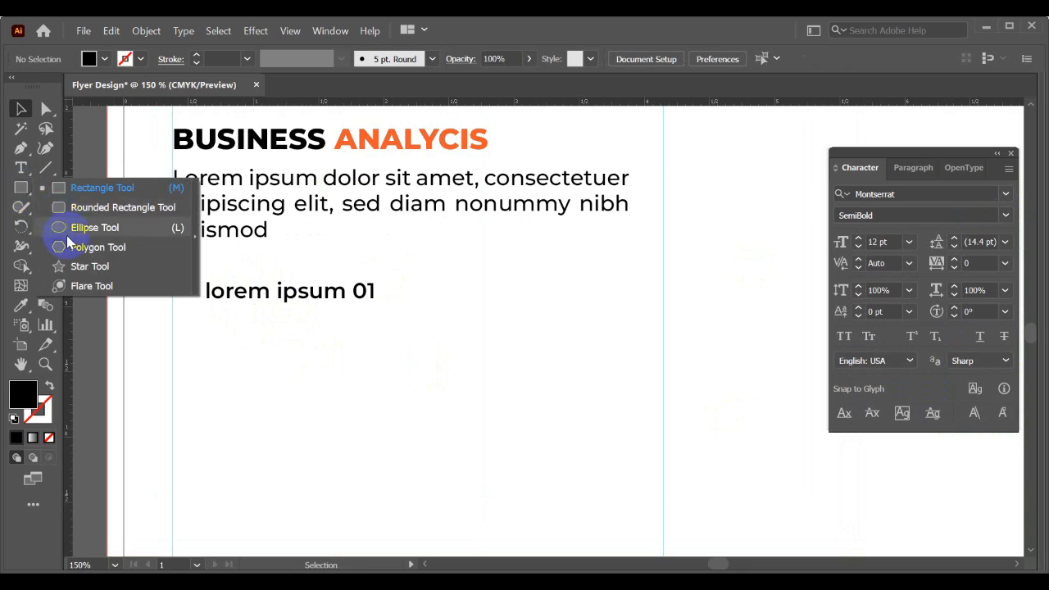
left_click(200, 327)
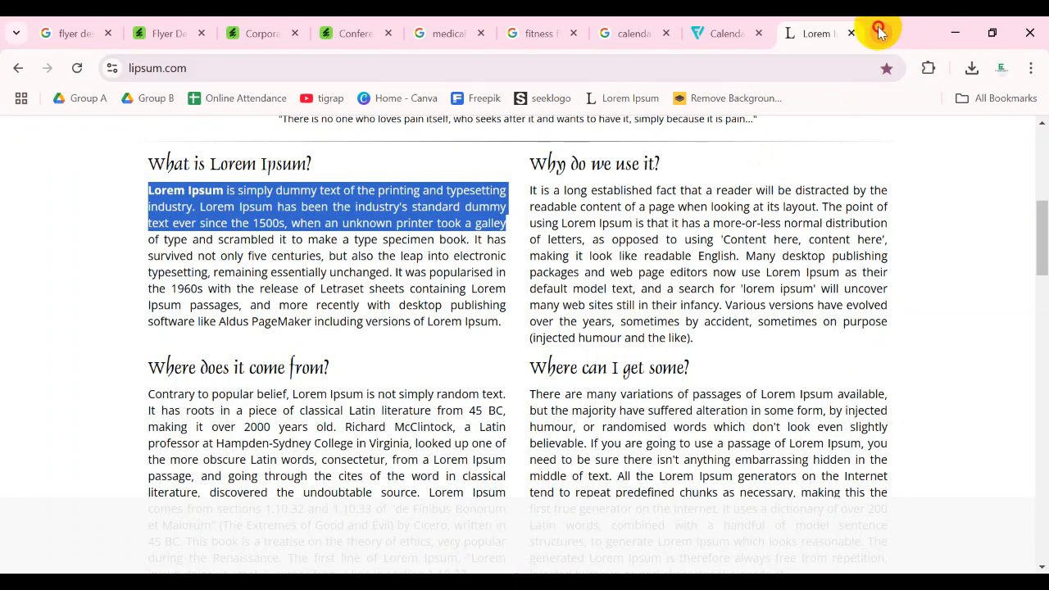
- Switch to Chrome and search Google Images for checkmark icon in a new tab
left_click(879, 30)
type("chec")
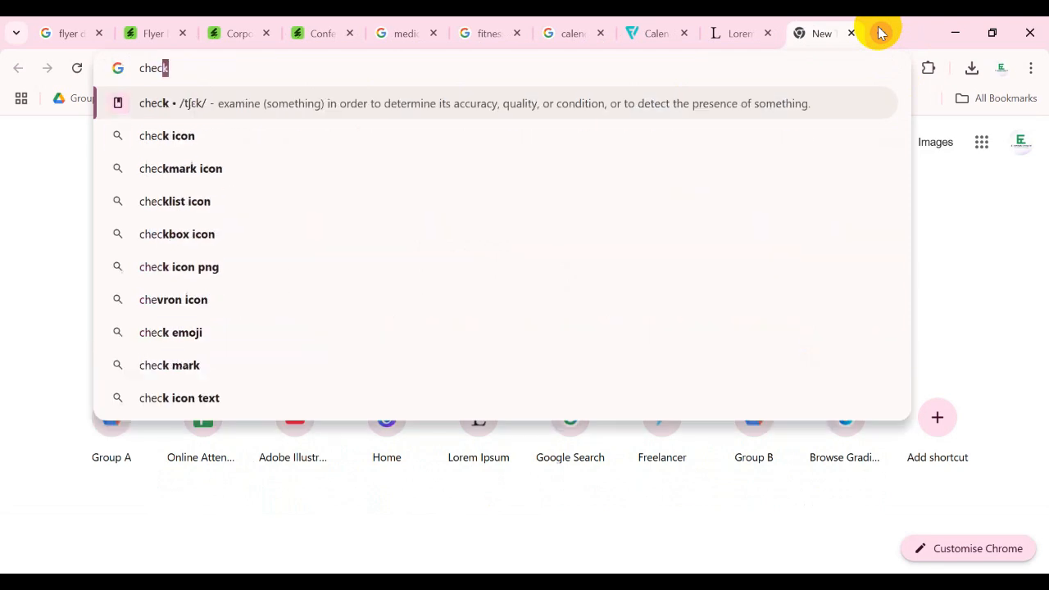
type("kmark i")
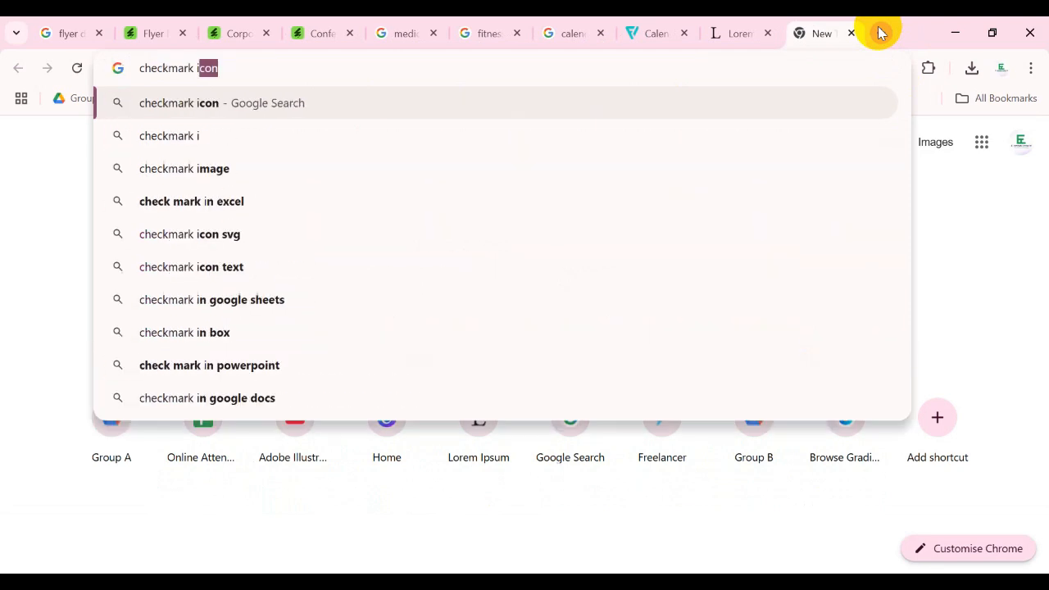
key("Return")
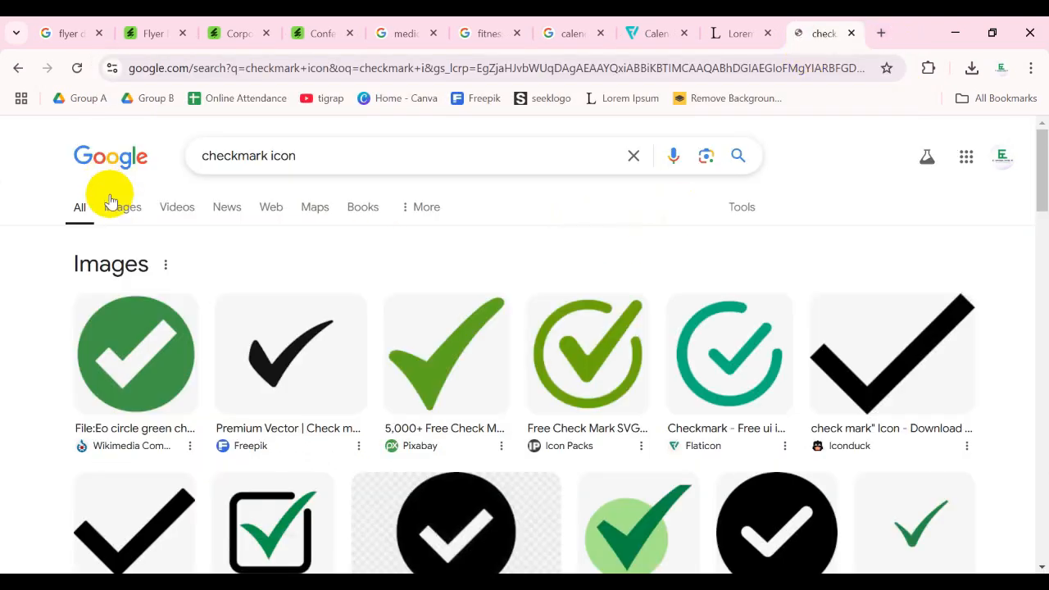
left_click(118, 205)
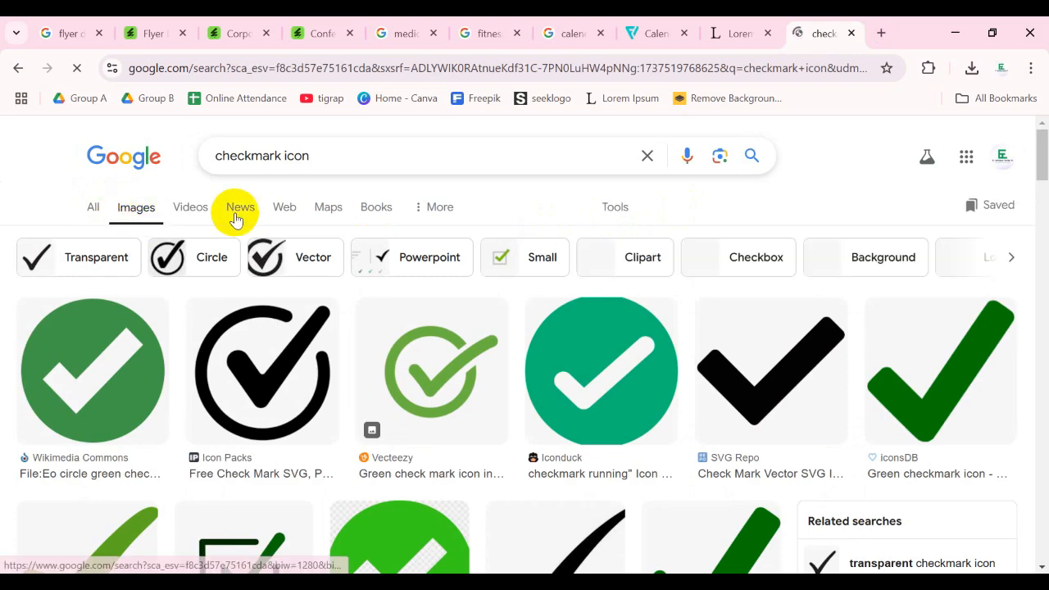
- Browse the image results and open the Flaticon page of the green checkmark in an open circle
scroll(445, 262, "down", 3)
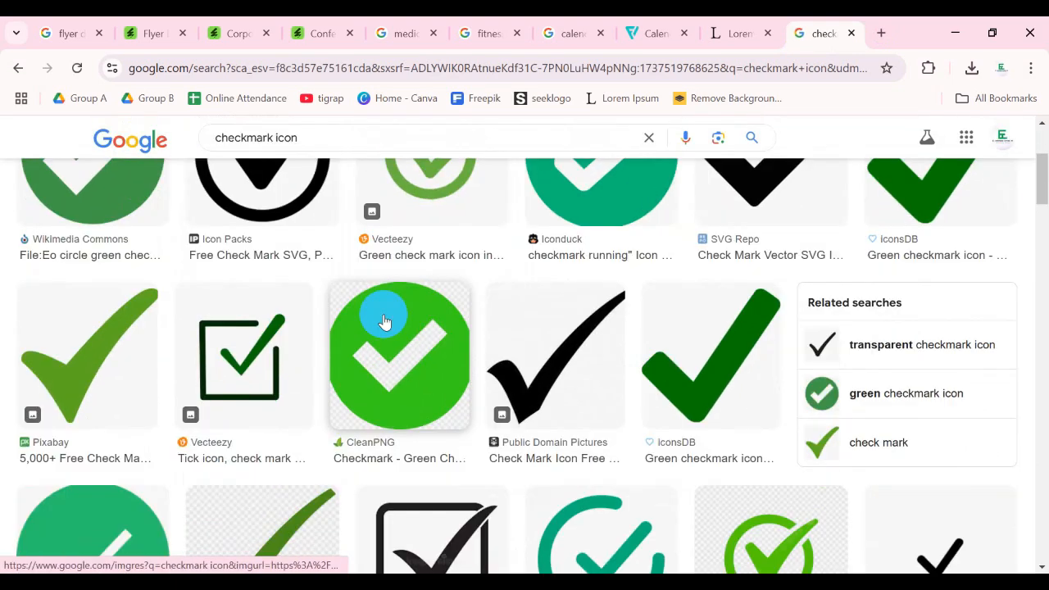
scroll(320, 351, "down", 1)
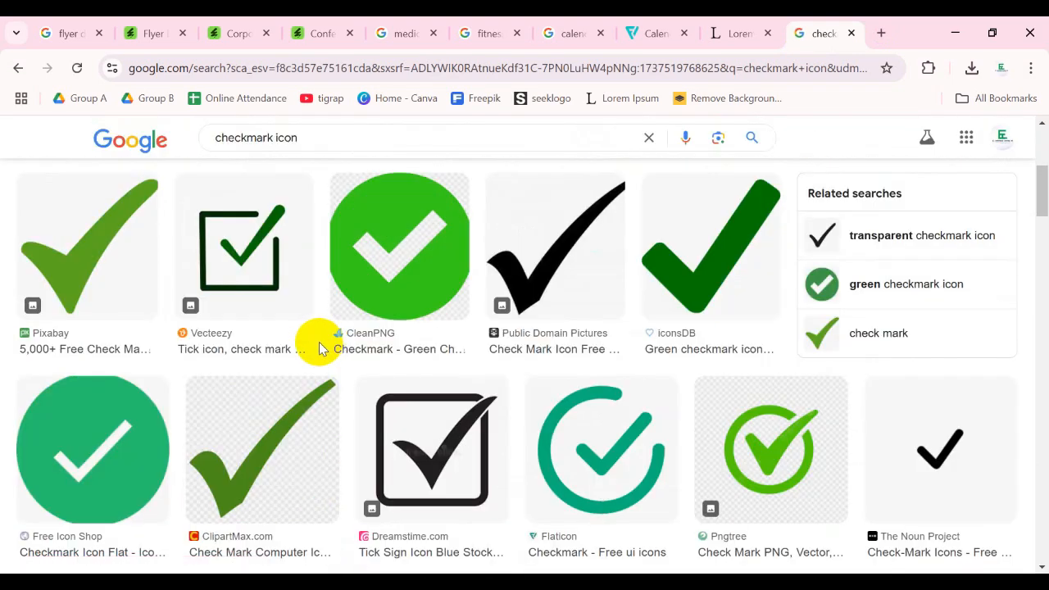
scroll(319, 342, "up", 5)
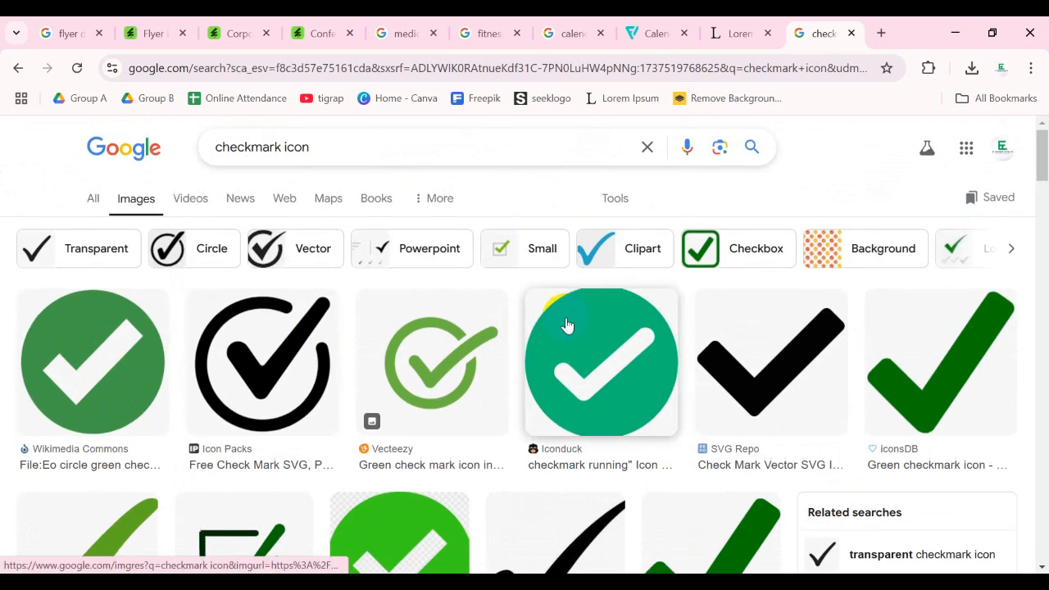
scroll(567, 326, "down", 3)
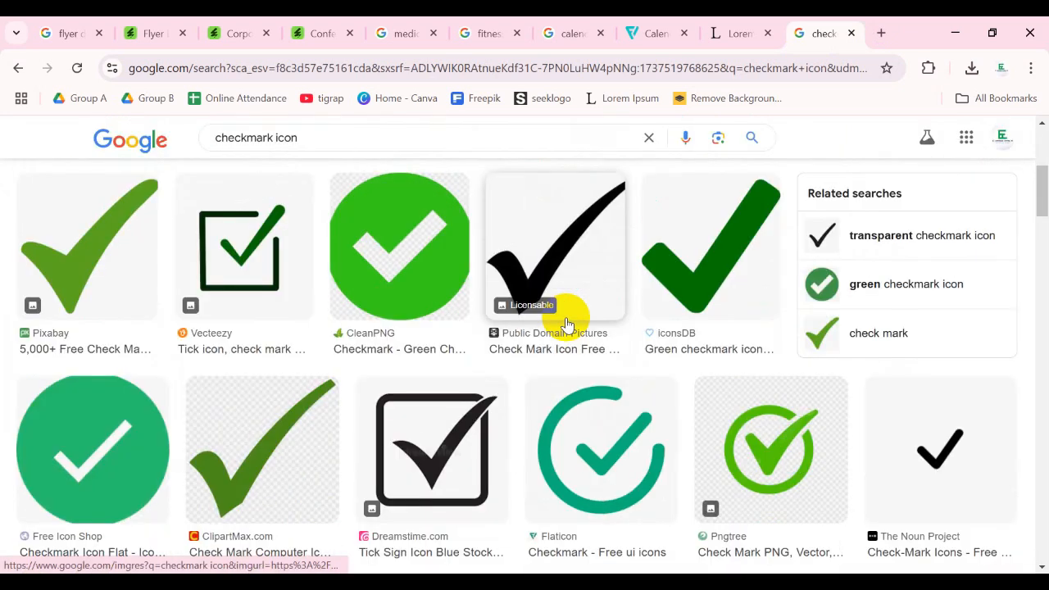
left_click(621, 432)
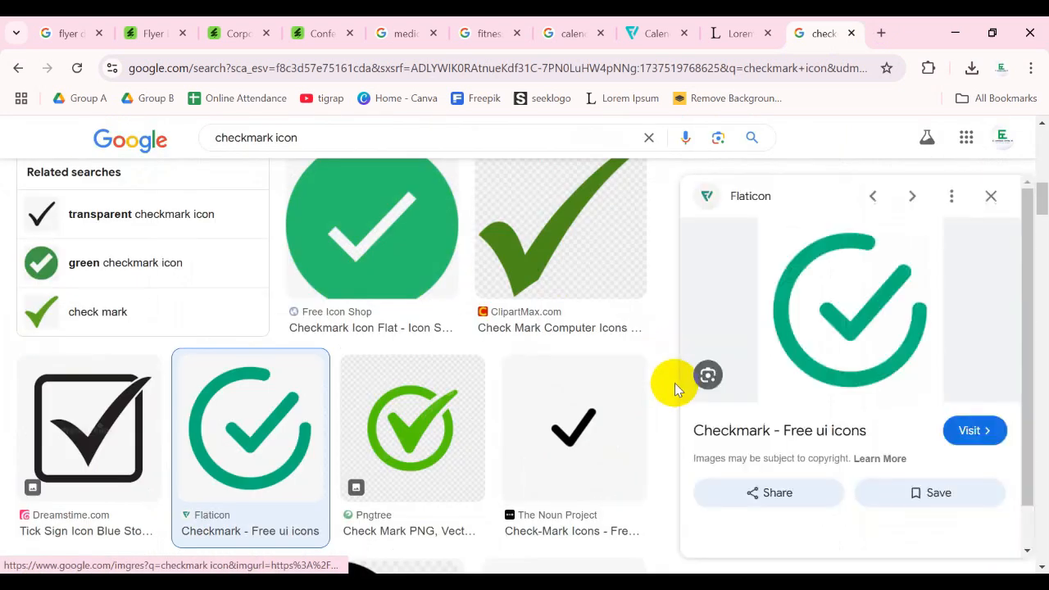
left_click(796, 320)
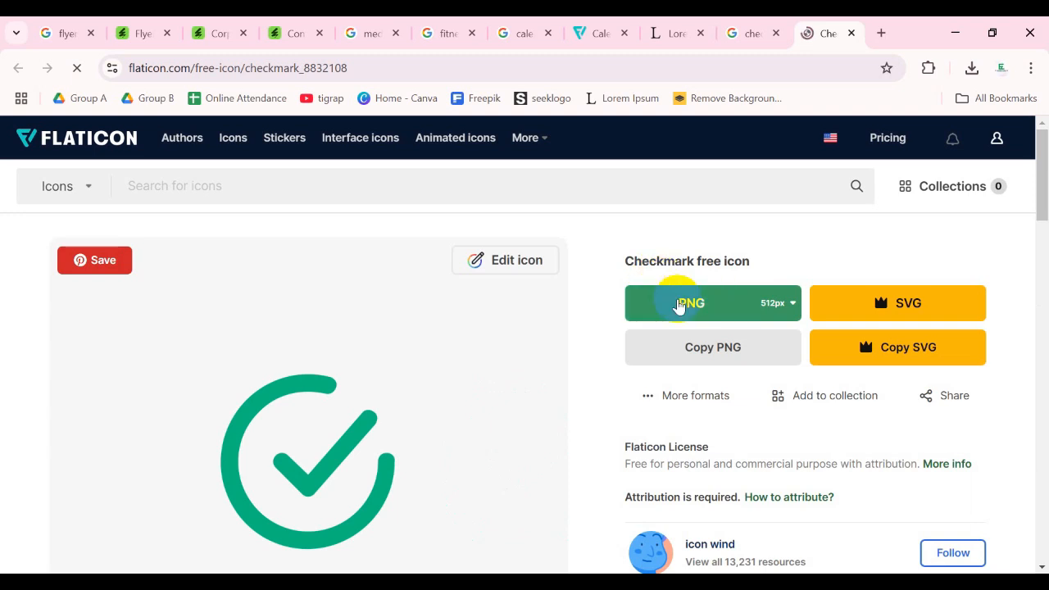
- Dismiss the Google sign-in offer, download the checkmark icon as a free 512px PNG and show it in the Downloads folder
left_click(682, 304)
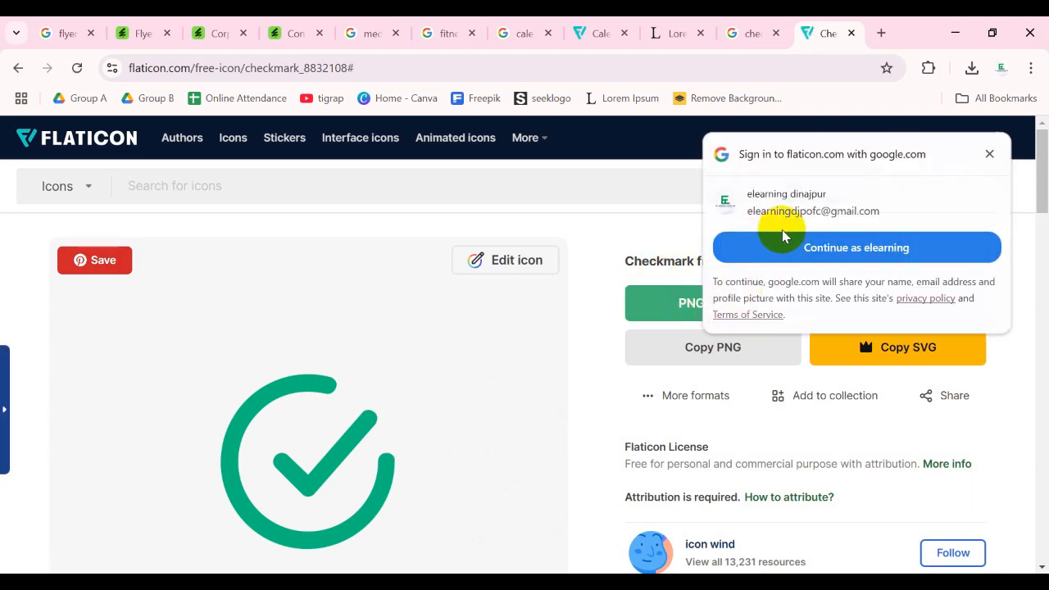
left_click(988, 155)
left_click(677, 304)
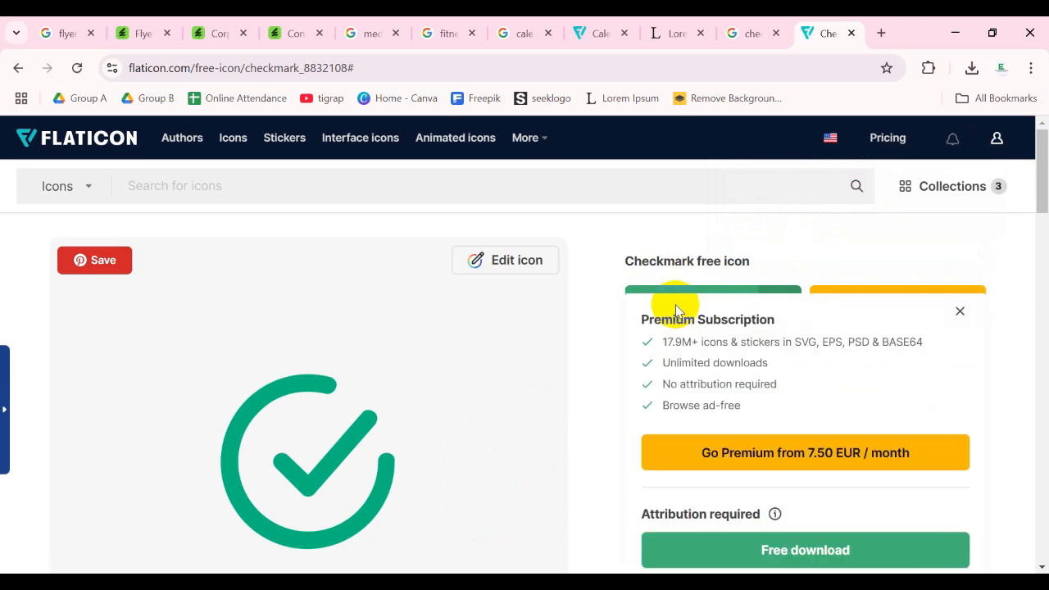
scroll(744, 449, "down", 3)
left_click(780, 333)
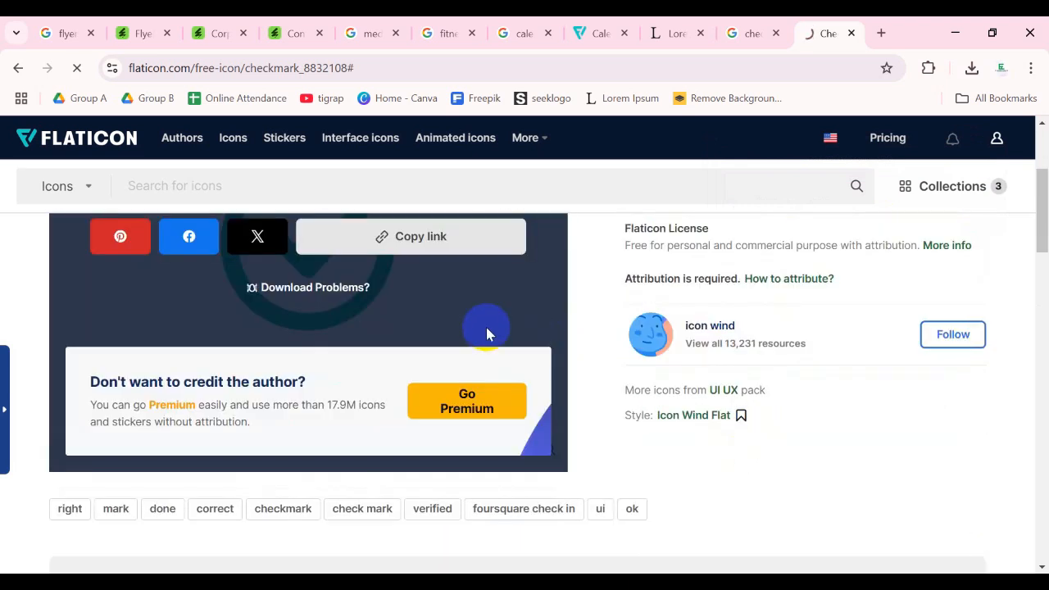
left_click(926, 109)
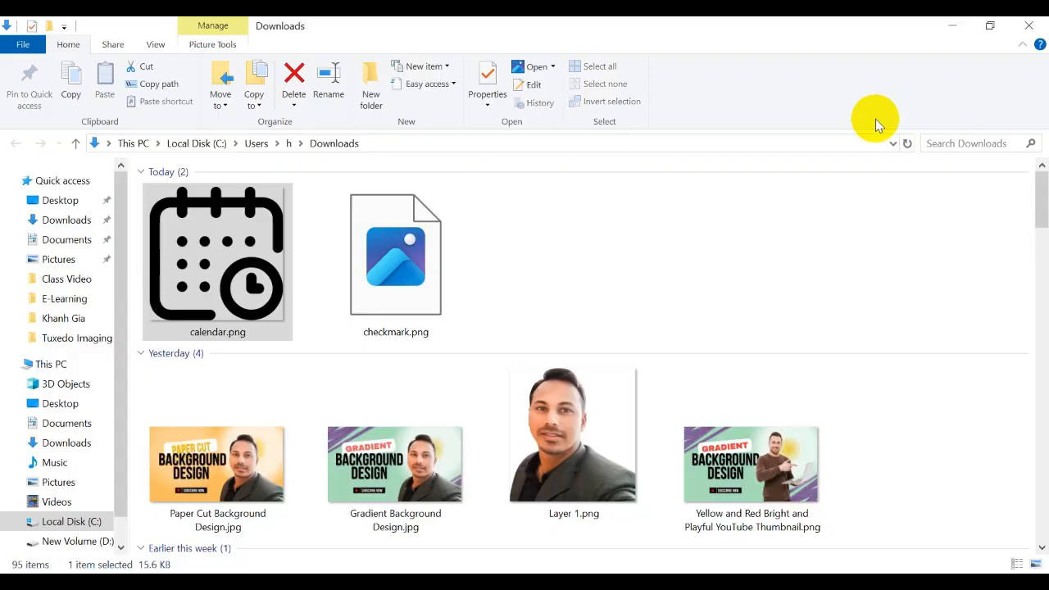
- Place checkmark.png from the Downloads folder beside the lorem ipsum 01 line in Illustrator and embed the image
left_click_drag(229, 270, 445, 292)
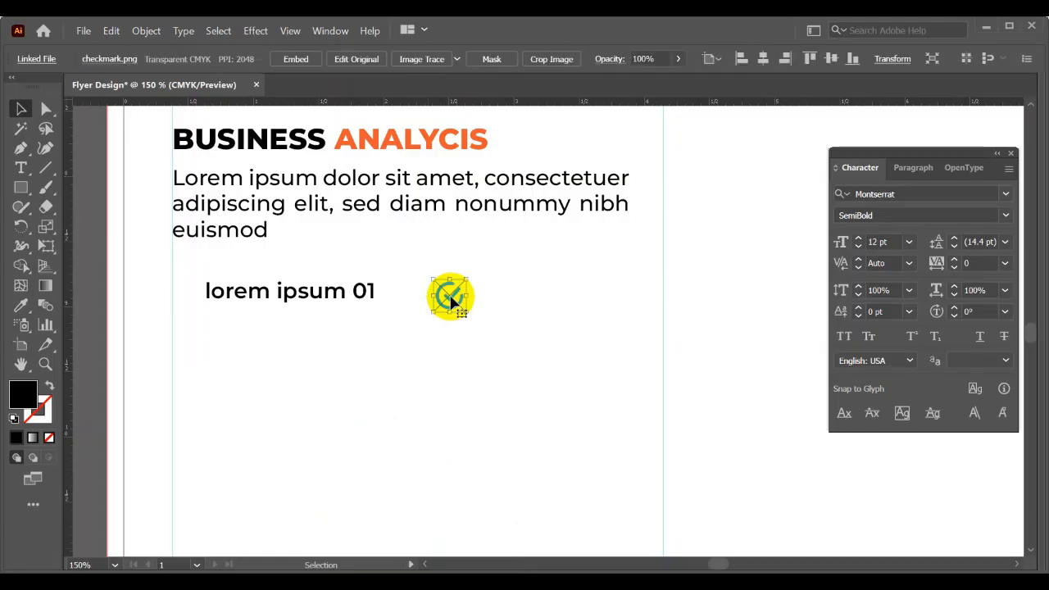
left_click(296, 59)
scroll(471, 295, "up", 2)
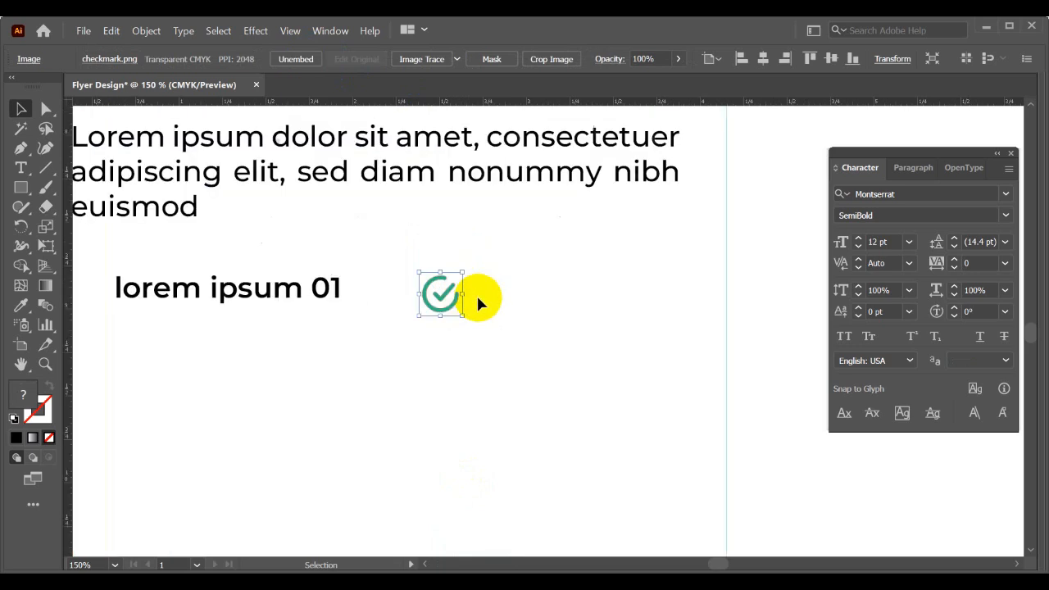
- Enlarge the embedded checkmark image to nearly three times its size and move it off the artboard beside the flyer
left_click(440, 65)
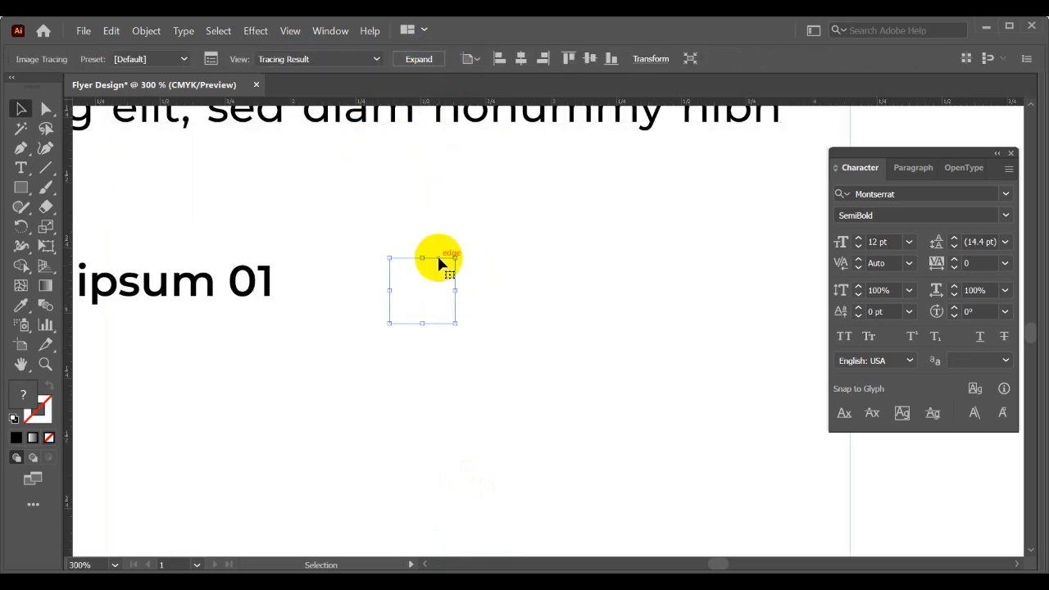
key("ctrl+z")
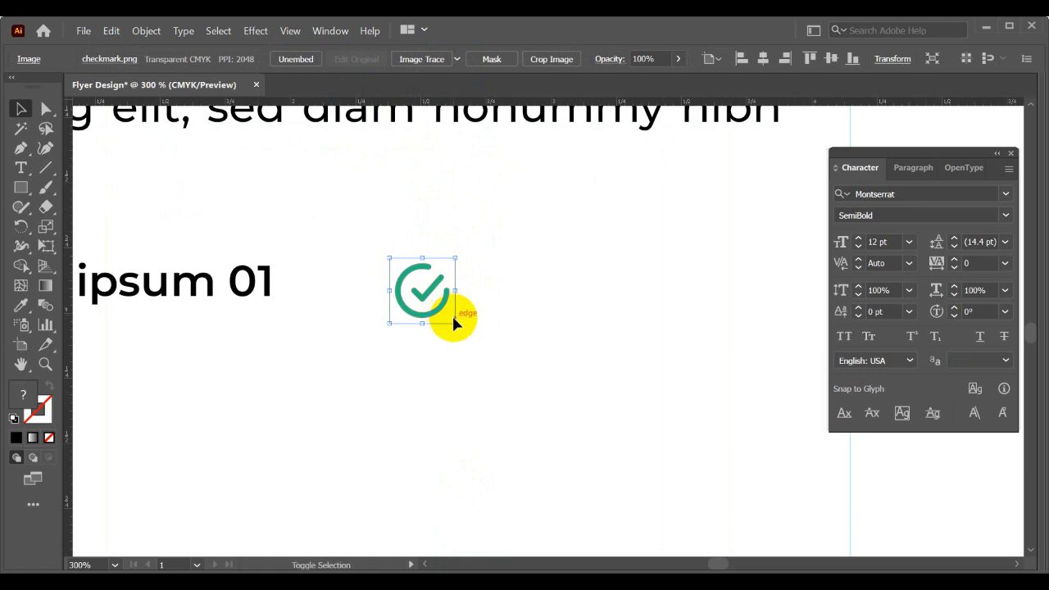
left_click_drag(454, 321, 516, 385)
scroll(565, 346, "down", 2)
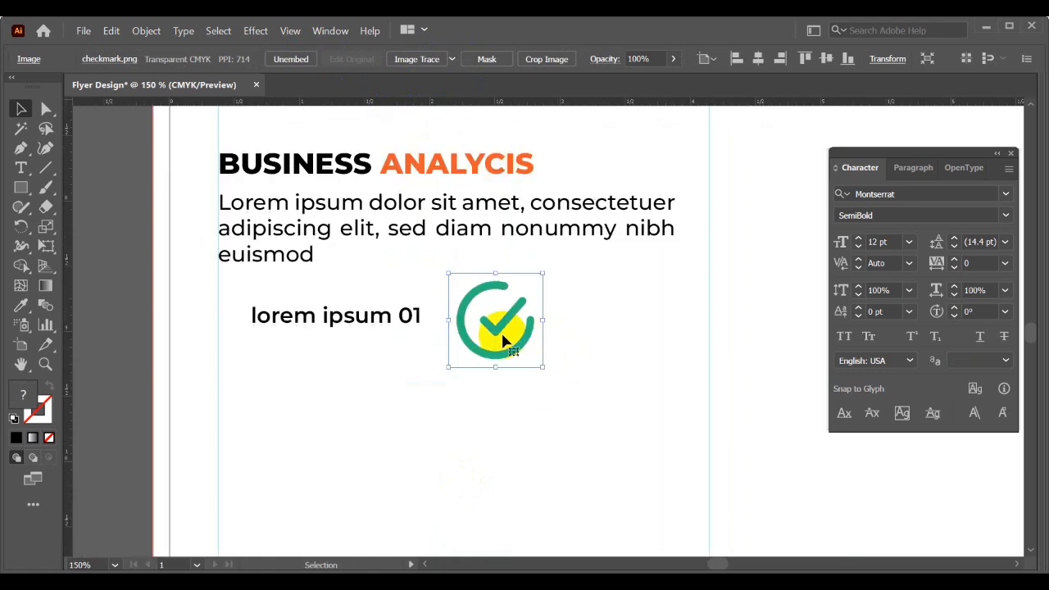
left_click_drag(504, 339, 340, 354)
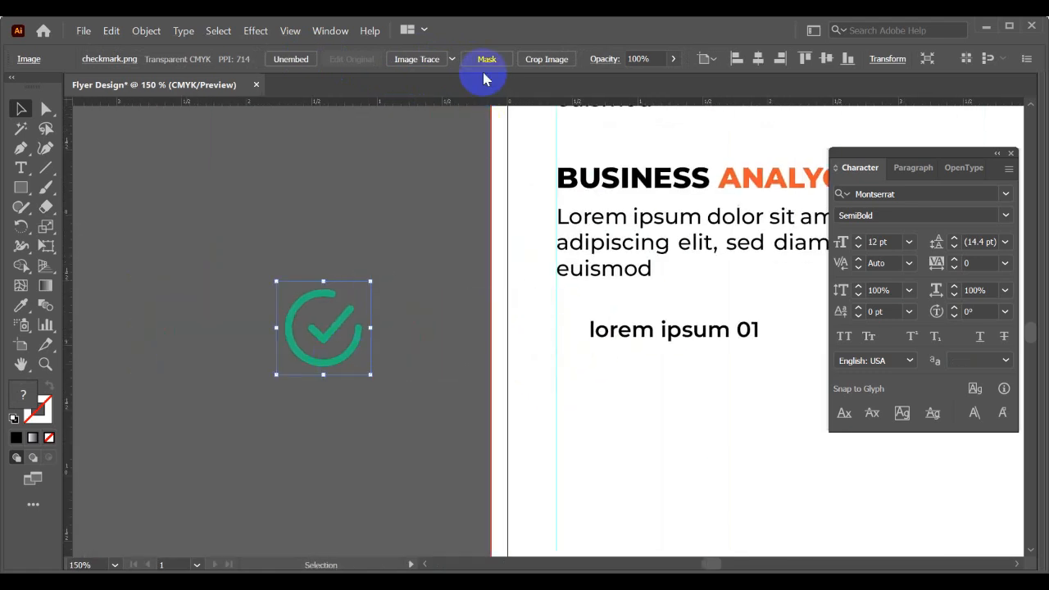
- Trace the checkmark image with the Low Fidelity Photo preset and expand the tracing into paths
left_click(452, 60)
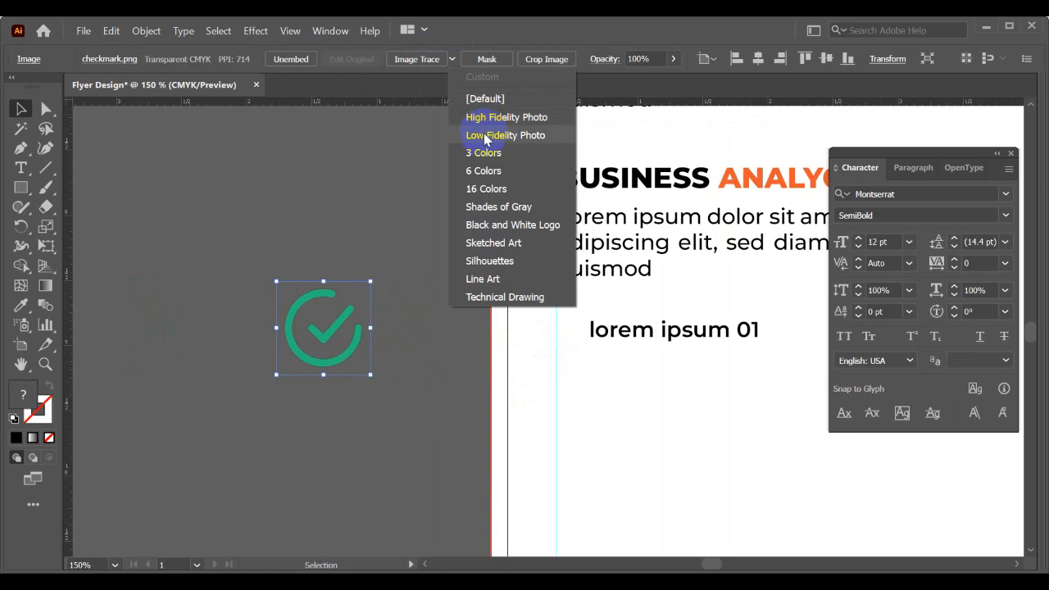
left_click(485, 136)
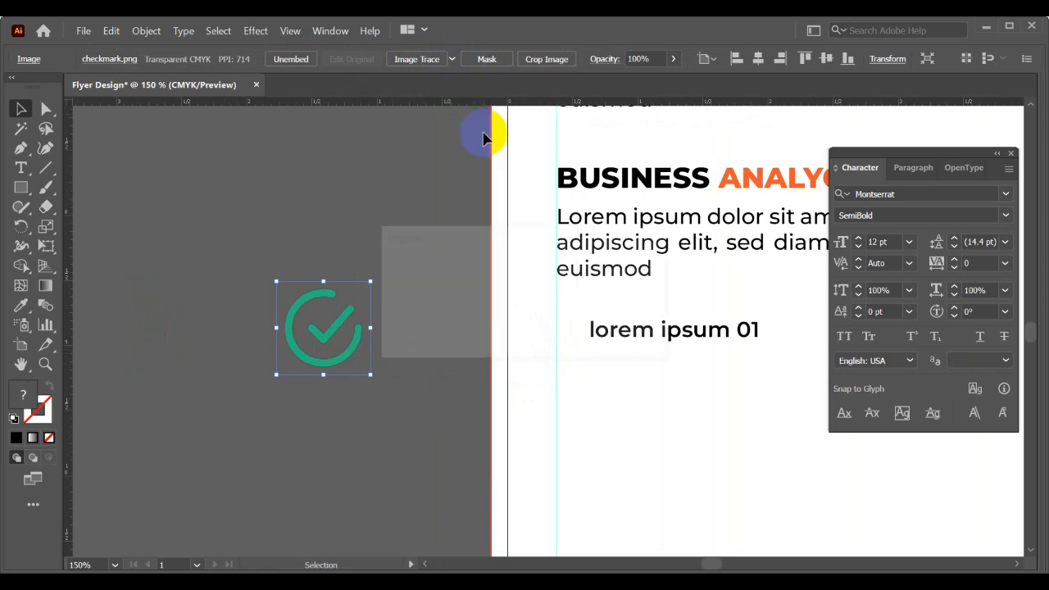
scroll(255, 308, "up", 1)
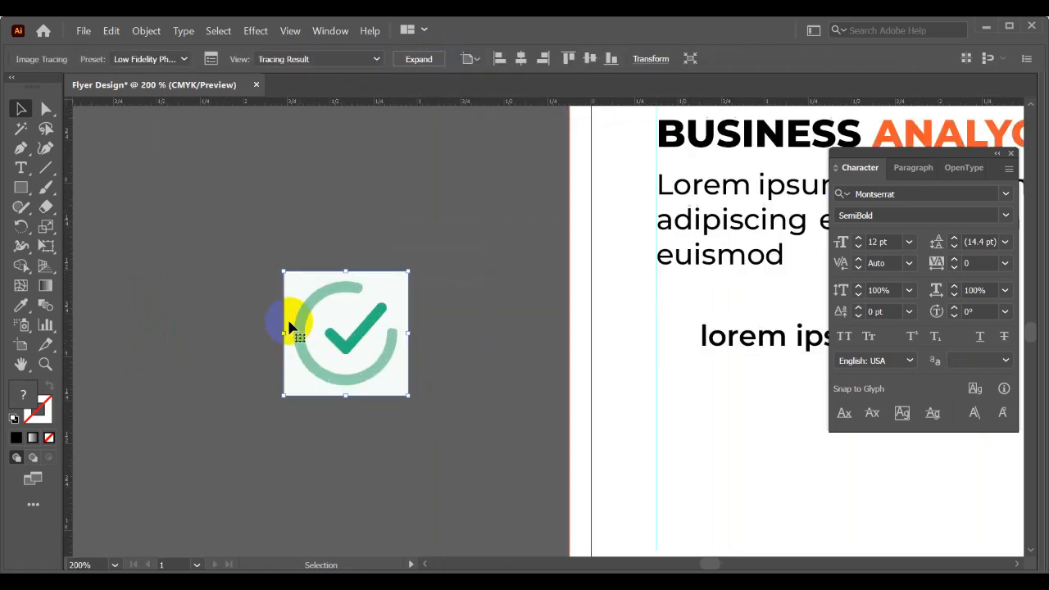
left_click(418, 60)
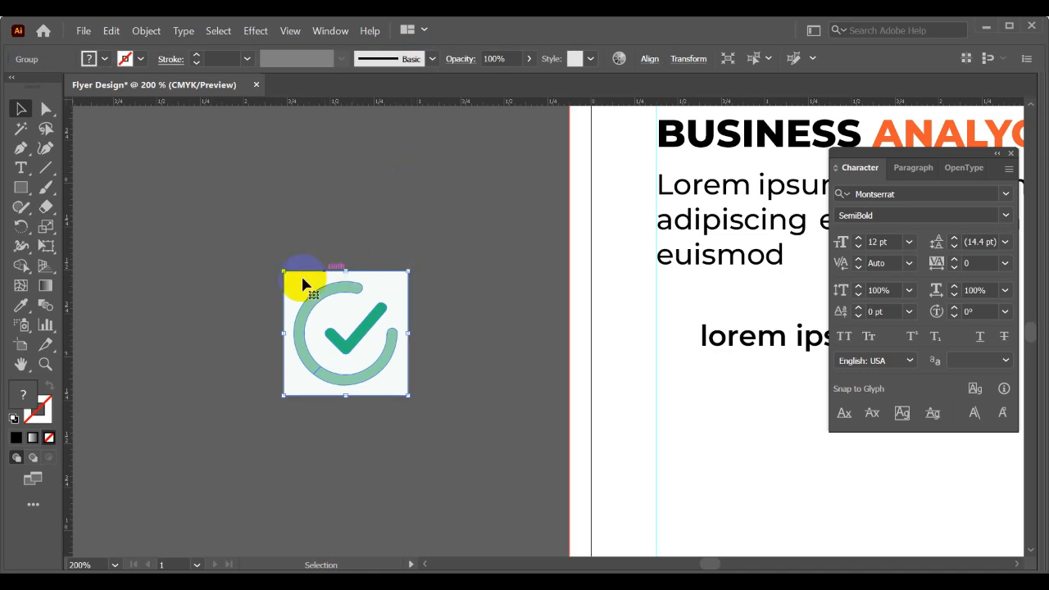
left_click(442, 371)
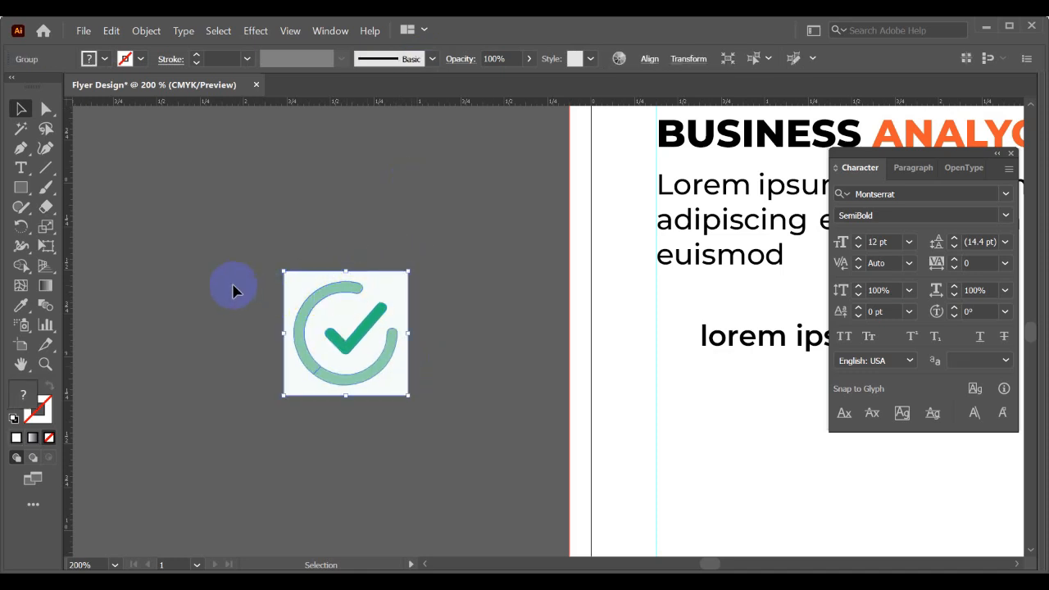
- Ungroup the expanded checkmark and remove its white background square with the Shape Builder
right_click(299, 293)
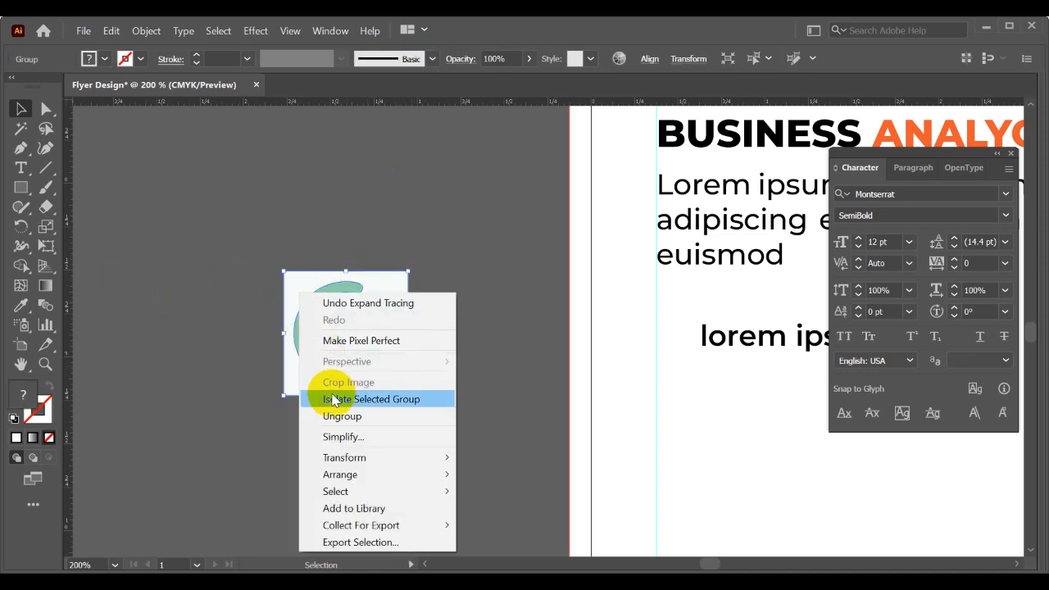
left_click(328, 415)
left_click(370, 354)
left_click(331, 363)
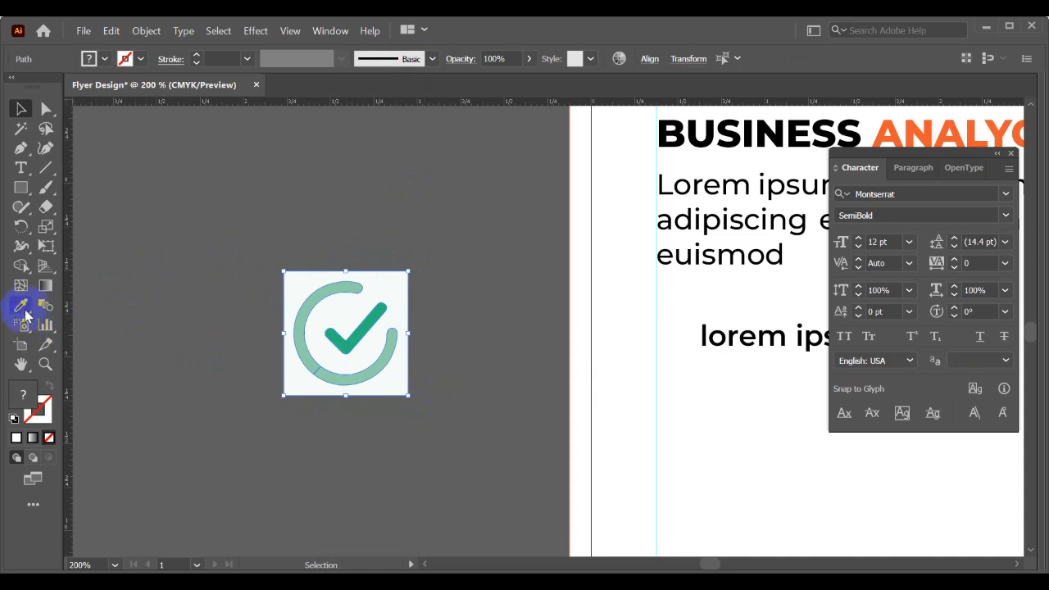
left_click(22, 267)
key("ctrl+a")
scroll(300, 307, "up", 1)
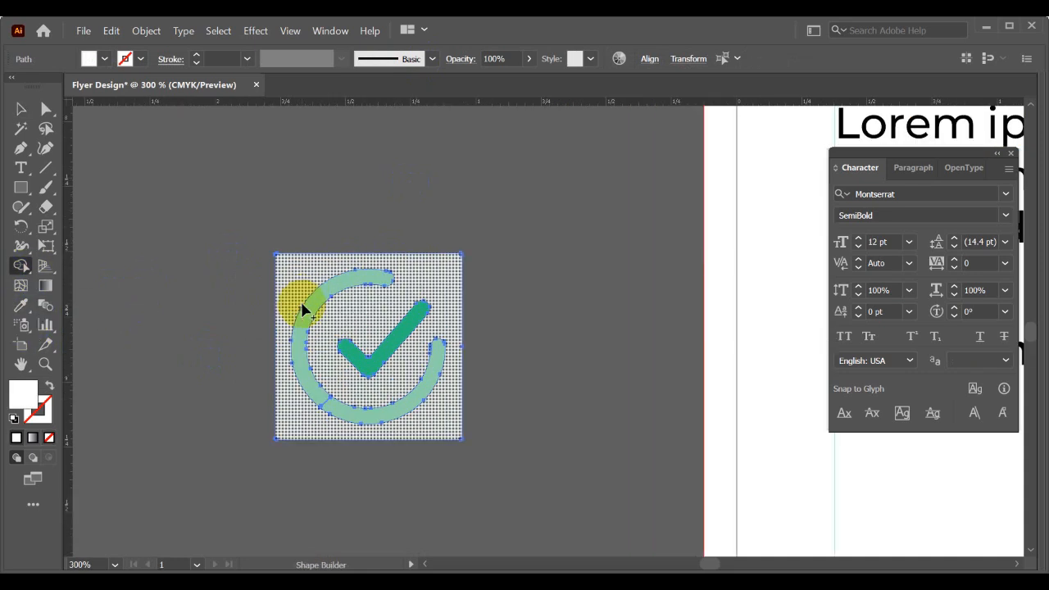
left_click(305, 287, "alt")
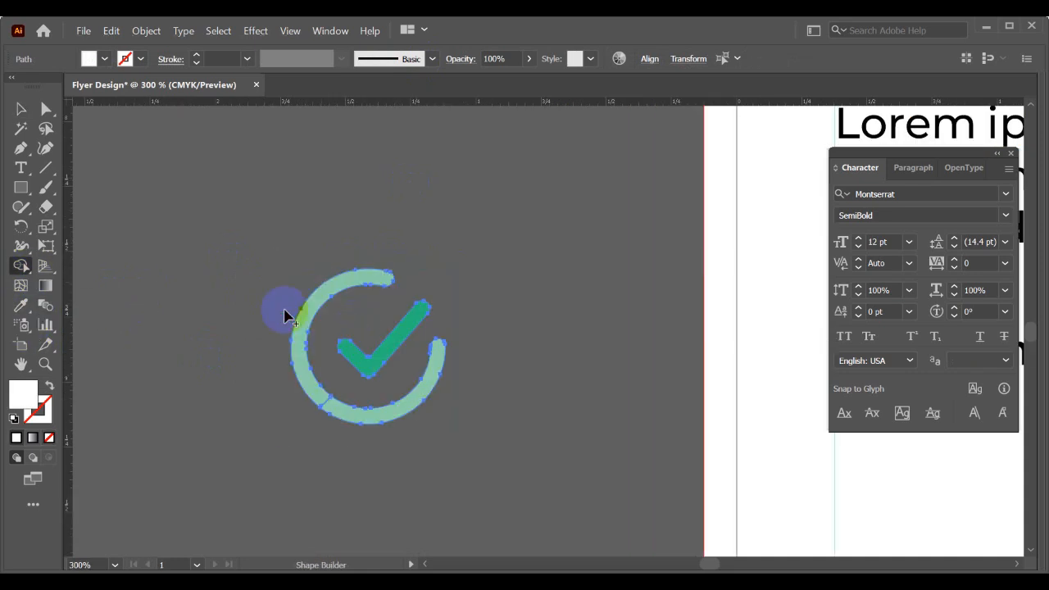
- Merge the two segments of the open circle around the tick into one shape with the Shape Builder
left_click(197, 262)
scroll(358, 347, "up", 1)
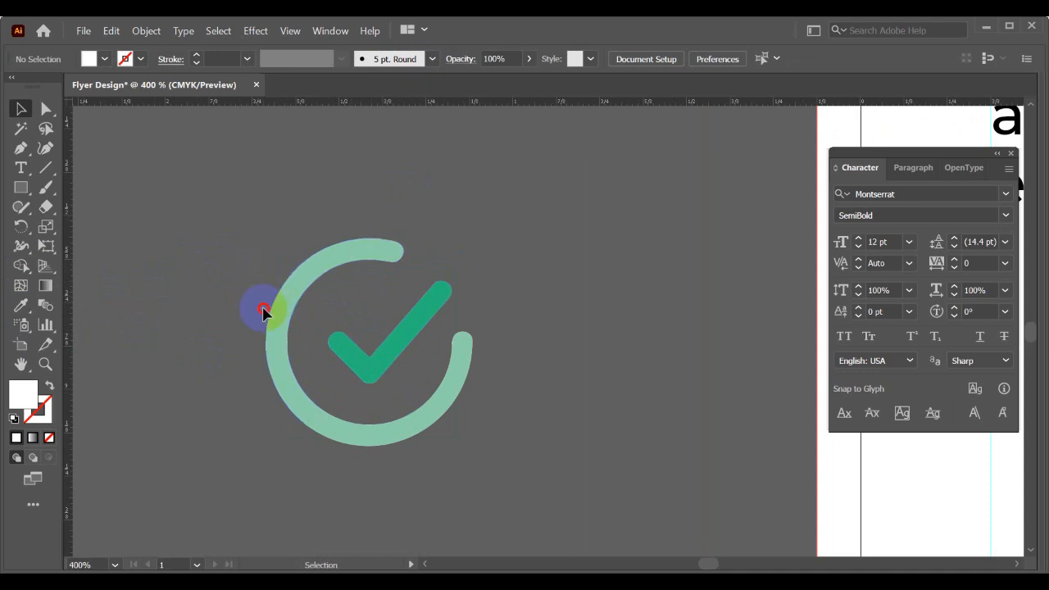
left_click(319, 447)
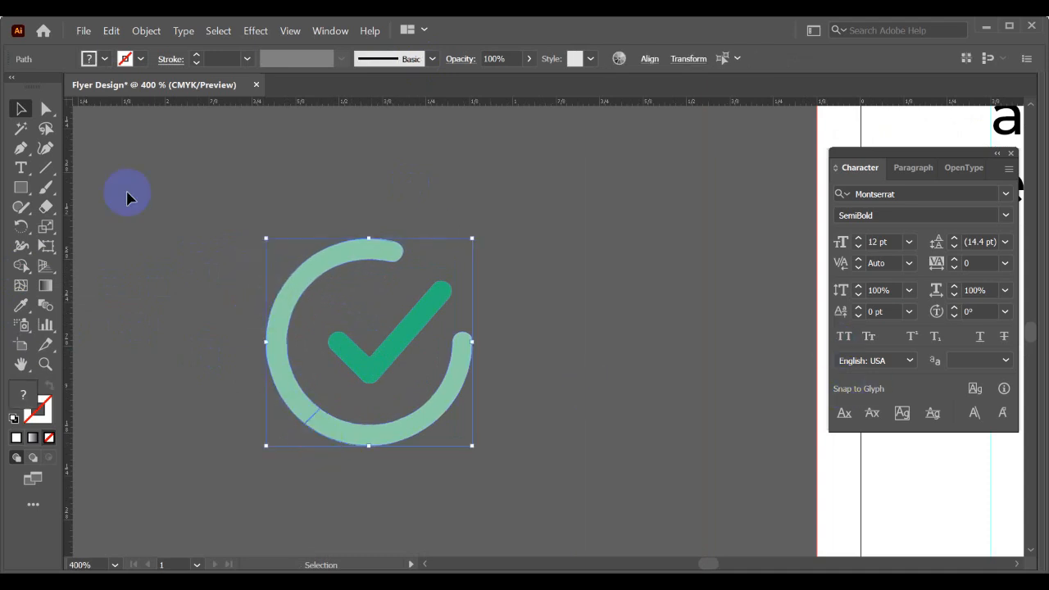
left_click(21, 266)
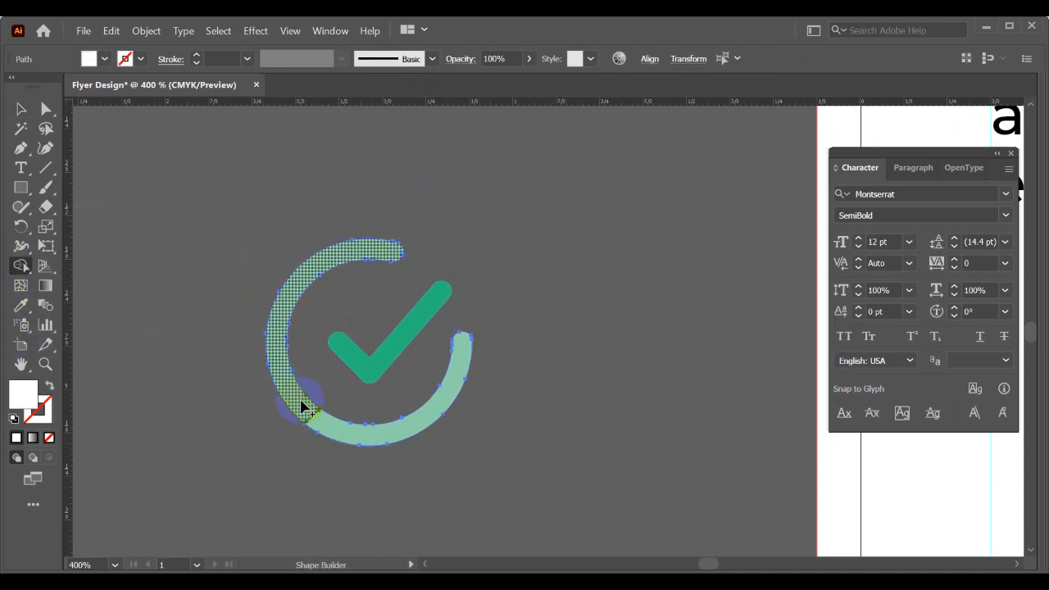
left_click_drag(300, 405, 322, 426)
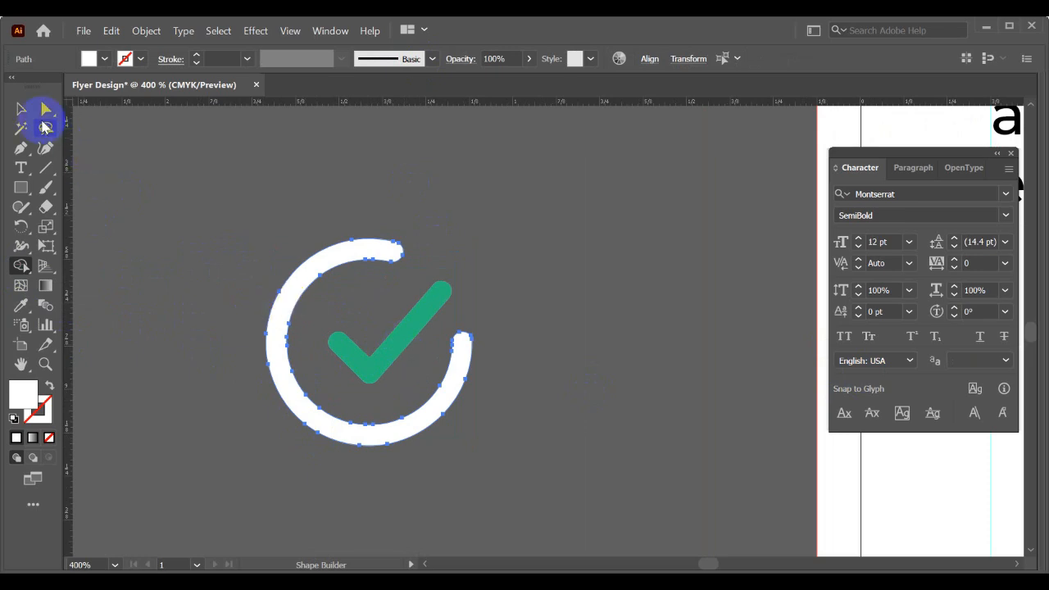
- Group the circle with the tick and fill the group with the orange sampled from the word GROW
left_click(23, 108)
left_click_drag(211, 243, 524, 434)
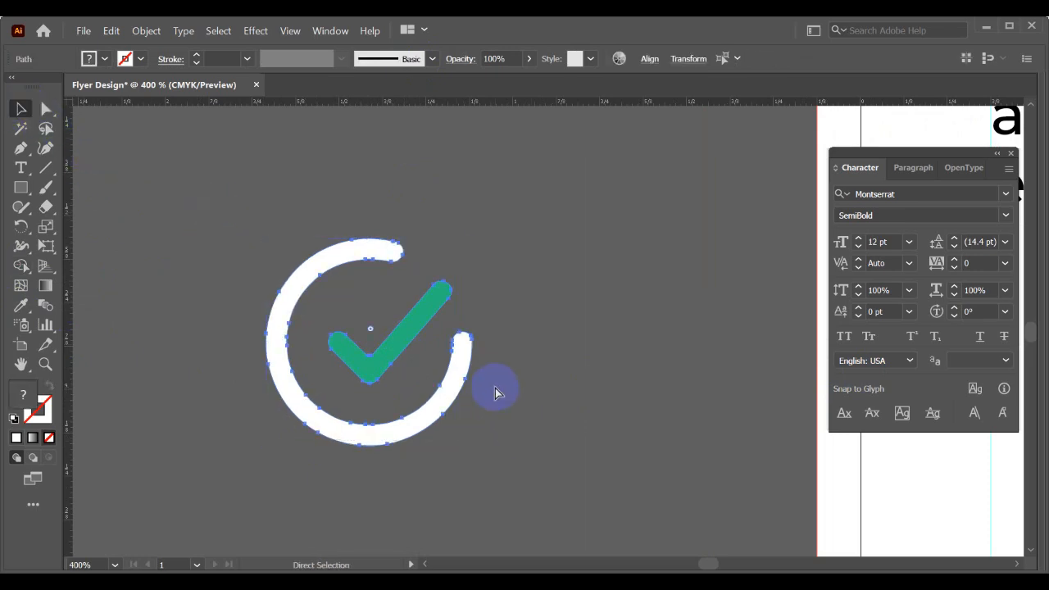
key("ctrl+g")
scroll(494, 392, "down", 5)
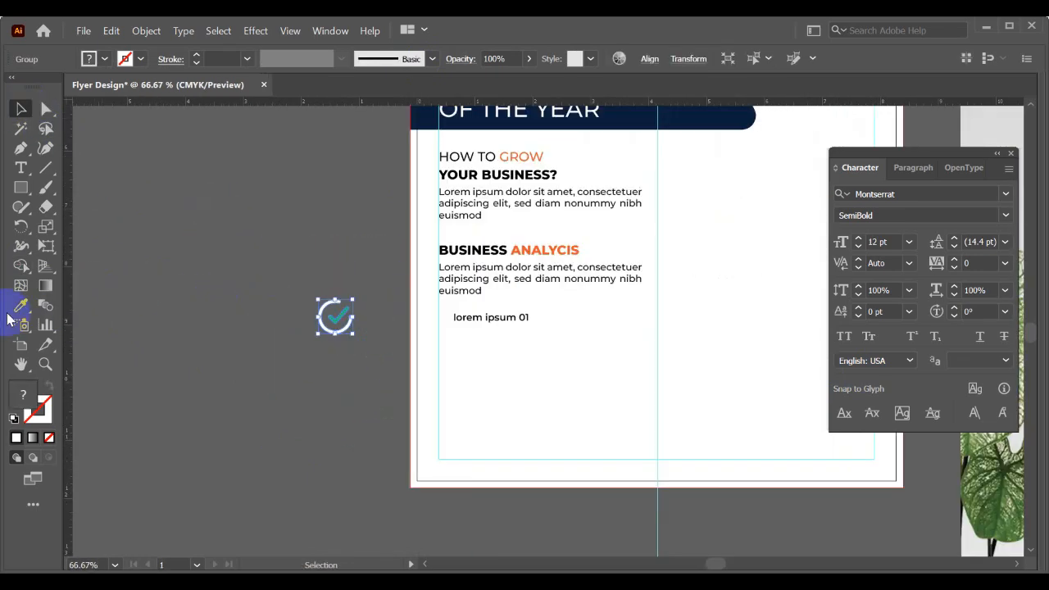
left_click(532, 151)
key("v")
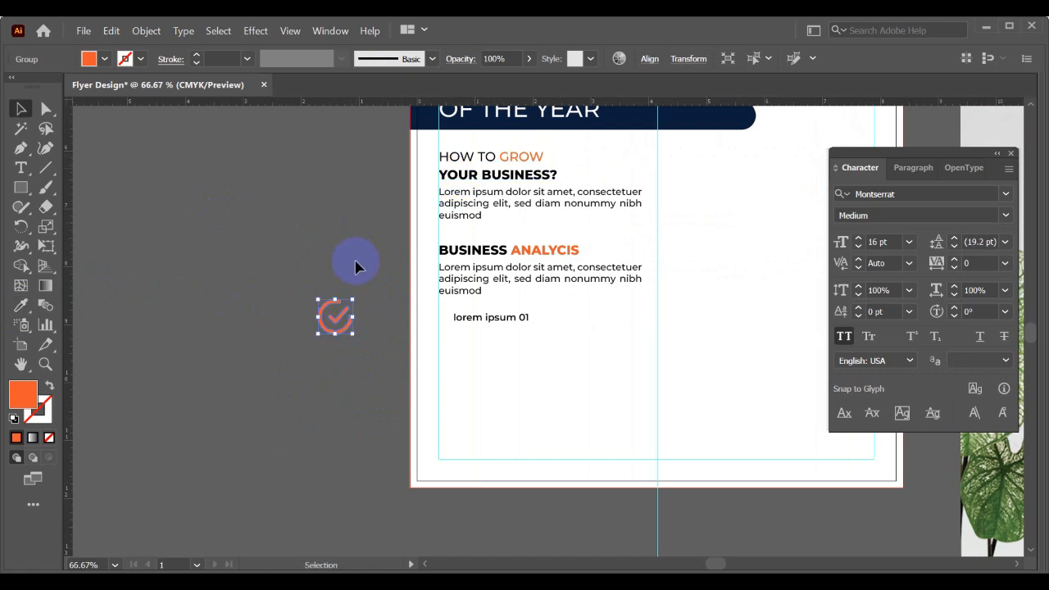
- Move the orange checkmark in front of the lorem ipsum 01 line and shrink it to fit before the text
scroll(354, 303, "up", 1)
left_click_drag(351, 304, 488, 334)
scroll(488, 335, "up", 4)
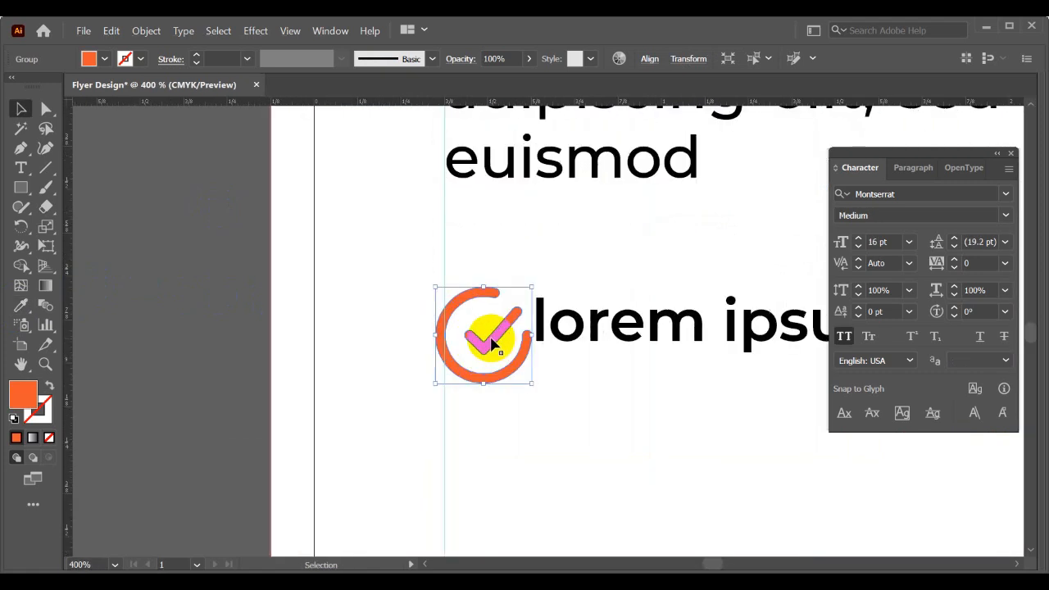
left_click_drag(533, 383, 388, 363)
left_click(397, 385)
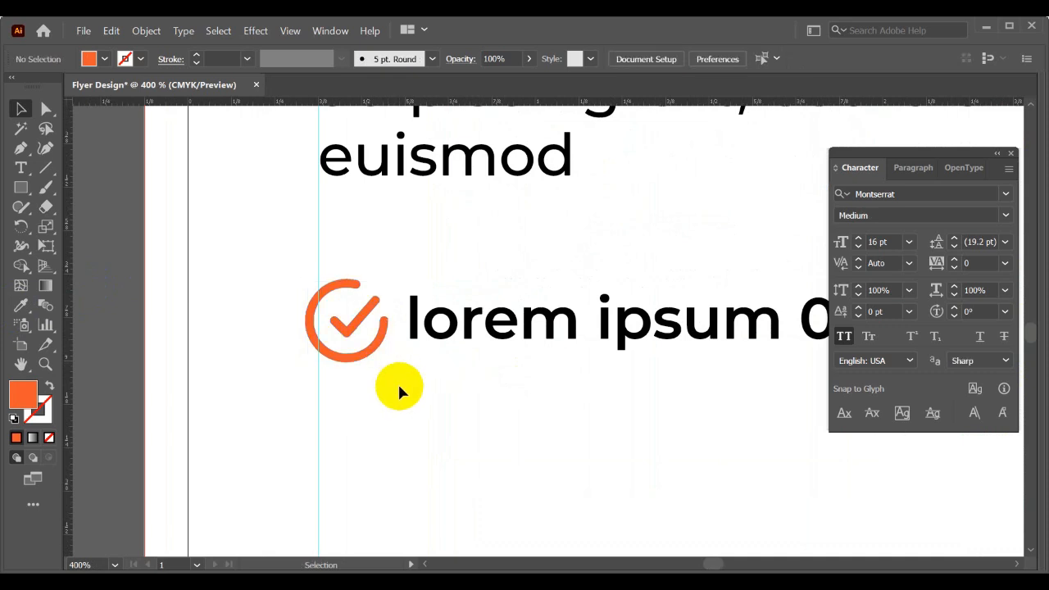
- Shrink the checkmark further and align its outer edge with the vertical margin guide in front of the text
left_click_drag(428, 393, 361, 385)
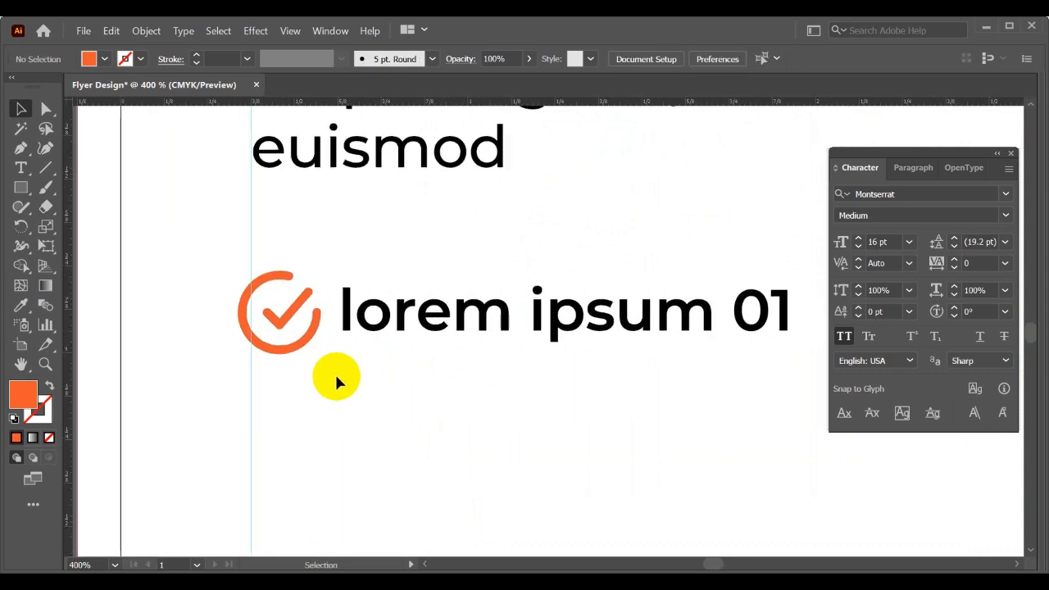
left_click_drag(459, 398, 356, 347)
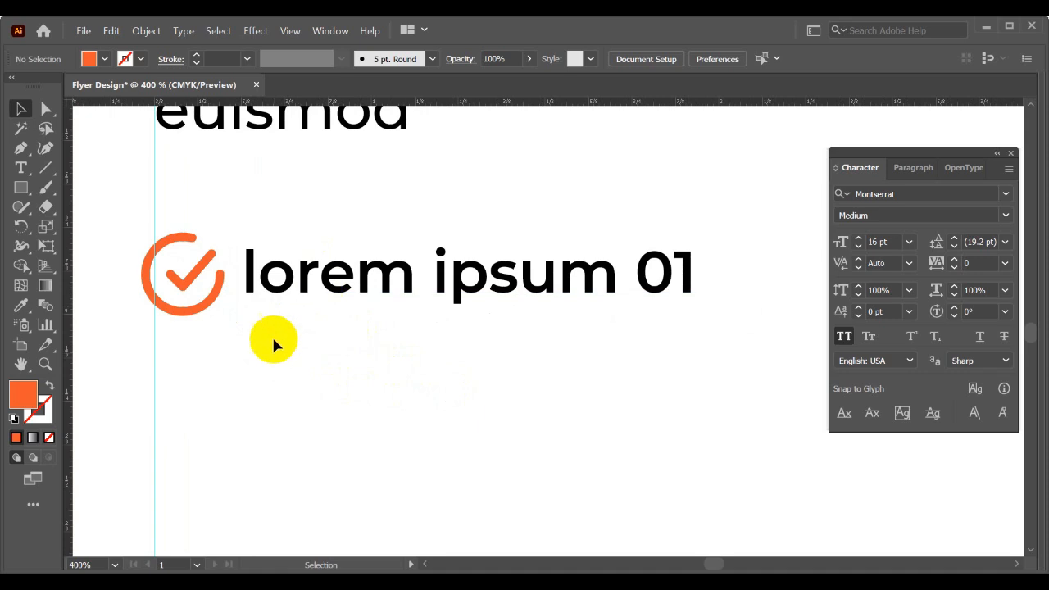
key("space")
left_click_drag(234, 345, 362, 366)
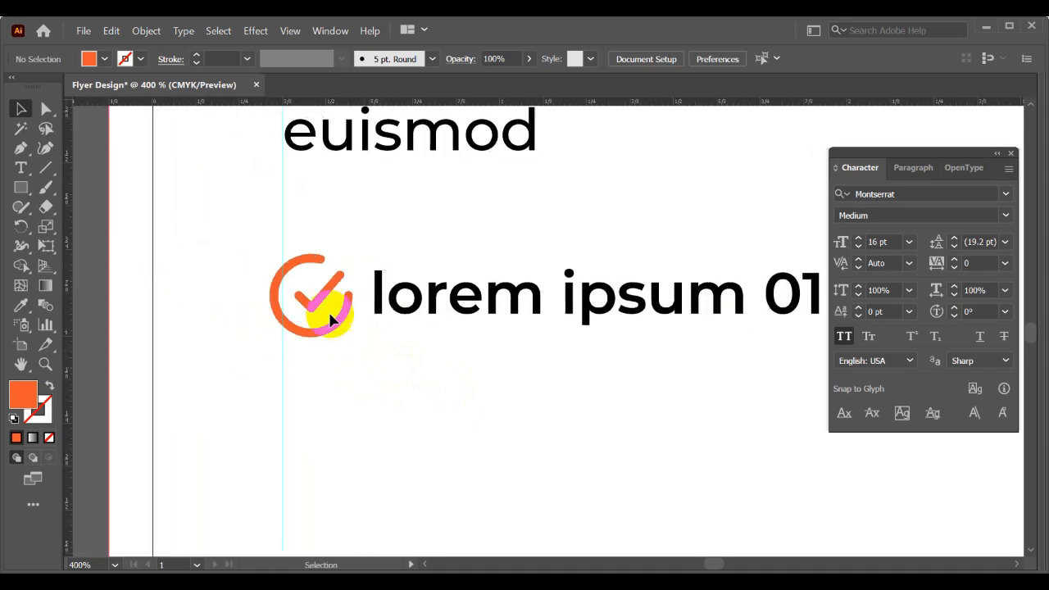
left_click(346, 326)
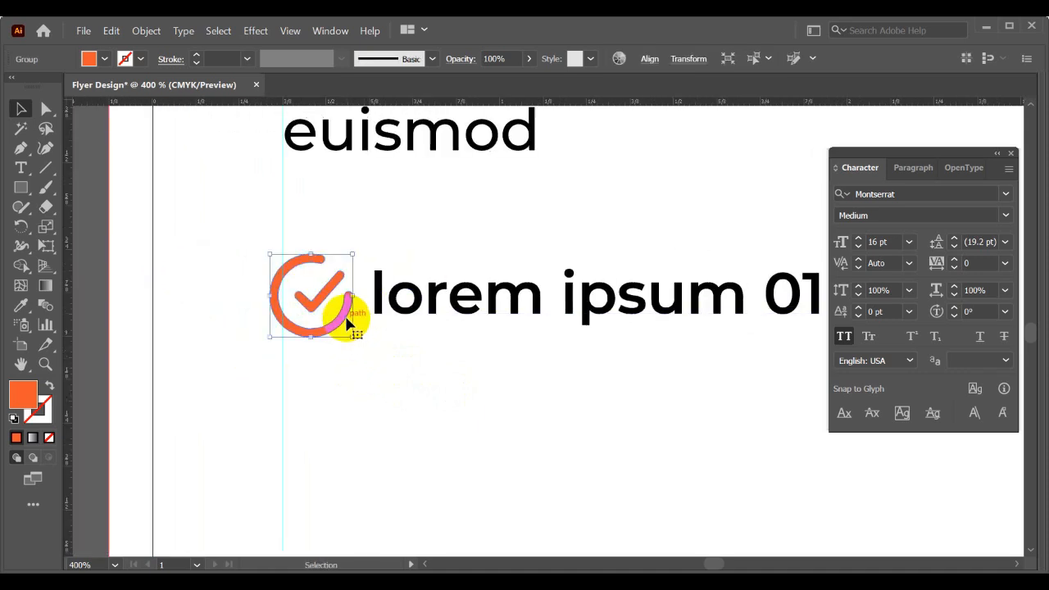
left_click(414, 308)
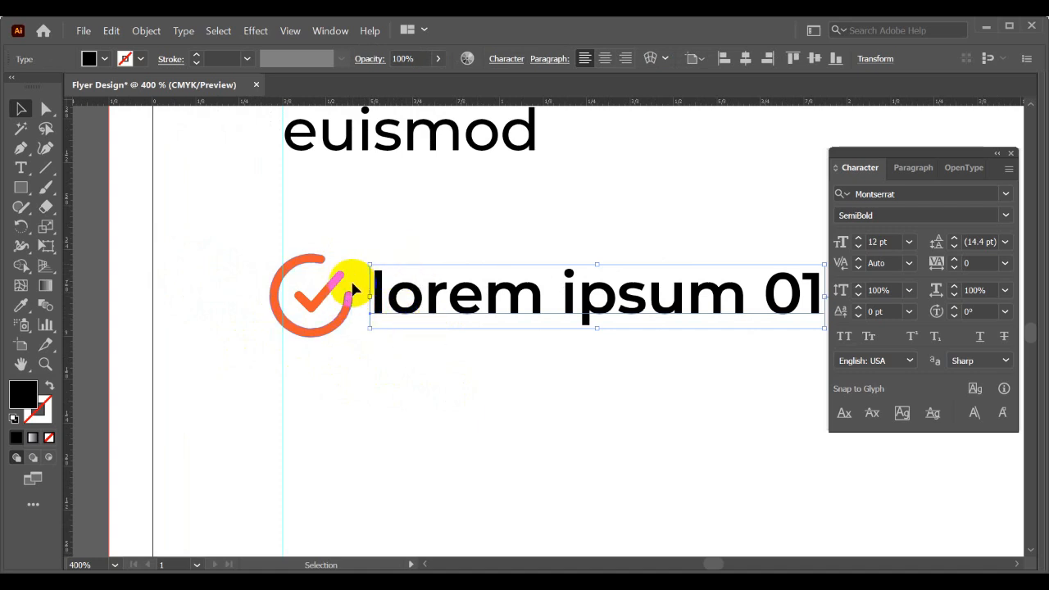
left_click(341, 328)
mouse_move(345, 326)
left_mouse_down()
mouse_move(345, 338)
mouse_move(344, 326)
left_mouse_up()
scroll(339, 298, "up", 2)
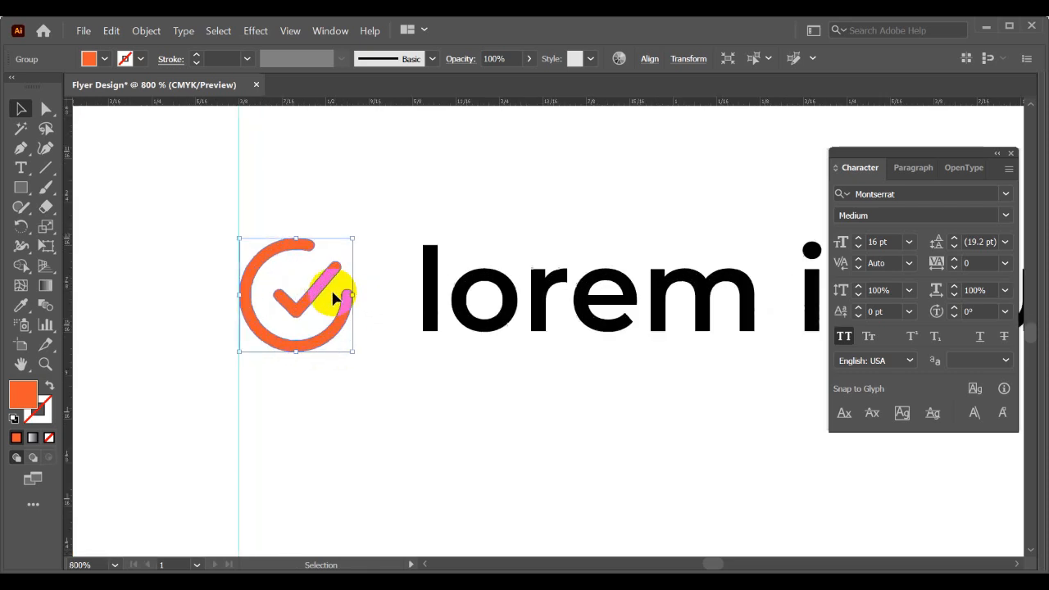
- Scale the checkmark down to the letter height of lorem ipsum 01 and put it back against the margin guide
left_click_drag(319, 293, 458, 300)
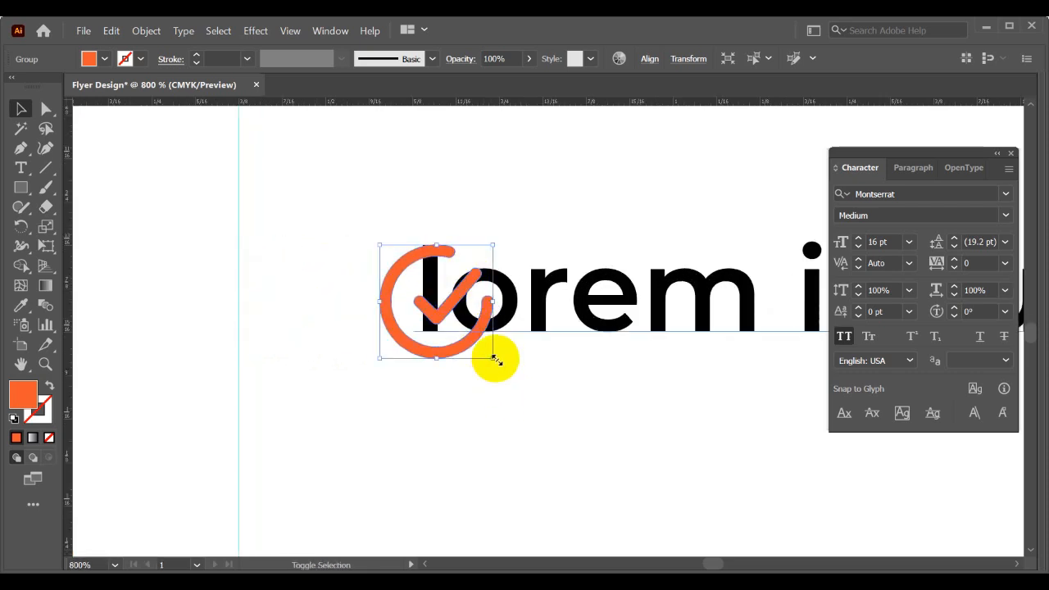
left_click_drag(491, 358, 482, 329)
scroll(445, 339, "up", 2)
scroll(403, 234, "down", 2)
left_click_drag(405, 276, 254, 269)
left_click(373, 323)
- Move the lorem ipsum 01 text slightly closer to the checkmark bullet
scroll(375, 322, "down", 2)
left_click_drag(438, 348, 266, 340)
left_click_drag(377, 287, 356, 286)
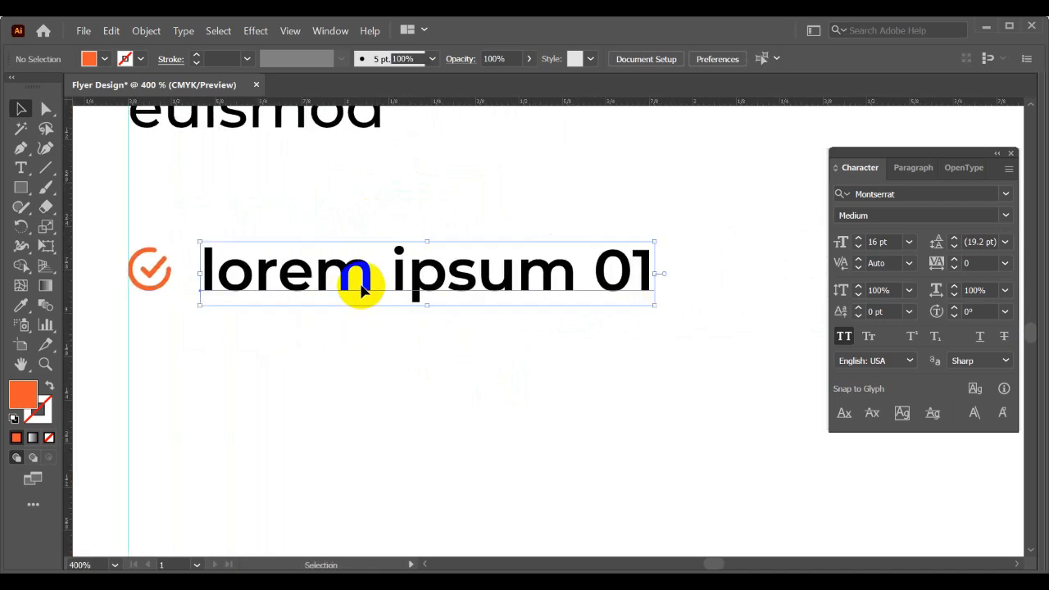
- Duplicate the checkmark with its lorem ipsum 01 line into a list of two columns and three evenly spaced rows
scroll(403, 335, "down", 2)
left_click_drag(155, 267, 384, 315)
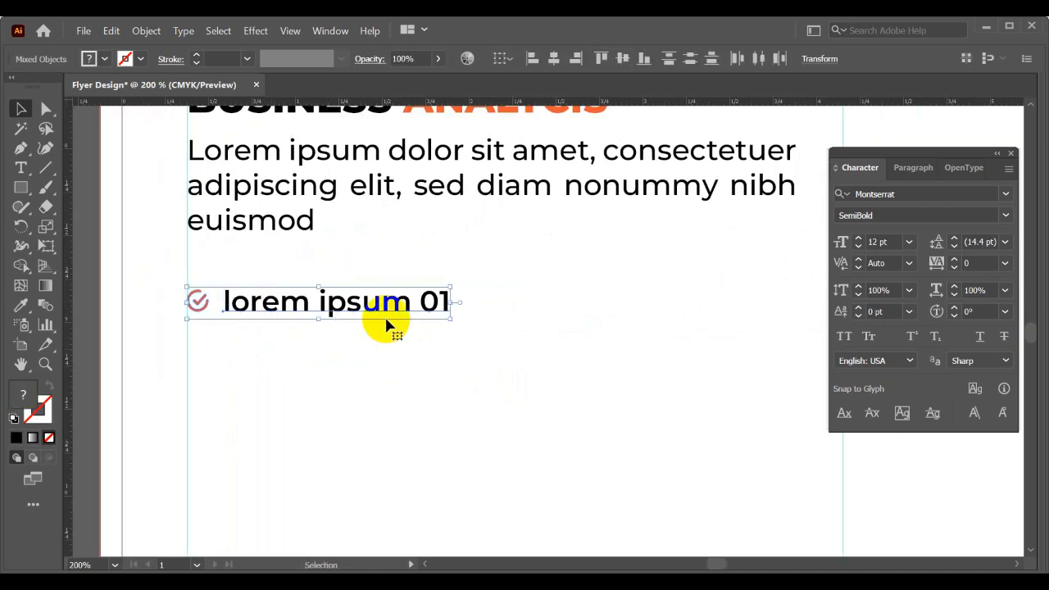
scroll(385, 314, "down", 2)
left_click_drag(468, 339, 377, 351)
left_click_drag(277, 322, 449, 345)
key("ctrl+d")
left_click(441, 421)
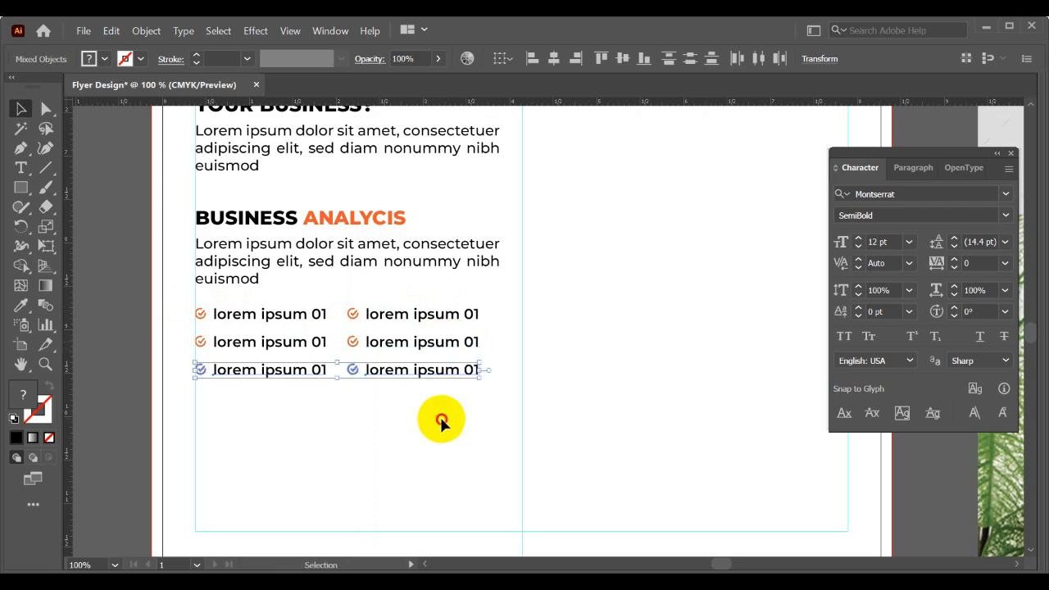
scroll(445, 419, "down", 1)
left_click_drag(477, 418, 371, 422)
scroll(244, 369, "up", 2)
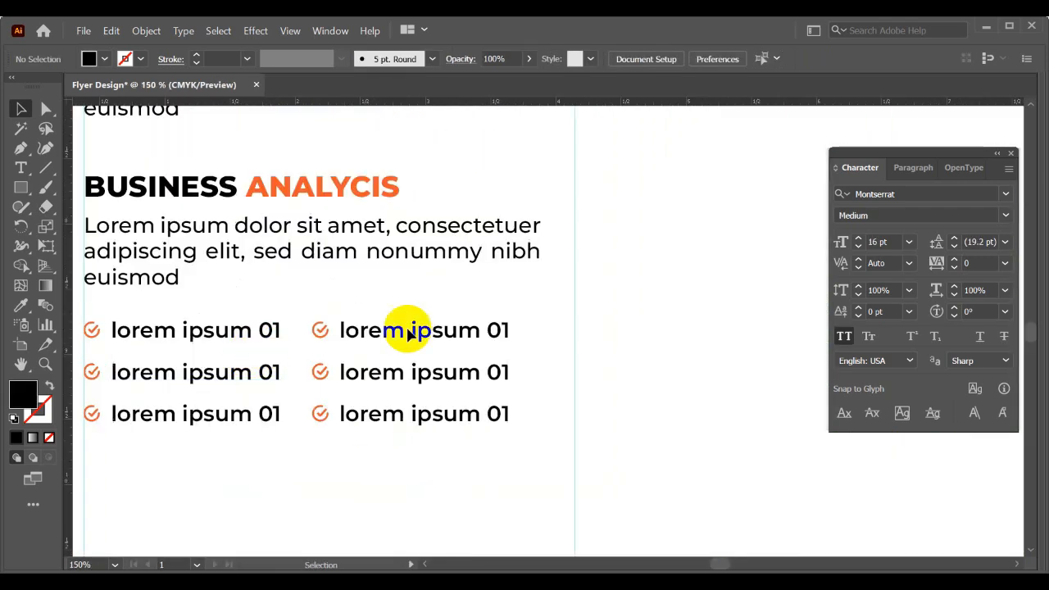
- Renumber the duplicated lorem ipsum lines in the first two list rows as 02, 03 and 04
key("t")
double_click(502, 329)
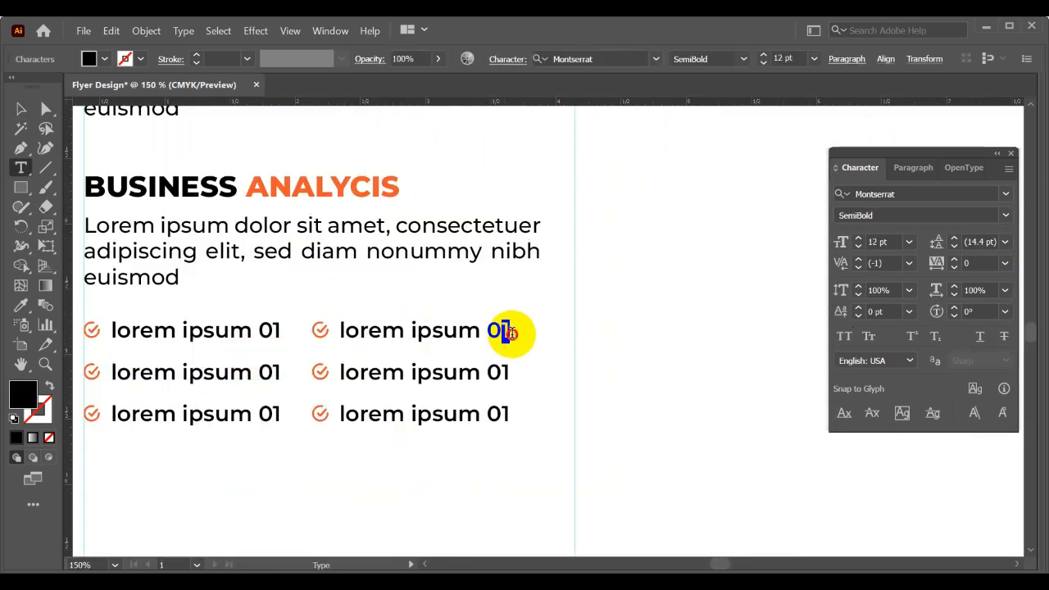
type("02")
double_click(269, 367)
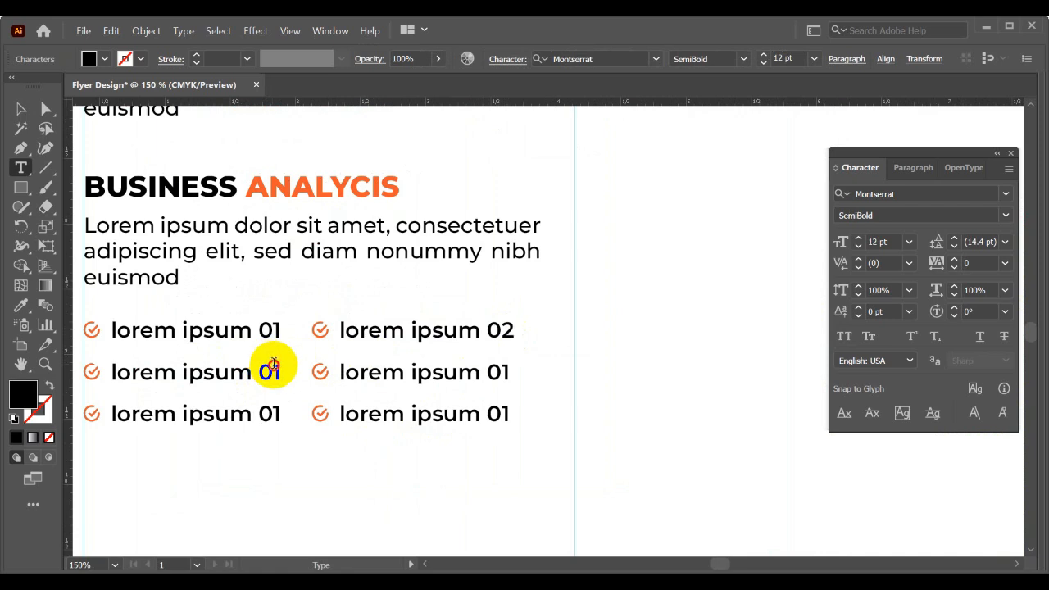
type("03")
double_click(498, 370)
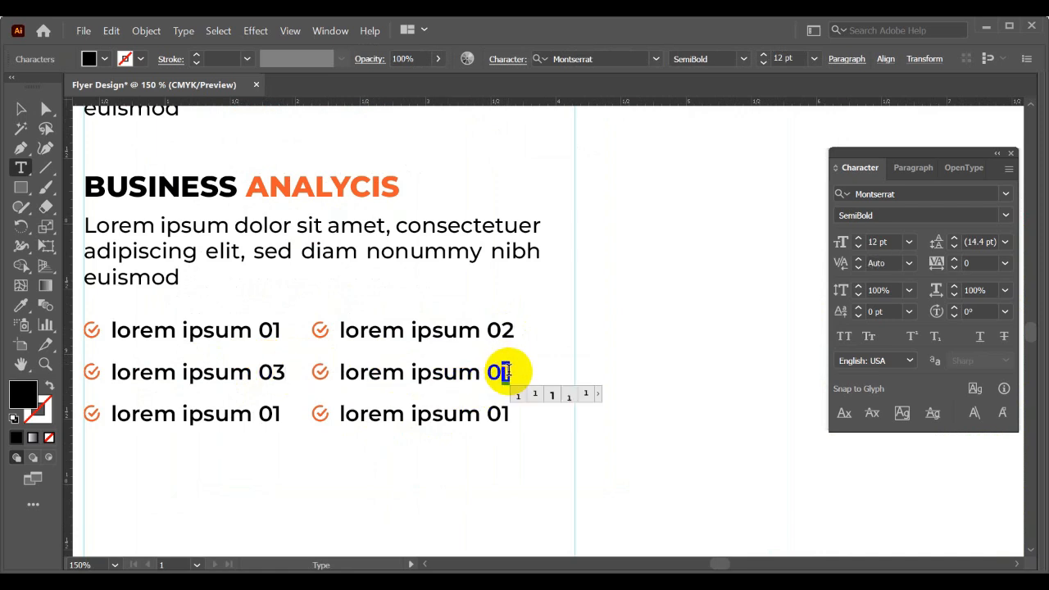
type("04")
- Renumber the two lorem ipsum lines in the last list row as 05 and 06
double_click(277, 409)
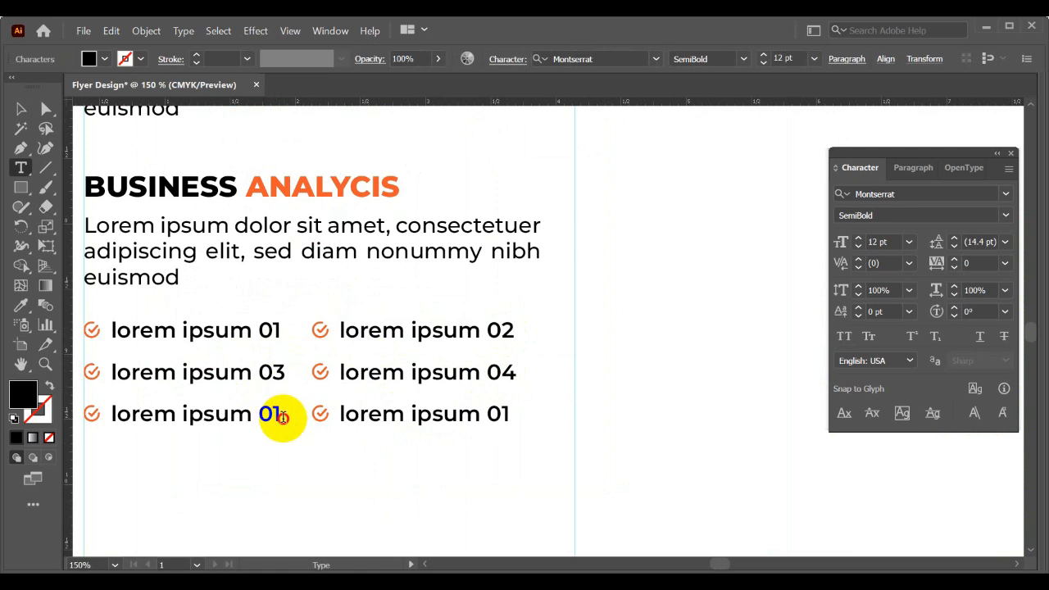
type("05")
double_click(497, 410)
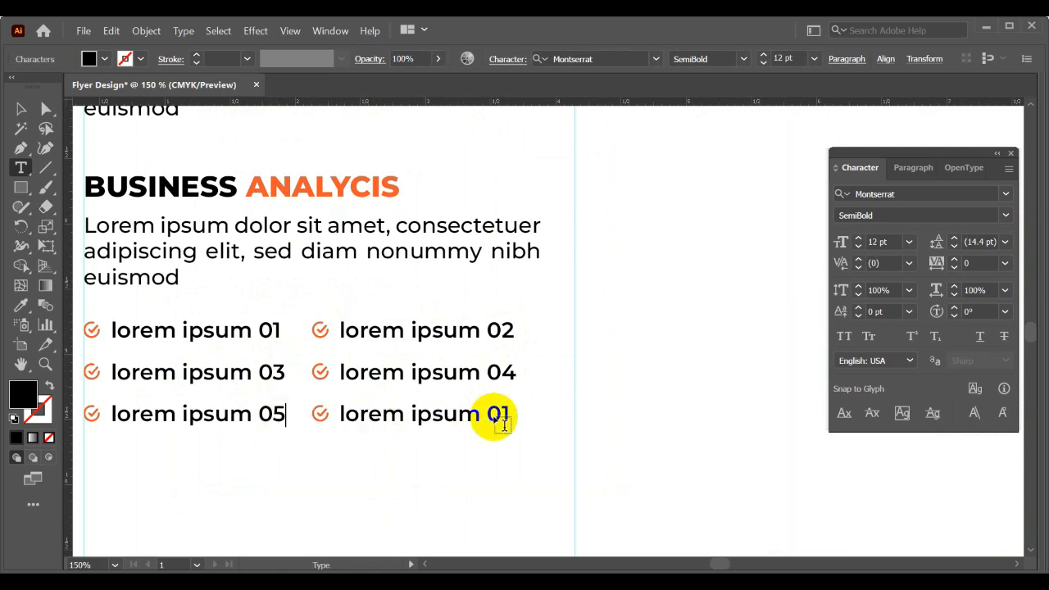
left_click_drag(500, 405, 525, 426)
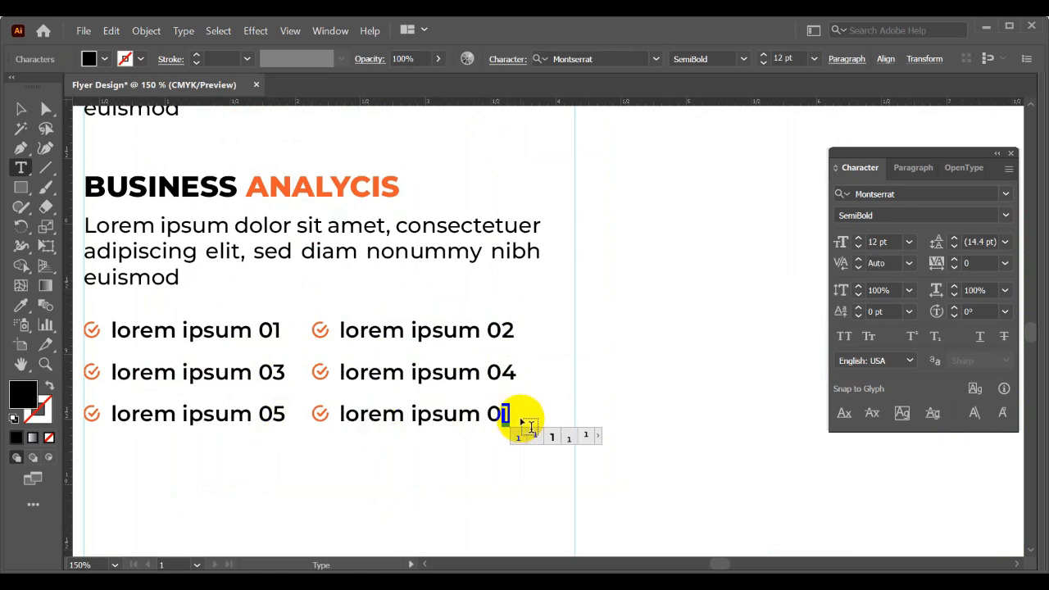
type("6")
left_click(20, 108)
key("ctrl+minus")
key("ctrl+minus")
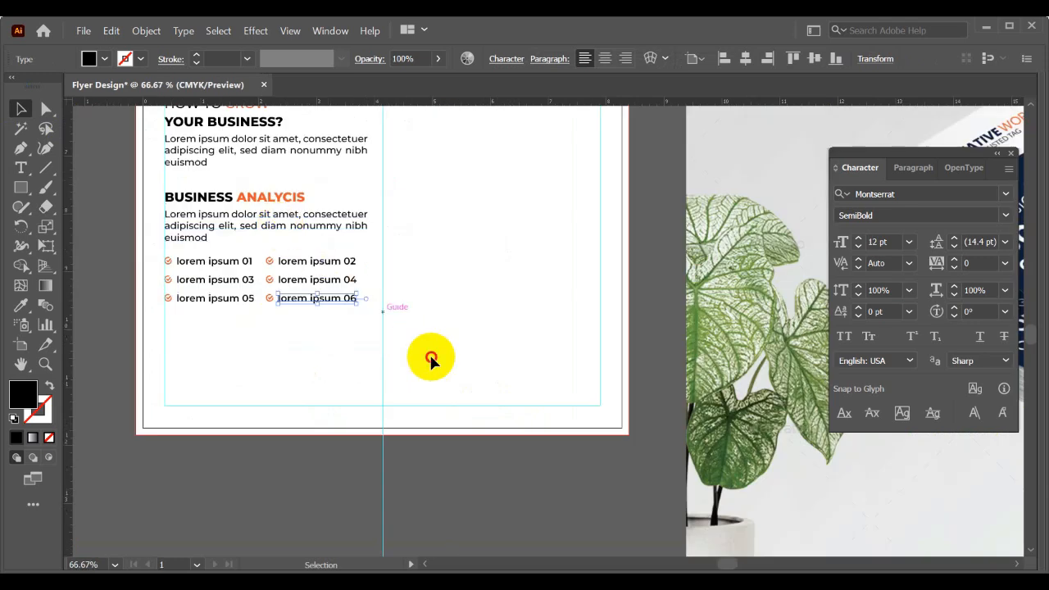
left_click(431, 359)
- Examine the honorable speakers section of the mockup and compare it with the empty area beside the flyer's body text
left_click_drag(566, 313, 274, 262)
left_click_drag(516, 276, 385, 319)
scroll(644, 276, "down", 2, "alt")
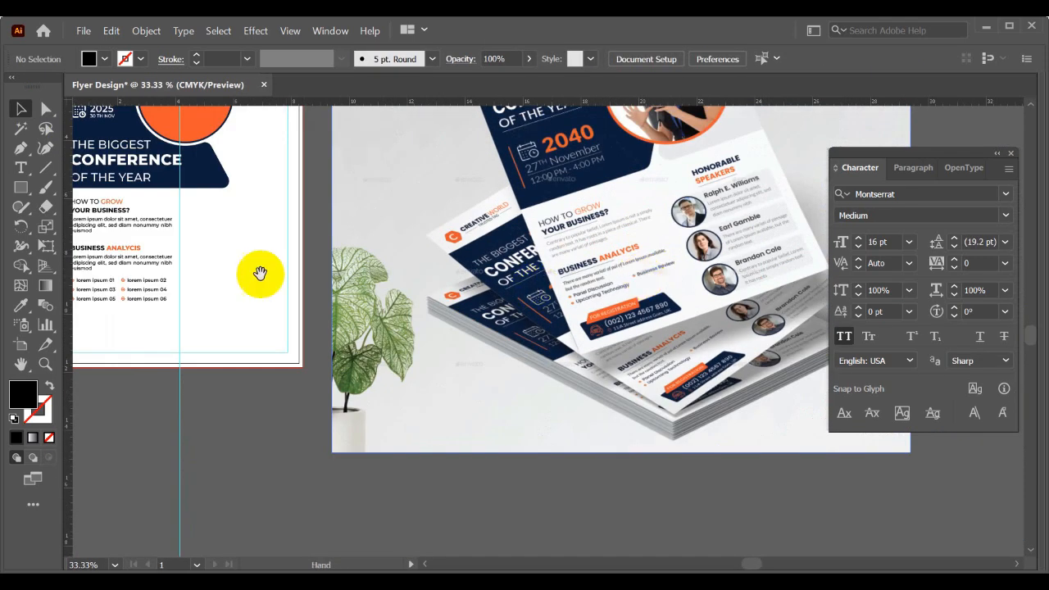
left_click_drag(260, 273, 235, 290)
left_click_drag(513, 328, 454, 332)
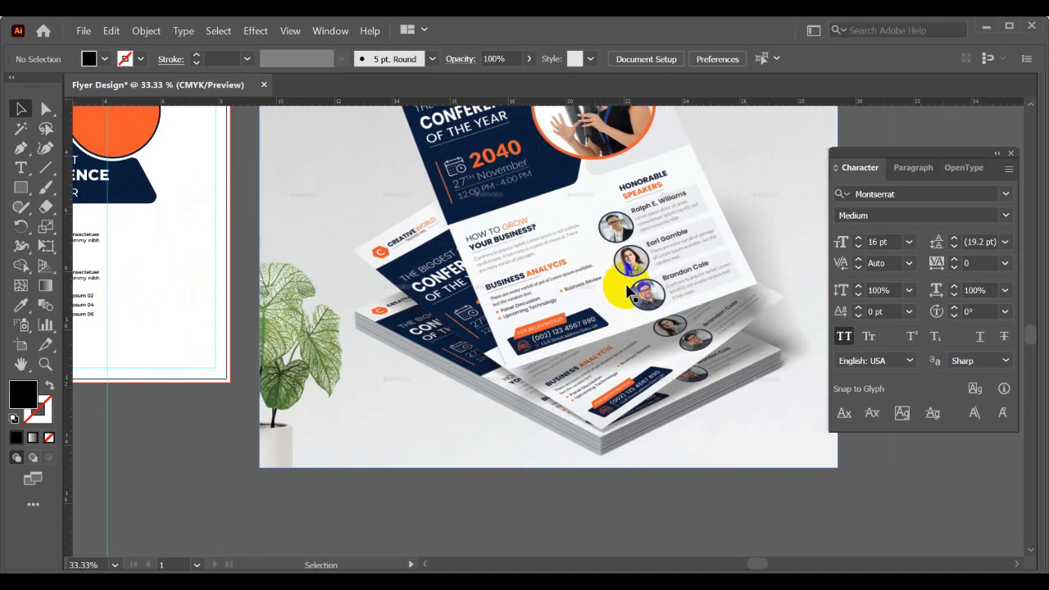
scroll(636, 246, "up", 1, "alt")
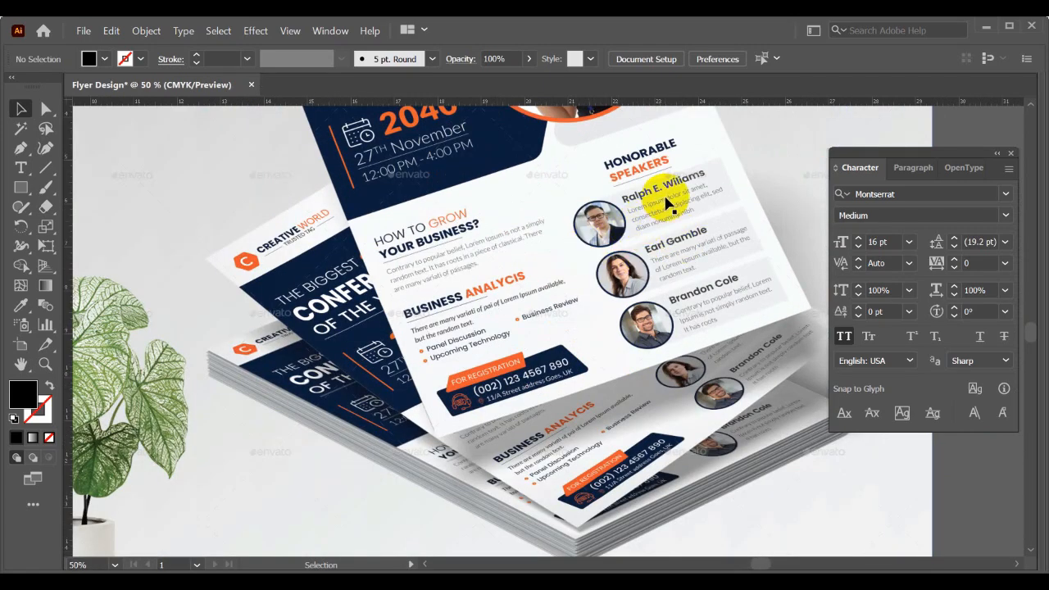
scroll(668, 201, "up", 1, "alt")
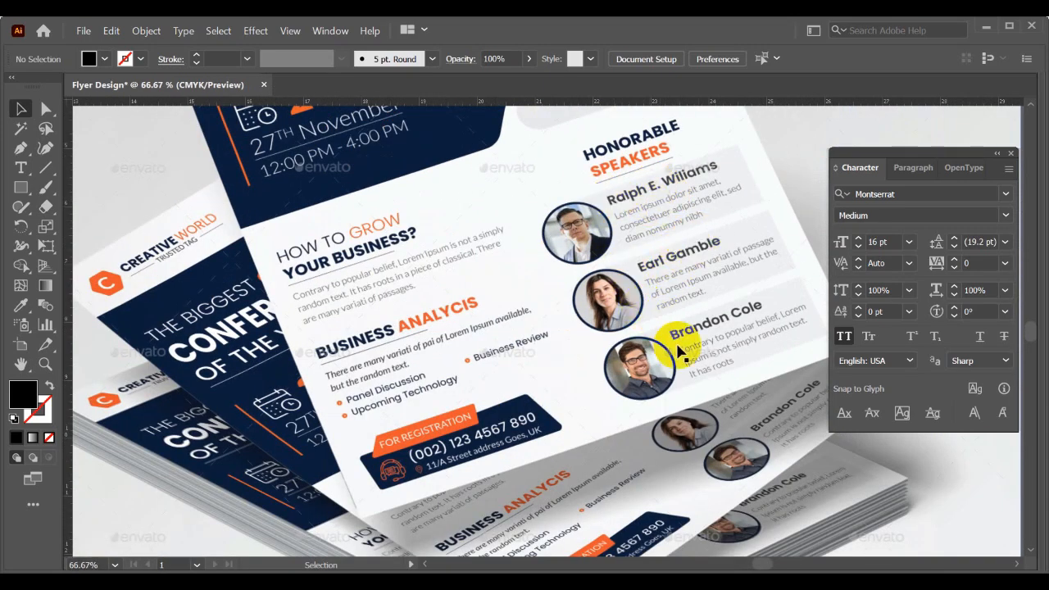
scroll(678, 350, "down", 1, "alt")
left_click_drag(486, 331, 734, 355)
left_click_drag(344, 335, 593, 345)
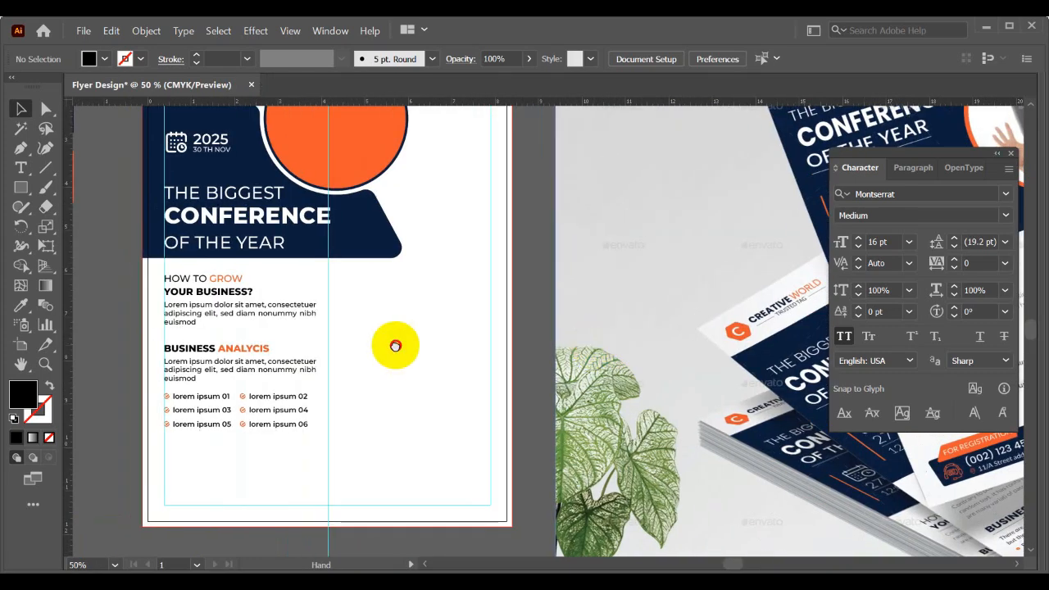
left_click_drag(395, 346, 440, 358)
scroll(417, 307, "up", 1, "alt")
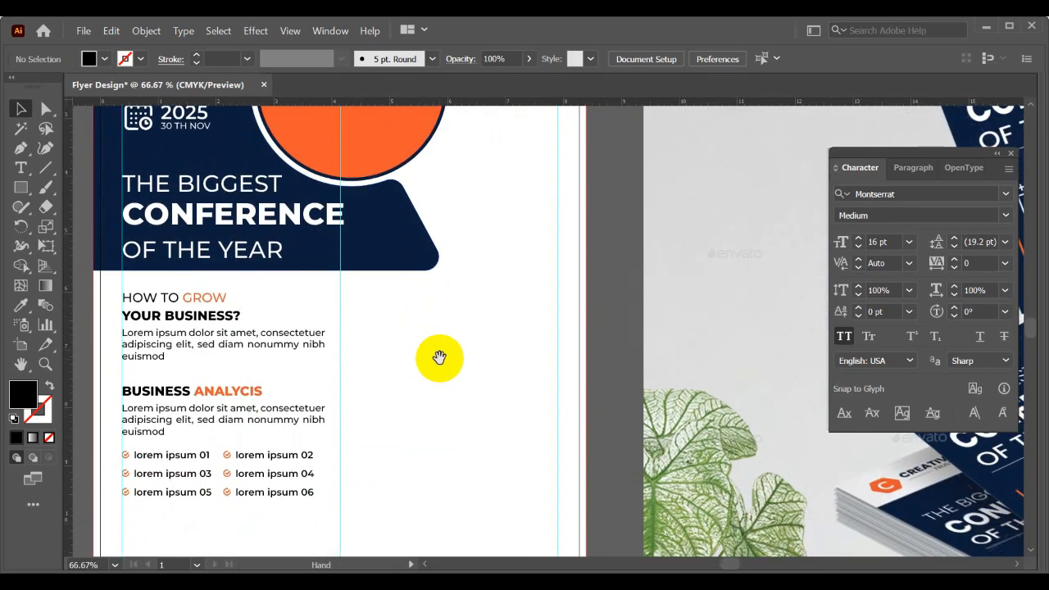
left_click_drag(431, 314, 405, 354)
scroll(409, 342, "down", 2, "alt")
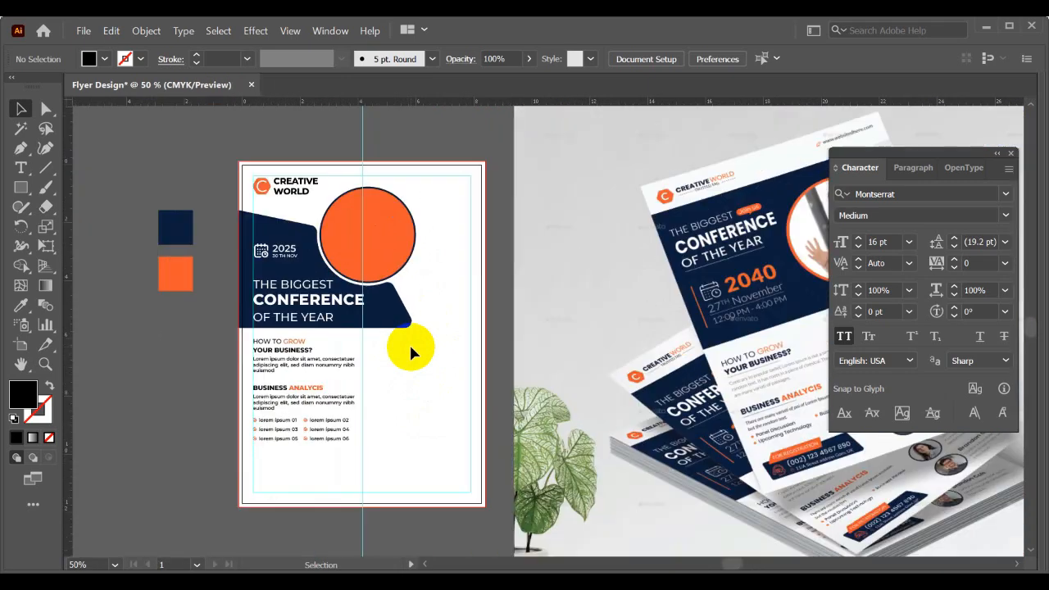
mouse_move(409, 343)
left_mouse_down()
mouse_move(254, 326)
mouse_move(410, 339)
left_mouse_up()
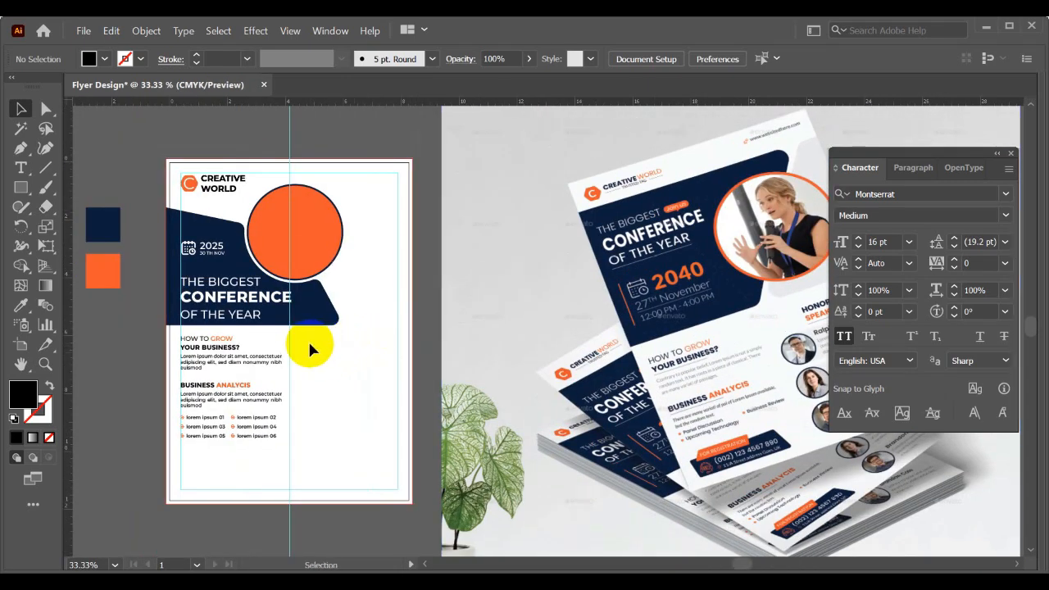
scroll(310, 342, "up", 2, "alt")
left_click_drag(314, 343, 430, 329)
scroll(419, 312, "up", 1, "alt")
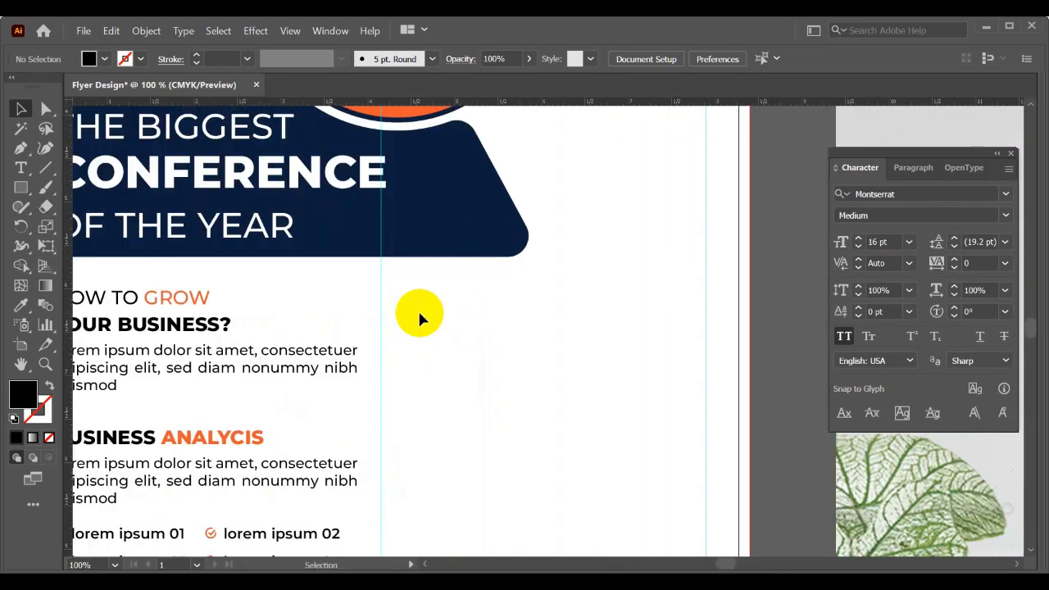
left_click_drag(601, 332, 446, 302)
scroll(446, 302, "down", 3, "alt")
left_click_drag(628, 289, 436, 298)
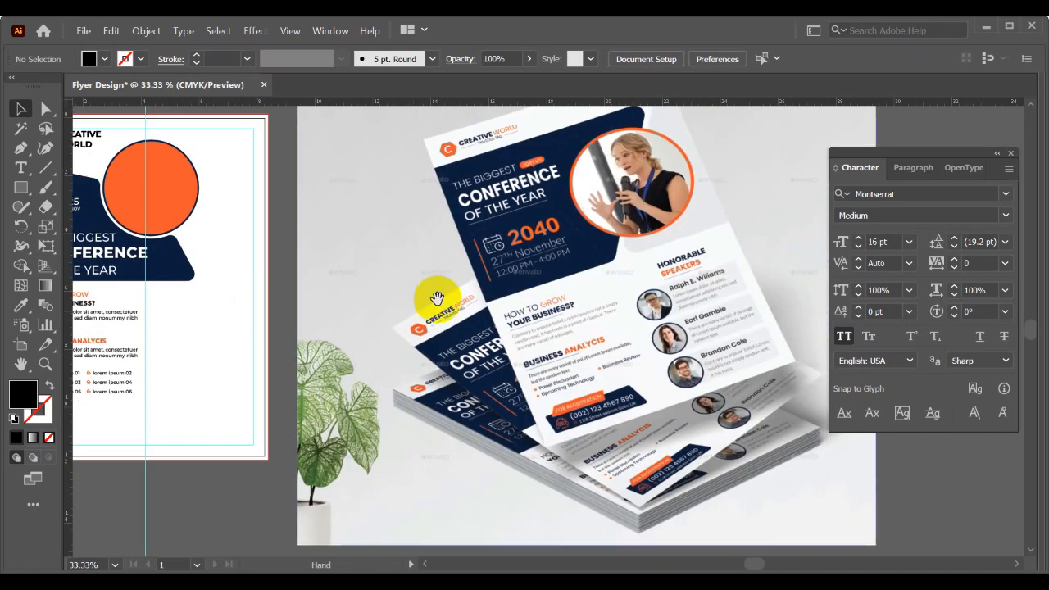
left_click_drag(278, 314, 488, 320)
scroll(368, 322, "up", 2, "alt")
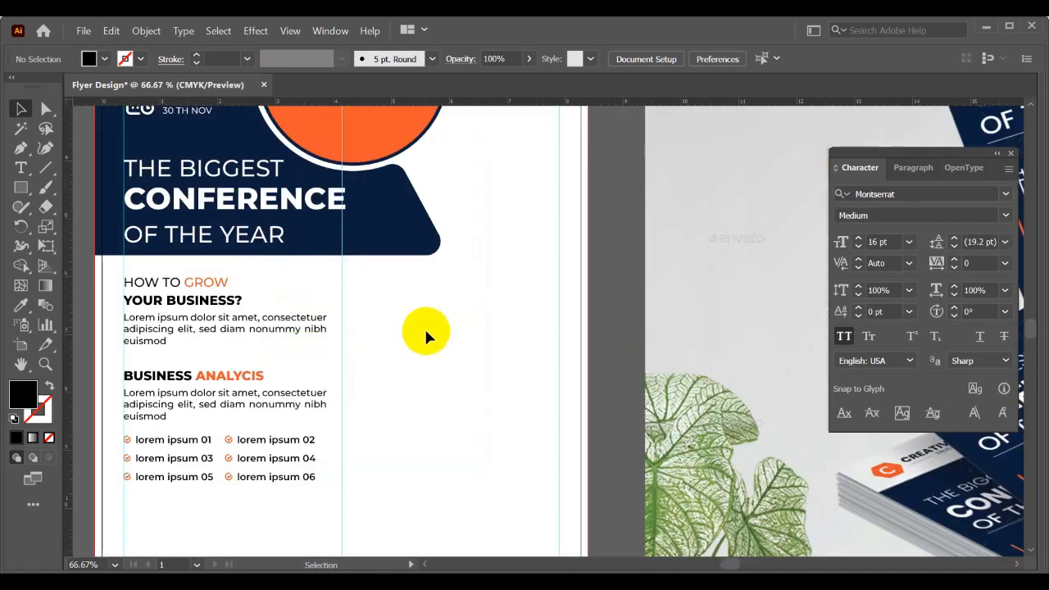
left_click_drag(401, 325, 425, 327)
left_click_drag(357, 322, 362, 335)
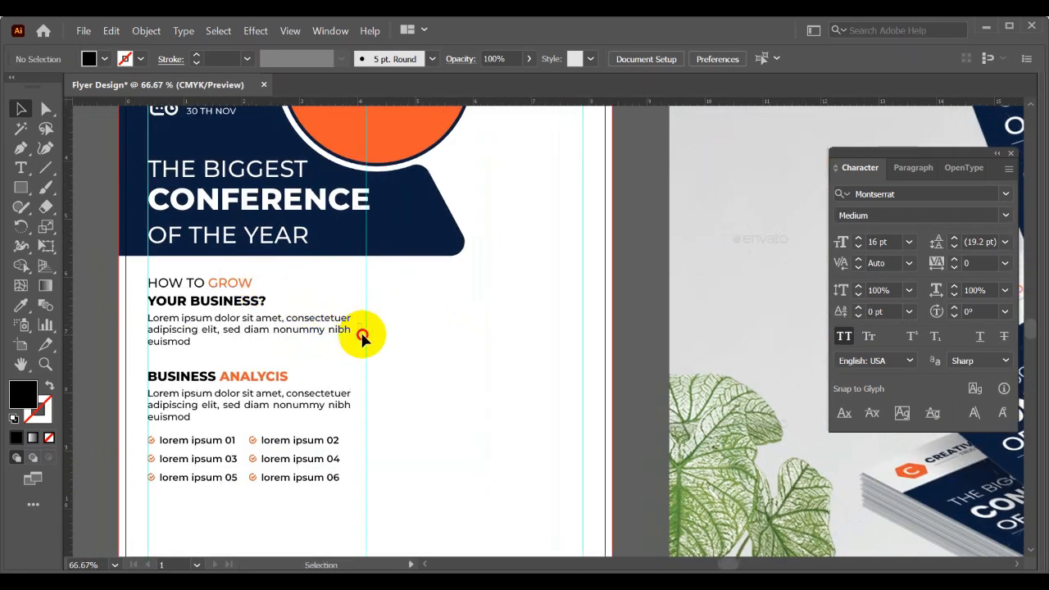
- Draw a black circle below the navy panel and place its left edge against the vertical centre guide
left_click_drag(21, 187, 91, 230)
scroll(366, 291, "up", 1, "alt")
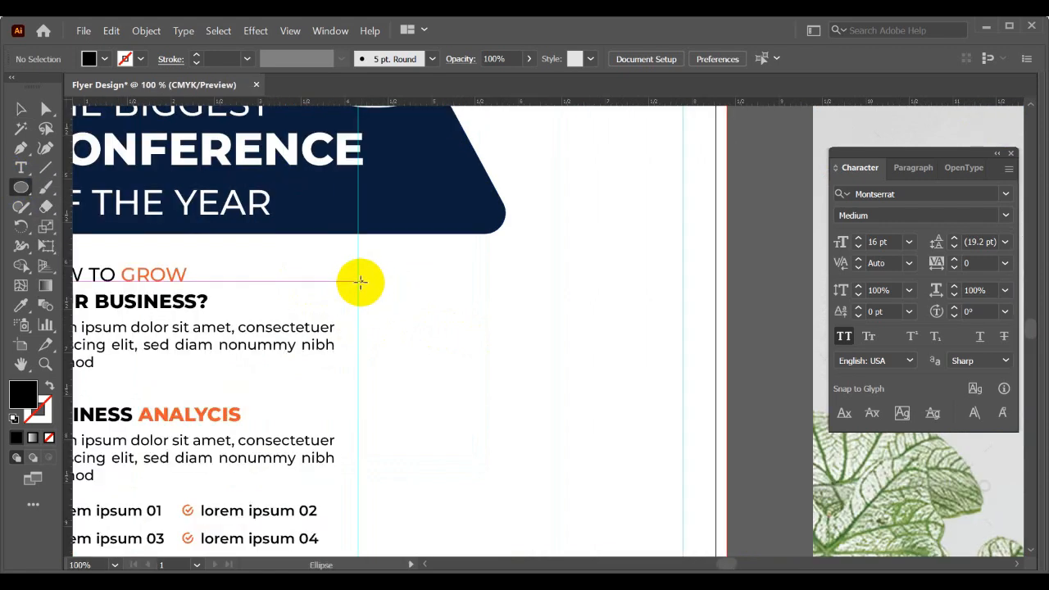
left_click_drag(385, 278, 456, 352)
left_click(21, 108)
left_click_drag(413, 302, 421, 301)
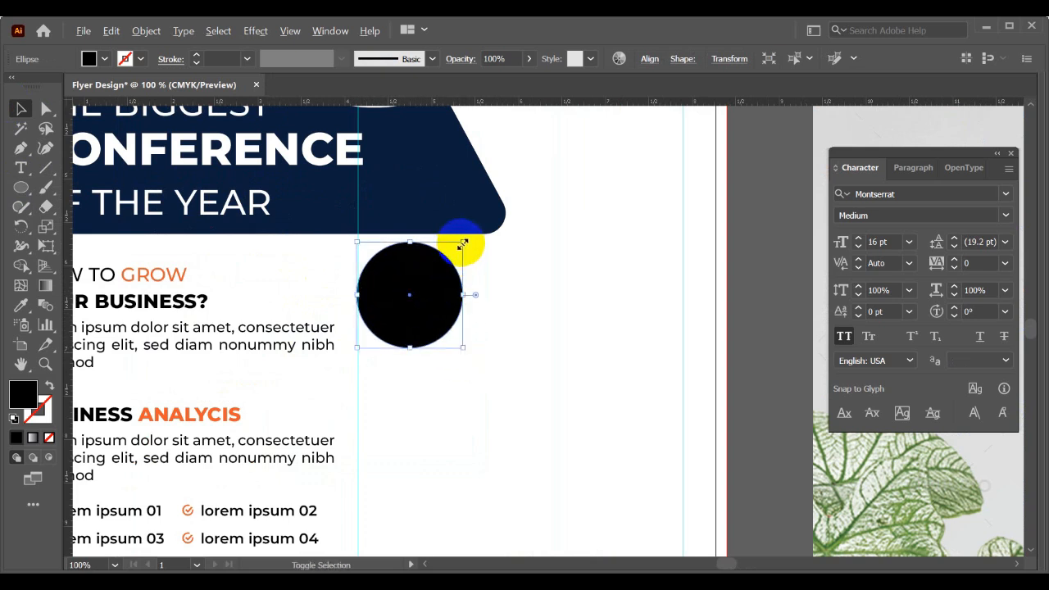
- Add a slightly smaller concentric copy inside the black circle and fill it with the orange of the ANALYCIS heading
left_click_drag(463, 244, 458, 248, "alt+shift")
left_click(21, 307)
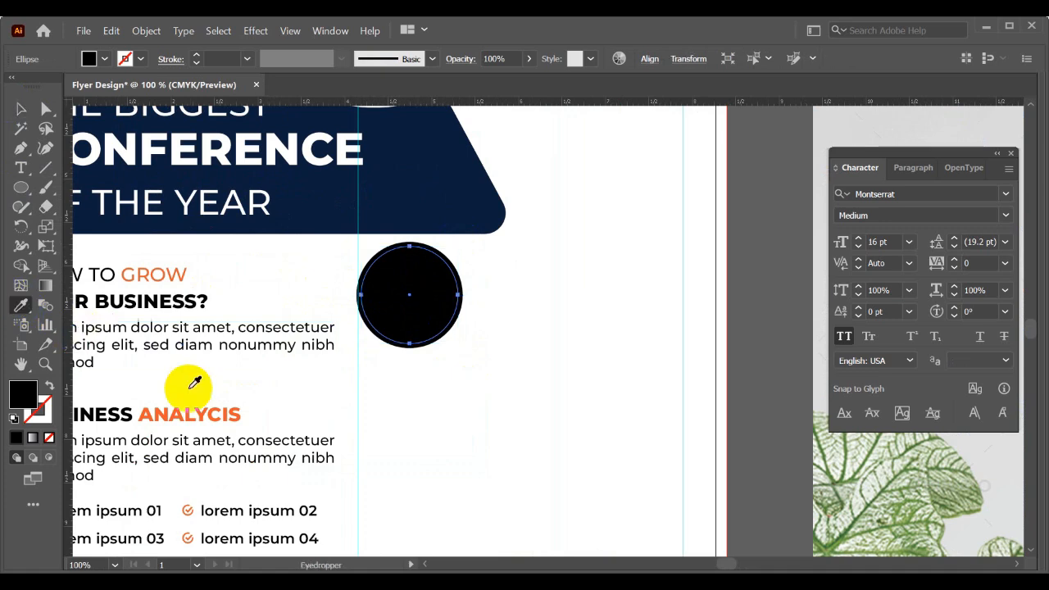
left_click(195, 403)
key("v")
left_click(450, 375)
- Cut the black circle down to its left half by deleting its right anchor point, keeping the orange circle hidden meanwhile
key("ctrl+plus")
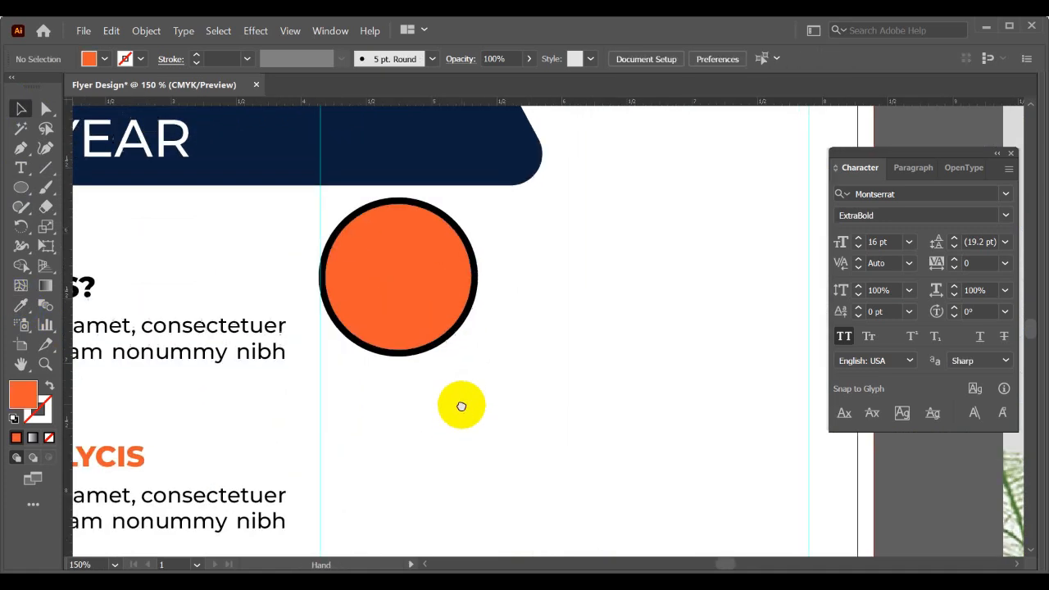
mouse_move(415, 290)
left_mouse_down()
mouse_move(407, 205)
mouse_move(406, 258)
mouse_move(392, 215)
mouse_move(409, 257)
left_mouse_up()
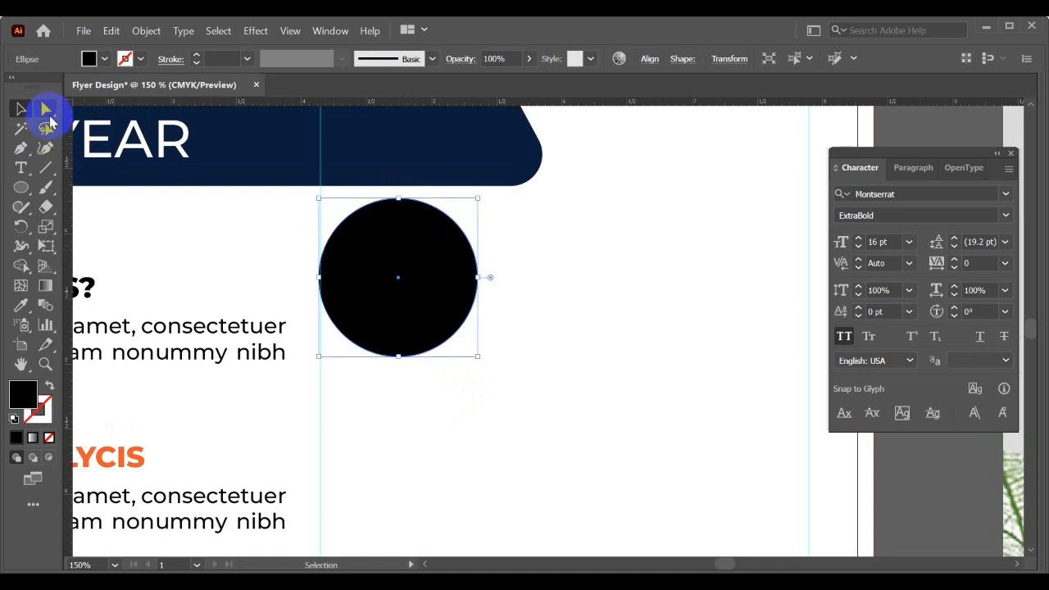
left_click(48, 115)
left_click(477, 279)
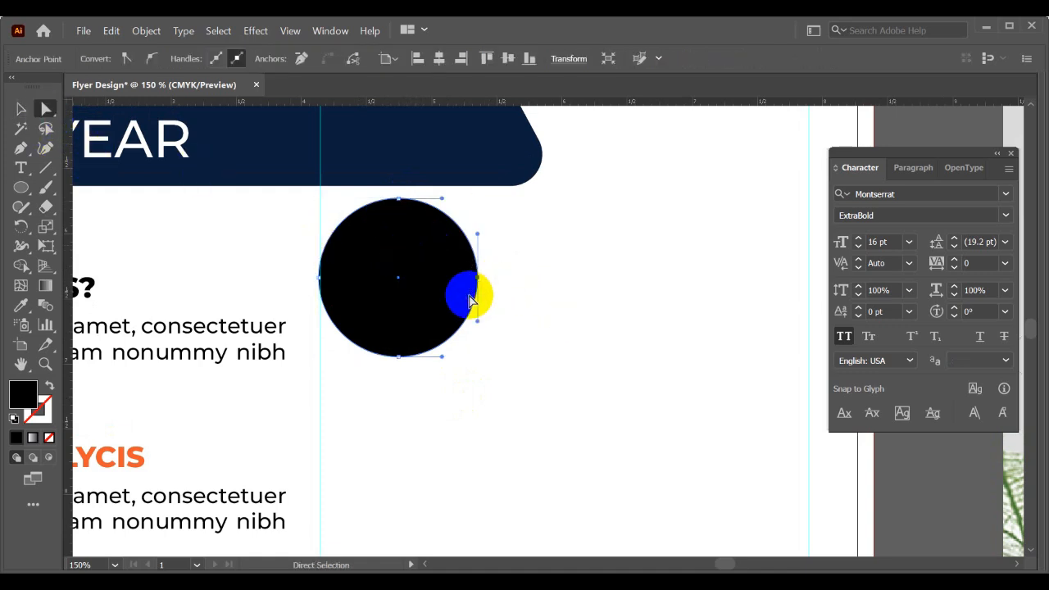
key("Delete")
key("v")
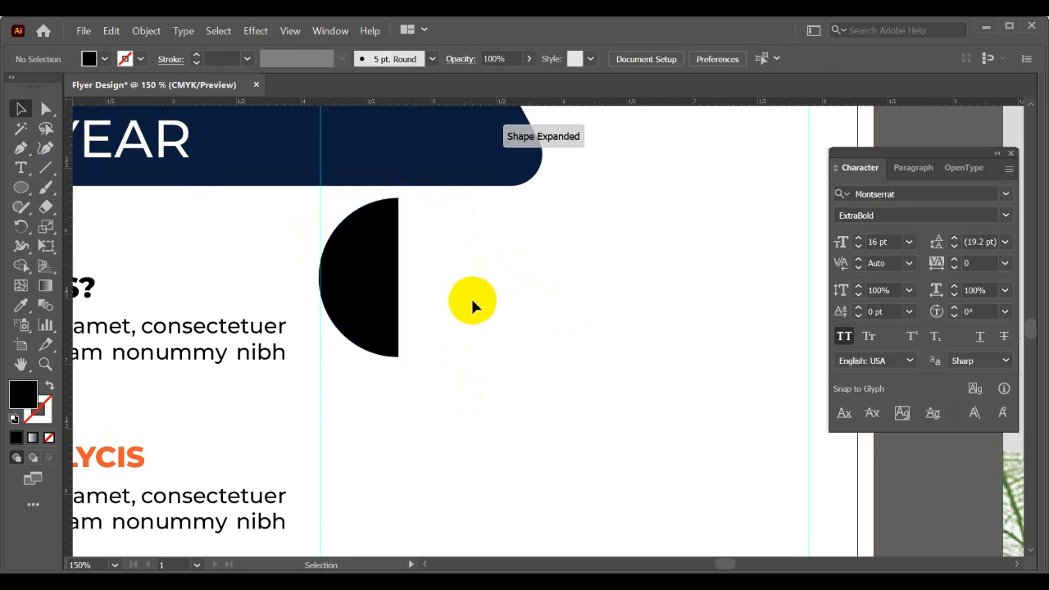
key("ctrl+alt+3")
left_click(504, 385)
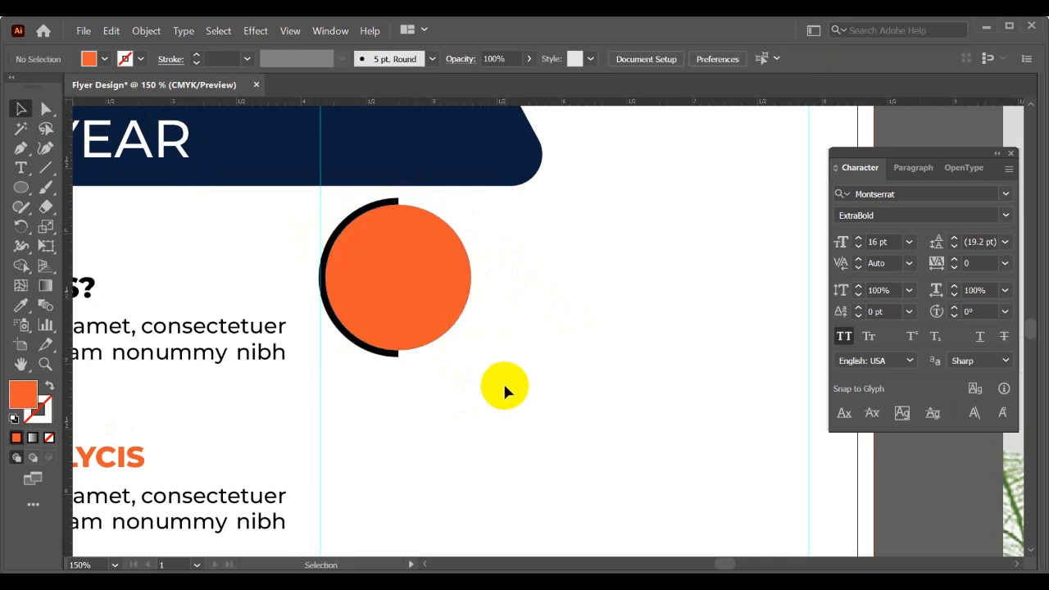
- Reflect a copy of the black half circle across the vertical axis and join it to the original's straight edge behind the orange circle
scroll(376, 208, "up", 1)
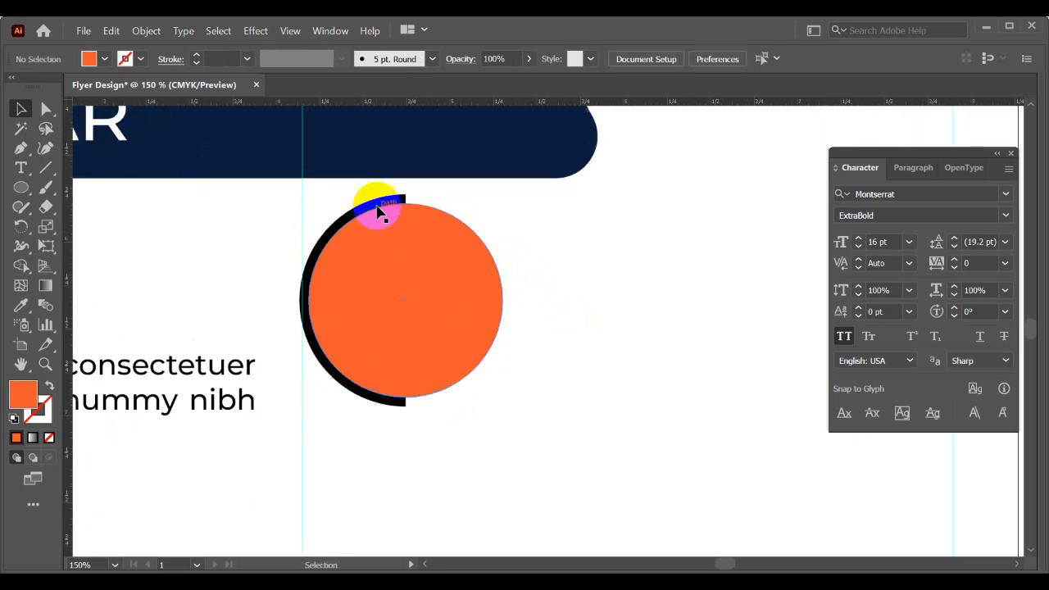
left_click(377, 205)
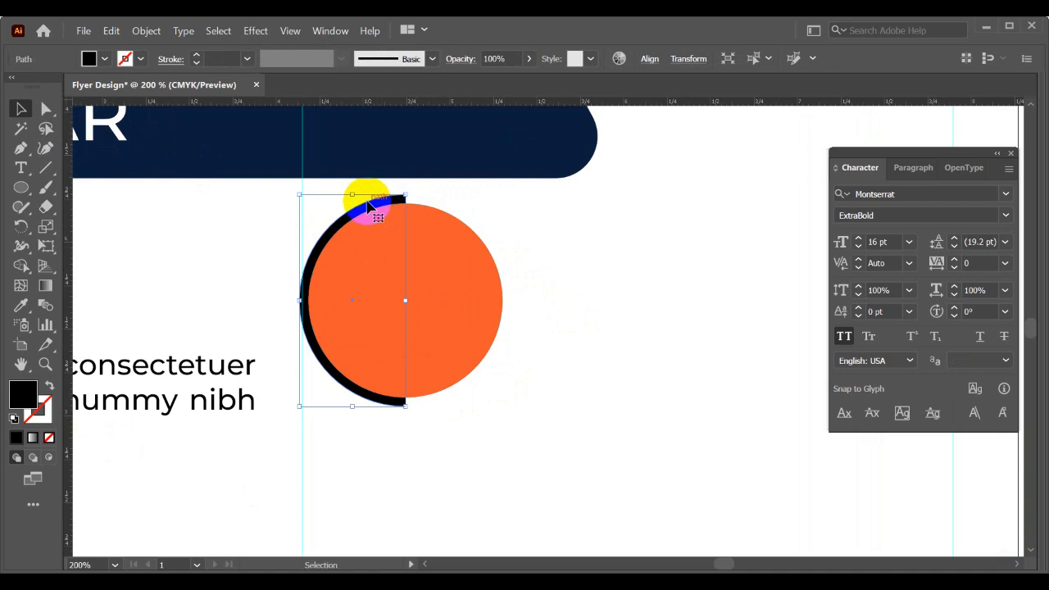
right_click(368, 206)
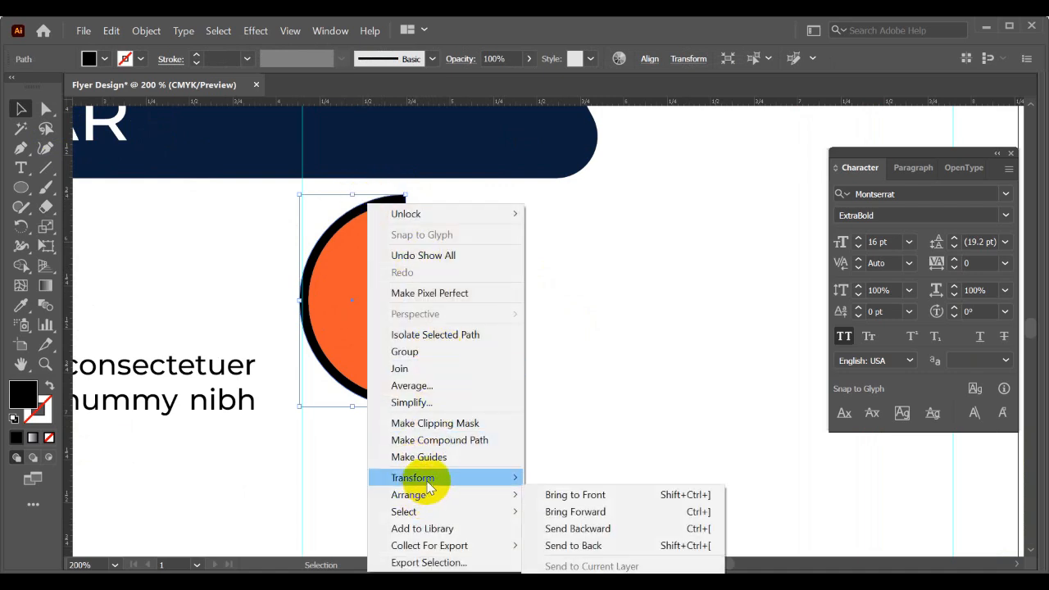
mouse_move(445, 478)
left_click(564, 402)
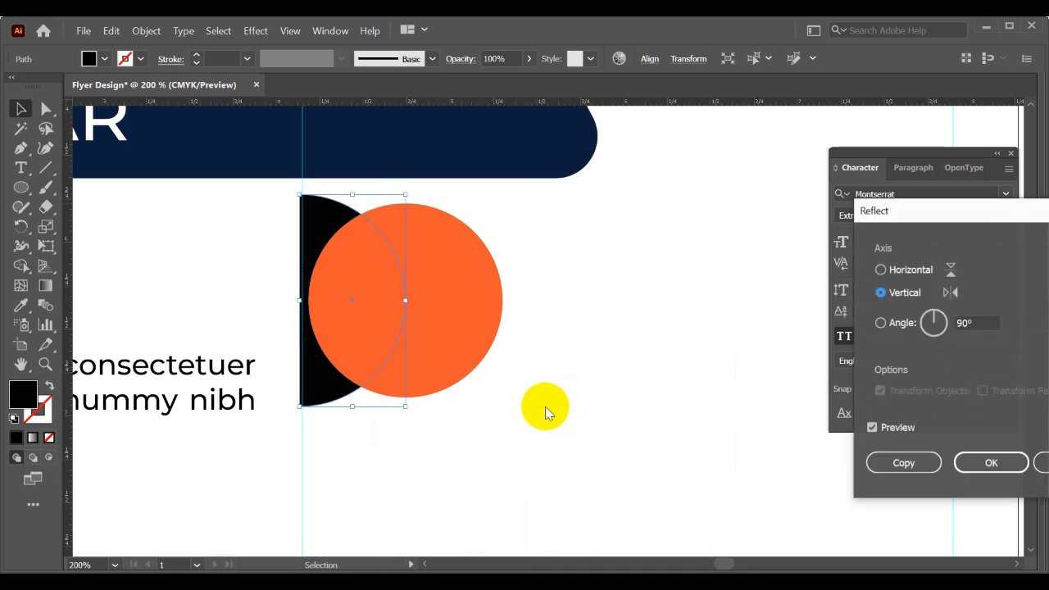
left_click(903, 462)
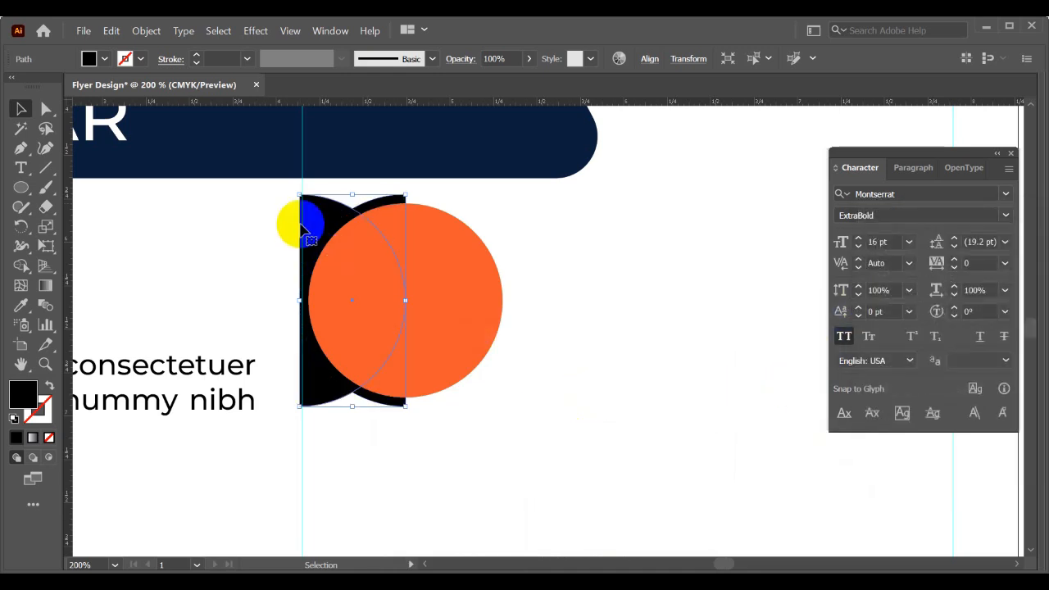
left_click_drag(320, 216, 420, 223)
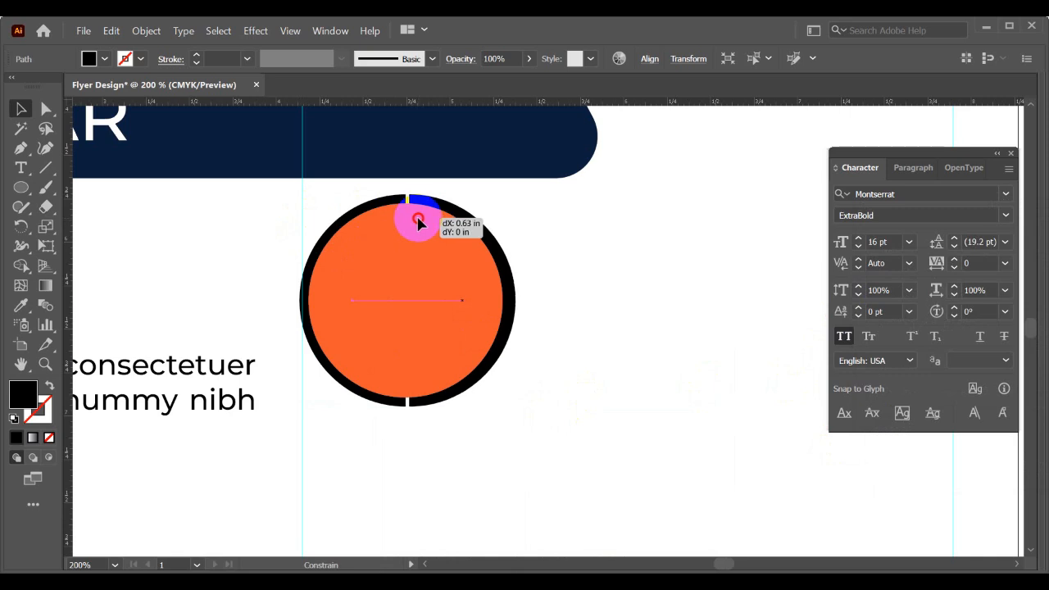
left_click_drag(418, 223, 415, 226)
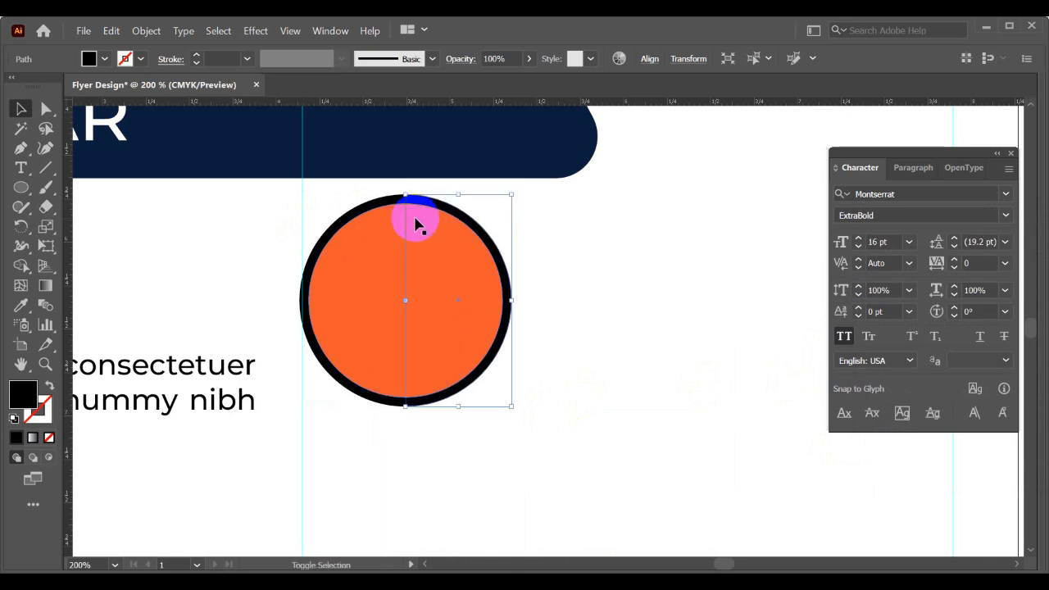
- Fill the mirrored right half circle with the orange sampled from the inner circle
key("i")
left_click(456, 239)
key("v")
left_click(599, 267)
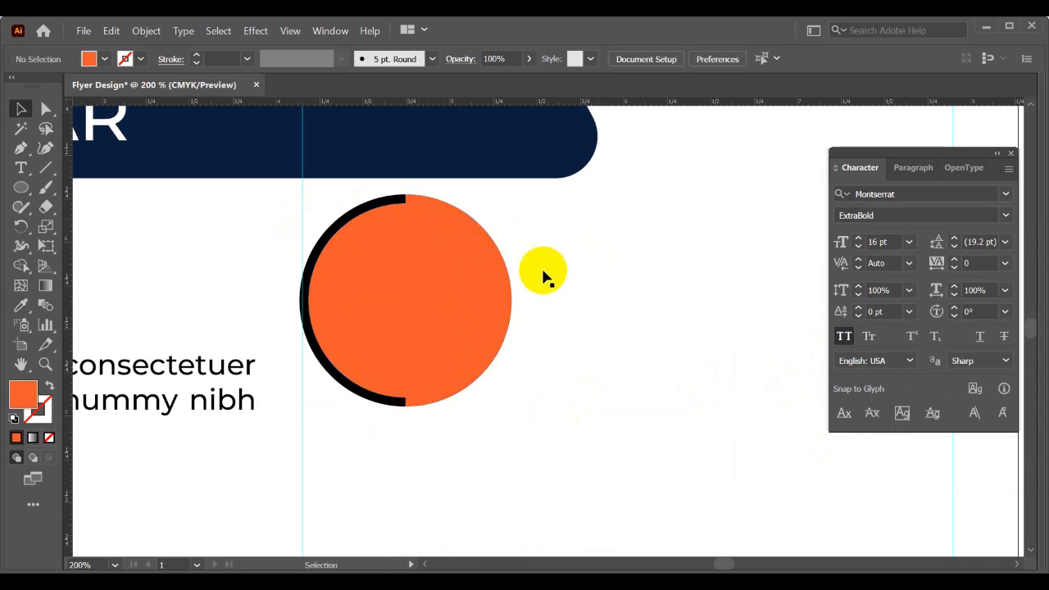
left_click_drag(442, 279, 513, 508)
scroll(601, 339, "down", 1)
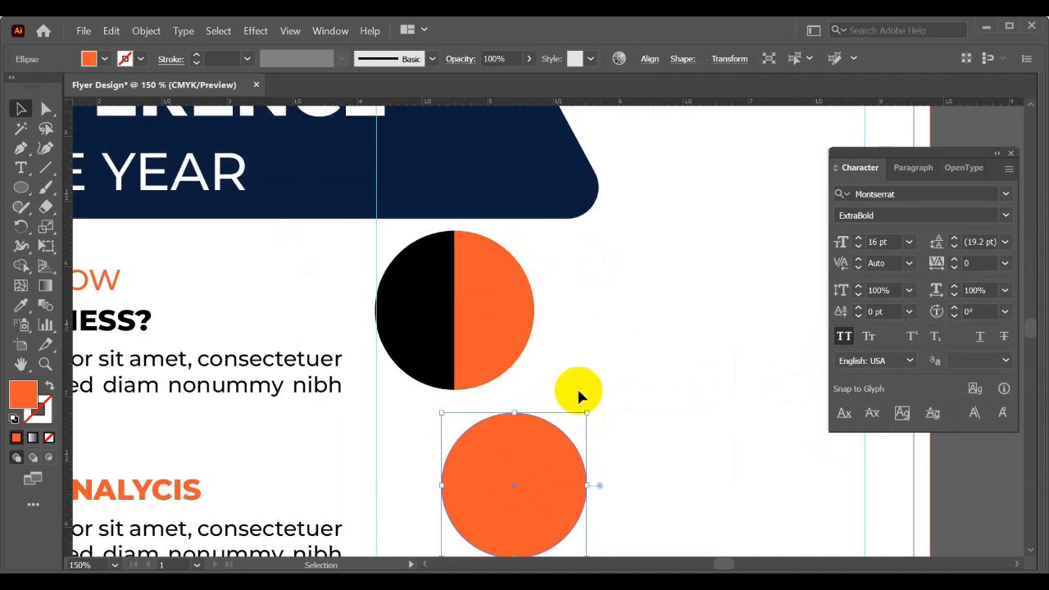
left_click_drag(568, 532, 511, 356)
- Fill the inner circle of the photo frame with the dark grey sampled from the empty canvas area beside the artboard
left_click(23, 303)
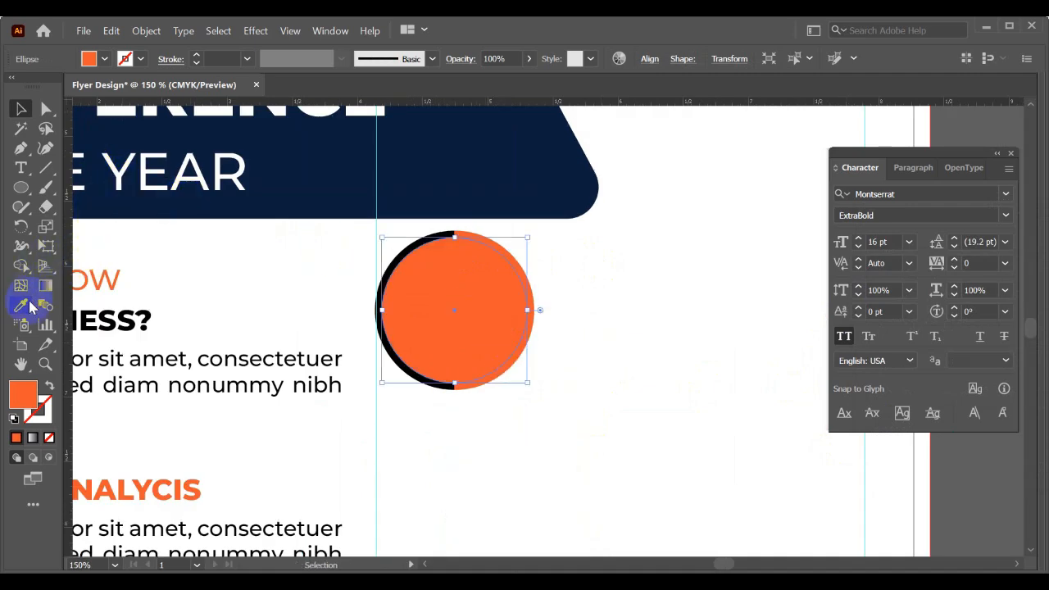
scroll(391, 207, "down", 4)
left_click(197, 257)
key("v")
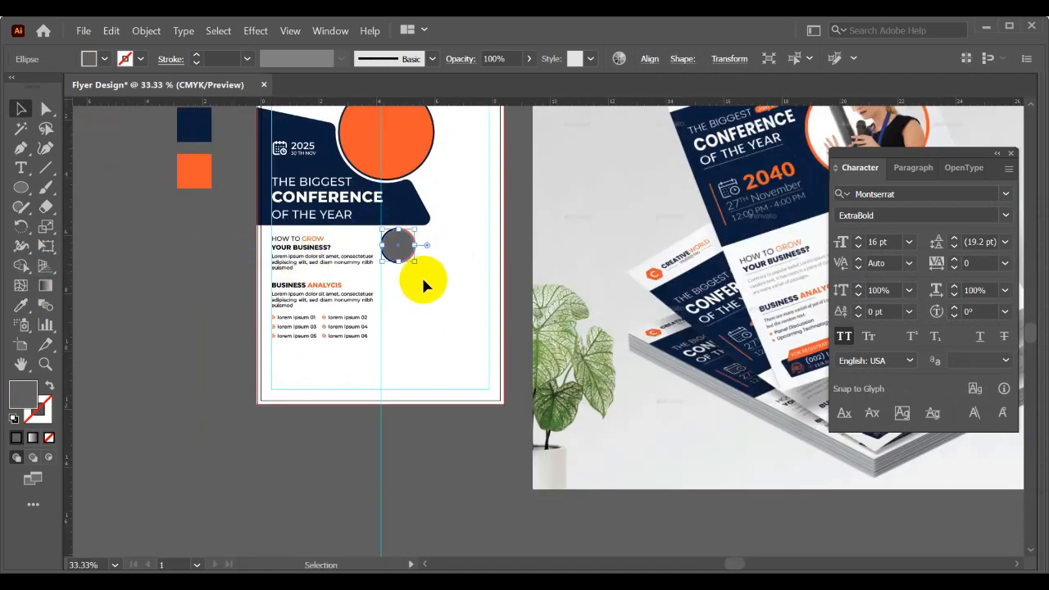
left_click(421, 277)
scroll(418, 270, "up", 4)
scroll(426, 296, "up", 1)
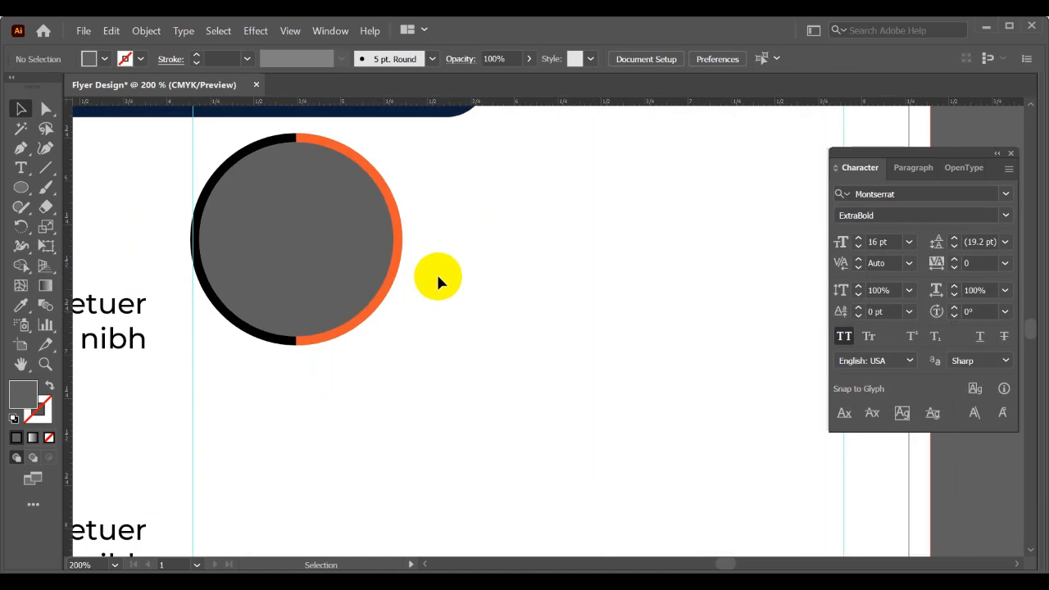
left_click_drag(439, 270, 484, 334)
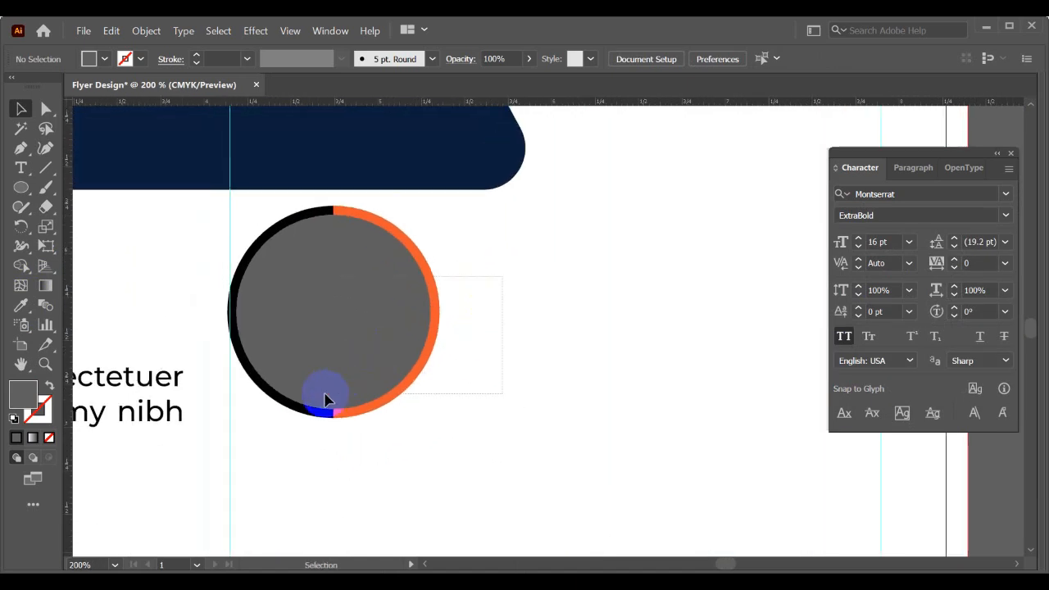
left_click_drag(325, 394, 324, 392)
left_click_drag(318, 337, 325, 337)
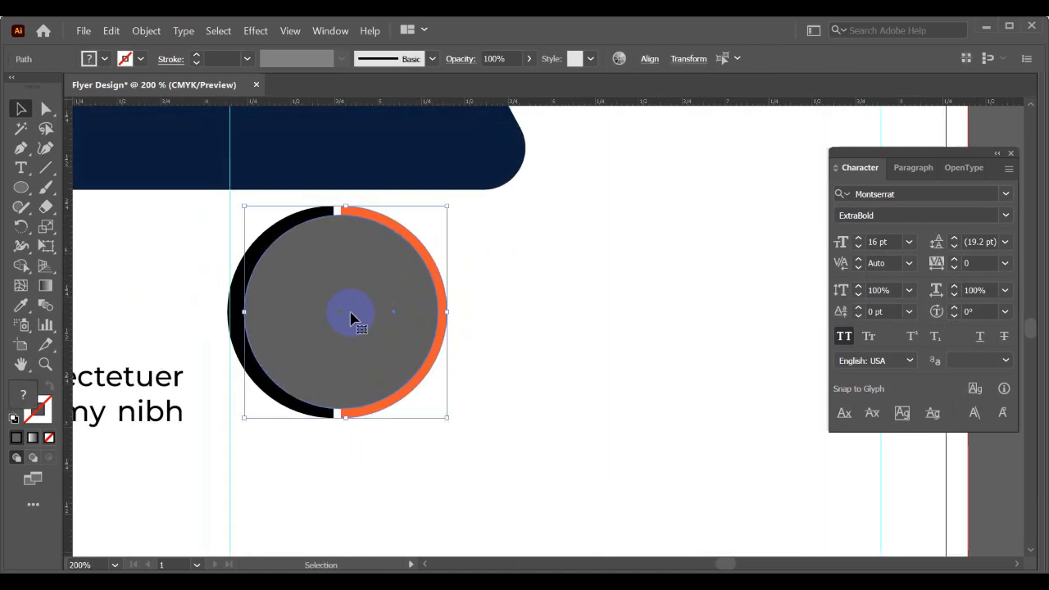
key("ctrl+z")
left_click(488, 274)
- Group the grey circle with both ring halves and move the photo frame slightly right, clear of the vertical guide
left_click_drag(196, 222, 444, 310)
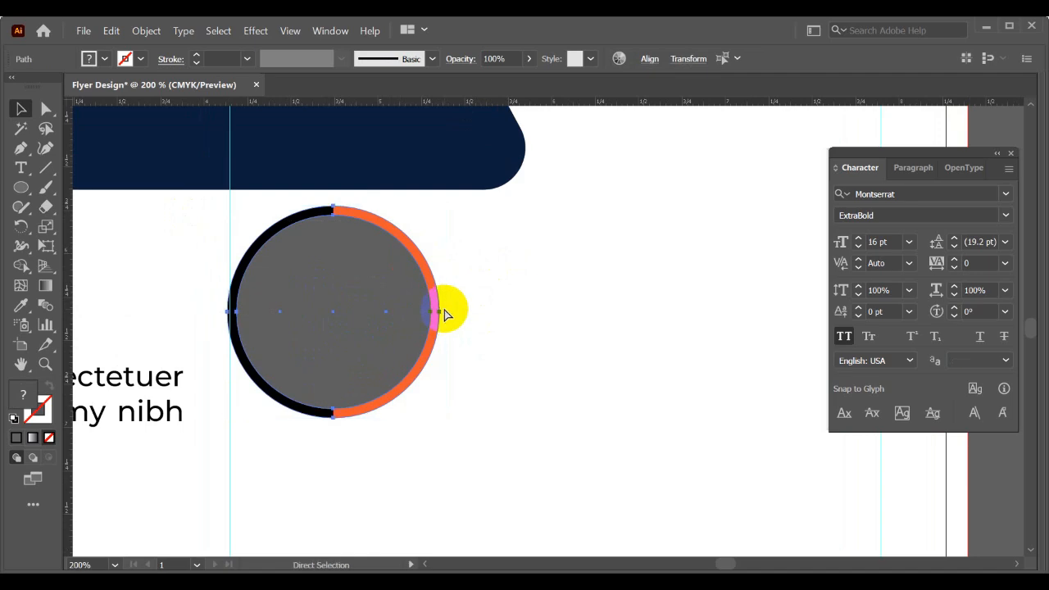
key("ctrl+minus")
key("ctrl+minus")
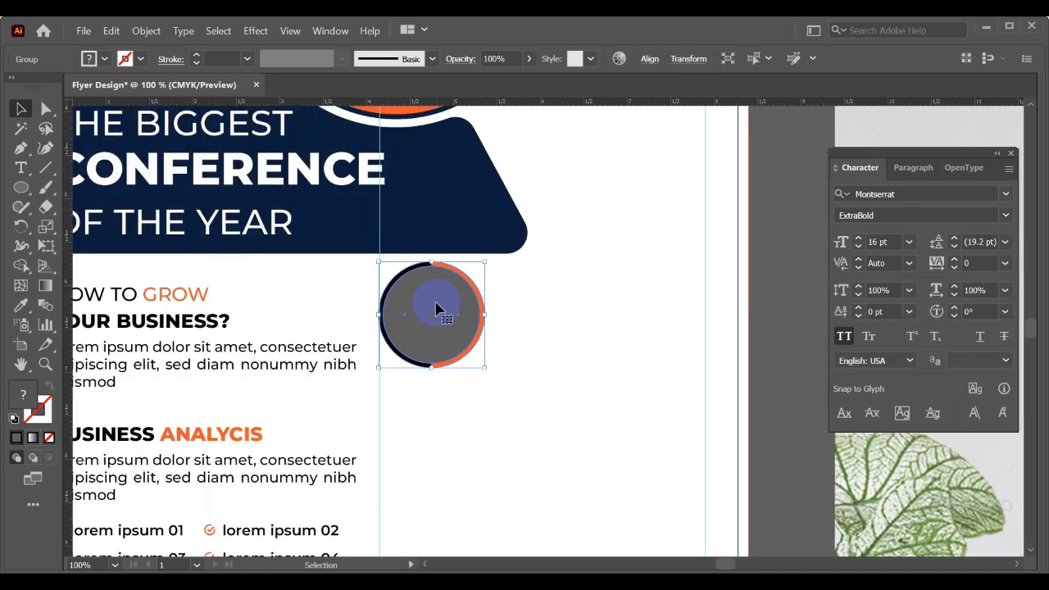
scroll(366, 354, "up", 2)
left_click_drag(346, 324, 383, 385)
left_click_drag(476, 299, 509, 302)
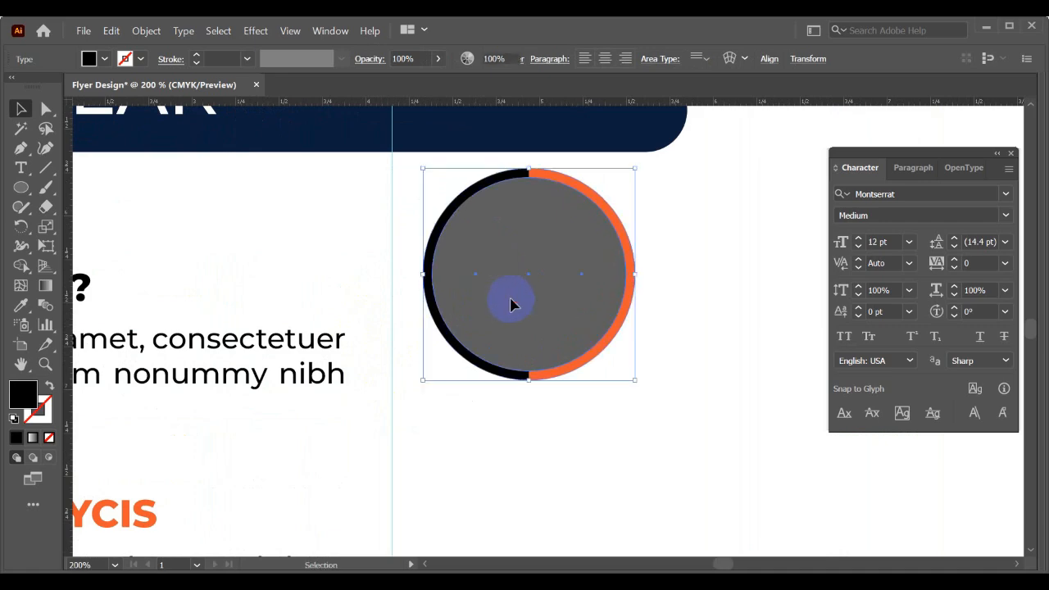
scroll(509, 302, "down", 3)
left_click(528, 349)
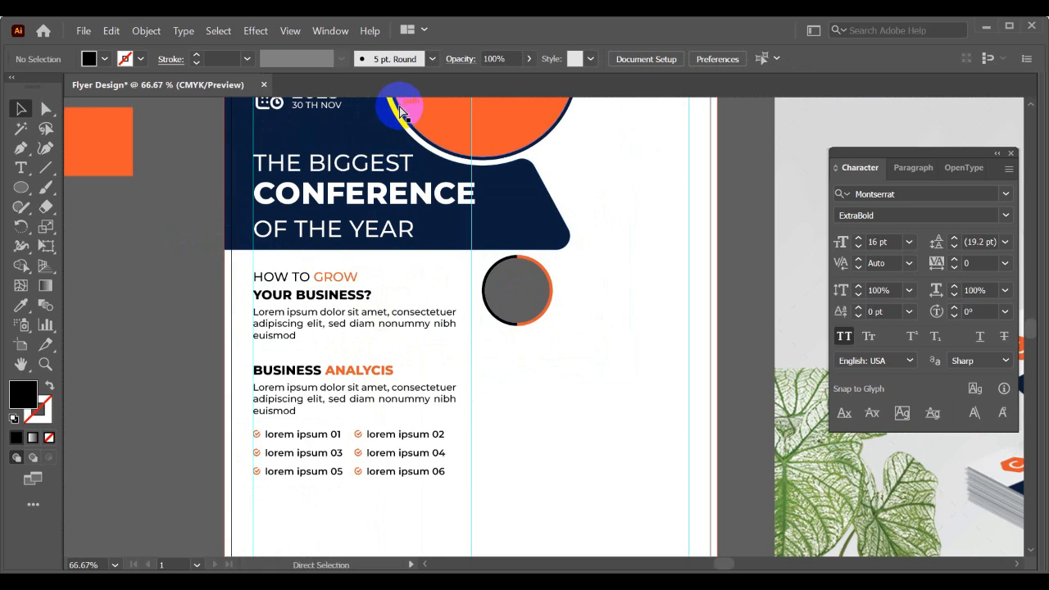
- Add a horizontal guide just above the HOW TO GROW heading and place the photo frame slightly below it
left_click_drag(396, 103, 398, 271)
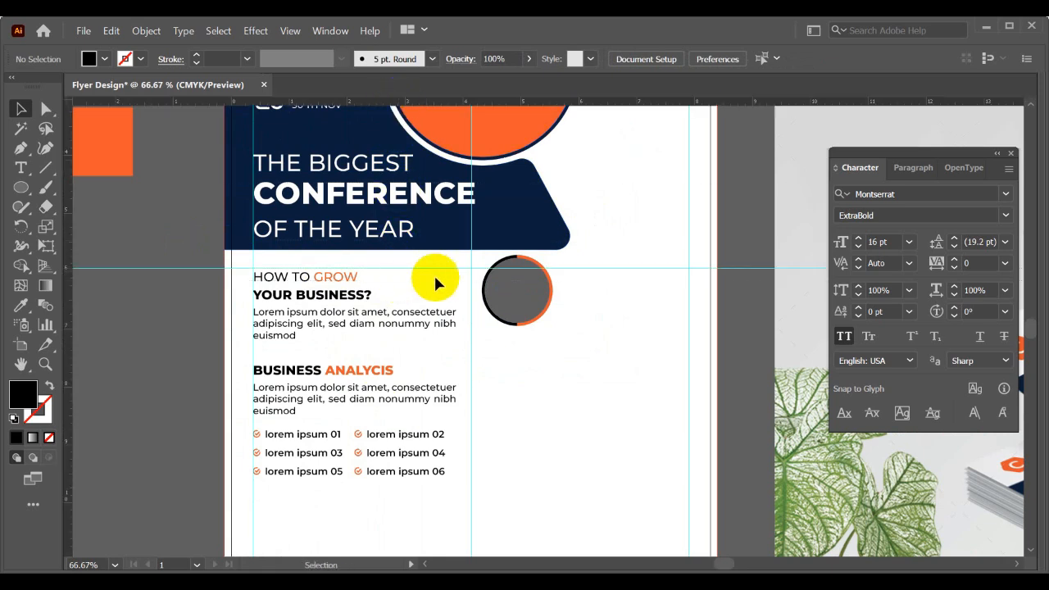
mouse_move(526, 295)
left_mouse_down()
mouse_move(523, 313)
mouse_move(537, 312)
mouse_move(520, 280)
left_mouse_up()
scroll(516, 355, "up", 1)
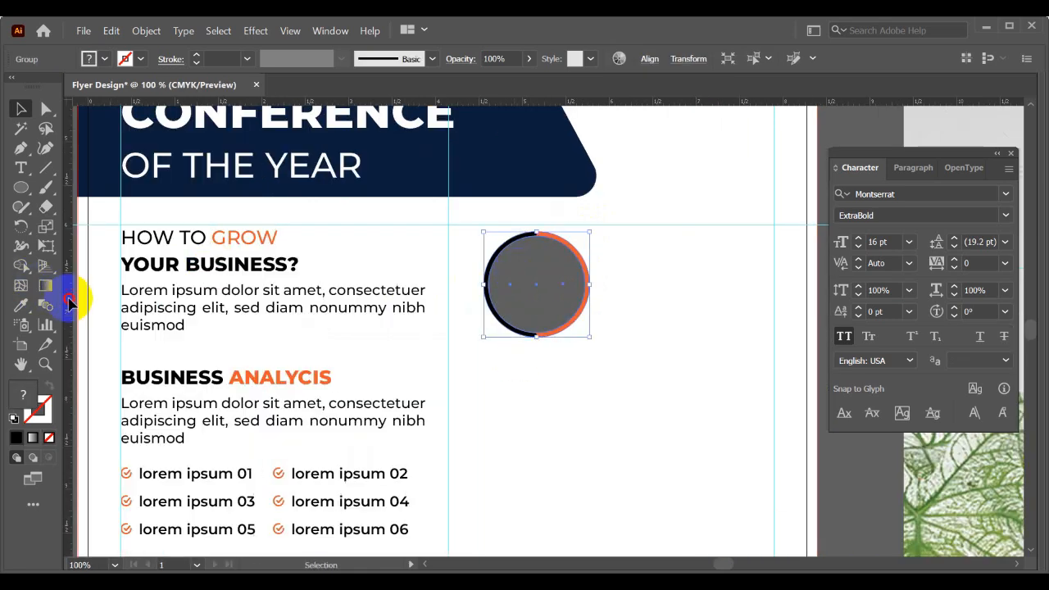
- Add vertical guides at the body text's right edge and an equal gap beyond the middle guide, and align the frame's left edge to the latter
left_click_drag(72, 299, 425, 331)
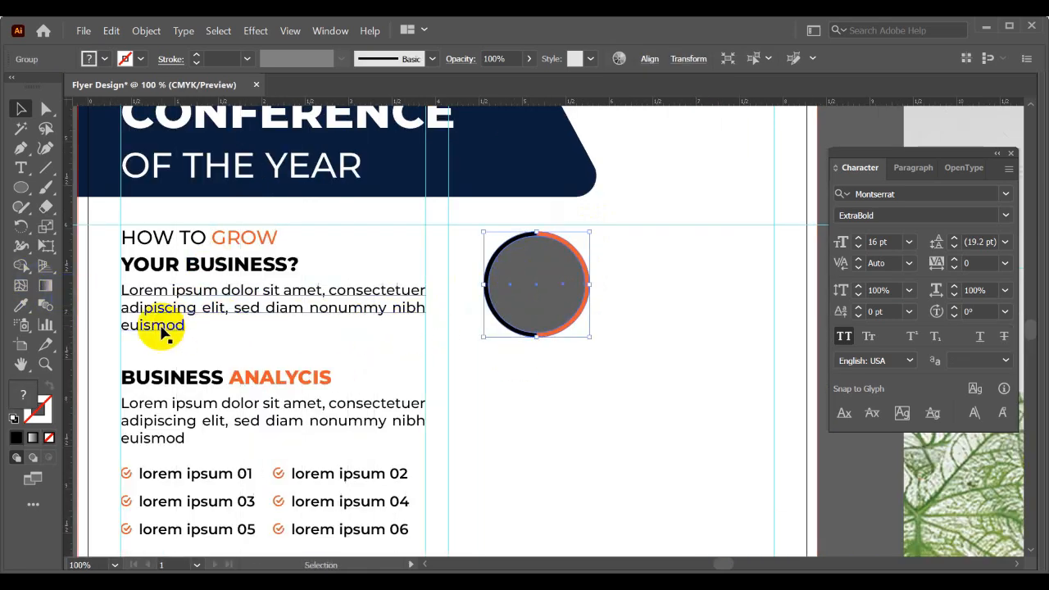
left_click_drag(72, 339, 478, 361)
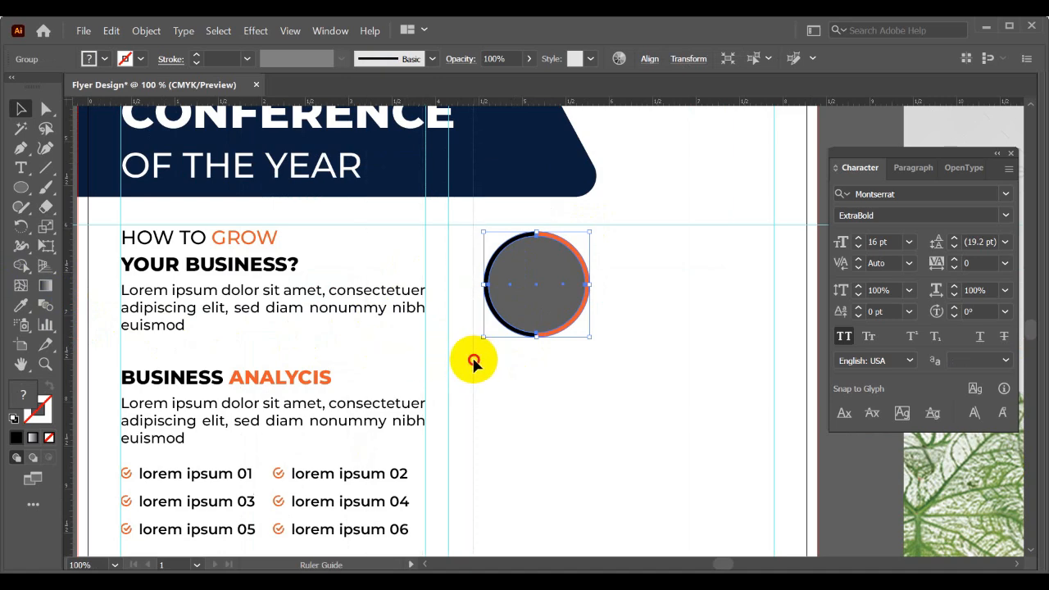
left_click(567, 365)
scroll(568, 365, "up", 2)
left_click_drag(578, 367, 557, 400)
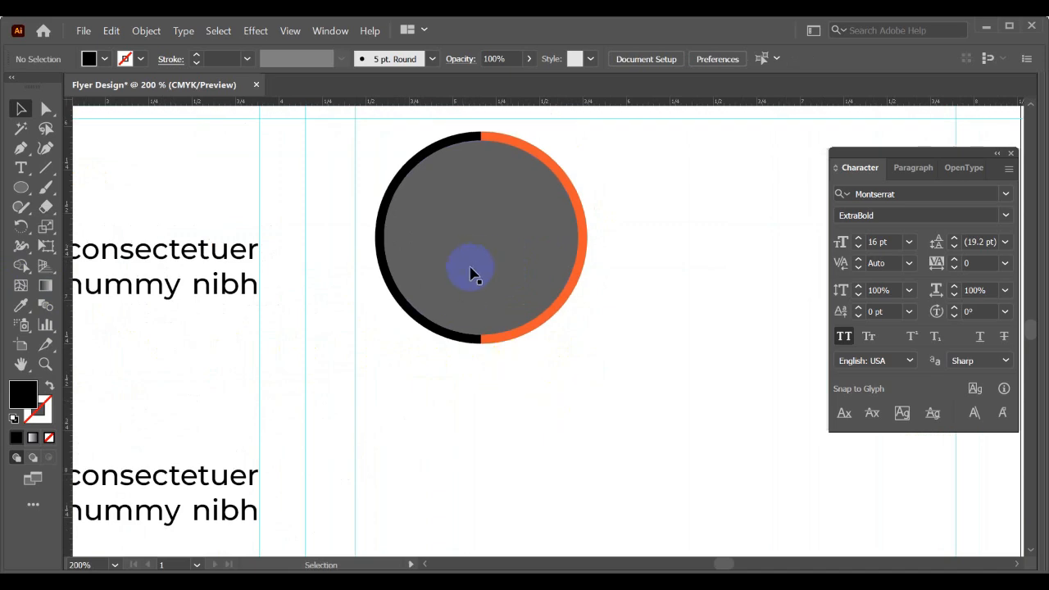
left_click_drag(481, 260, 467, 266)
scroll(553, 286, "down", 4)
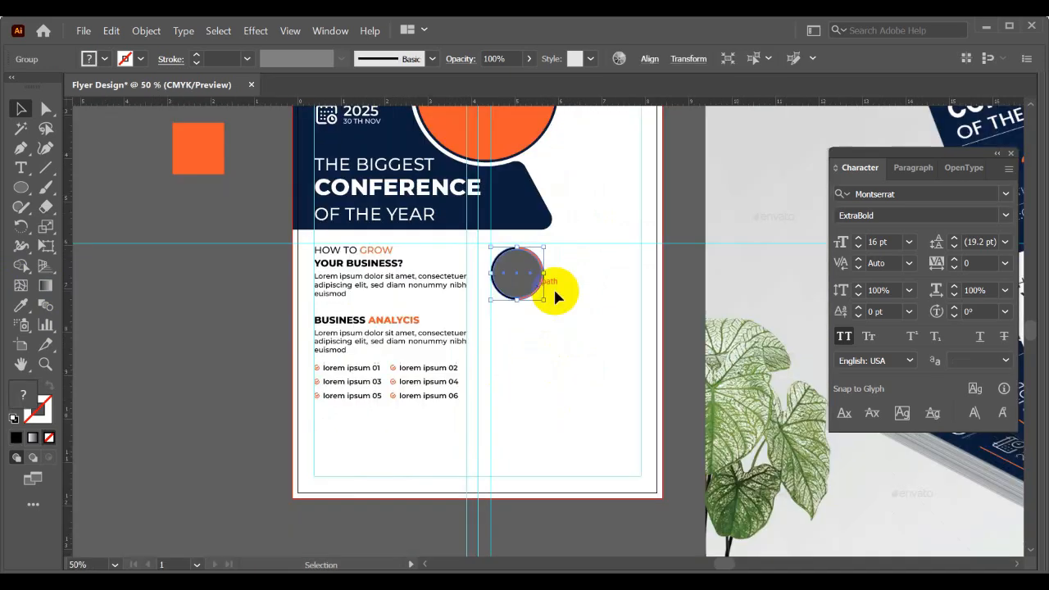
- Examine the speakers section of the flyer mockup for its photo, name and description layout
left_click_drag(588, 297, 140, 304)
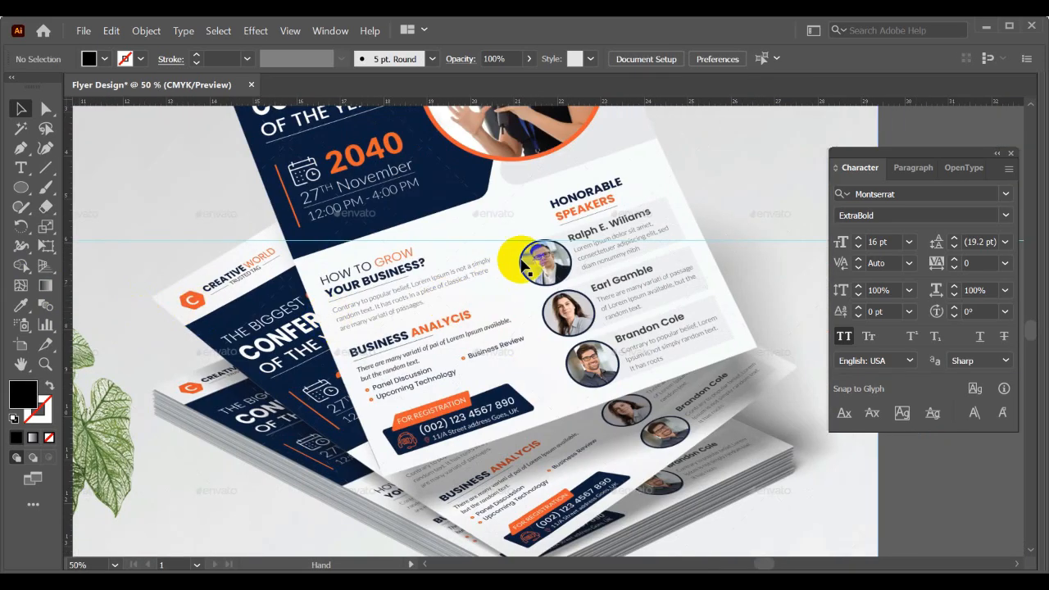
left_click_drag(284, 338, 705, 338)
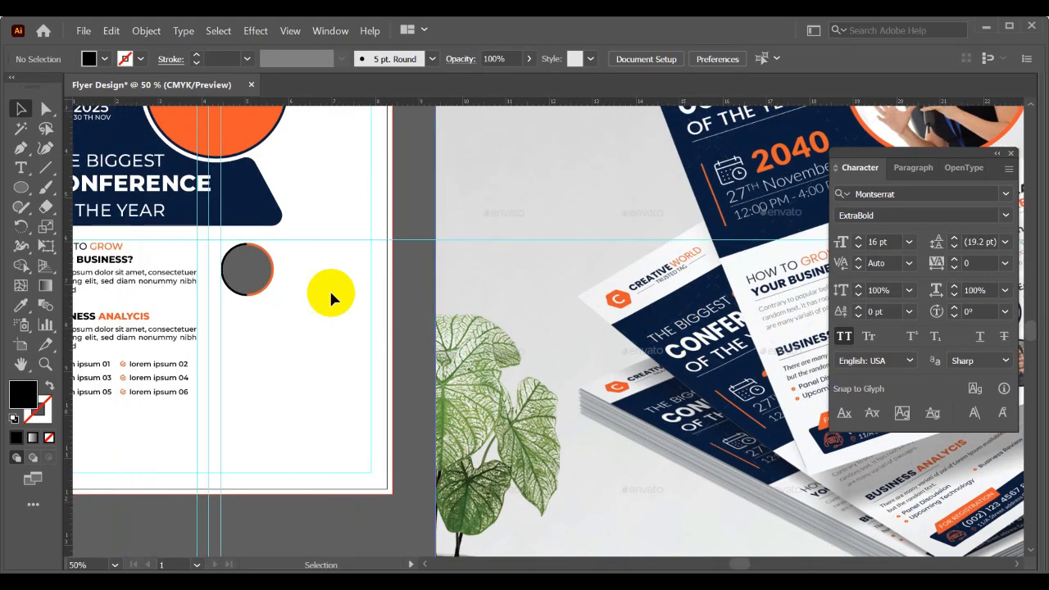
scroll(304, 284, "up", 2)
left_click_drag(351, 301, 422, 316)
scroll(476, 269, "down", 1)
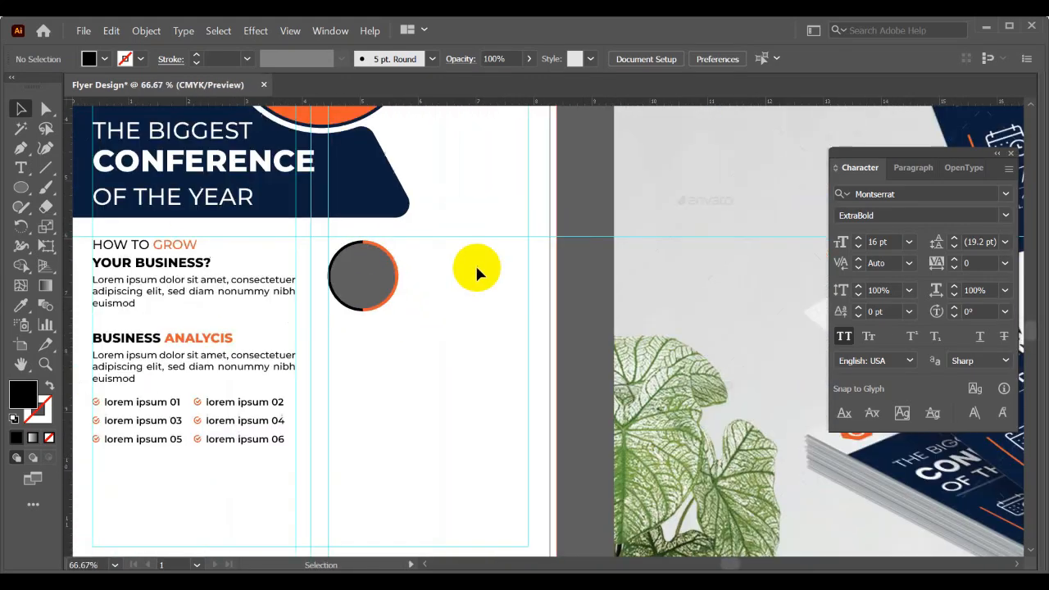
scroll(300, 284, "right", 10)
scroll(393, 268, "down", 2)
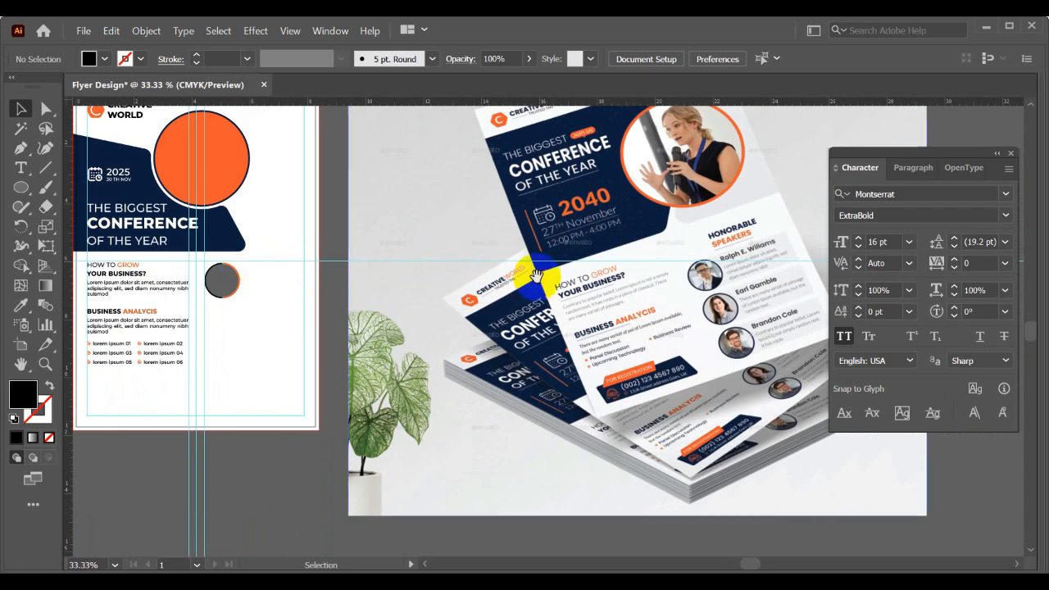
scroll(302, 237, "right", 5)
- Add the first speaker's name from the mockup as a text line in Montserrat ExtraBold, 16 pt
left_click(21, 168)
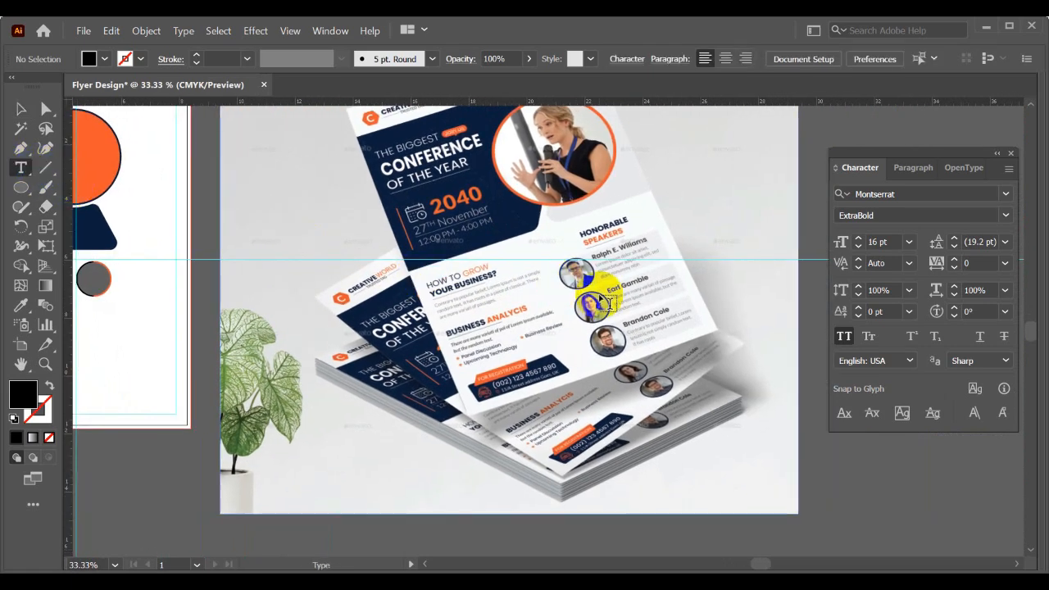
scroll(713, 283, "up", 1)
left_click(680, 205)
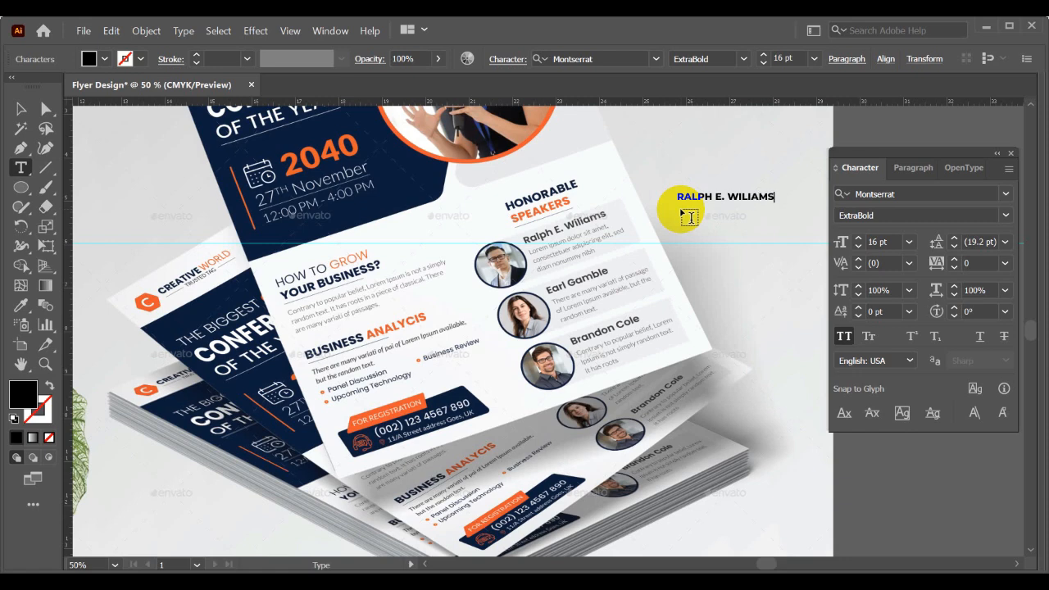
left_click(20, 108)
- Move the speaker's name onto the flyer, beside the upper part of the round photo frame
scroll(779, 217, "down", 1)
left_click_drag(771, 212, 481, 356)
scroll(168, 271, "up", 3)
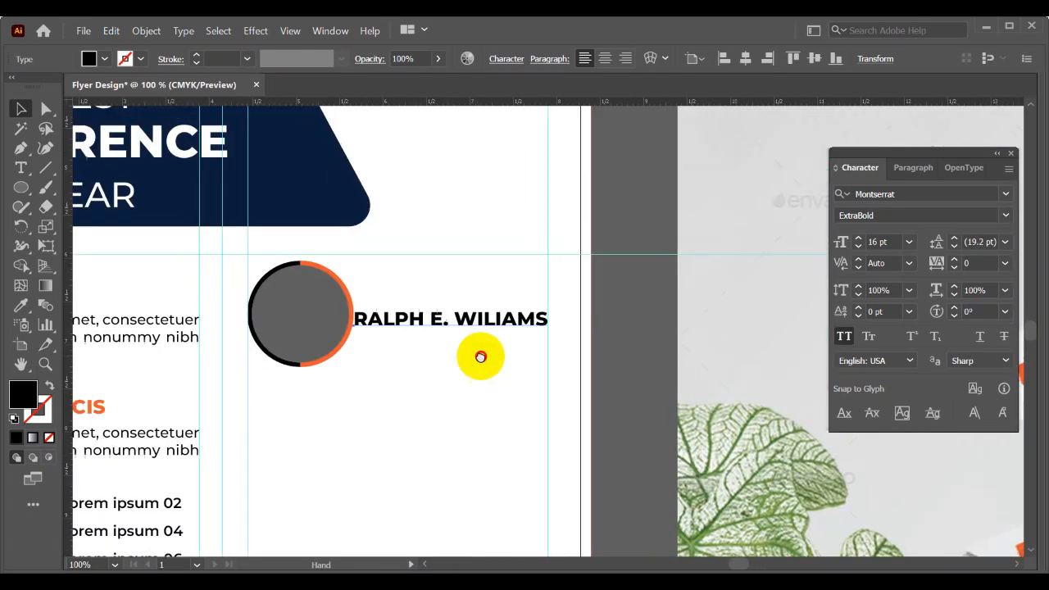
left_click_drag(459, 321, 461, 301)
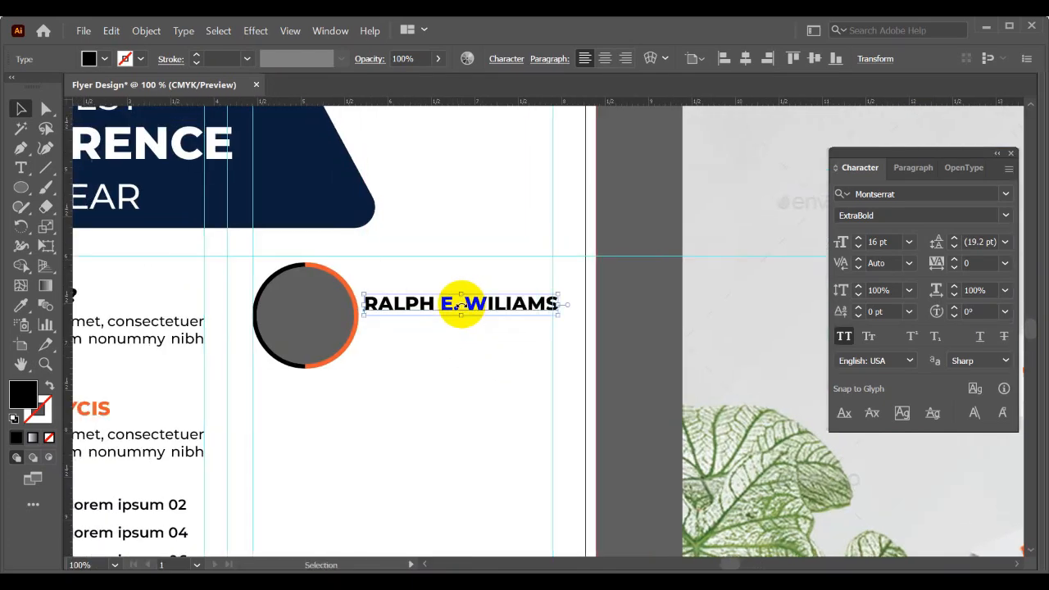
left_click(456, 348)
scroll(473, 343, "down", 2)
left_click_drag(473, 342, 452, 378)
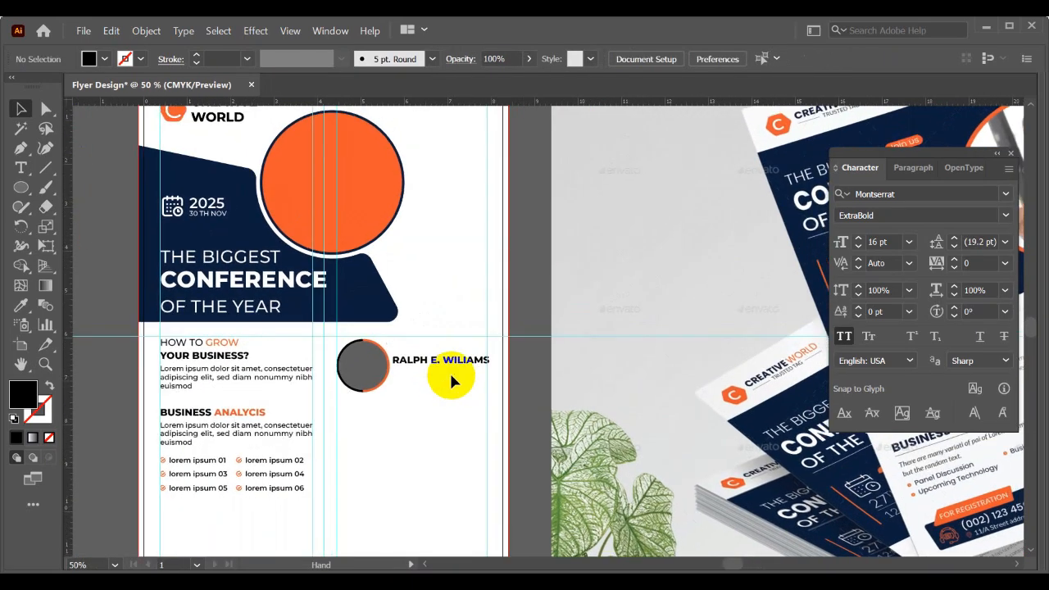
- Set the speaker name's font size to 14 pt
scroll(453, 366, "up", 2)
left_click_drag(450, 327, 501, 395)
left_click(893, 239)
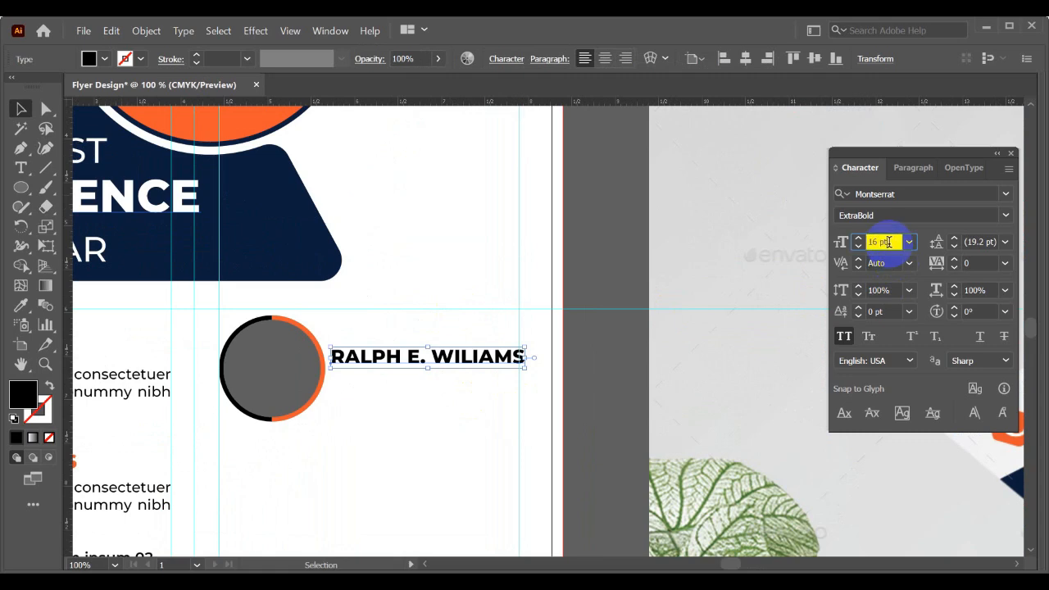
key("Down")
key("Down")
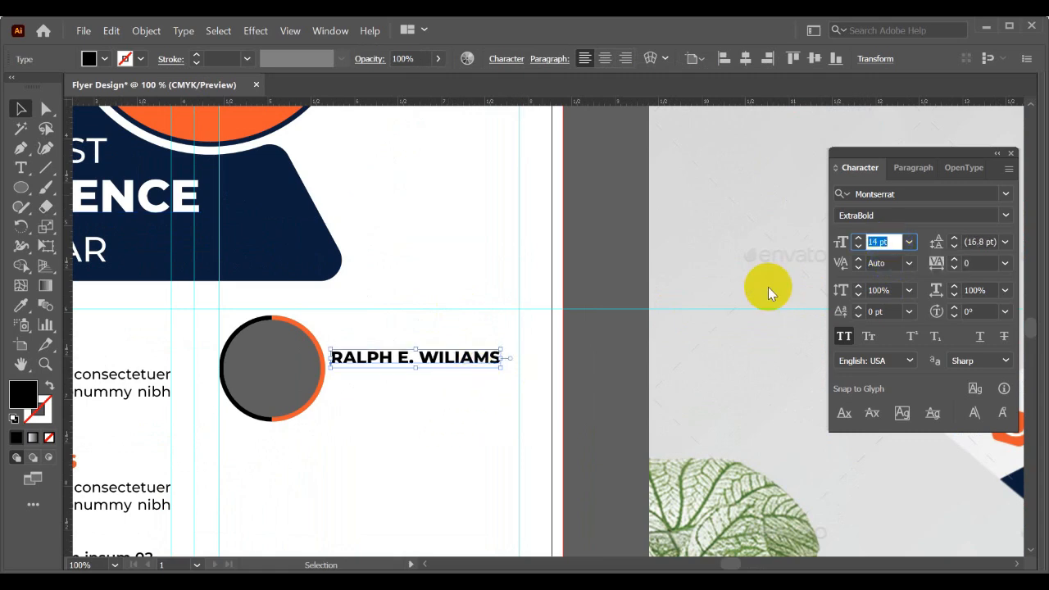
left_click(888, 241)
key("Up")
key("Up")
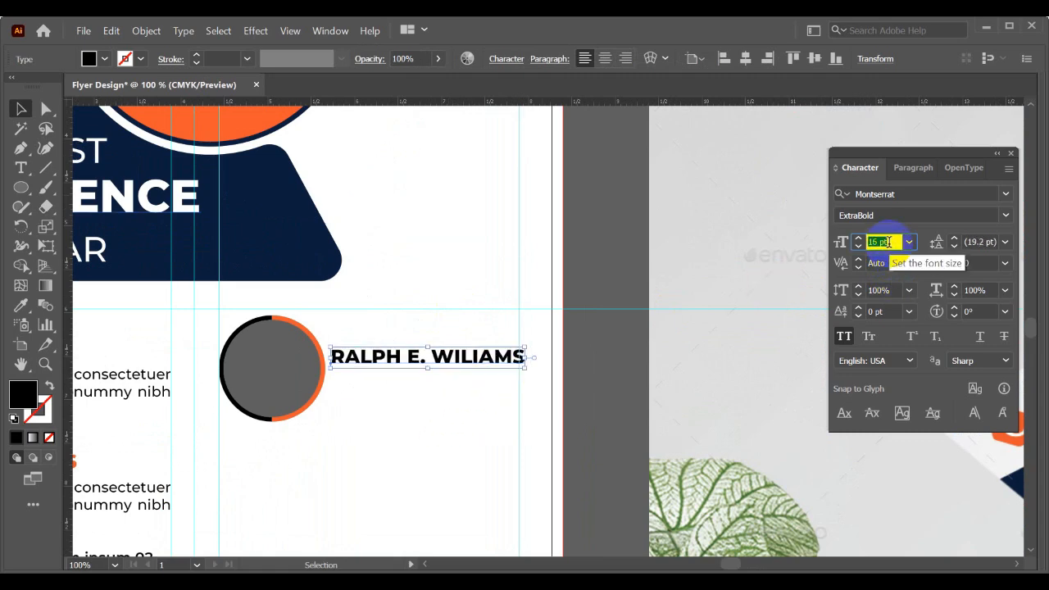
key("Down")
key("Down")
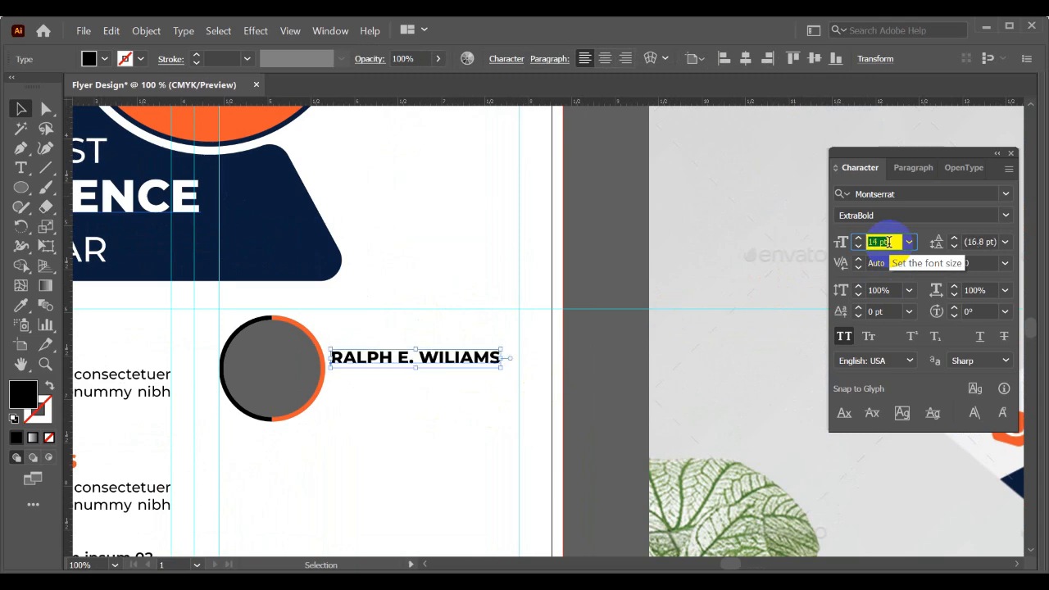
- Move the speaker's name up just below the horizontal guide, level with the top of the photo frame
left_click(403, 395)
left_click_drag(402, 395, 538, 379)
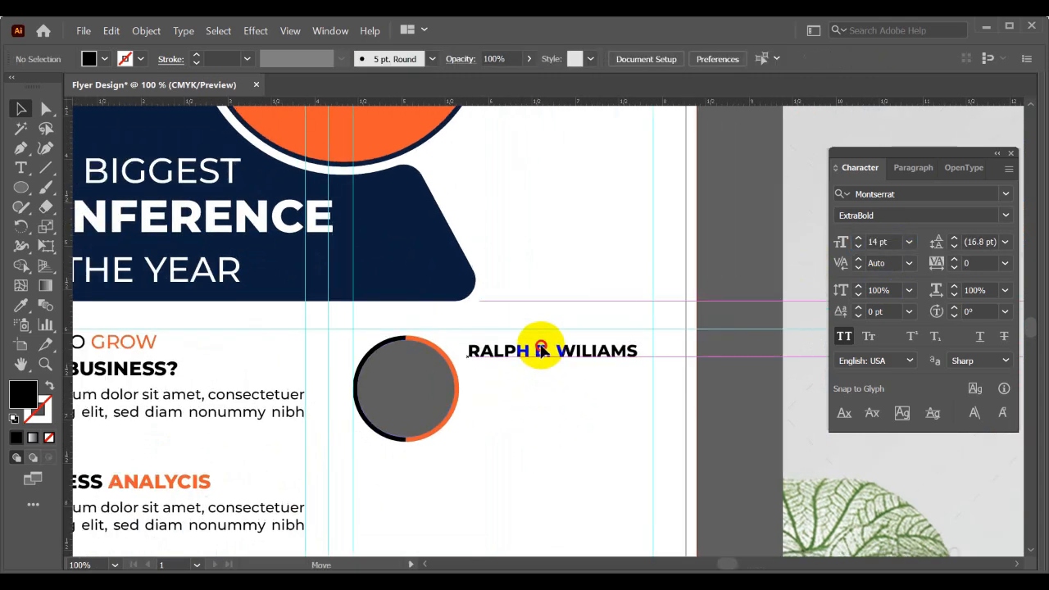
left_click(534, 343)
scroll(527, 378, "up", 2)
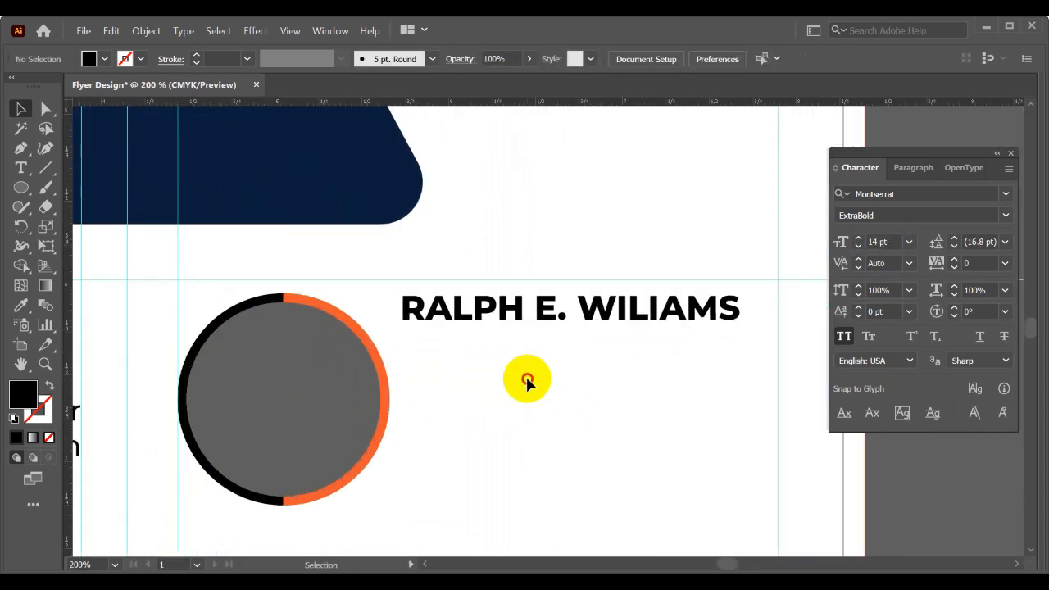
- Add a text box as wide as the speaker's name below it, holding the placeholder "Lorem ipsum dolor sit amet, consectetuer"
left_click(23, 169)
scroll(320, 310, "down", 1)
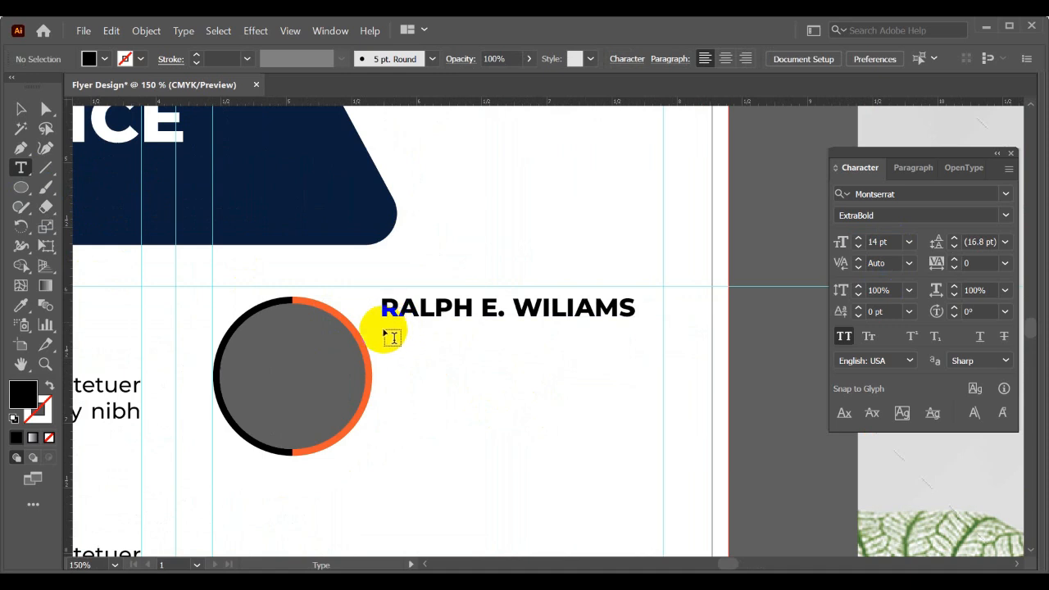
left_click_drag(379, 330, 636, 417)
left_click(21, 108)
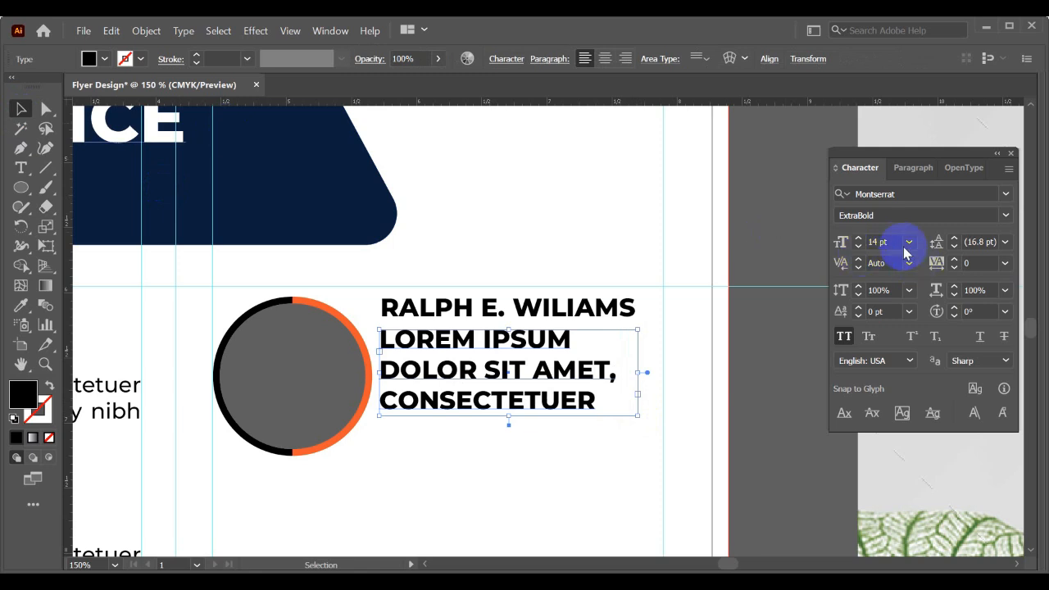
- Format the speaker's description as 12 pt Medium without all caps, justified with the last line aligned left
left_click(873, 243)
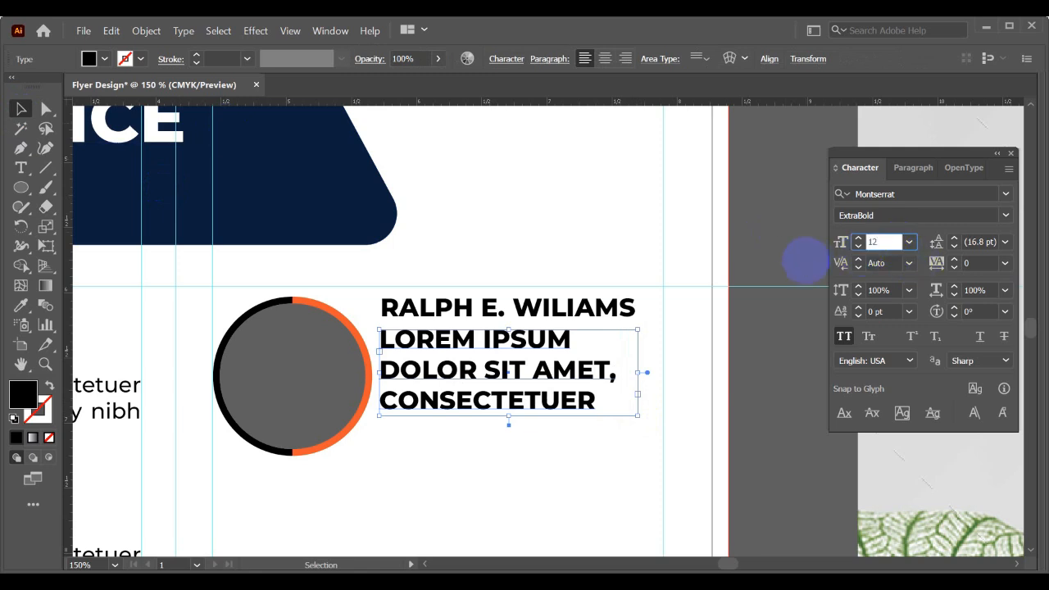
type("12")
key("Return")
left_click(1005, 215)
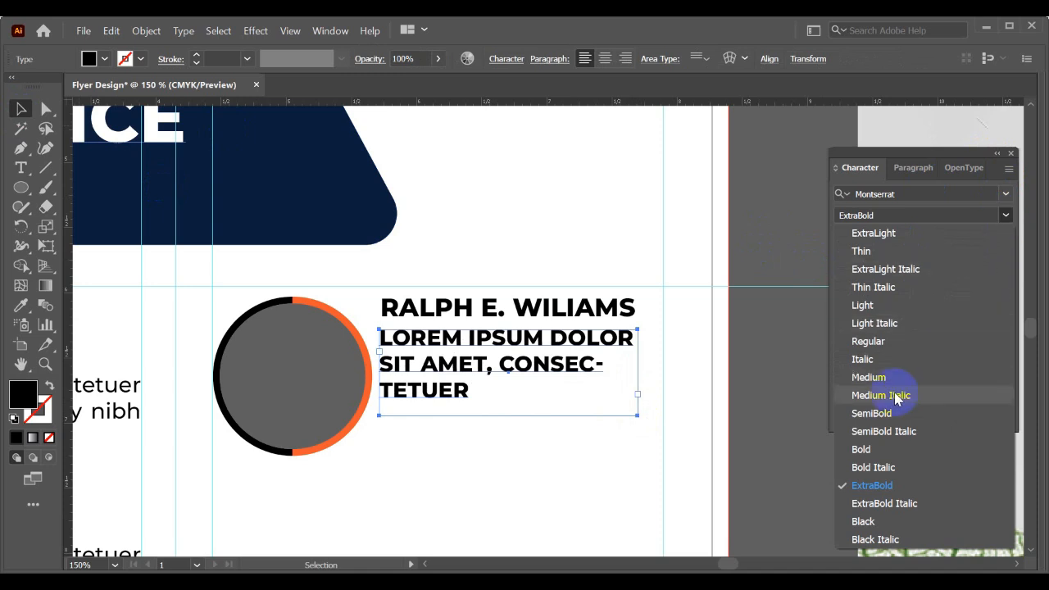
left_click(868, 377)
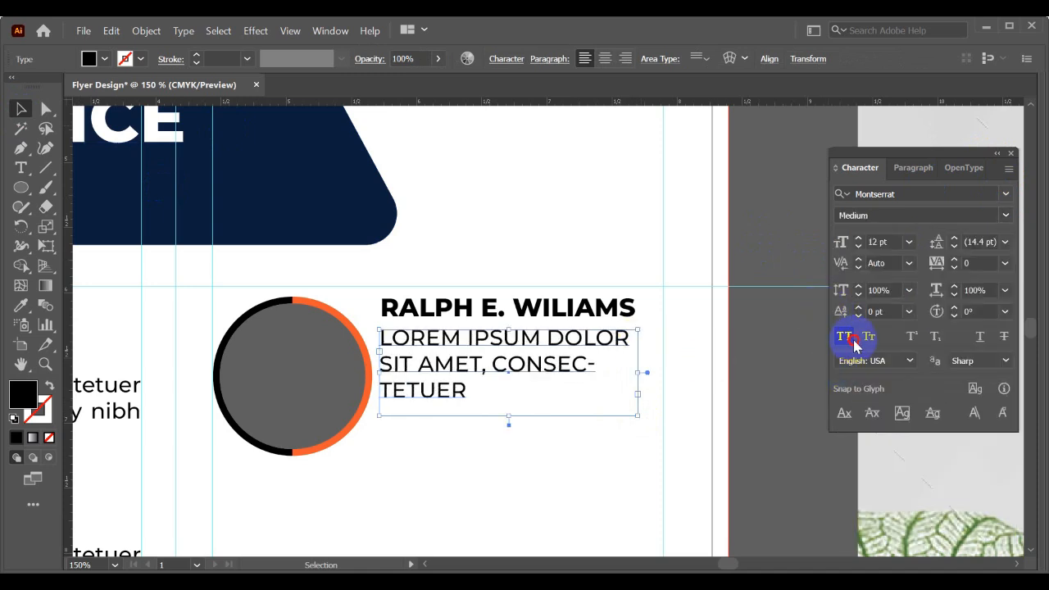
left_click(853, 341)
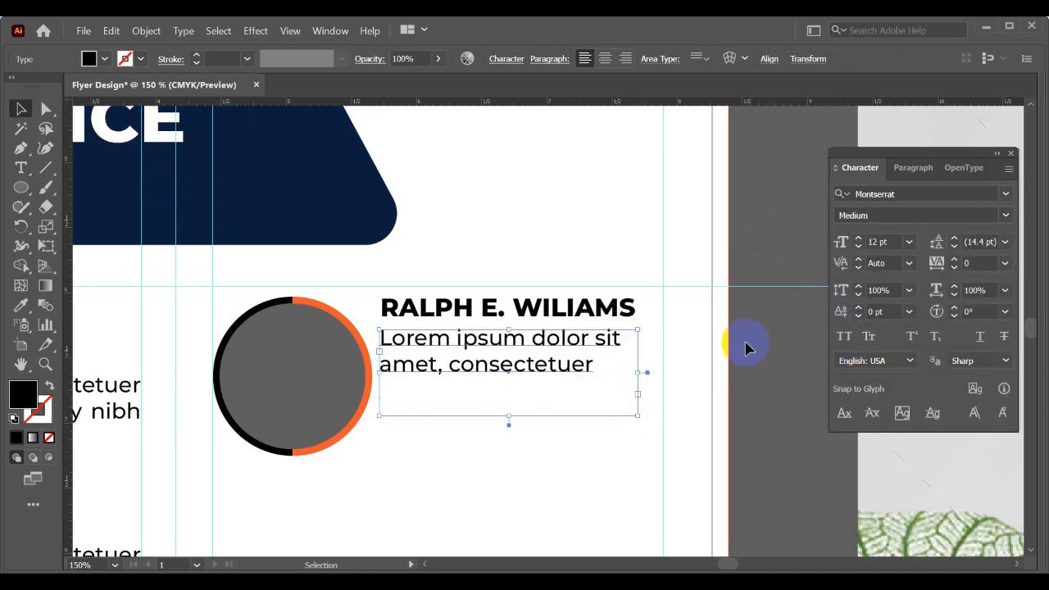
left_click(911, 168)
left_click(921, 196)
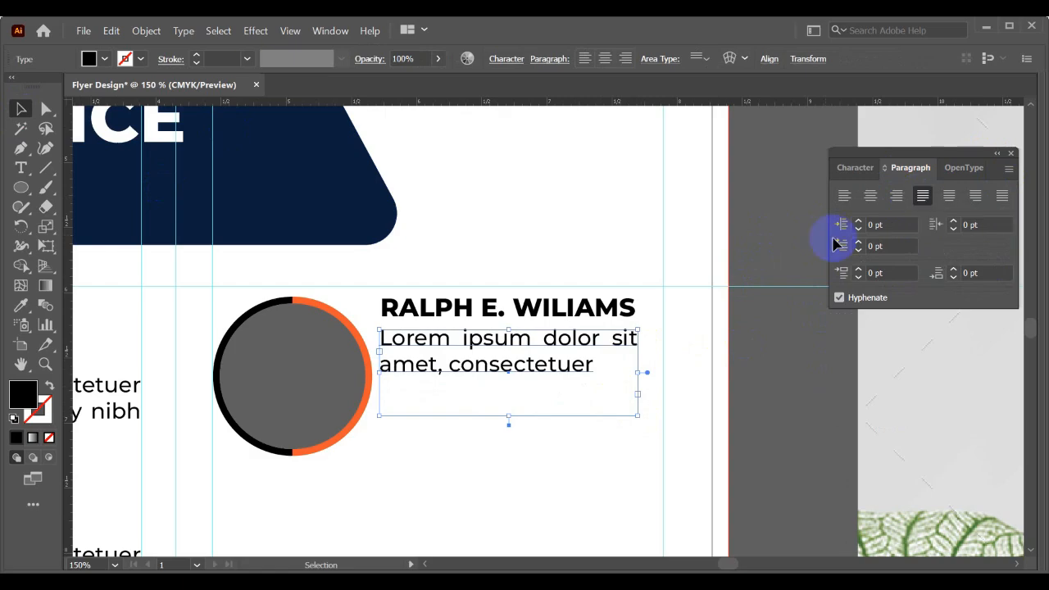
- Switch to the browser and copy the first two lines of the "What is Lorem Ipsum?" paragraph from lipsum.com
key("alt+Tab")
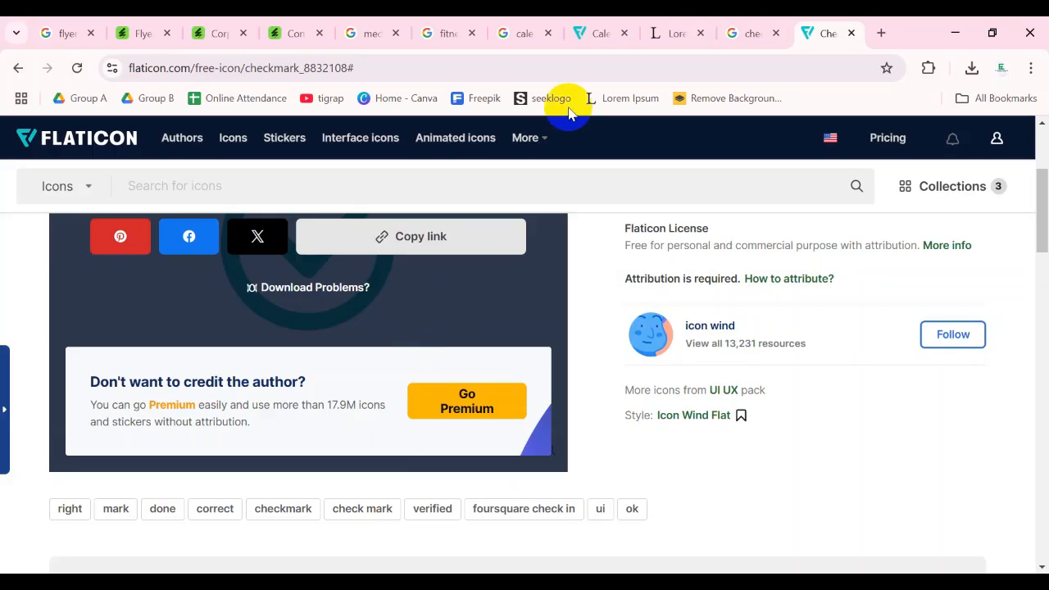
left_click(670, 37)
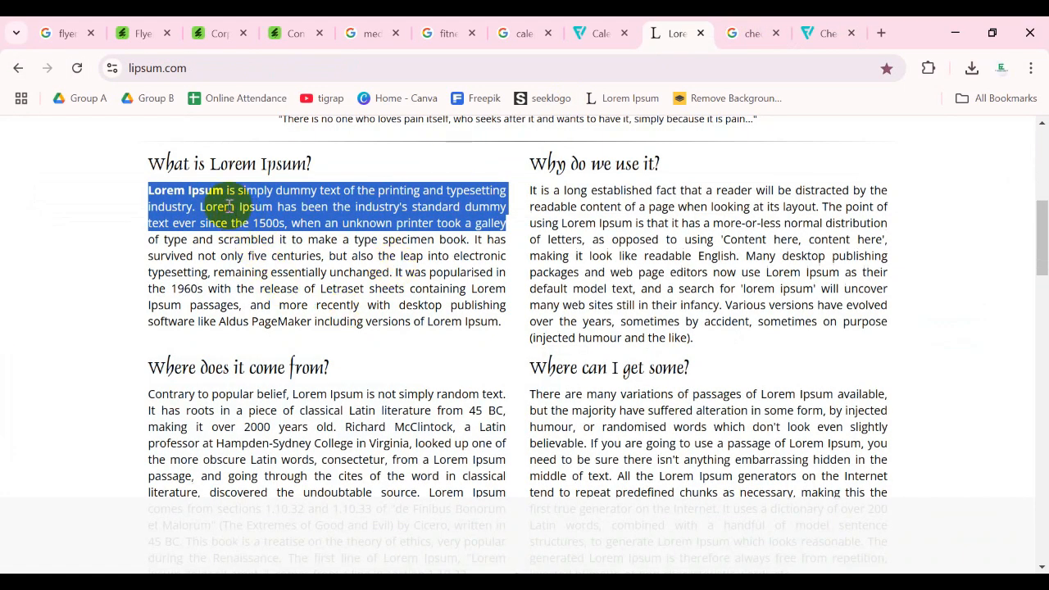
left_click(150, 191)
left_click_drag(150, 191, 493, 205)
right_click(506, 206)
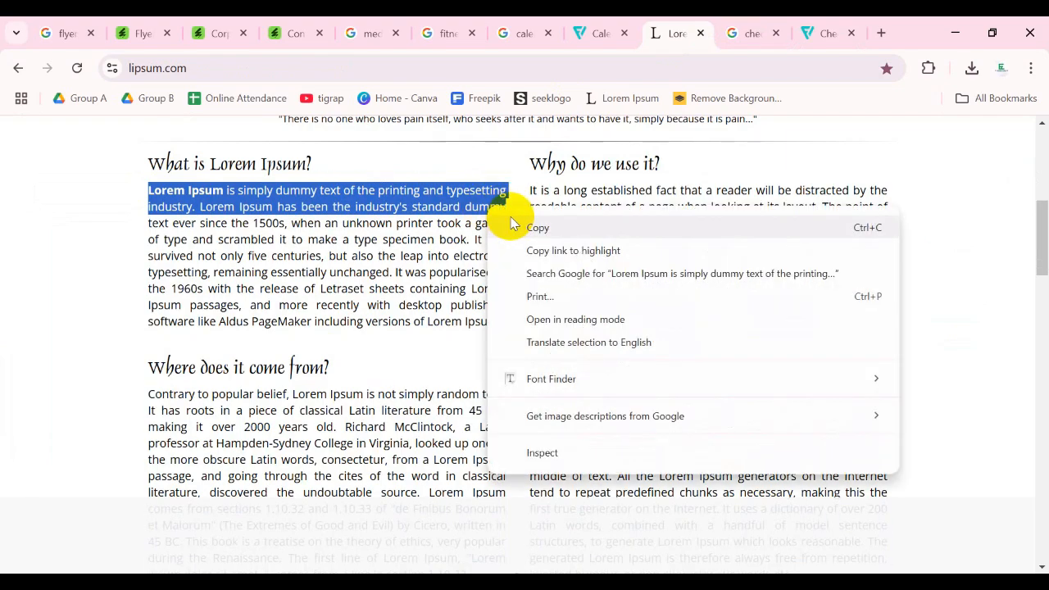
left_click(525, 227)
- Return to Illustrator and replace the placeholder description with the copied Lorem Ipsum text
key("alt+Tab")
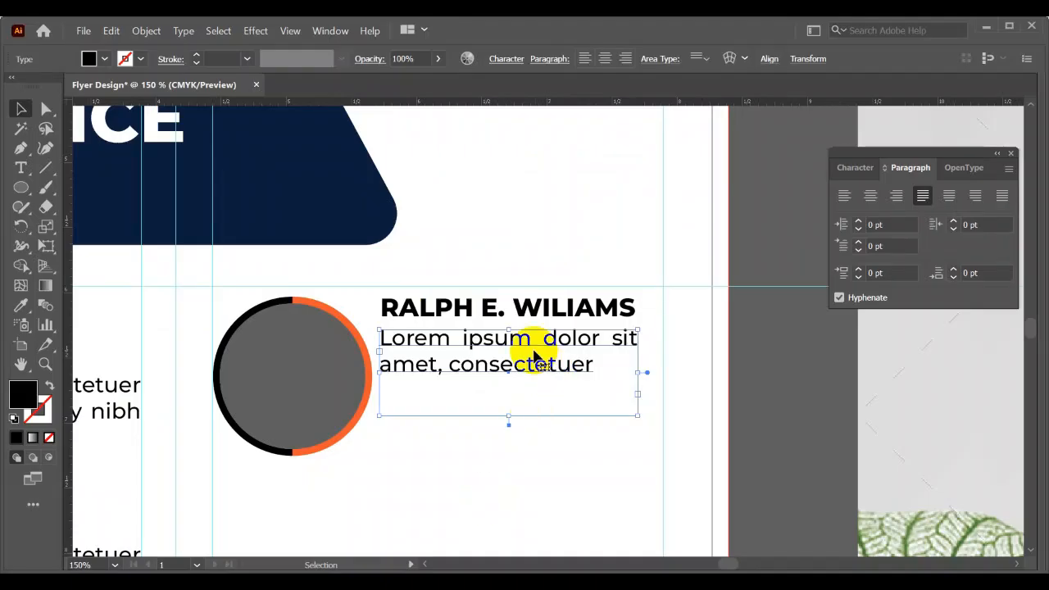
triple_click(524, 340)
key("ctrl+v")
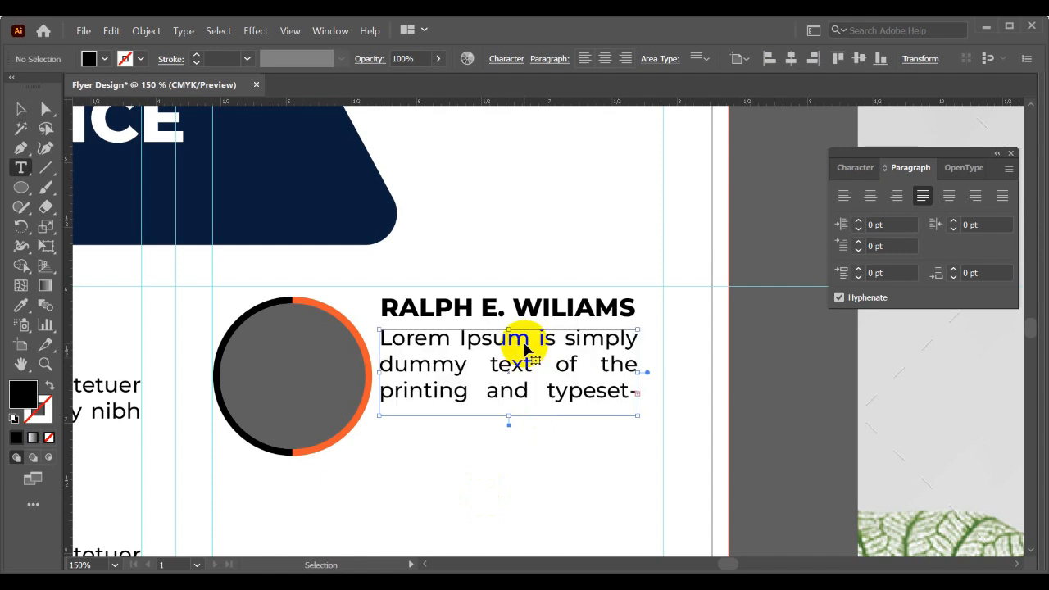
left_click(23, 104)
- Left-align the speaker's description and set its leading to Auto
left_click(545, 414)
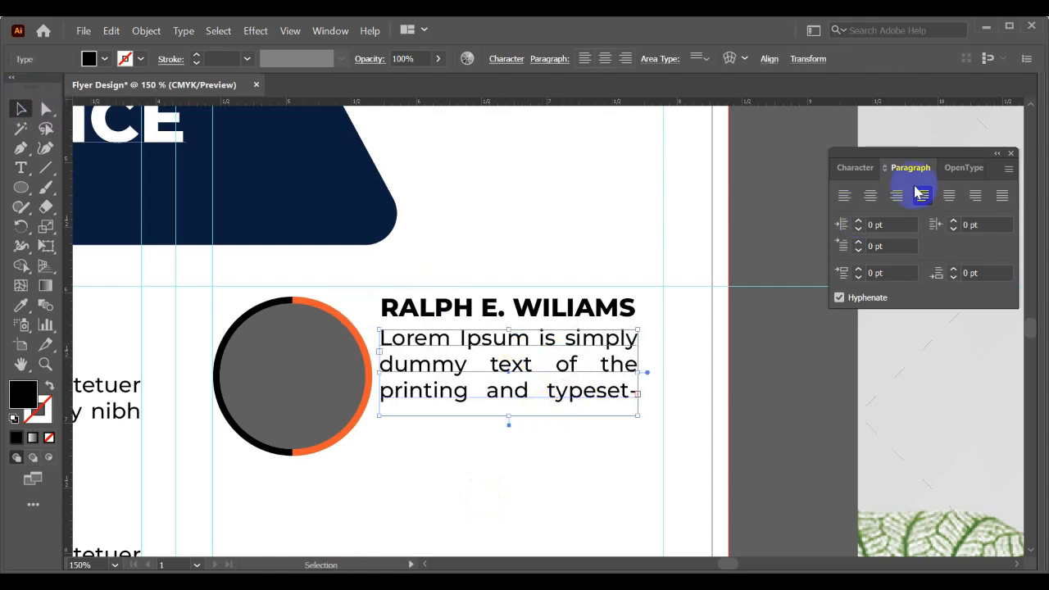
left_click(853, 197)
left_click(844, 197)
left_click(856, 168)
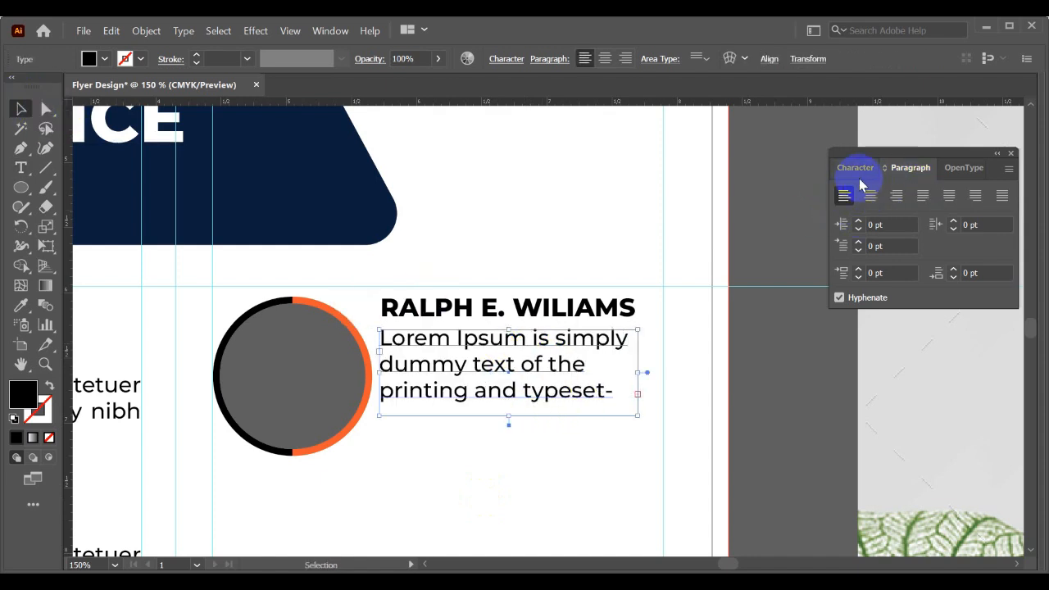
left_click(1005, 241)
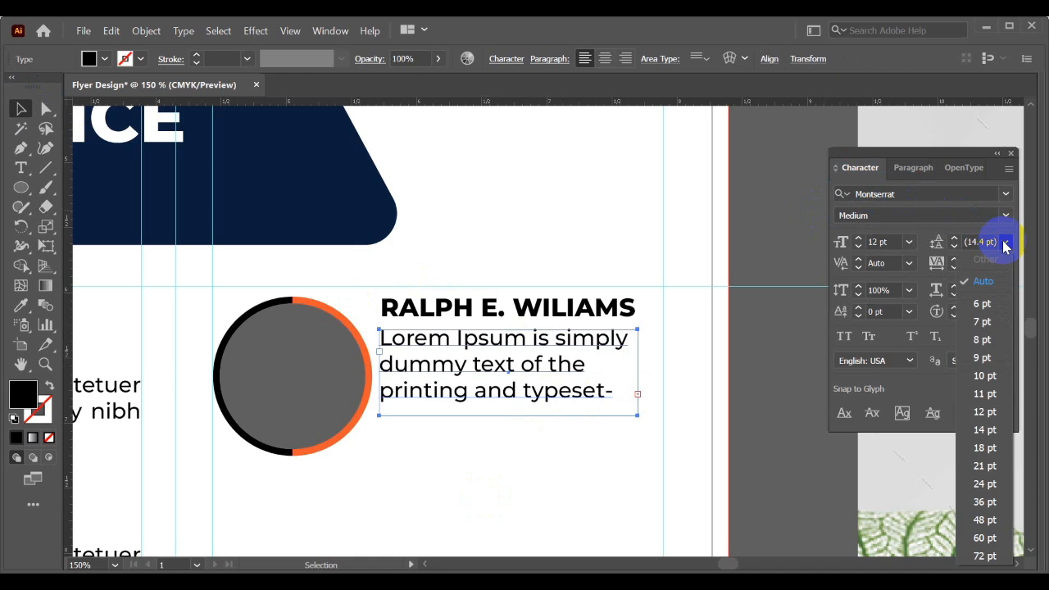
left_click(988, 281)
- Try justifying the description with its last line aligned left, and restore left alignment
left_click(906, 171)
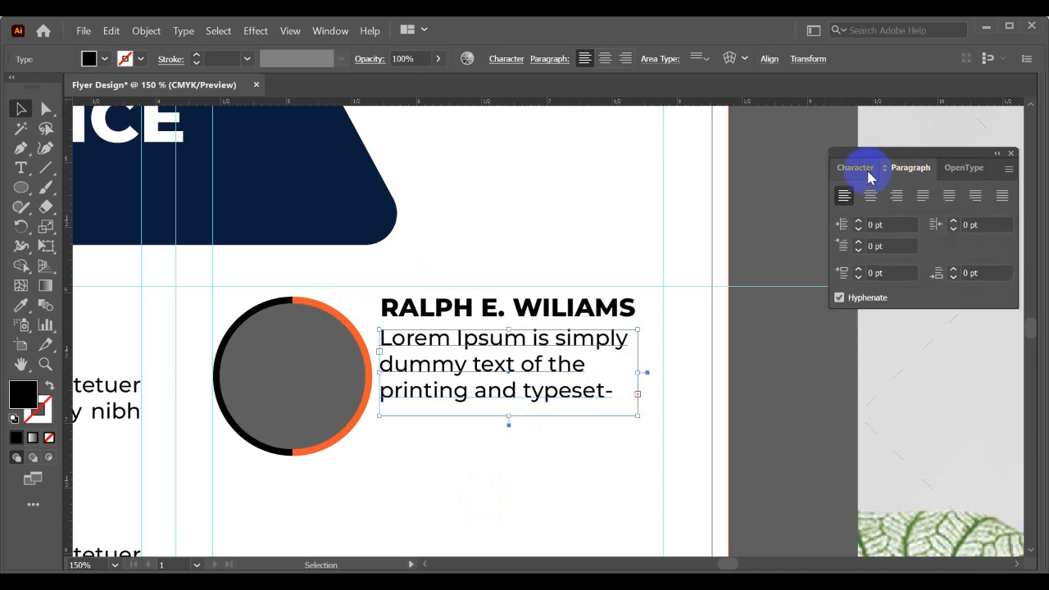
left_click(869, 174)
left_click(907, 172)
left_click(924, 196)
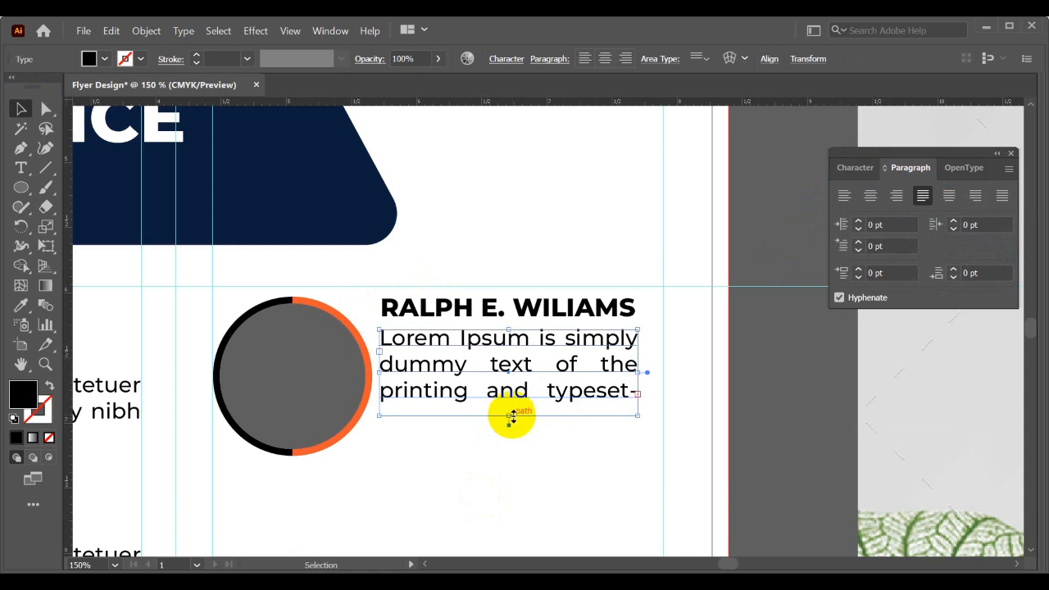
left_click(845, 194)
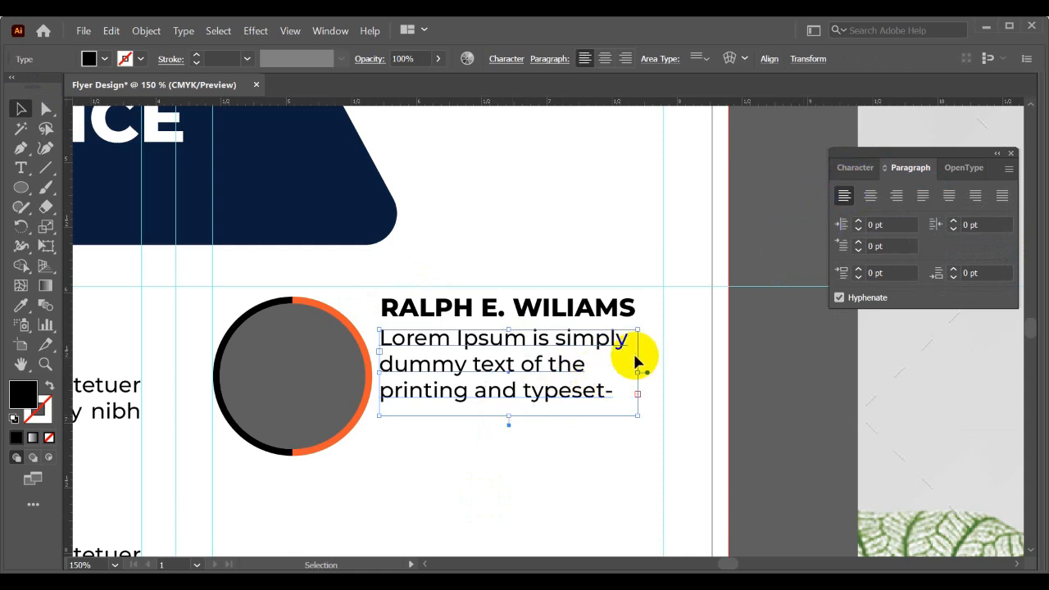
mouse_move(637, 371)
left_mouse_down()
mouse_move(663, 370)
mouse_move(639, 370)
left_mouse_up()
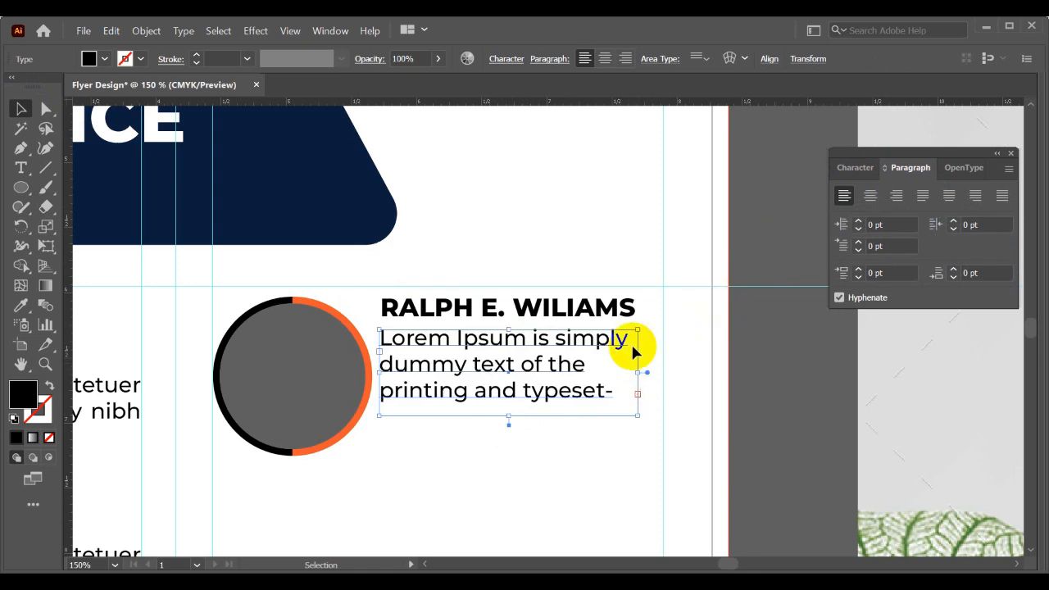
- Set the description's font size to 9 pt and try it justified before restoring left alignment
left_click(852, 168)
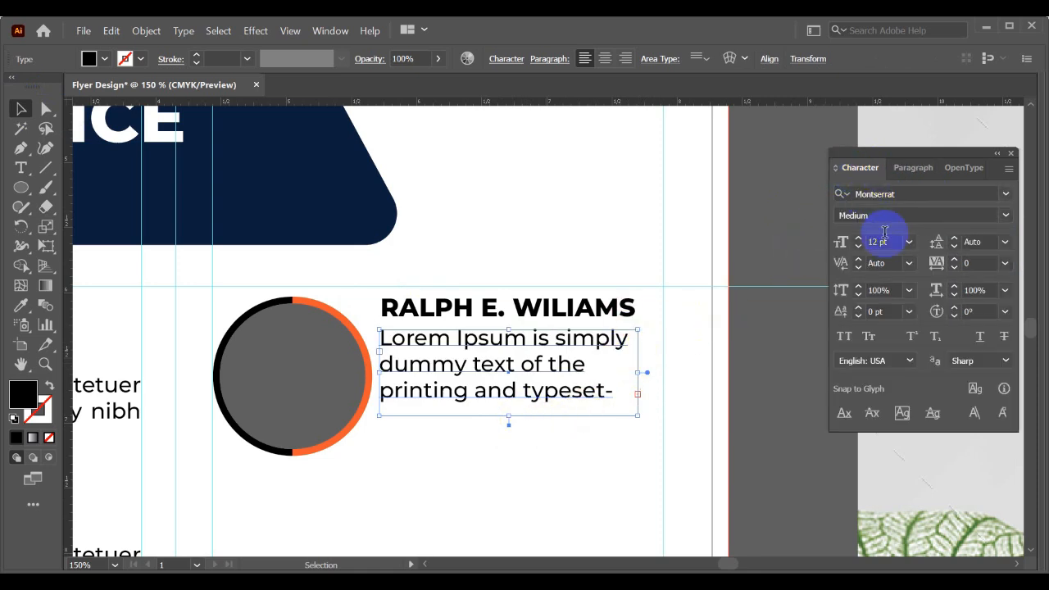
key("Down")
key("Down")
key("Down")
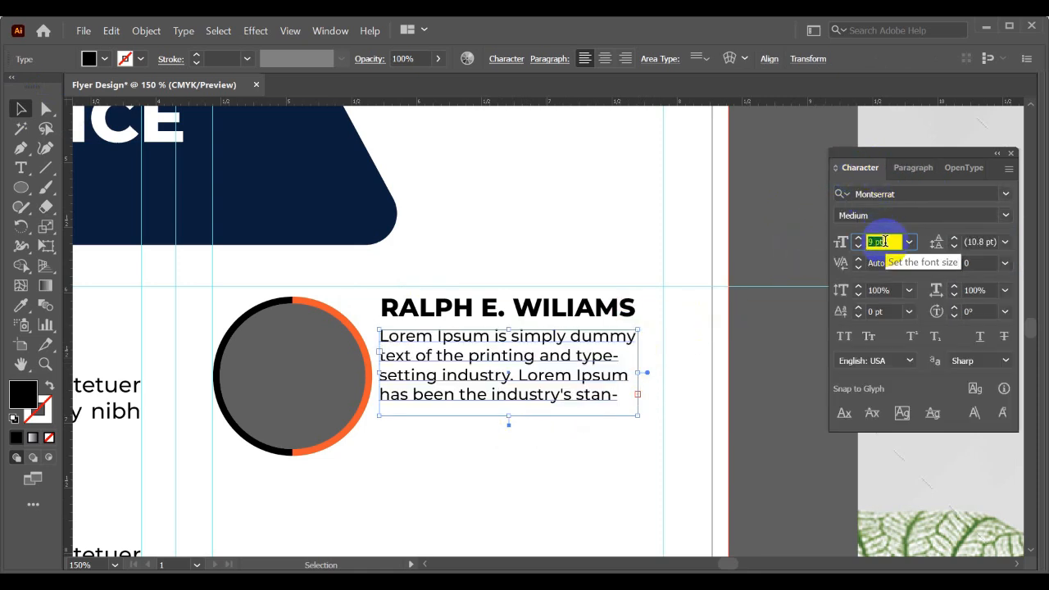
left_click(923, 169)
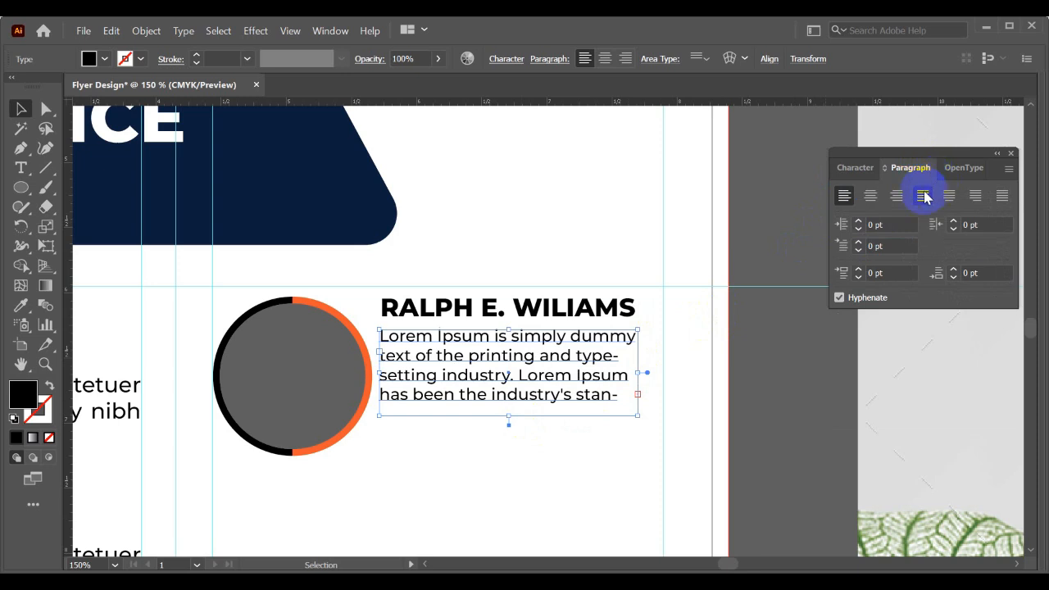
left_click(924, 196)
left_click(857, 203)
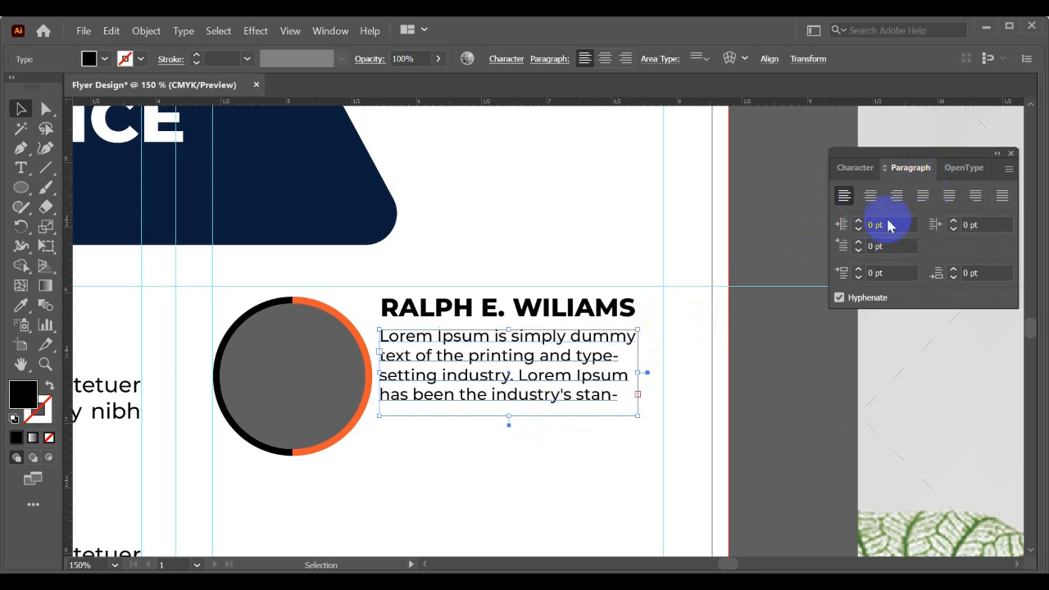
- Set the description's font size to 10 pt and justify it with the last line aligned left
left_click(857, 168)
type("10")
key("Return")
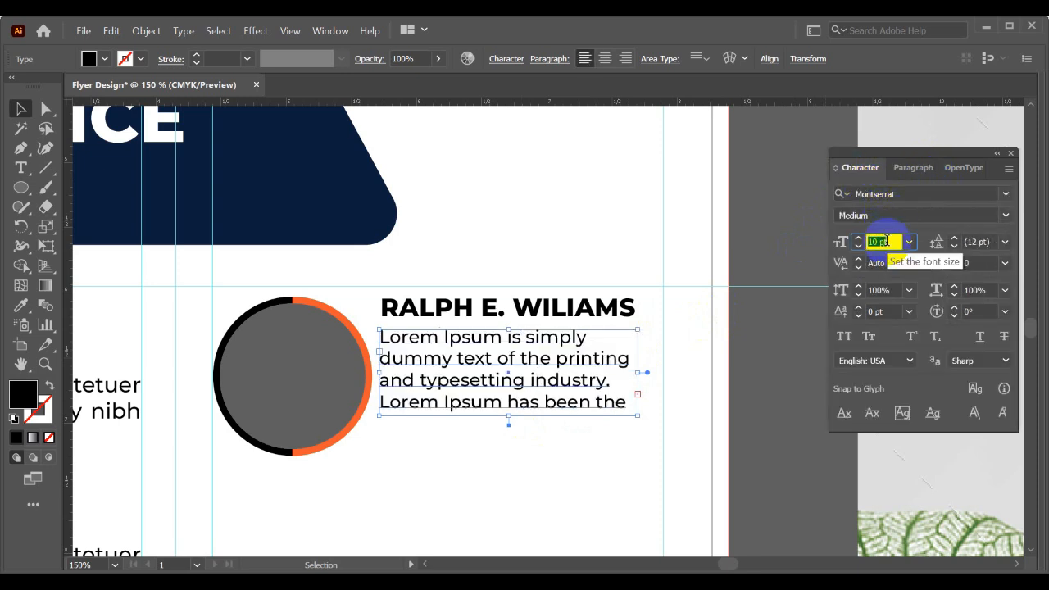
left_click(910, 168)
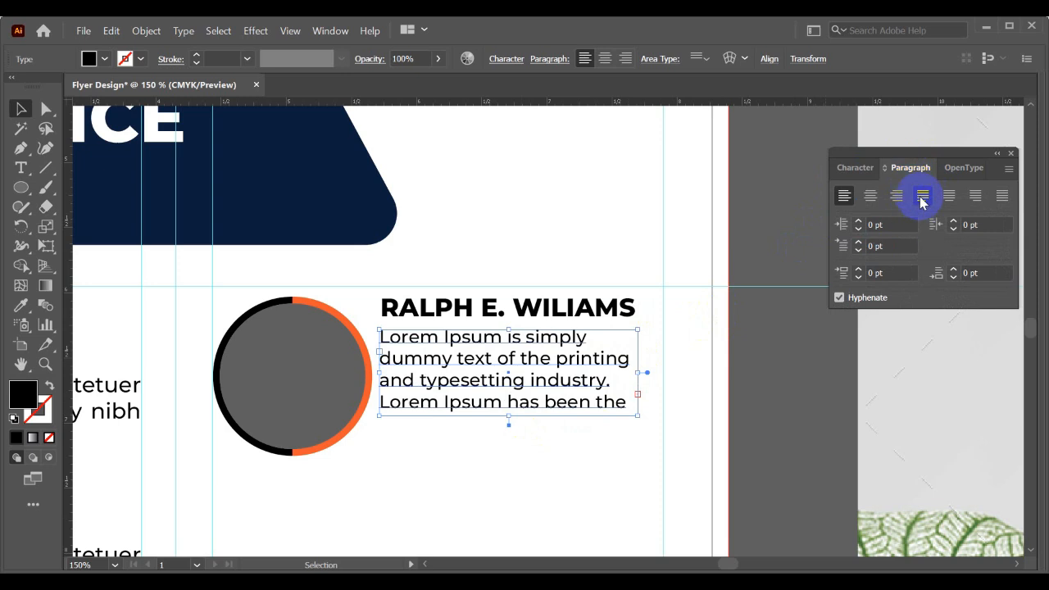
left_click(922, 196)
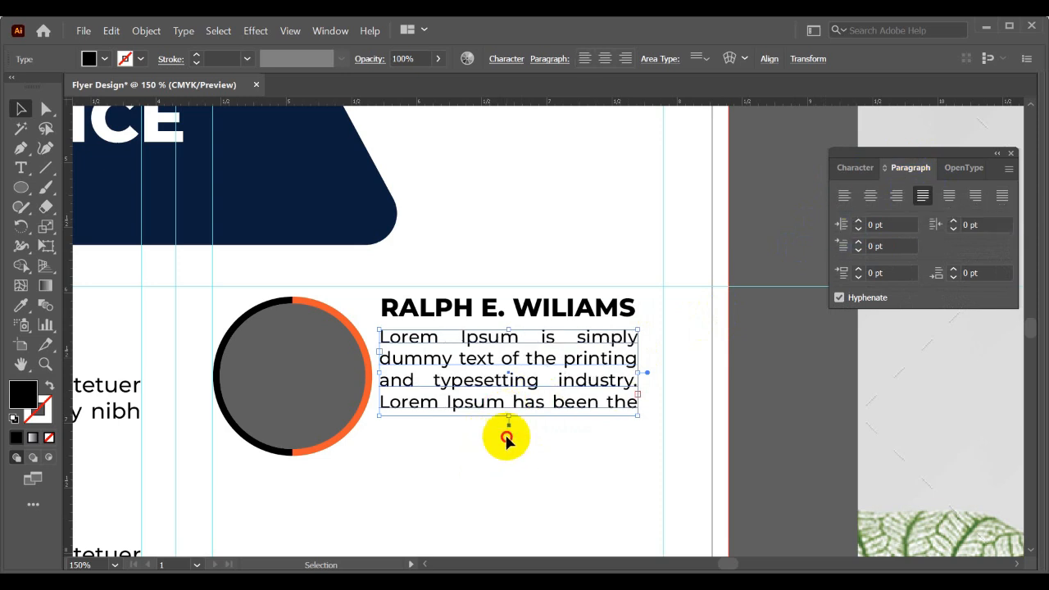
left_click(509, 427)
- Move the speaker's name and description slightly right and down, and vertically center them with the round photo frame
key("ctrl+minus")
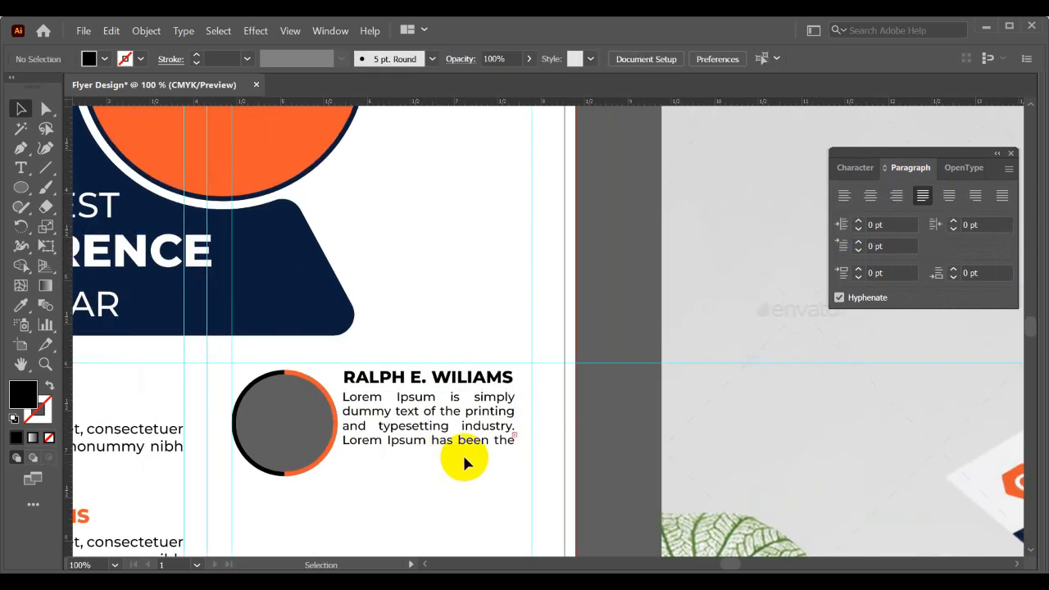
left_click_drag(478, 375, 483, 381)
left_click(321, 398)
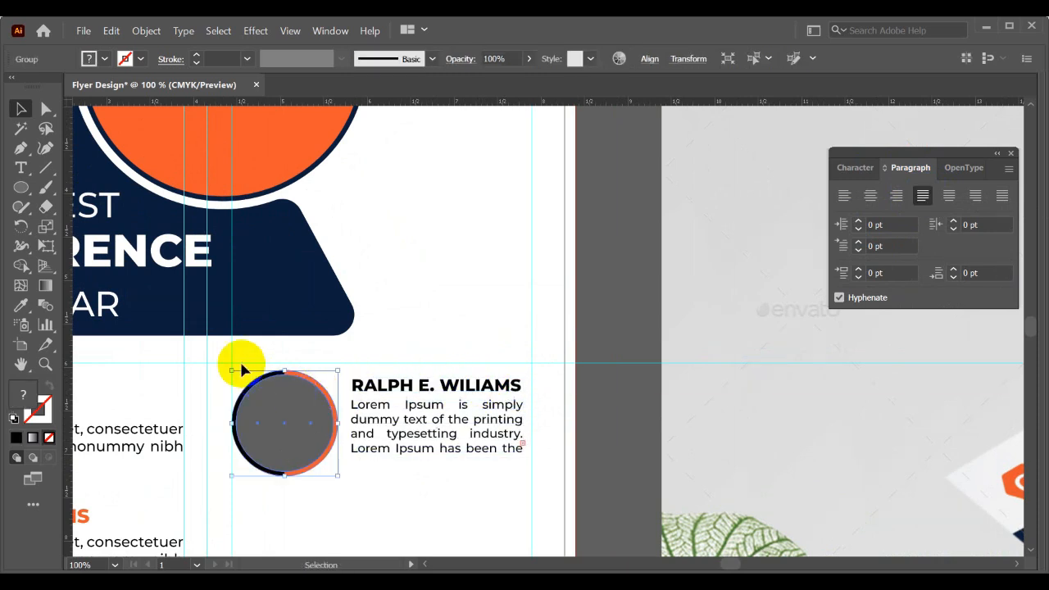
left_click(435, 392, "shift")
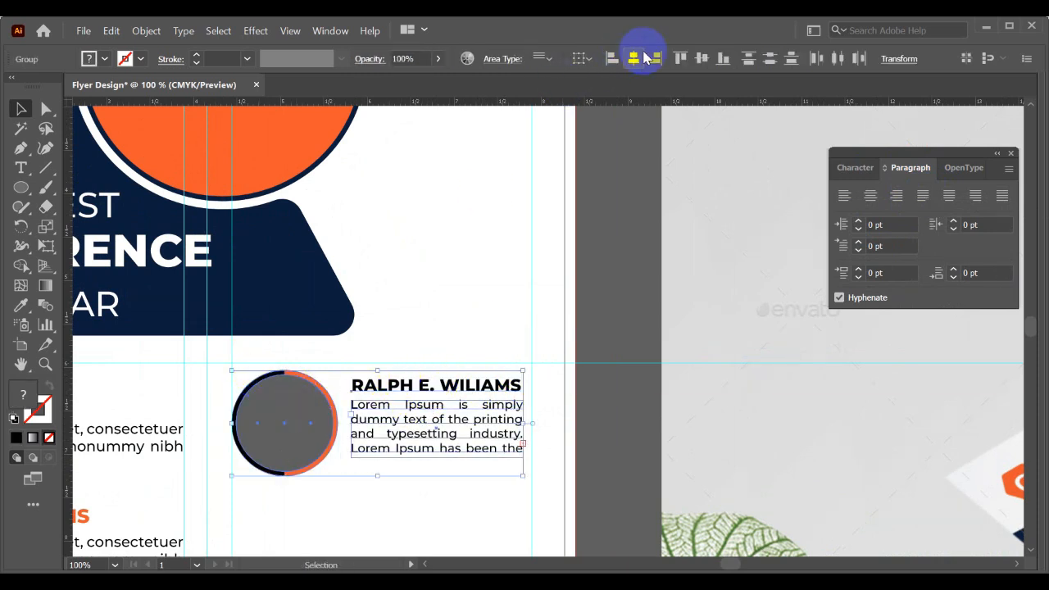
left_click(701, 59)
left_click(481, 515)
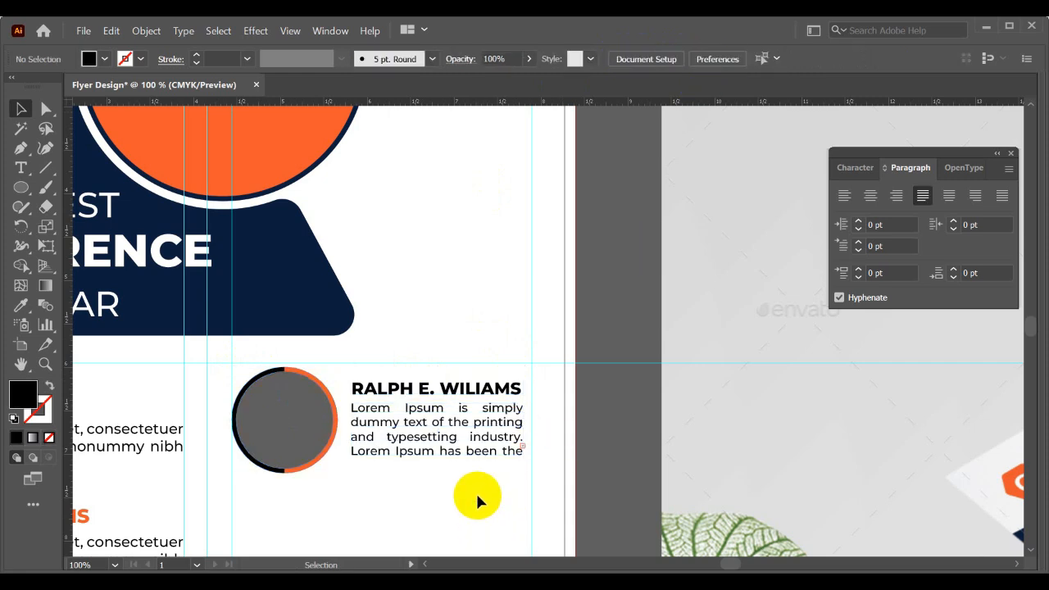
- Draw a rectangle as tall as the photo frame, from its top centre almost to the right-hand vertical guide, filled with the panel's navy
scroll(476, 491, "up", 1)
left_click_drag(23, 187, 66, 186)
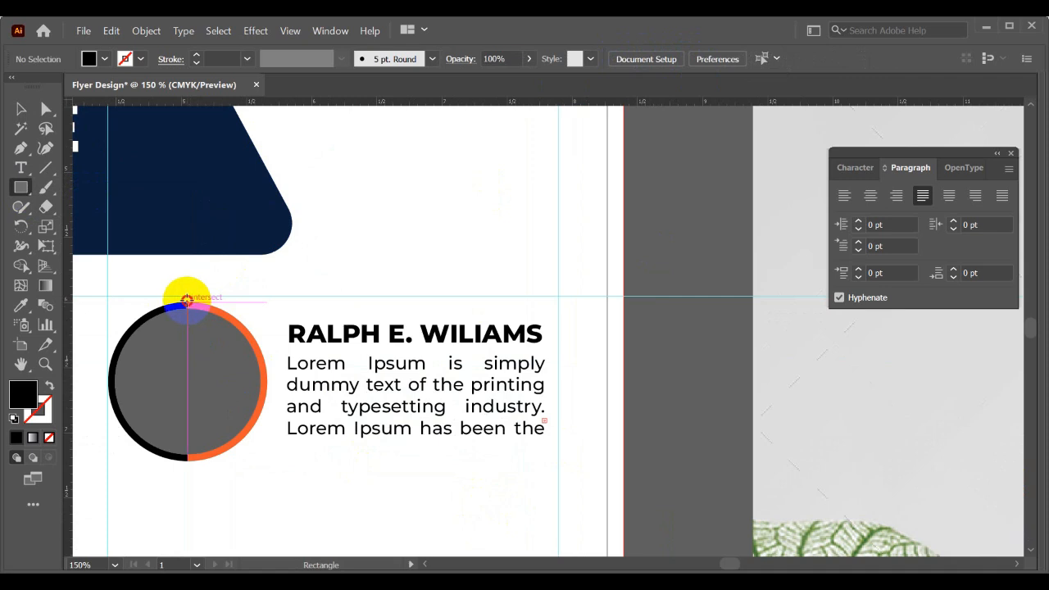
mouse_move(187, 301)
left_mouse_down()
mouse_move(263, 460)
mouse_move(562, 450)
mouse_move(547, 450)
mouse_move(556, 459)
left_mouse_up()
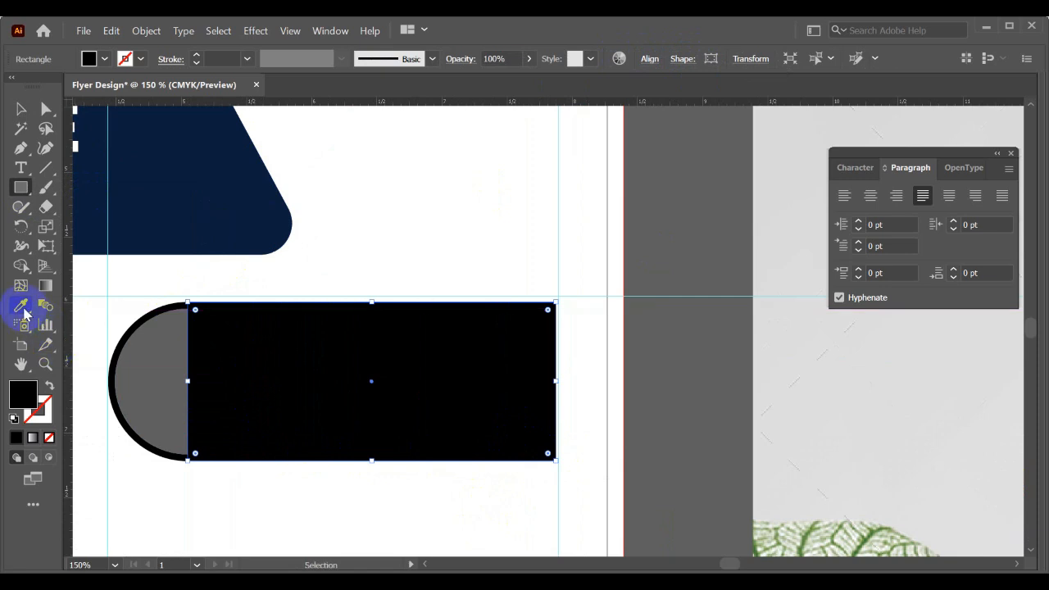
left_click(150, 222)
key("v")
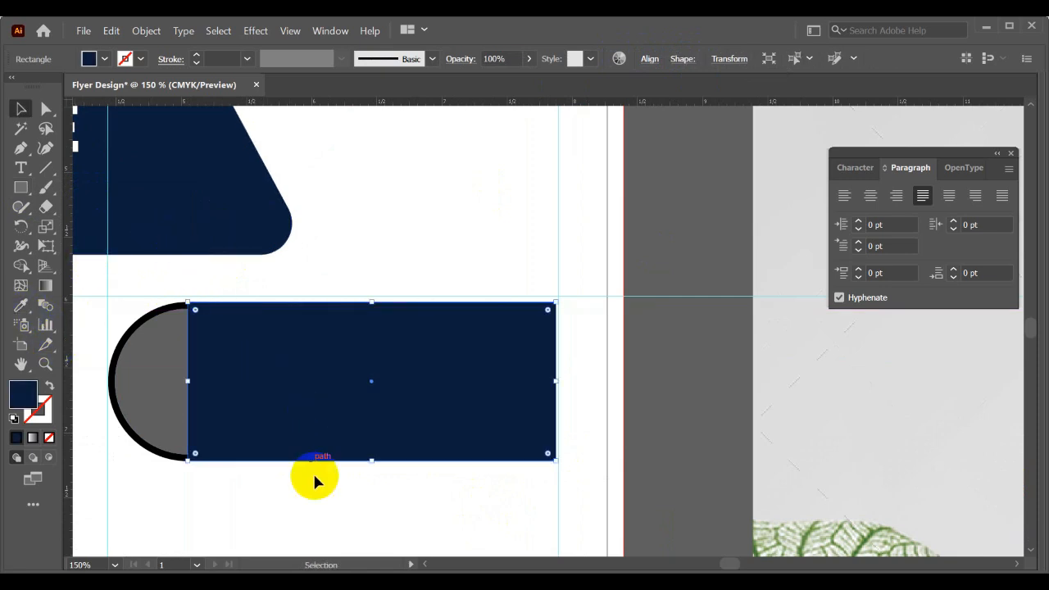
- Send the navy rectangle behind the speaker's name, description and round photo frame
left_click(353, 394)
key("a")
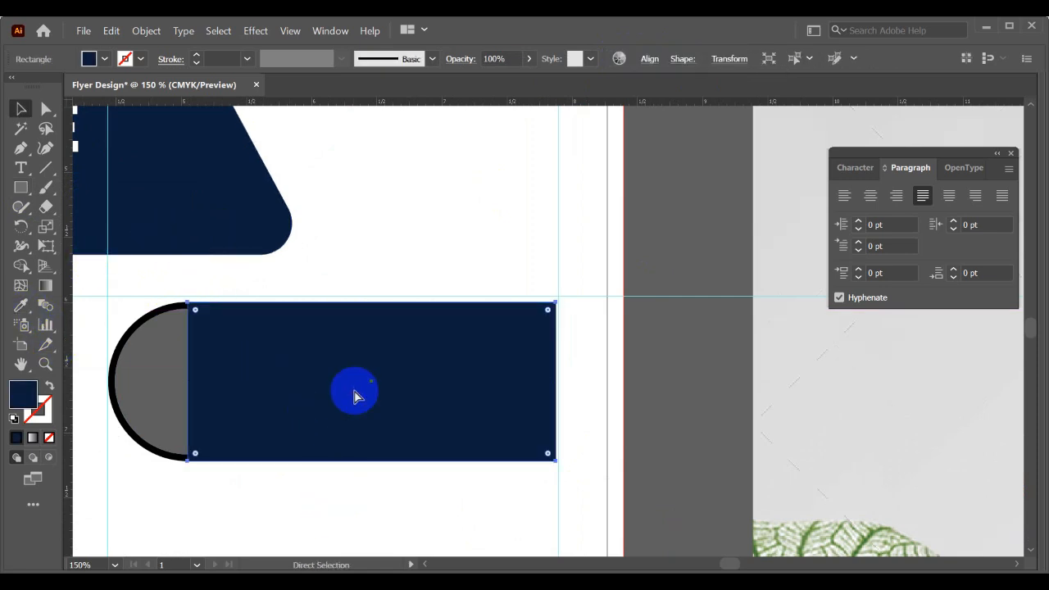
key("ctrl+shift+[")
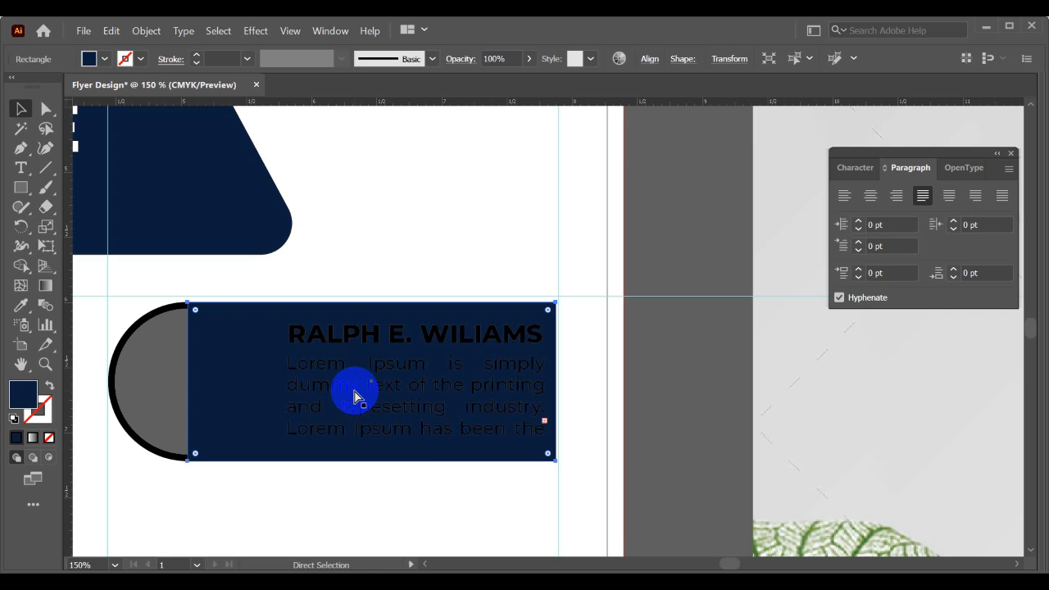
key("ctrl+[")
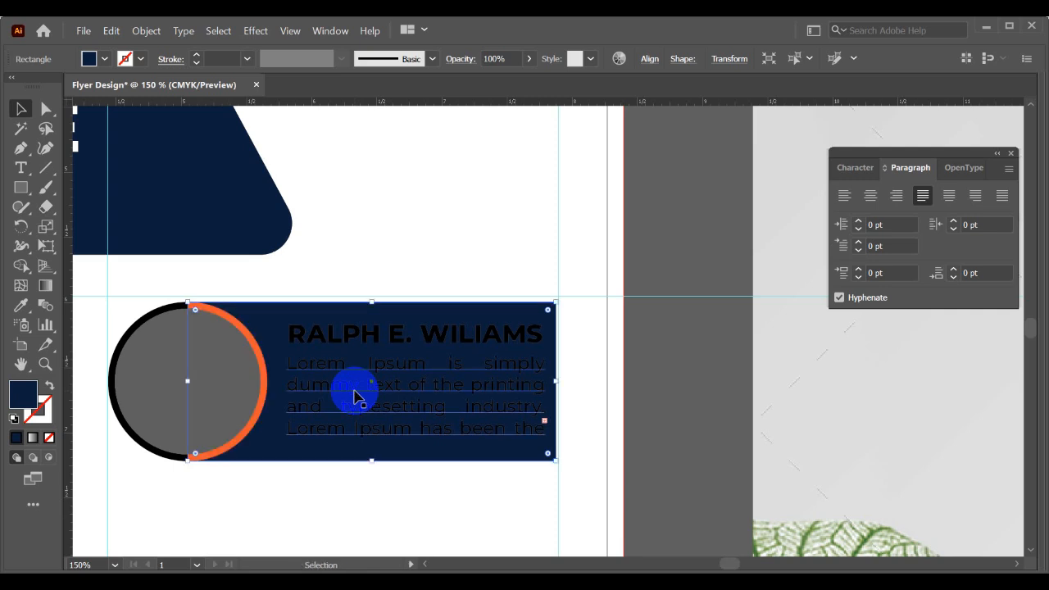
left_click(241, 501)
scroll(239, 493, "up", 1)
left_click_drag(245, 493, 308, 505)
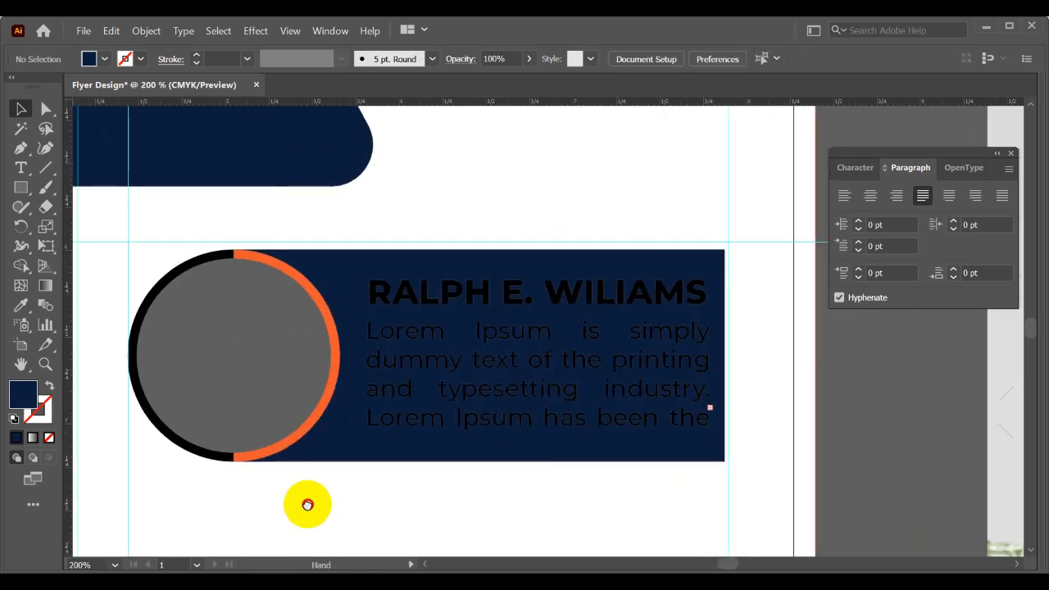
- Ungroup the round photo frame and select only its orange half ring
left_click(272, 264)
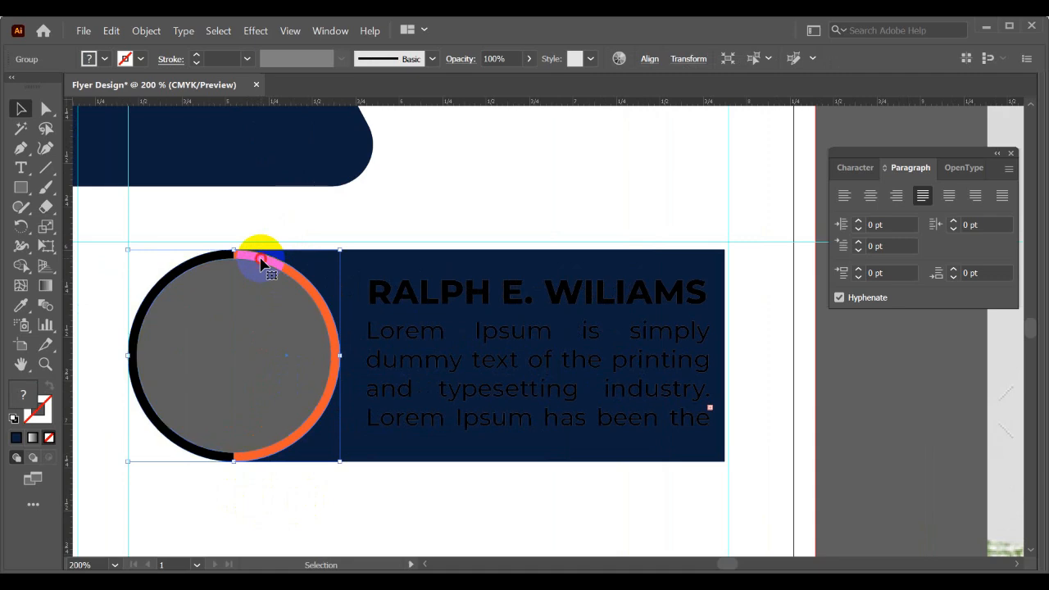
double_click(260, 263)
double_click(374, 218)
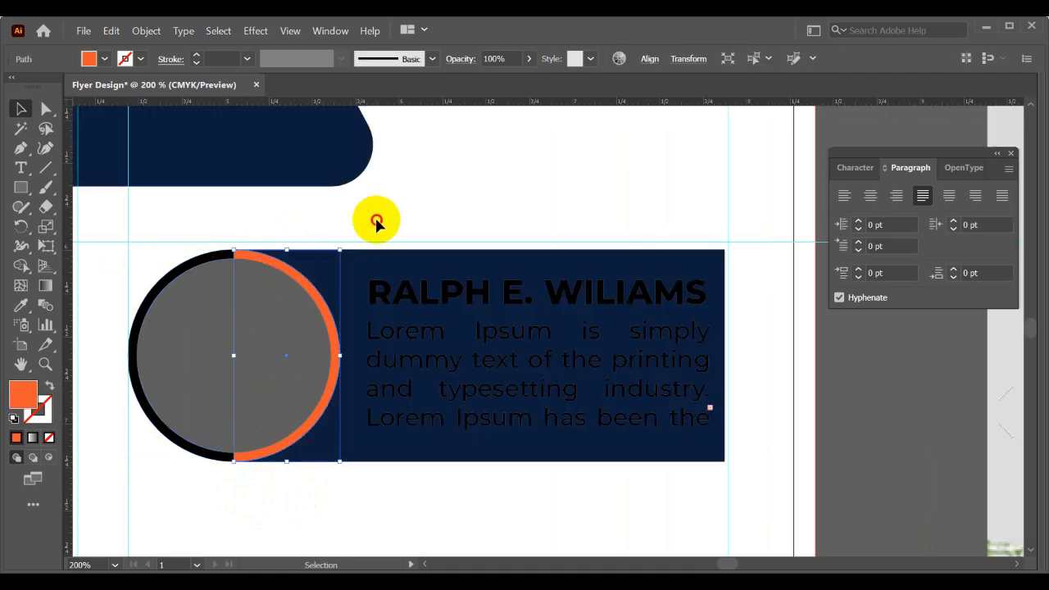
right_click(215, 297)
left_click(258, 438)
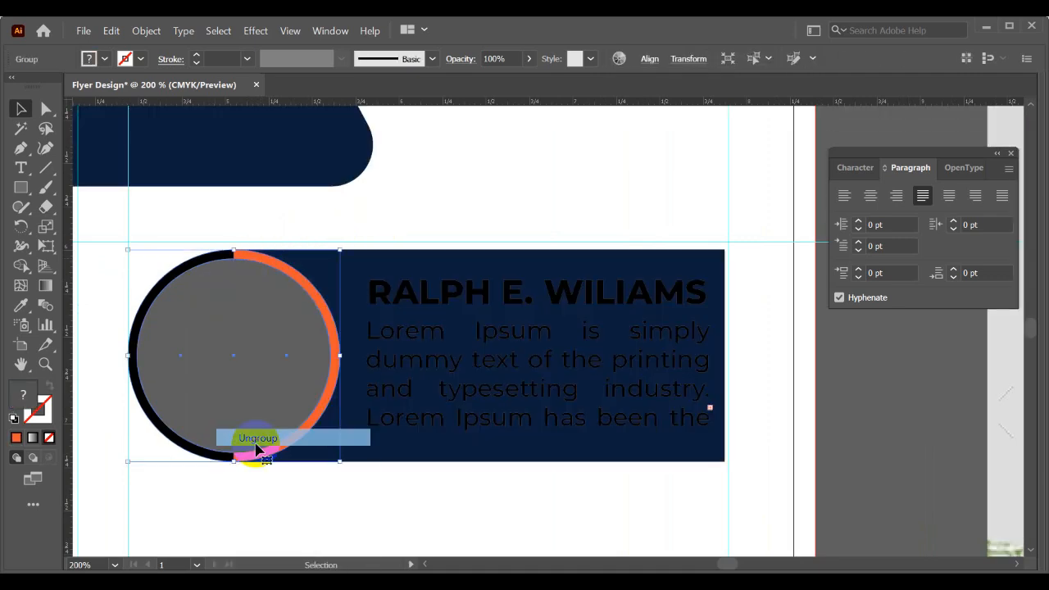
left_click(269, 467)
left_click(297, 275)
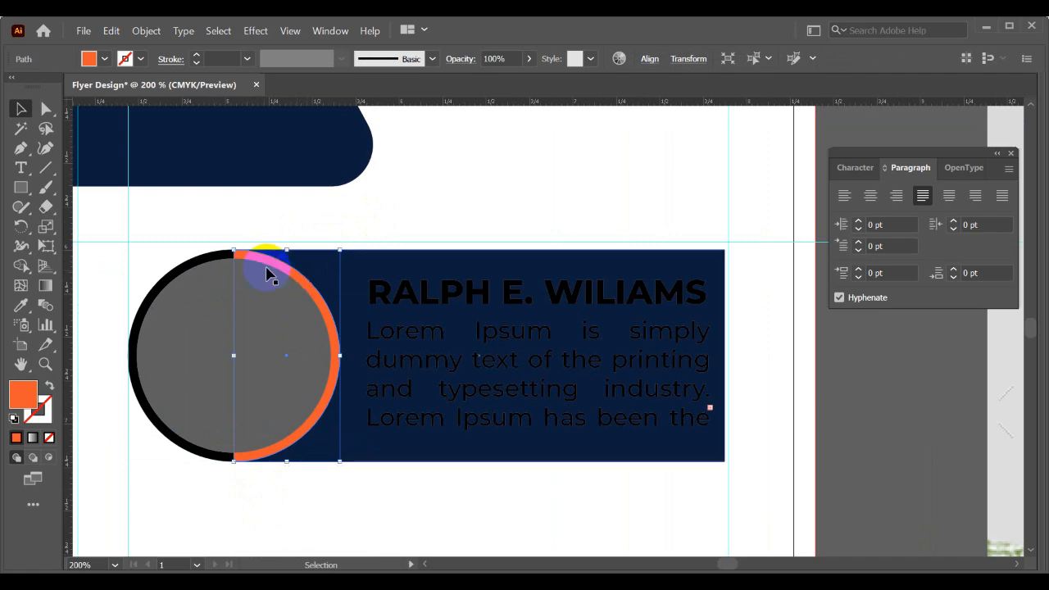
left_click(146, 31)
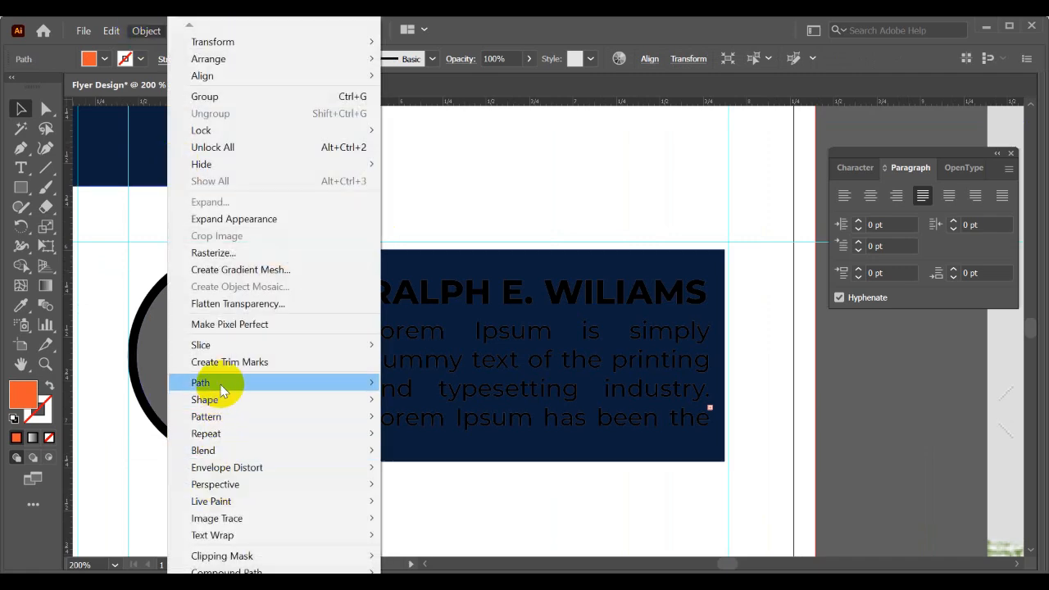
mouse_move(323, 383)
left_click(417, 433)
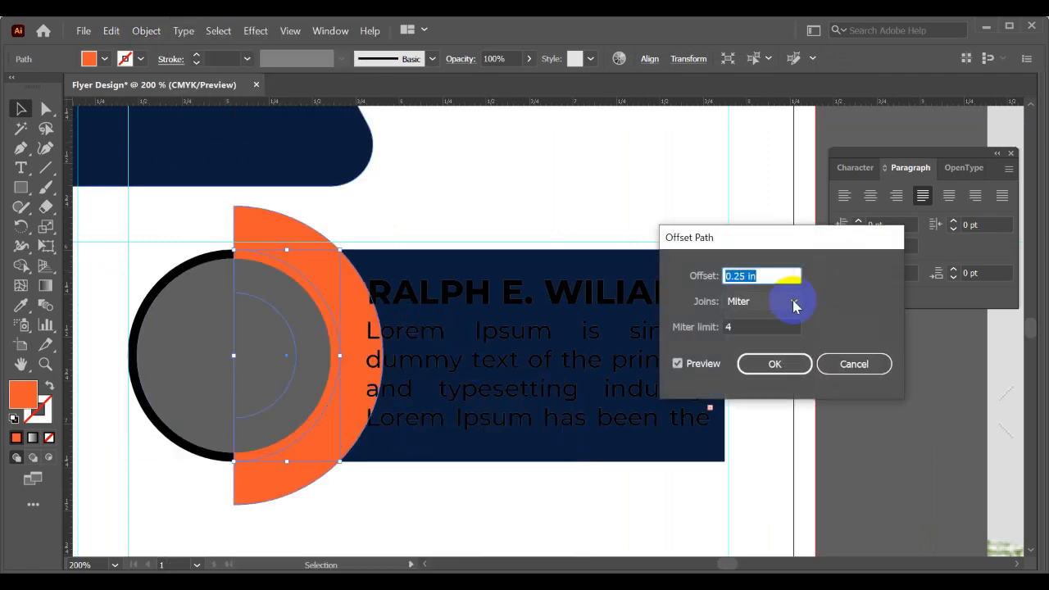
scroll(763, 278, "down", 1)
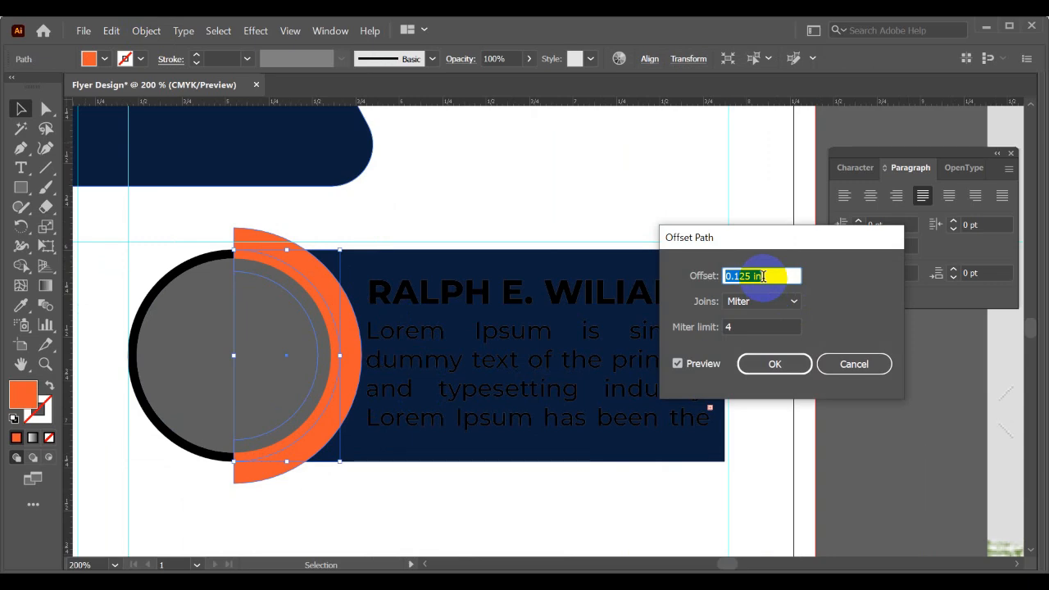
scroll(763, 277, "down", 1)
scroll(763, 276, "up", 1)
scroll(762, 275, "down", 1)
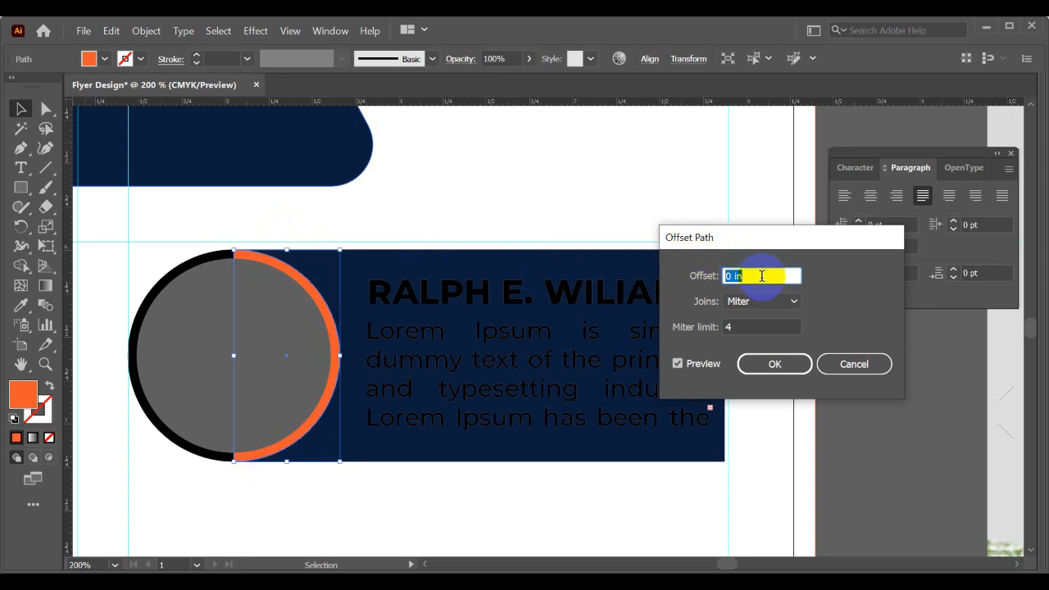
left_click(832, 358)
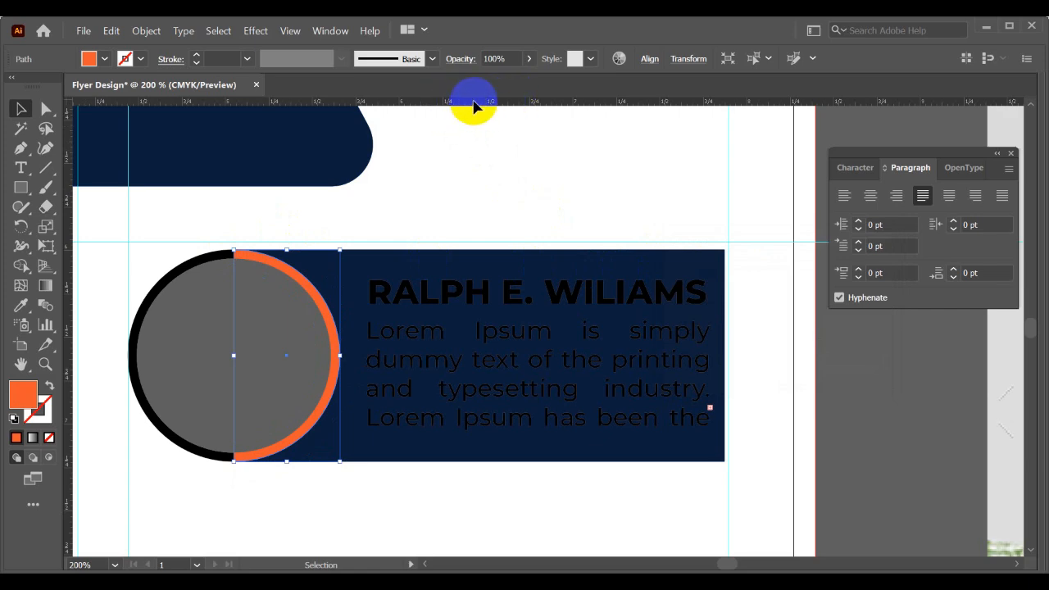
- Change the document's ruler units to pixels
key("a")
key("ctrl+r")
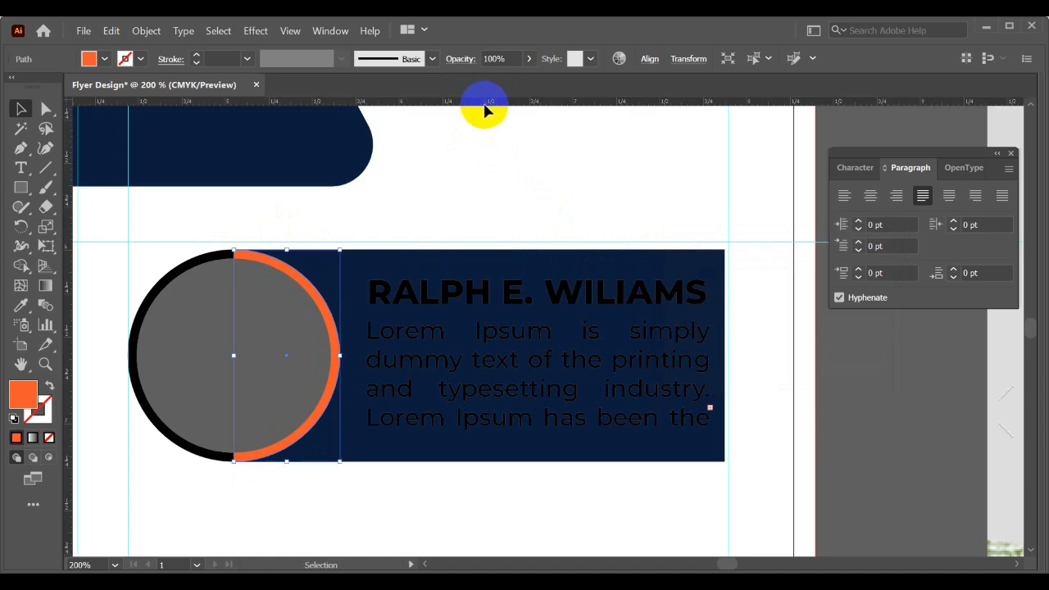
right_click(485, 104)
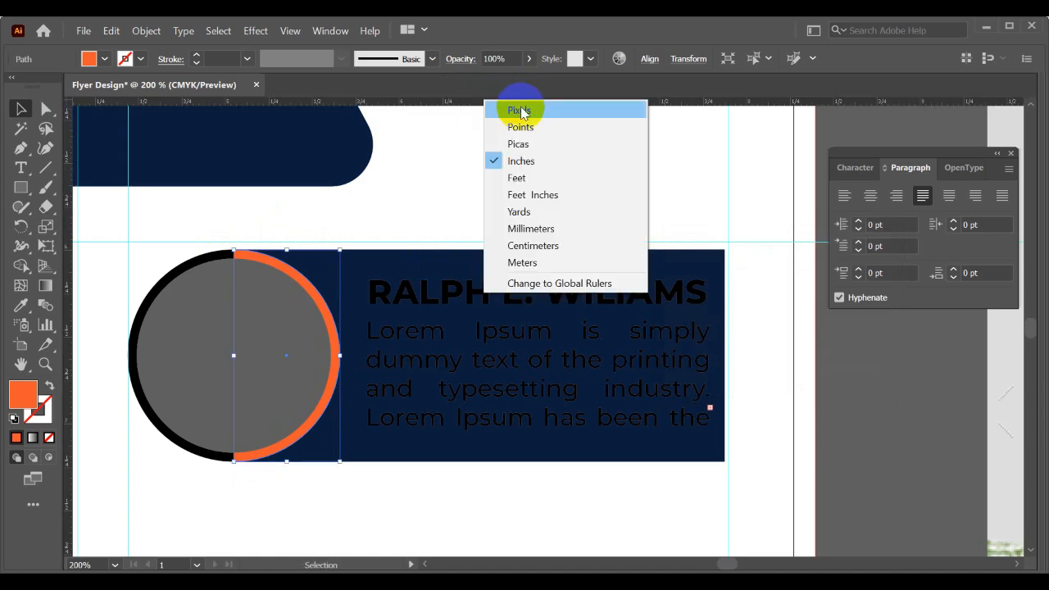
left_click(509, 109)
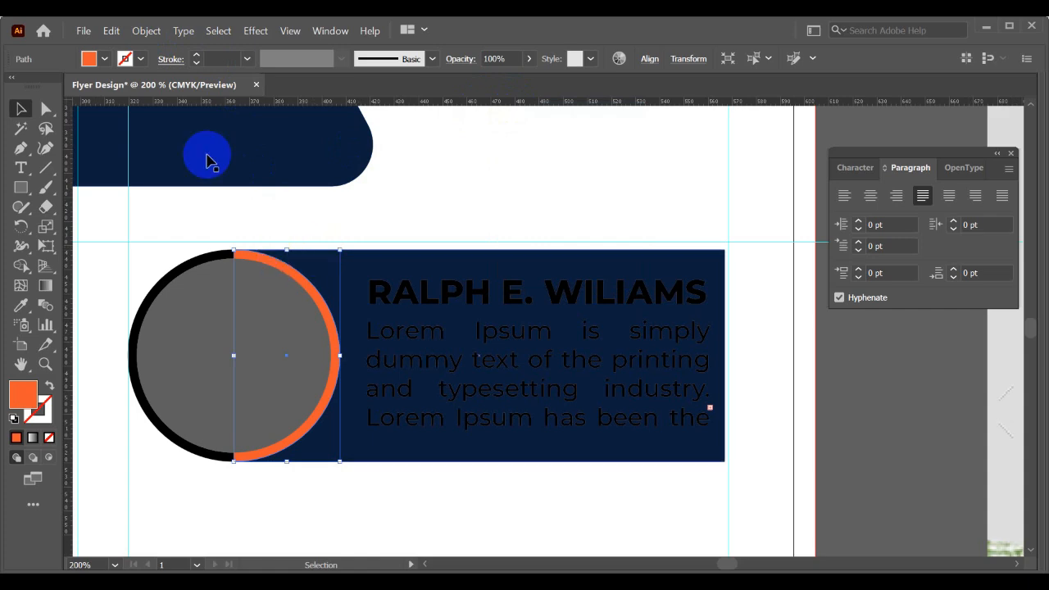
- Offset the path of the orange half ring with preview on, reducing the offset to 13 px
left_click(146, 30)
mouse_move(246, 382)
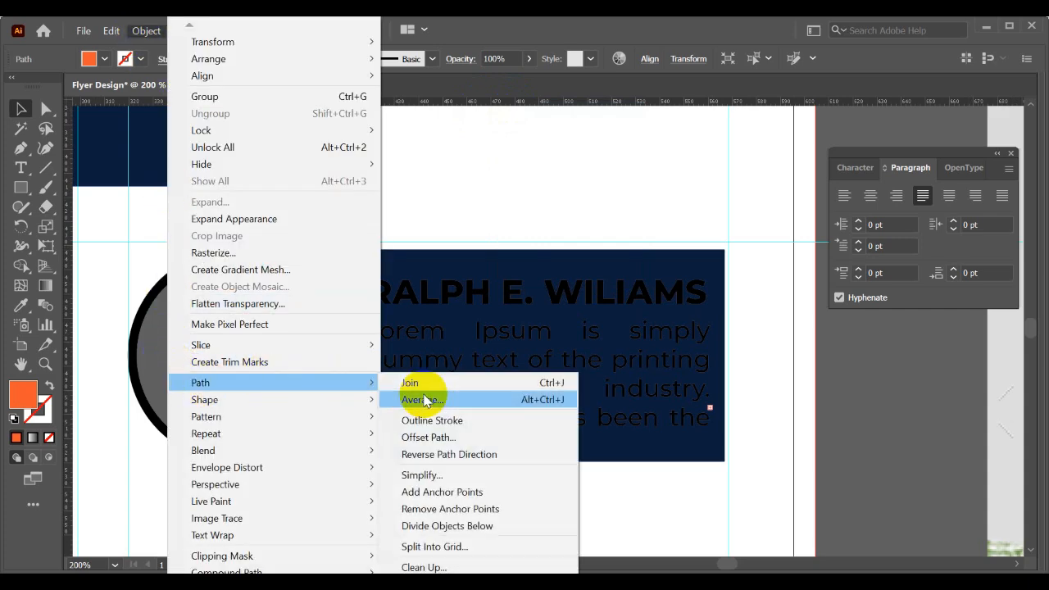
left_click(426, 437)
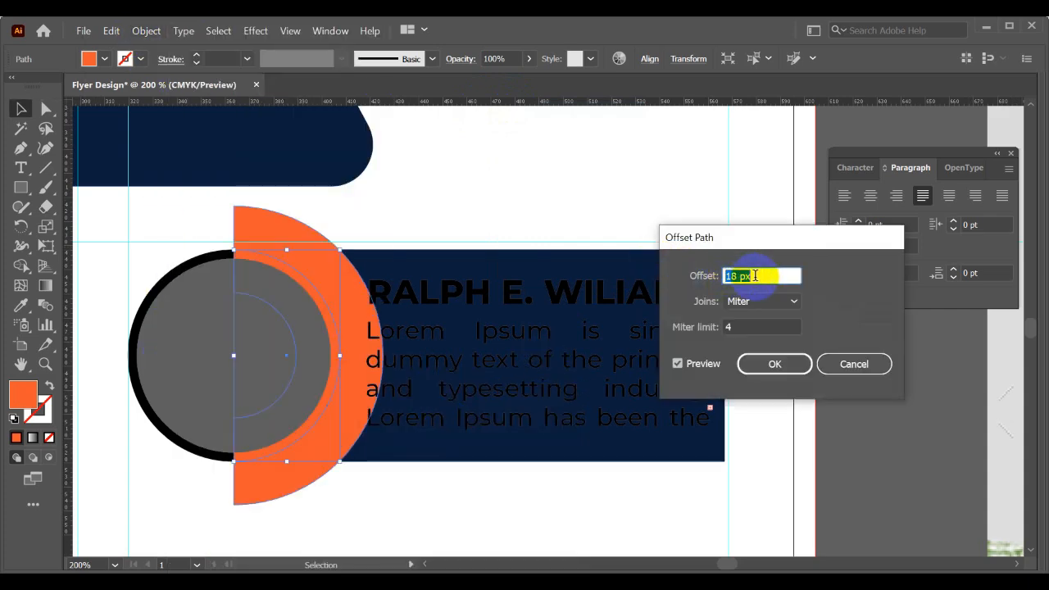
key("Down")
key("Down")
key("Down")
key("Down")
key("Down")
key("Down")
key("Down")
key("Down")
key("Down")
key("Down")
key("Down")
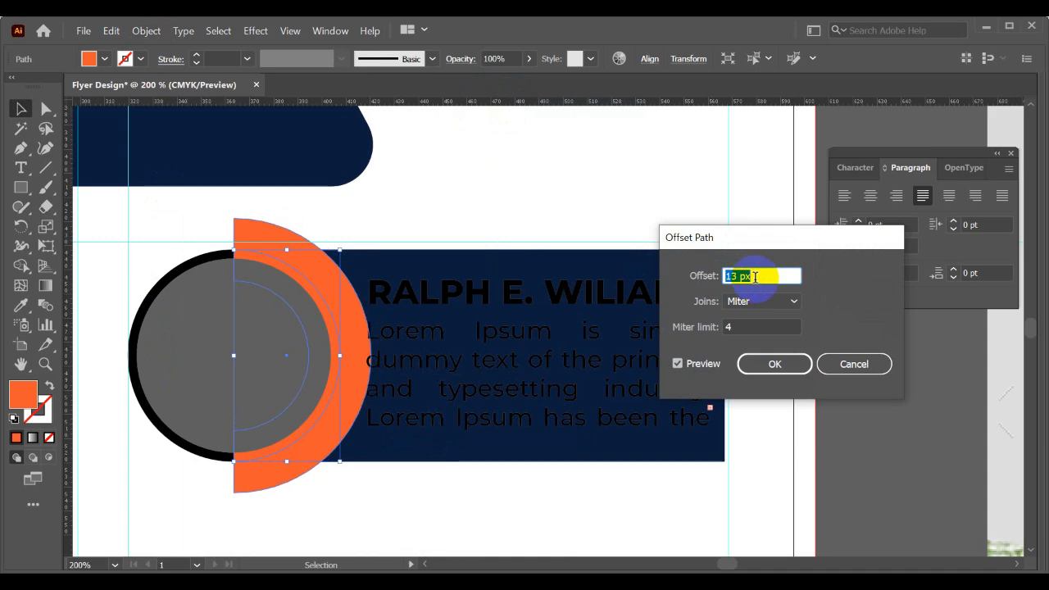
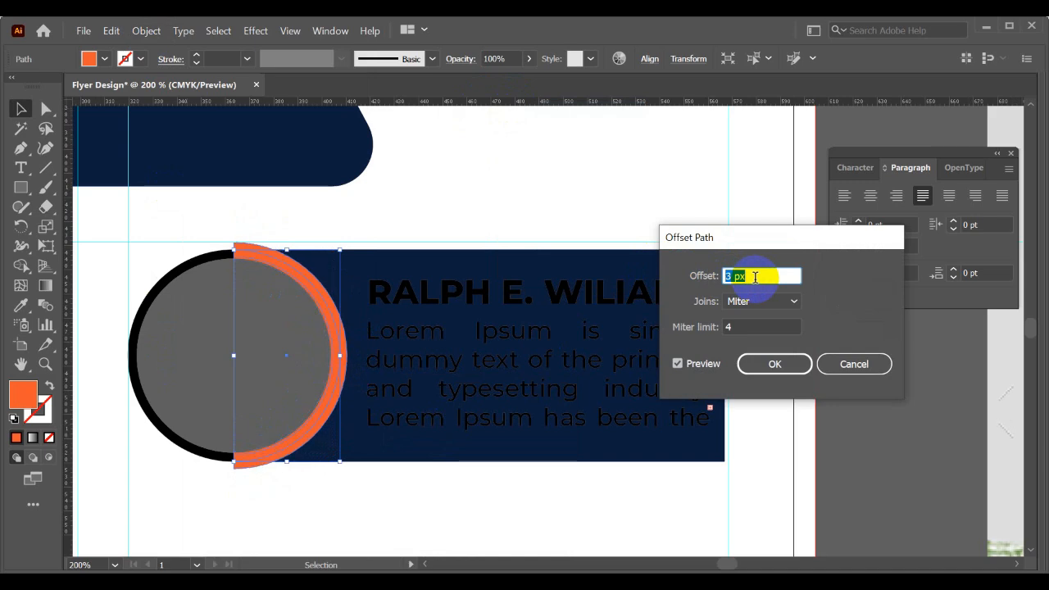
- Apply a 2 px offset to the orange half ring and use the outline to cut the navy rectangle with Shape Builder
left_click(756, 363)
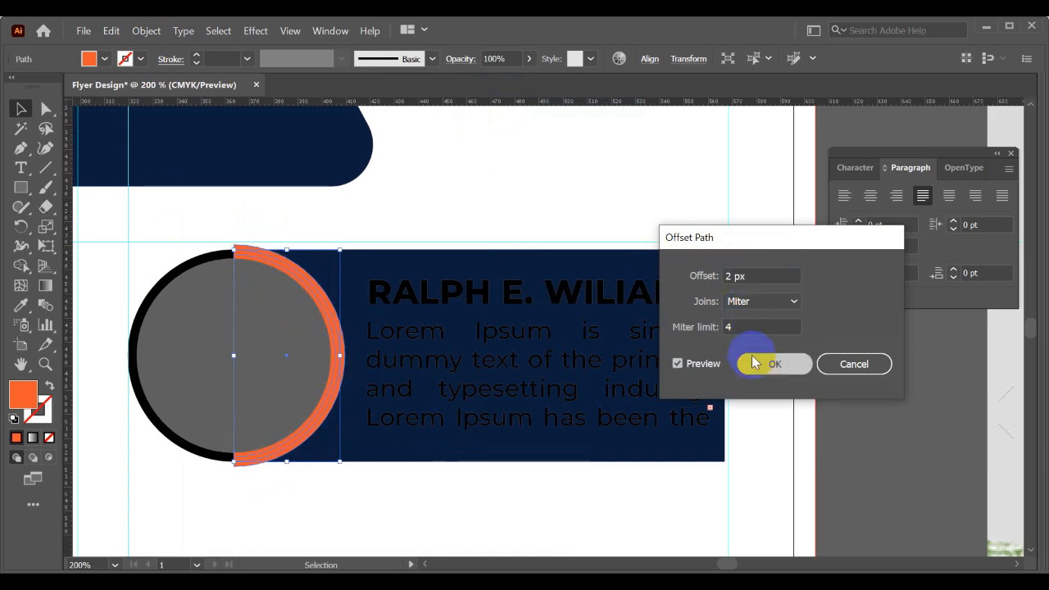
left_click(411, 257, "shift")
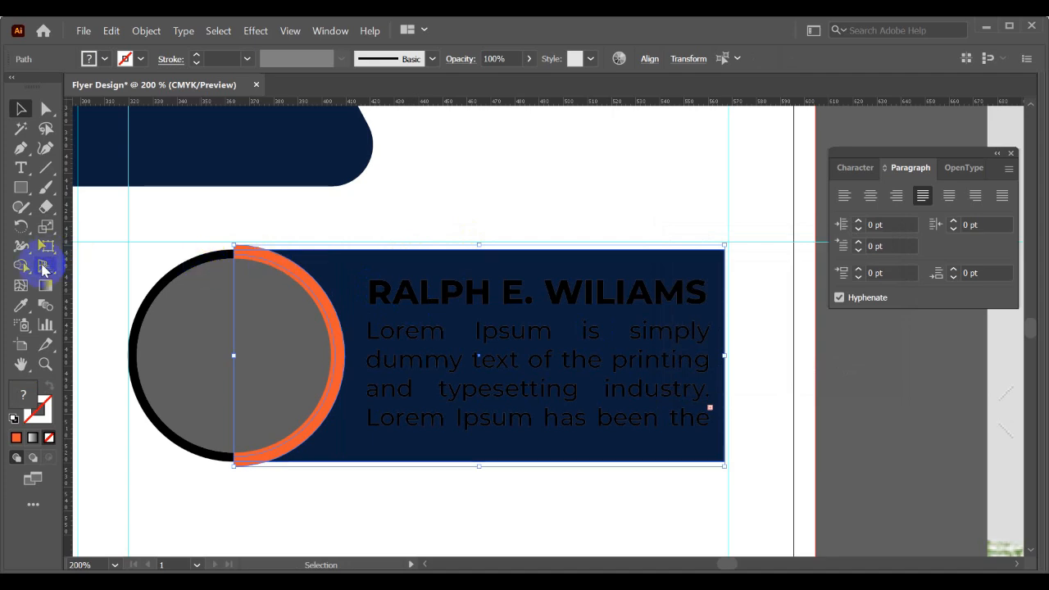
left_click(20, 266)
left_click_drag(320, 336, 335, 333)
key("v")
left_click(361, 220)
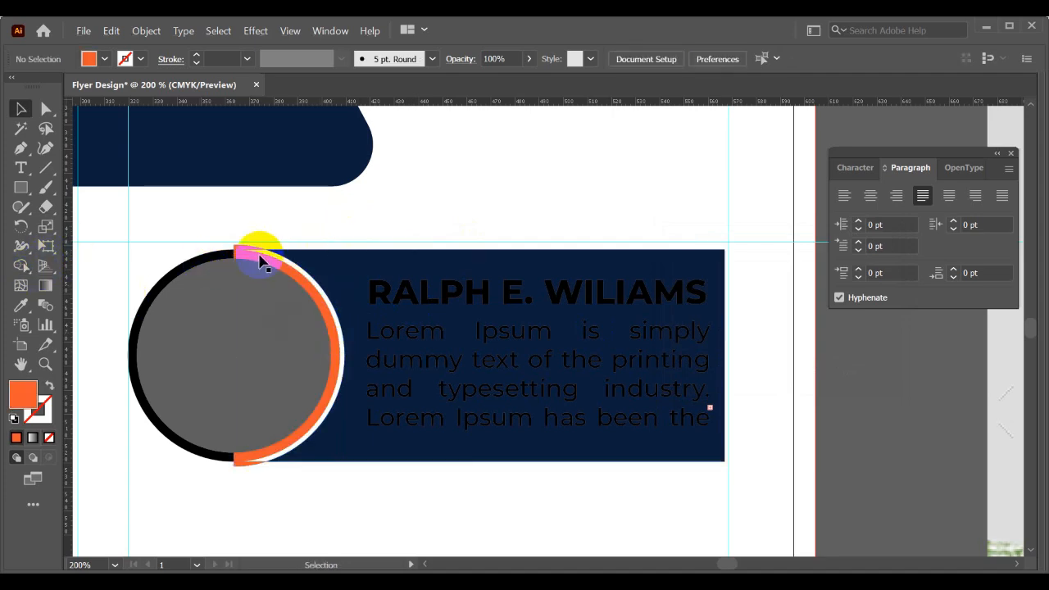
- Remove the leftover offset pieces at both ends of the orange half ring, leaving a clean gap beside the rectangle
scroll(261, 254, "up", 2)
left_click(236, 246)
scroll(282, 246, "down", 2)
left_click(238, 461)
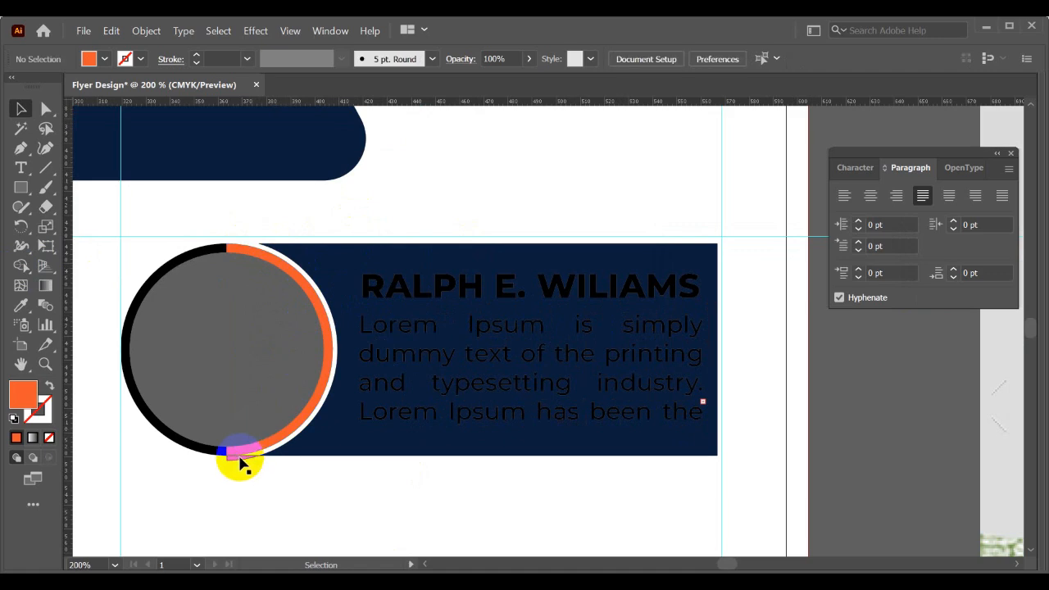
left_click(242, 463)
left_click(339, 359)
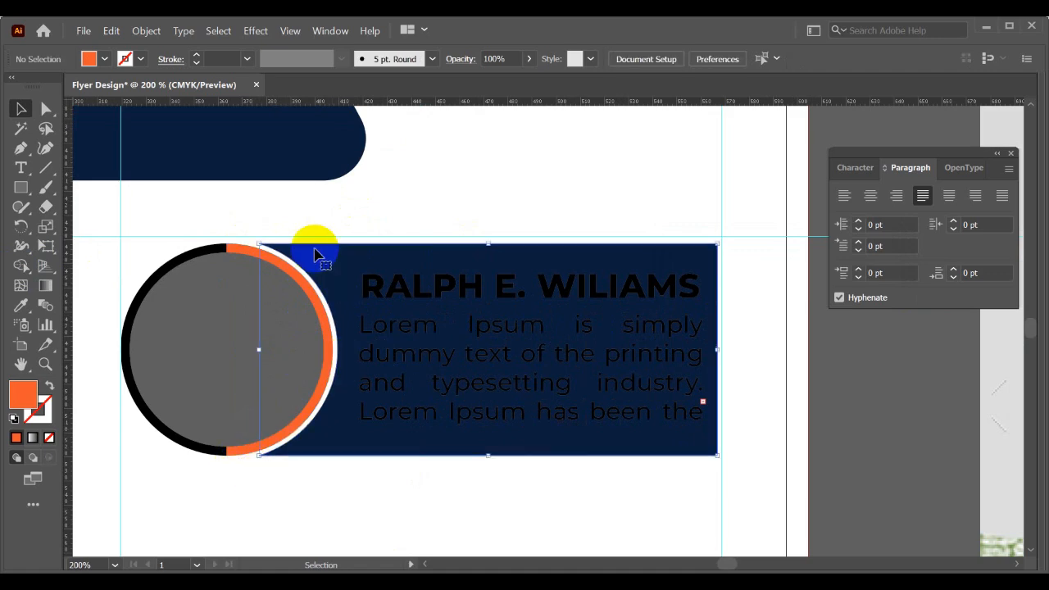
- Reduce the opacity of the speaker card's navy rectangle to 10%
scroll(319, 260, "down", 2)
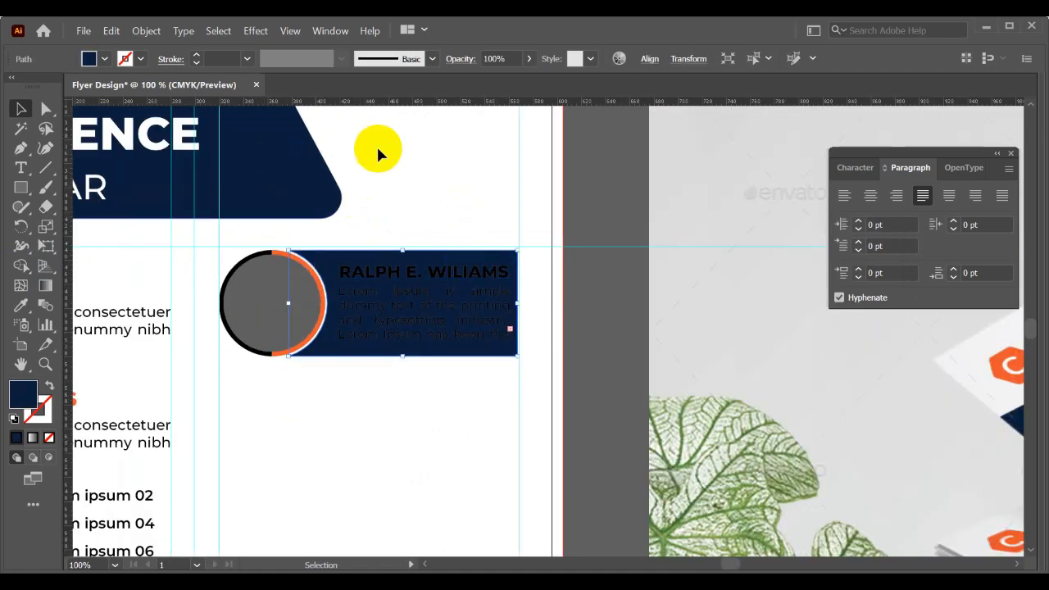
left_click_drag(481, 82, 481, 80)
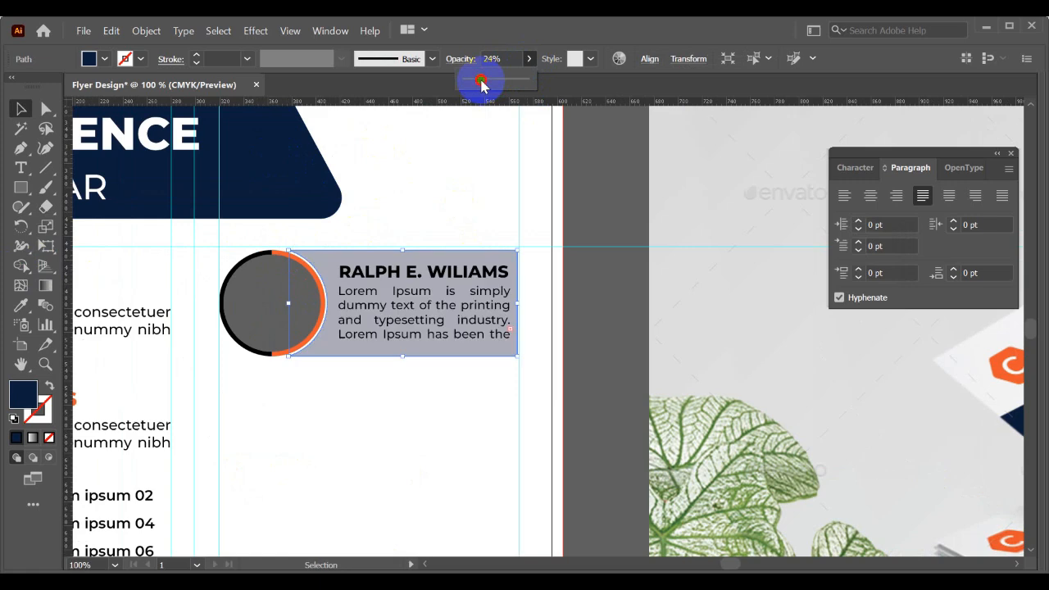
left_click(500, 58)
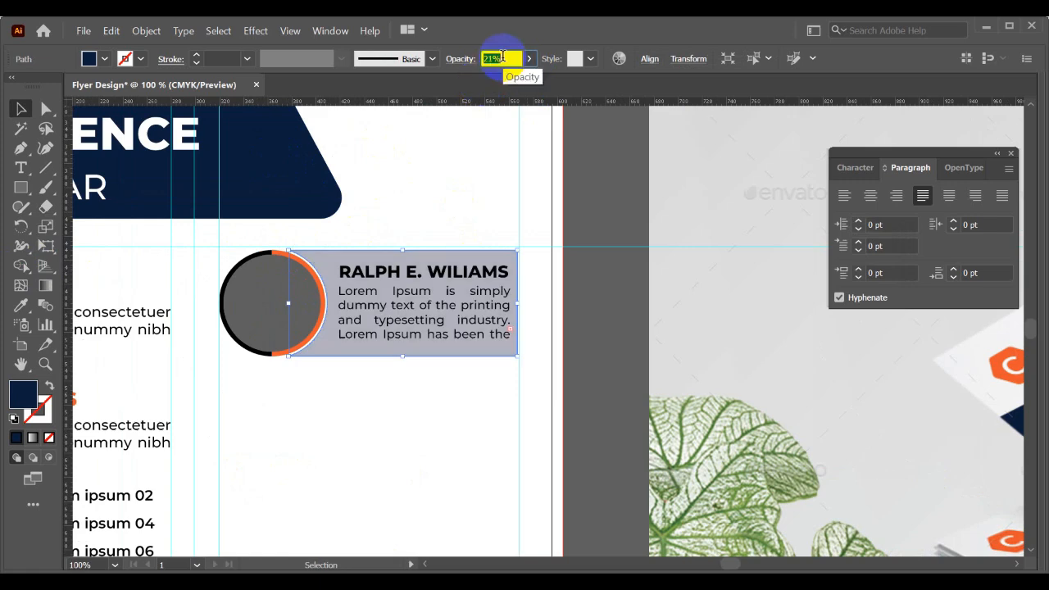
key("Down")
key("Down")
key("Down")
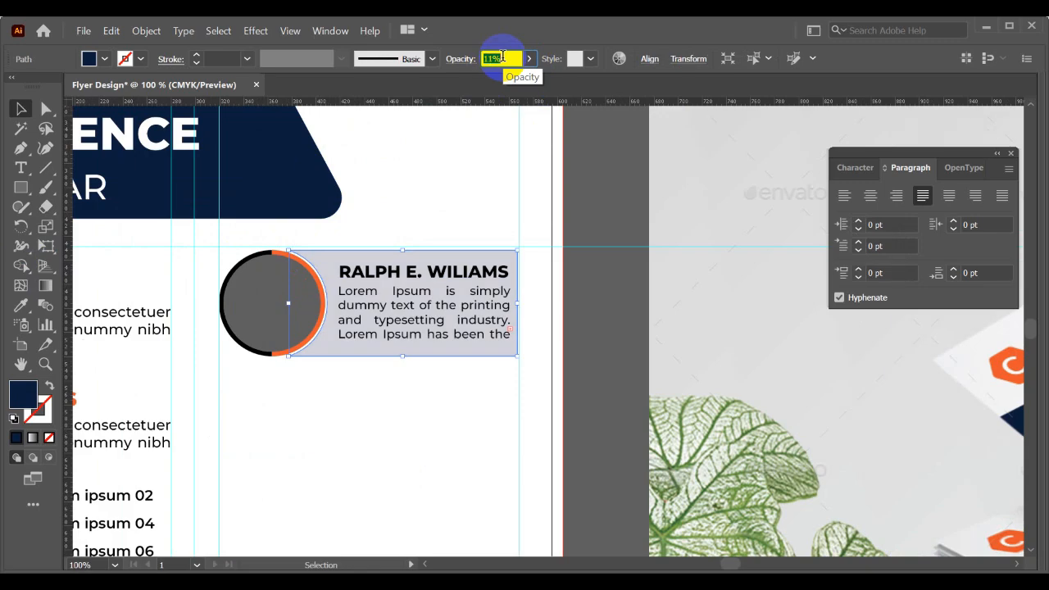
left_click(484, 168)
- Examine the Honorable Speakers cards in the mockup and compare them with the flyer's own speaker card
scroll(484, 167, "down", 2)
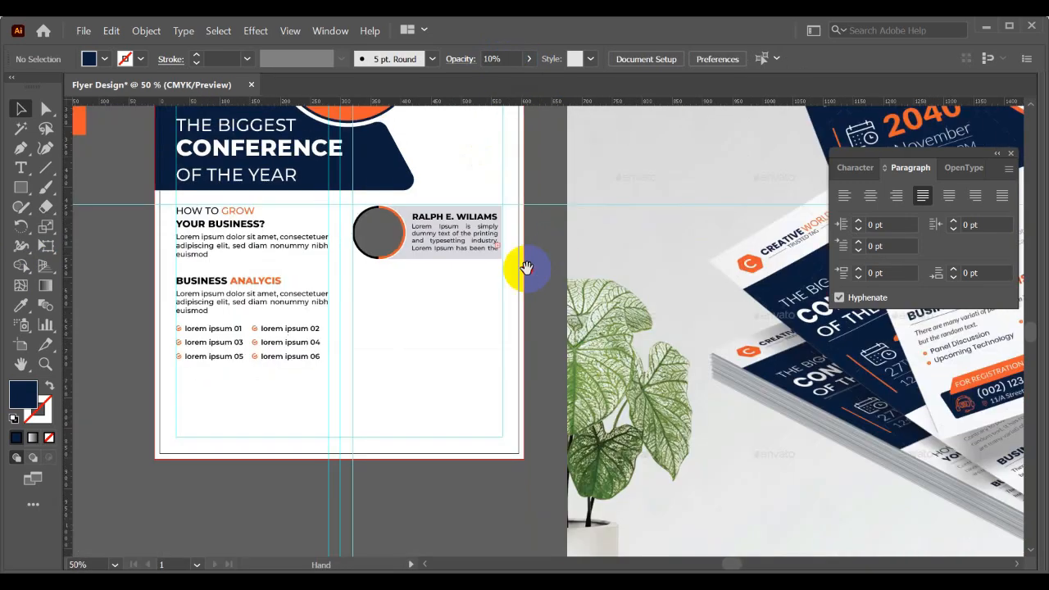
left_click_drag(527, 265, 267, 369)
left_click_drag(491, 348, 226, 351)
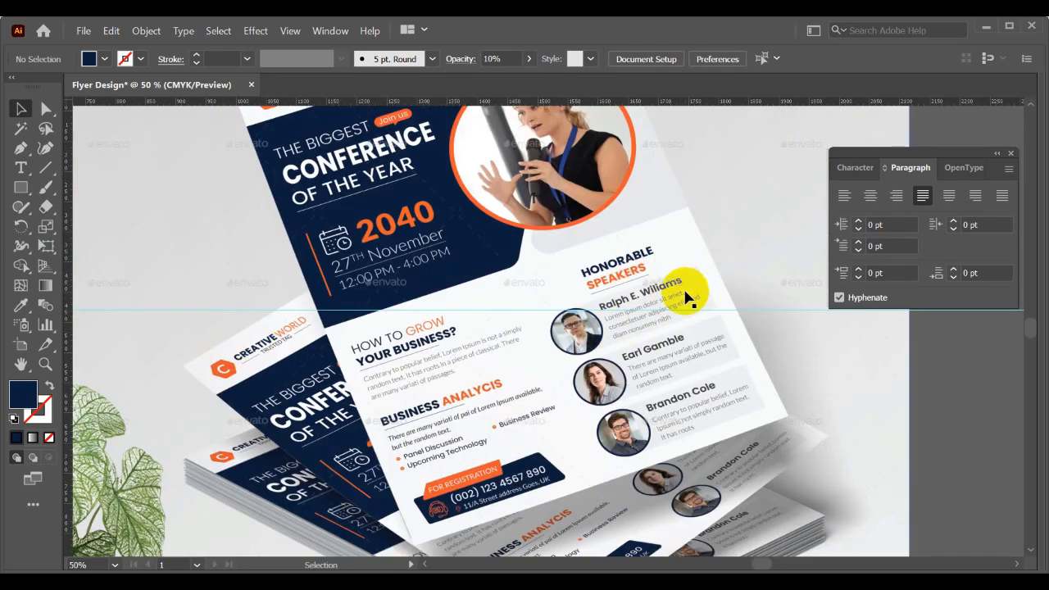
scroll(693, 291, "up", 2)
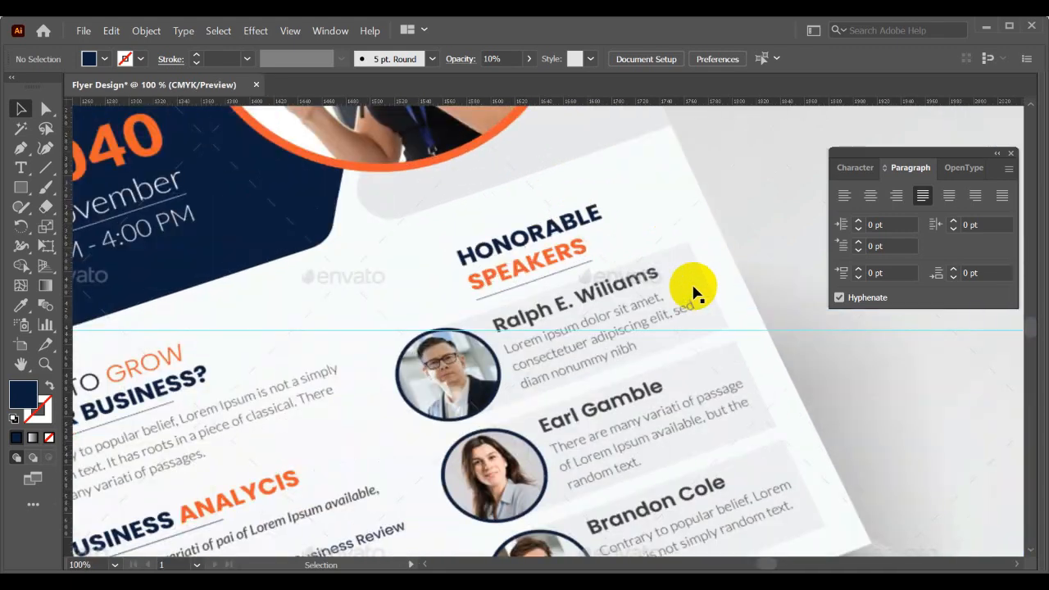
scroll(696, 303, "down", 1)
scroll(650, 331, "up", 2)
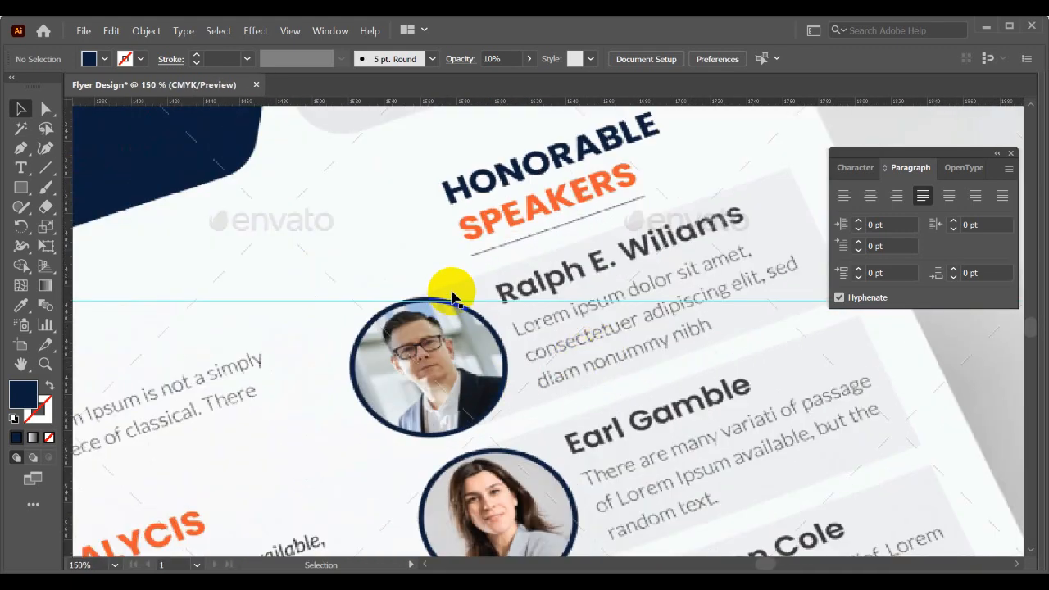
scroll(589, 354, "down", 2)
scroll(589, 354, "down", 1)
left_click_drag(566, 365, 677, 323)
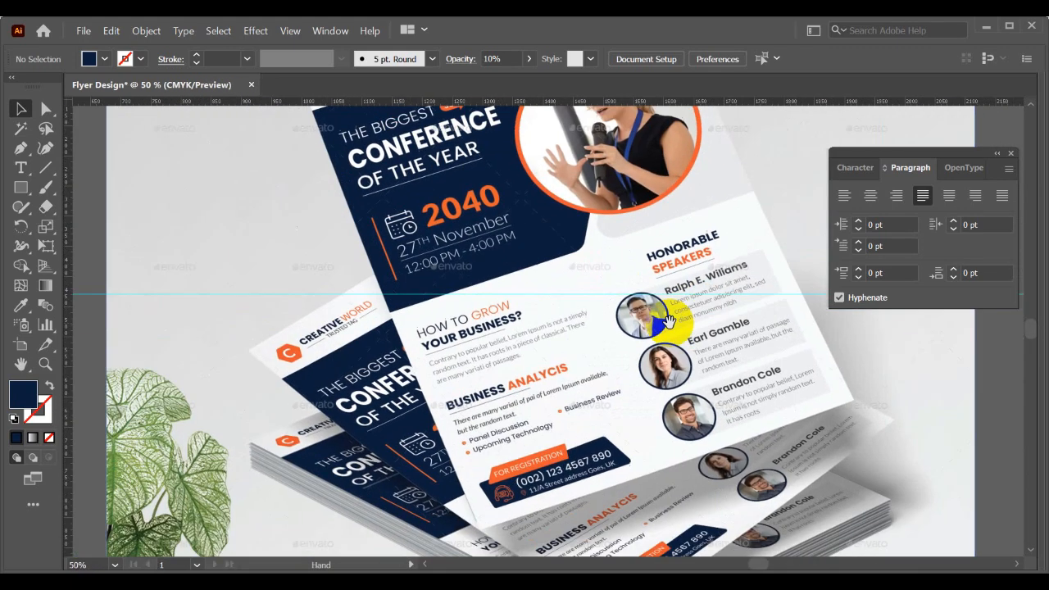
left_click_drag(490, 364, 778, 339)
scroll(279, 359, "up", 2)
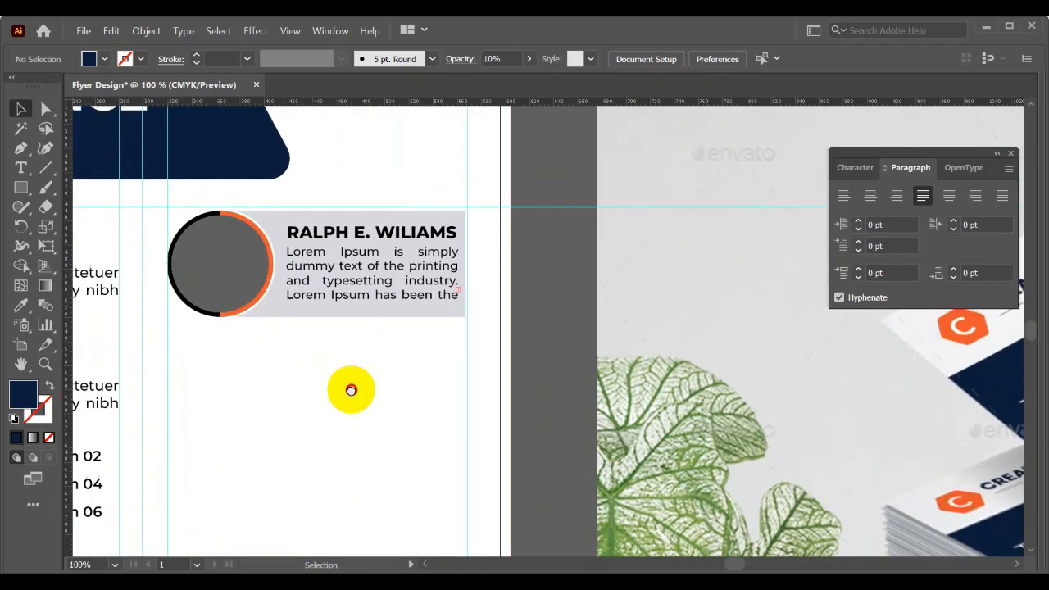
left_click(375, 283)
scroll(328, 312, "up", 1)
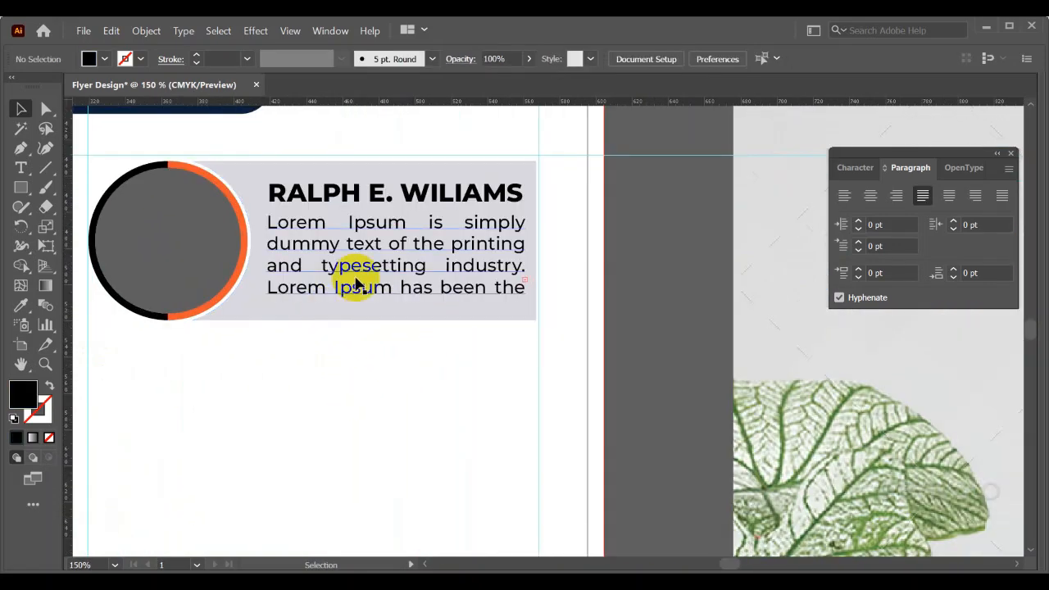
left_click(391, 350)
scroll(397, 354, "down", 2)
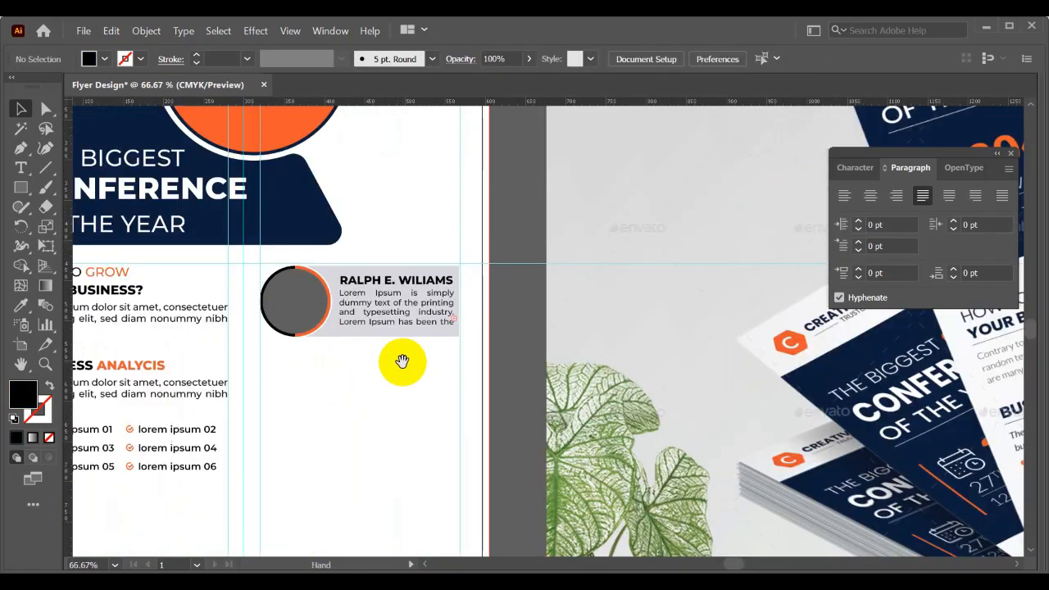
left_click_drag(403, 358, 435, 337)
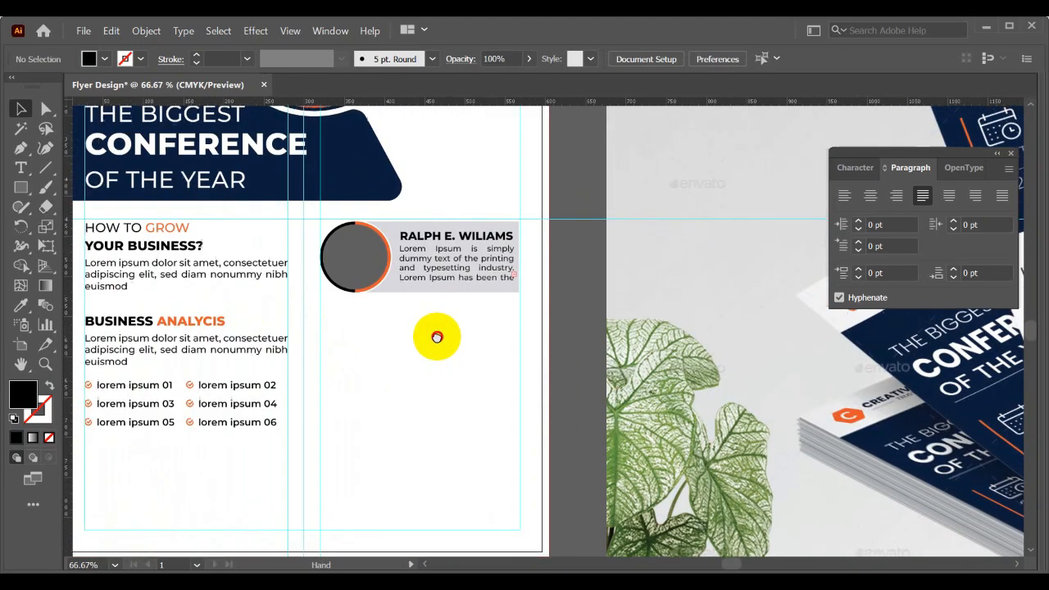
- Try two evenly spaced copies of the speaker card below the original and undo them
left_click(452, 283)
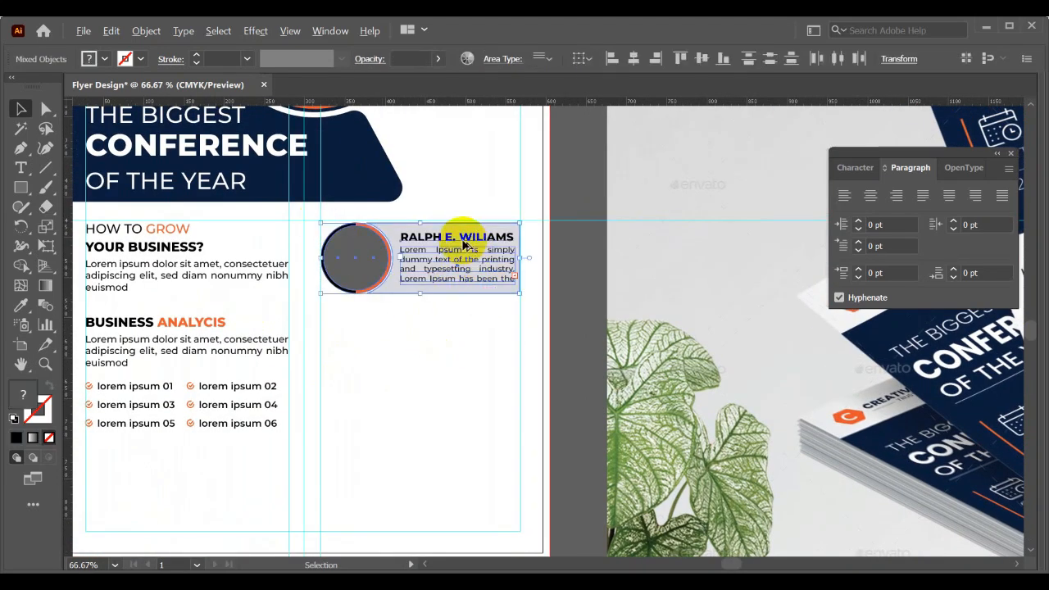
left_click_drag(461, 236, 470, 332)
key("ctrl+d")
scroll(476, 339, "down", 2)
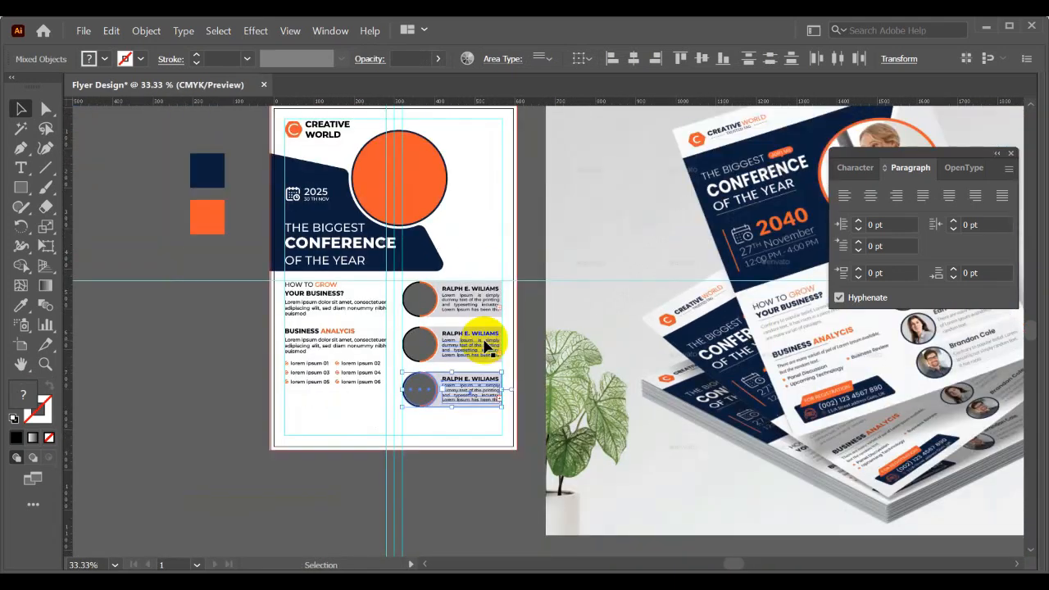
scroll(450, 373, "up", 2)
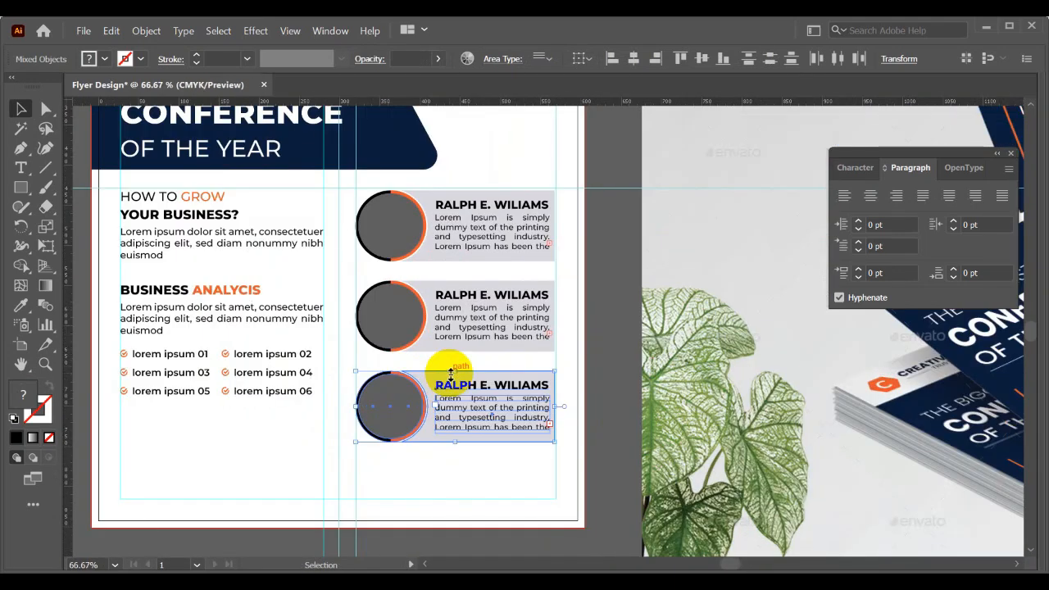
key("ctrl+z")
key("ctrl+z")
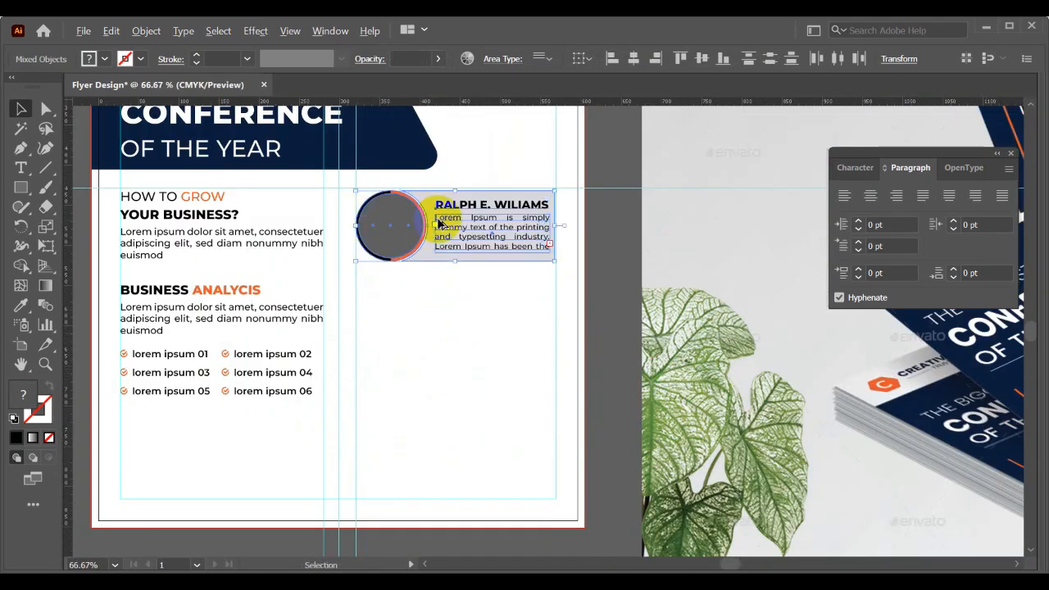
- Duplicate the speaker card twice below the original with wider, even spacing down to the flyer's lower margin
left_click_drag(441, 237, 443, 334)
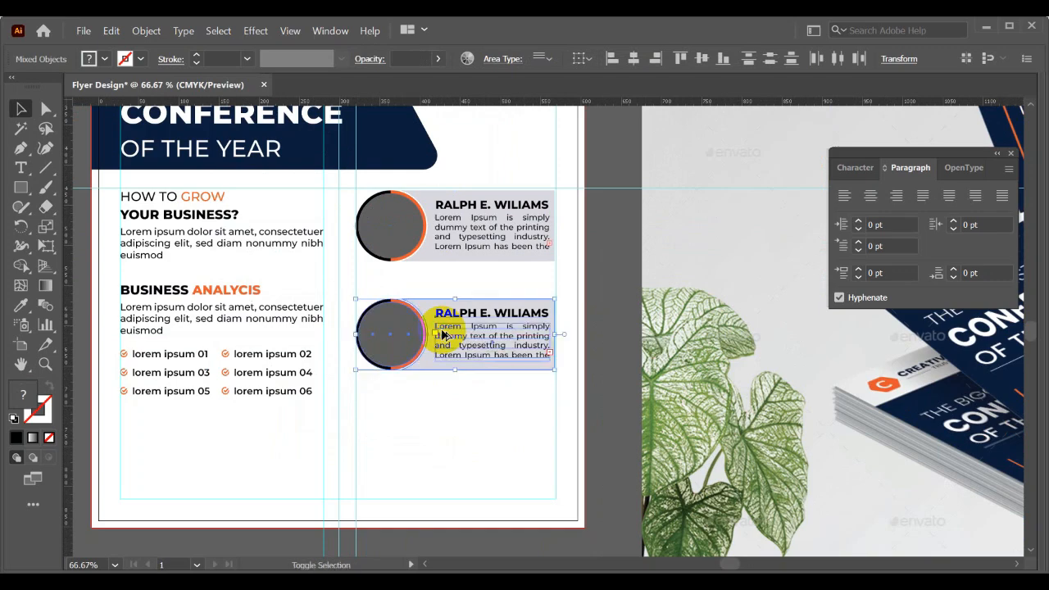
key("ctrl+d")
left_click(308, 464)
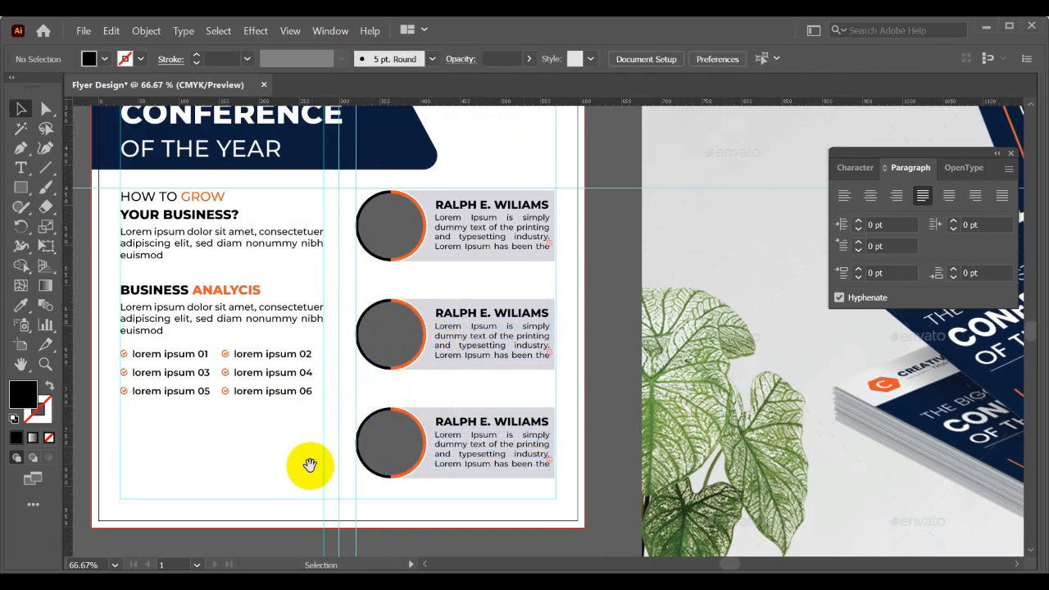
- Duplicate the navy headline panel and place the copy over the flyer's lower-left corner, extending below the artboard
left_click_drag(308, 464, 495, 461)
left_click_drag(402, 432, 251, 439)
scroll(279, 350, "down", 1)
scroll(264, 385, "down", 2)
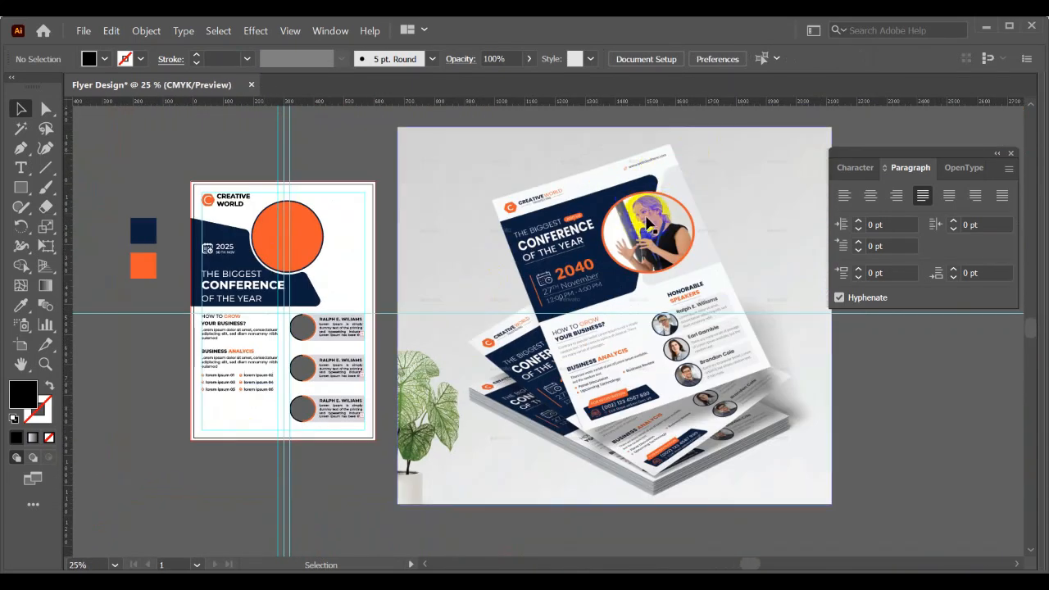
scroll(277, 239, "up", 1)
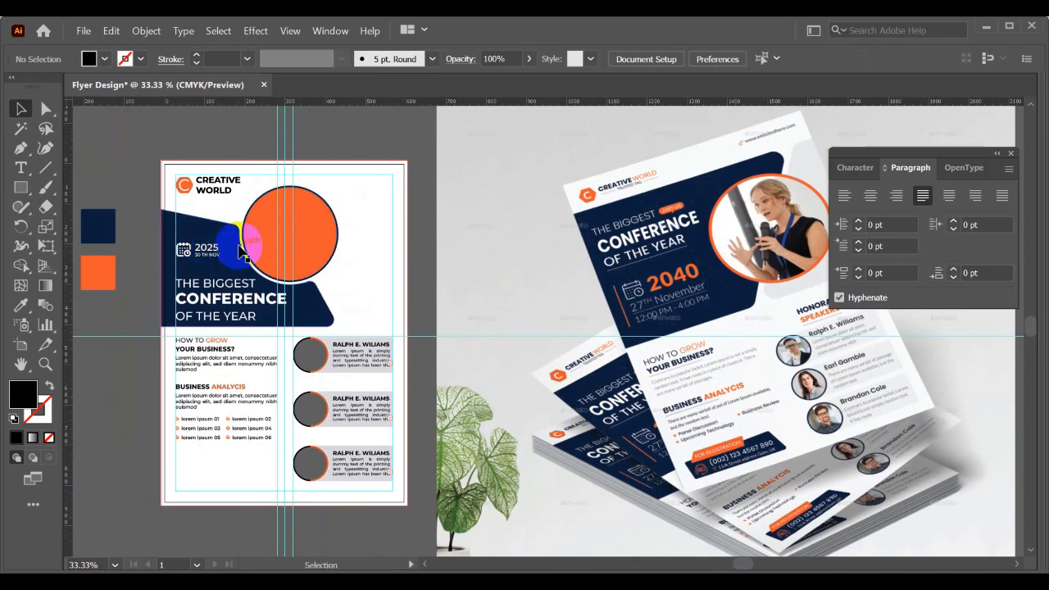
scroll(239, 246, "up", 1)
left_click_drag(239, 246, 330, 427)
left_click(337, 173)
scroll(337, 173, "down", 1)
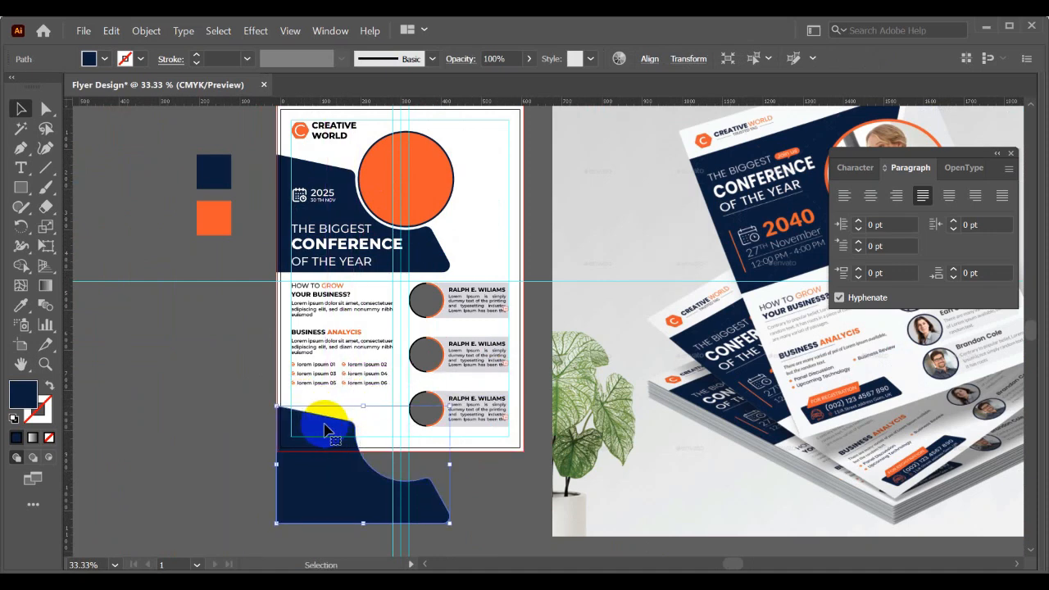
- Reposition the copied navy panel at the lower-left corner and enlarge it until its rounded corner reaches the column gap
scroll(328, 424, "up", 2)
left_click(161, 403)
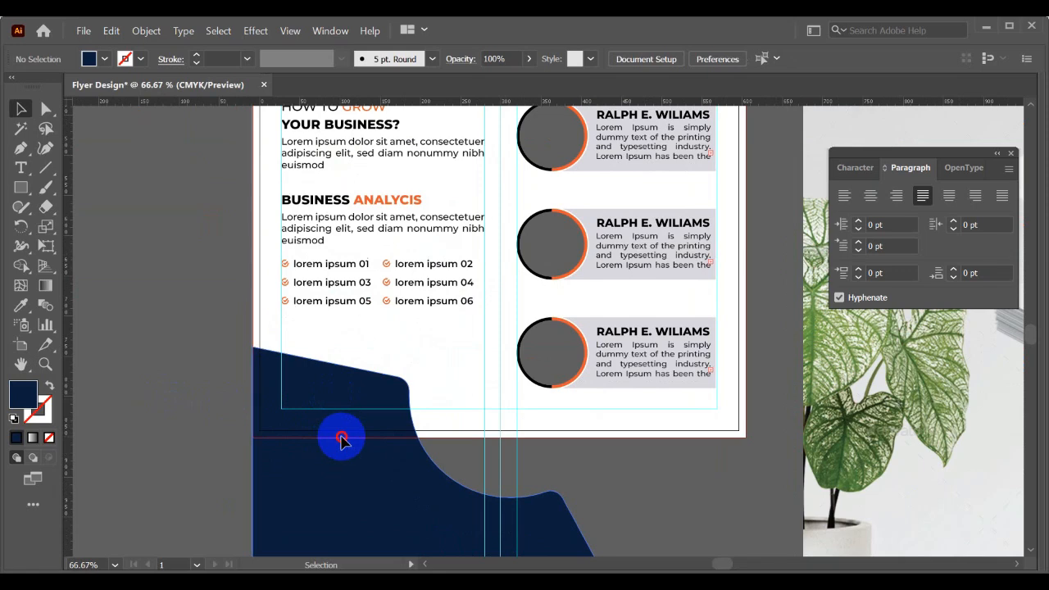
left_click_drag(342, 440, 344, 427)
scroll(340, 393, "down", 2)
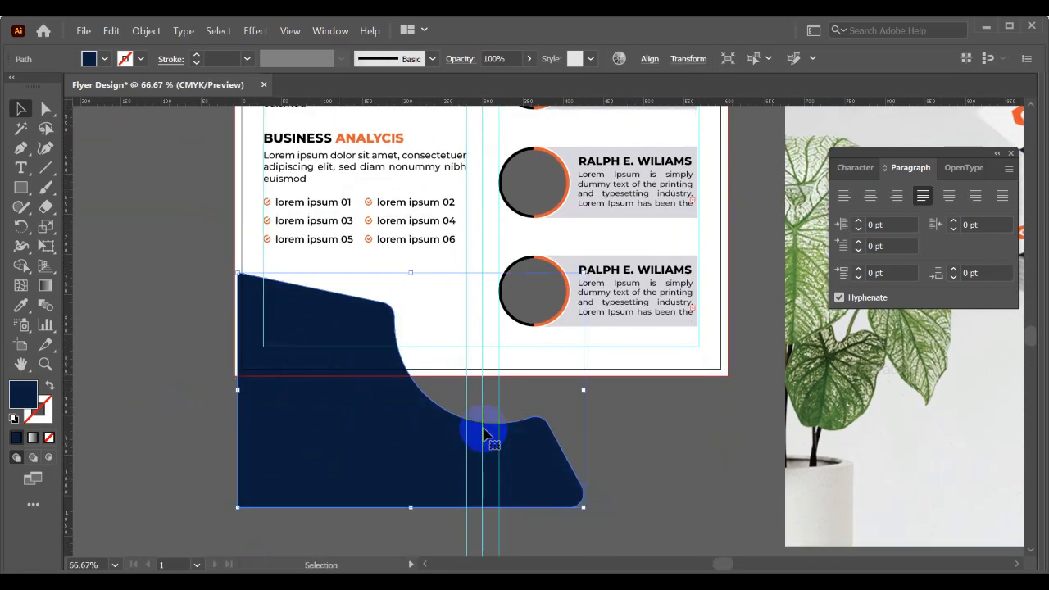
scroll(484, 434, "down", 1)
left_click_drag(556, 486, 637, 543)
left_click_drag(640, 461, 696, 501)
left_click_drag(499, 461, 483, 456)
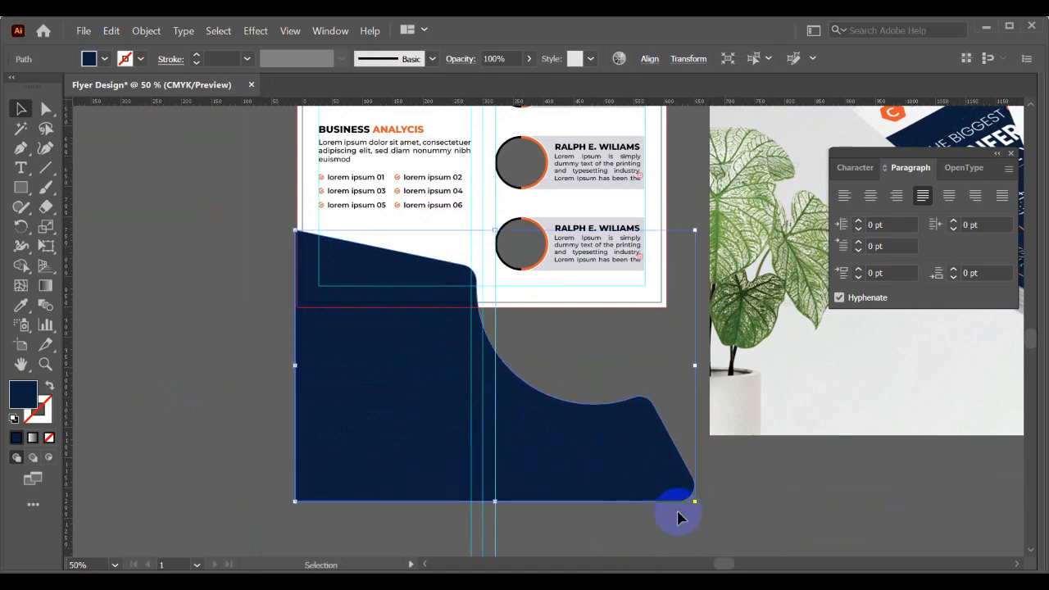
mouse_move(696, 506)
left_mouse_down()
mouse_move(720, 525)
mouse_move(715, 513)
left_mouse_up()
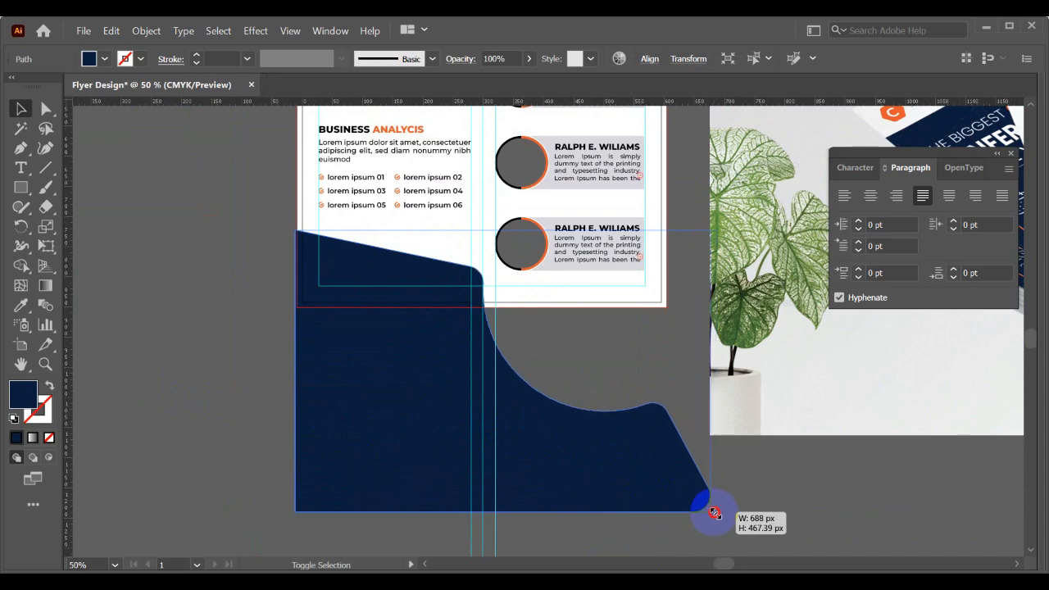
- Align the enlarged navy panel's left edge with the artboard's bleed edge
left_click(239, 246)
scroll(252, 251, "up", 2)
left_click_drag(255, 253, 203, 281)
scroll(290, 252, "up", 2)
left_click_drag(291, 251, 297, 249)
scroll(183, 252, "down", 2)
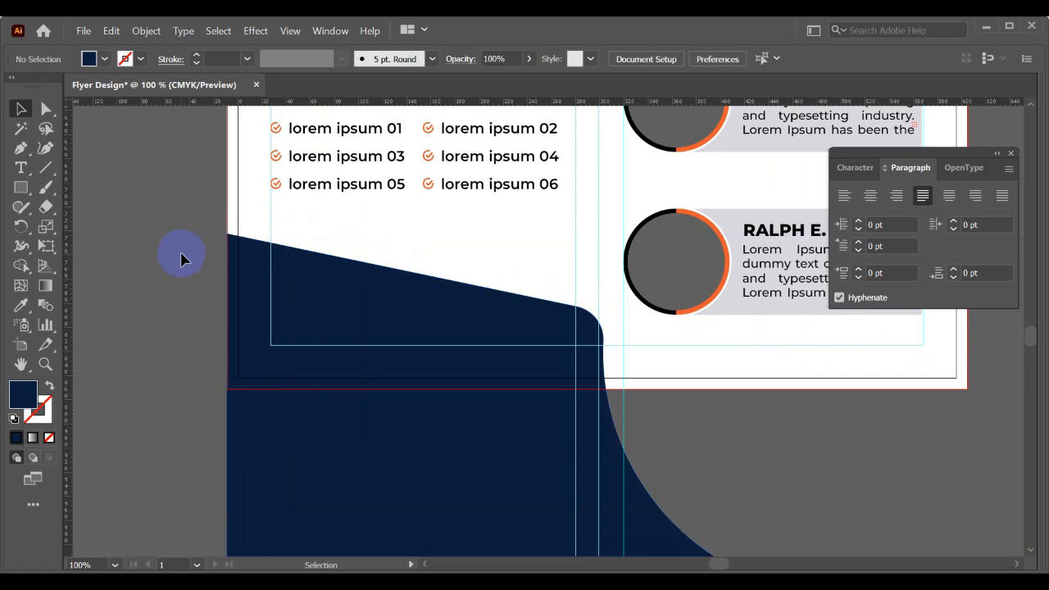
scroll(181, 255, "down", 2)
left_click_drag(229, 276, 189, 320)
- Move the enlarged navy panel slightly up beneath the checkmark list
scroll(241, 339, "down", 1)
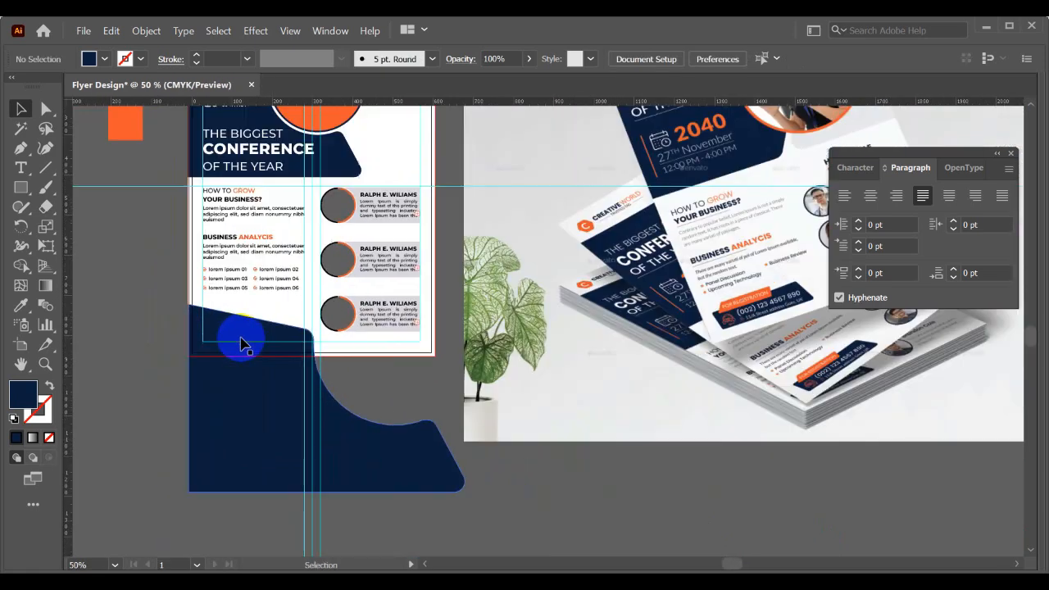
scroll(241, 339, "up", 2)
left_click_drag(251, 360, 253, 349)
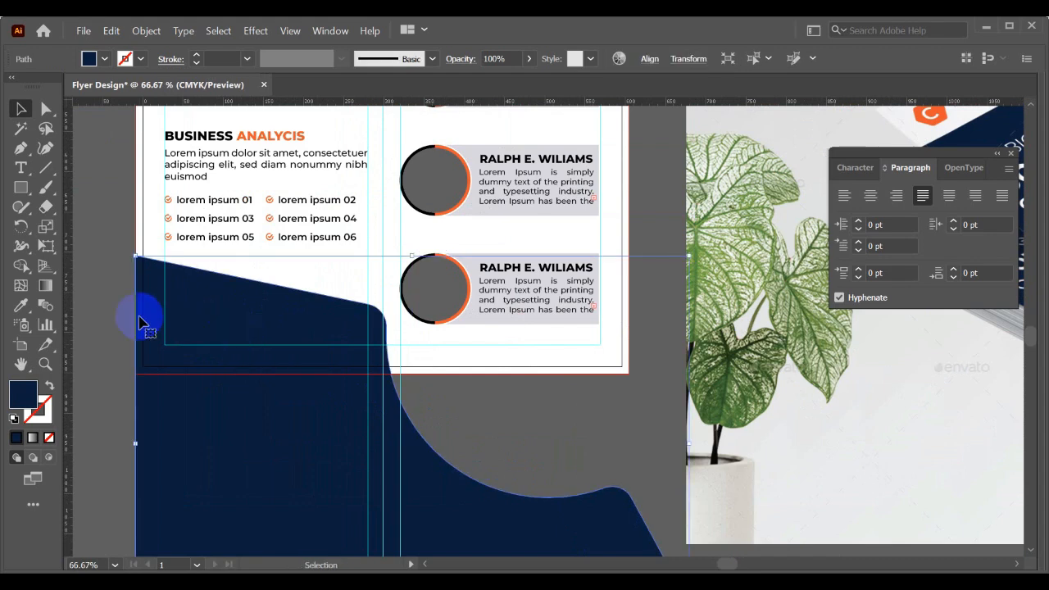
- Unlock the white background rectangle of the flyer and deselect it
left_click_drag(140, 316, 311, 300)
right_click(552, 222)
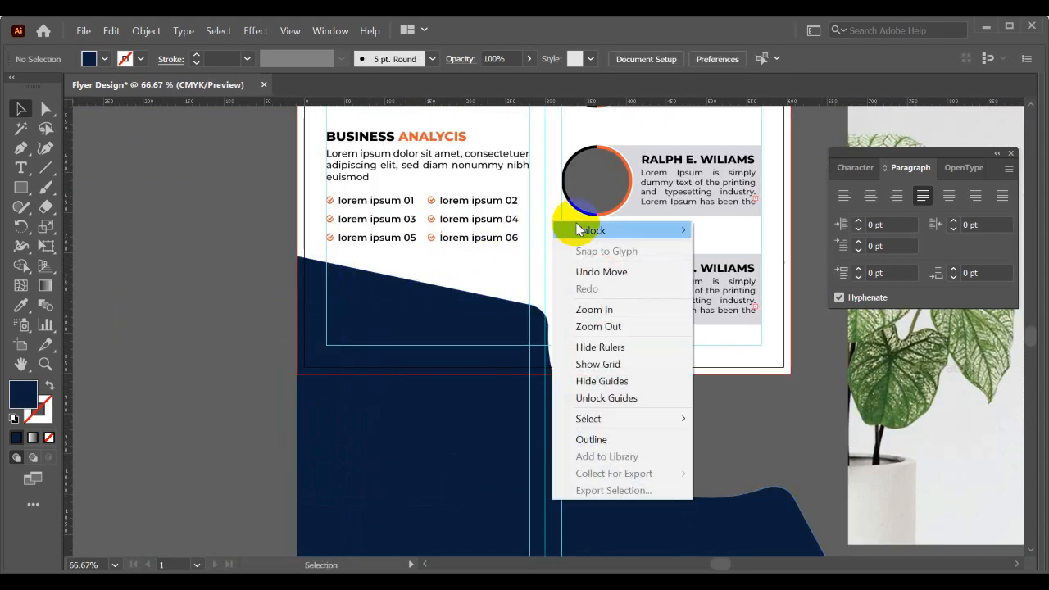
left_click(729, 231)
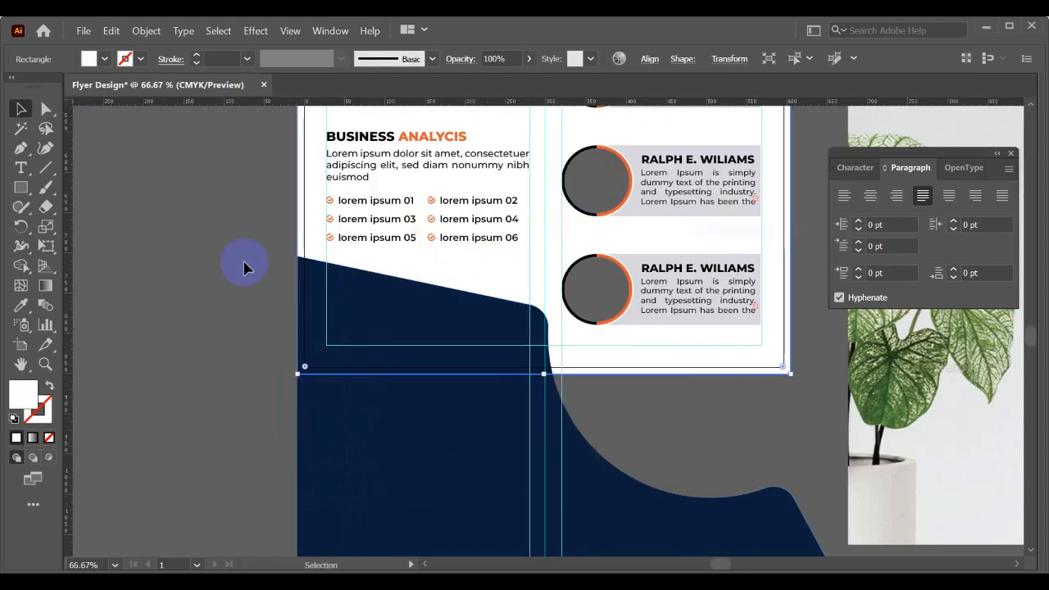
left_click(173, 266)
left_click_drag(225, 236, 165, 298)
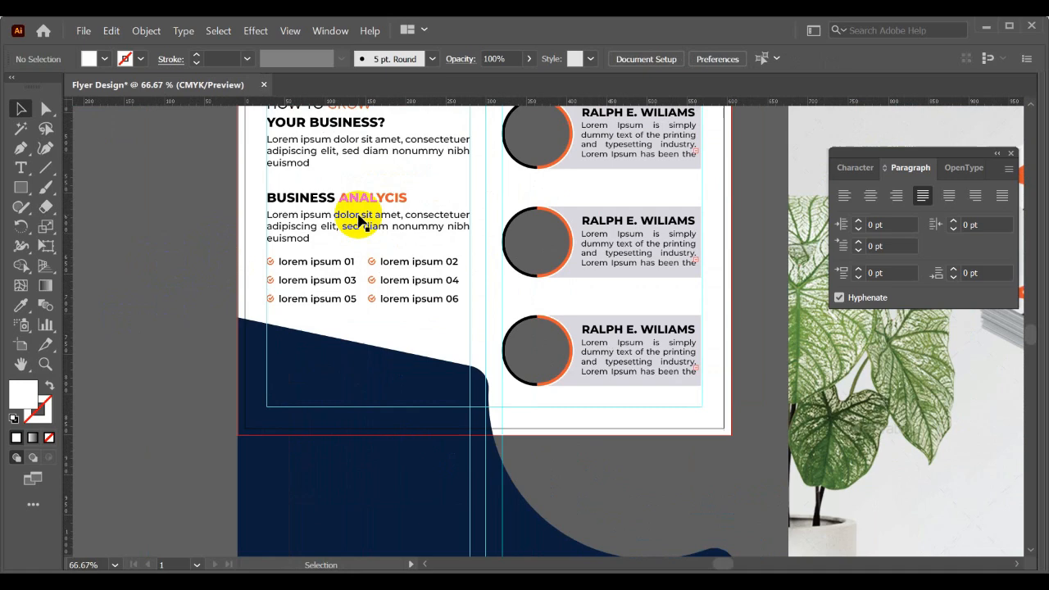
- Trim away the part of the navy panel extending below the white background rectangle with Shape Builder
right_click(464, 181)
left_click(169, 270)
left_click(302, 361)
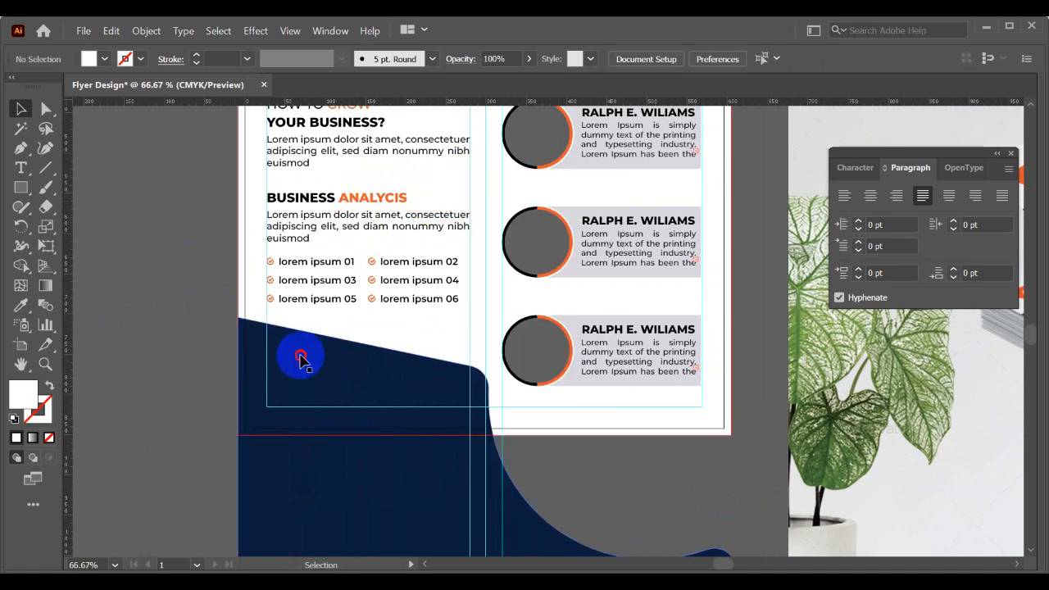
left_click(244, 261, "shift")
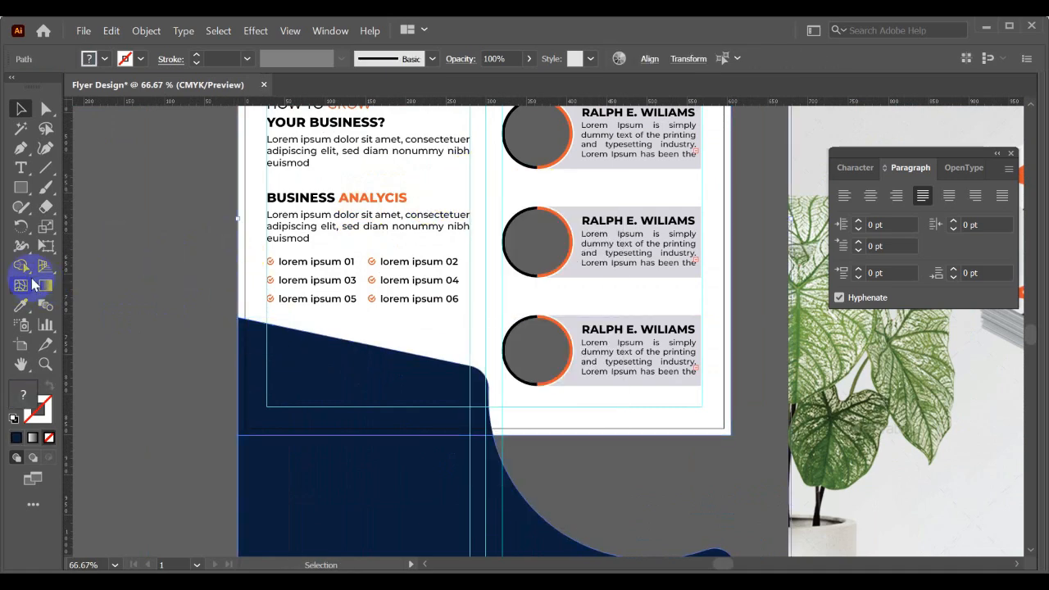
left_click(20, 264)
left_click_drag(262, 438, 297, 479)
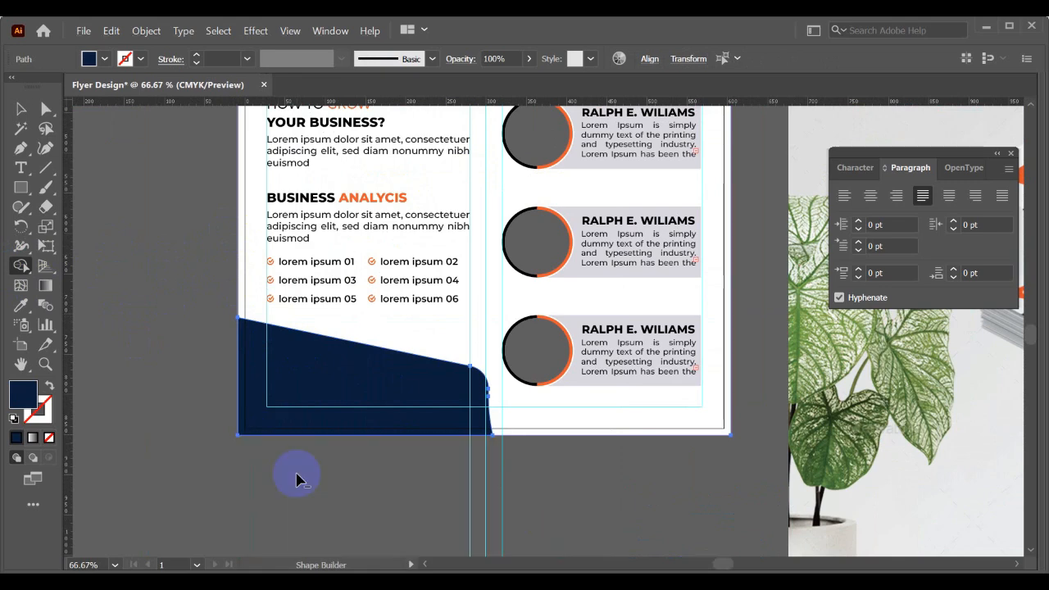
key("v")
left_click(358, 476)
- Hide all the guides in the flyer document
scroll(359, 473, "down", 2)
left_click_drag(375, 470, 298, 468)
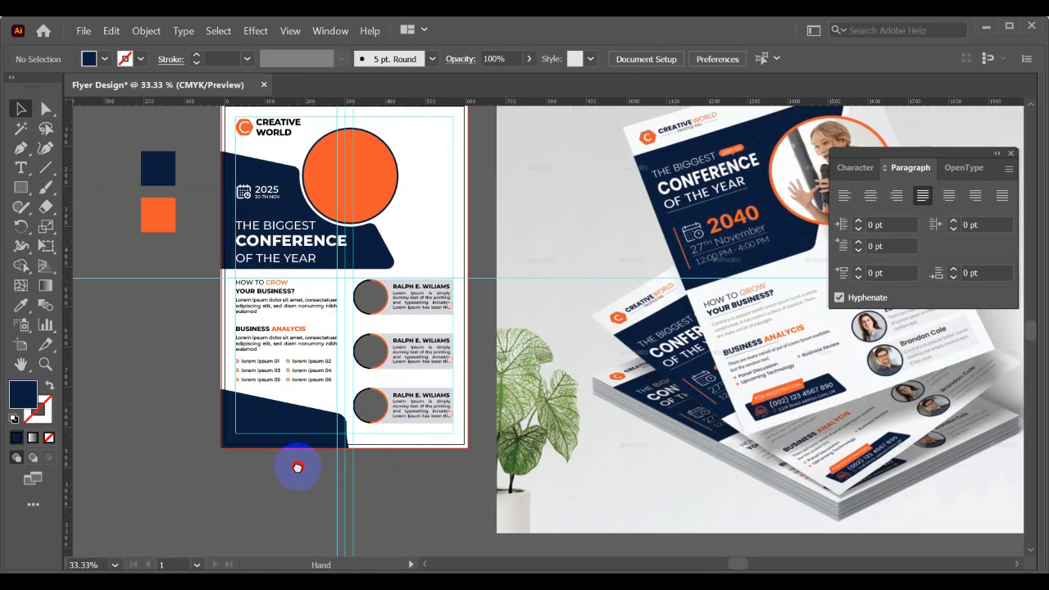
right_click(246, 462)
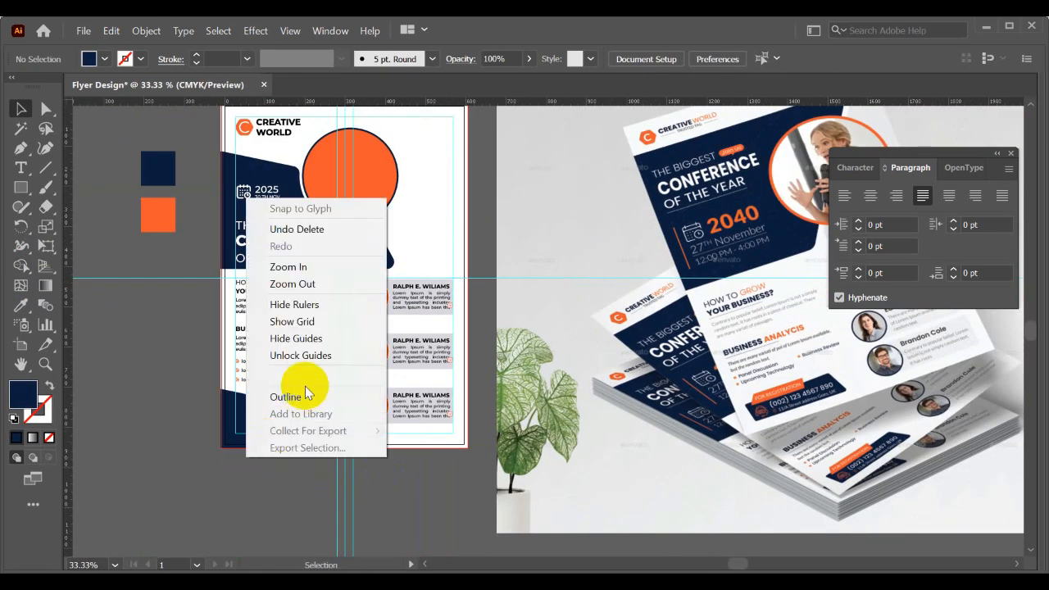
left_click(274, 336)
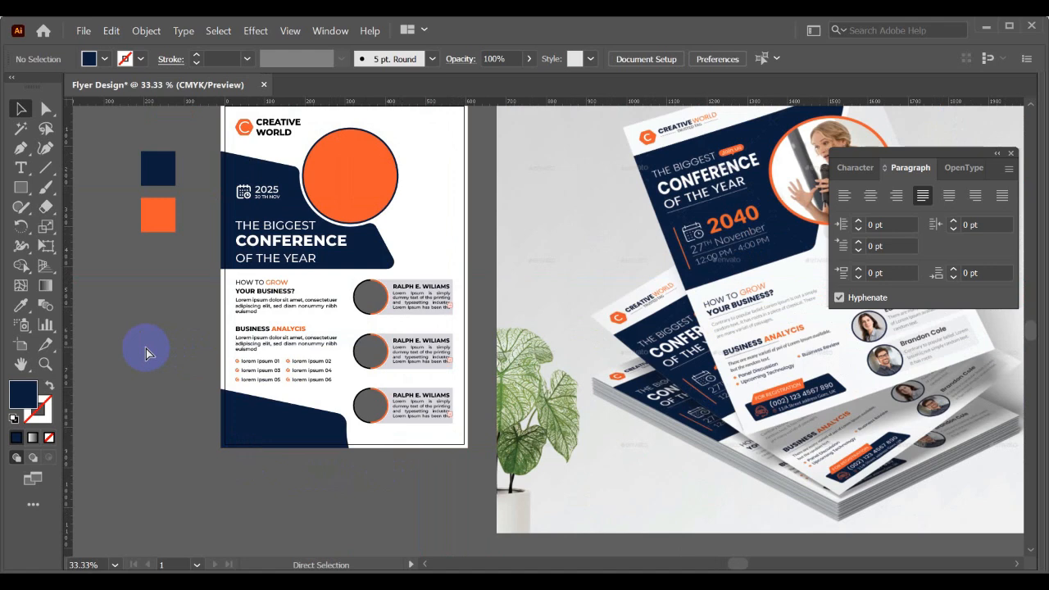
- Compare the flyer's overall layout and lower navy panel with the registration block in the mockup image
key("ctrl+0")
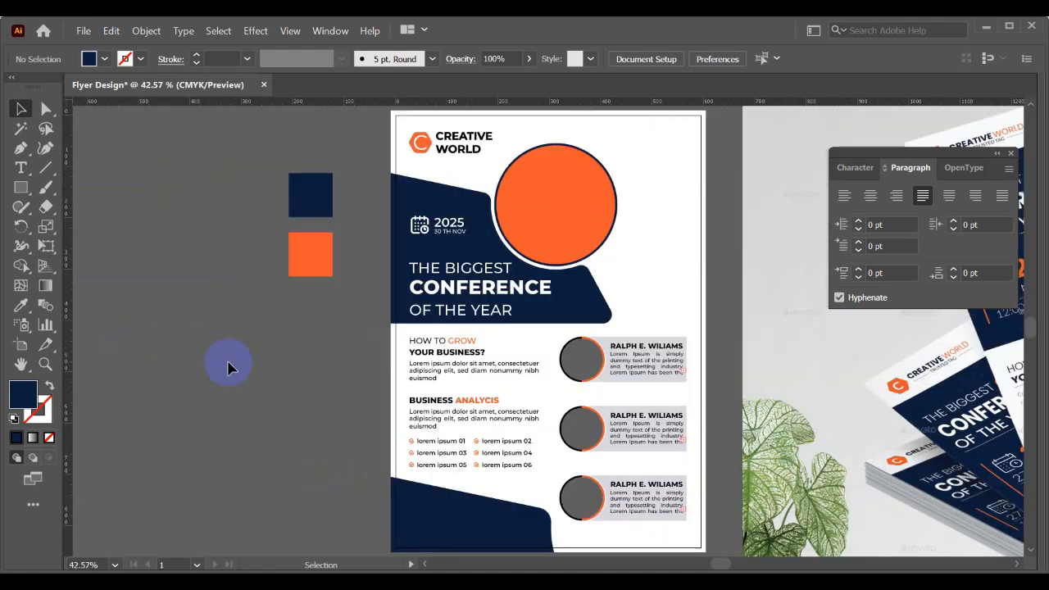
left_click_drag(272, 399, 203, 373)
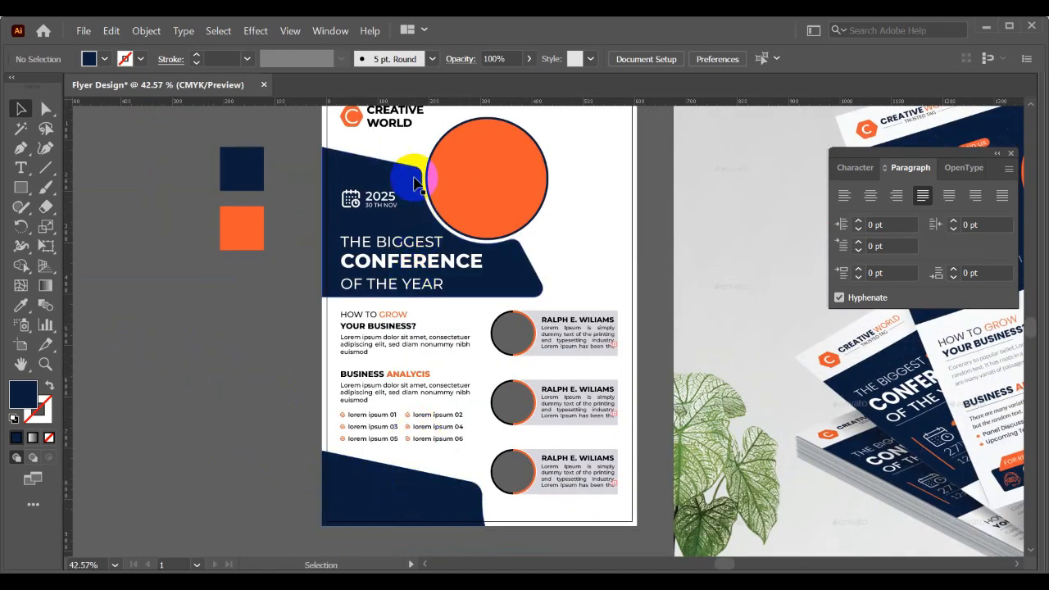
key("ctrl+minus")
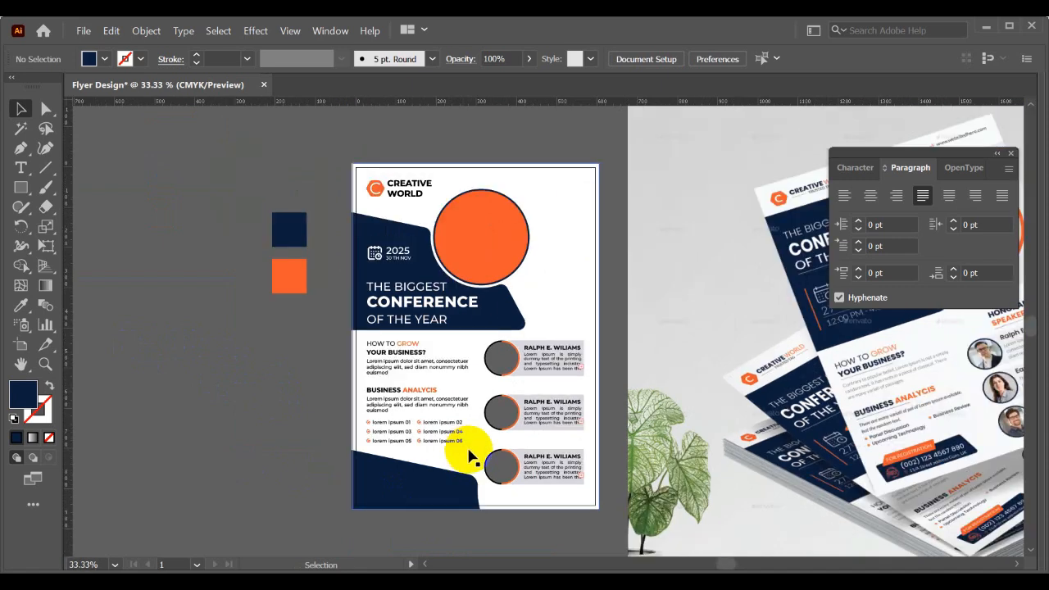
left_click_drag(468, 451, 432, 424)
scroll(353, 443, "up", 1, "alt")
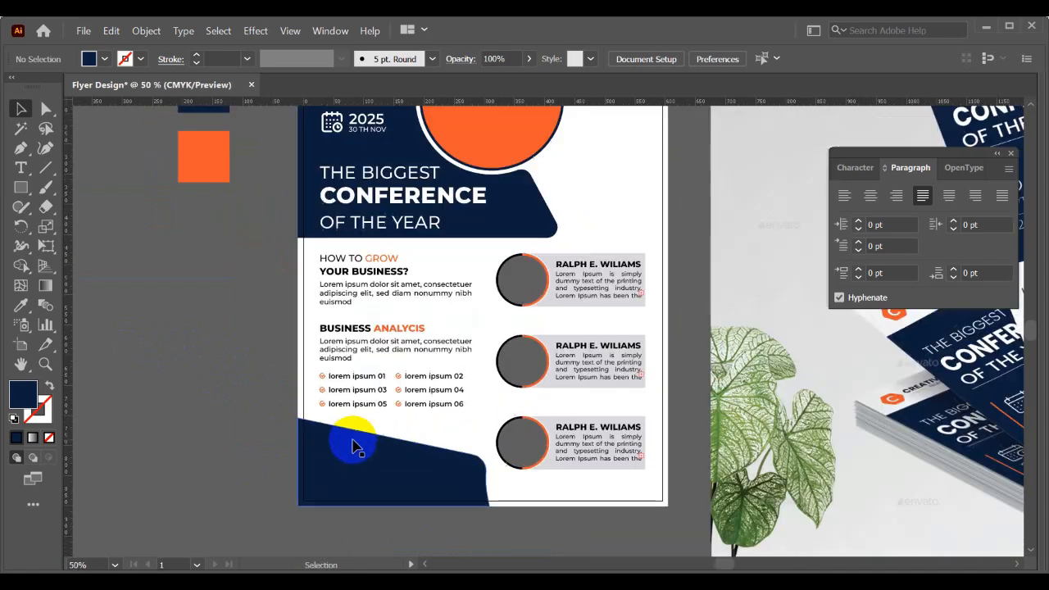
left_click_drag(237, 434, 328, 363)
scroll(251, 381, "up", 1, "alt")
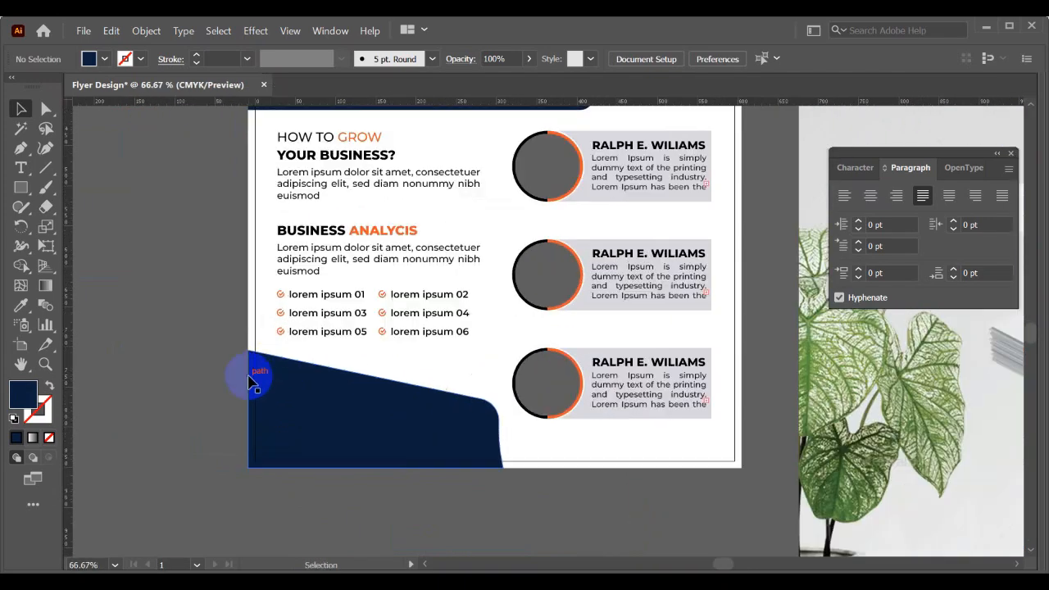
left_click_drag(233, 374, 166, 363)
left_click_drag(627, 418, 344, 363)
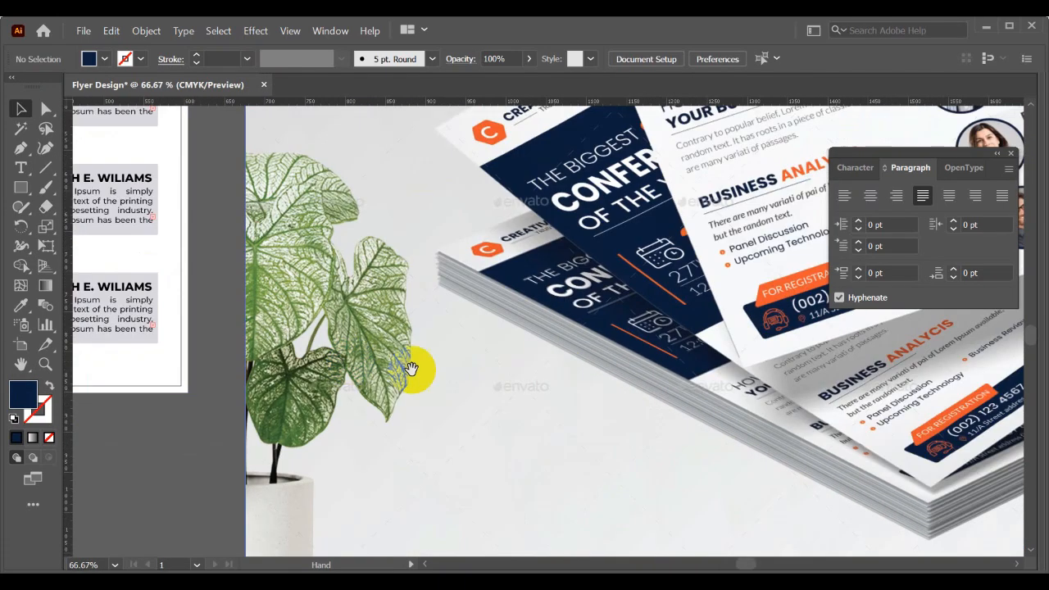
left_click_drag(557, 369, 428, 353)
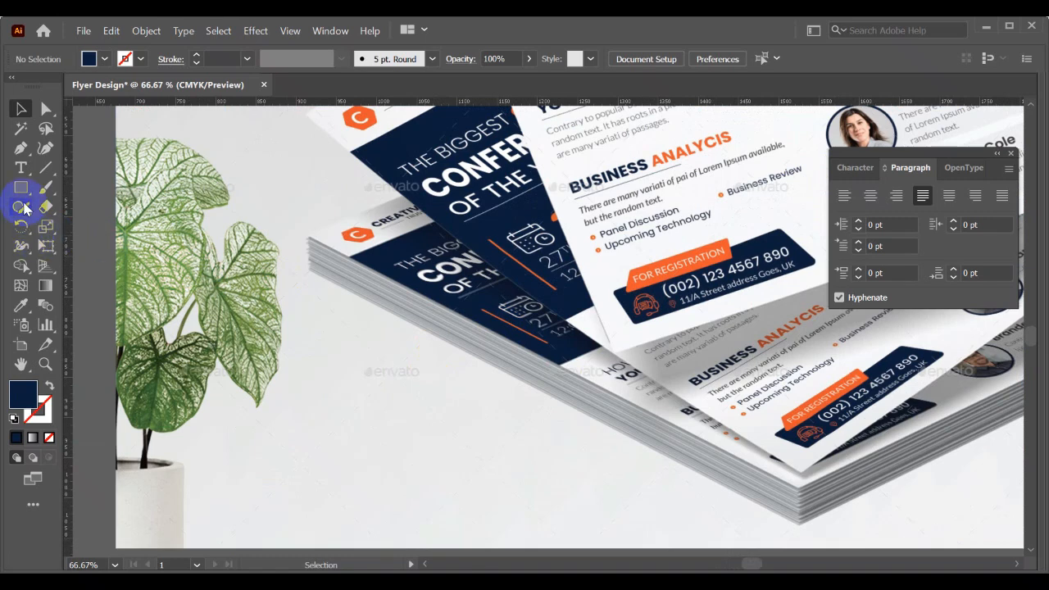
- Add a text line reading "for registration" on the empty area of the mockup image
left_click(20, 168)
left_click(342, 412)
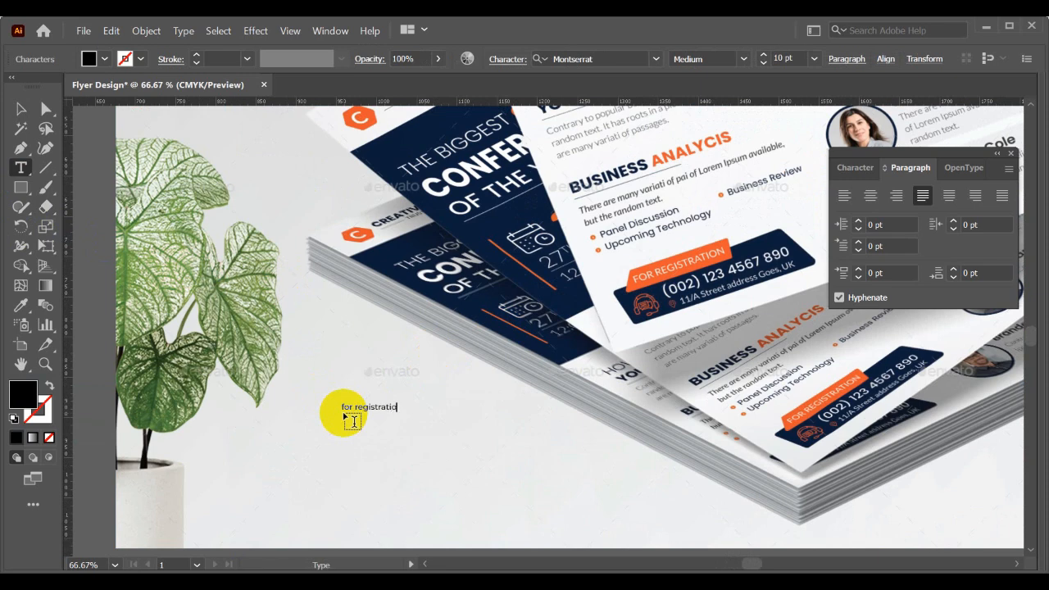
left_click(20, 110)
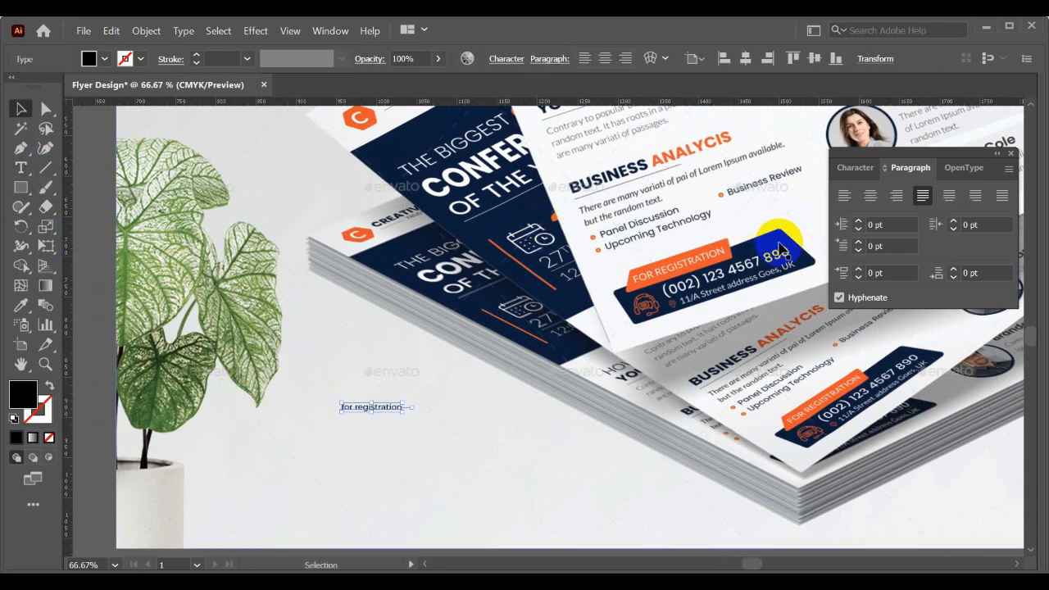
- Set the registration text in all caps with a font size of 13 pt
left_click(855, 167)
left_click(855, 344)
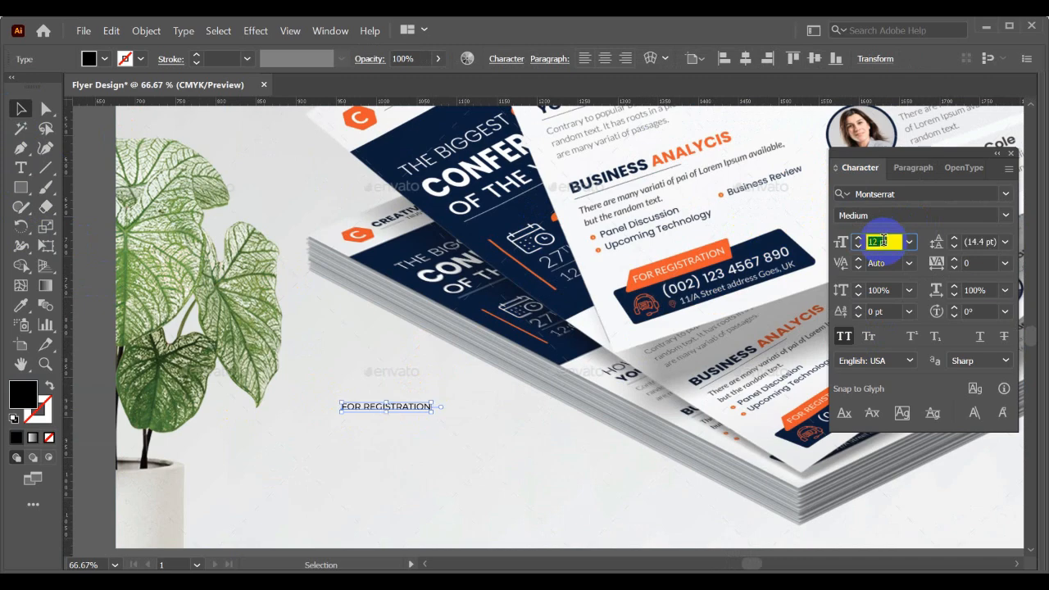
key("Up")
- Shift the mockup image slightly away from the flyer and deselect it
scroll(548, 351, "down", 3)
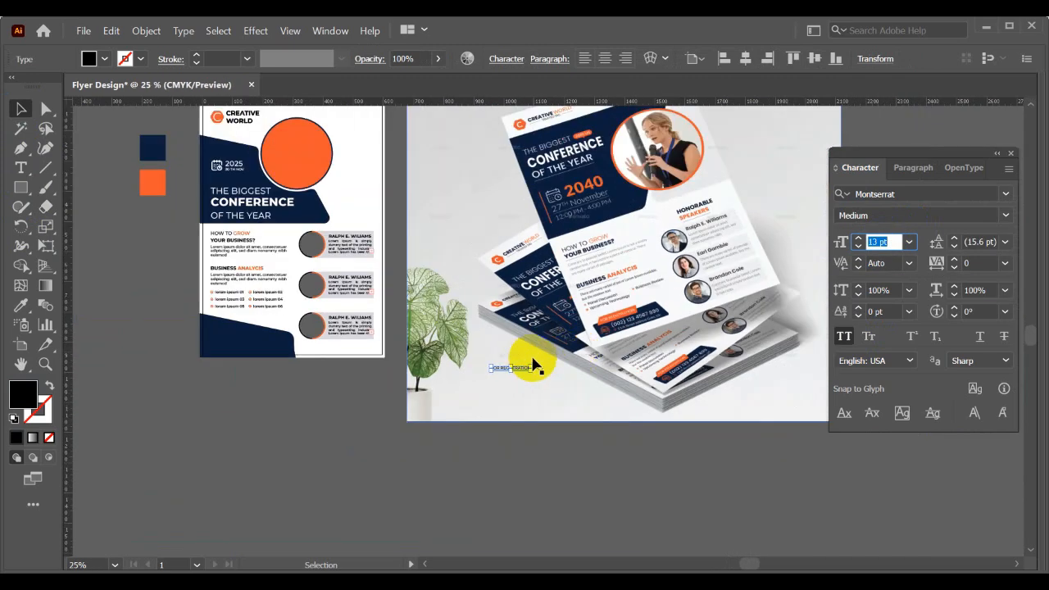
left_click_drag(522, 367, 315, 380)
left_click_drag(486, 375, 710, 377)
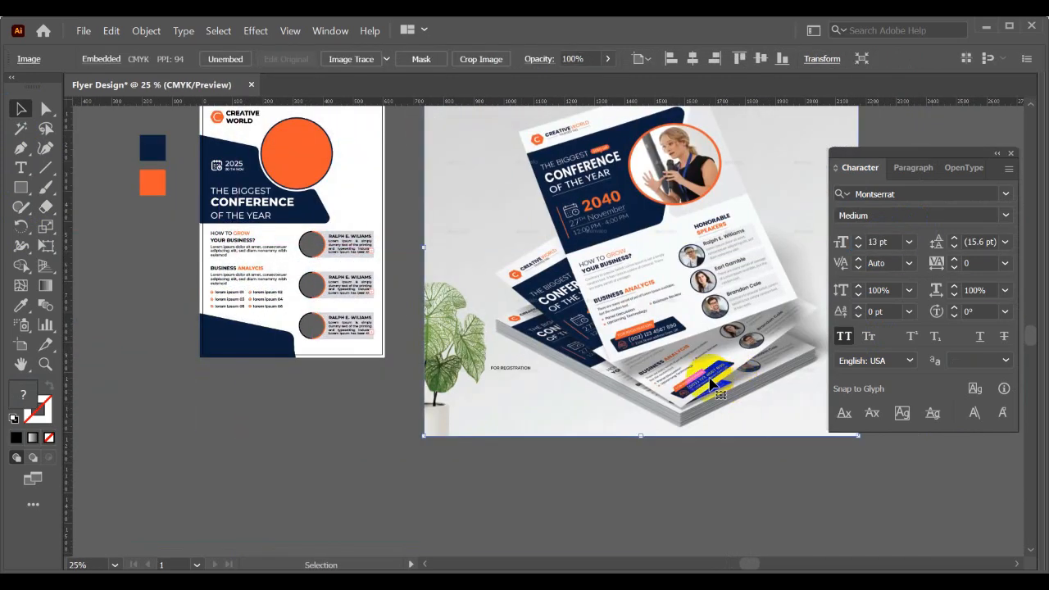
left_click(522, 389)
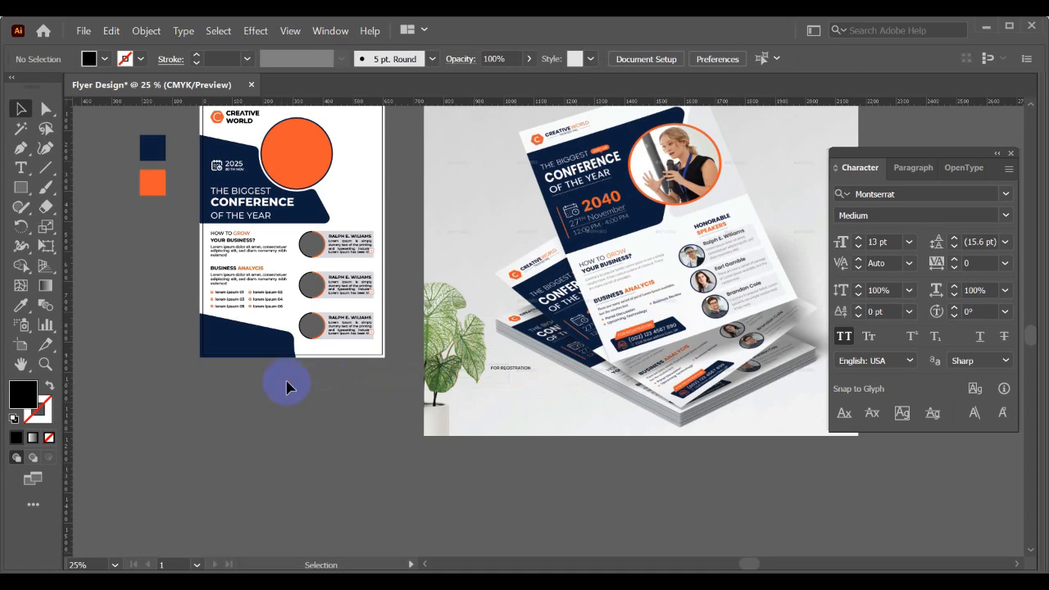
- Move the FOR REGISTRATION text below the flyer artboard and enlarge it to about 40 pt
left_click(509, 370)
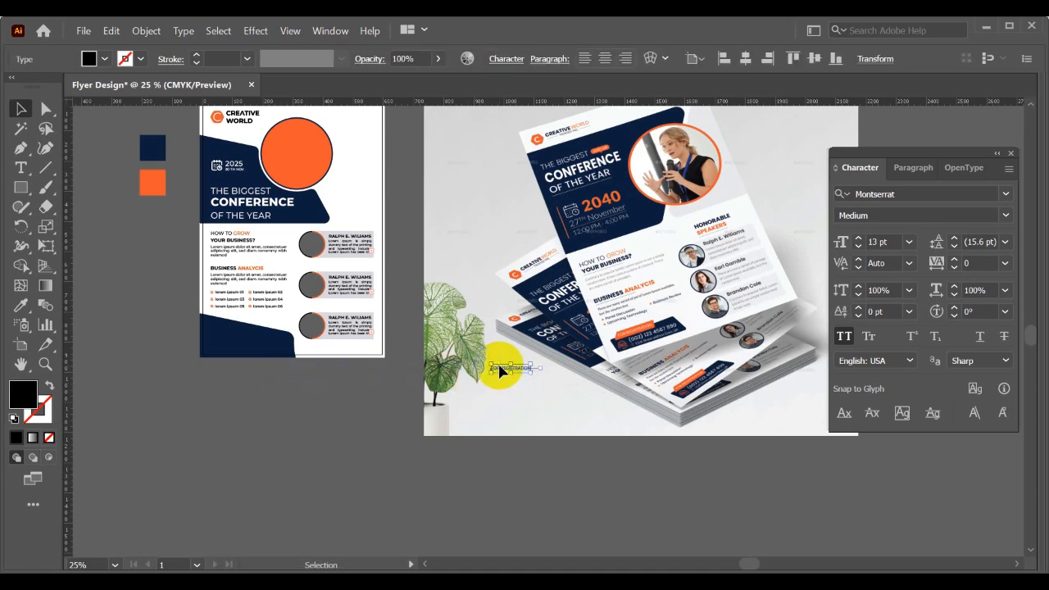
left_click(475, 373)
scroll(484, 369, "up", 1)
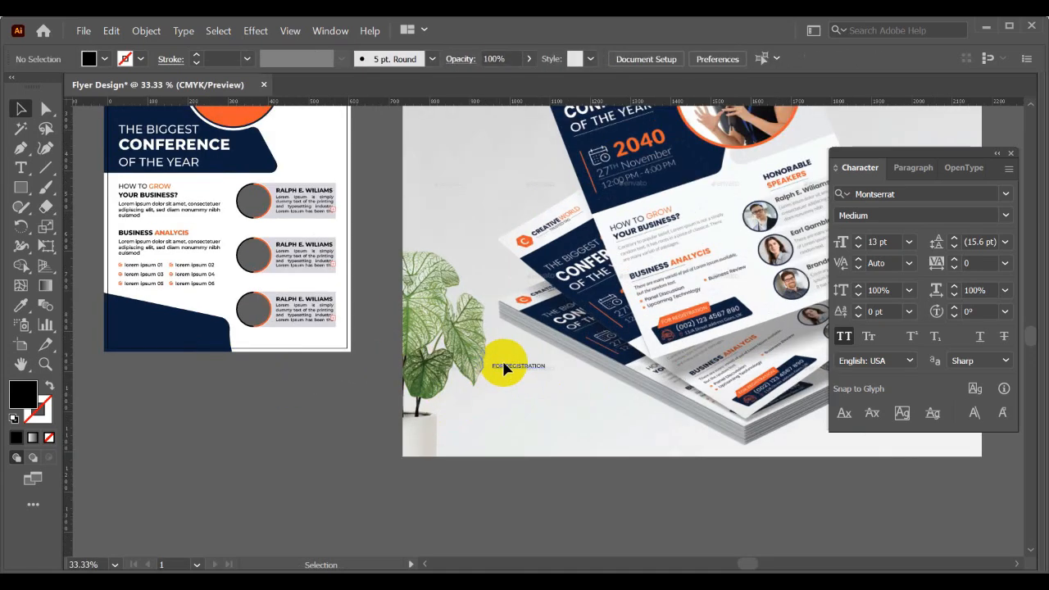
left_click_drag(509, 371, 330, 449)
left_click(330, 454)
scroll(238, 427, "up", 1)
left_click_drag(220, 419, 411, 455)
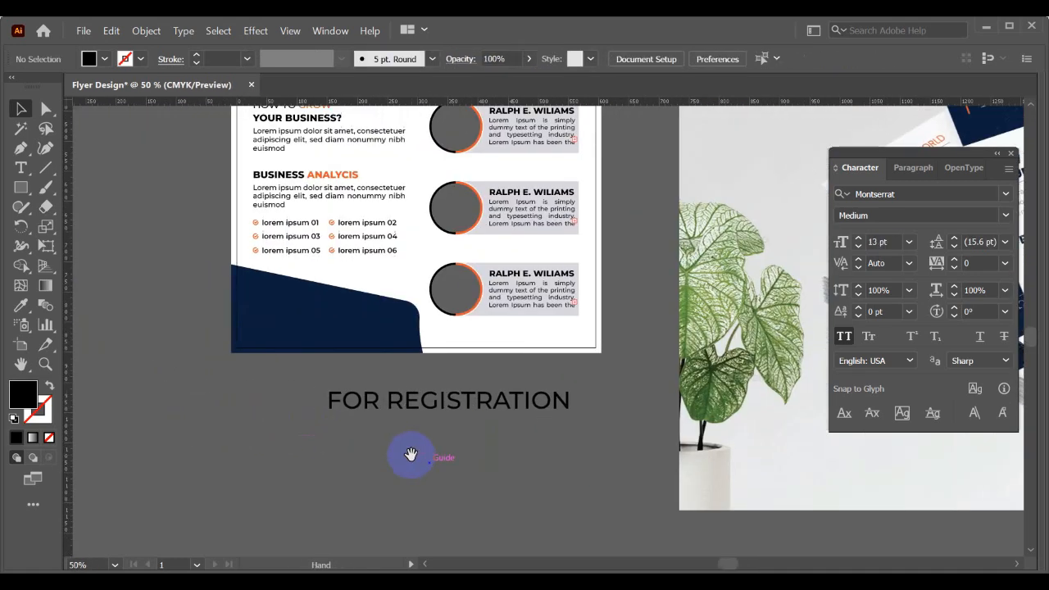
- Draw a black circle overlapping the sloped edge of the lower navy panel near its rounded corner
scroll(275, 316, "up", 1)
left_click_drag(436, 276, 446, 297)
left_click_drag(21, 186, 90, 225)
scroll(452, 323, "up", 1)
mouse_move(453, 324)
left_mouse_down()
mouse_move(440, 306)
mouse_move(451, 344)
left_mouse_up()
key("v")
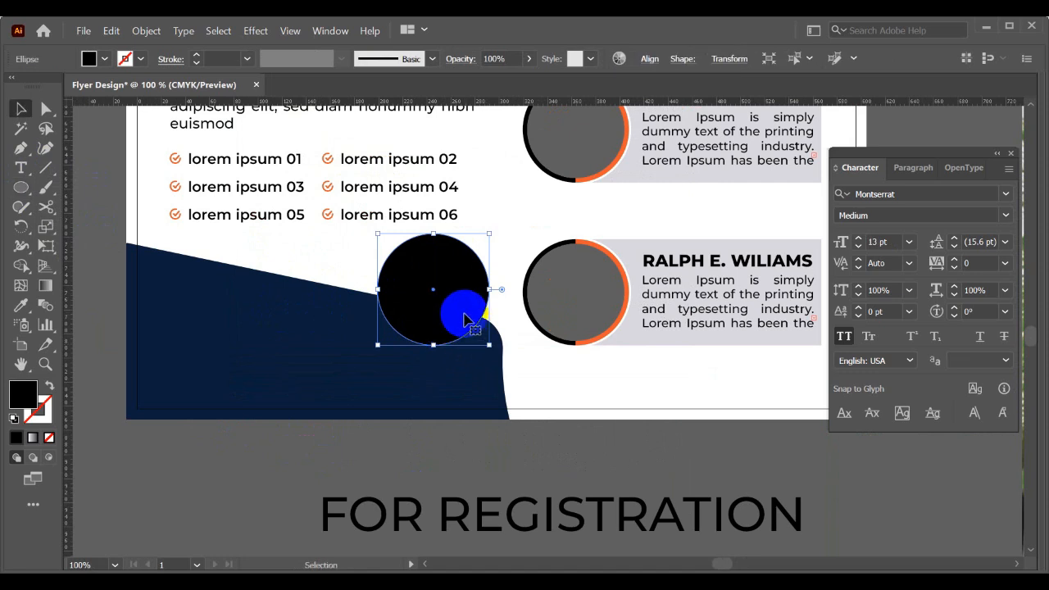
- Move the black circle slightly down and right, closer to the navy panel's rounded corner
left_click(369, 357)
left_click(431, 274, "shift")
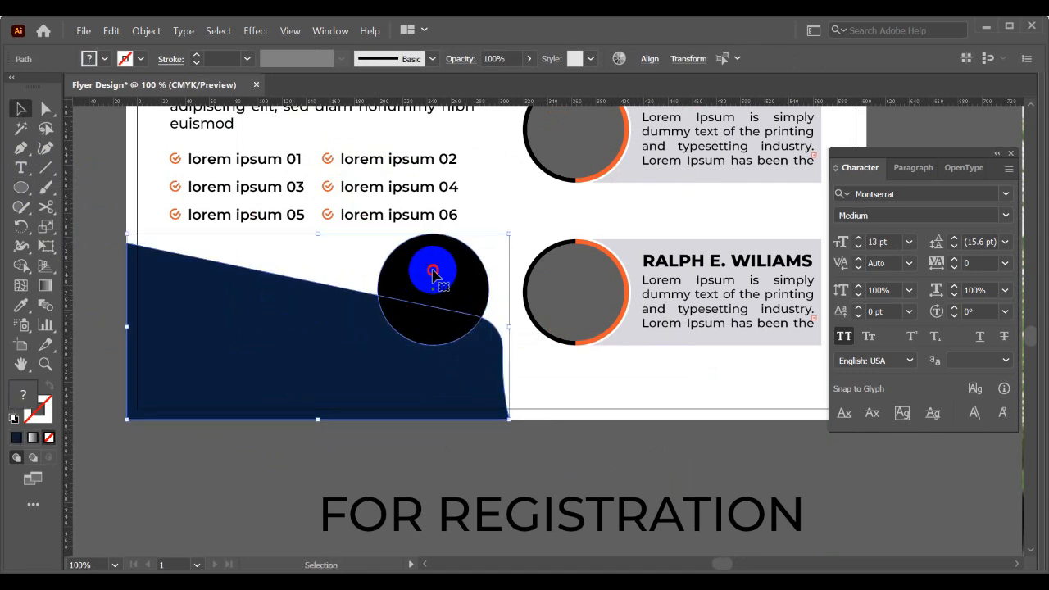
left_click(348, 249)
left_click(458, 279)
left_click_drag(439, 263, 447, 277)
- Create a slightly larger concentric copy of the black circle with Offset Path
left_click(145, 31)
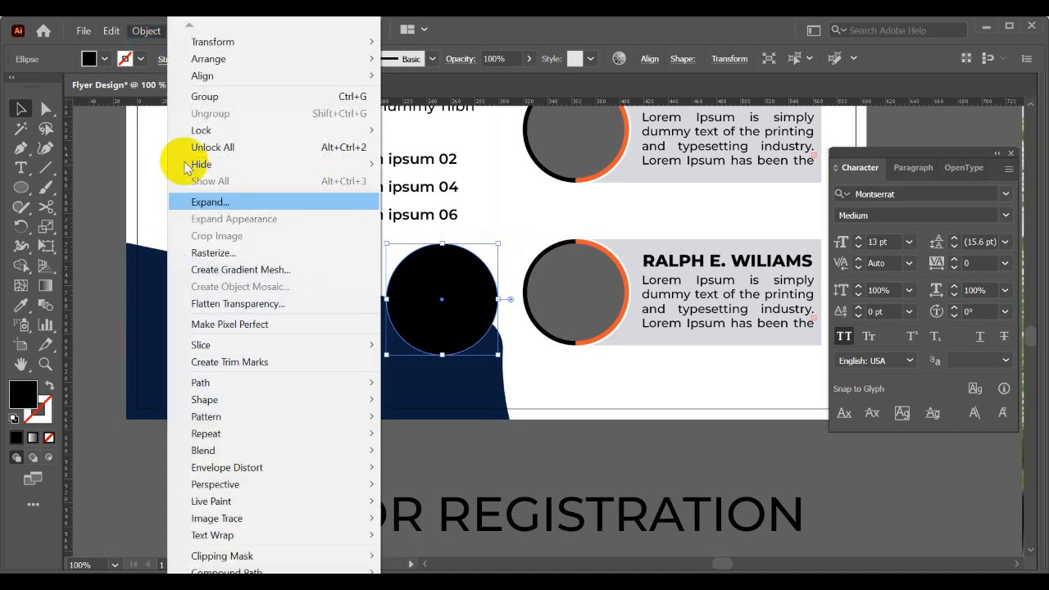
mouse_move(253, 383)
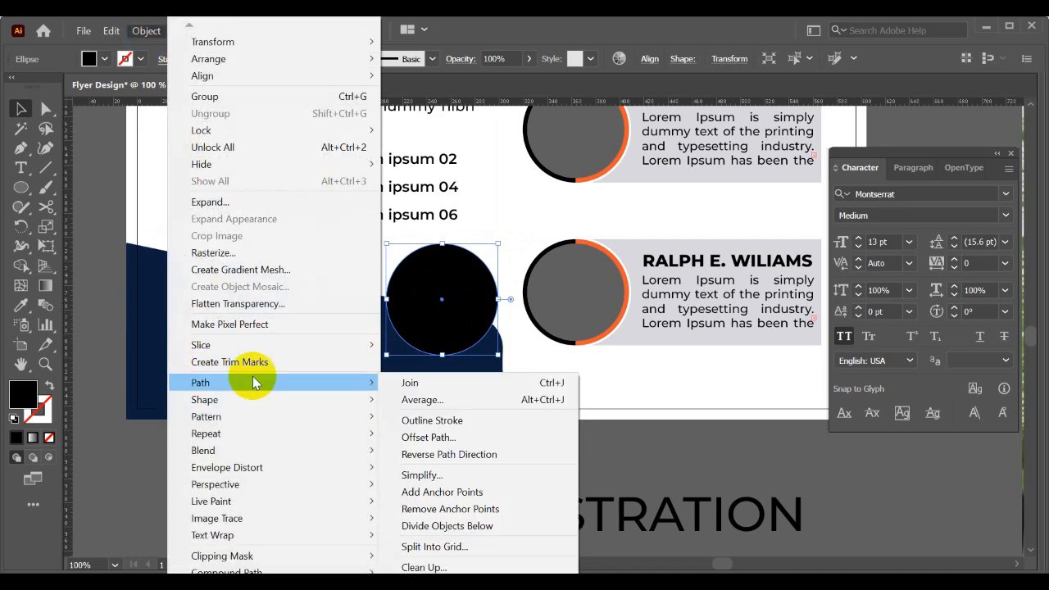
left_click(428, 437)
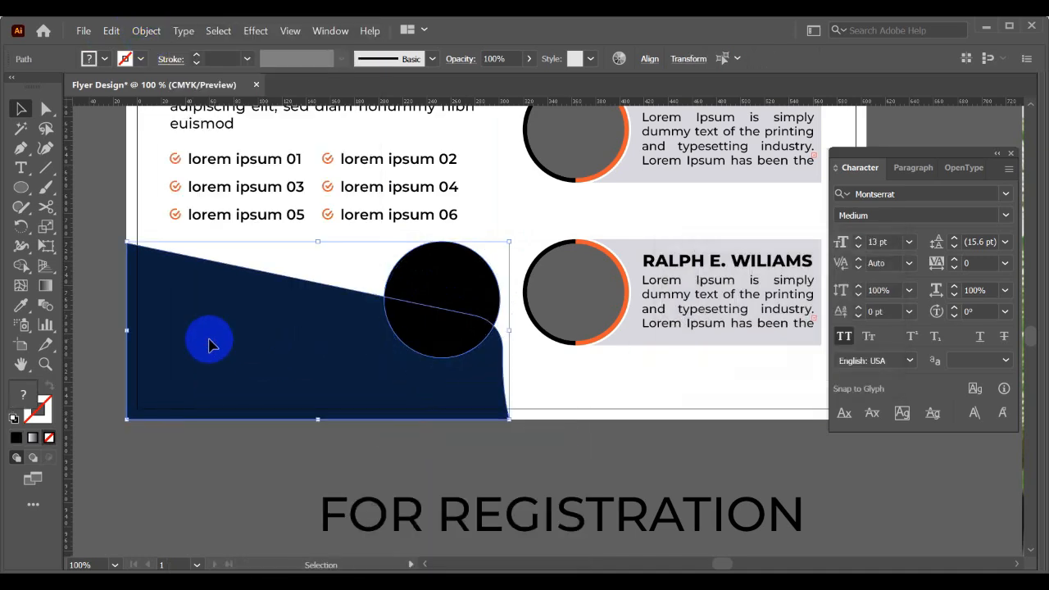
- Cut the larger circle out of the navy panel with Shape Builder, leaving a thin white gap around the black circle
left_click(22, 265)
left_click(457, 285)
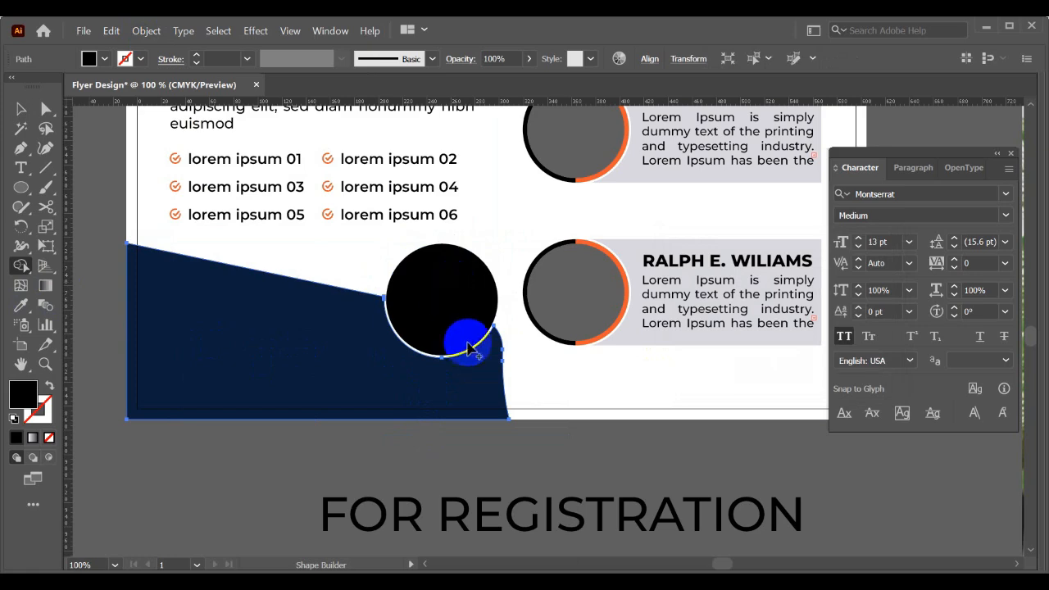
key("v")
- Fill the black circle with the orange sampled from the ring of the bottom speaker card
left_click(430, 294)
scroll(476, 286, "up", 1)
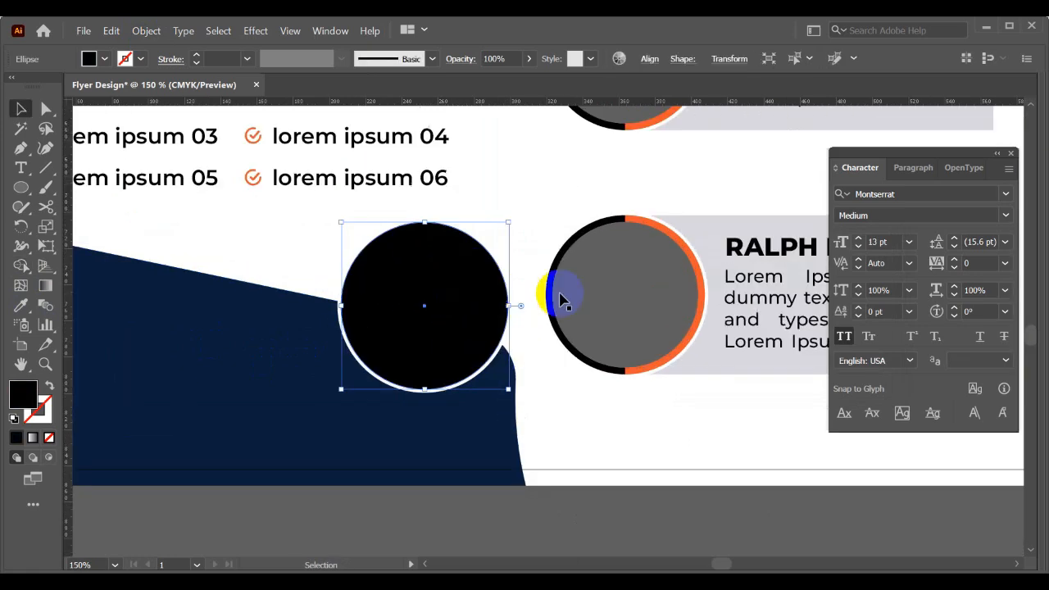
key("i")
left_click(644, 212)
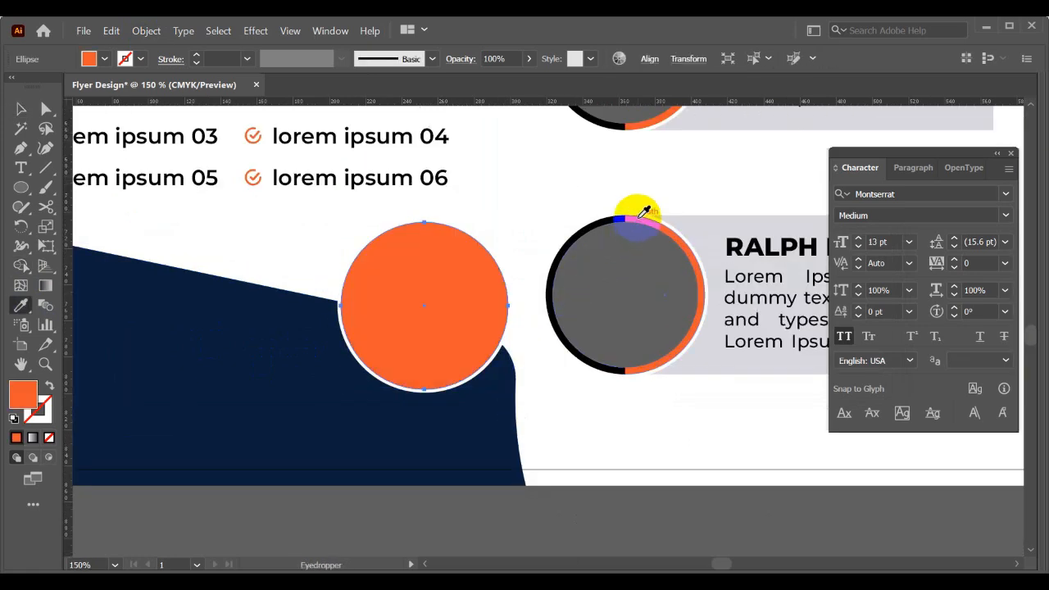
key("v")
- Break the FOR REGISTRATION text onto two lines after FOR and centre-align it
scroll(541, 227, "down", 2)
left_click(495, 404)
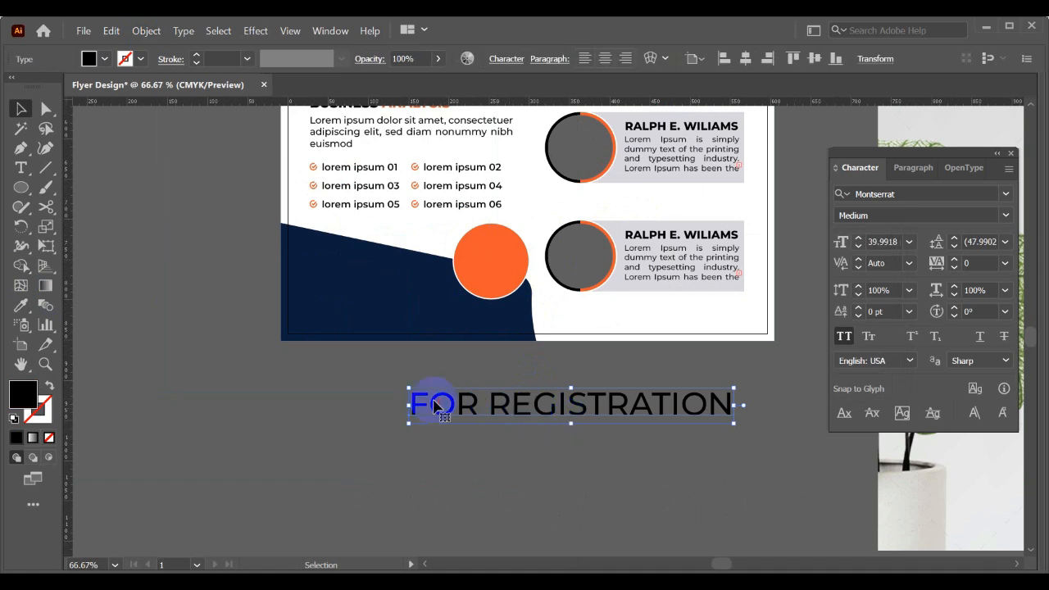
double_click(495, 404)
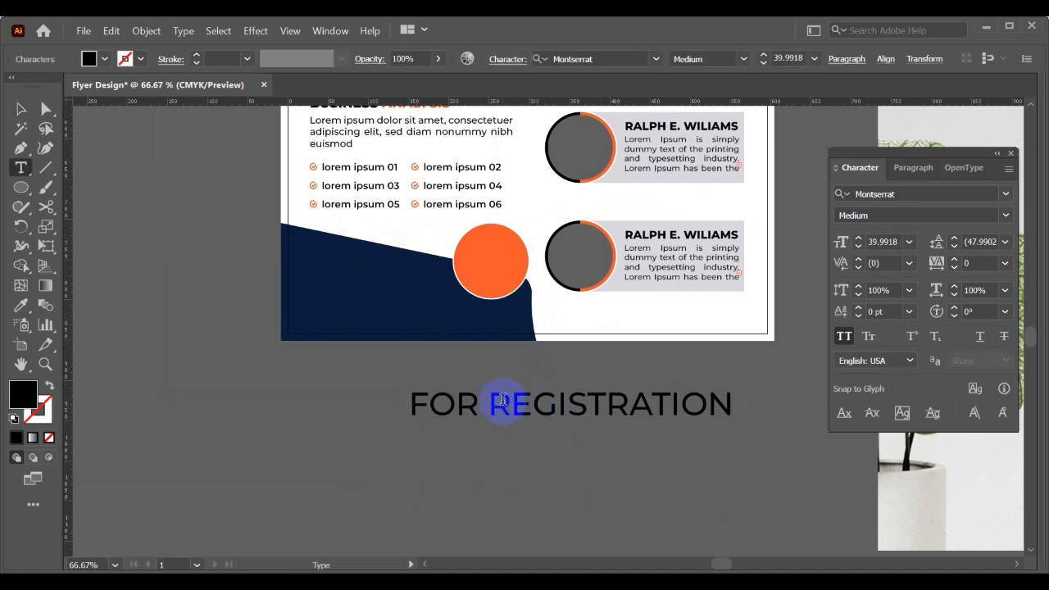
key("Return")
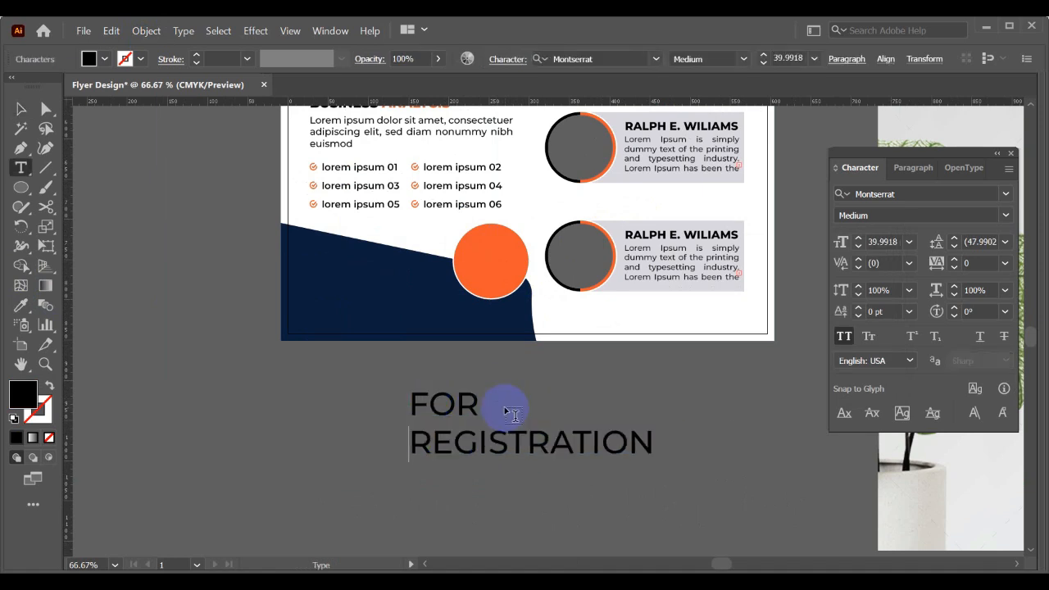
left_click(20, 108)
left_click(604, 58)
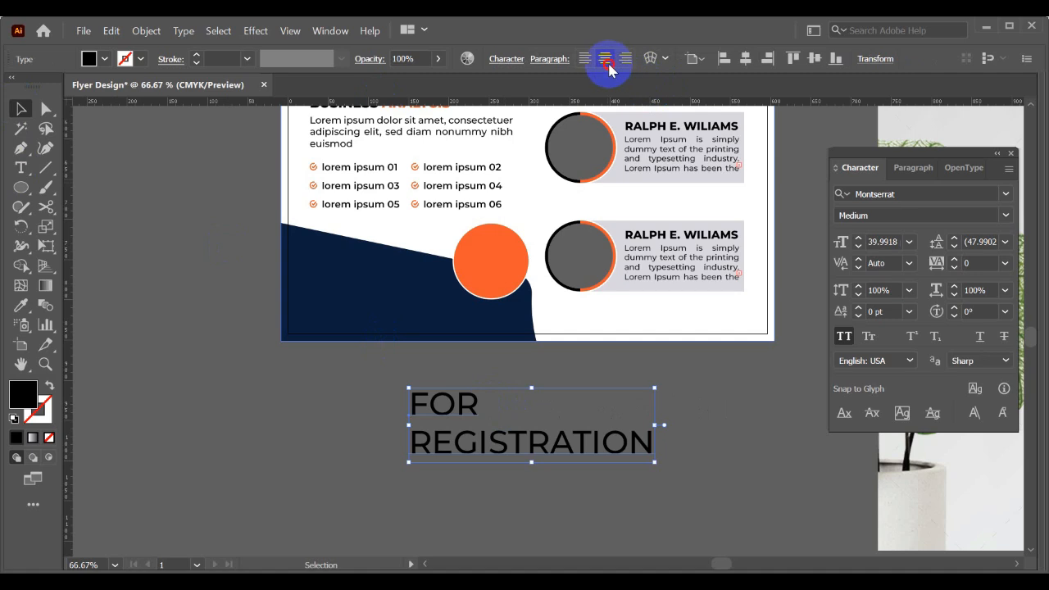
- Scale the FOR REGISTRATION text down to about 10.5 pt and place it in front of the orange circle
left_click(490, 440)
left_click_drag(524, 400, 529, 412)
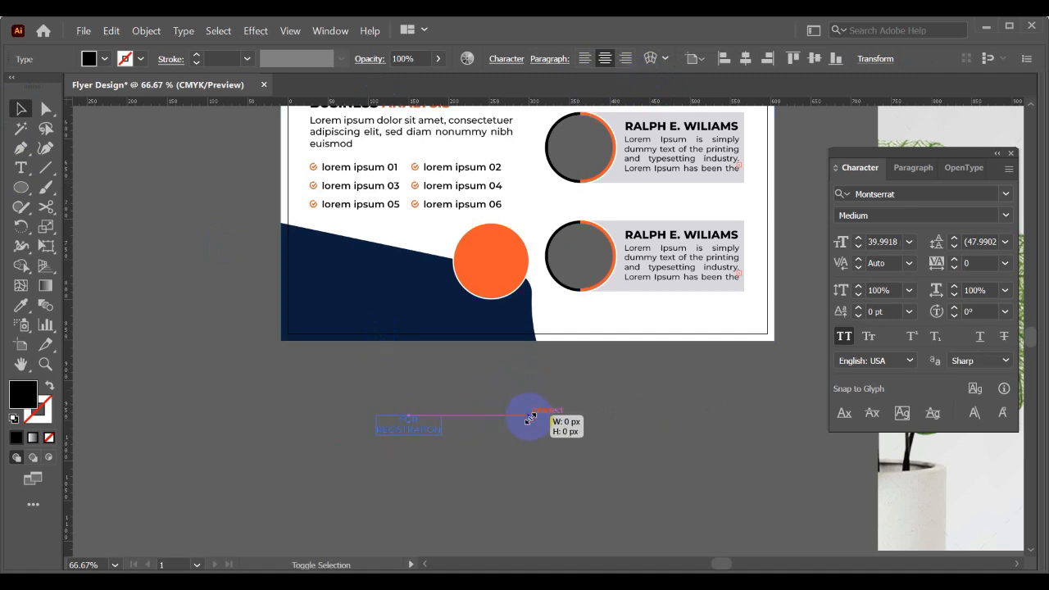
left_click_drag(429, 424, 504, 274)
right_click(504, 275)
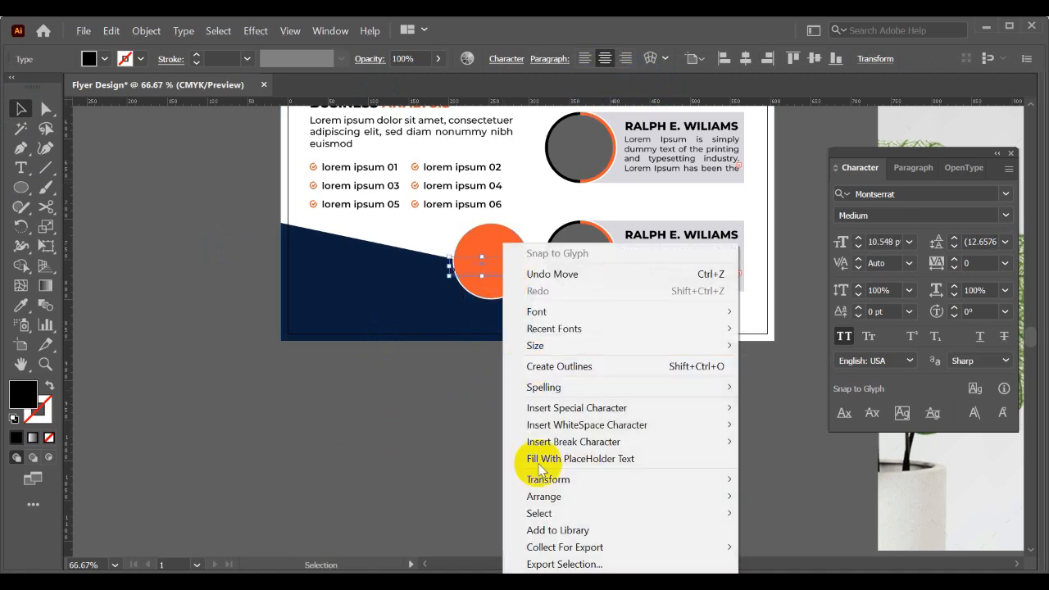
mouse_move(532, 497)
left_click(779, 497)
scroll(481, 292, "up", 3)
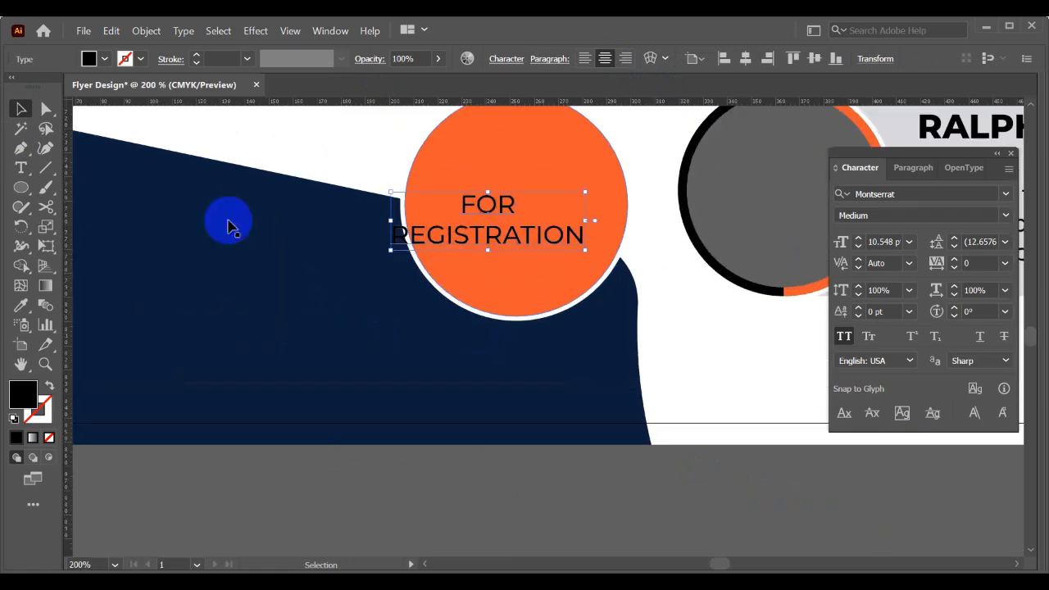
- Colour the FOR REGISTRATION text white by sampling the background, and fit it centrally inside the orange circle
left_click(20, 304)
left_click(270, 175)
left_click(21, 108)
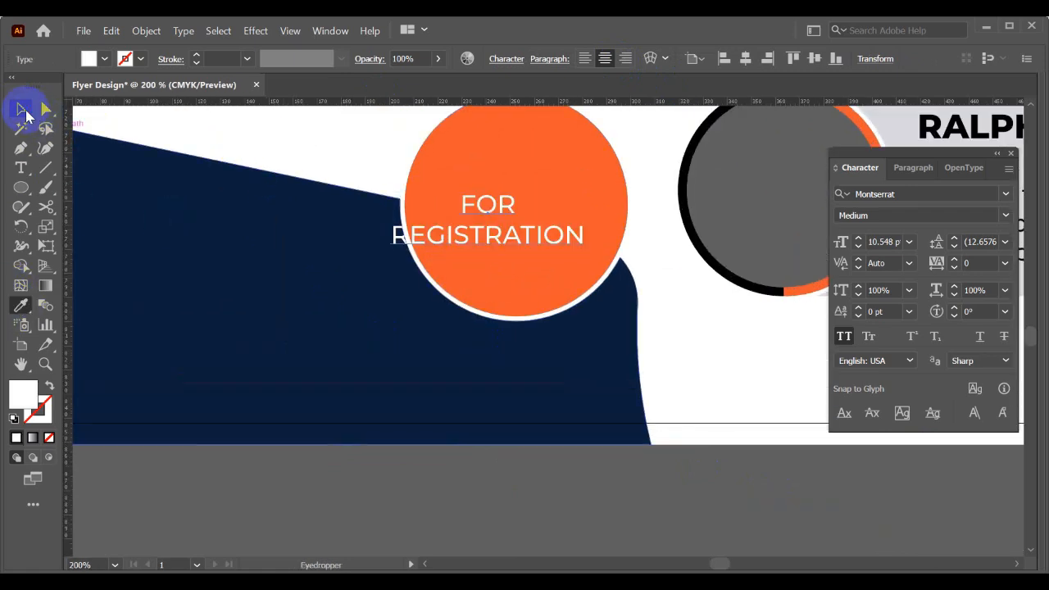
left_click_drag(270, 162, 216, 321)
mouse_move(455, 371)
left_mouse_down()
mouse_move(499, 363)
mouse_move(469, 385)
left_mouse_up()
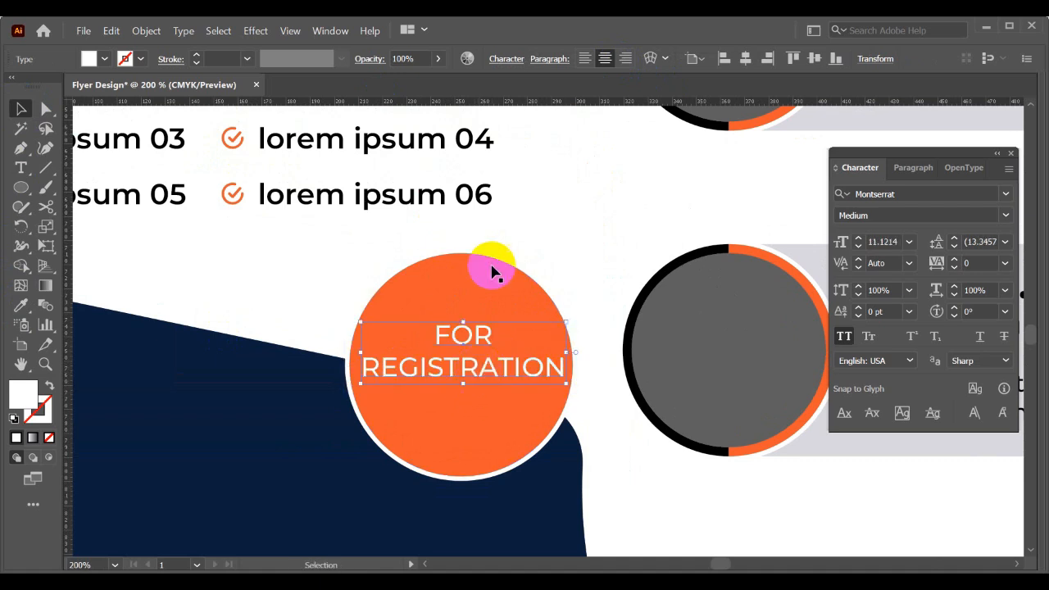
- Set the FOR REGISTRATION text to 11 pt Montserrat Bold
left_click(882, 242)
type("11")
key("Return")
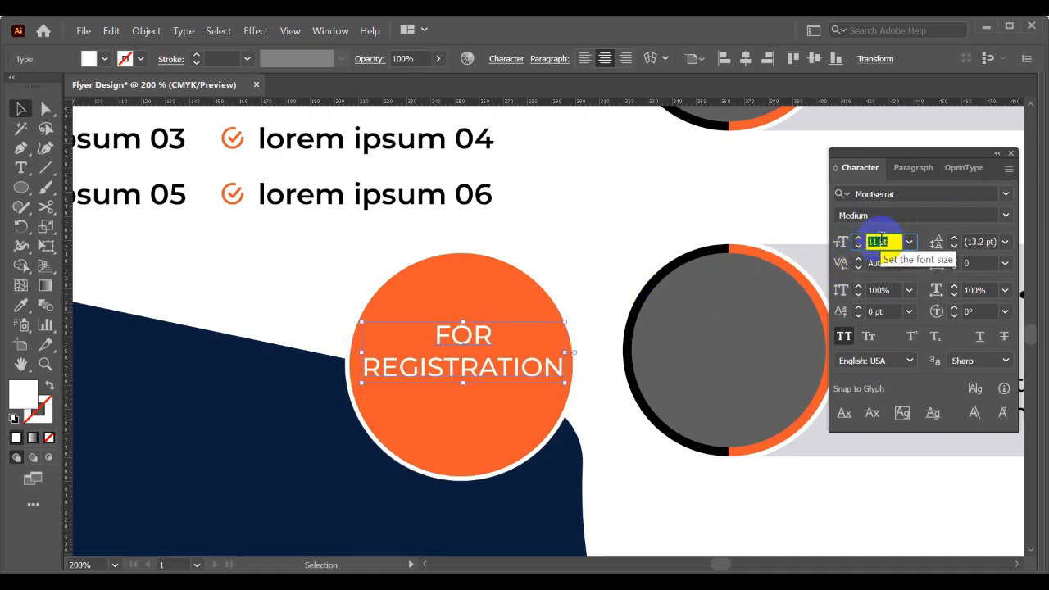
left_click(1004, 215)
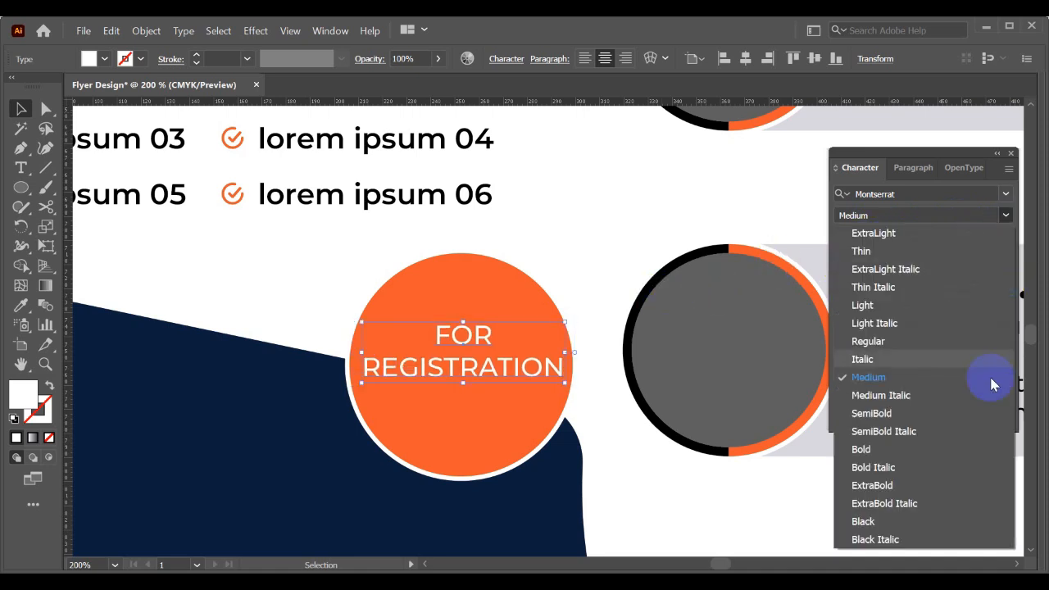
left_click(861, 450)
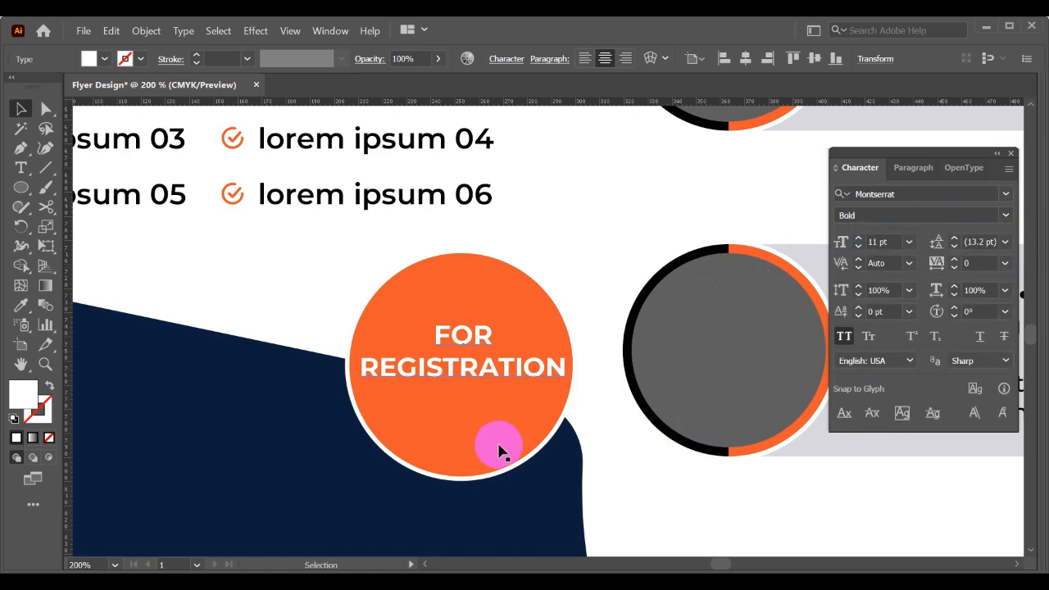
left_click(625, 454)
- Examine the registration block on the flyer mockup for its contact details and layout
scroll(626, 454, "down", 1)
left_click_drag(625, 454, 546, 357)
scroll(579, 380, "down", 2)
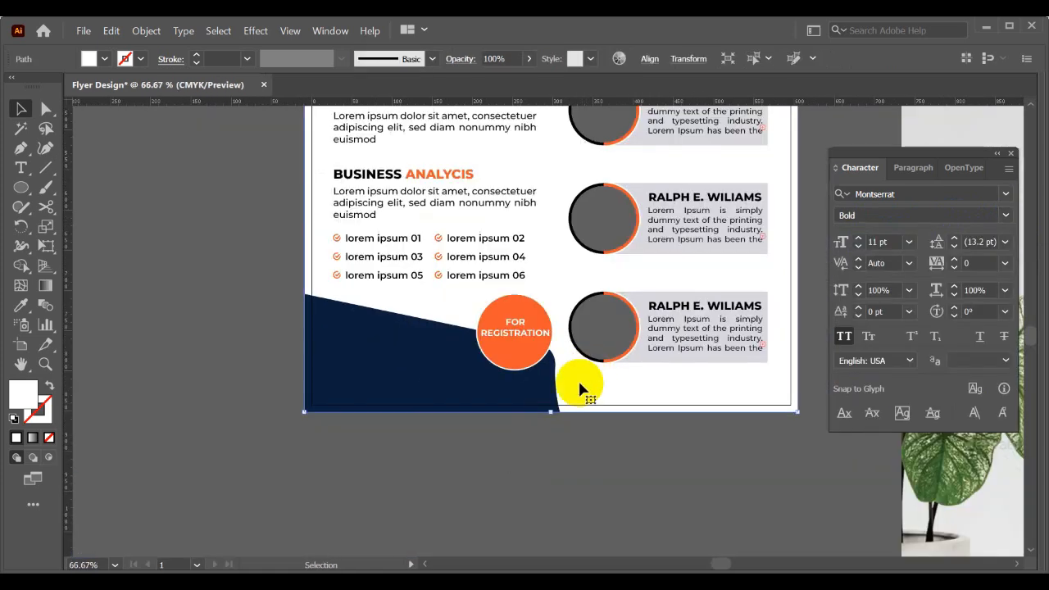
left_click(567, 459)
left_click_drag(567, 459, 279, 438)
scroll(475, 410, "down", 1)
left_click_drag(477, 410, 246, 346)
left_click_drag(430, 370, 238, 341)
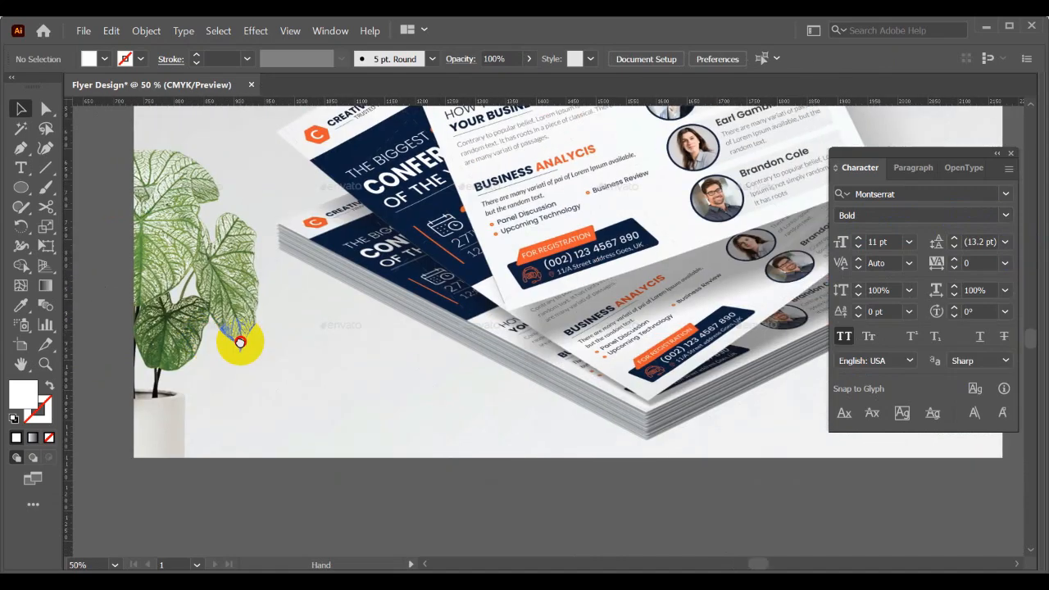
left_click_drag(336, 348, 550, 360)
left_click_drag(381, 361, 666, 377)
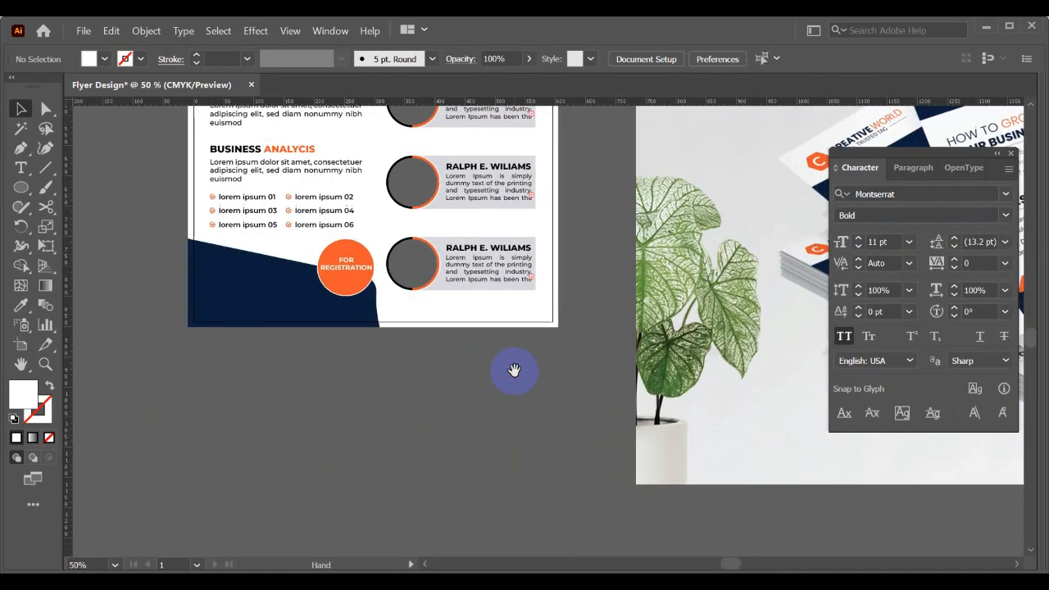
- Lock the navy footer panel and show the guides
scroll(195, 307, "up", 1)
left_click(251, 345)
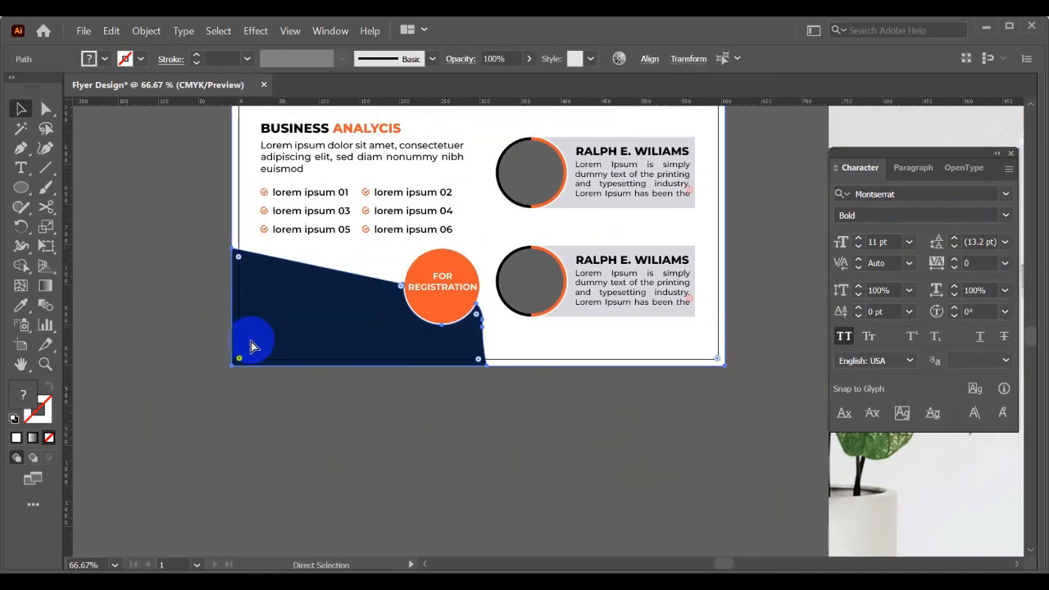
key("ctrl+2")
scroll(260, 331, "up", 1)
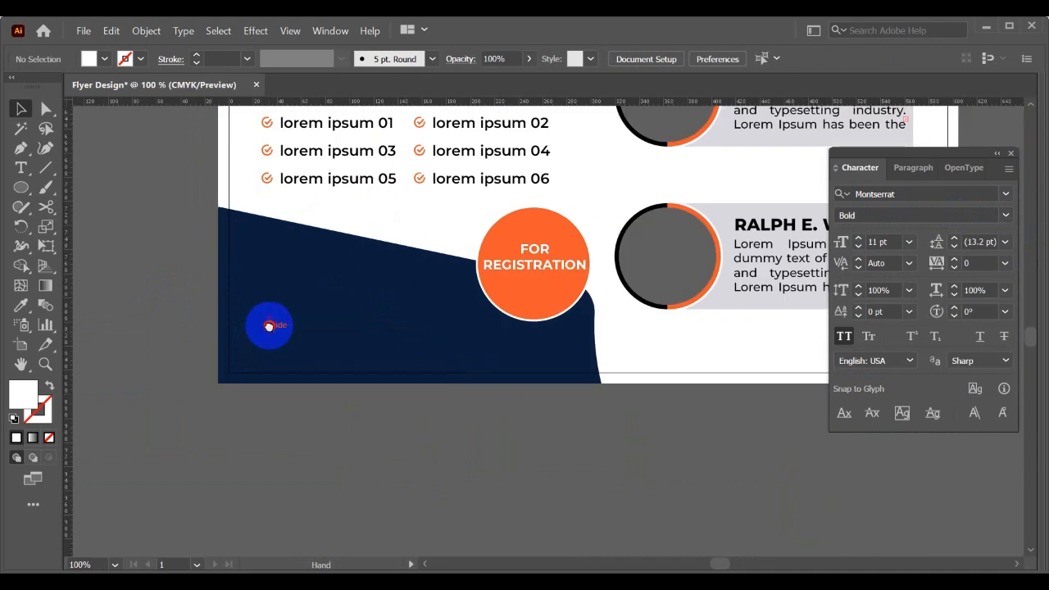
left_click_drag(269, 326, 272, 343)
right_click(128, 241)
left_click(160, 381)
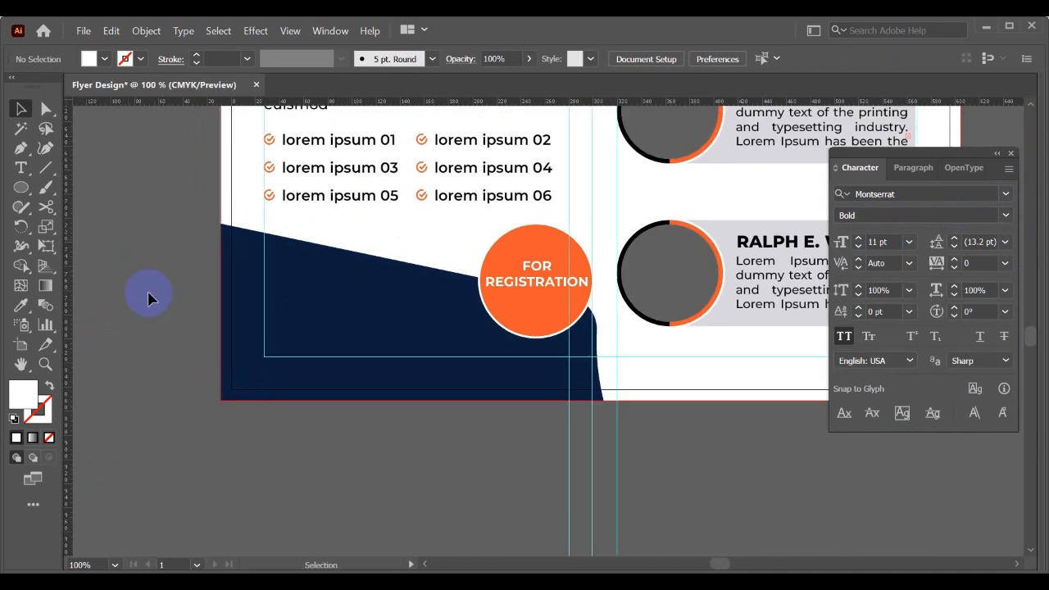
- Create a point text below the artboard containing the contact phone number
left_click(20, 167)
left_click(336, 457)
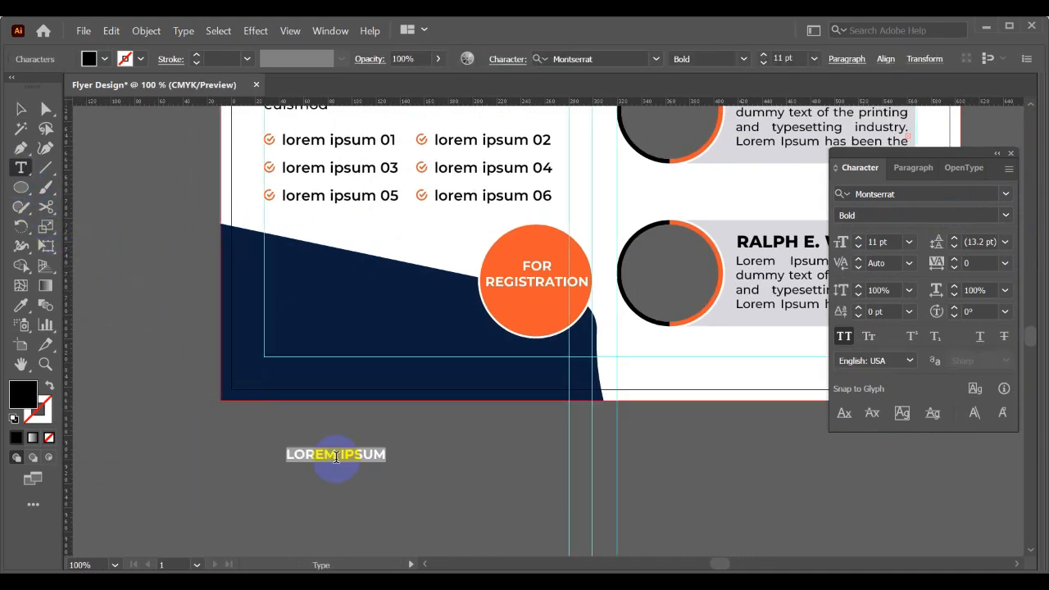
key("BackSpace")
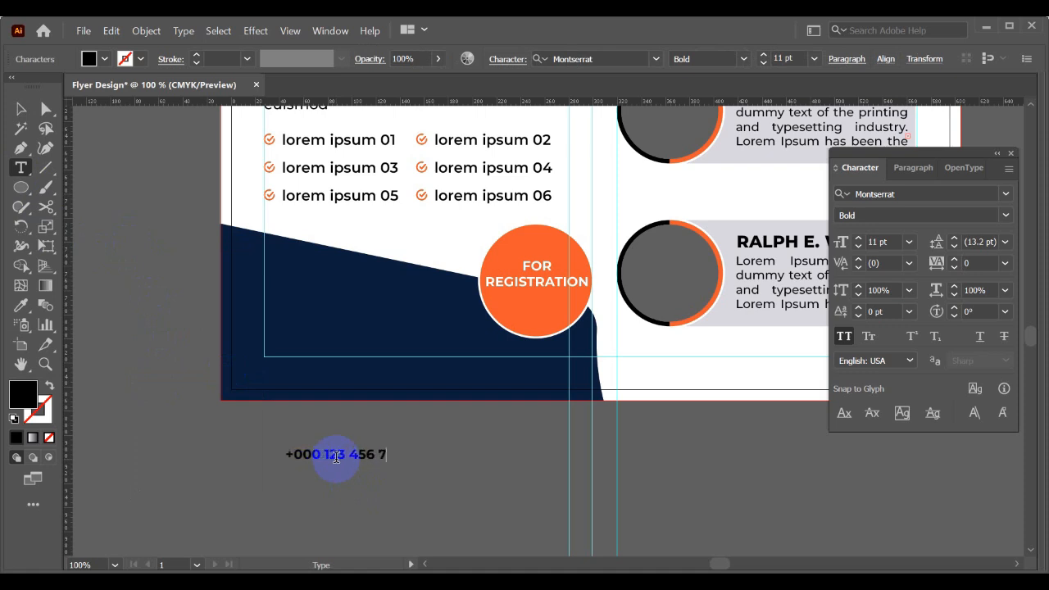
left_click(21, 108)
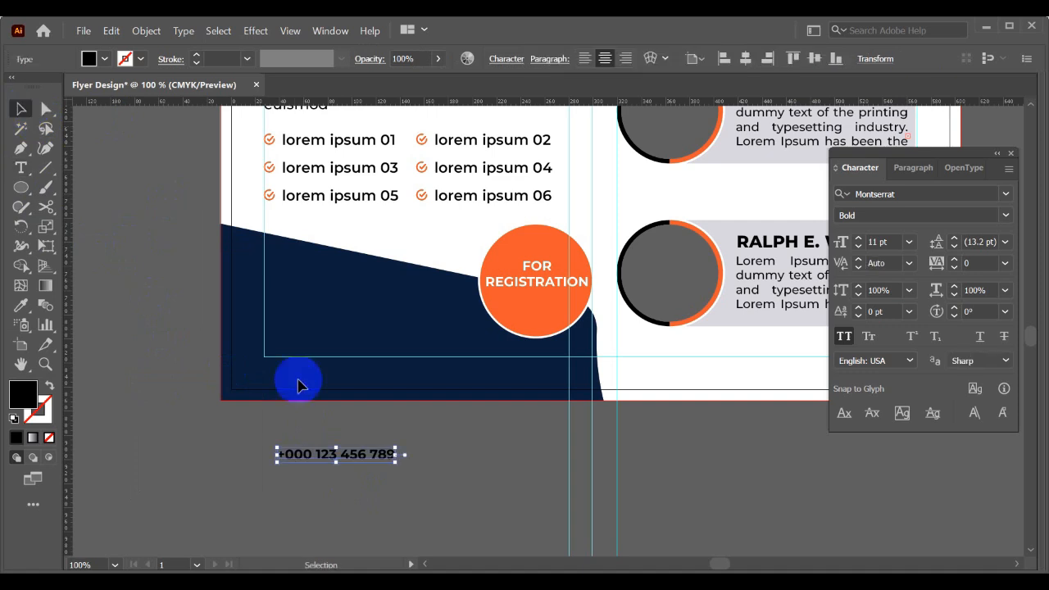
- Move the phone number onto the navy footer panel and colour it white by sampling the background
left_click_drag(323, 453, 327, 286)
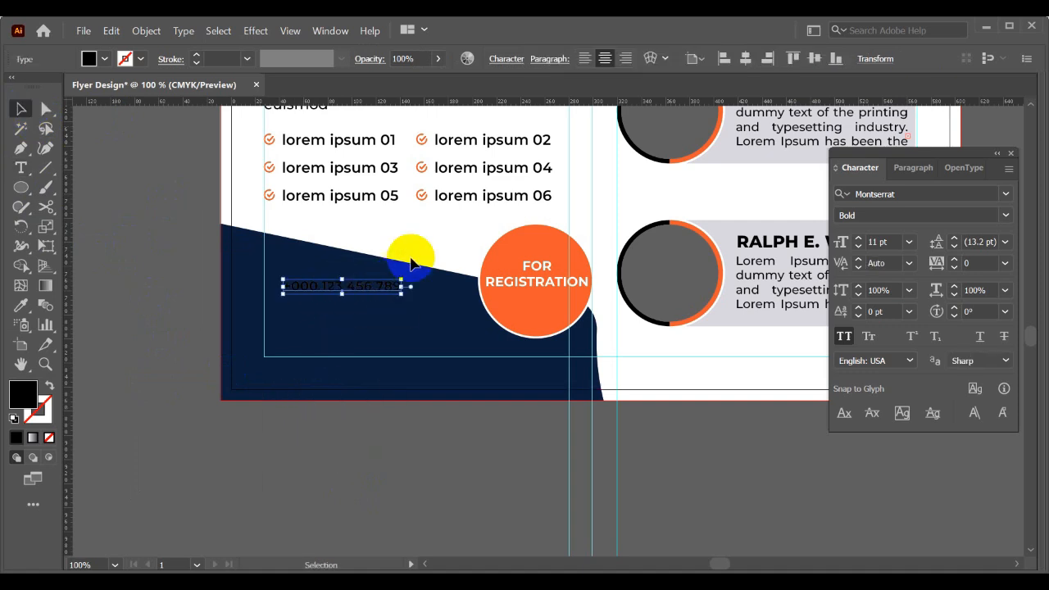
key("i")
left_click(425, 228)
key("v")
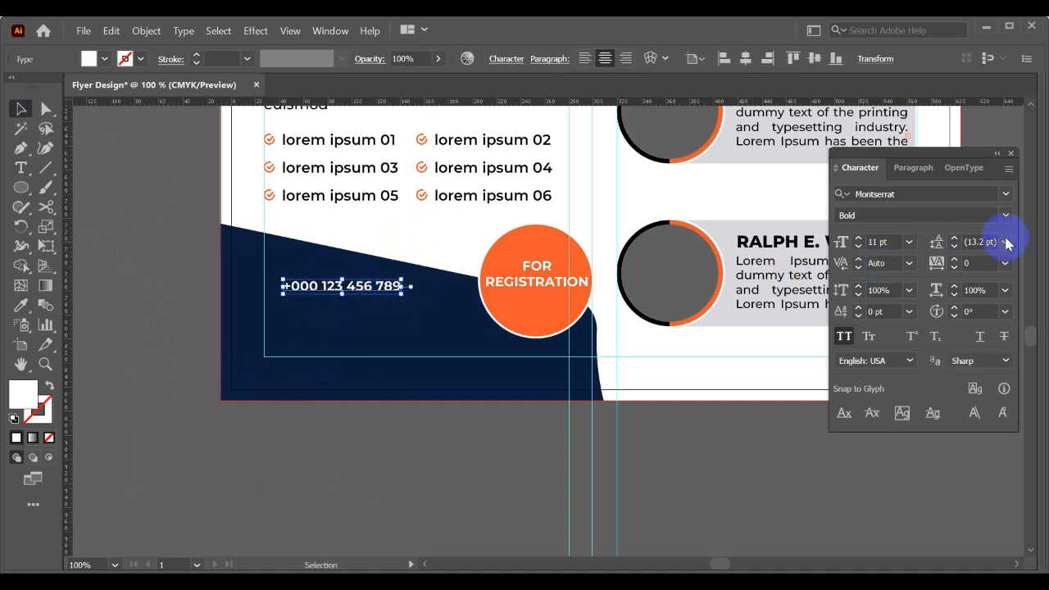
- Set the phone number text to Montserrat Medium at 12 pt
left_click(1007, 216)
left_click(881, 380)
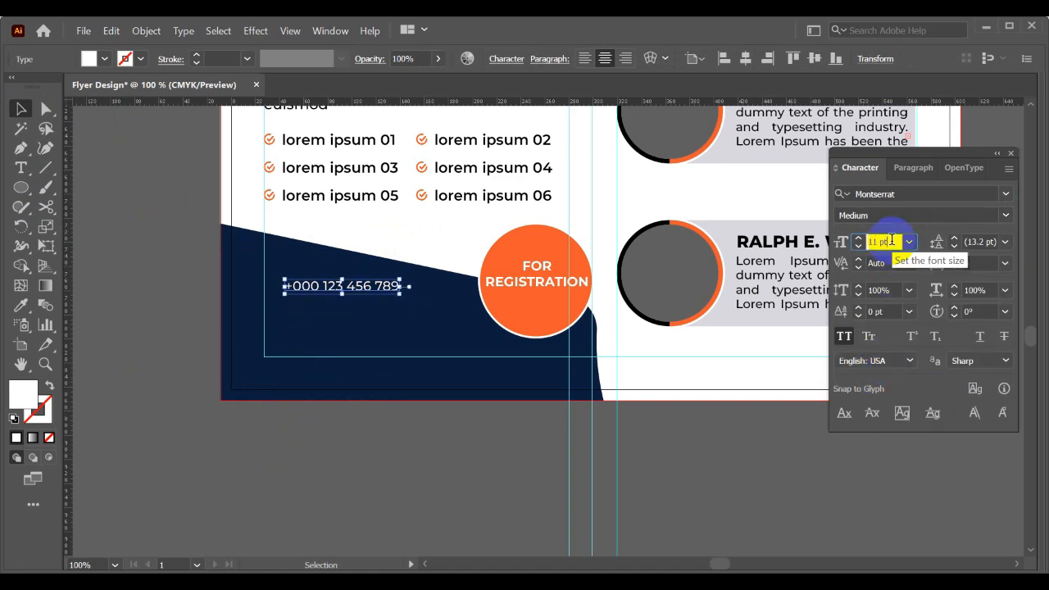
key("Up")
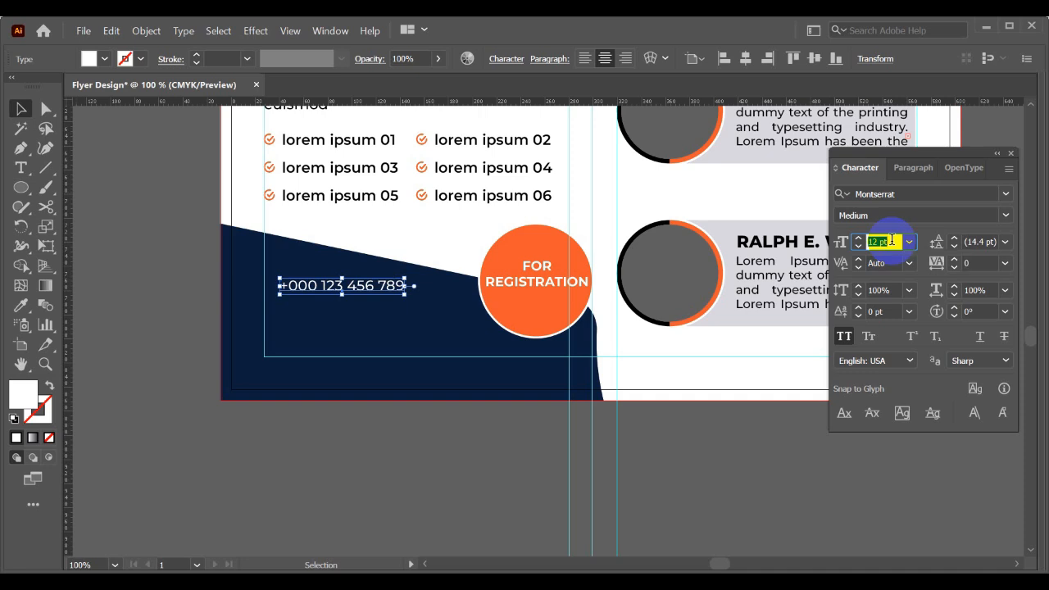
key("Down")
key("Down")
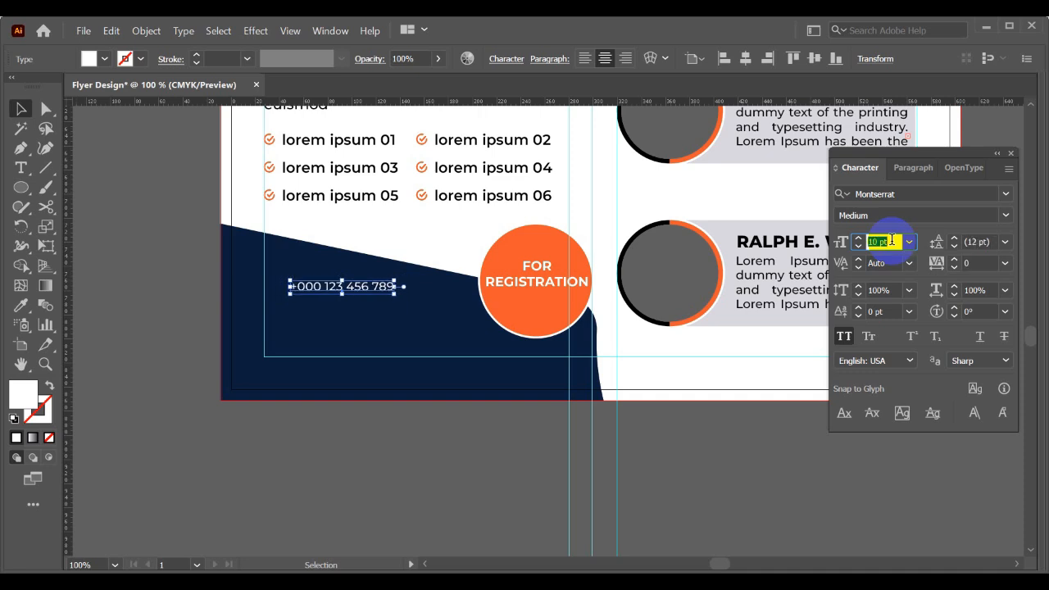
key("Up")
key("Up")
left_click(435, 321)
- Reduce the phone number's font size to 10 pt
scroll(314, 307, "up", 1)
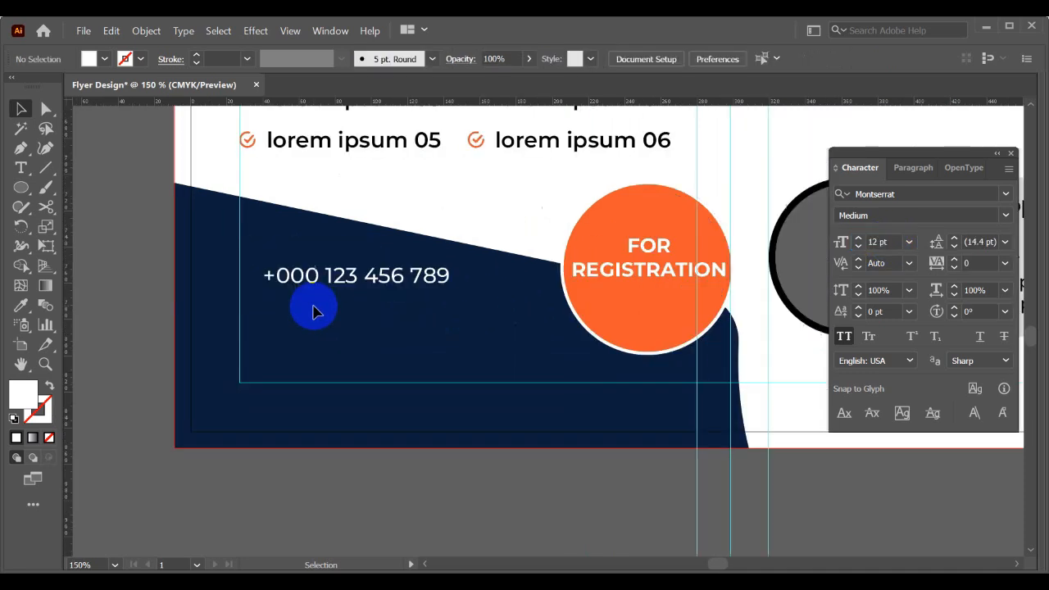
scroll(313, 311, "up", 1)
scroll(350, 286, "up", 1)
left_click(386, 351)
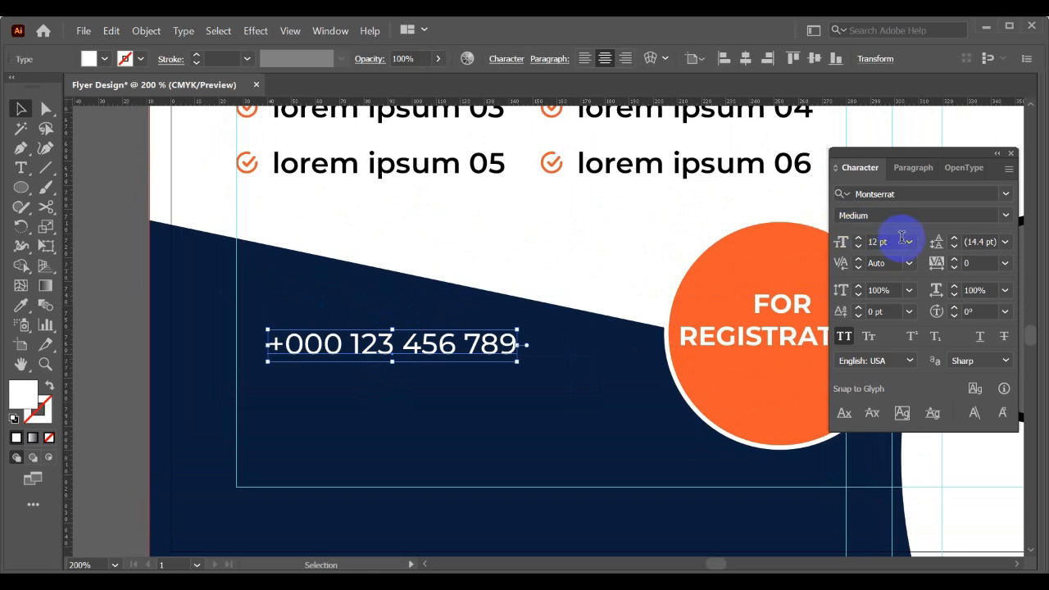
key("Down")
key("Down")
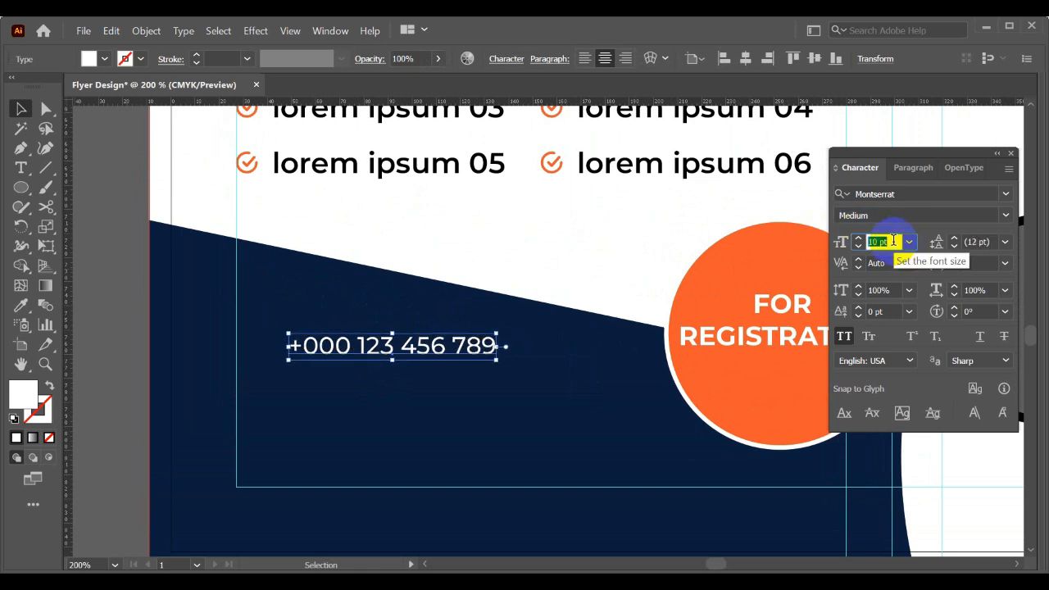
- Duplicate the phone number line directly below itself and replace the copy's text with the contact e-mail address
left_click_drag(375, 349, 391, 382)
triple_click(389, 381)
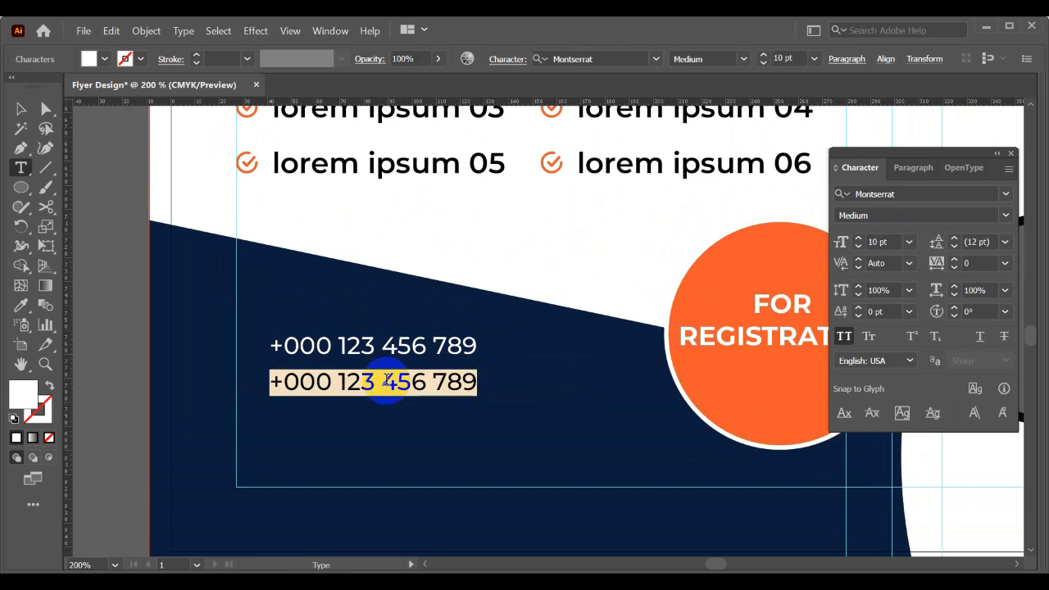
type("EMAIL")
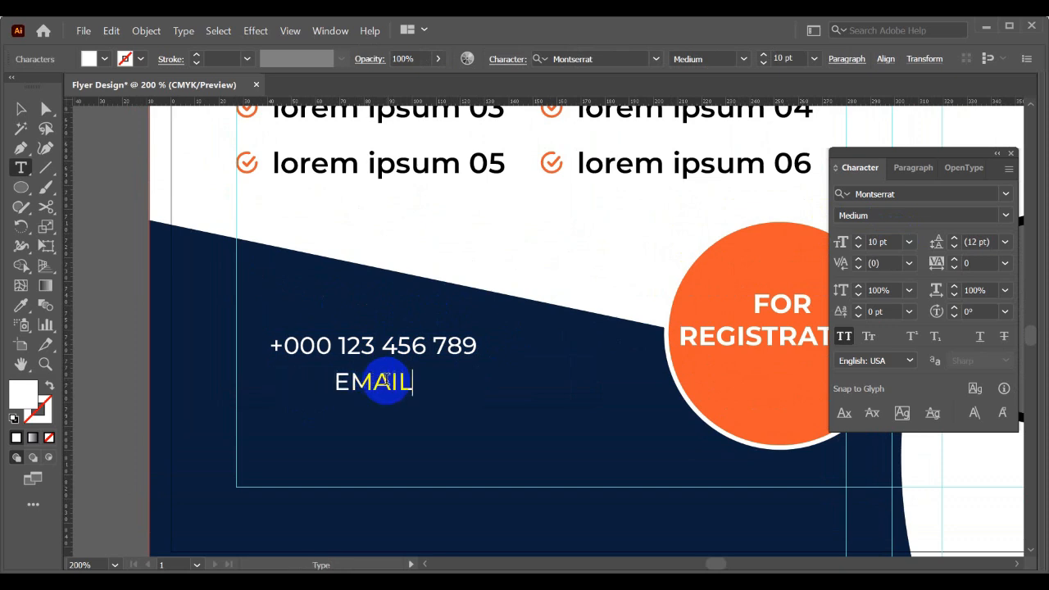
type("ADDRESS@")
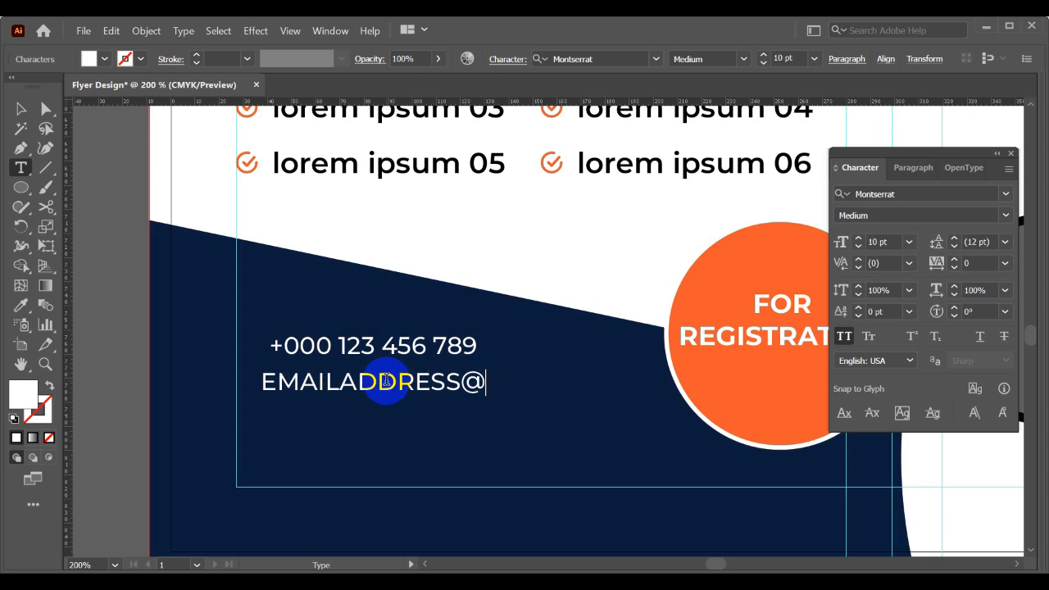
type("MAIL.COM")
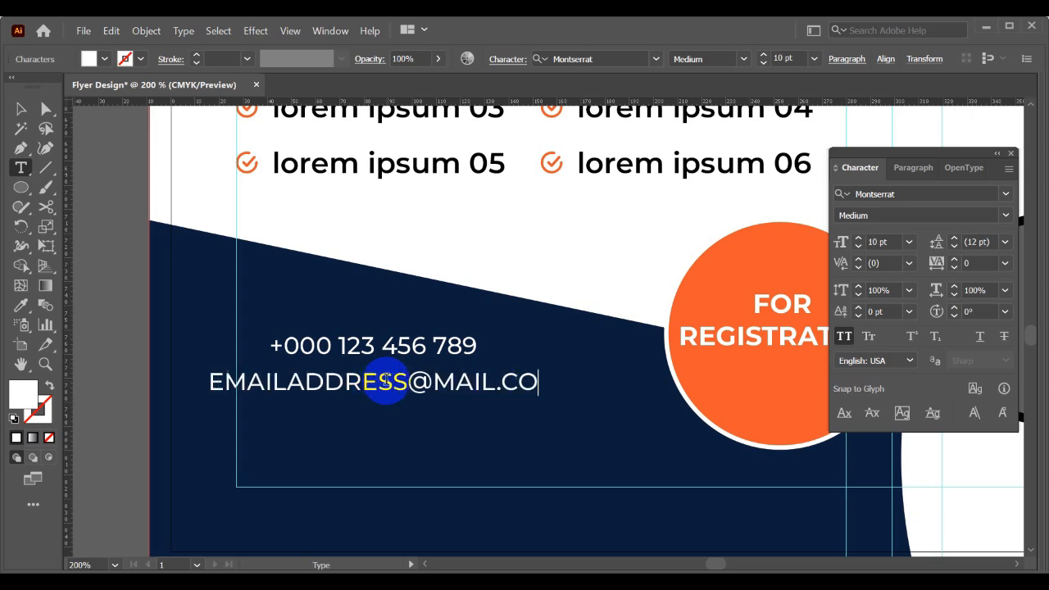
- Turn off All Caps for the e-mail line and select both contact lines together
key("Escape")
triple_click(388, 386)
left_click(21, 108)
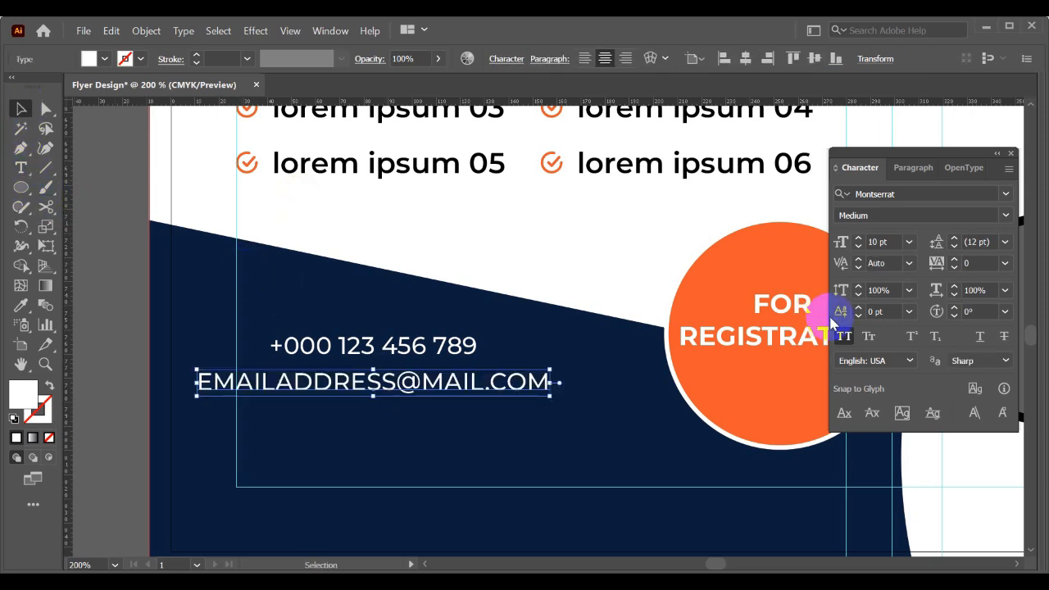
left_click(852, 344)
left_click_drag(276, 317, 368, 421)
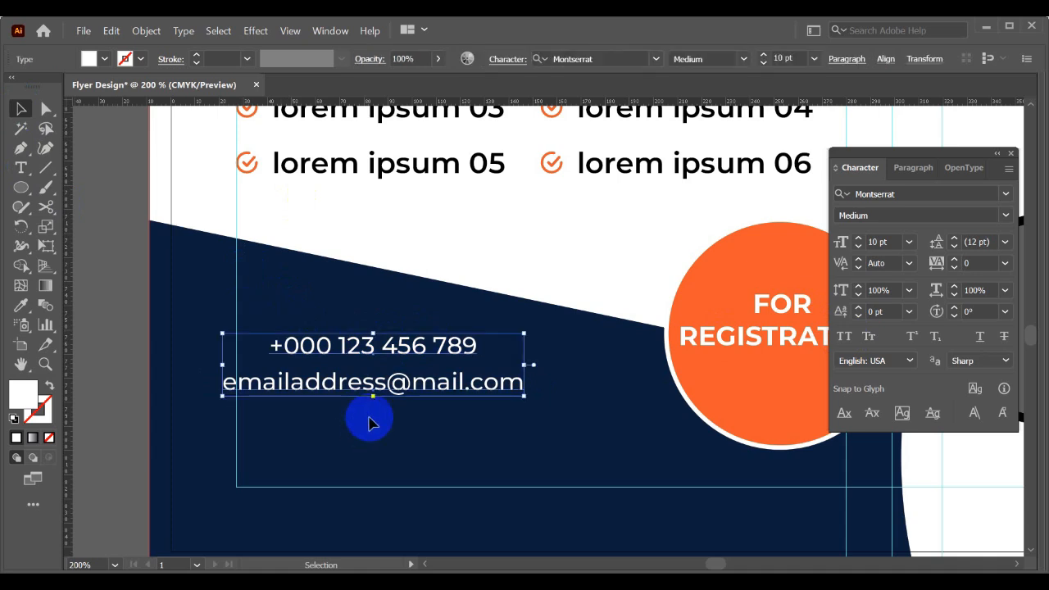
- Left-align the text of the phone and e-mail lines and move both back into the navy footer panel
left_click(908, 169)
left_click(845, 200)
left_click_drag(525, 351, 410, 356)
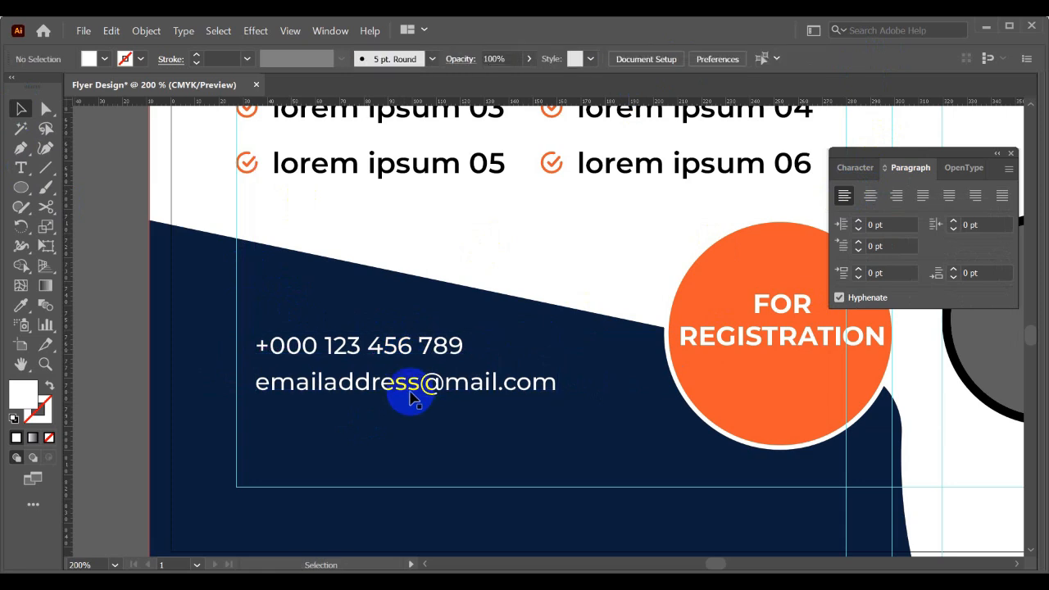
mouse_move(412, 397)
left_mouse_down()
mouse_move(410, 384)
mouse_move(414, 410)
left_mouse_up()
triple_click(414, 406)
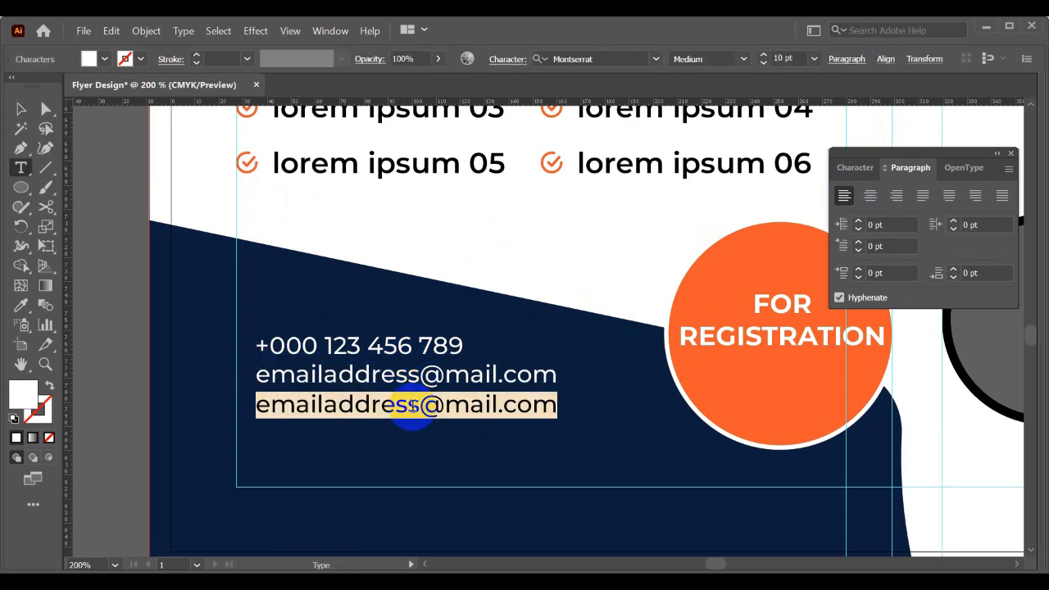
type("www.websiitead")
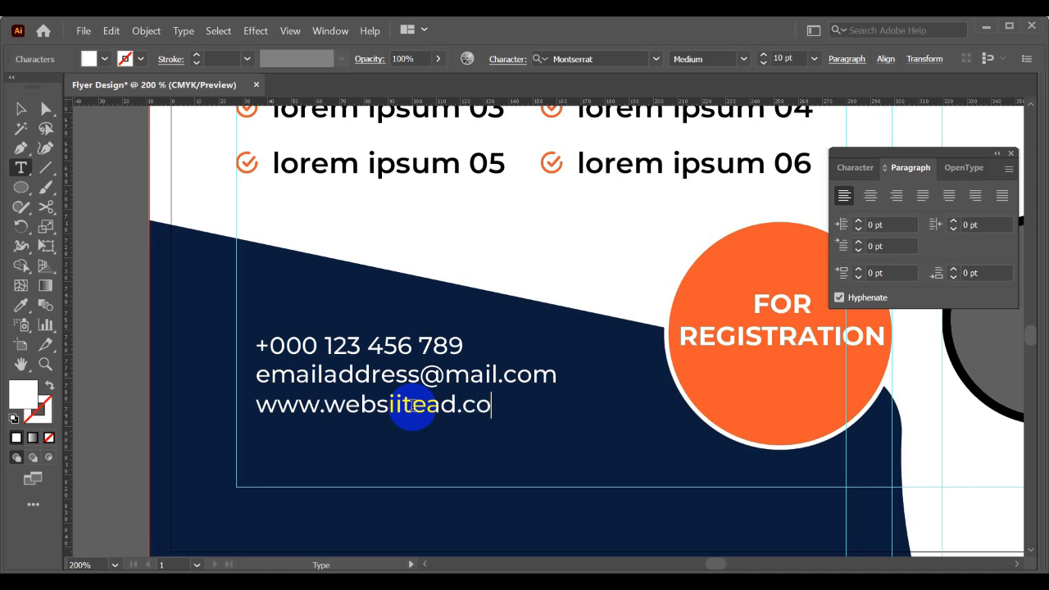
left_click(22, 108)
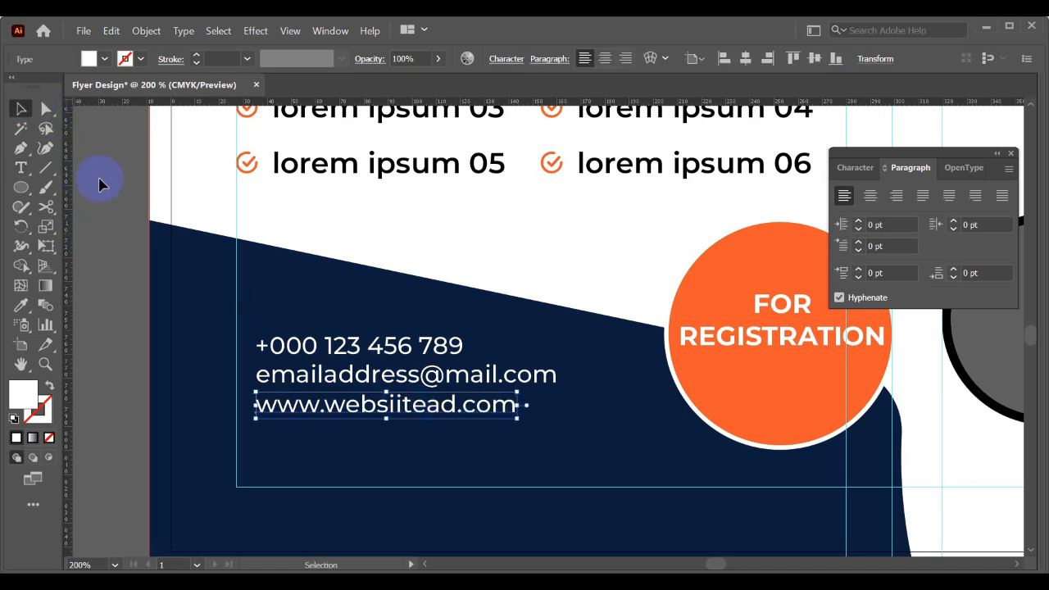
left_click(357, 456)
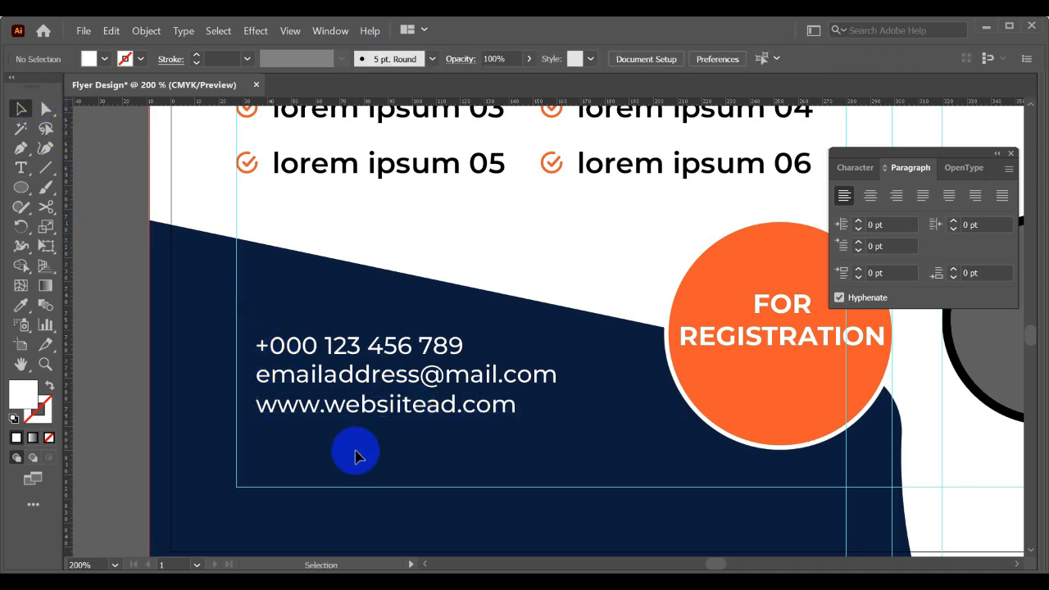
- Duplicate the website line below itself and replace the copy's text with the placeholder postal address
left_click(396, 410)
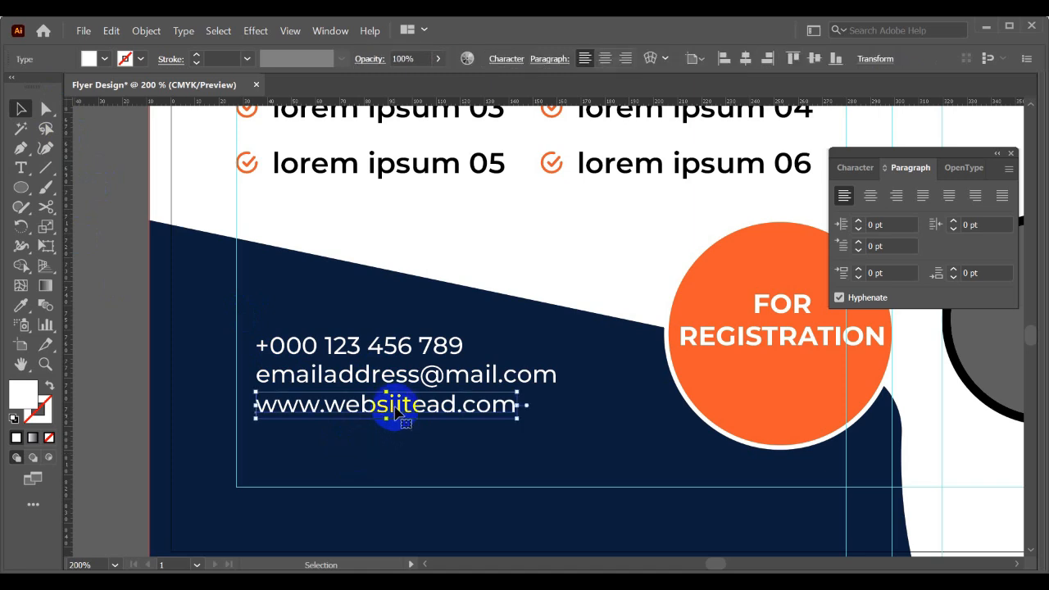
left_click_drag(399, 407, 406, 436)
double_click(406, 435)
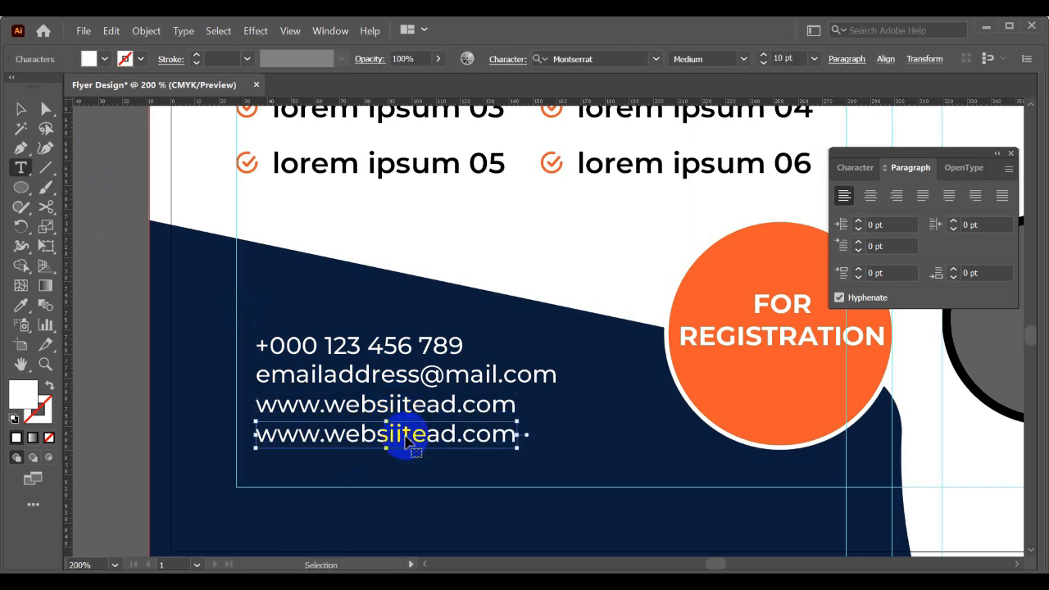
key("ctrl+a")
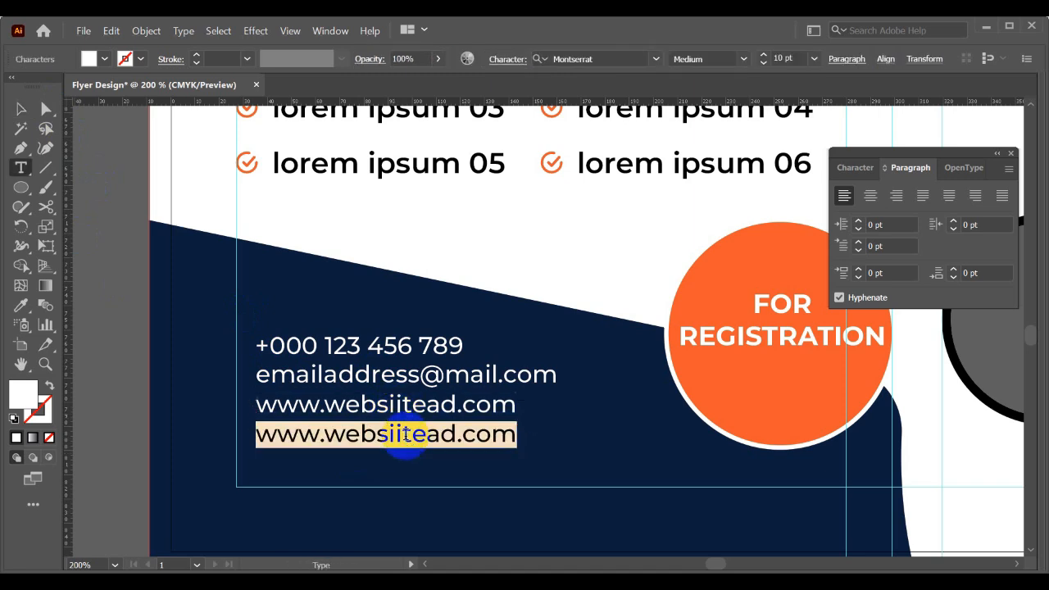
type("XYZ, Address, 5467")
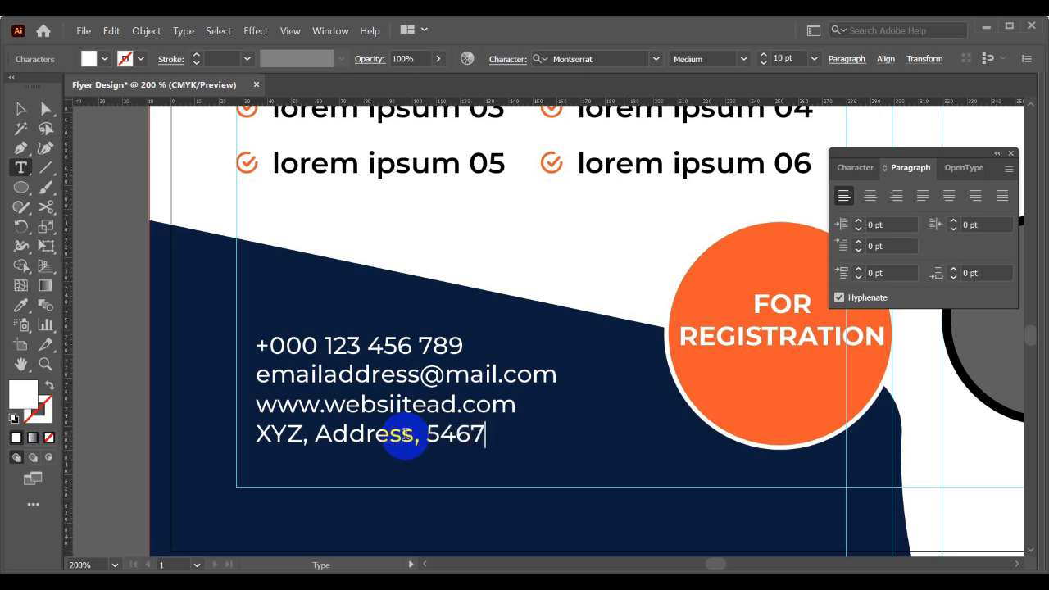
left_click(21, 108)
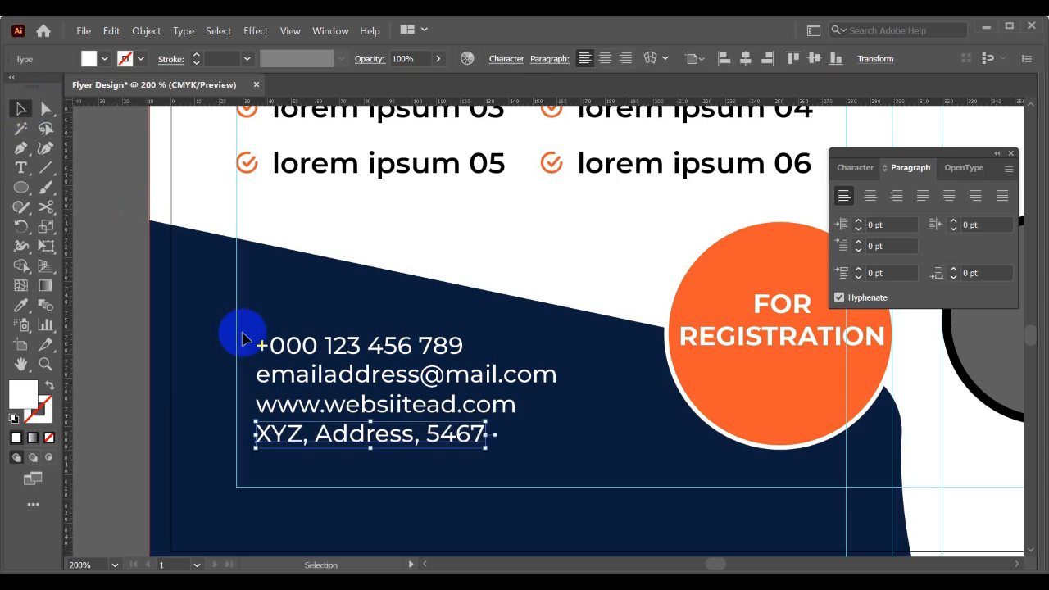
- Move the address line slightly down, select all four contact lines and distribute them evenly by vertical centres
left_click_drag(368, 429, 372, 436)
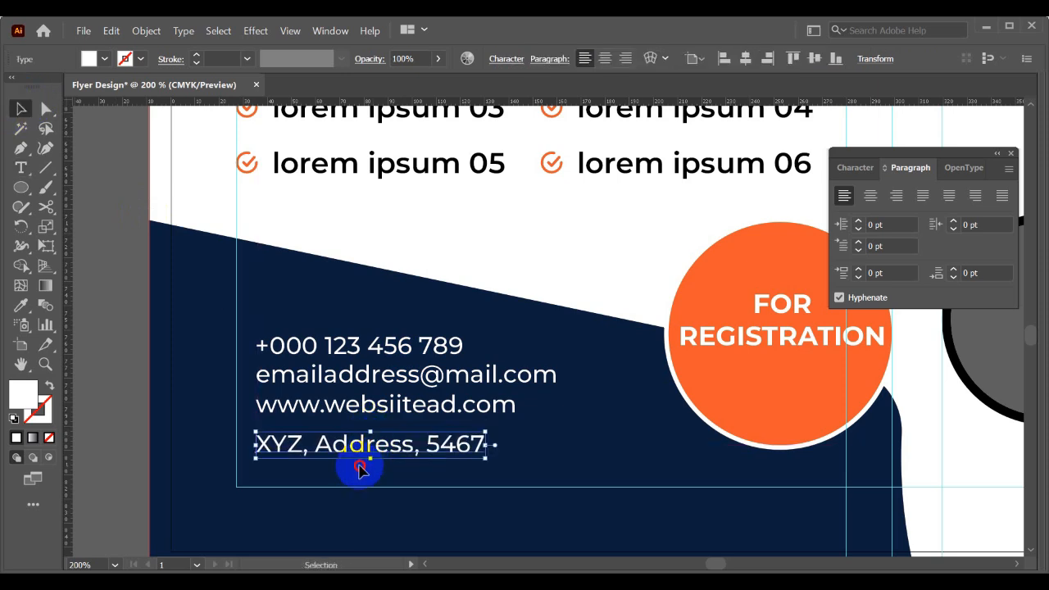
left_click_drag(356, 476, 402, 332)
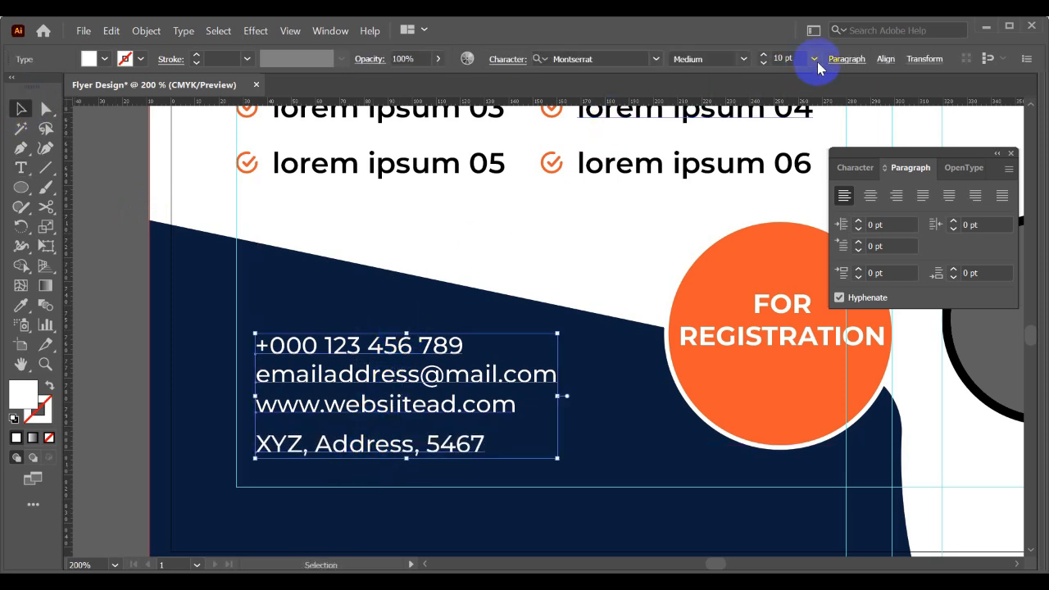
left_click(885, 59)
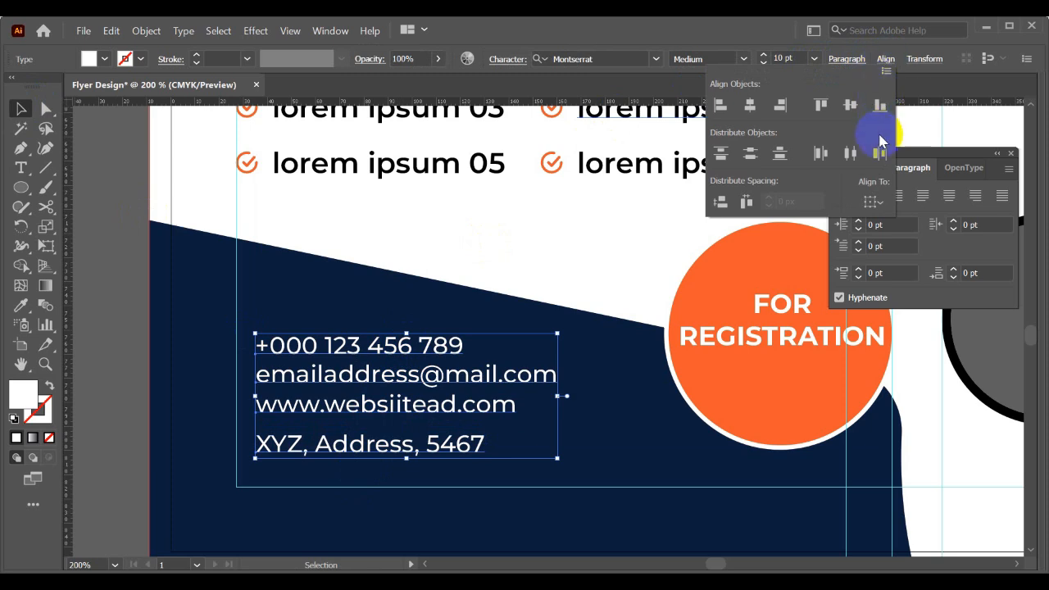
left_click(751, 156)
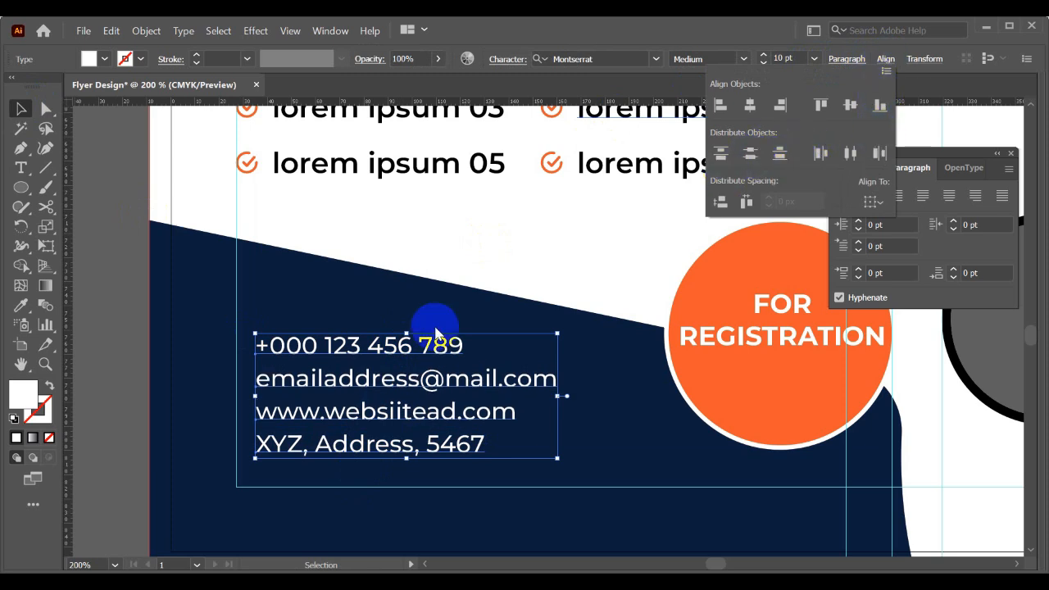
- Shift the four contact lines to the right as a group to leave room for icons in front
left_click(314, 344)
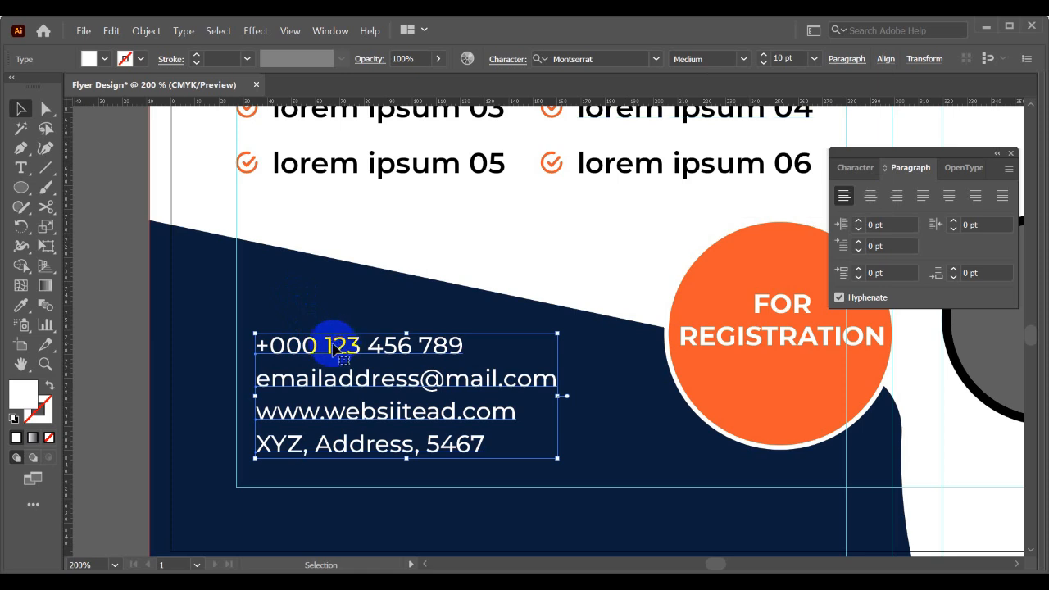
left_click_drag(318, 346, 340, 348)
left_click(255, 366)
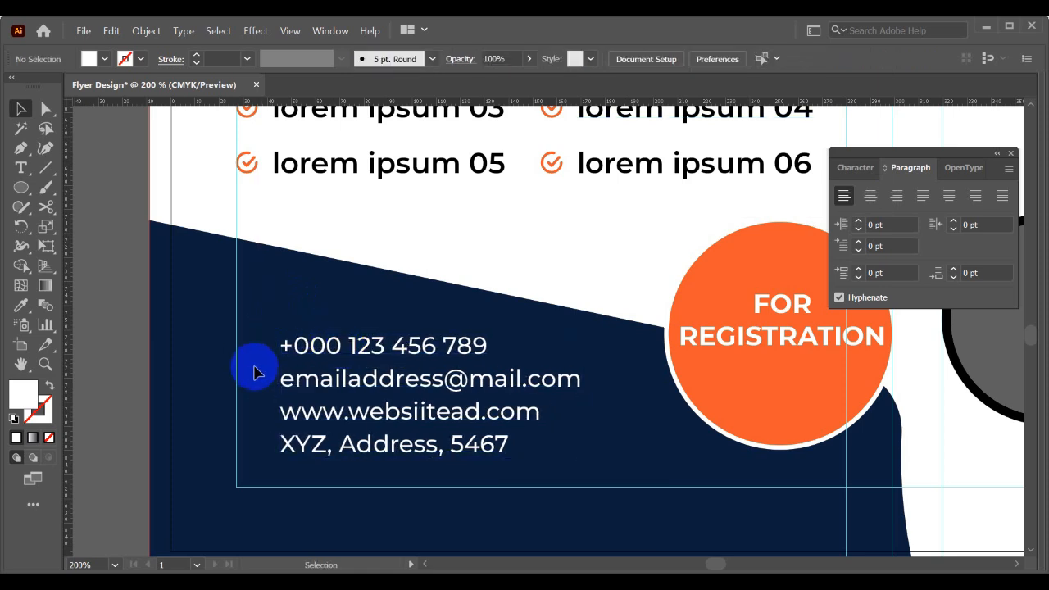
- Draw a small circle in front of the phone number and fill it with the registration circle's orange
left_click(20, 191)
scroll(262, 349, "up", 1)
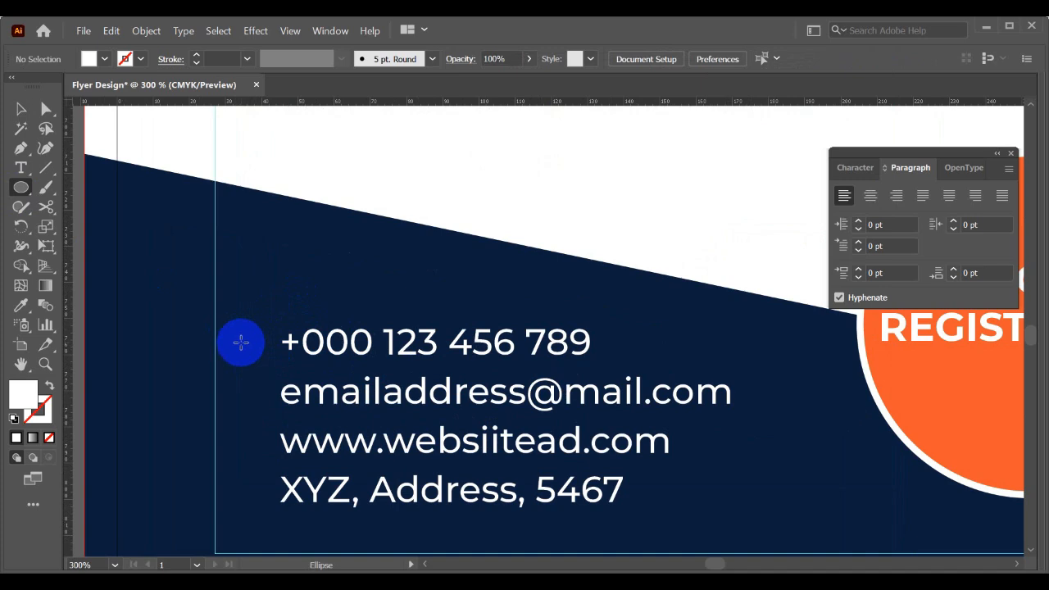
left_click_drag(241, 342, 259, 359)
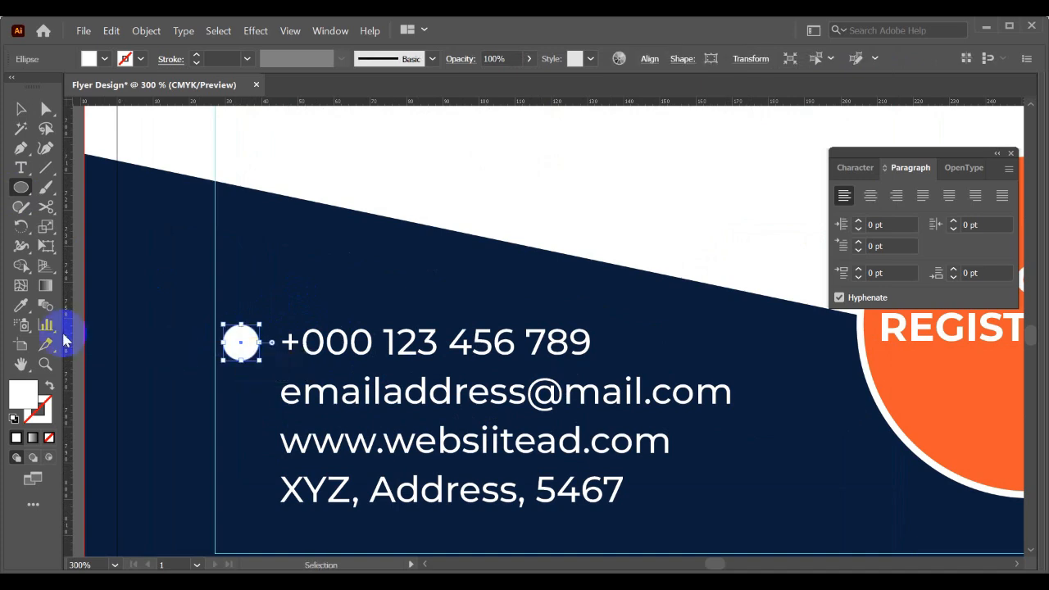
left_click(31, 303)
left_click(1002, 428)
key("v")
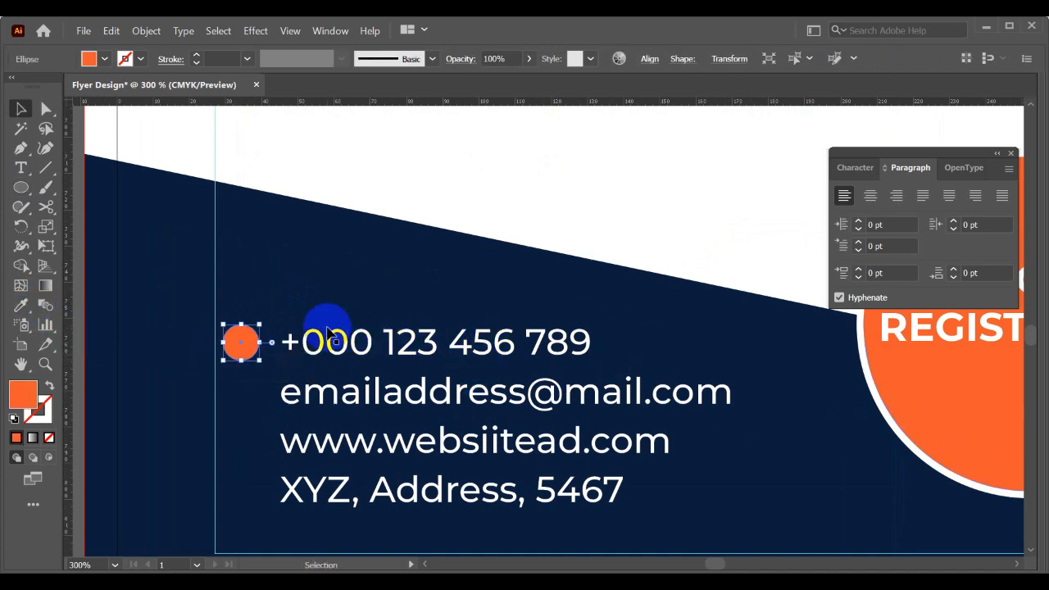
- Copy the orange circle down at equal spacing so the e-mail, website and address lines each have one
left_click(286, 312)
scroll(287, 315, "up", 2)
left_click_drag(216, 352, 198, 405)
scroll(196, 352, "down", 2)
key("ctrl+d")
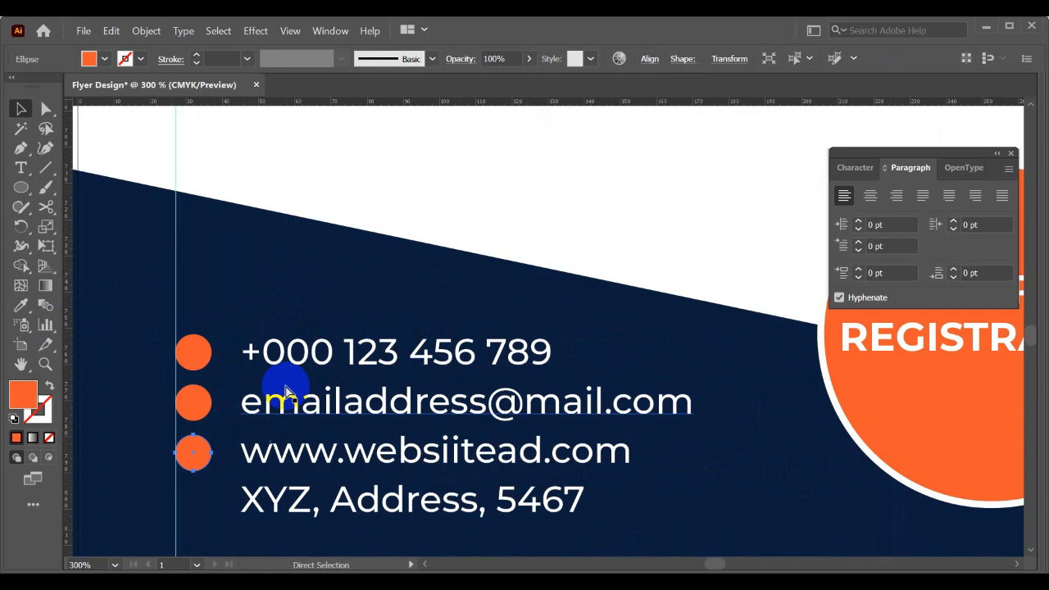
left_click(278, 292)
scroll(283, 289, "down", 1)
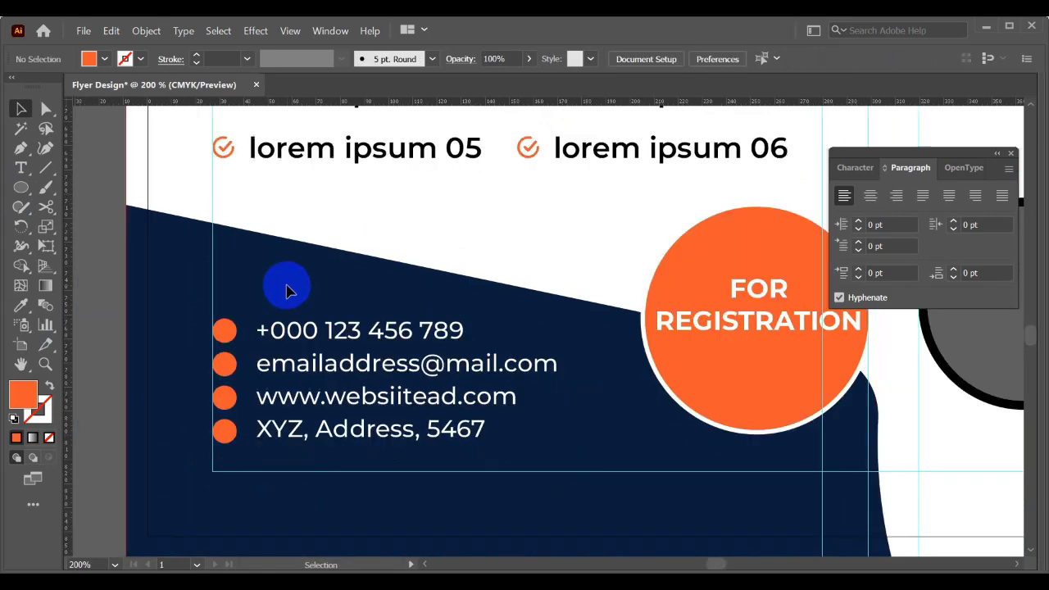
left_click(333, 437)
left_click(466, 489)
- Examine the whole flyer layout alongside the reference mockup
scroll(471, 485, "down", 2)
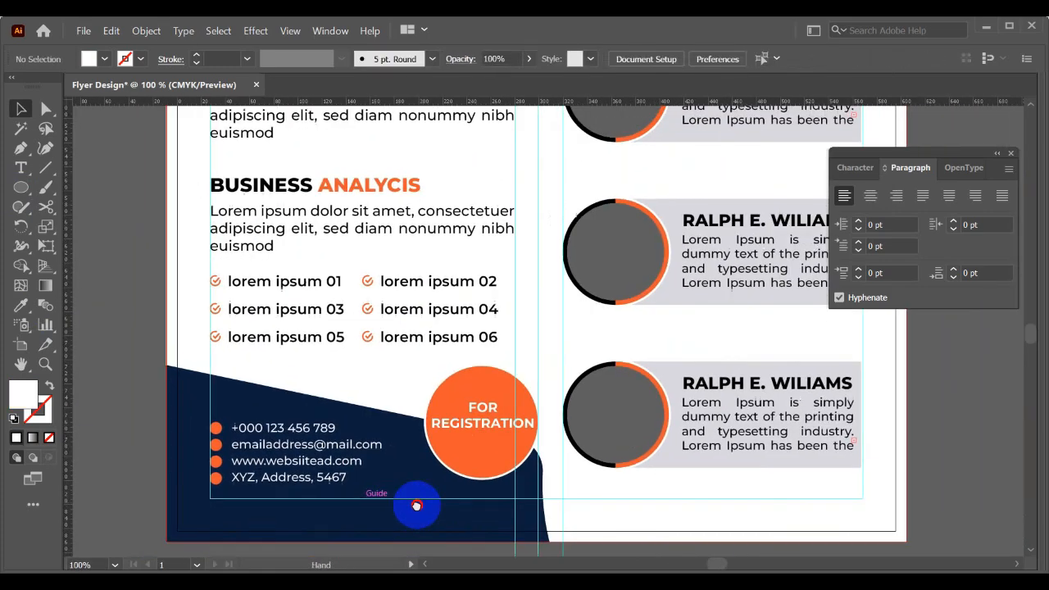
scroll(392, 473, "down", 1)
left_click_drag(431, 441, 364, 468)
left_click_drag(440, 367, 438, 406)
scroll(433, 365, "down", 1)
left_click_drag(479, 352, 396, 403)
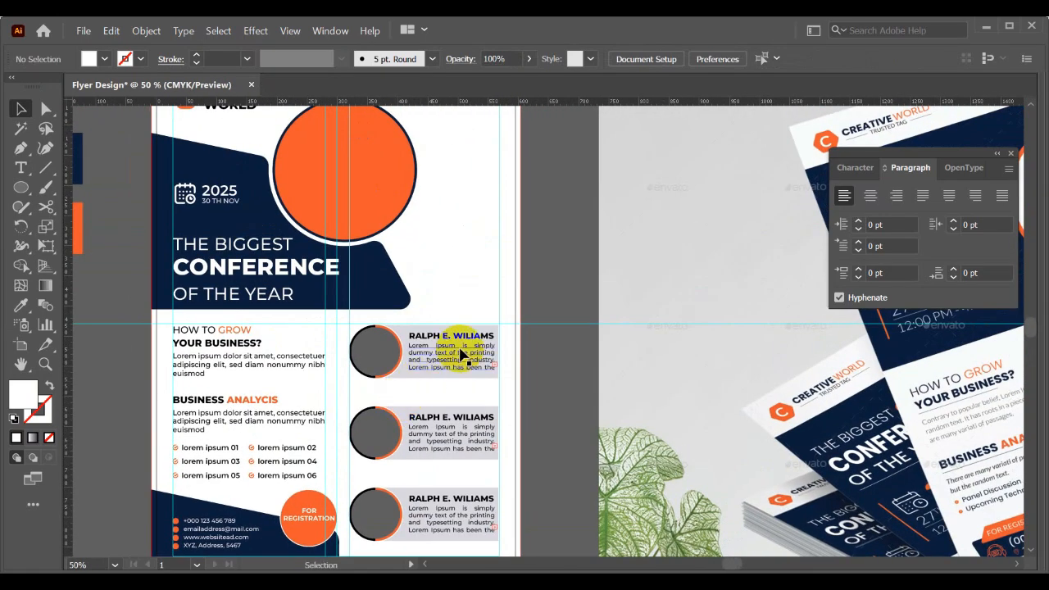
scroll(459, 352, "down", 1)
left_click_drag(459, 347, 418, 348)
right_click(494, 302)
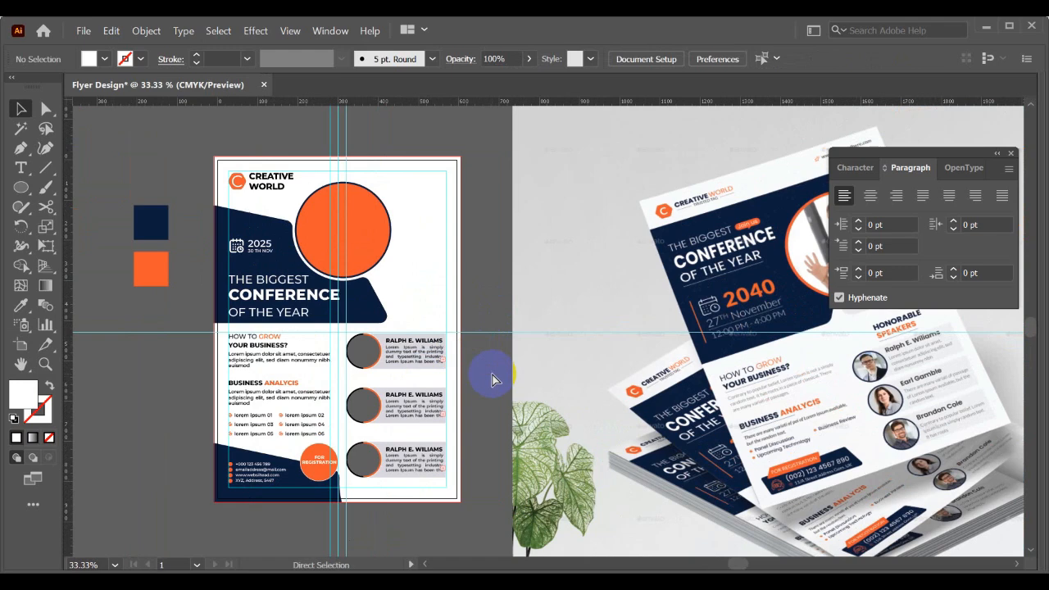
- Hide the guides to view the flyer without guide lines
right_click(234, 344)
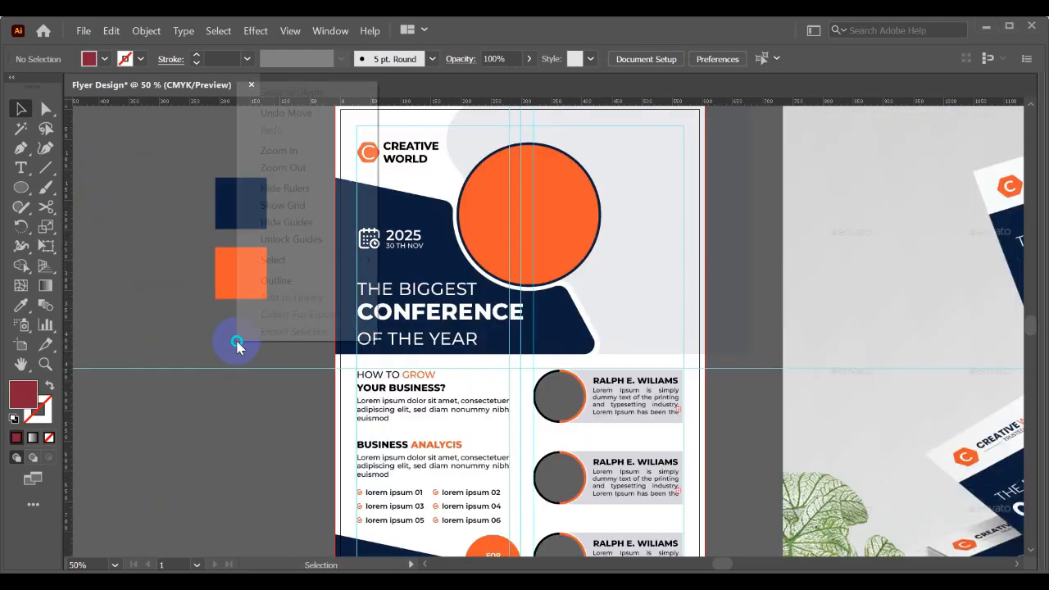
left_click(279, 219)
scroll(526, 223, "up", 1)
left_click_drag(538, 218, 567, 246)
scroll(532, 252, "down", 1)
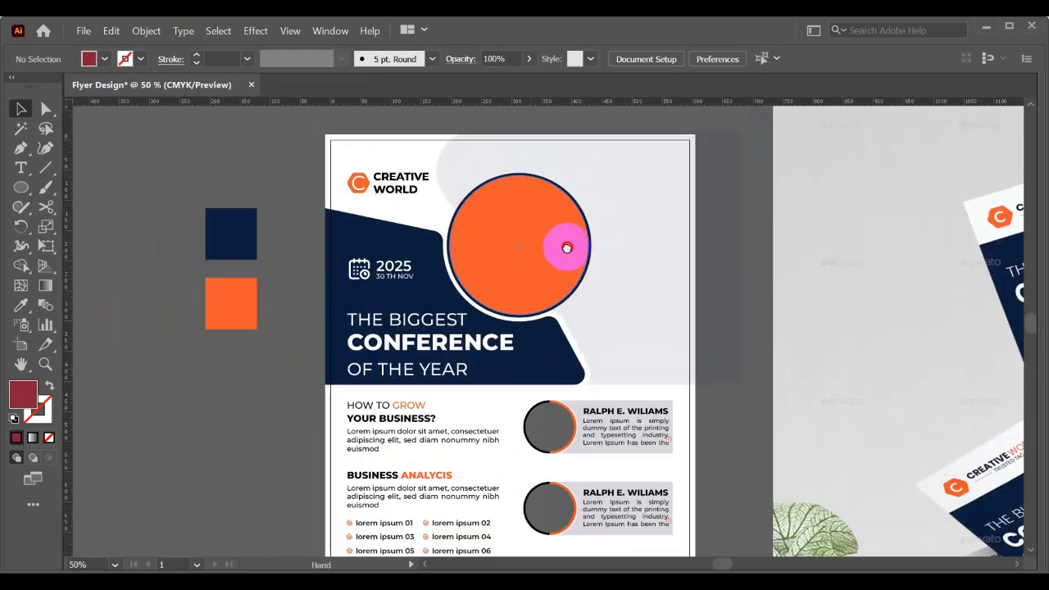
- Switch to the Chrome browser and run a Google search for "free image download" in a new tab
left_click(83, 30)
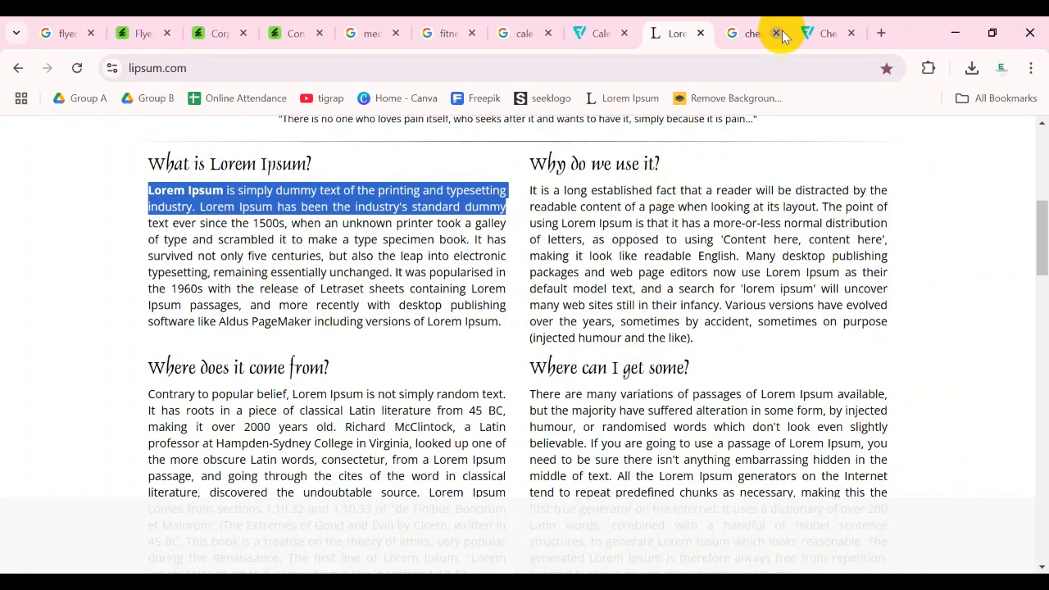
left_click(871, 33)
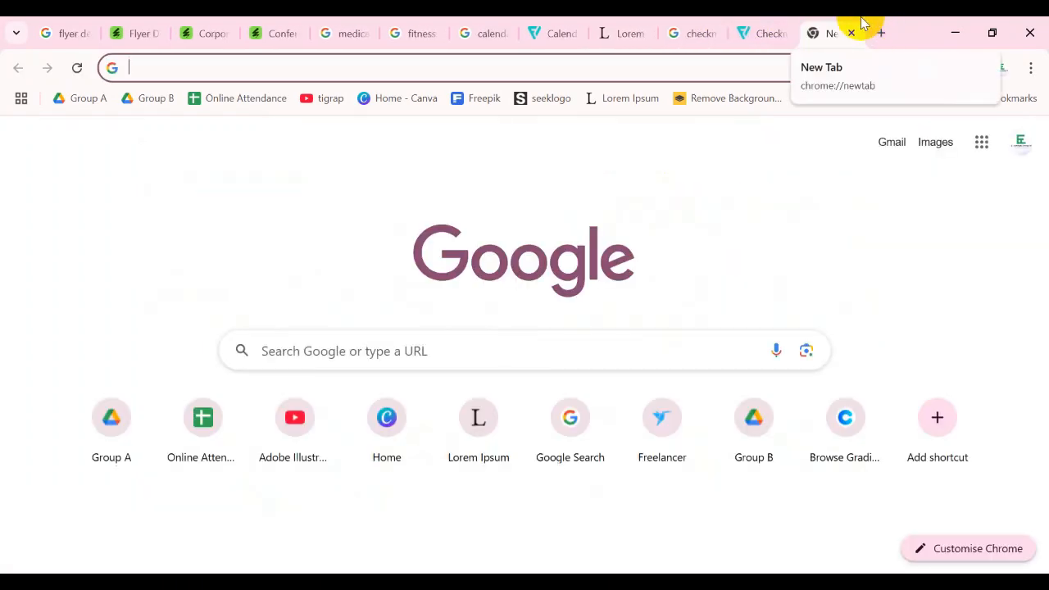
type("free image")
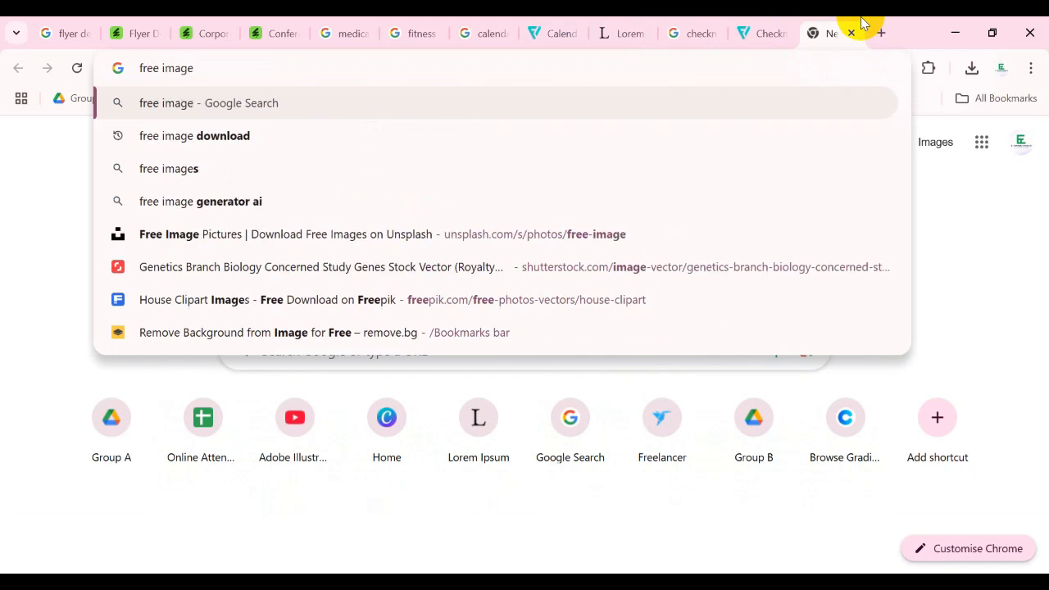
key("Down")
key("Return")
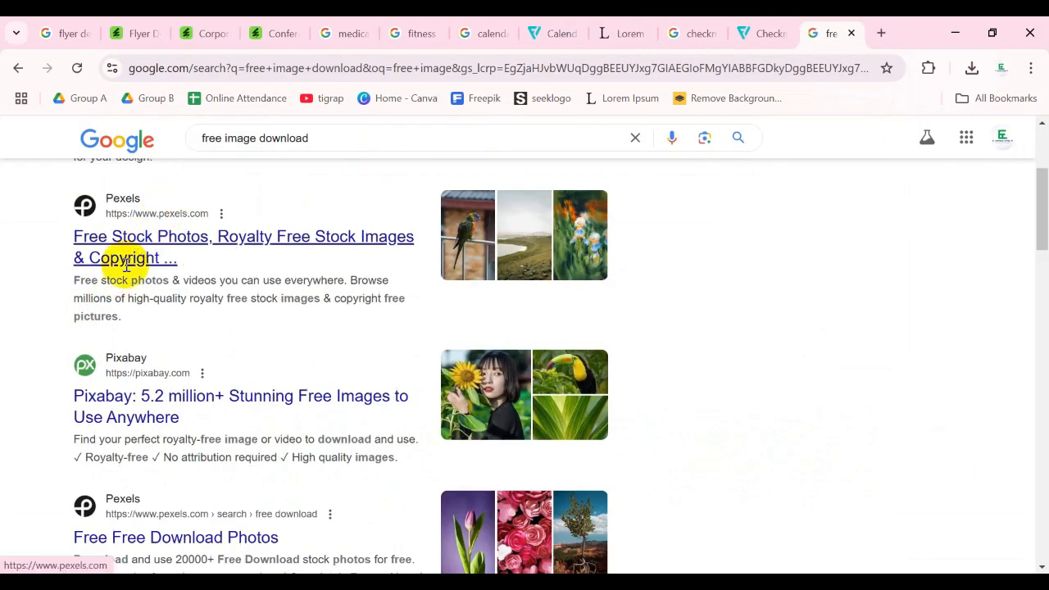
- Open the Unsplash website from the search results
scroll(138, 440, "down", 4)
scroll(136, 443, "down", 6)
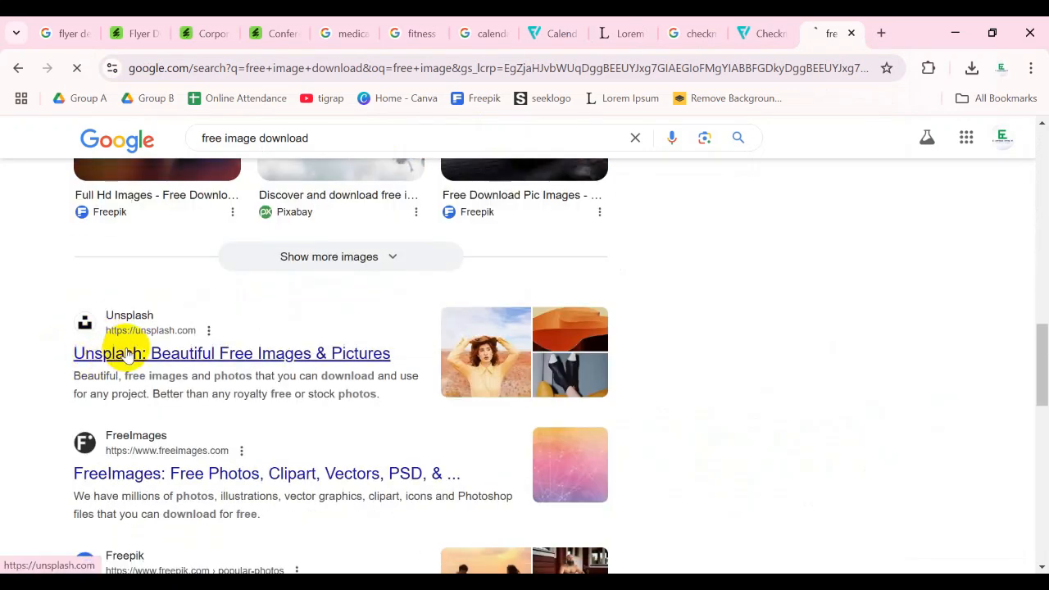
left_click(123, 351)
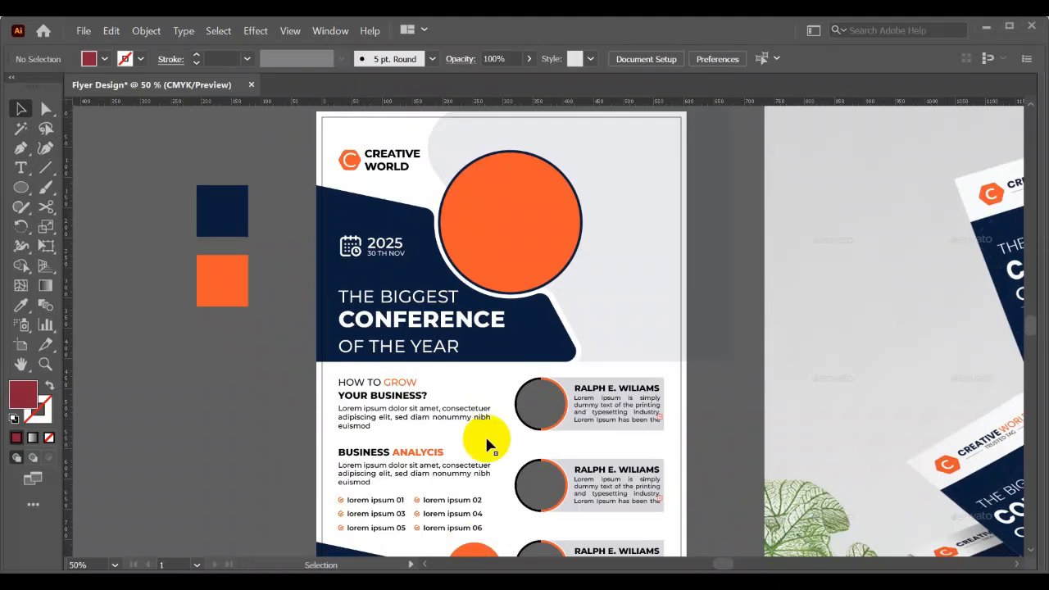
scroll(484, 440, "down", 2)
- Check the flyer's photo placeholders, then search Unsplash for "office man or woman"
left_click_drag(594, 388, 563, 375)
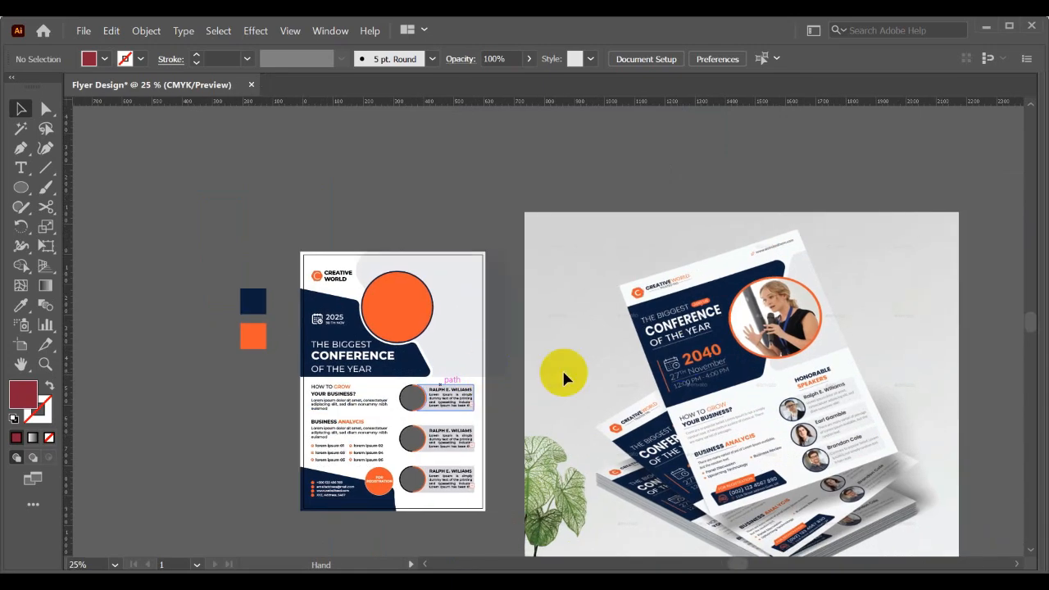
scroll(691, 365, "up", 1)
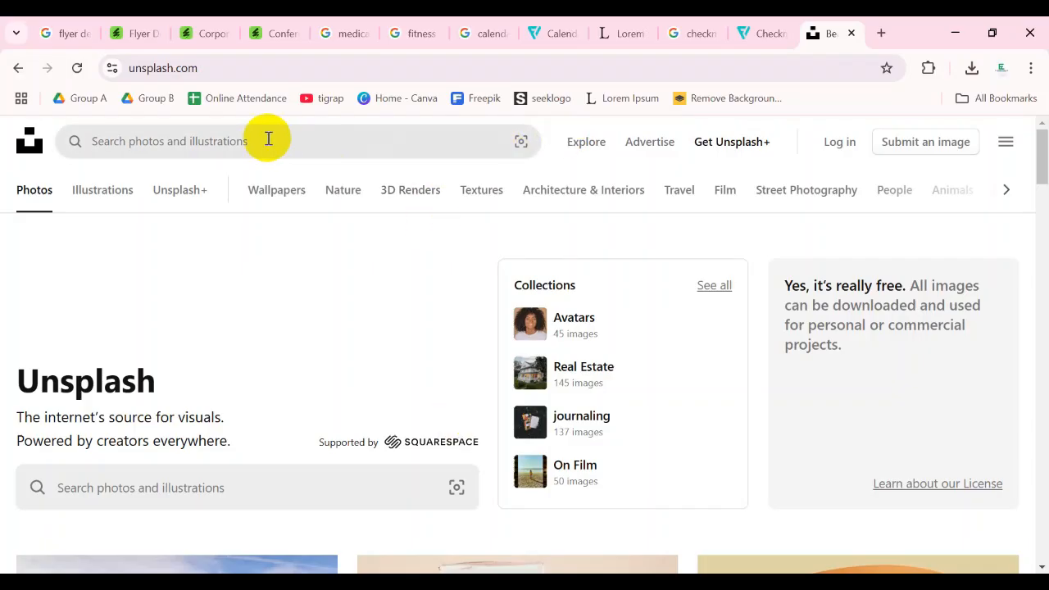
left_click(268, 140)
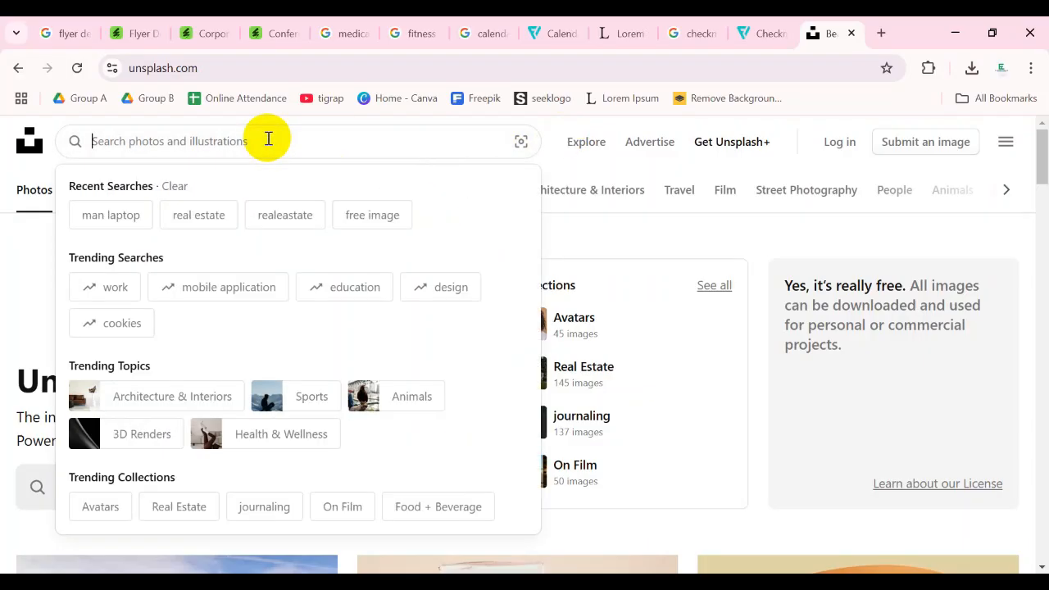
type("off")
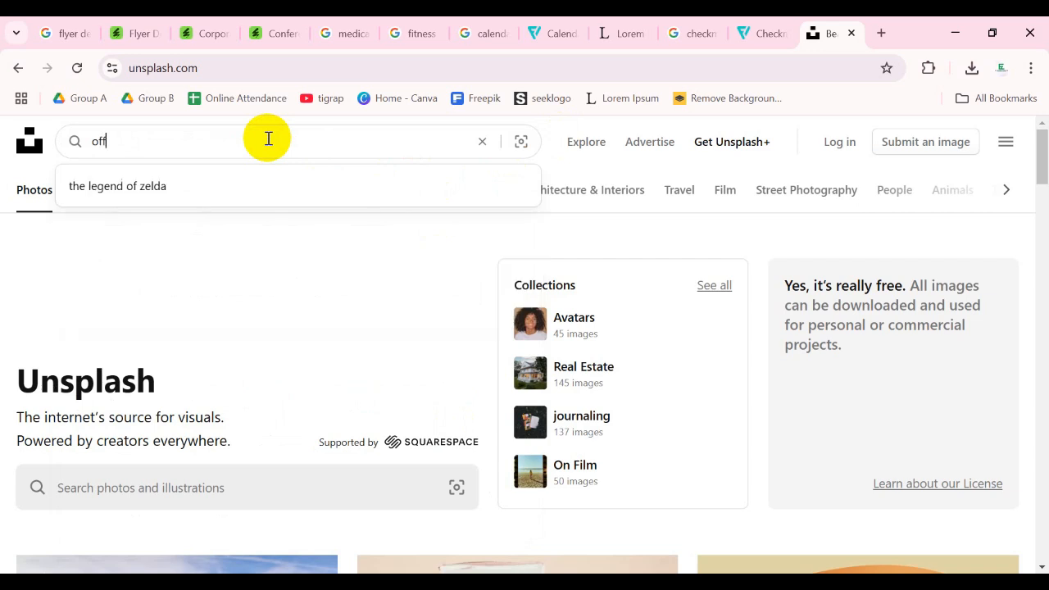
type("ice man or woman")
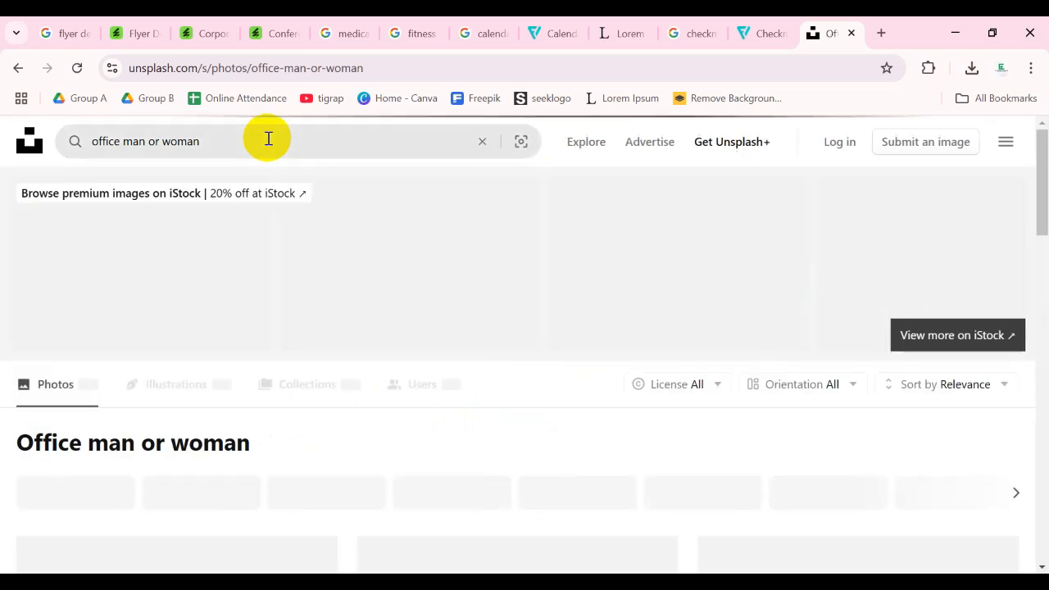
- Download the free photo of the smiling red-haired woman beside a white wall from the results and close its preview
scroll(328, 221, "down", 2)
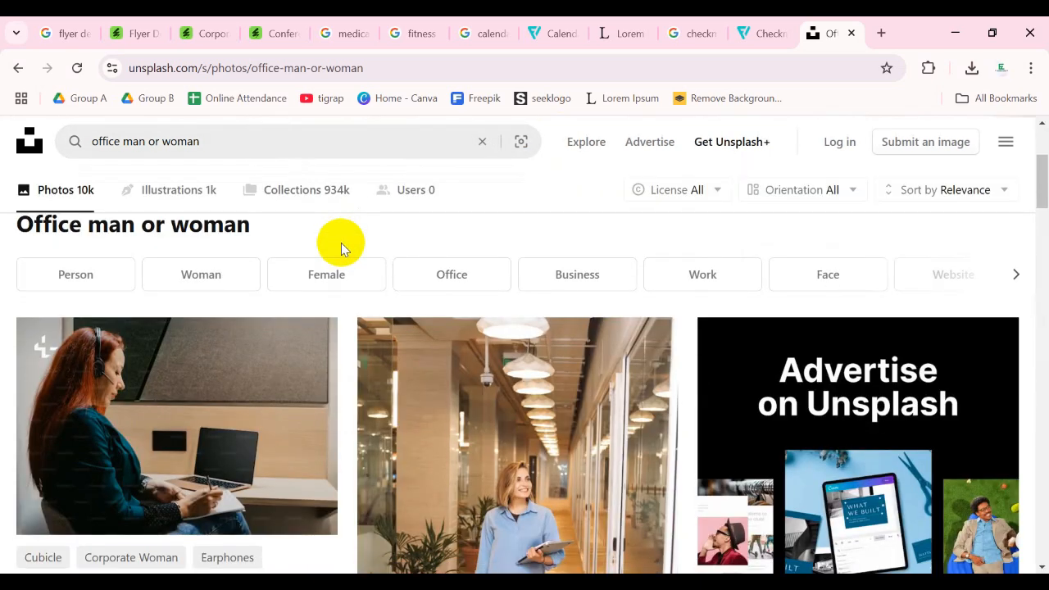
scroll(389, 262, "down", 3)
scroll(389, 264, "up", 3)
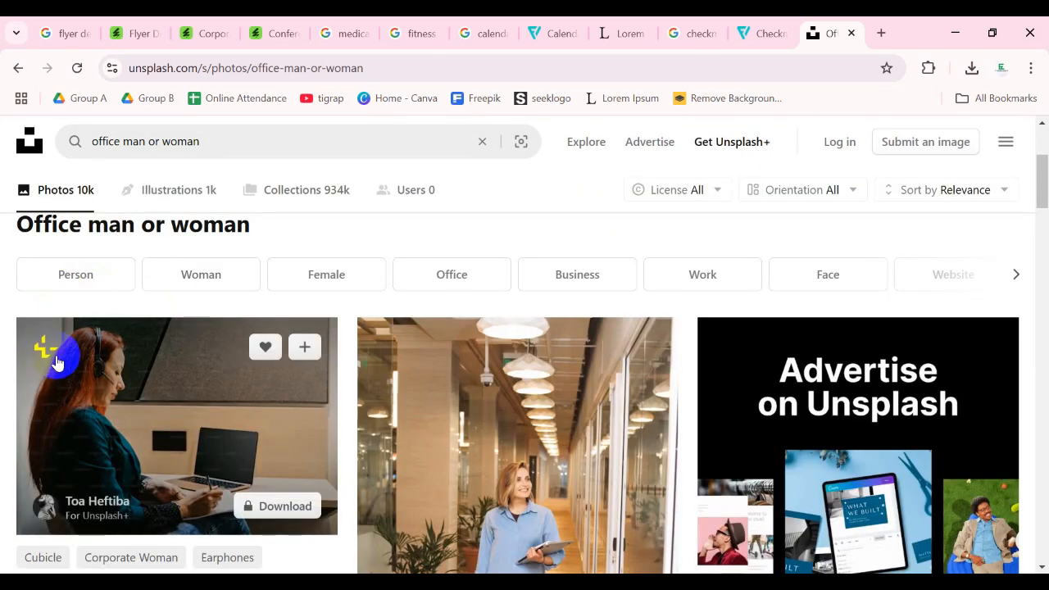
scroll(398, 335, "down", 4)
scroll(631, 363, "down", 3)
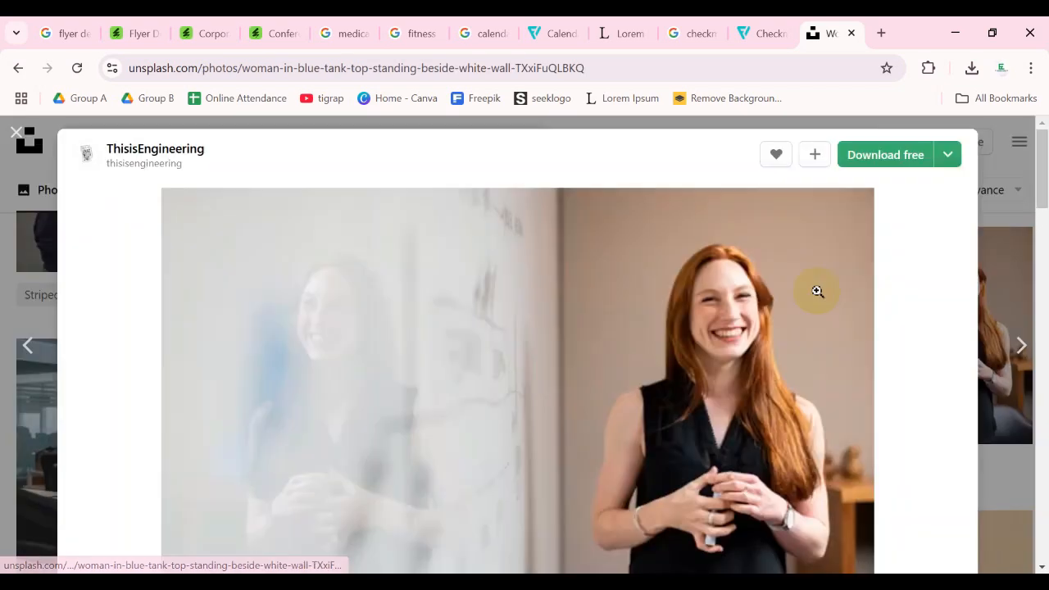
left_click(887, 164)
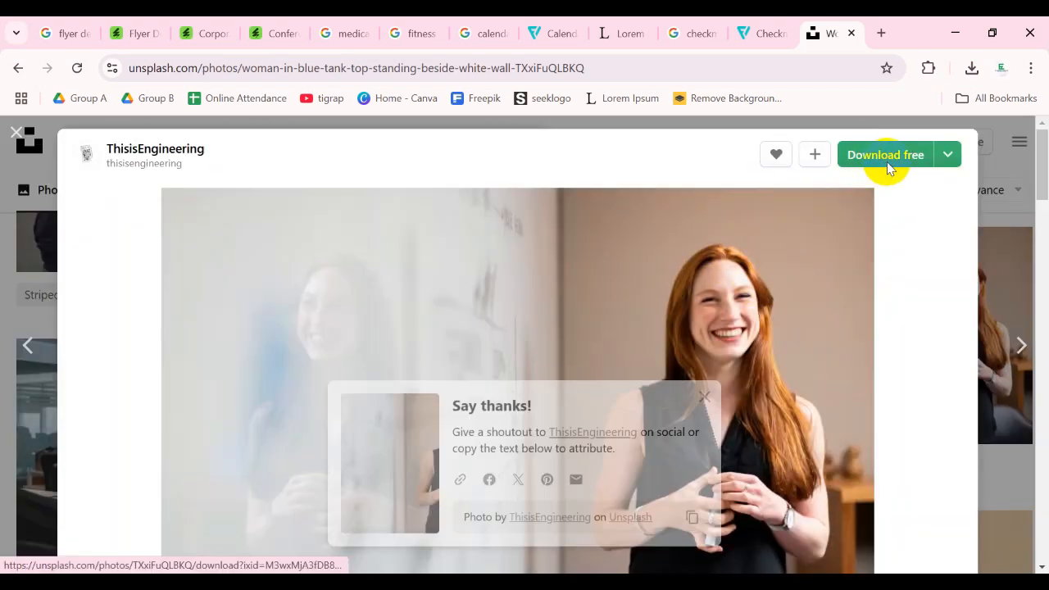
left_click(995, 230)
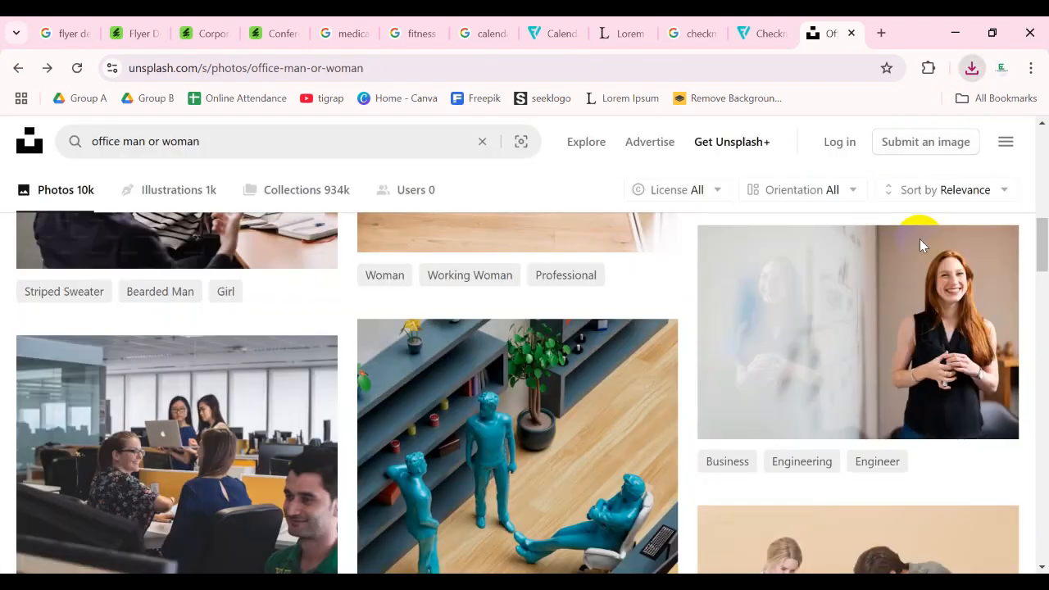
- Download the free photo of a man and woman at a table looking at a laptop and close its preview
scroll(707, 281, "down", 3)
scroll(457, 287, "down", 10)
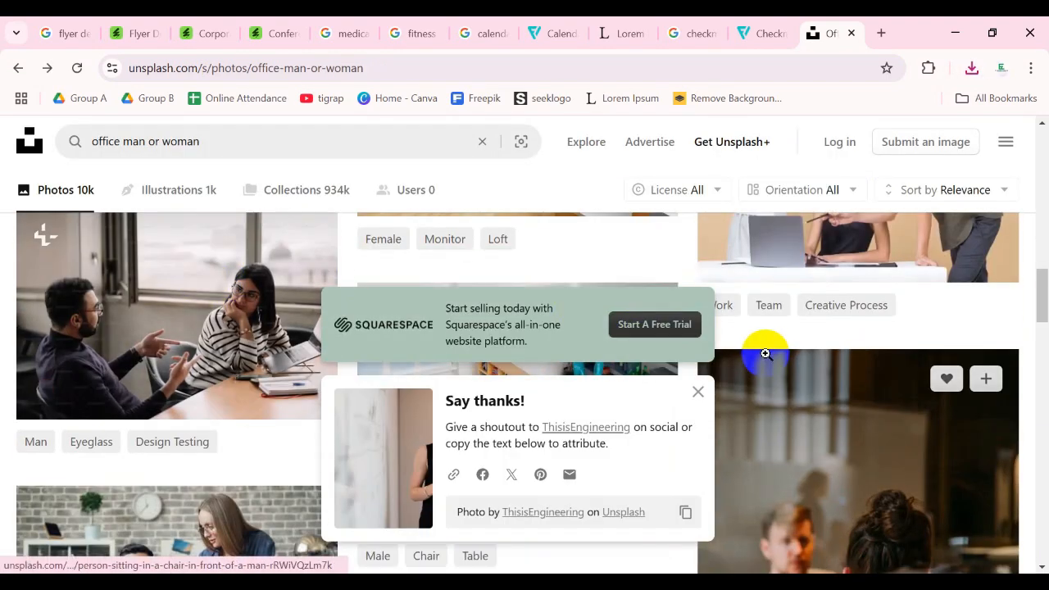
scroll(713, 328, "down", 3)
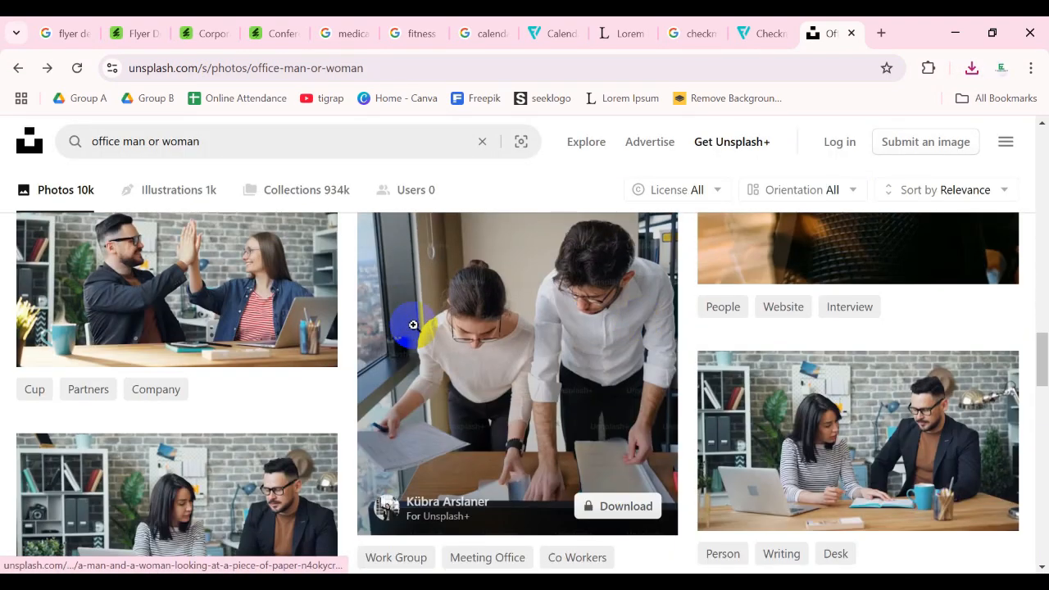
scroll(413, 324, "down", 4)
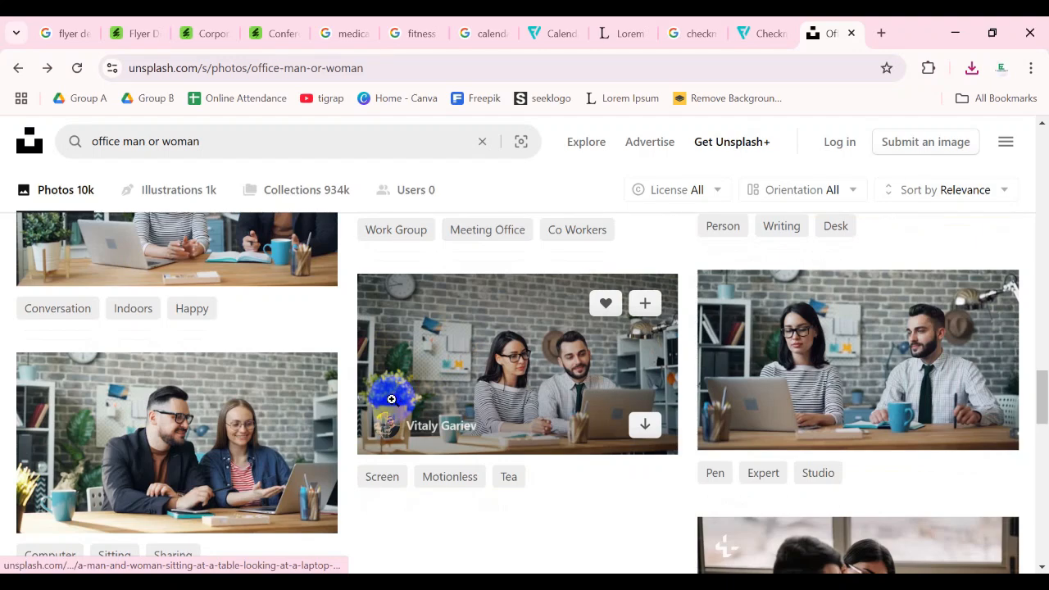
left_click(496, 352)
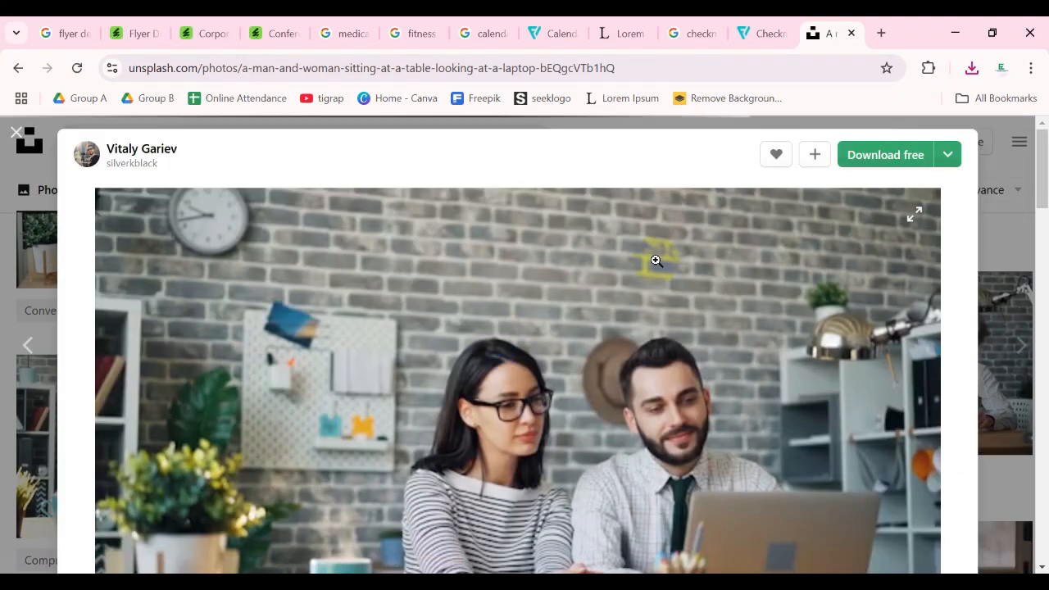
left_click(873, 154)
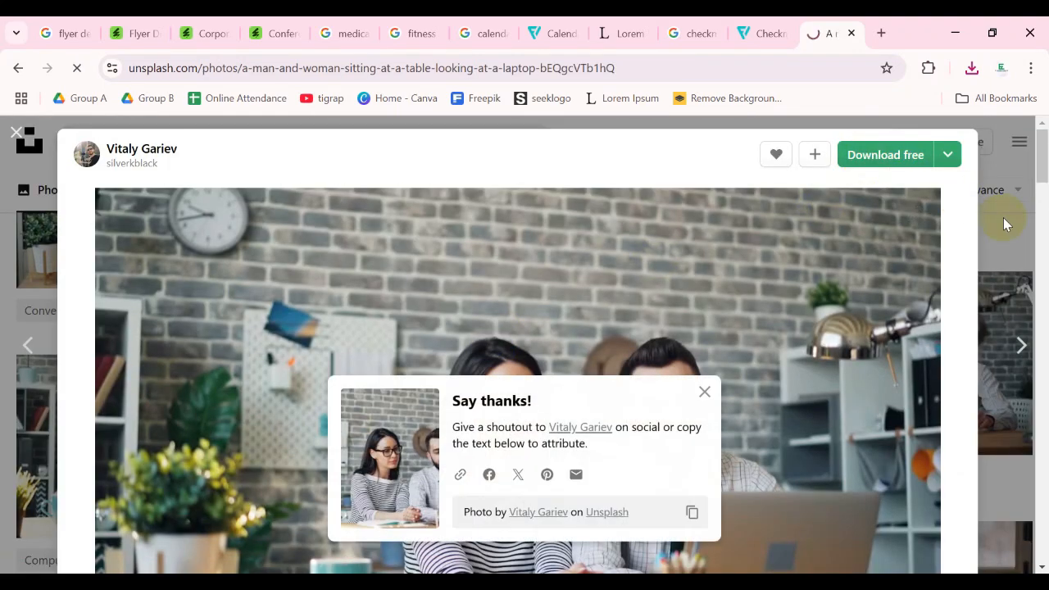
left_click(1003, 217)
- Browse the office photo results again for further suitable portraits
scroll(862, 301, "down", 10)
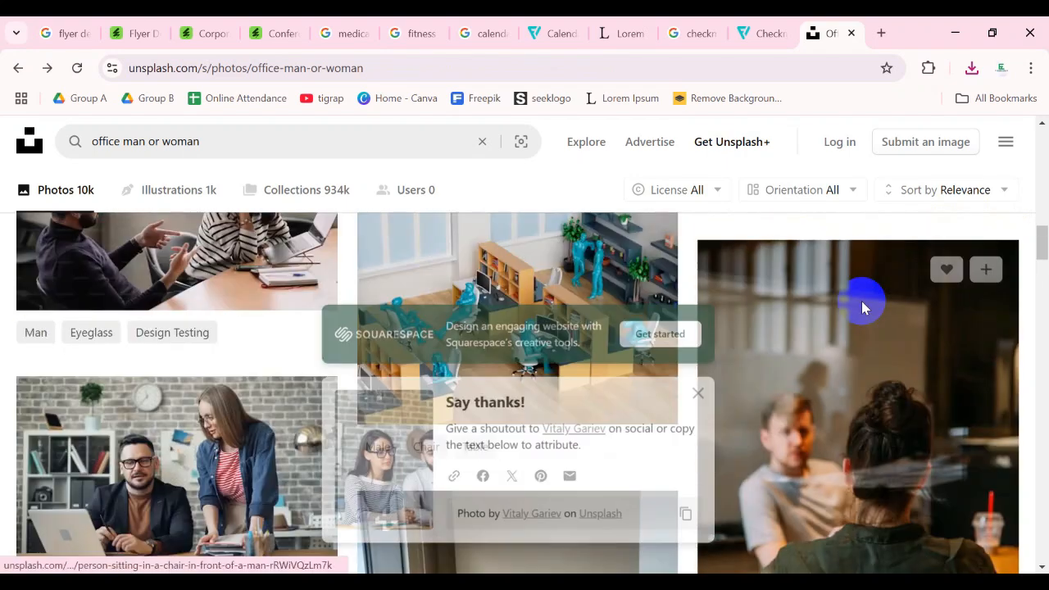
scroll(861, 301, "up", 9)
scroll(860, 377, "down", 3)
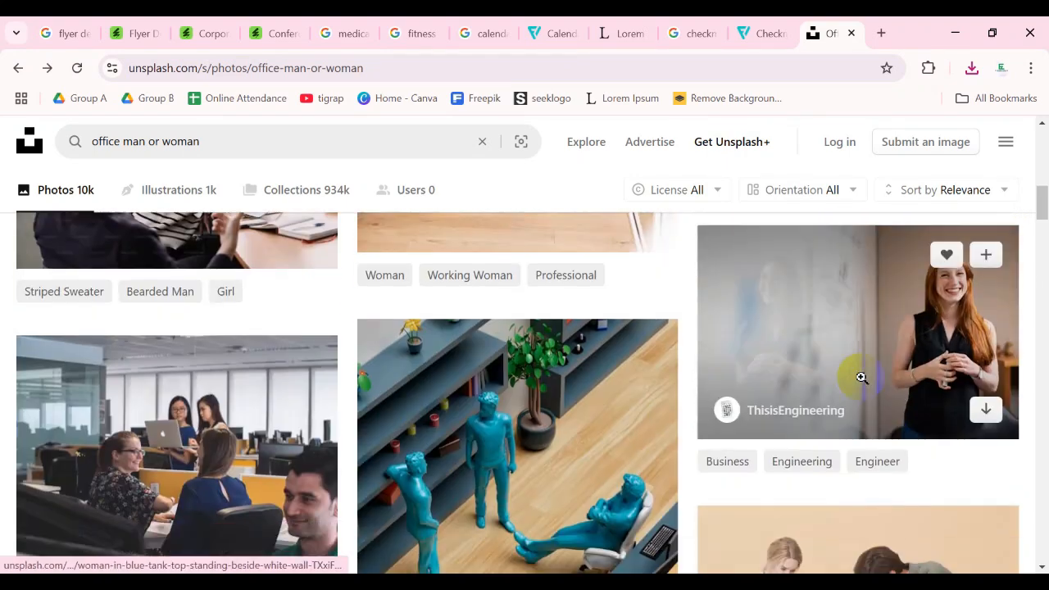
left_click(831, 299)
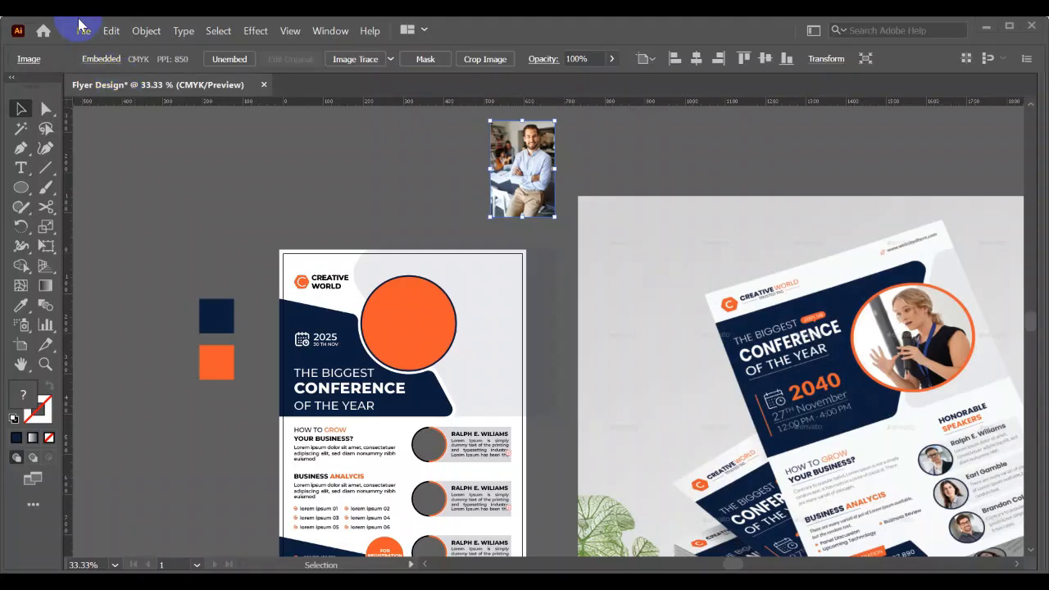
- Start placing images into the Illustrator flyer and select the glasses-wearing woman's and red-haired woman's photos in the Downloads folder
left_click(84, 30)
left_click(122, 307)
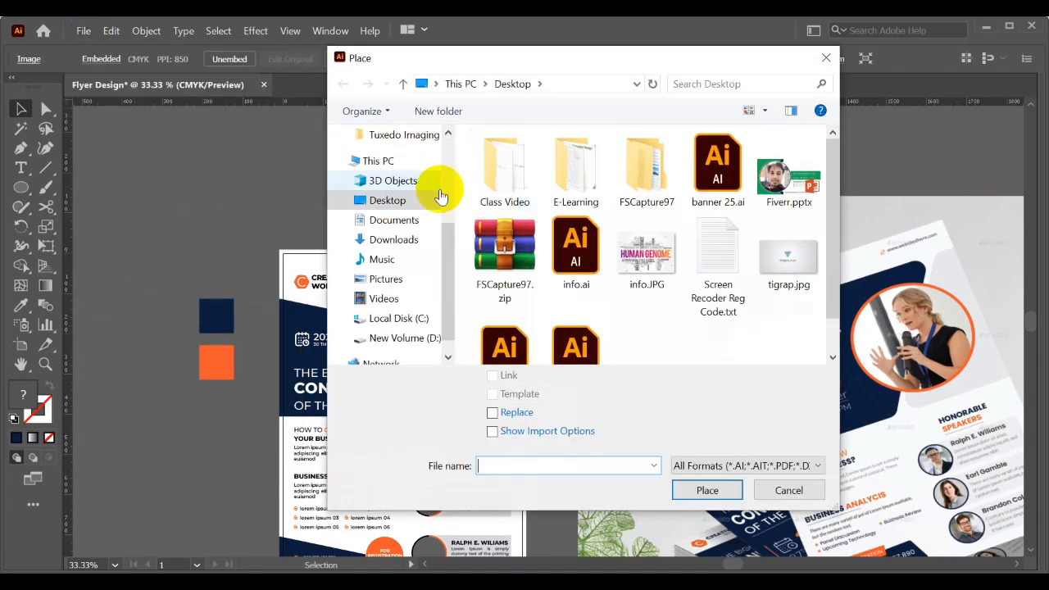
left_click(385, 241)
left_click(525, 220)
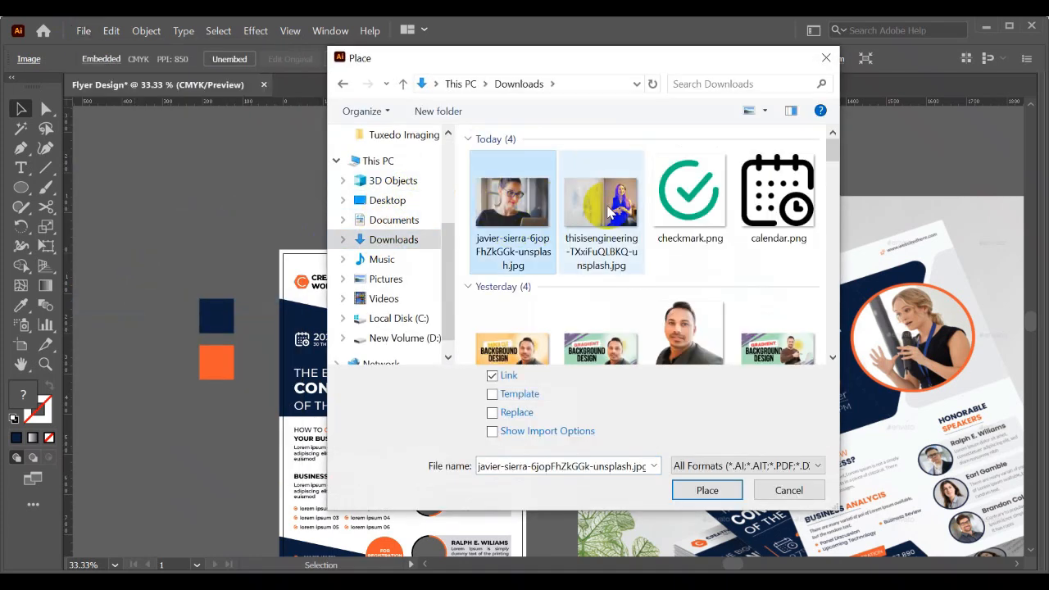
left_click(639, 209, "ctrl")
scroll(639, 212, "down", 1)
scroll(639, 213, "up", 1)
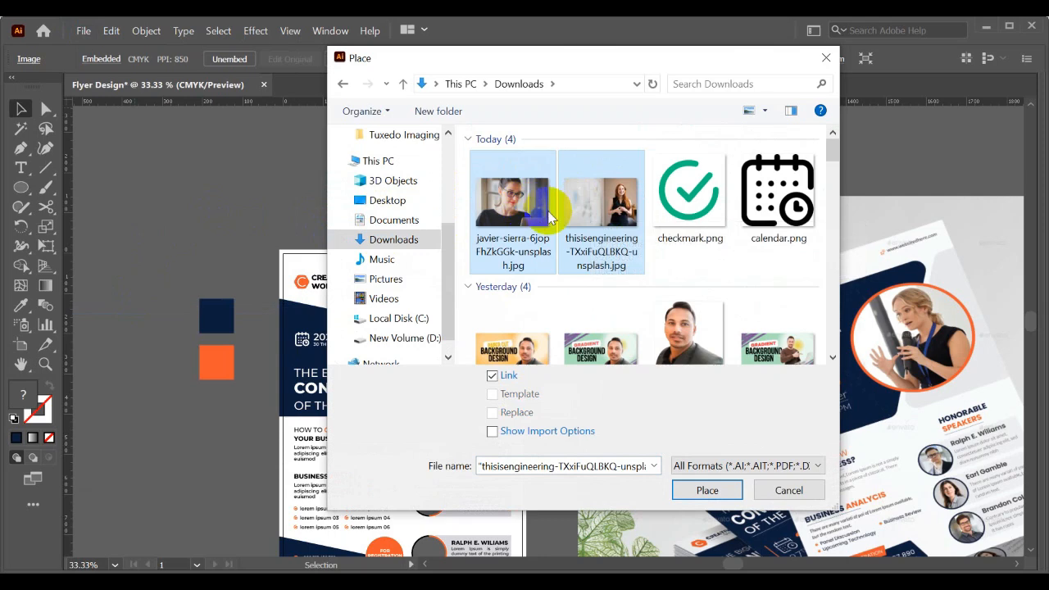
left_click(525, 211)
left_click(601, 217, "ctrl")
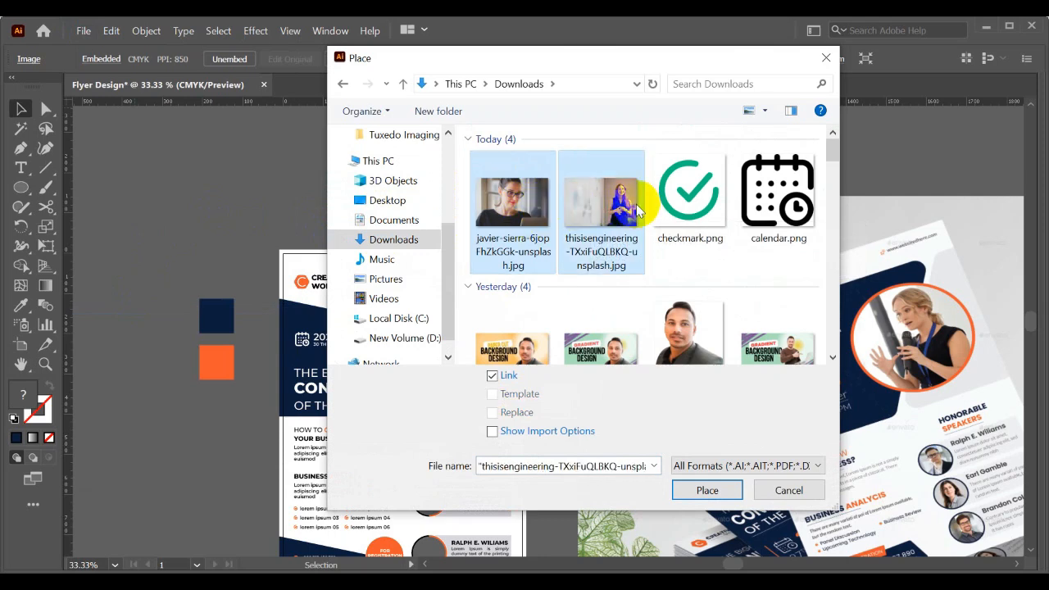
- Add Layer 1.png to the selected files and place the three images on the canvas
scroll(633, 215, "down", 3)
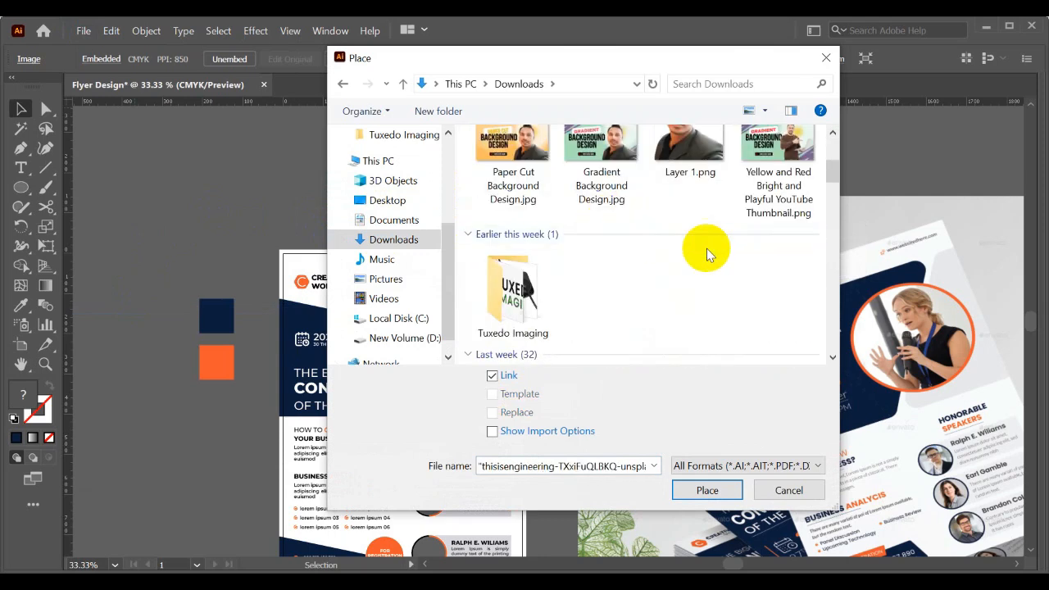
left_click(688, 168, "ctrl")
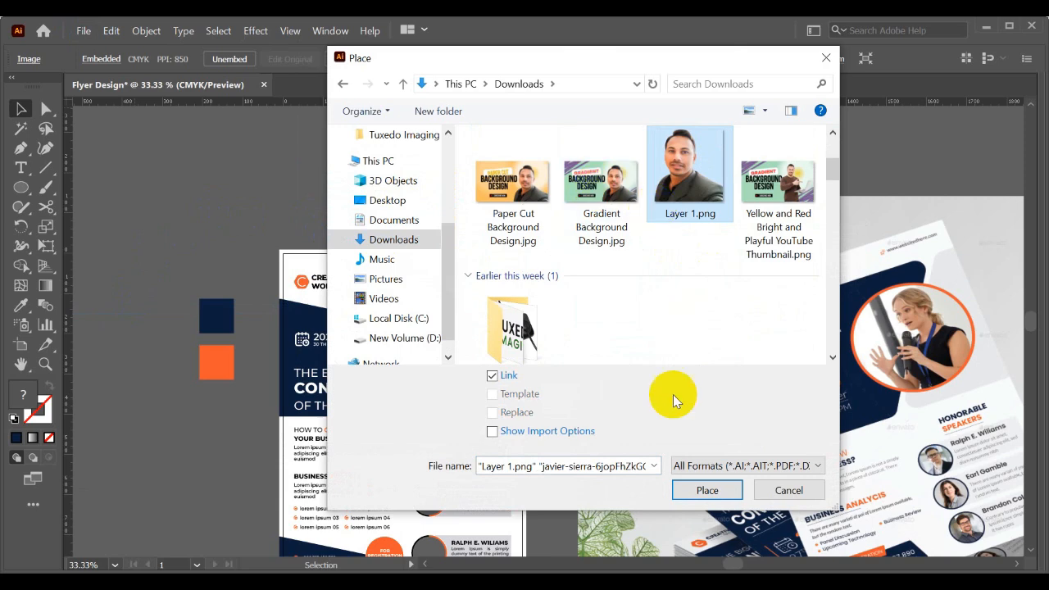
left_click(709, 489)
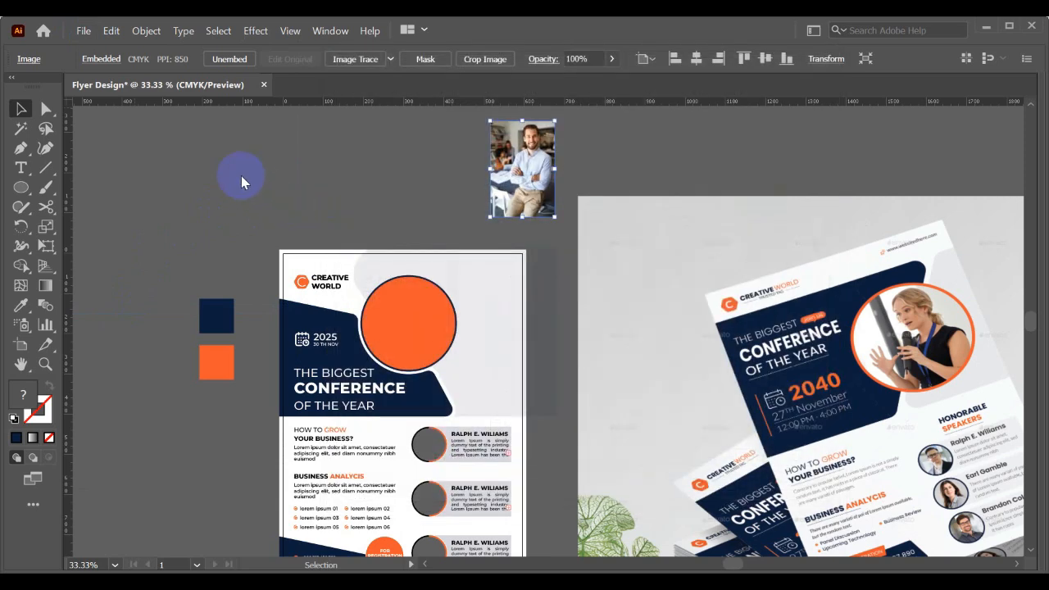
left_click(235, 167)
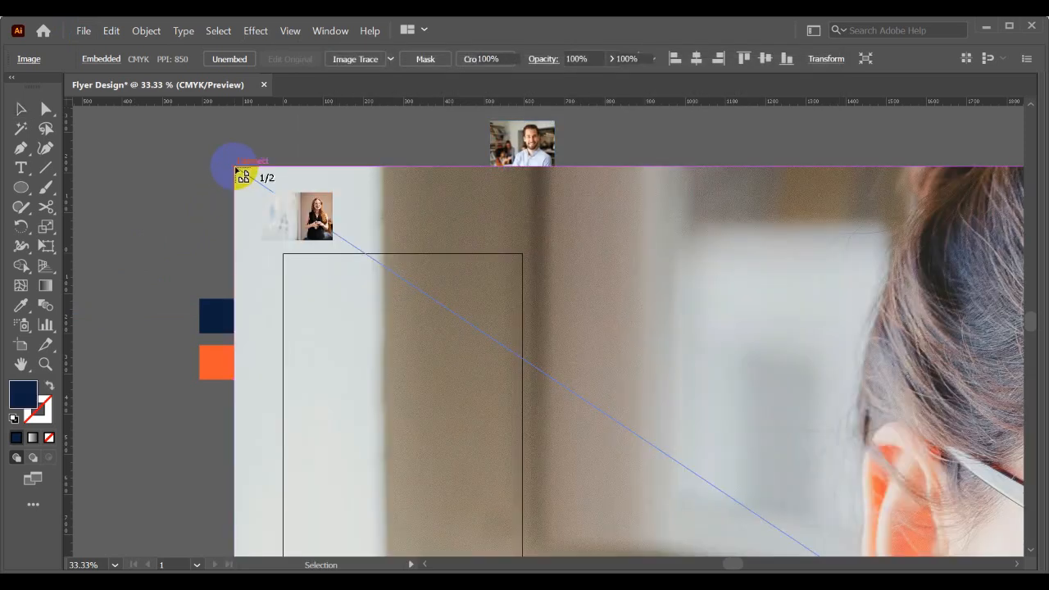
- Move the man's portrait from Layer 1.png off the flyer to the empty canvas at its lower left
scroll(309, 179, "down", 2)
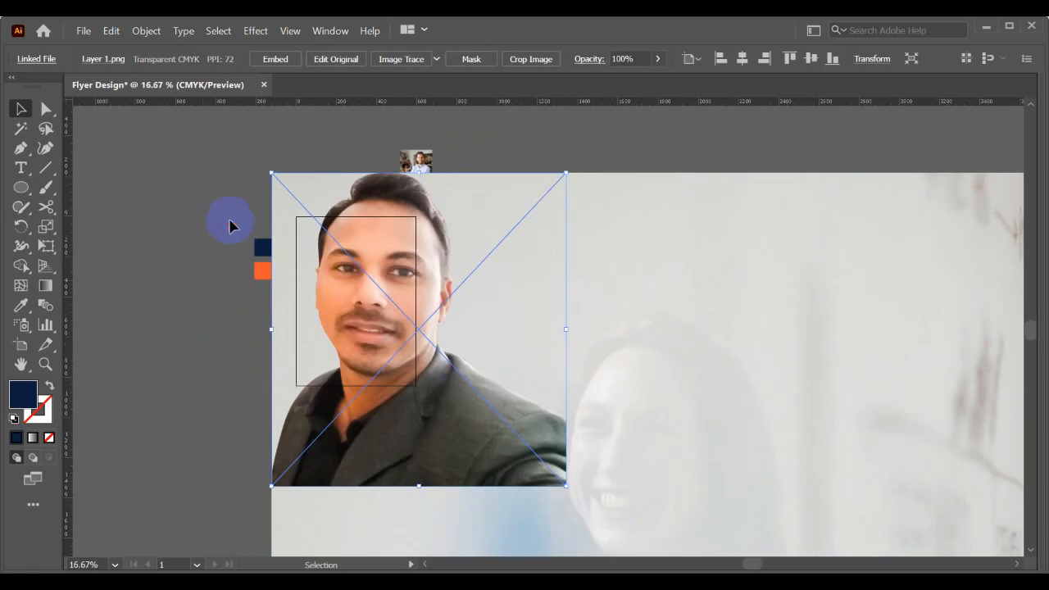
left_click_drag(378, 277, 140, 433)
left_click(205, 304)
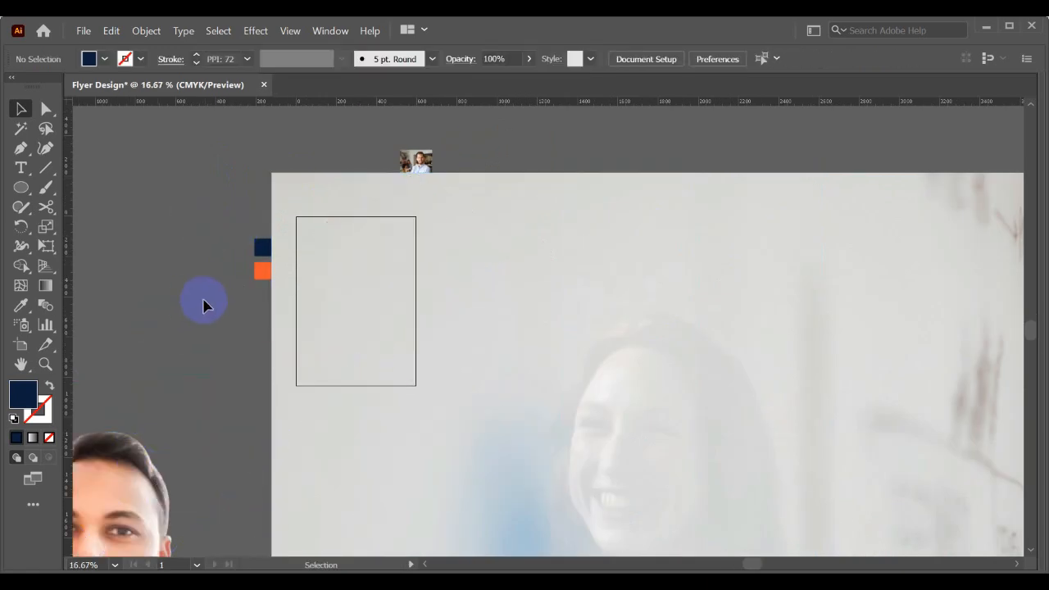
scroll(204, 304, "down", 1)
scroll(422, 237, "down", 2)
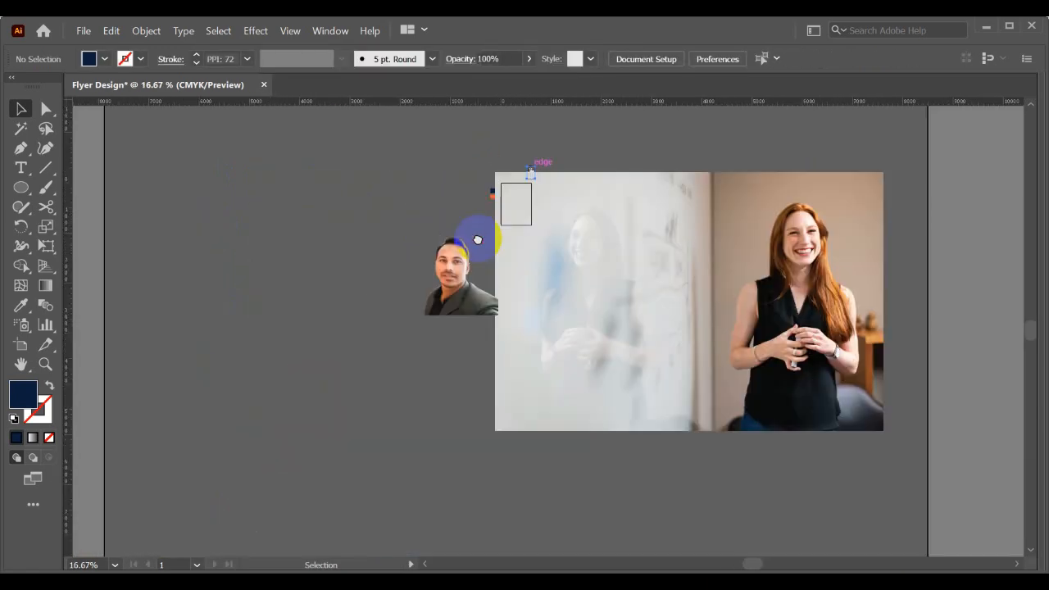
- Embed the red-haired woman's and glasses-wearing woman's photos, scale both down and move them off the flyer to its left
left_click(628, 246)
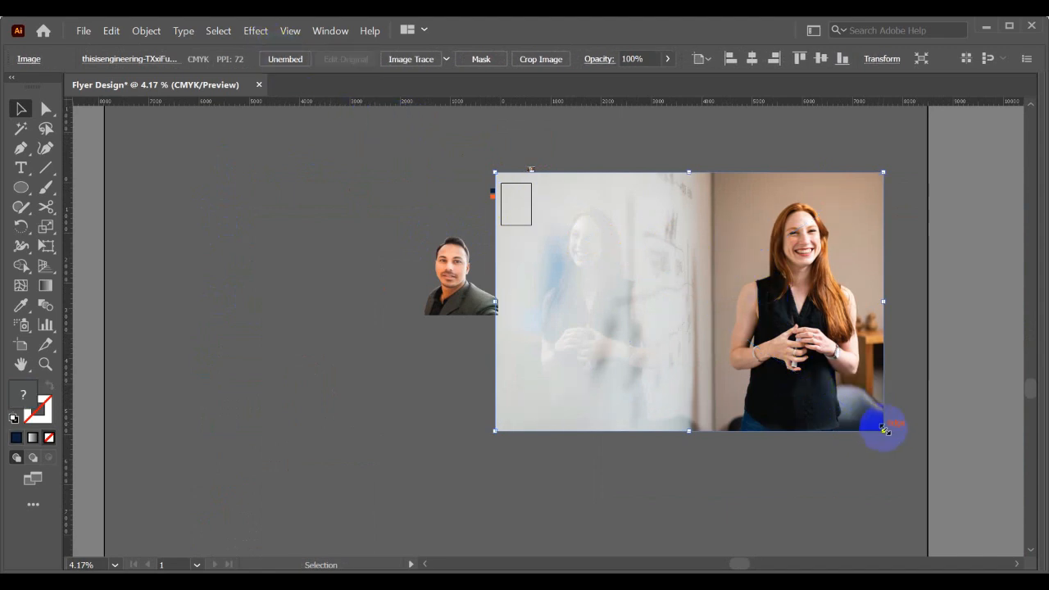
left_click_drag(885, 427, 384, 209)
left_click(609, 234)
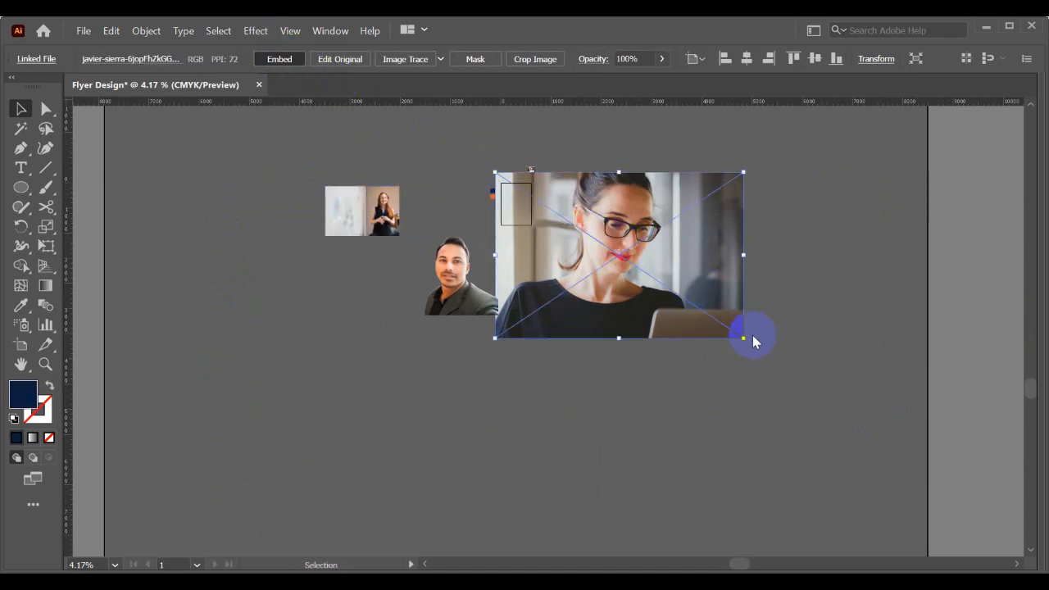
left_click_drag(744, 338, 428, 215)
- Scale both women's photos down further and move the red-haired woman's photo close to the flyer's lower left
scroll(544, 188, "up", 1)
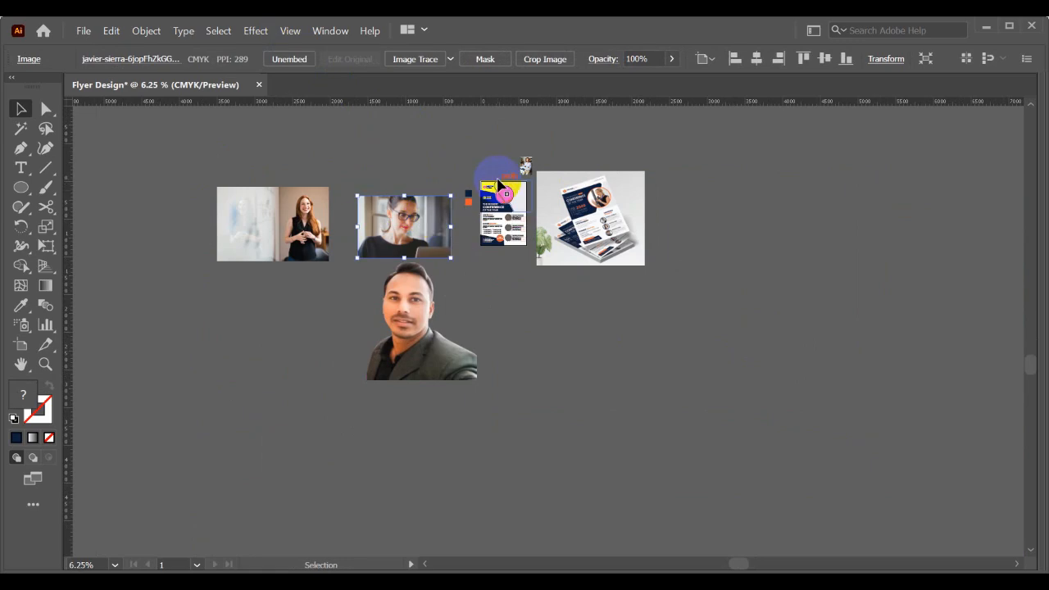
scroll(491, 176, "up", 3)
scroll(386, 231, "down", 1)
scroll(494, 254, "left", 3)
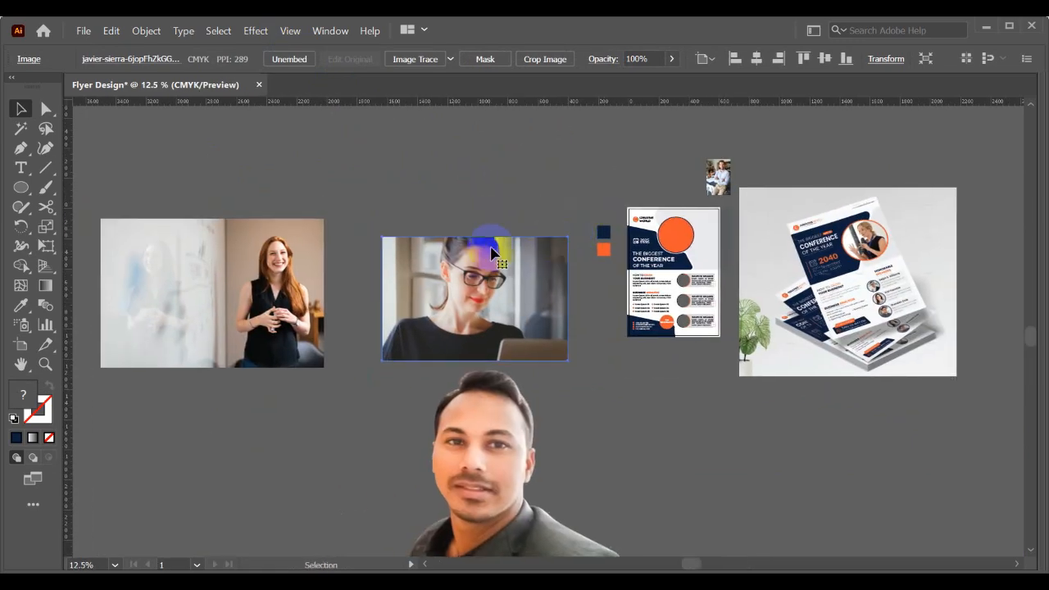
left_click_drag(385, 237, 453, 284)
left_click_drag(308, 286, 468, 260)
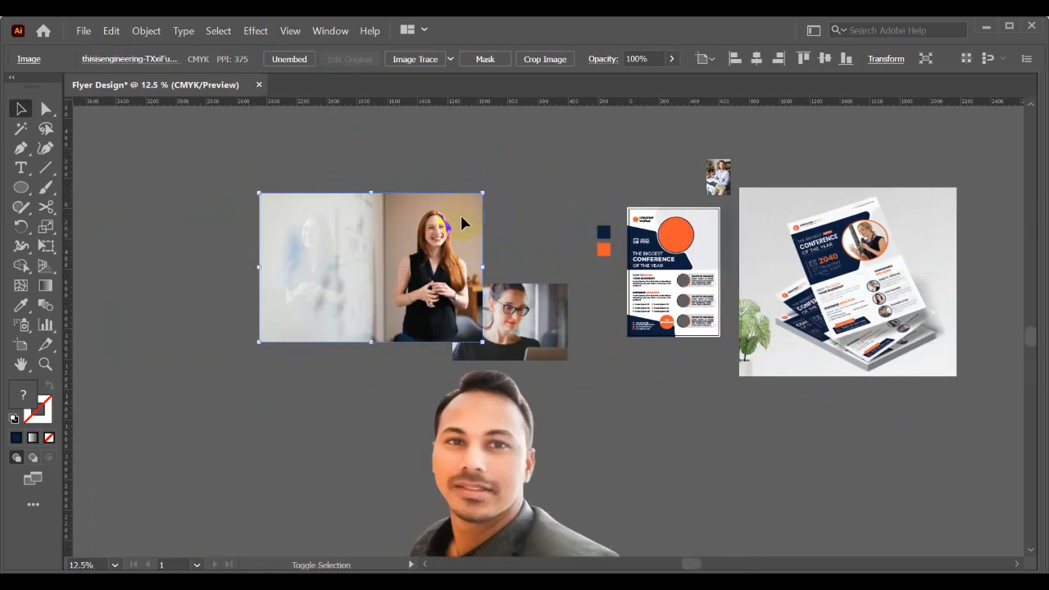
left_click_drag(484, 192, 623, 354)
scroll(623, 354, "up", 2)
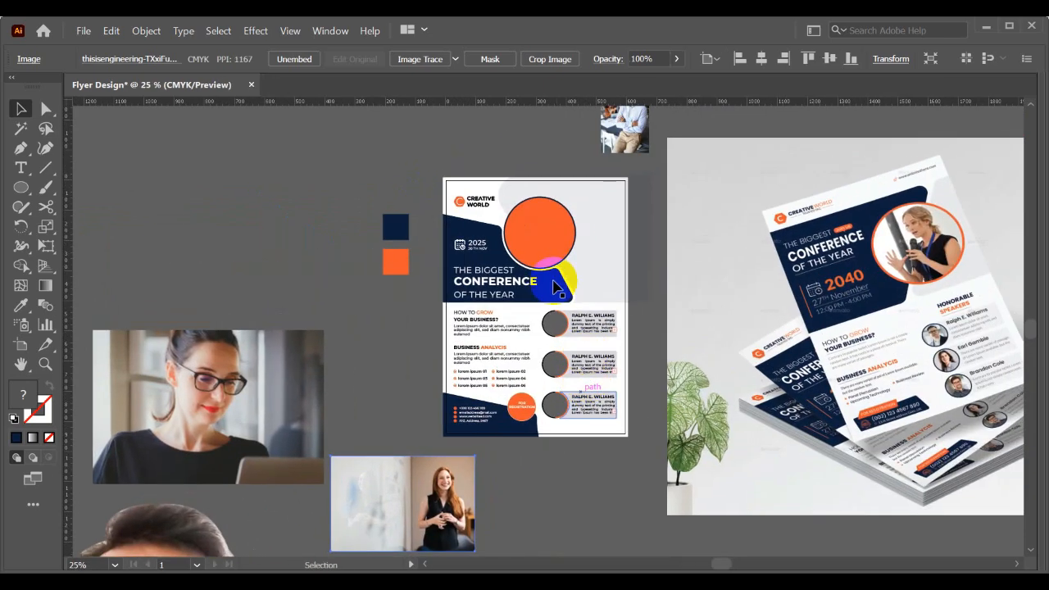
- Move the red-haired woman's photo onto the flyer so that she sits over the large orange circle
left_click_drag(615, 221, 650, 250)
left_click_drag(489, 480, 602, 216)
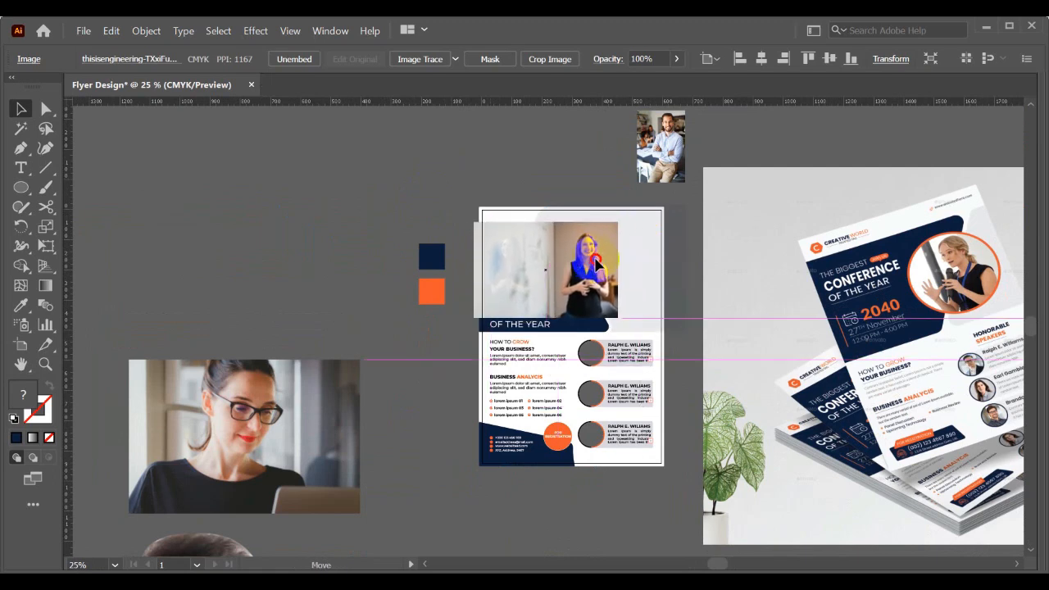
scroll(571, 246, "up", 3)
left_click_drag(568, 256, 606, 281)
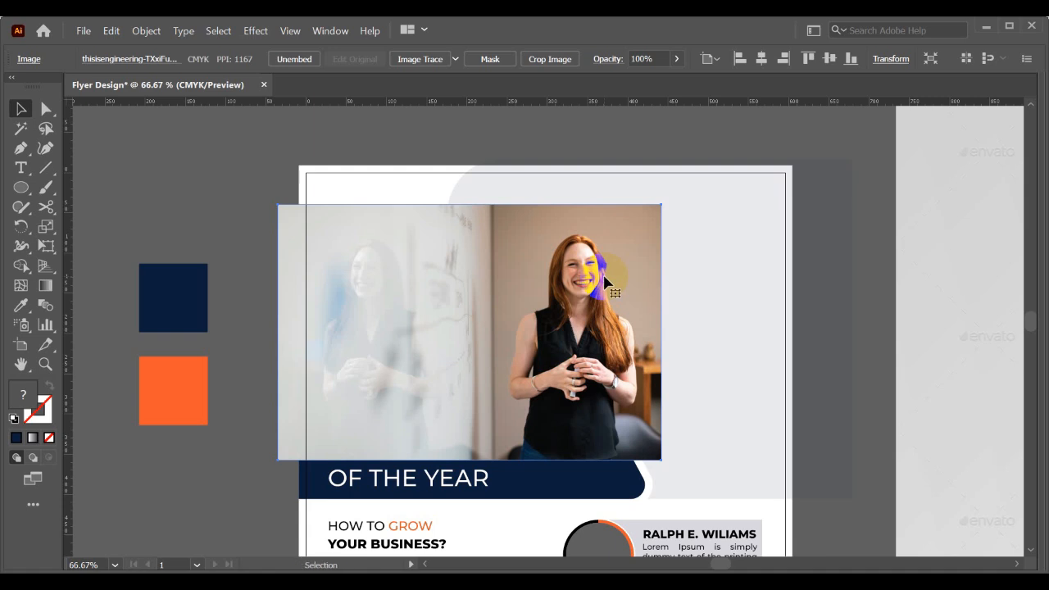
left_click(824, 283)
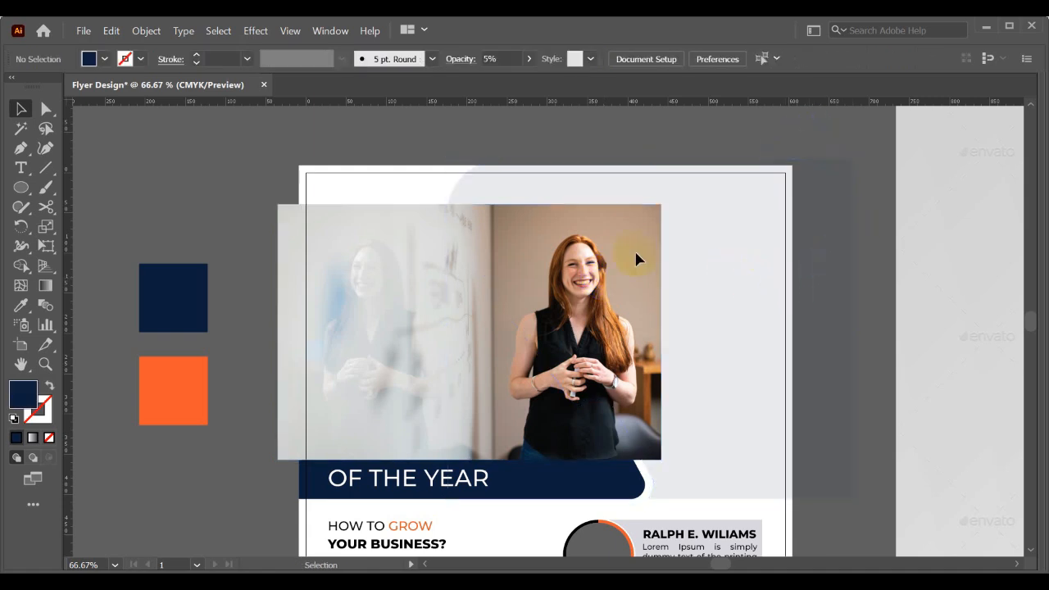
- Send the red-haired woman's photo backward until it lies behind the large orange circle and the header text
right_click(501, 293)
mouse_move(538, 434)
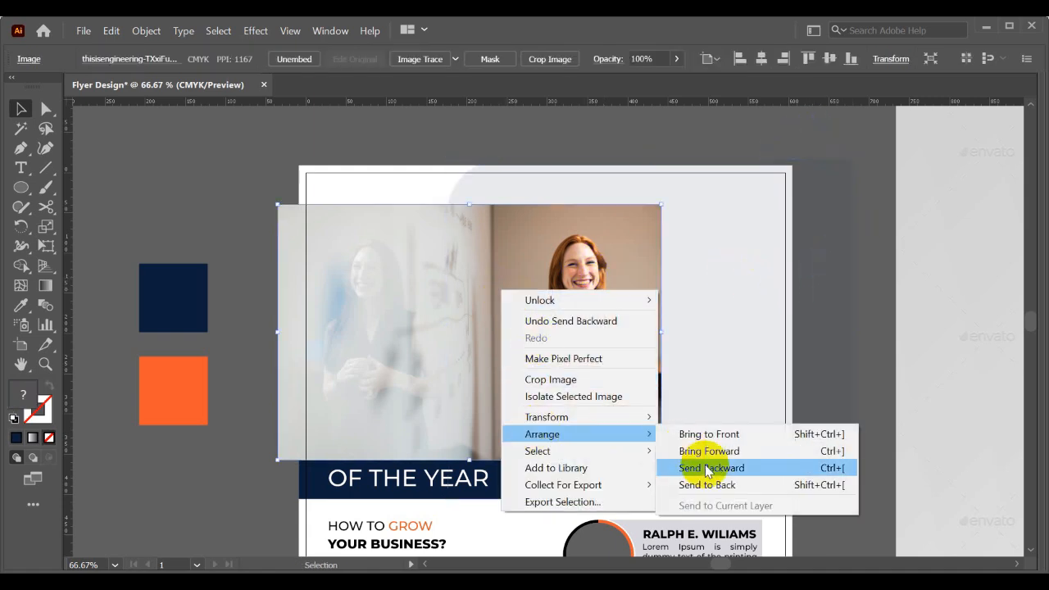
left_click(698, 468)
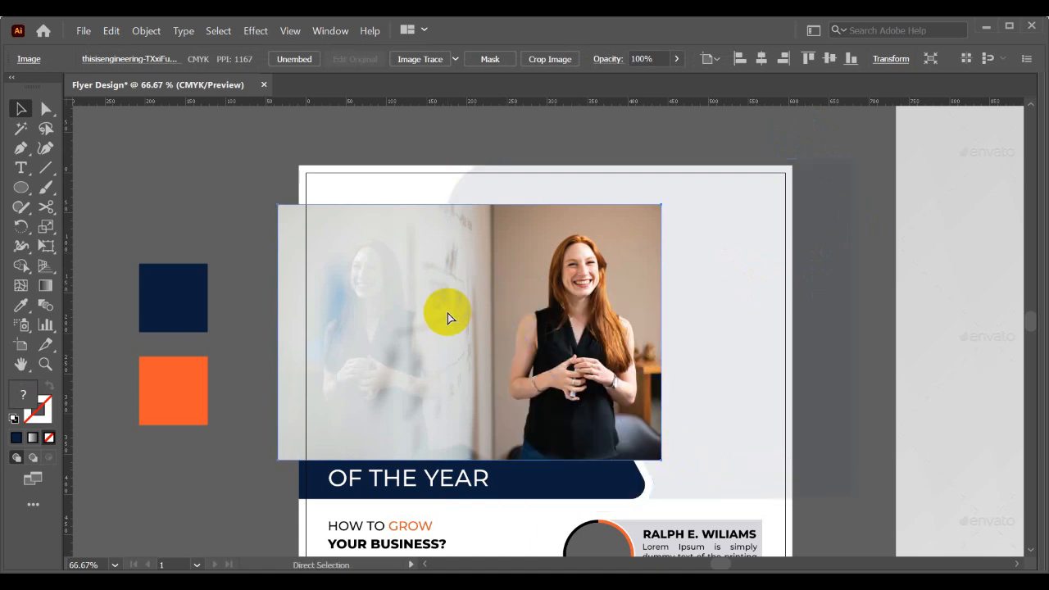
key("ctrl+bracketleft")
key("ctrl+bracketleft")
key("ctrl+bracketleft")
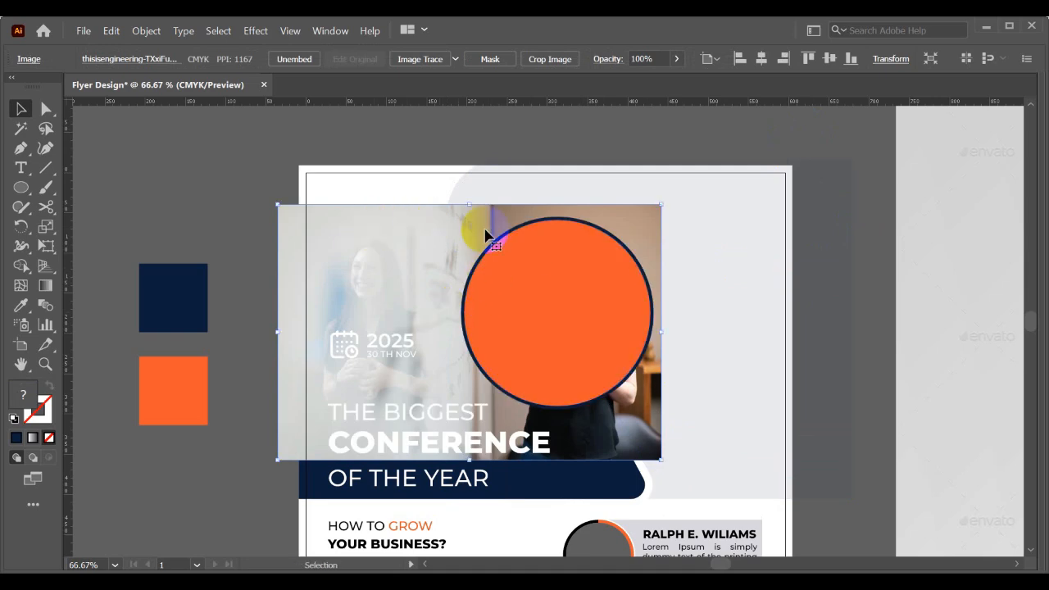
- Clip the red-haired woman's photo to the large orange circle with a clipping mask
left_click(533, 245, "shift")
right_click(532, 247)
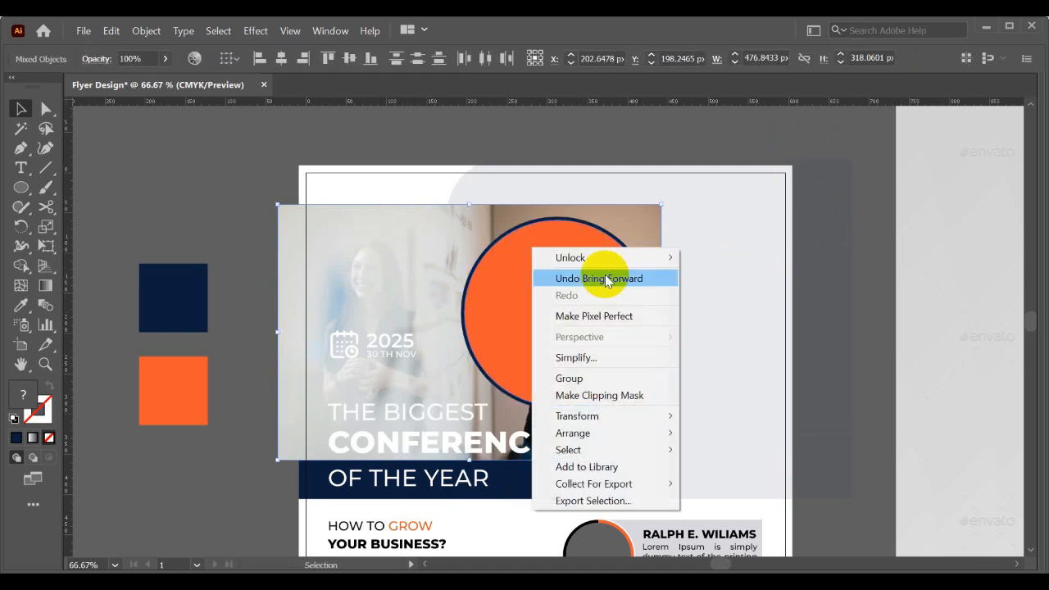
left_click(587, 396)
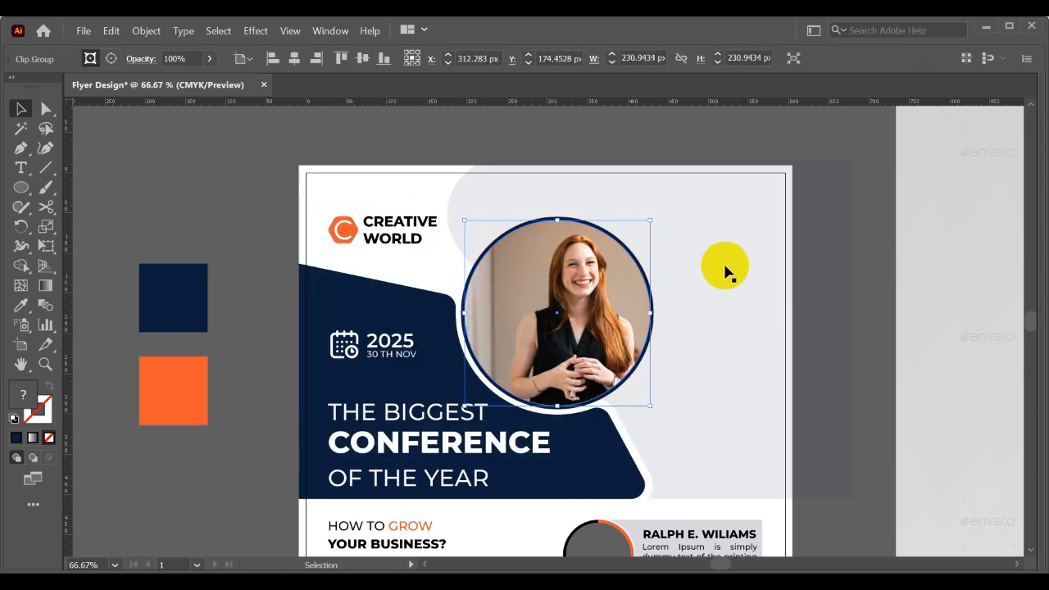
- Enlarge the photo slightly inside its clip group and shift it so the woman is centred and the circle is filled
double_click(556, 278)
left_click(581, 280)
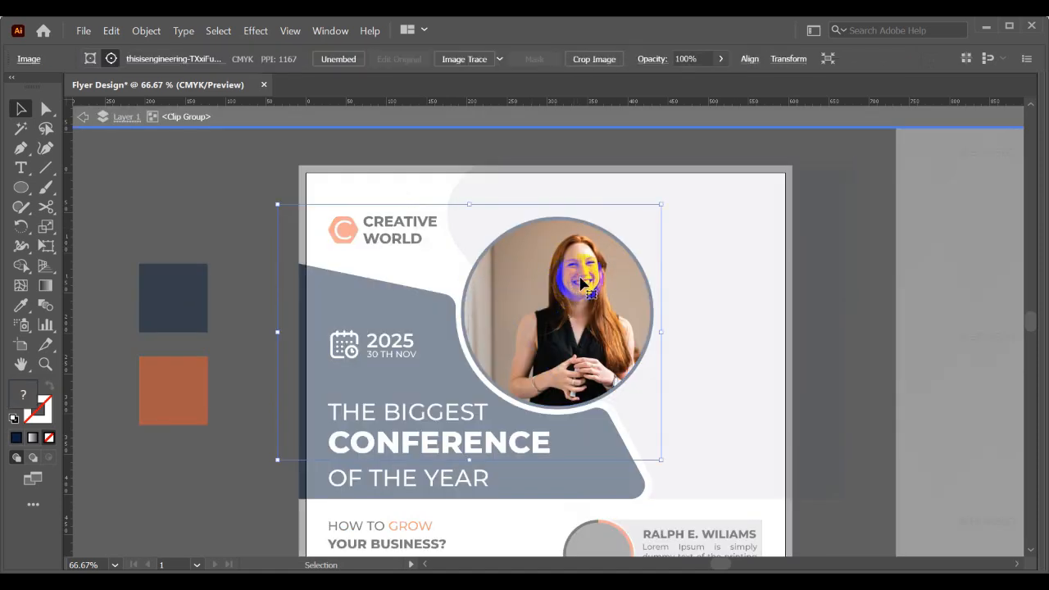
left_click_drag(589, 280, 572, 280)
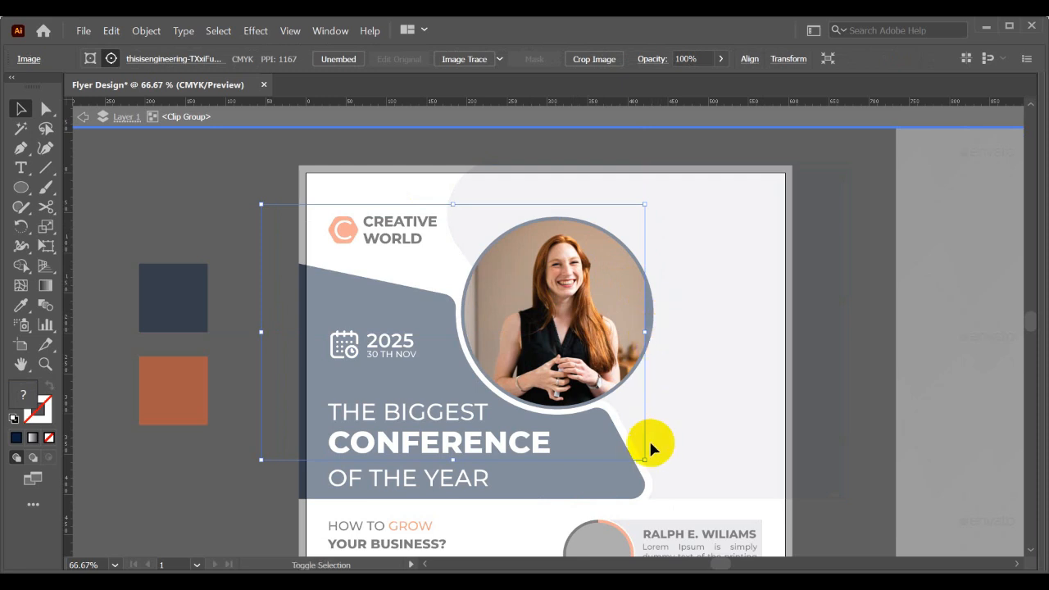
left_click_drag(646, 458, 680, 481)
left_click_drag(585, 340, 563, 313)
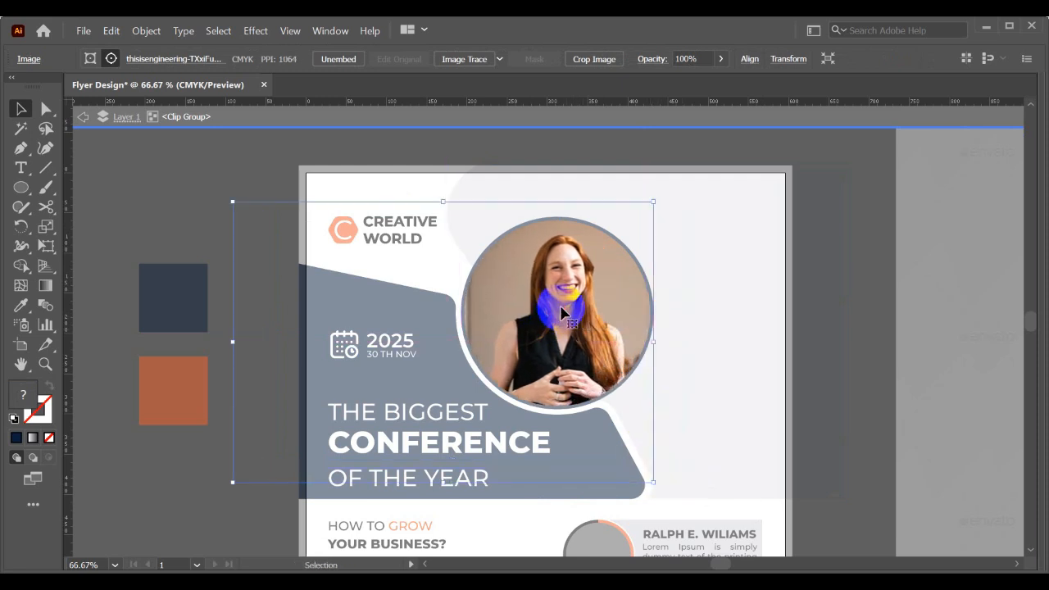
double_click(175, 216)
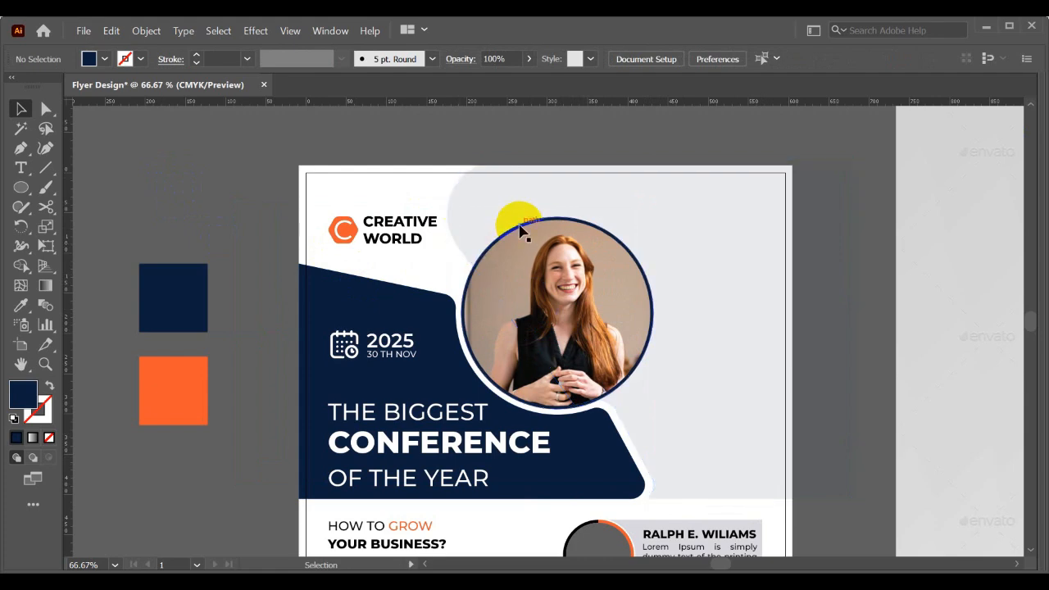
- Recolour the ring around the circular photo with the orange swatch's colour
left_click(520, 230)
left_click(182, 375)
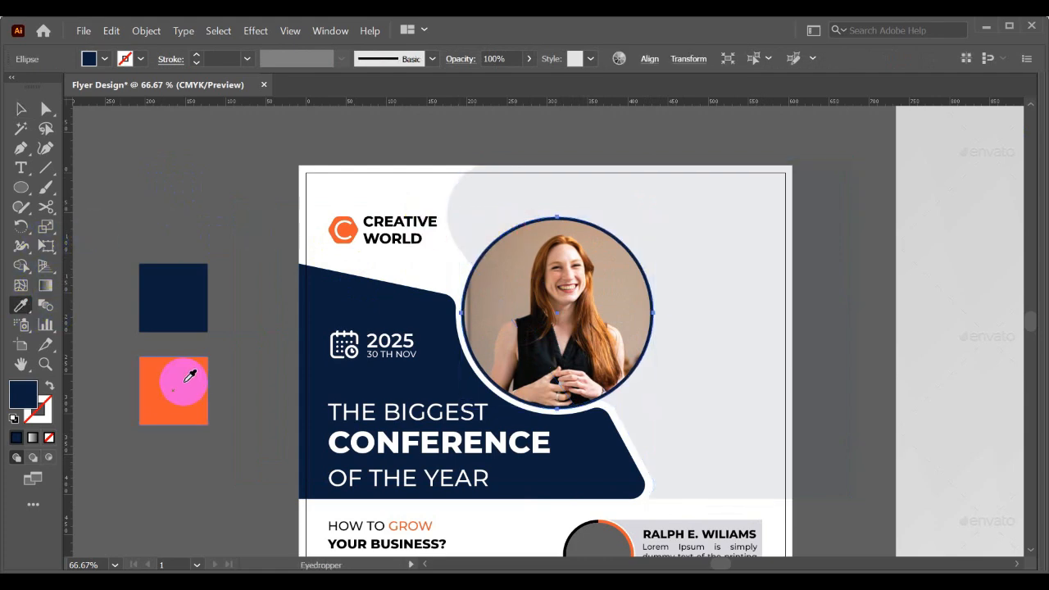
key("v")
left_click(183, 205)
left_click_drag(185, 201, 232, 200)
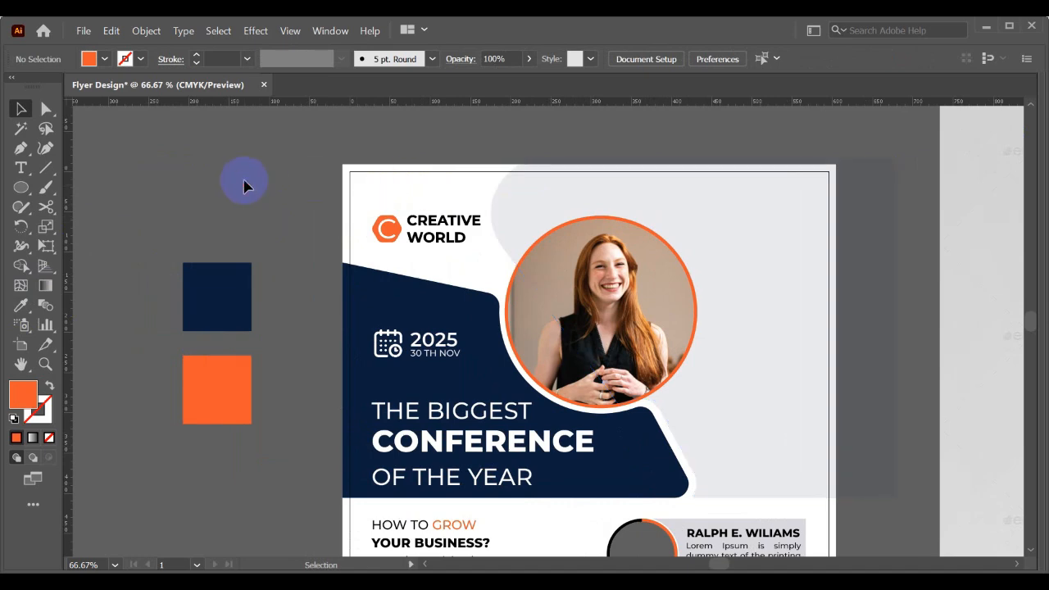
- Trim the pale background shape's overhang beyond the flyer's edges with the Shape Builder tool
scroll(681, 188, "right", 2)
scroll(527, 206, "down", 1)
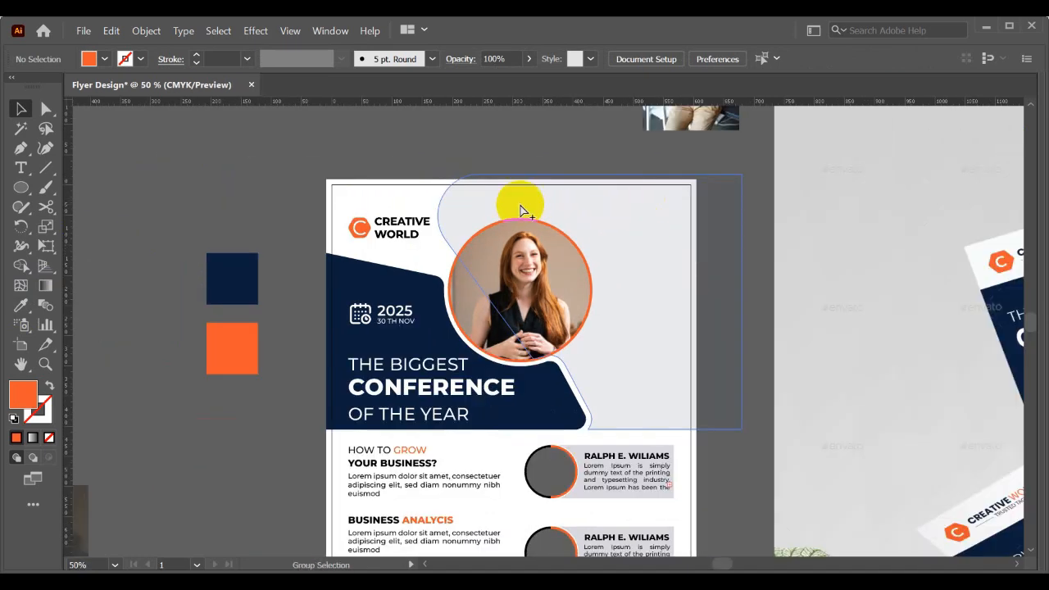
left_click(521, 212)
left_click(235, 197)
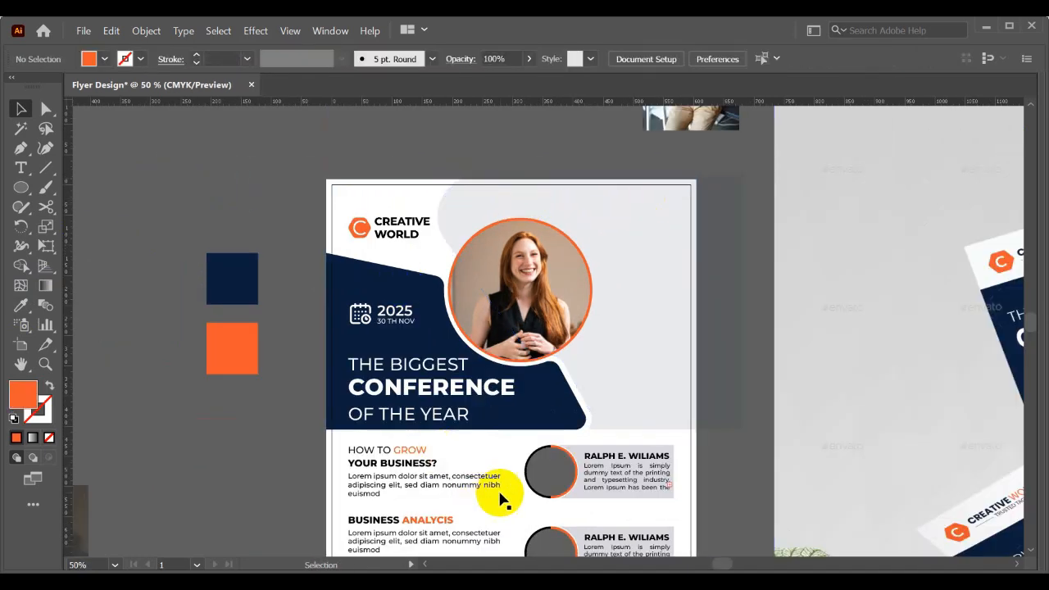
left_click(646, 236)
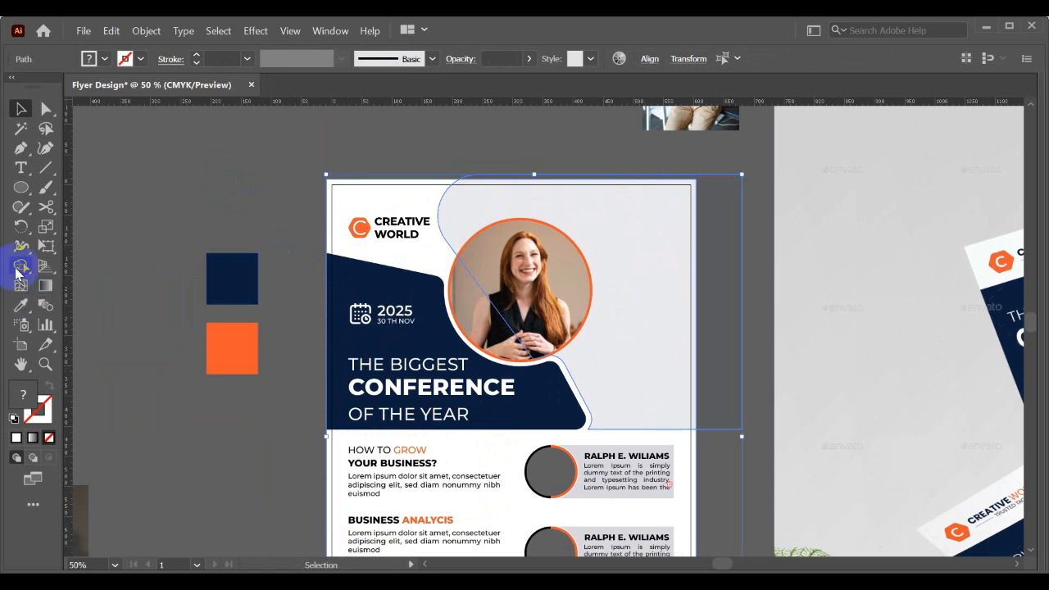
left_click(20, 266)
left_click(711, 240, "alt")
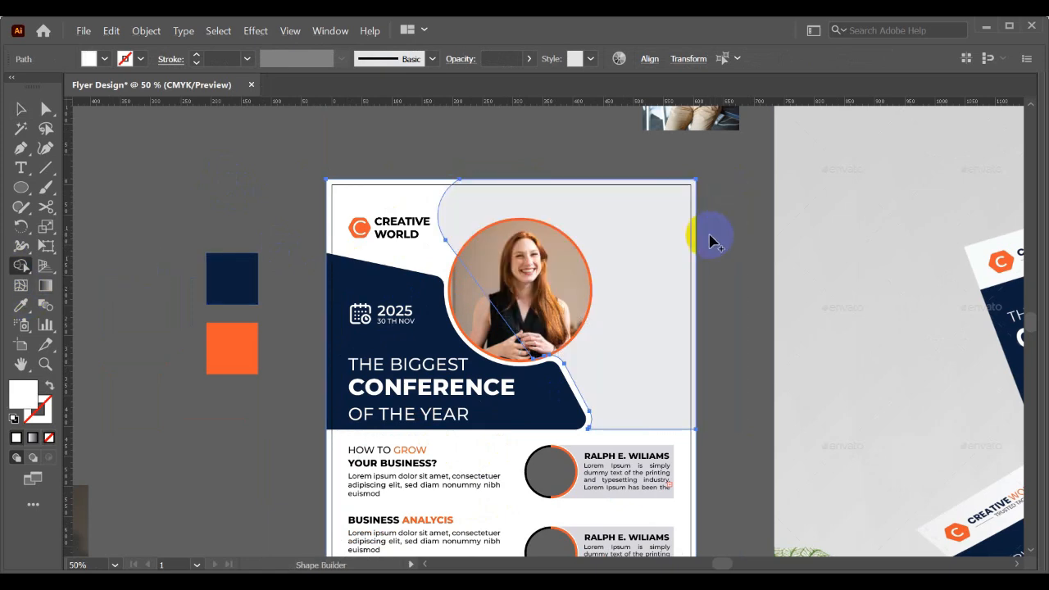
key("v")
left_click(734, 237)
- Set the opacity of the pale background shape behind the circular photo to 100%
left_click_drag(747, 286, 714, 251)
left_click_drag(632, 268, 622, 254)
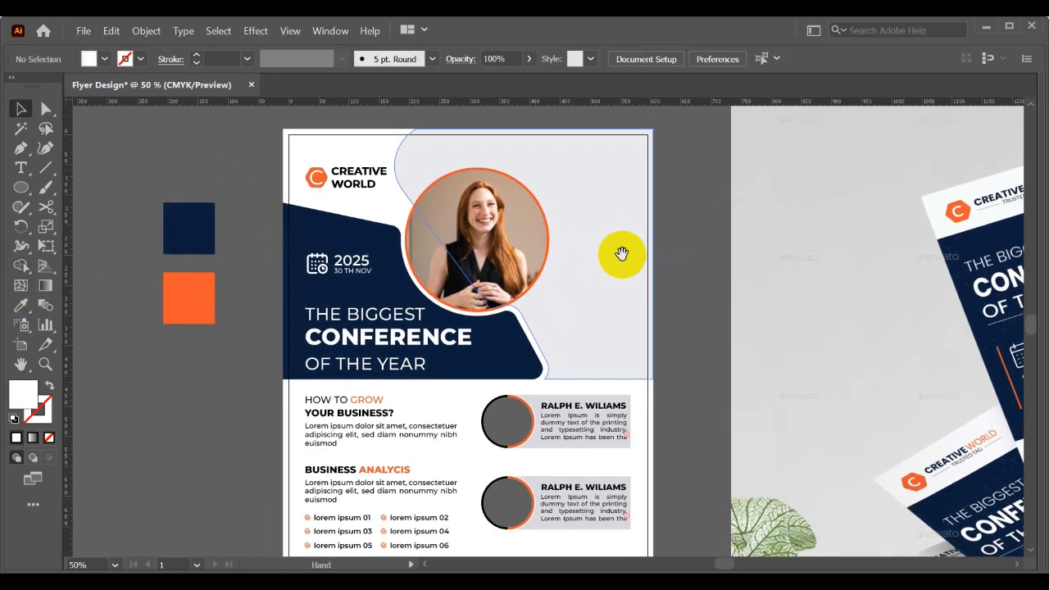
left_click(457, 407)
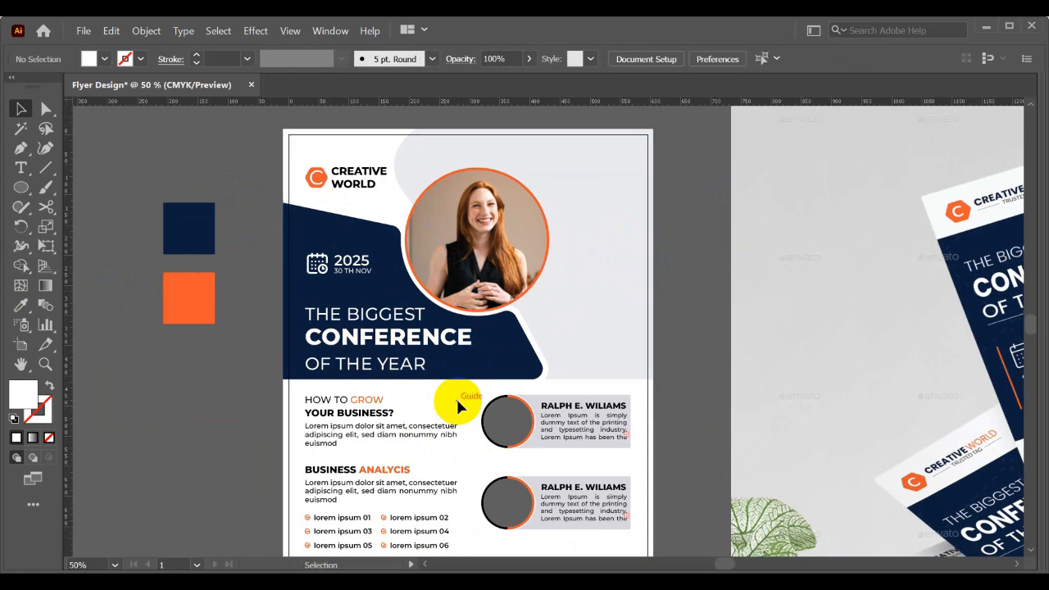
left_click_drag(578, 246, 698, 262)
key("ctrl+z")
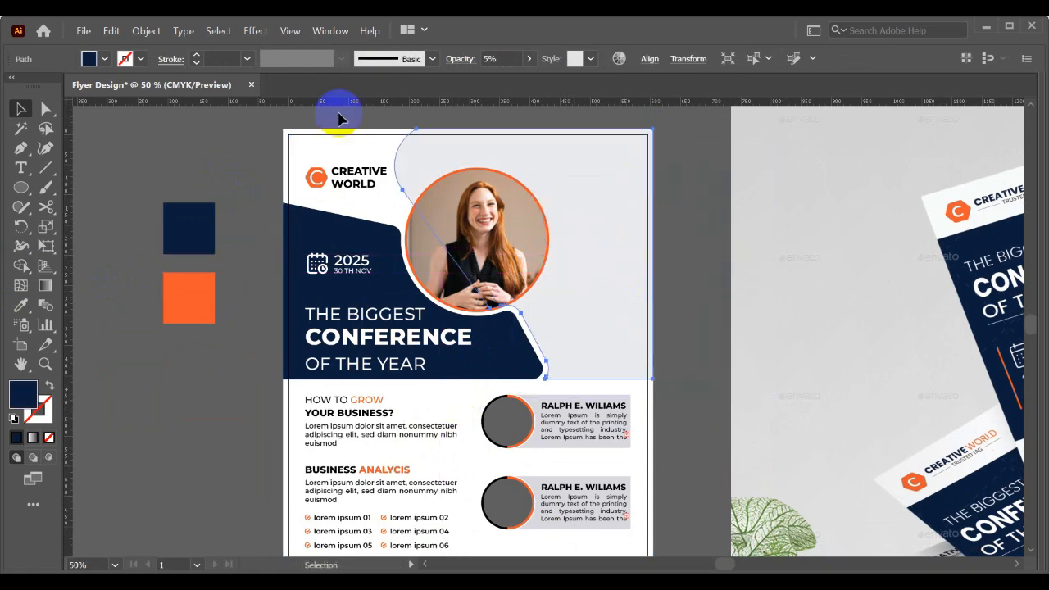
left_click_drag(549, 80, 548, 80)
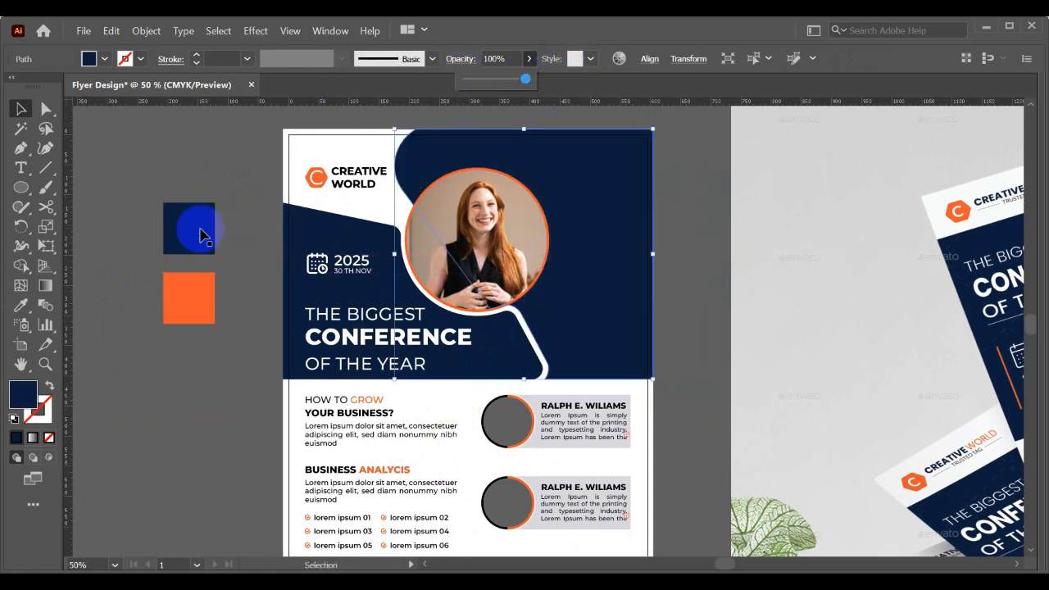
left_click(98, 177)
- Examine the flyer's header with its navy background shape and compare it with the conference flyer mockup
left_click_drag(185, 146, 189, 194)
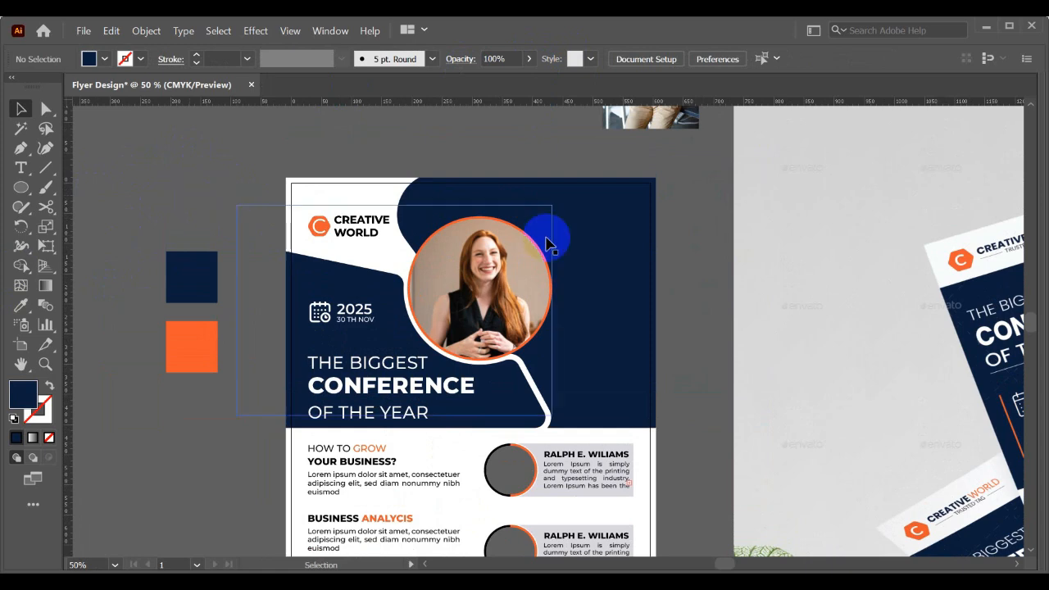
left_click(630, 219)
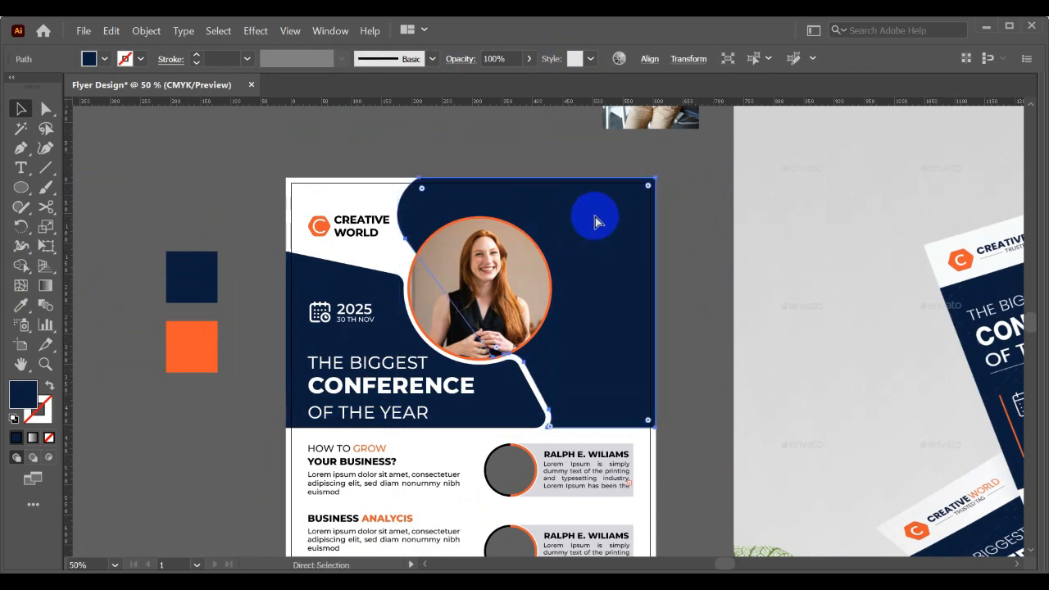
key("ctrl+shift+a")
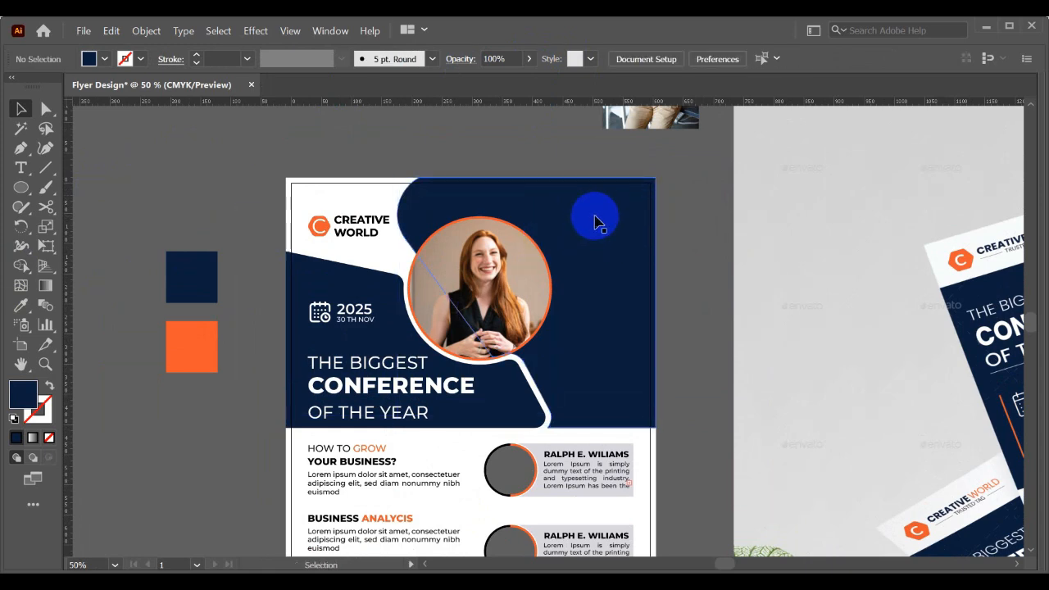
scroll(598, 221, "down", 1)
left_click_drag(602, 221, 664, 222)
scroll(663, 222, "down", 1)
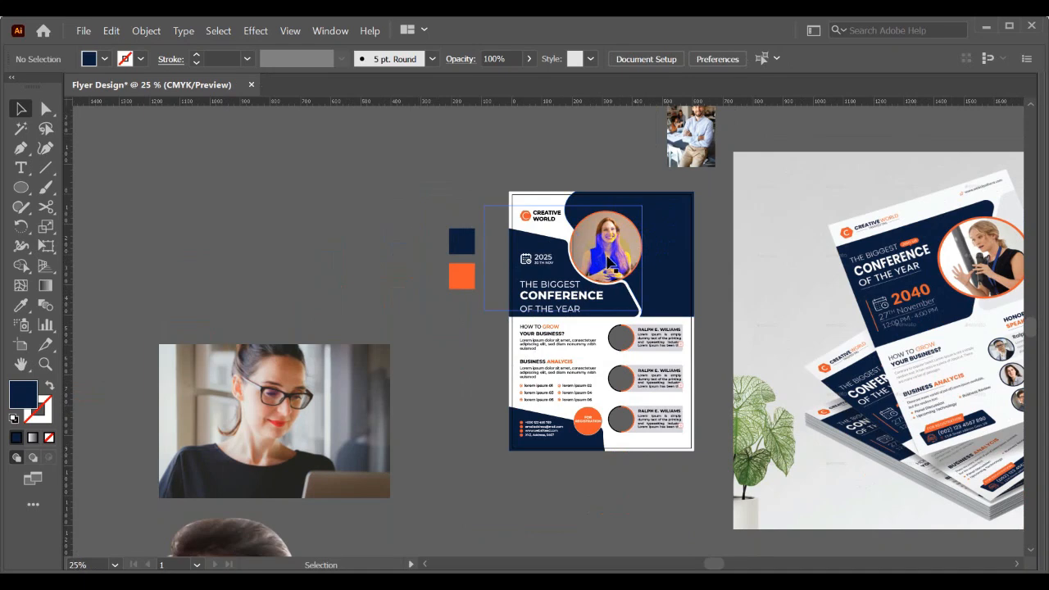
scroll(607, 260, "down", 1)
left_click_drag(528, 349, 733, 337)
mouse_move(654, 364)
left_mouse_down()
mouse_move(711, 375)
mouse_move(520, 368)
mouse_move(451, 400)
left_mouse_up()
scroll(646, 278, "up", 3)
left_click_drag(672, 251, 668, 257)
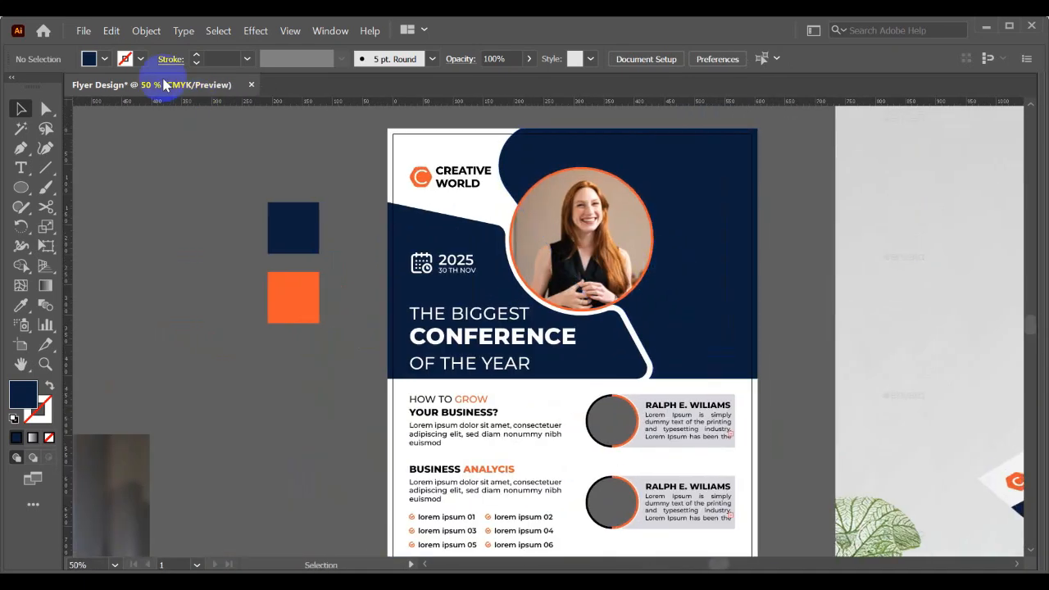
- Place lotus-design-n-print-wRzBarqn3hs-unsplash.jpg from the Downloads folder onto the canvas with linking turned off
left_click(95, 34)
left_click(119, 305)
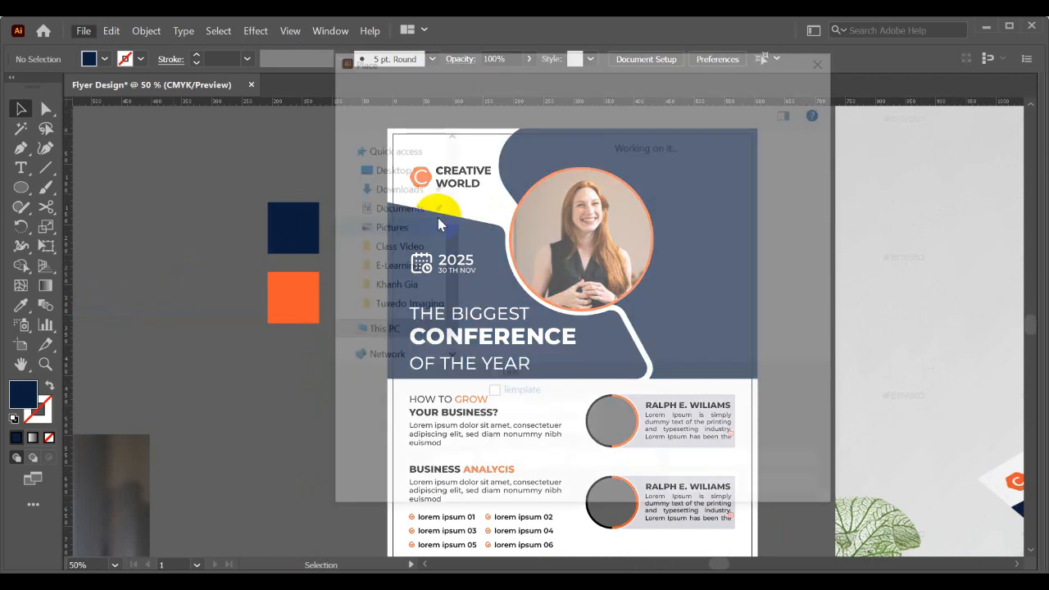
scroll(627, 211, "down", 6)
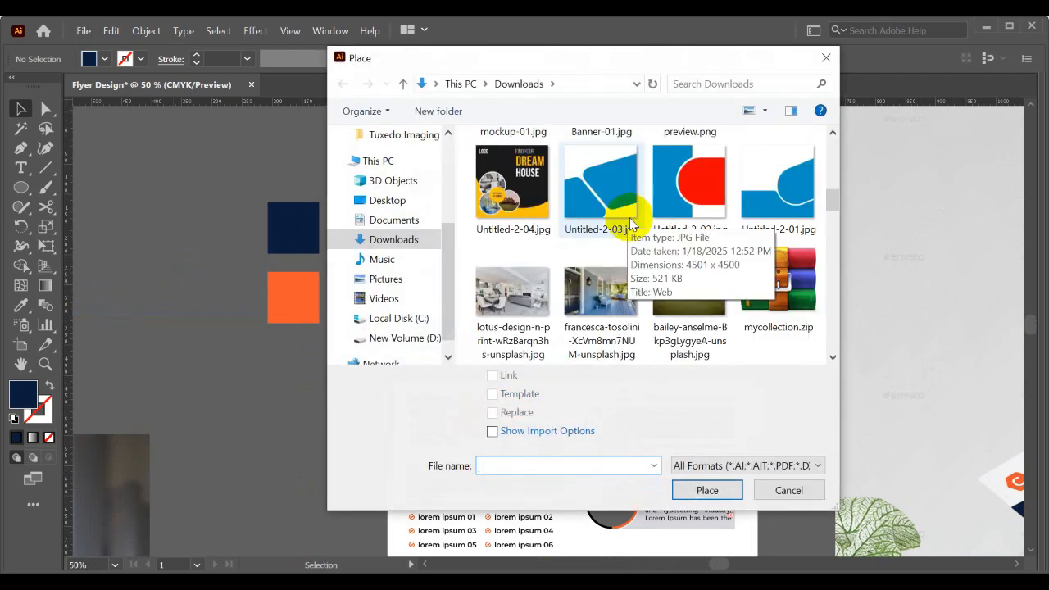
scroll(765, 241, "down", 3)
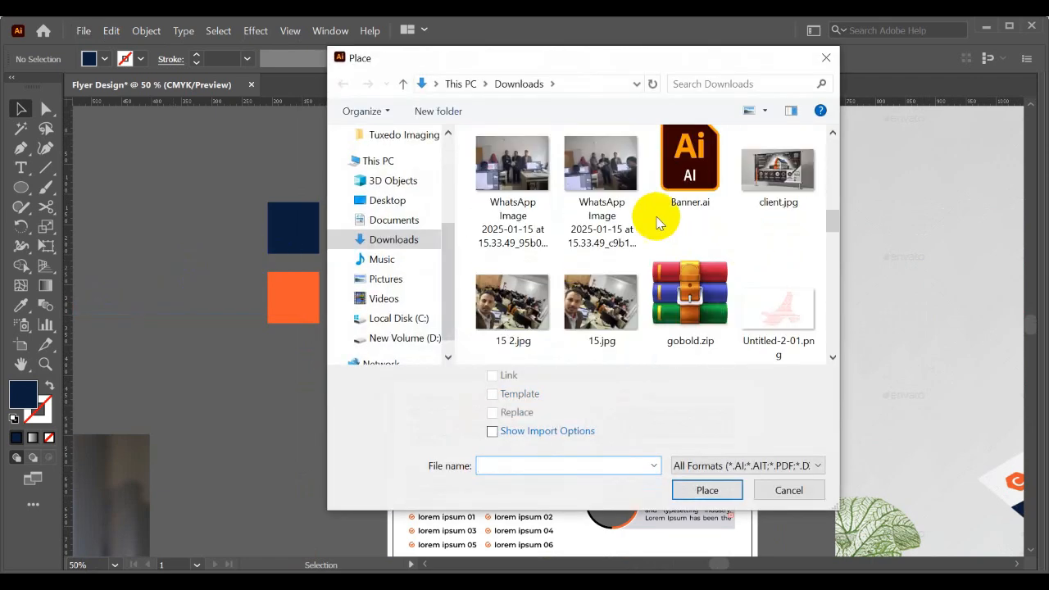
scroll(599, 251, "down", 1)
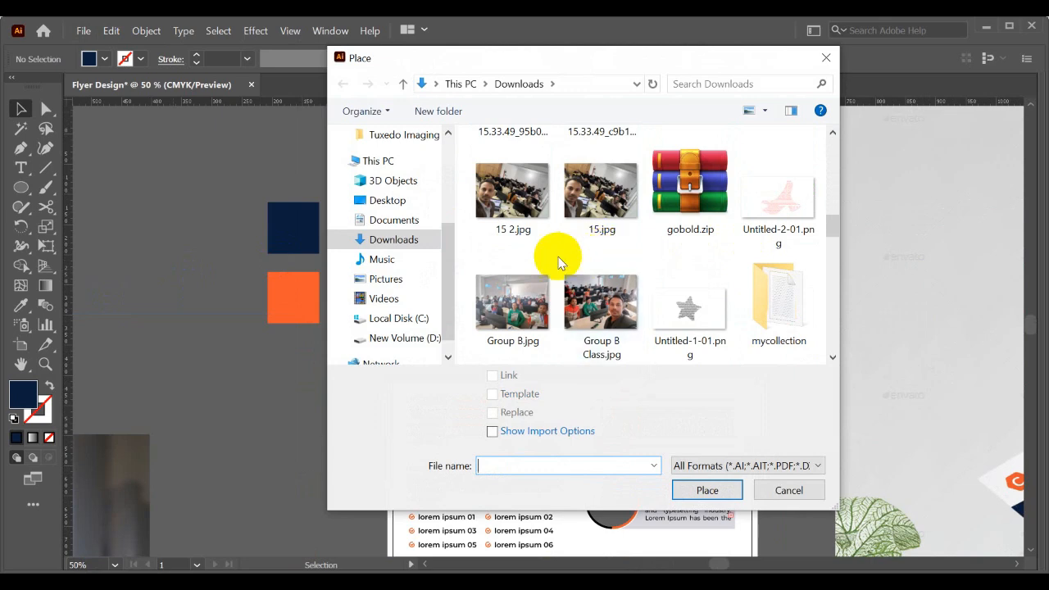
scroll(605, 255, "down", 2)
scroll(594, 256, "up", 3)
scroll(594, 256, "up", 4)
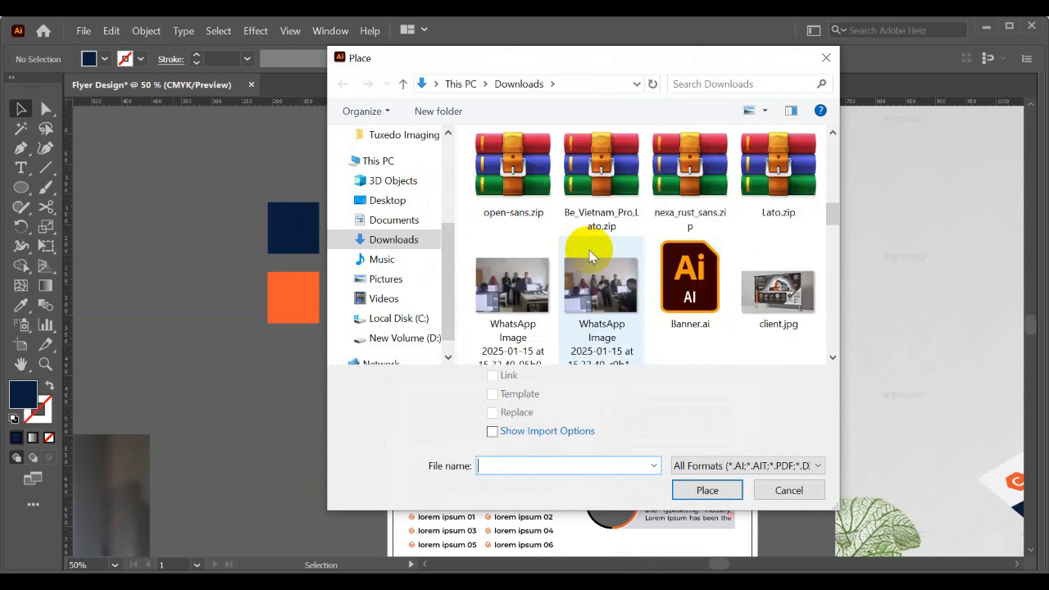
scroll(635, 250, "up", 3)
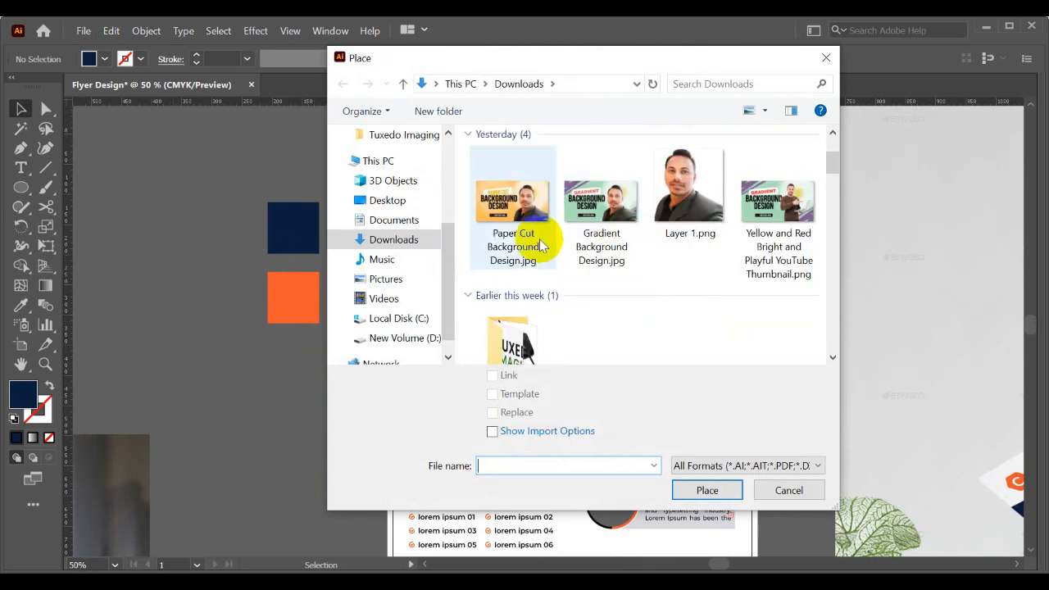
scroll(544, 243, "down", 4)
scroll(545, 244, "down", 1)
left_click(528, 186)
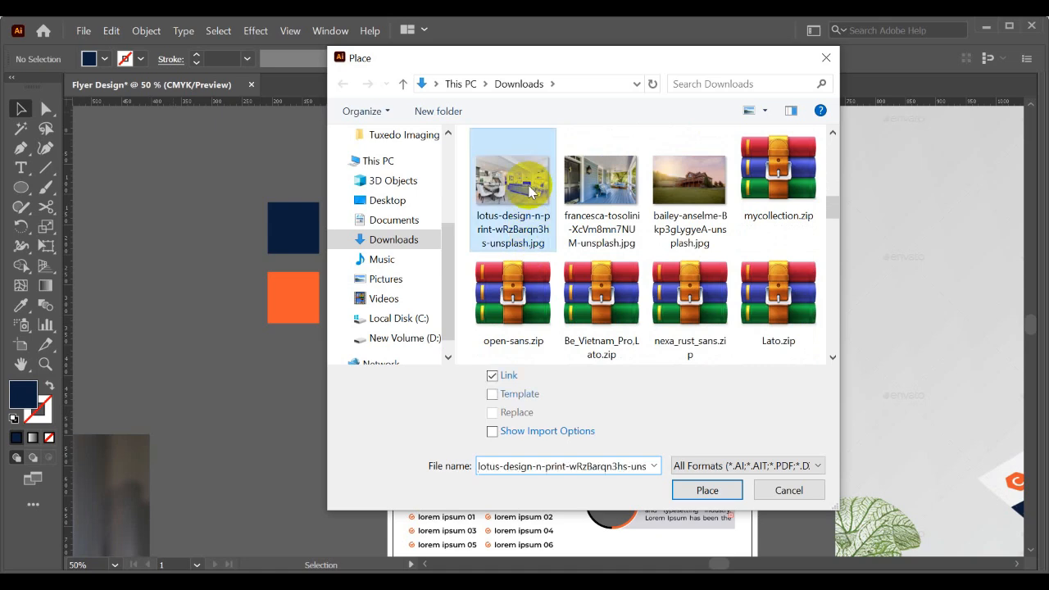
left_click(493, 376)
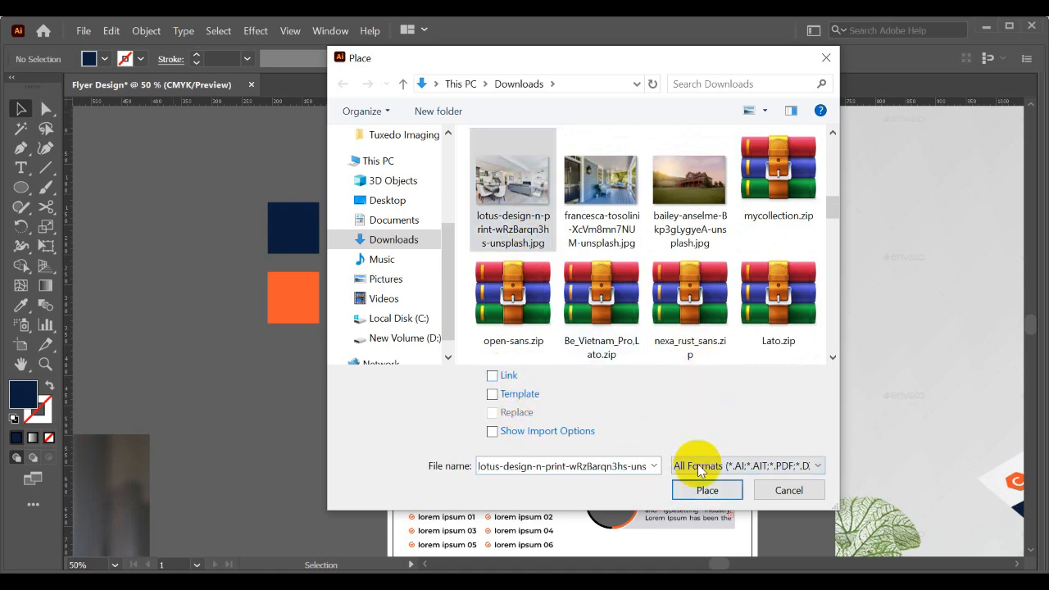
left_click(708, 490)
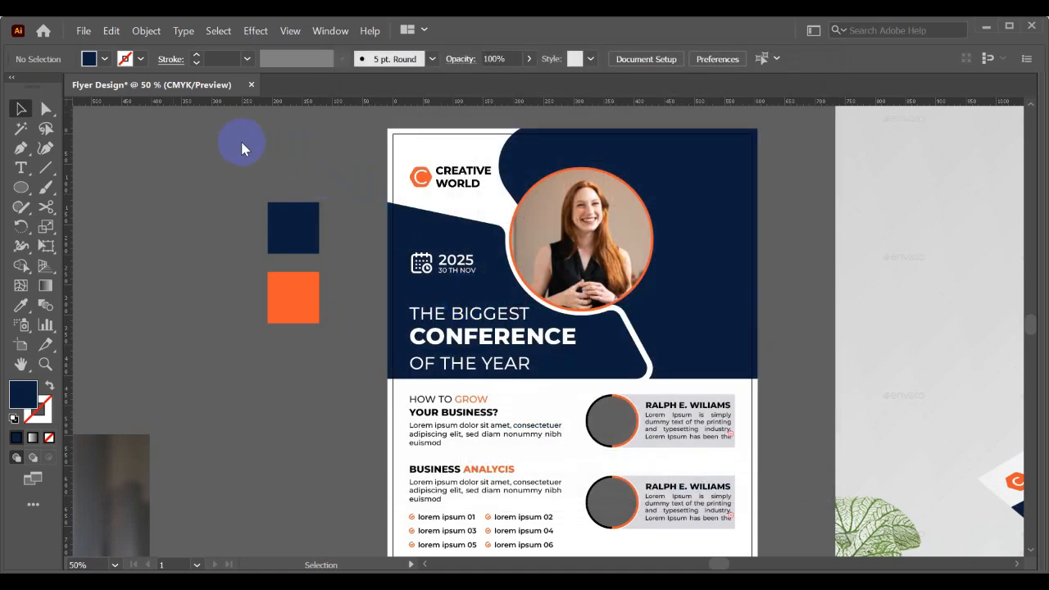
left_click(224, 140)
- Shrink the placed interior photo to a small image beside the flyer, above the colour swatches
key("ctrl+minus")
key("ctrl+minus")
key("ctrl+minus")
key("ctrl+minus")
key("ctrl+minus")
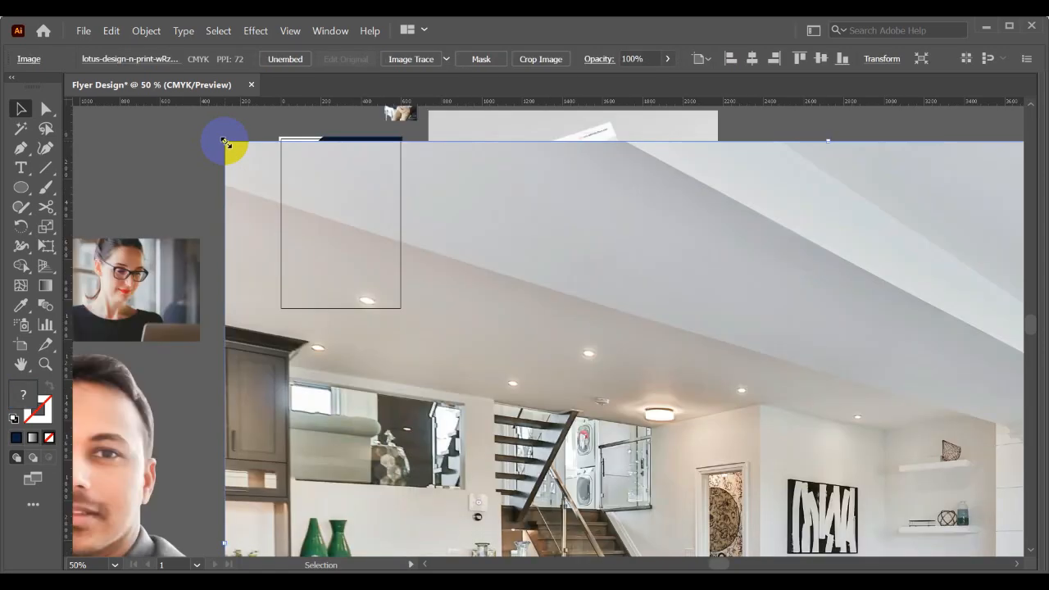
left_click_drag(813, 445, 403, 206)
key("ctrl+plus")
key("ctrl+plus")
key("ctrl+plus")
key("ctrl+plus")
key("ctrl+plus")
key("ctrl+plus")
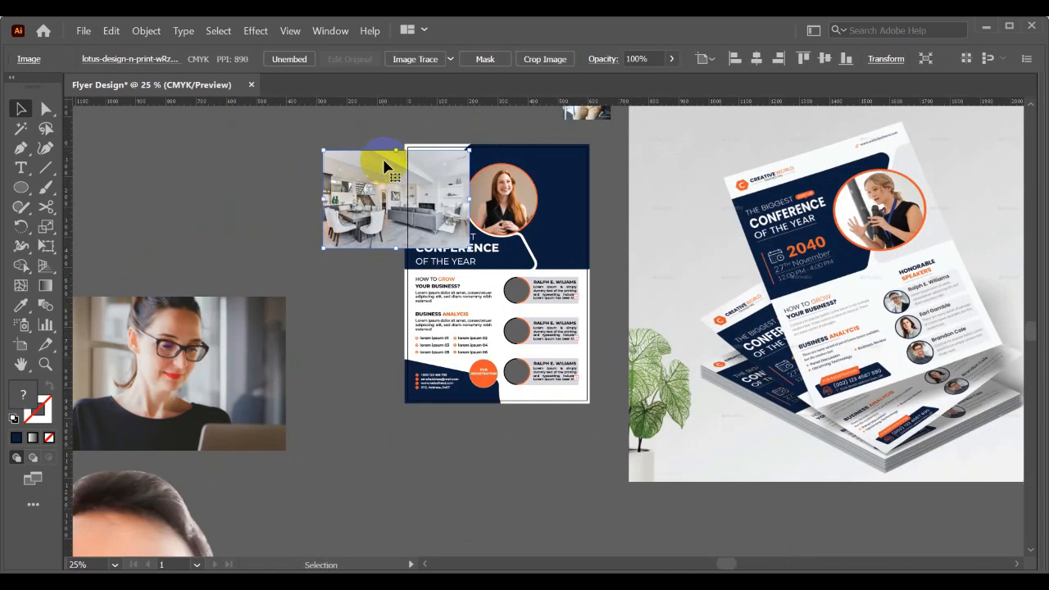
left_click_drag(551, 332, 398, 230)
left_click_drag(482, 244, 458, 334)
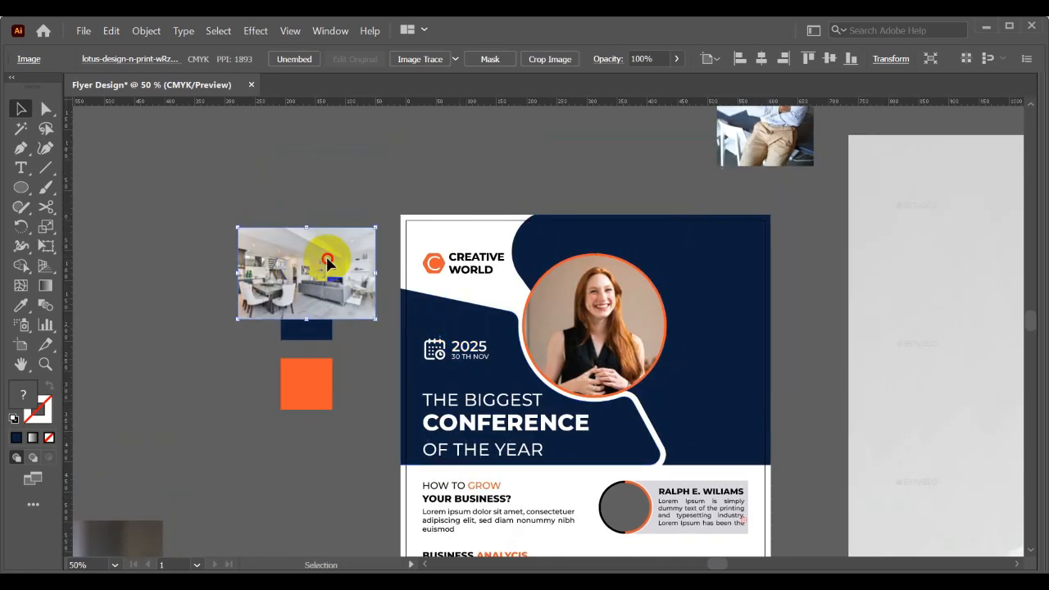
- Move the interior photo onto the flyer header and enlarge it until it covers the whole navy background shape around the portrait
left_click_drag(297, 267, 564, 247)
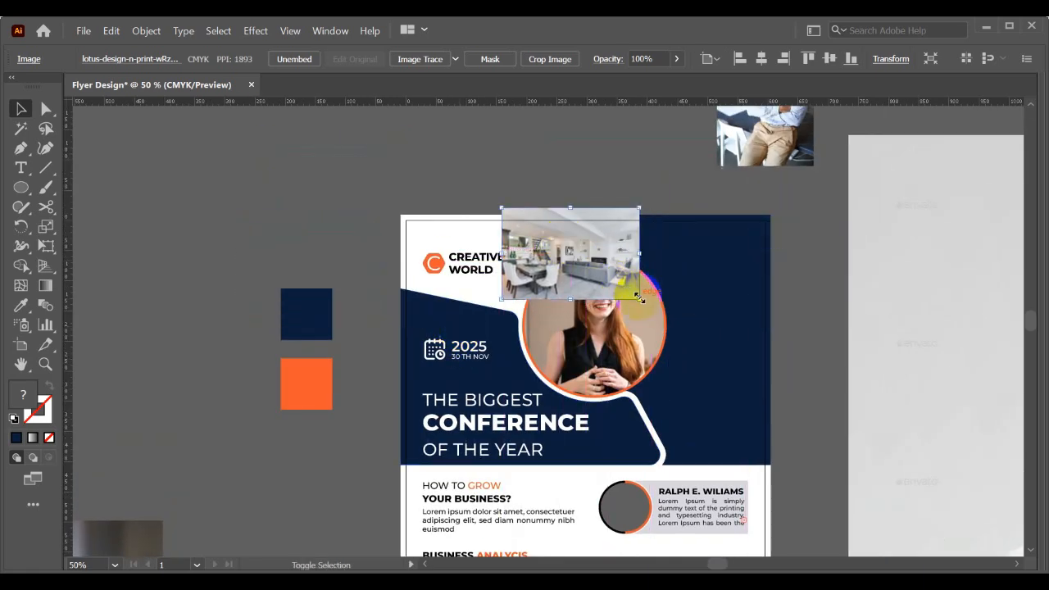
left_click_drag(640, 299, 871, 492)
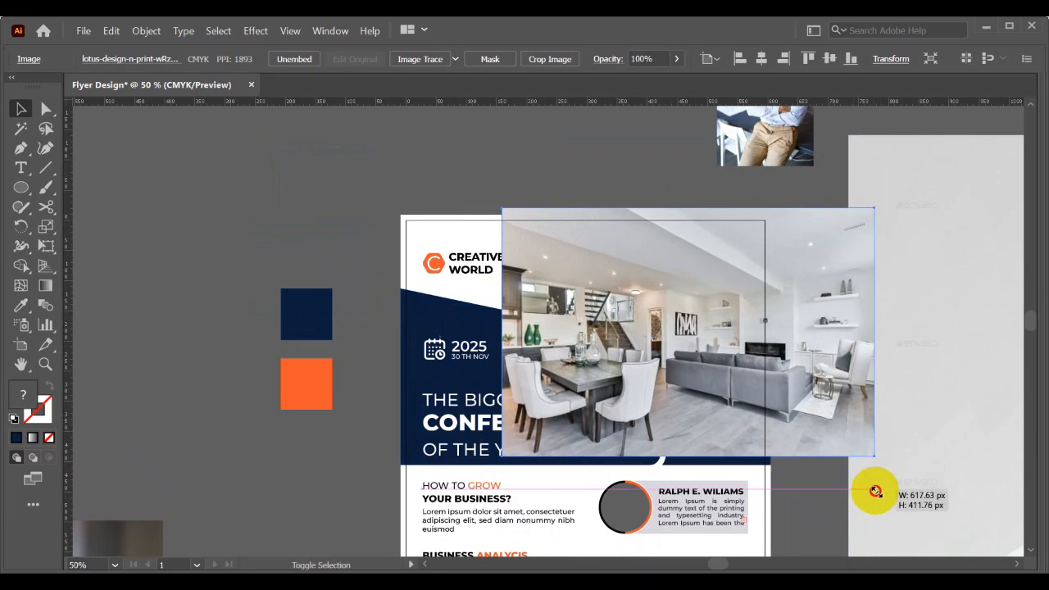
left_click_drag(832, 402, 821, 412)
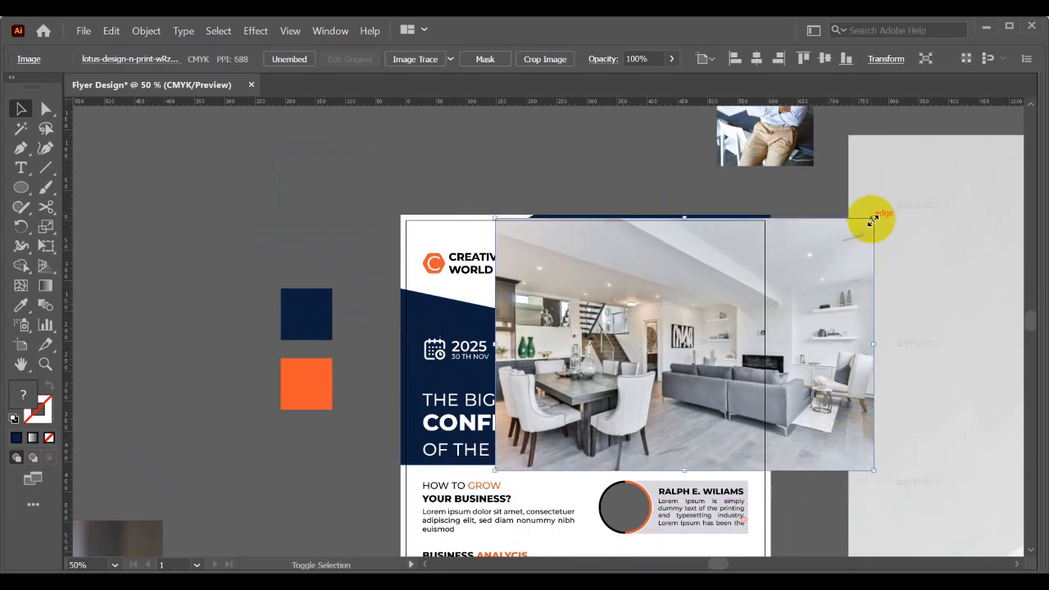
mouse_move(874, 219)
left_mouse_down()
mouse_move(883, 180)
mouse_move(886, 210)
left_mouse_up()
left_click_drag(845, 239, 831, 239)
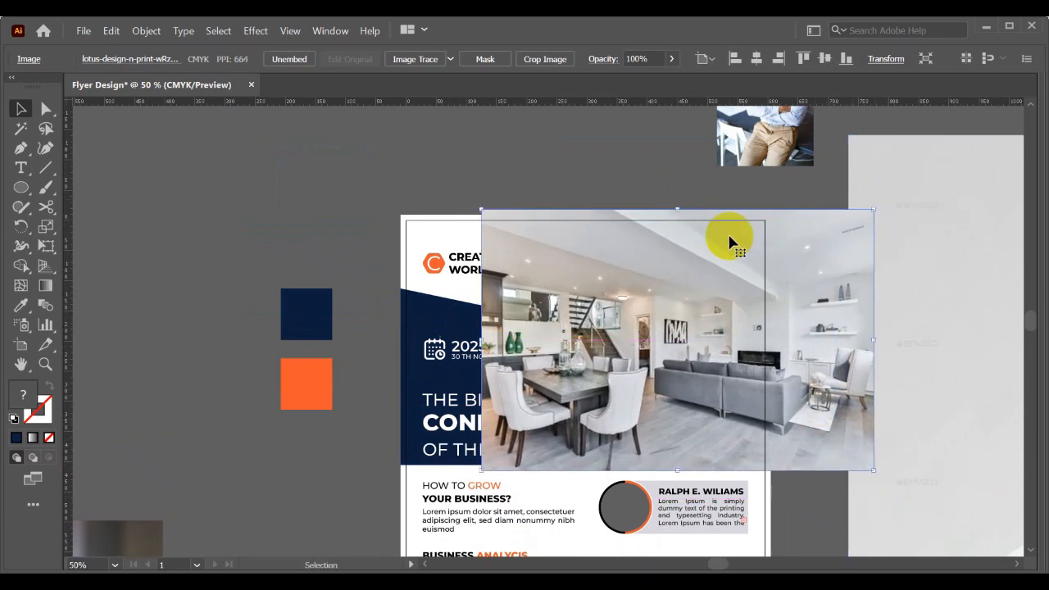
key("space")
left_click_drag(754, 237, 665, 238)
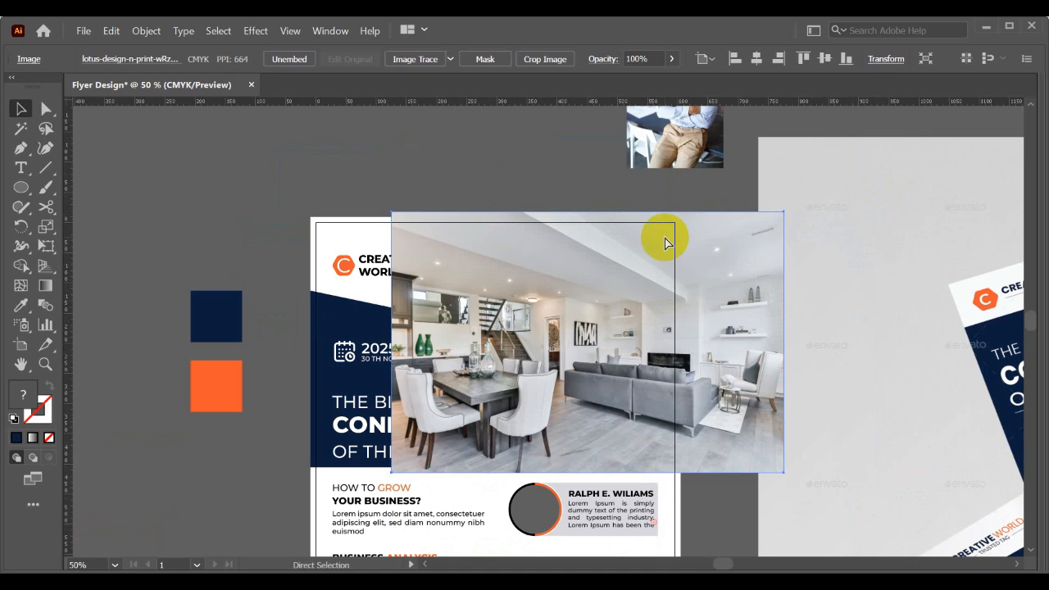
left_click_drag(701, 229, 724, 241)
left_click(587, 226)
- Send the interior photo backward step by step until it lies behind the header's navy background shape
right_click(717, 248)
mouse_move(815, 367)
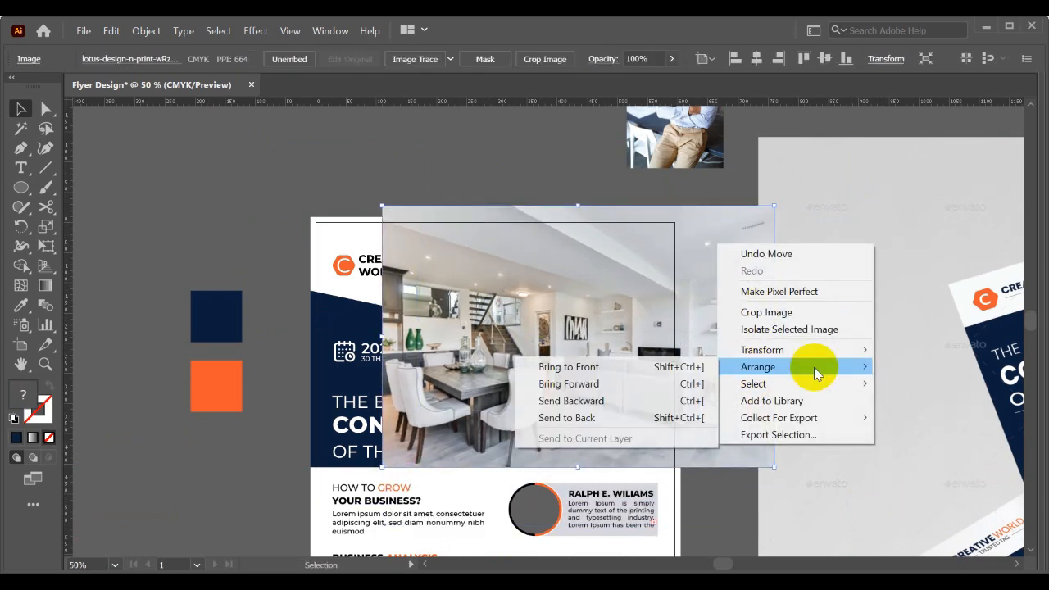
left_click(580, 402)
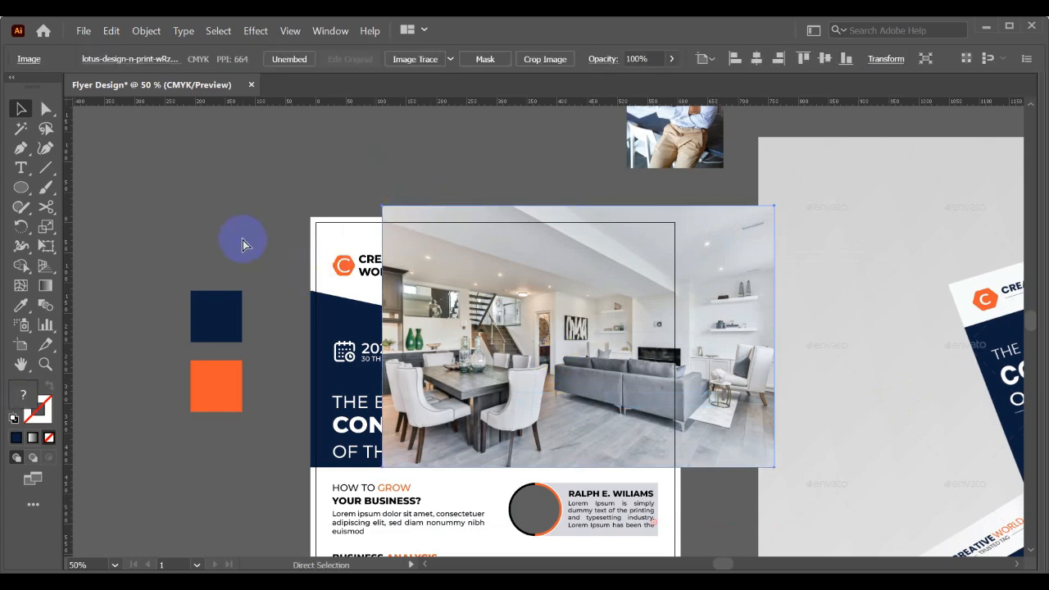
key("ctrl+[")
key("ctrl+[")
key("ctrl+[")
key("ctrl+[")
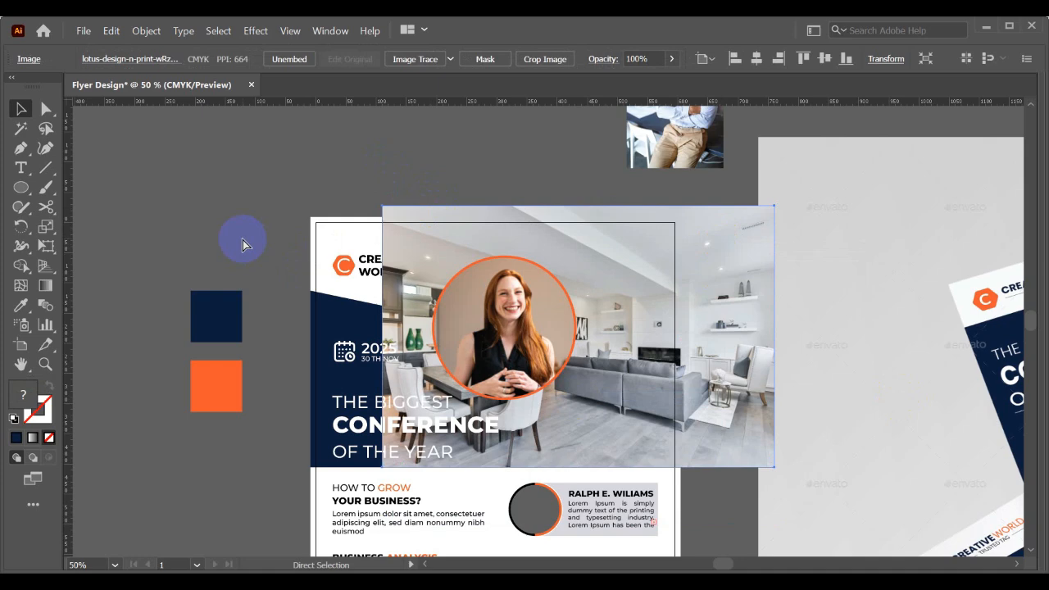
key("ctrl+[")
key("ctrl+[")
key("ctrl+[")
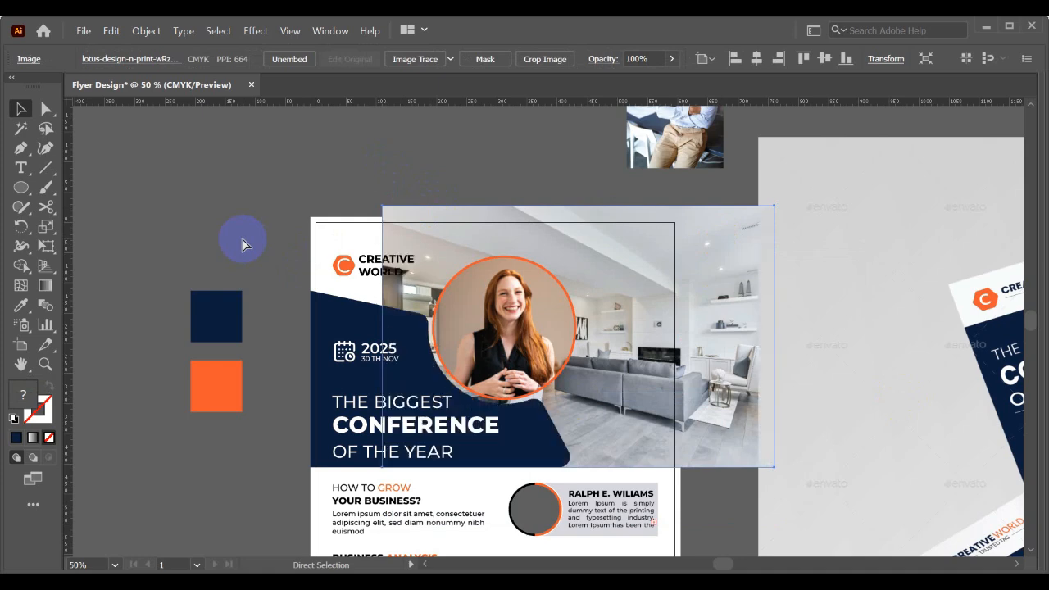
key("ctrl+[")
key("ctrl+[")
key("v")
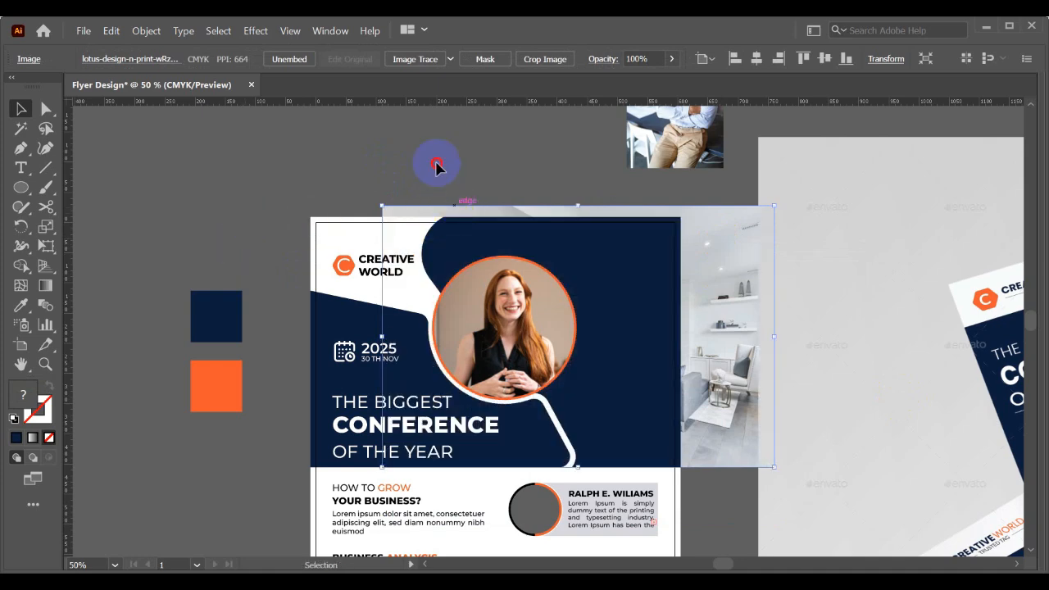
left_click(436, 163)
- Clip the interior photo to the navy header shape with a clipping mask and paste a copy of that shape in front of it
left_click(757, 214)
left_click(622, 256, "shift")
right_click(621, 255)
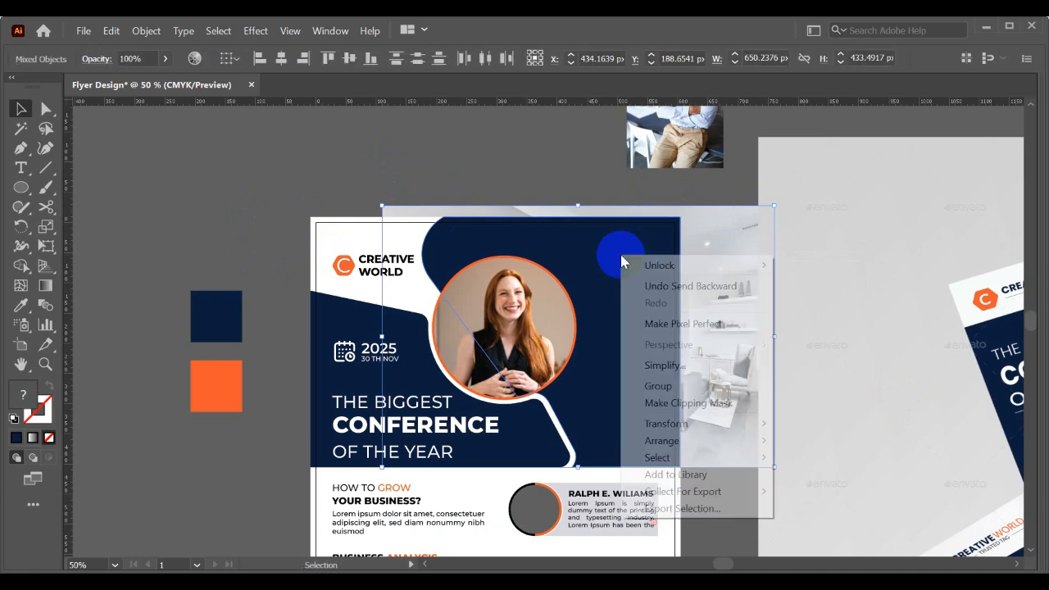
left_click(652, 402)
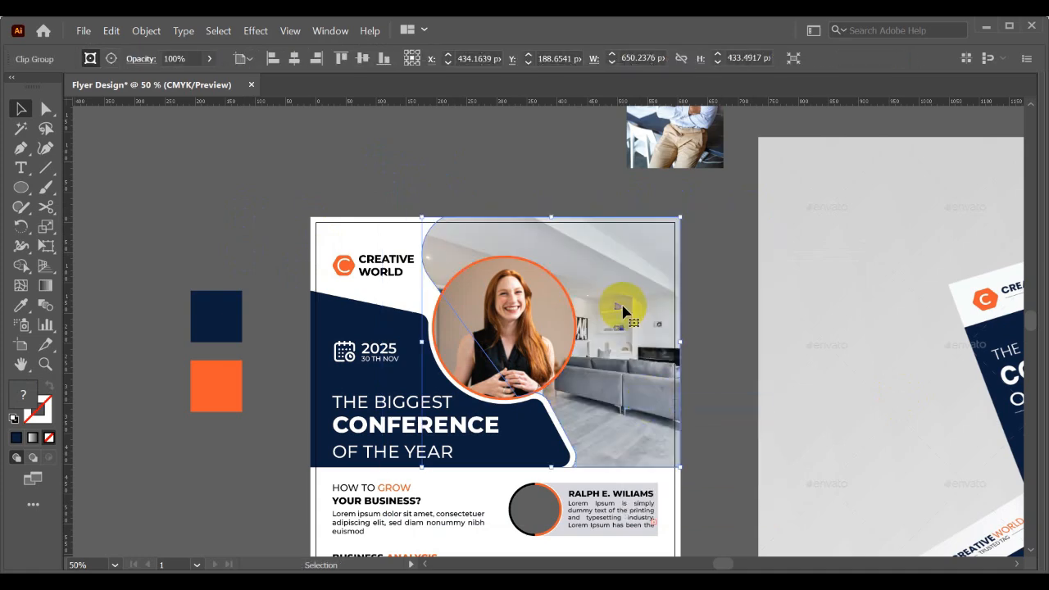
left_click(529, 186)
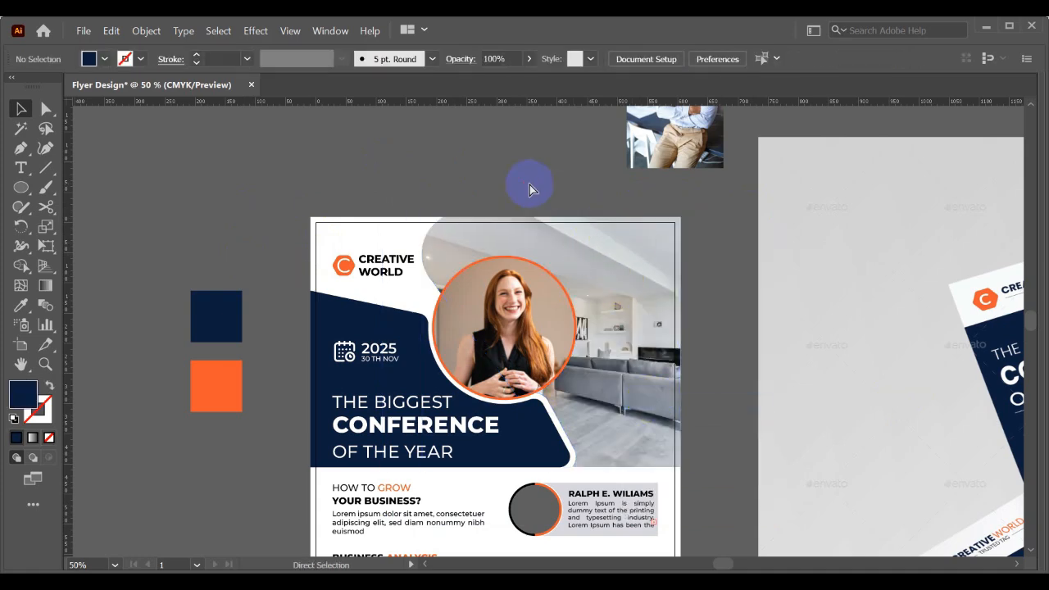
key("ctrl+z")
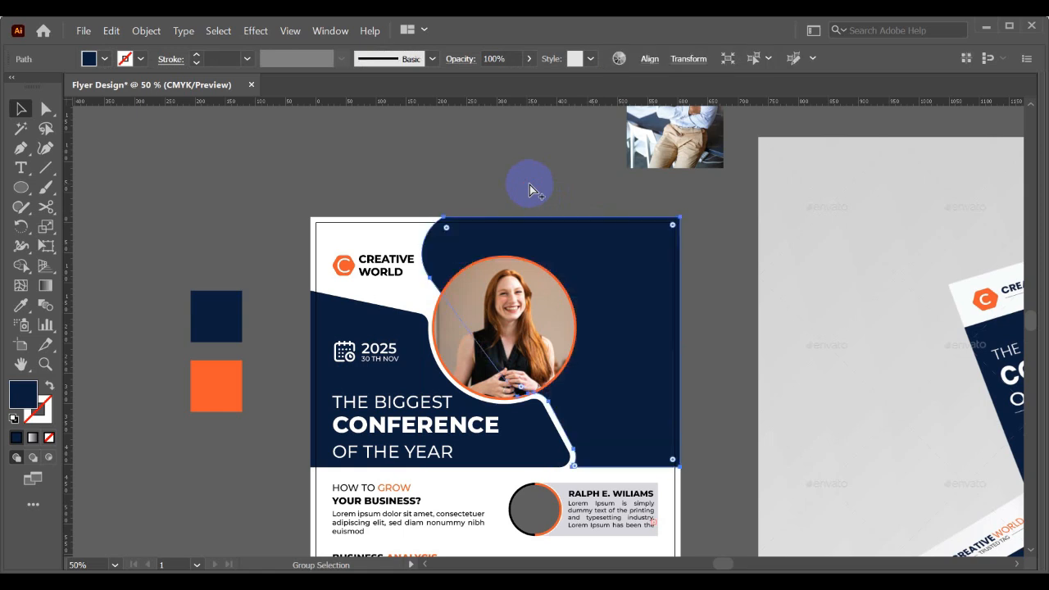
- Try a lower opacity on the navy shape covering the header photo
left_click(623, 262)
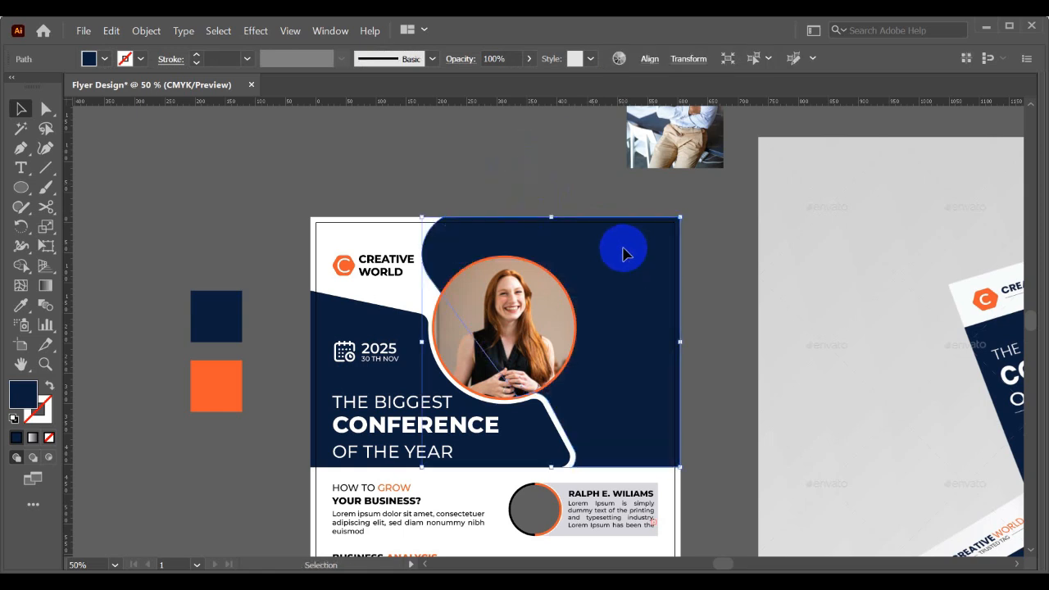
left_click(531, 61)
left_click_drag(501, 79, 534, 82)
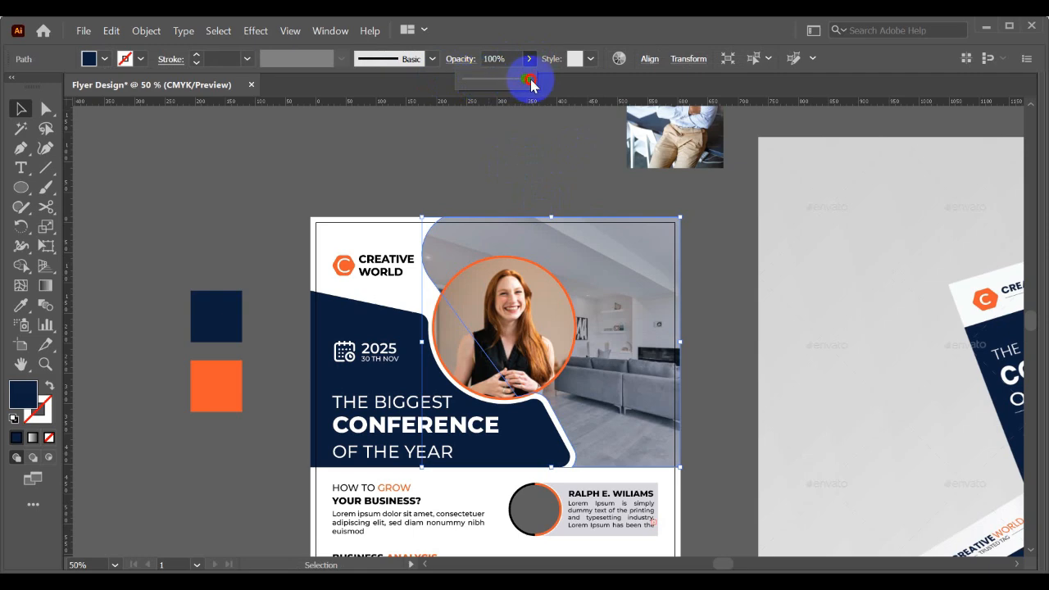
left_click(487, 147)
- Recolour the navy shape over the header photo with the orange swatch's colour using the Eyedropper
left_click(553, 253)
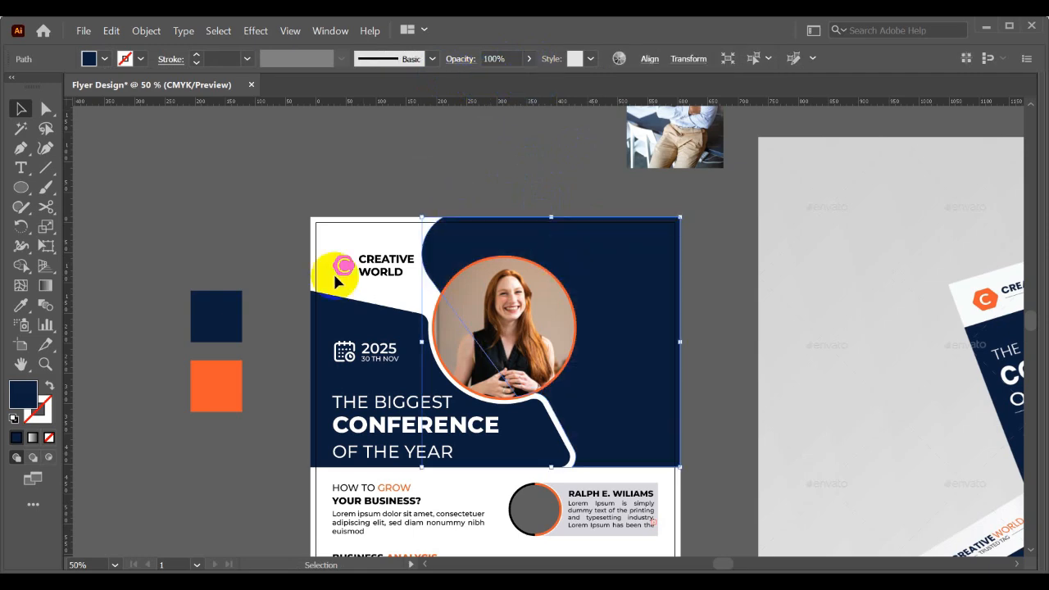
left_click(20, 305)
left_click(219, 369)
left_click(22, 110)
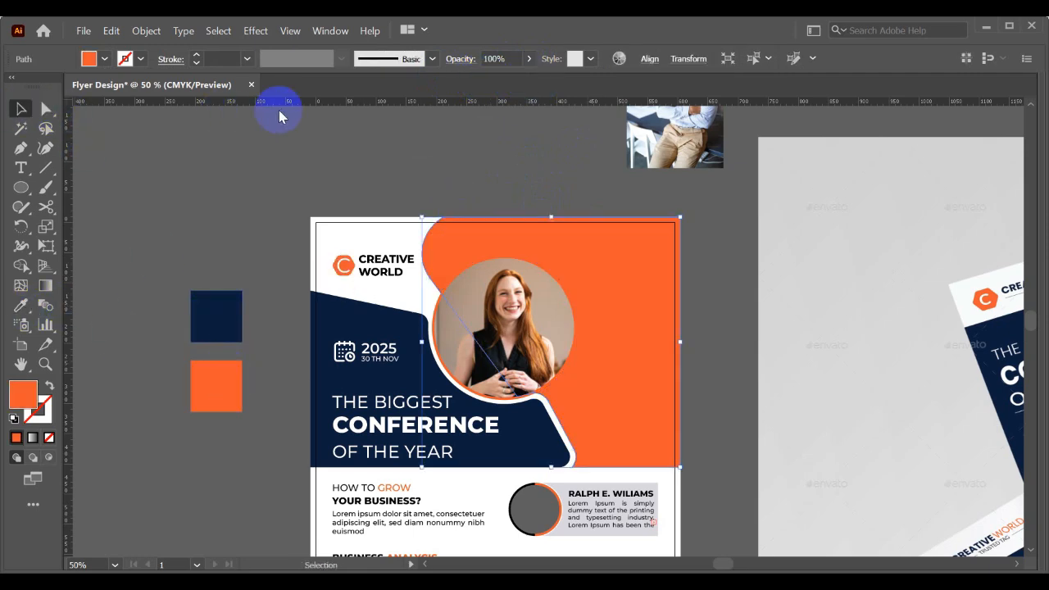
- Set the blend mode of the orange shape over the header photo to Color
left_click(461, 59)
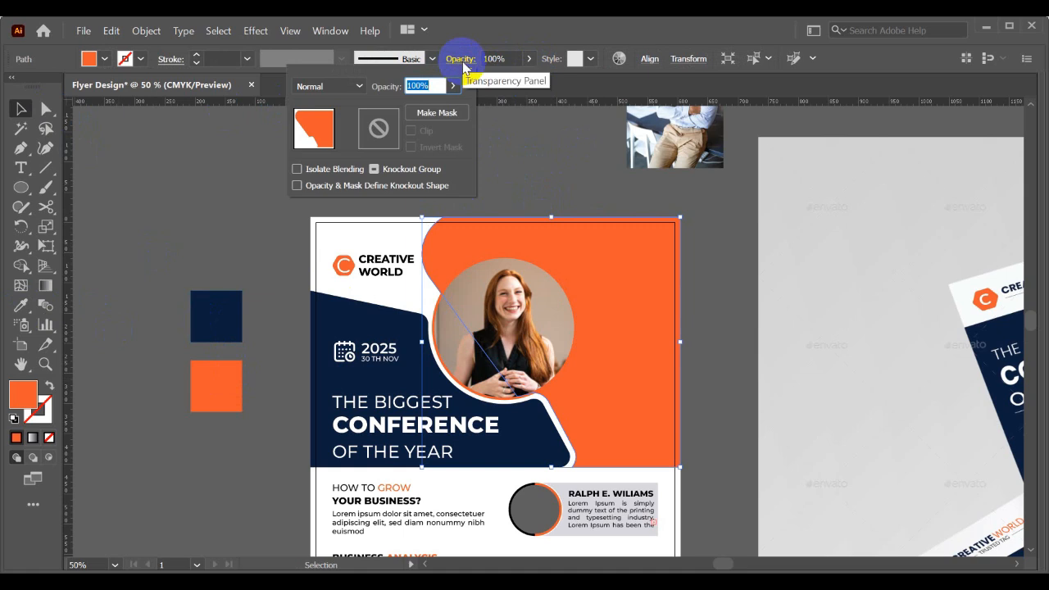
left_click(332, 86)
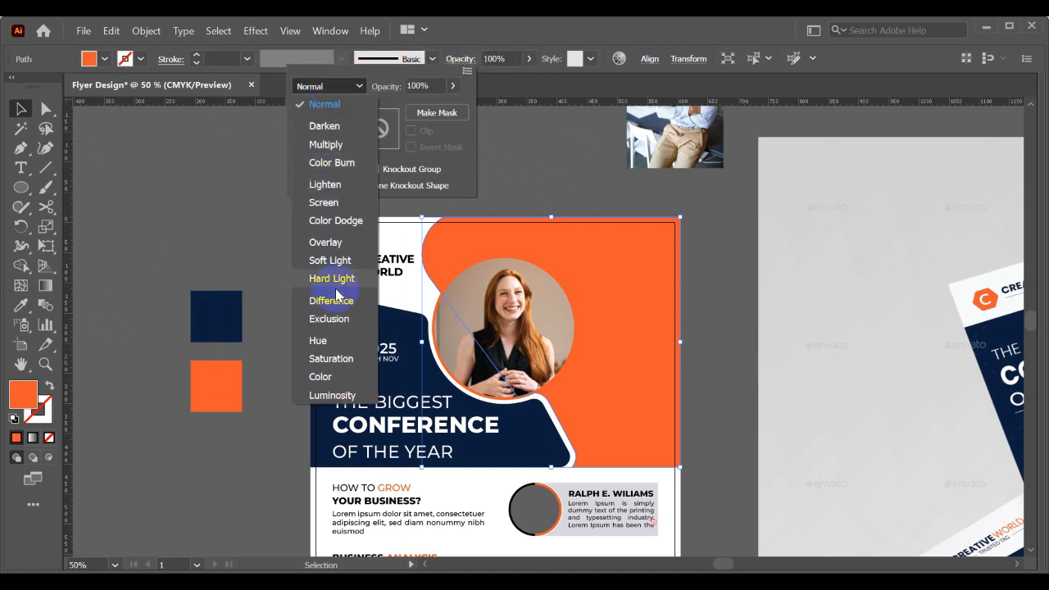
left_click(320, 377)
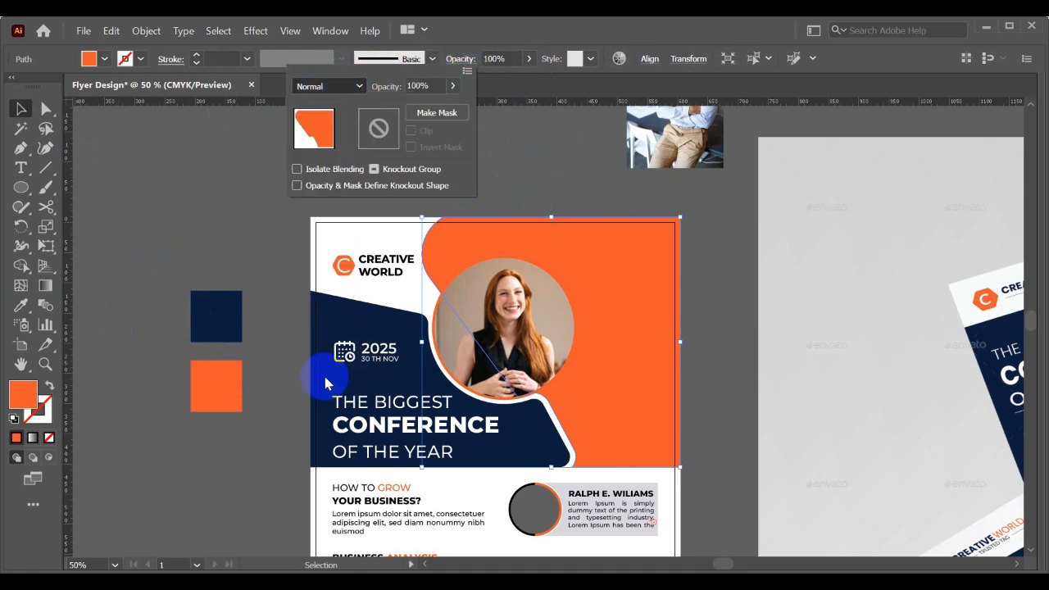
left_click(246, 235)
left_click(219, 240)
- Recolour the orange overlay shape on the header photo with the navy swatch's colour using the Eyedropper
left_click(472, 243)
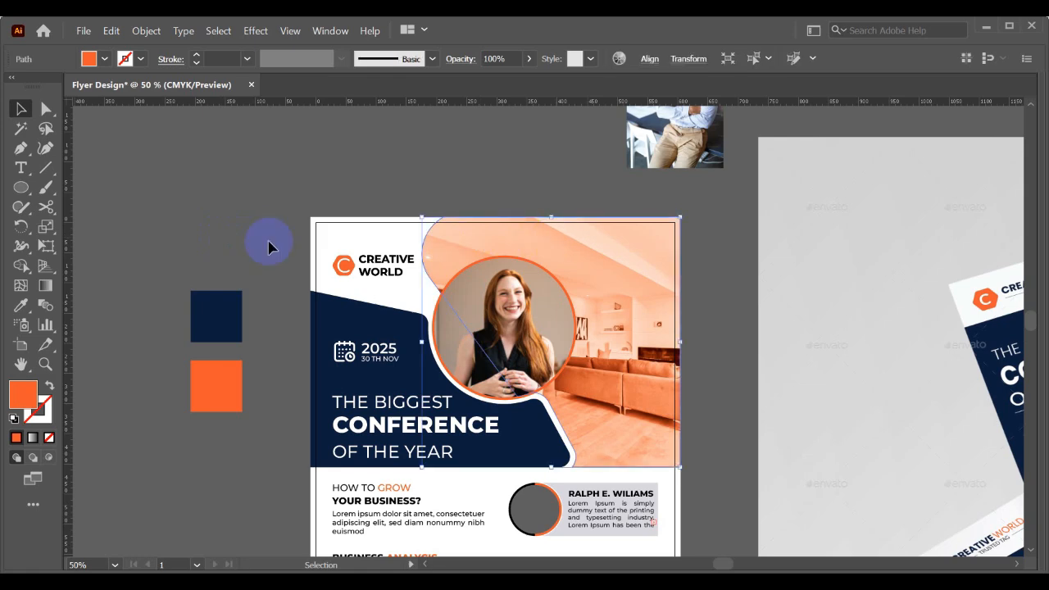
left_click(21, 305)
left_click(211, 300)
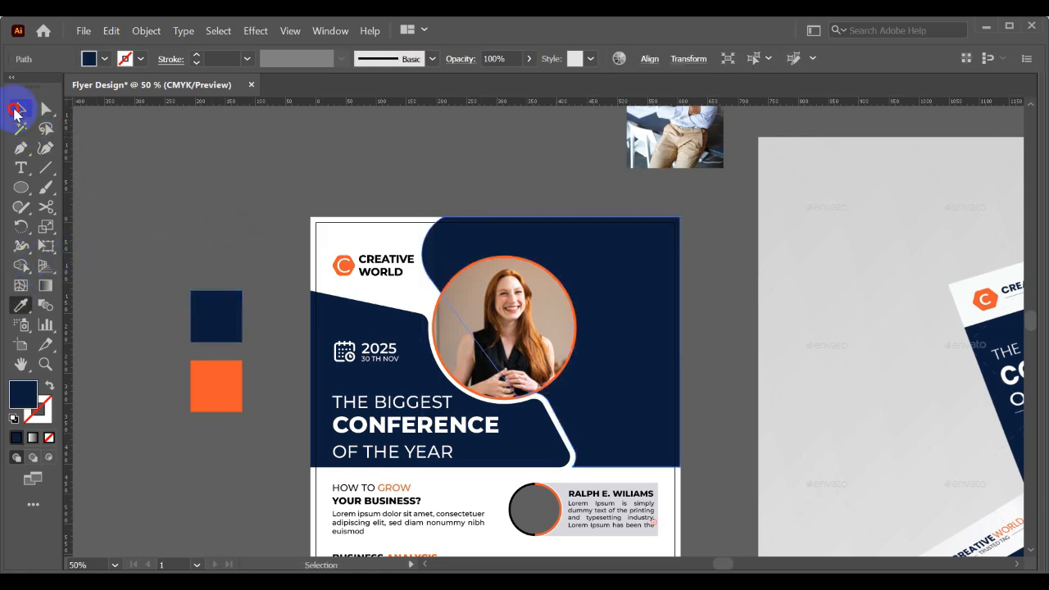
- Set the blend mode of the navy overlay shape on the header photo to Color
left_click(16, 109)
left_click(459, 59)
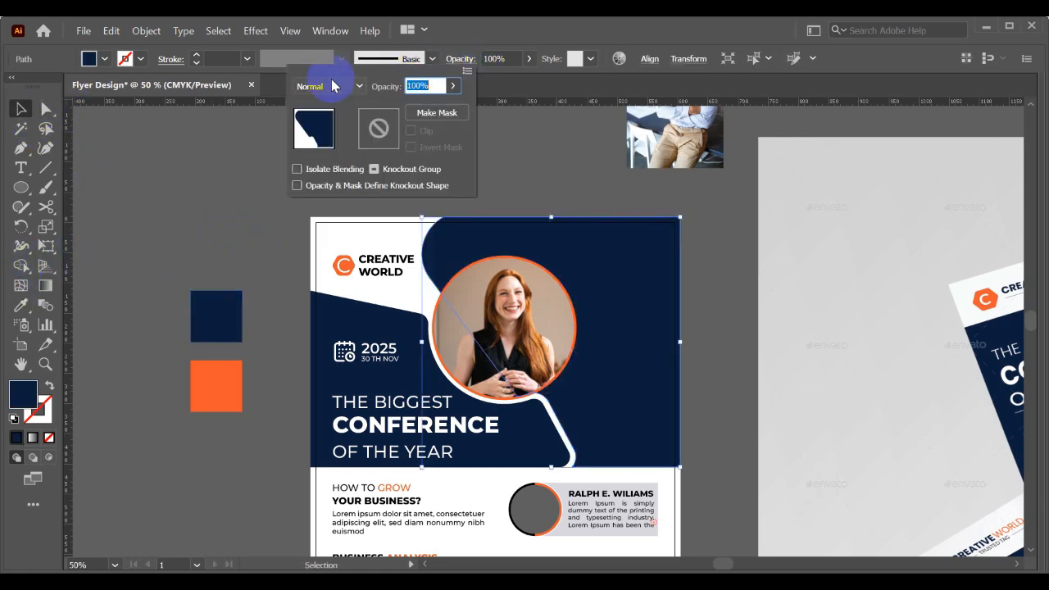
left_click(329, 86)
left_click(320, 375)
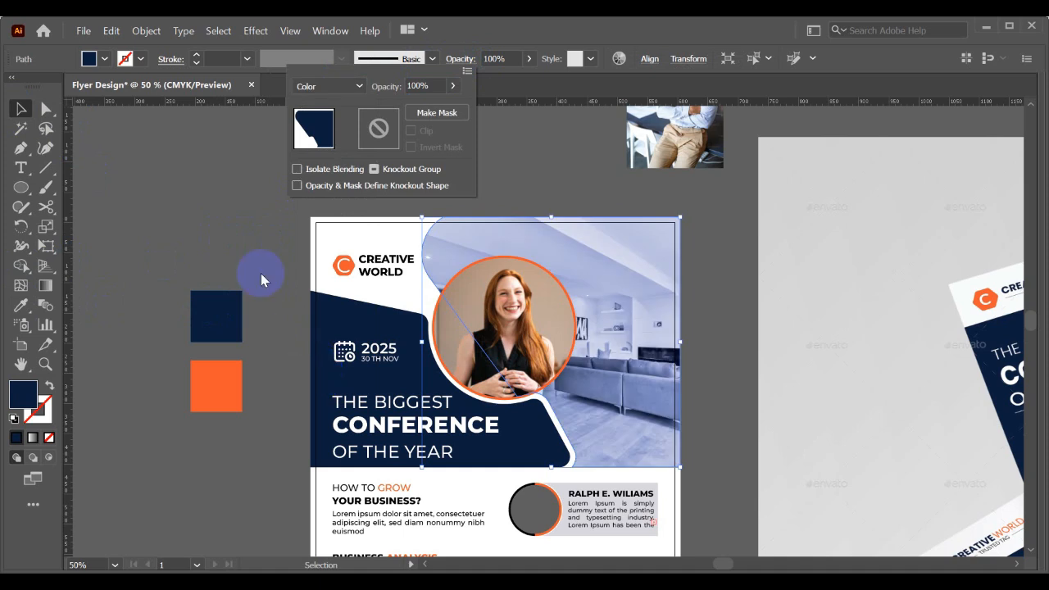
left_click(207, 237)
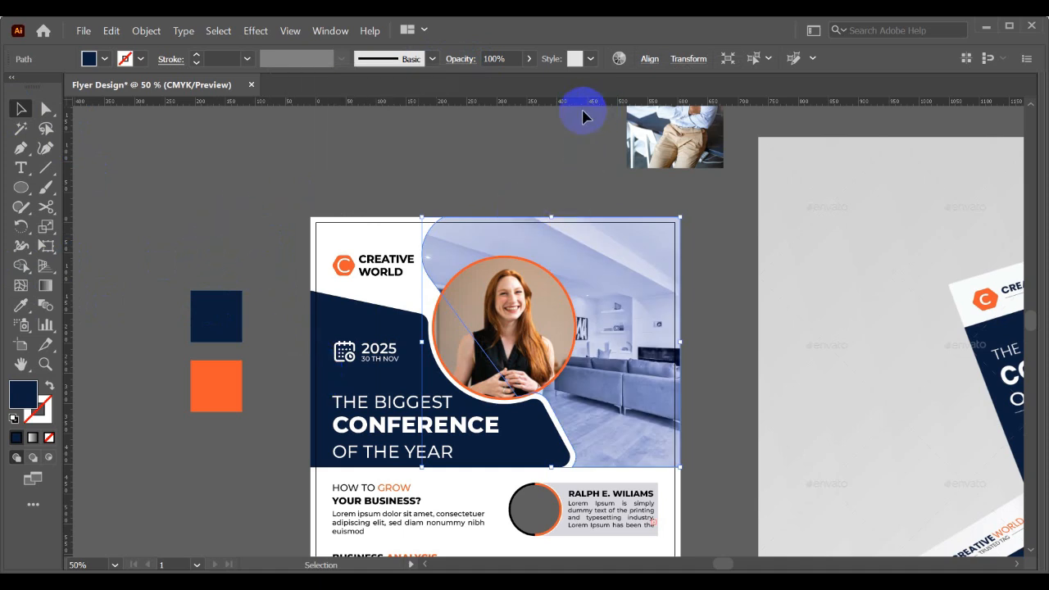
- Try lowering the opacity of the Color-blended navy overlay shape to 16%
left_click(530, 60)
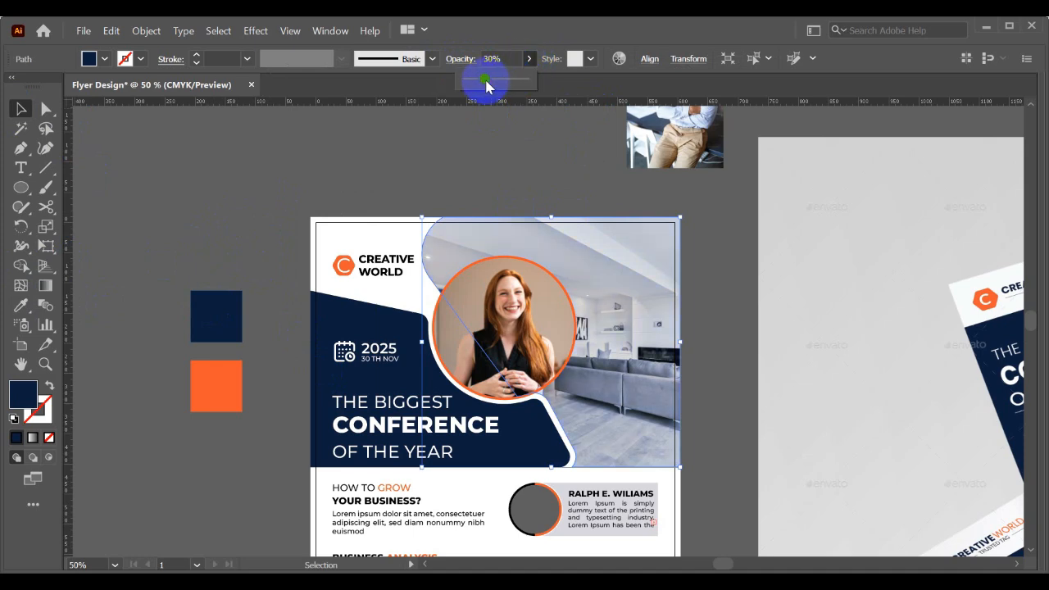
left_click(419, 159)
key("ctrl+z")
left_click(443, 155)
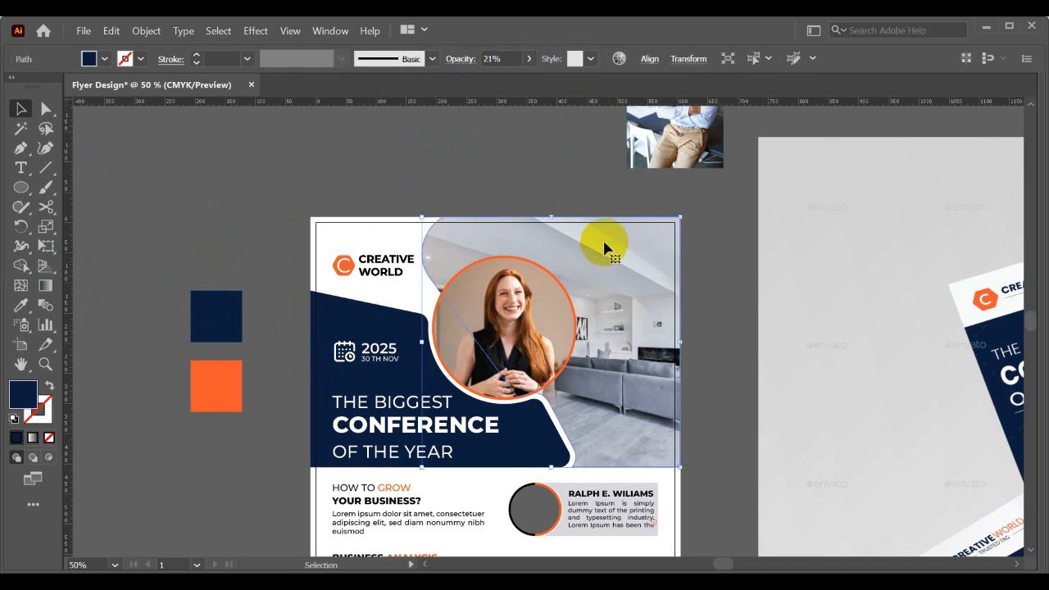
- Reset the navy overlay shape on the header photo to the Normal blend mode at 100% opacity
left_click(460, 59)
left_click(352, 87)
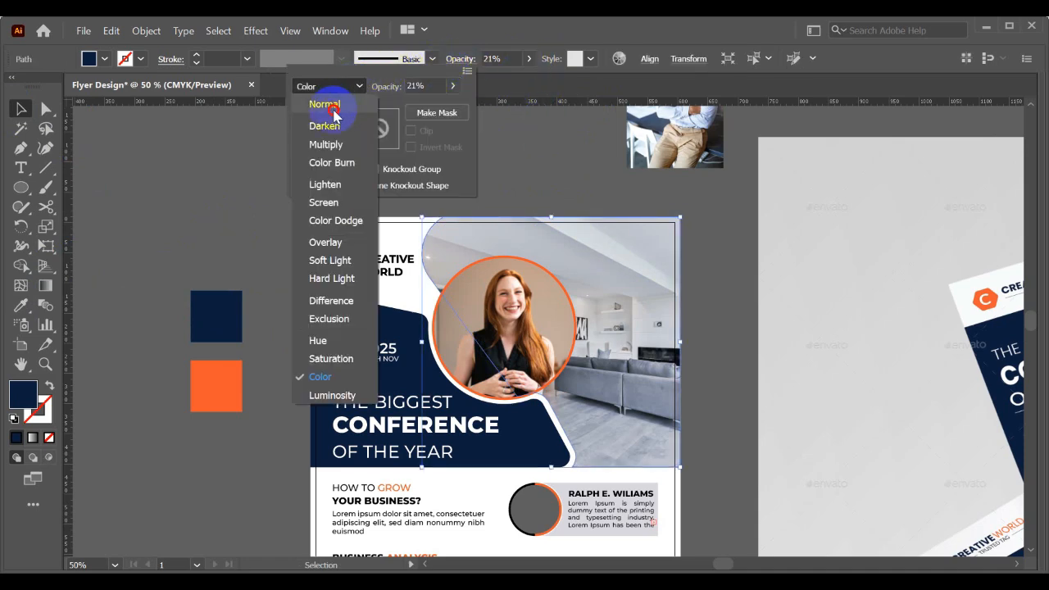
left_click(328, 105)
left_click(533, 66)
left_click(530, 59)
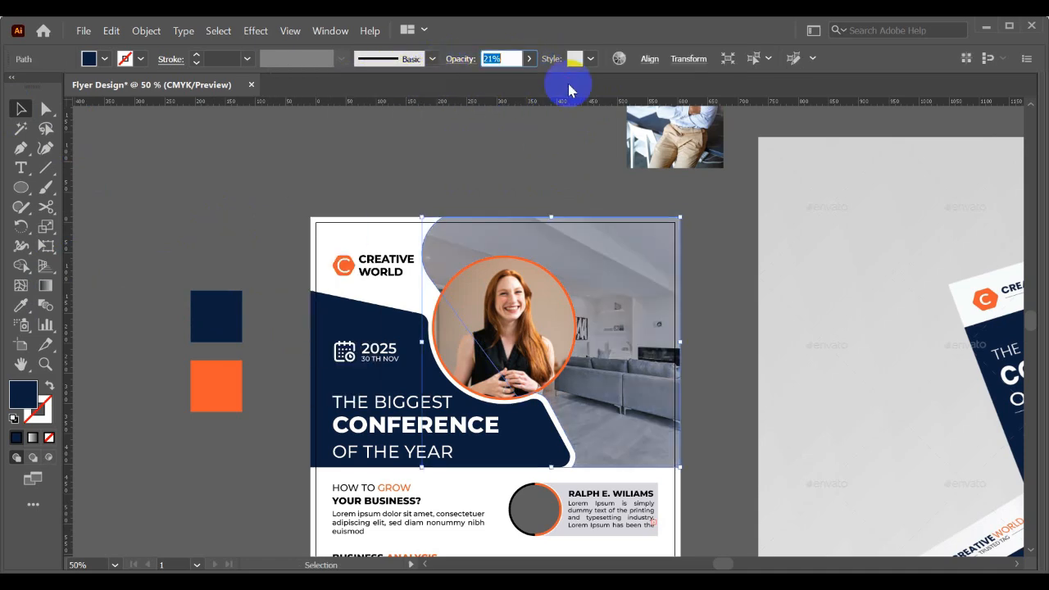
left_click(530, 59)
left_click(529, 80)
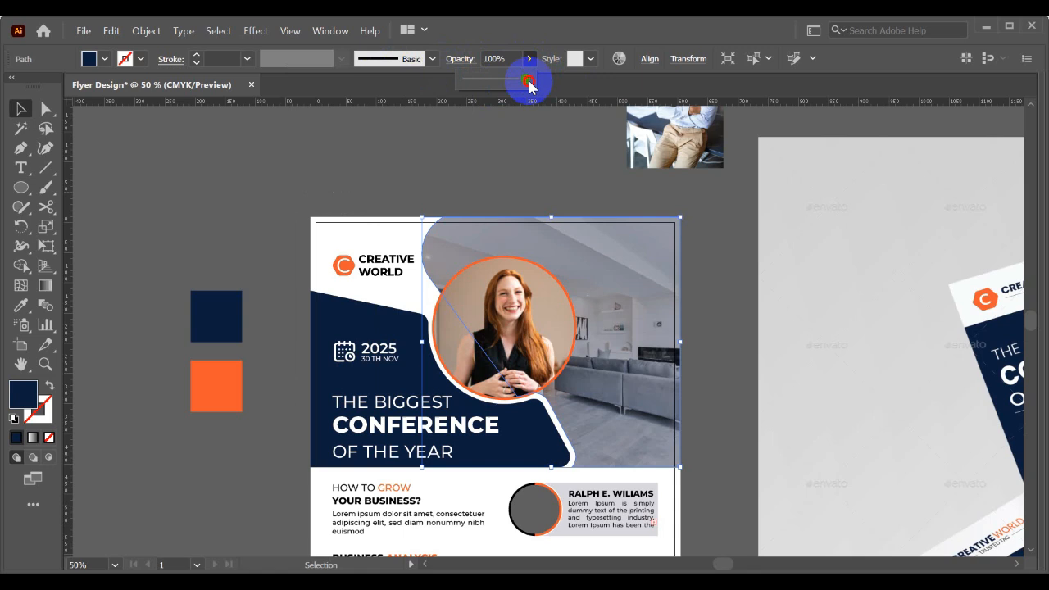
left_click(502, 133)
left_click(607, 255)
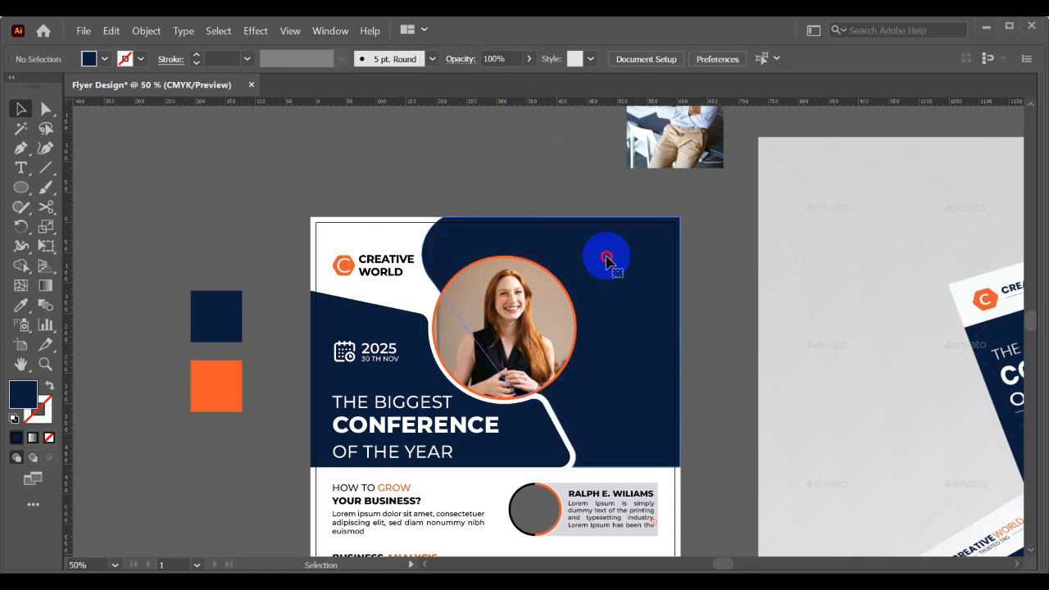
- Try a lower opacity on the Normal-blended navy overlay shape and return it to 100%
left_click(530, 59)
left_click(496, 80)
left_click_drag(496, 79, 545, 85)
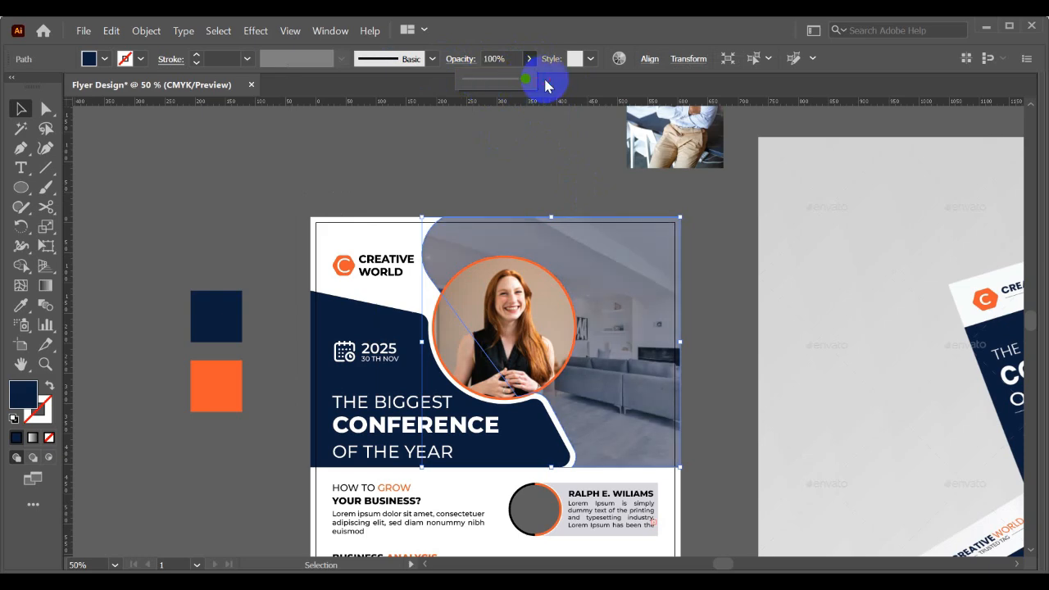
- Switch the navy overlay shape's blend mode from Normal back to Color and deselect it
left_click(461, 60)
left_click(352, 85)
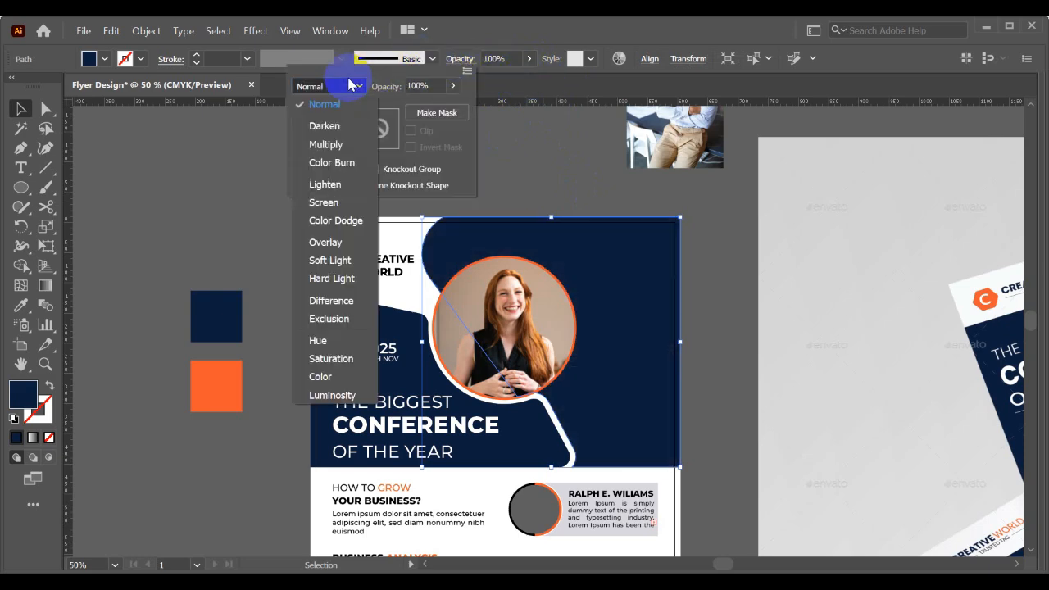
left_click(318, 376)
left_click(258, 245)
left_click(229, 226)
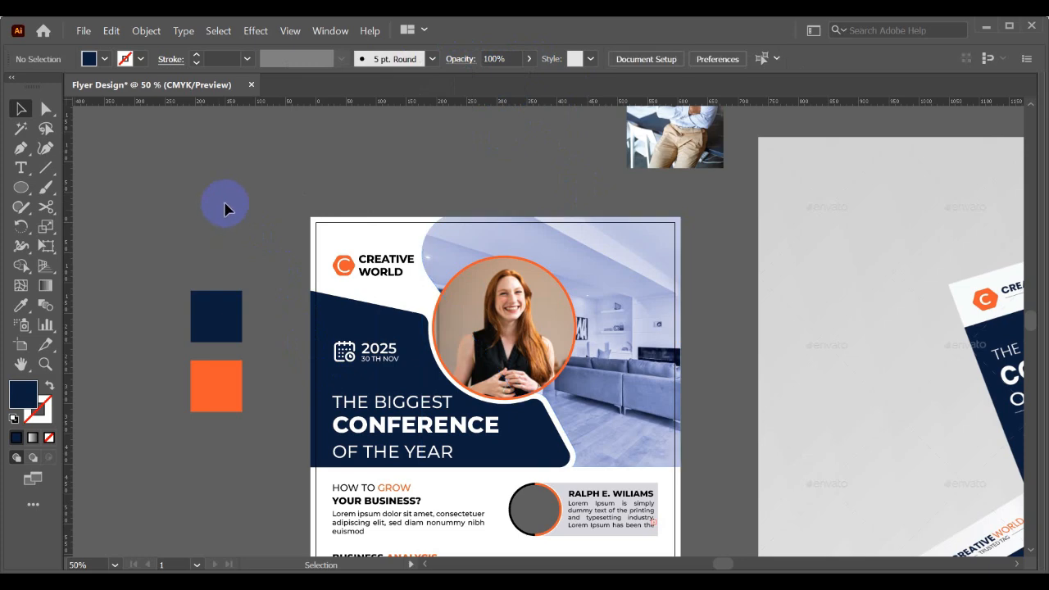
- Take the navy overlay shape off the header photo and try a much lower opacity on the photo itself
left_click(597, 266)
key("Delete")
left_click_drag(594, 246, 724, 255)
key("ctrl+z")
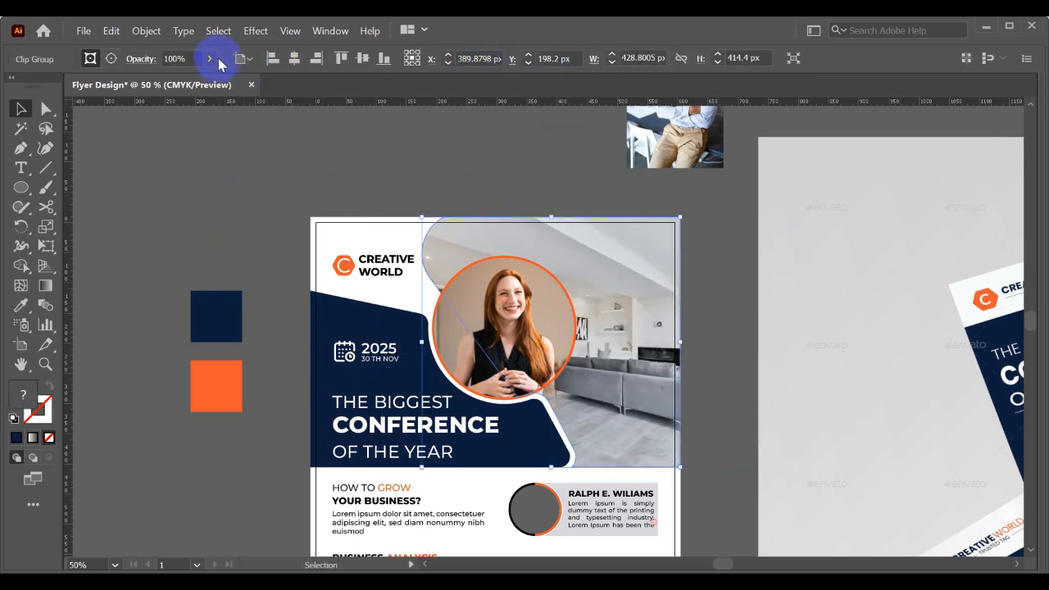
left_click_drag(205, 78, 158, 83)
left_click(180, 185)
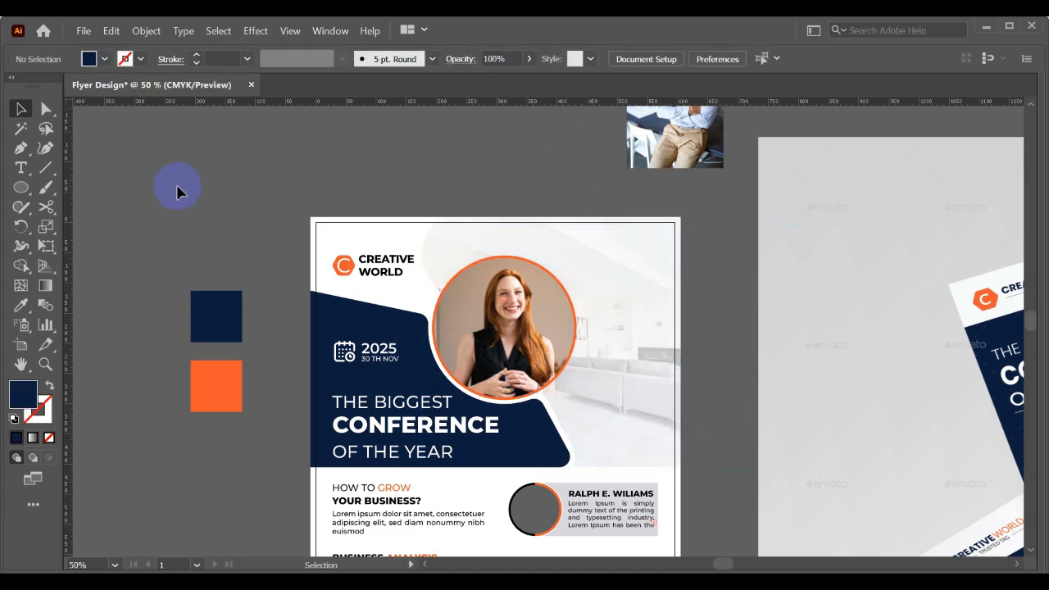
- Undo the header photo's opacity change and the removal of its navy overlay shape
key("ctrl+z")
key("ctrl+z")
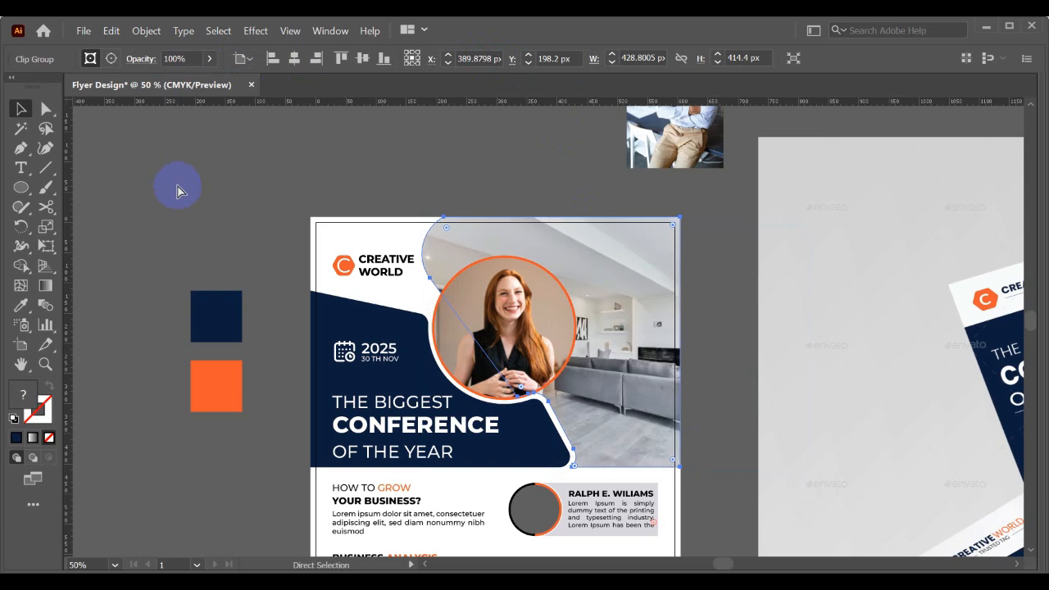
left_click(177, 187)
left_click_drag(625, 261, 745, 198)
key("ctrl+z")
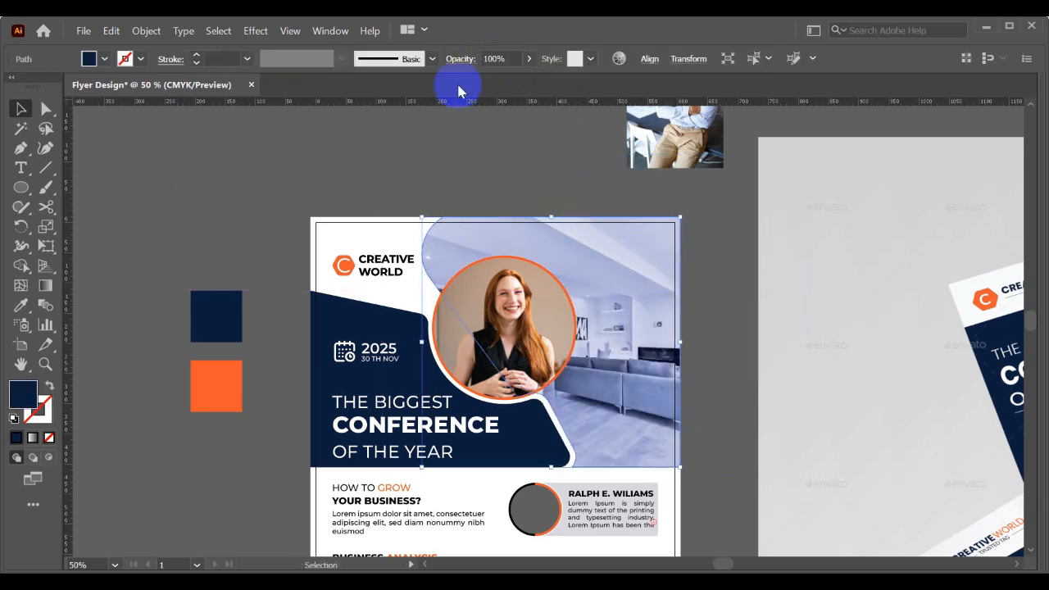
- Try the Screen and Multiply blend modes on the navy overlay shape over the header photo
left_click(459, 59)
left_click(337, 88)
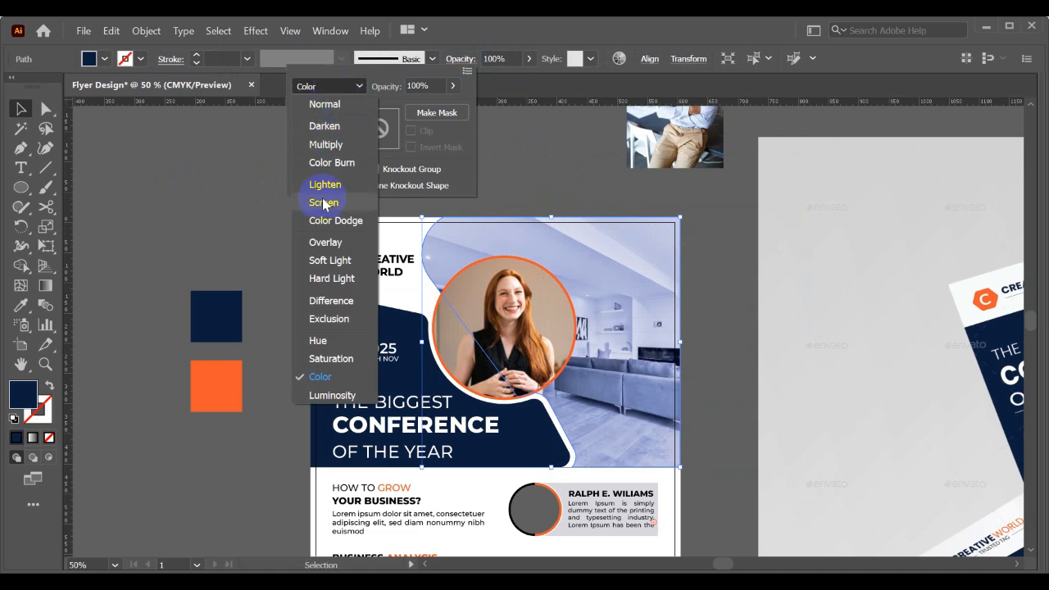
left_click(335, 203)
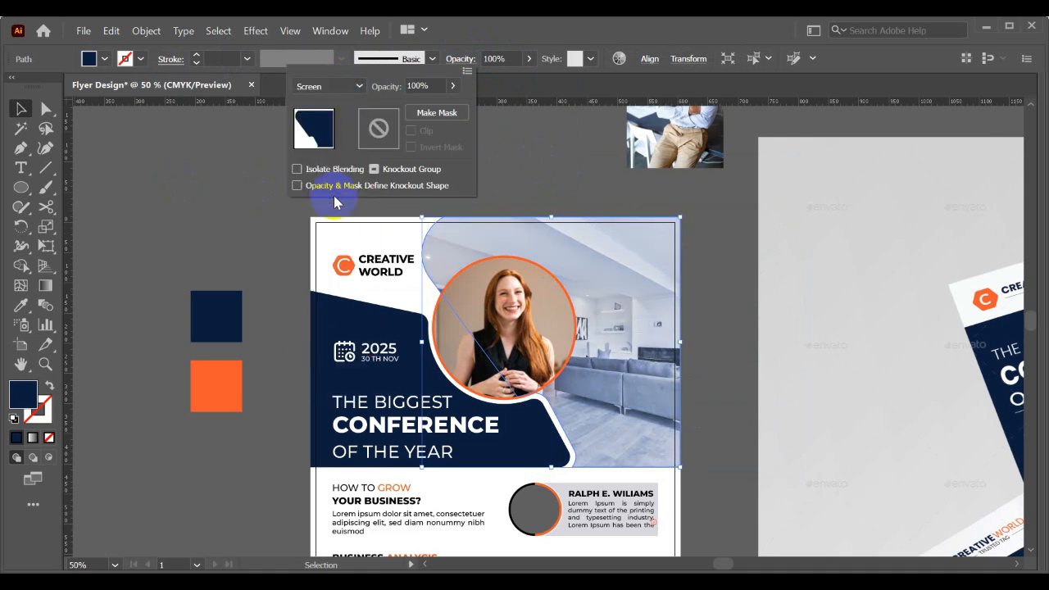
left_click(332, 86)
left_click(325, 146)
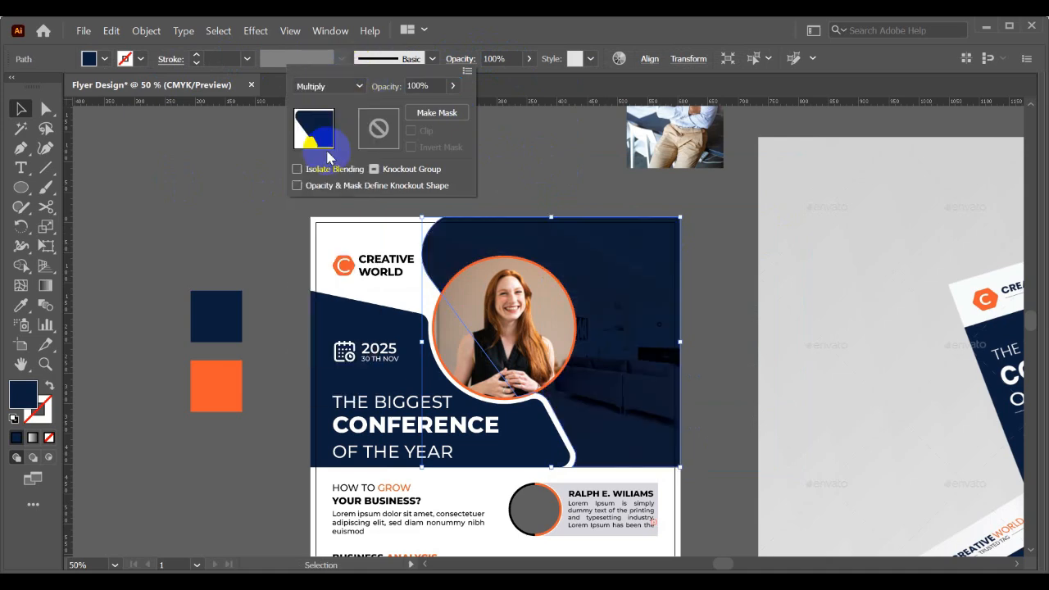
- Set the blend mode of the navy overlay shape on the header photo to Overlay
left_click(334, 87)
left_click(326, 243)
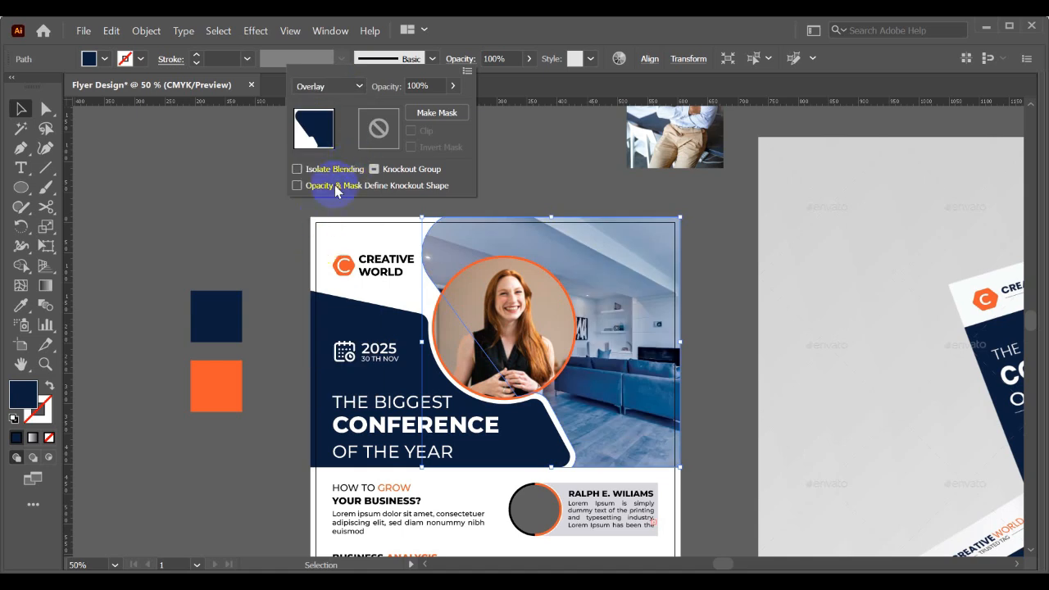
left_click(253, 185)
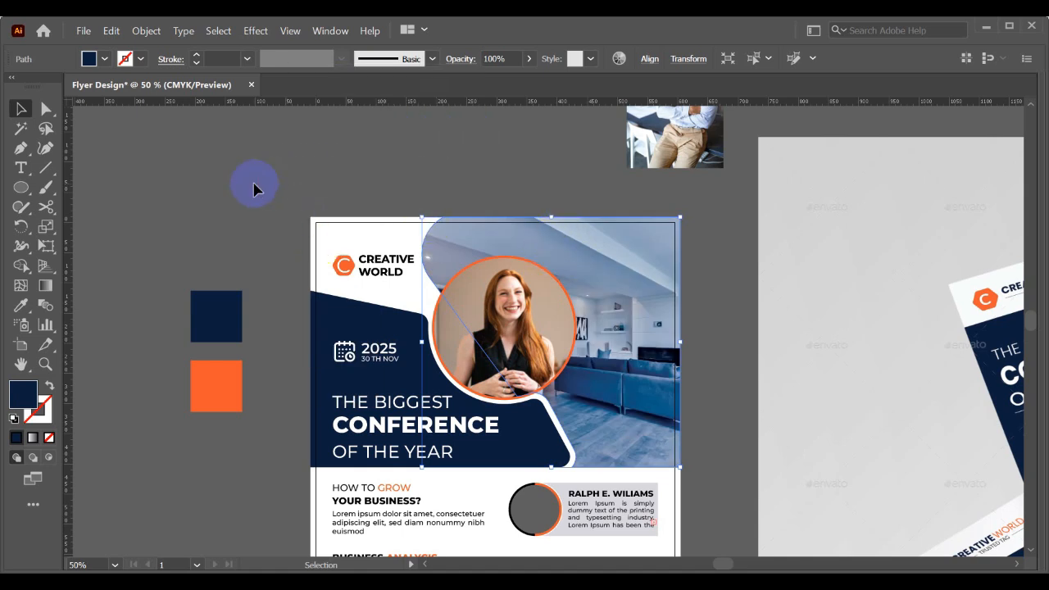
left_click(254, 189)
left_click_drag(272, 185, 278, 161)
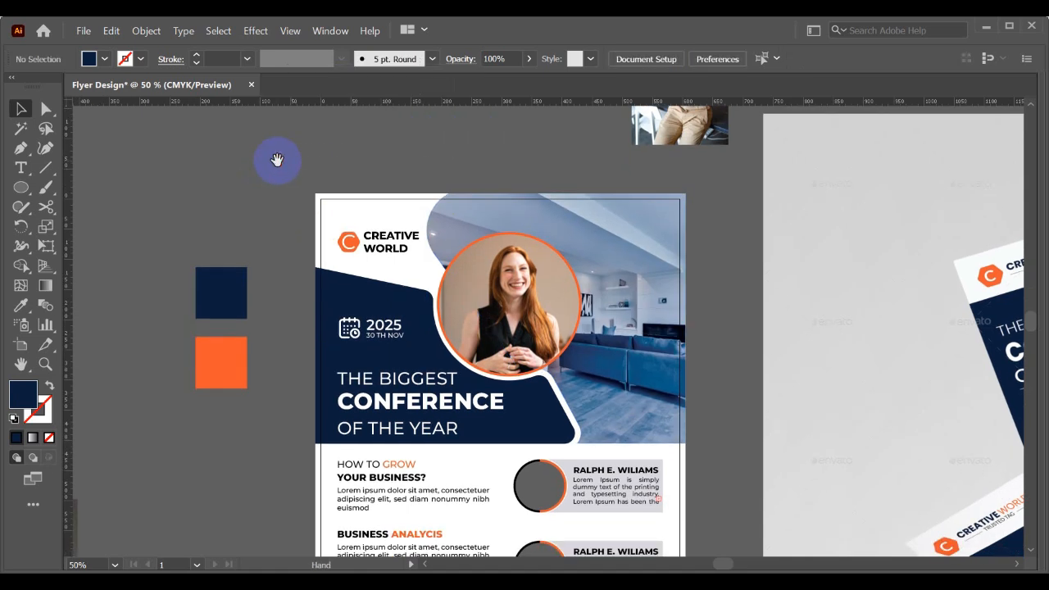
- Move the navy overlay shape off the header photo for comparison and undo the move
left_click_drag(578, 211, 230, 191)
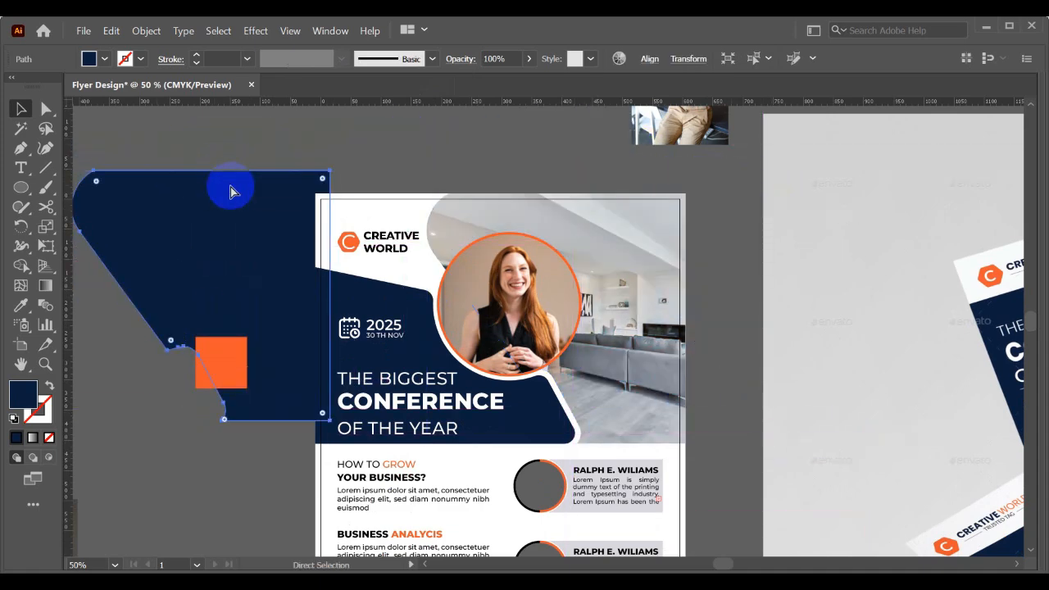
key("ctrl+z")
left_click(230, 181)
left_click_drag(334, 208, 384, 179)
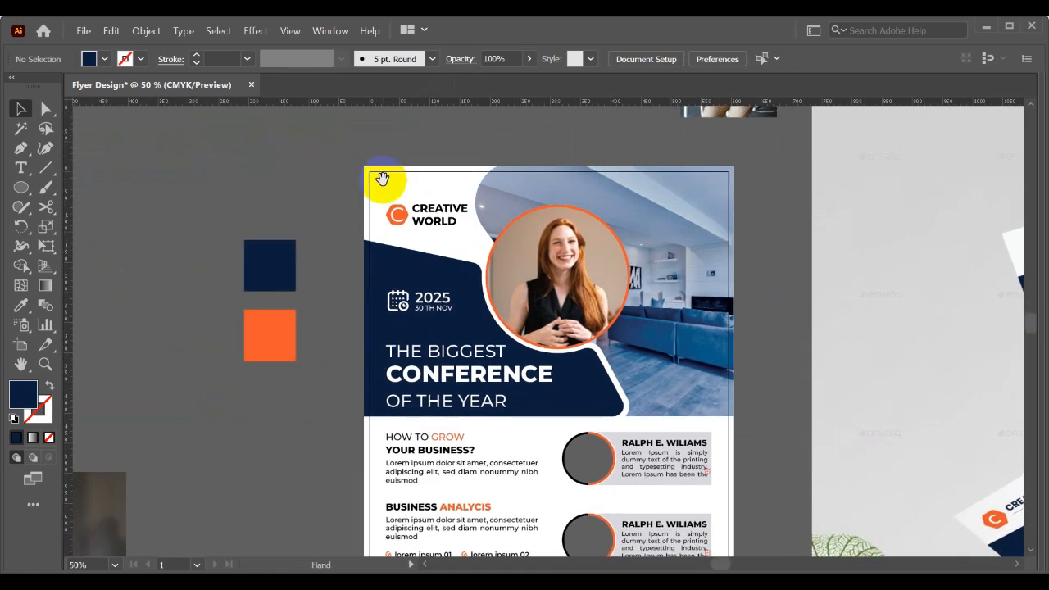
- Move the overlay shape beside the flyer and try the Overlay, Color and Normal blend modes on the header photo itself
left_click_drag(668, 250, 253, 233)
left_click(518, 230)
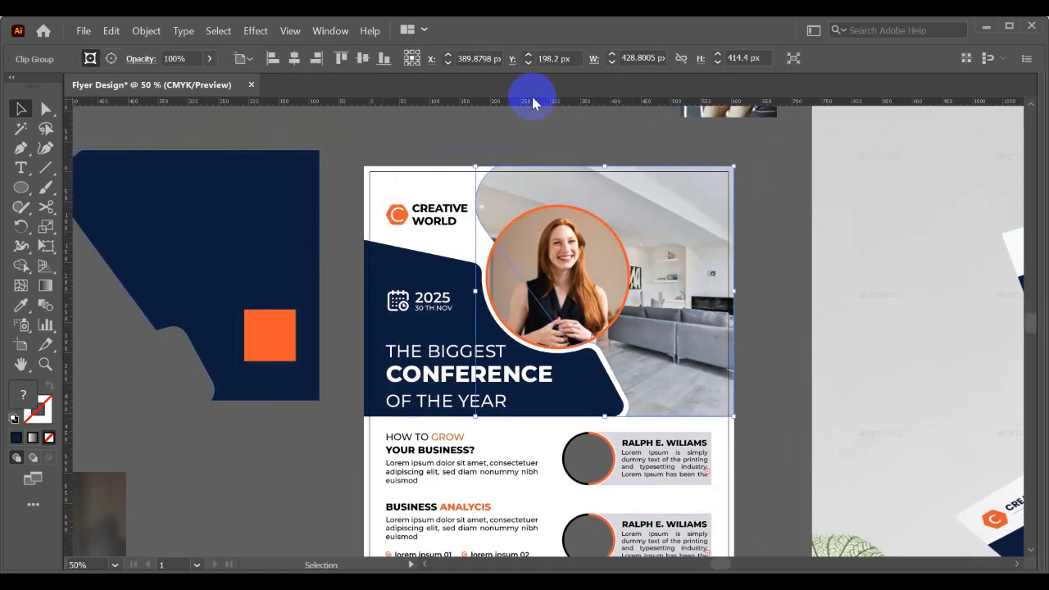
left_click(141, 62)
left_click(72, 86)
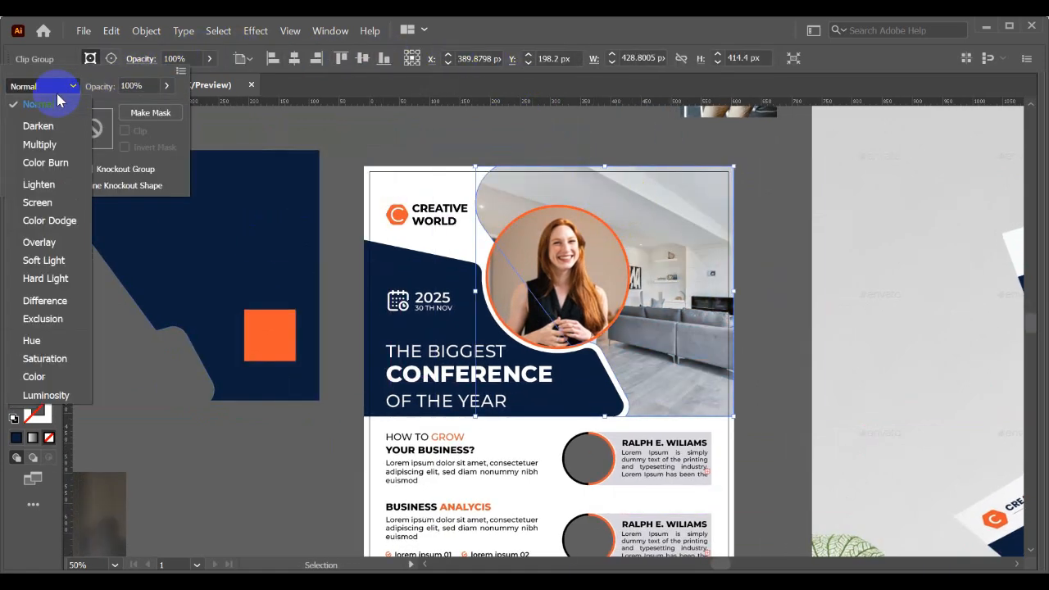
left_click(39, 243)
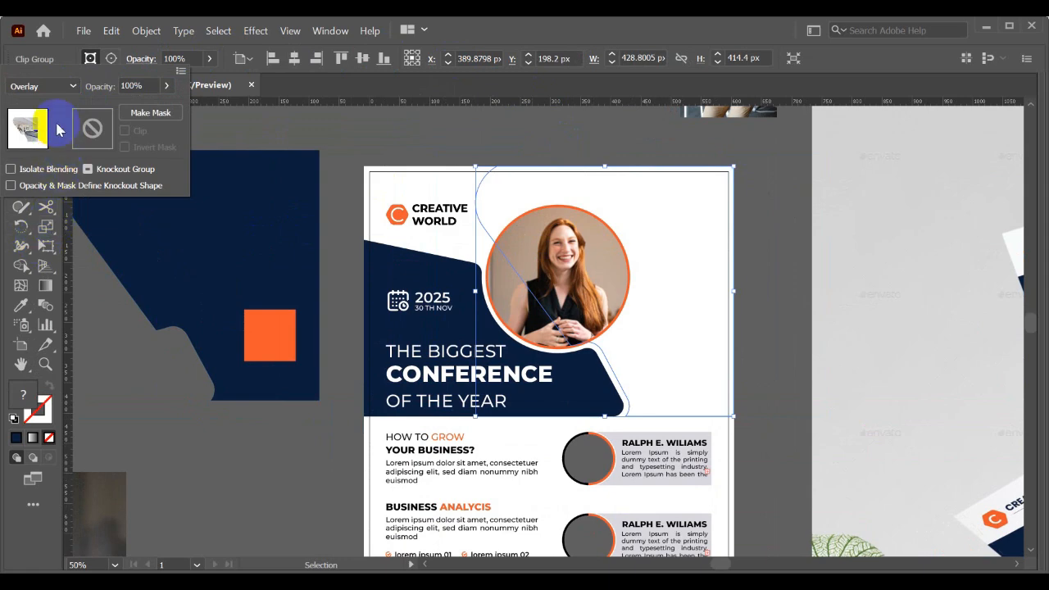
left_click(49, 86)
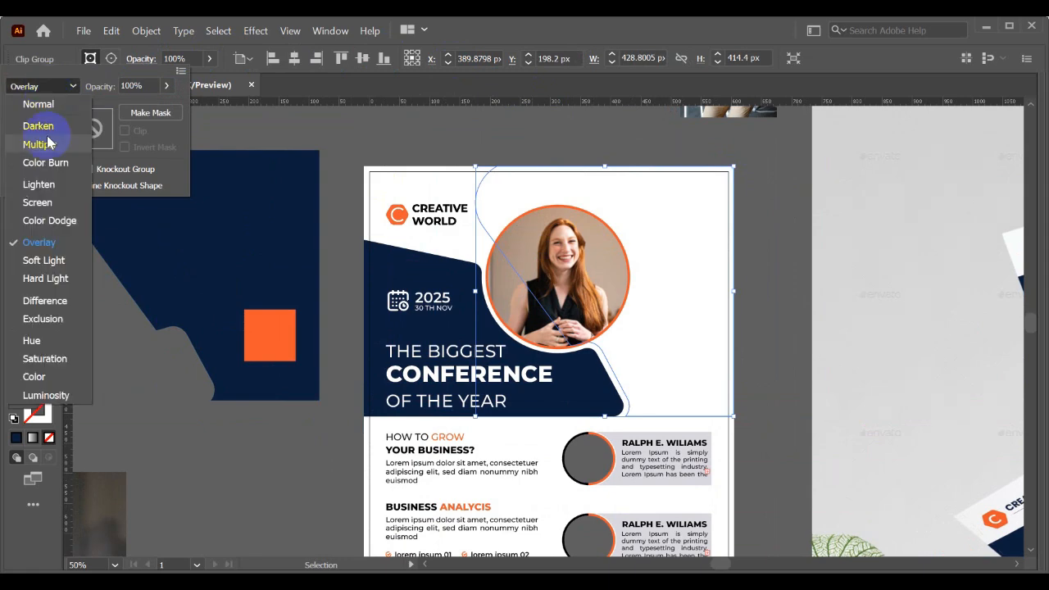
left_click(35, 376)
left_click(61, 87)
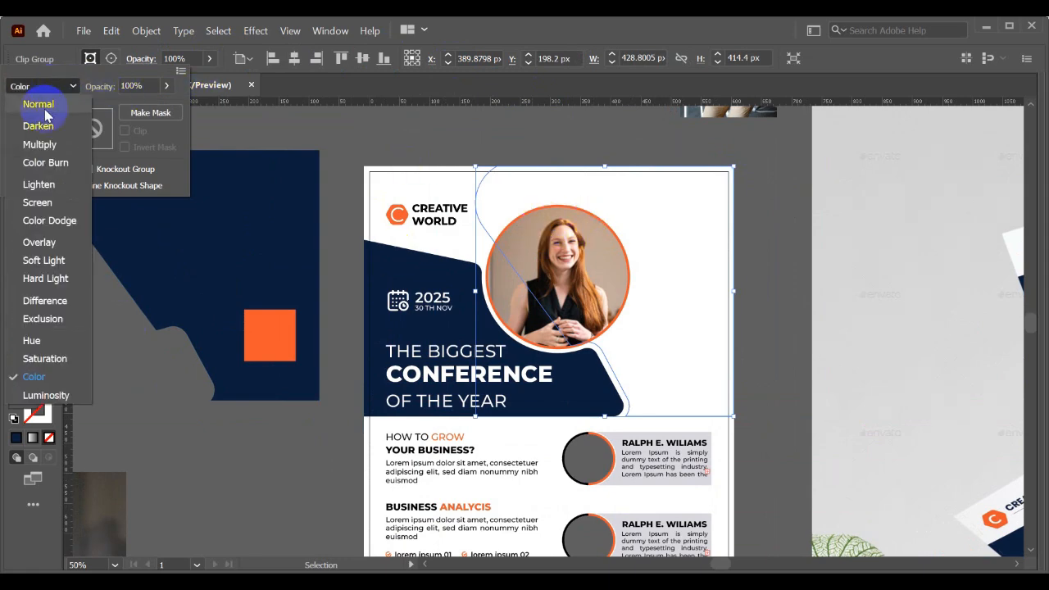
left_click(42, 103)
left_click(303, 135)
- Undo the header photo's blend mode changes and the overlay shape's move off the photo
key("ctrl+z")
key("ctrl+z")
key("ctrl+z")
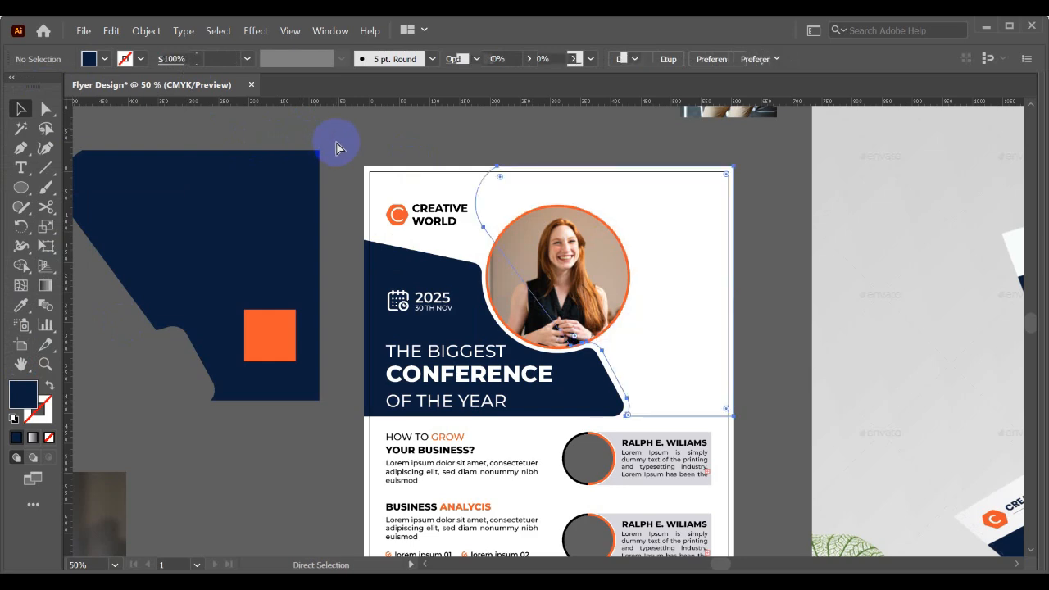
key("ctrl+z")
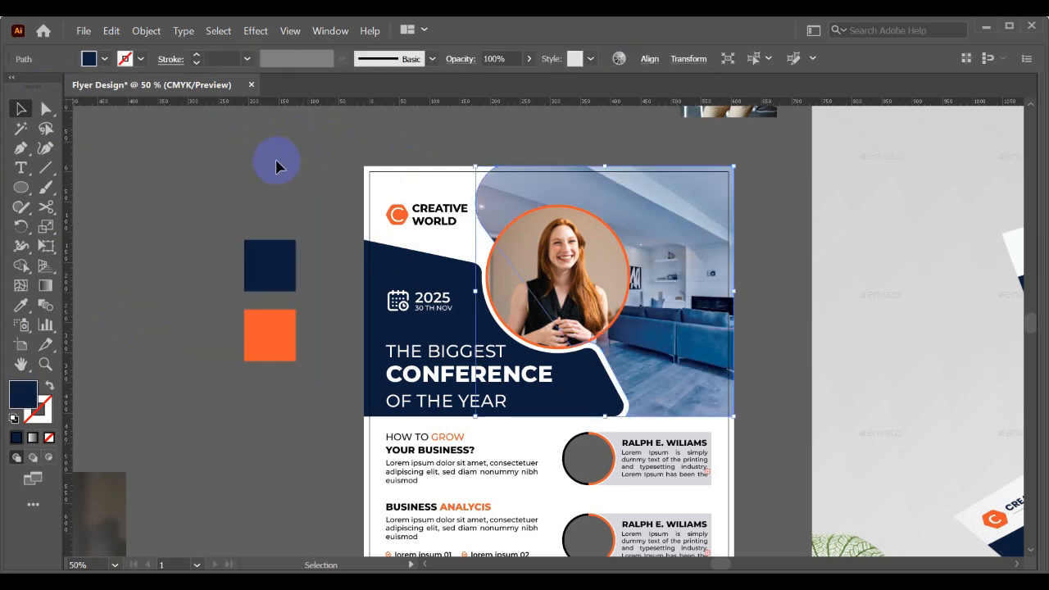
left_click_drag(708, 222, 730, 206)
key("ctrl+z")
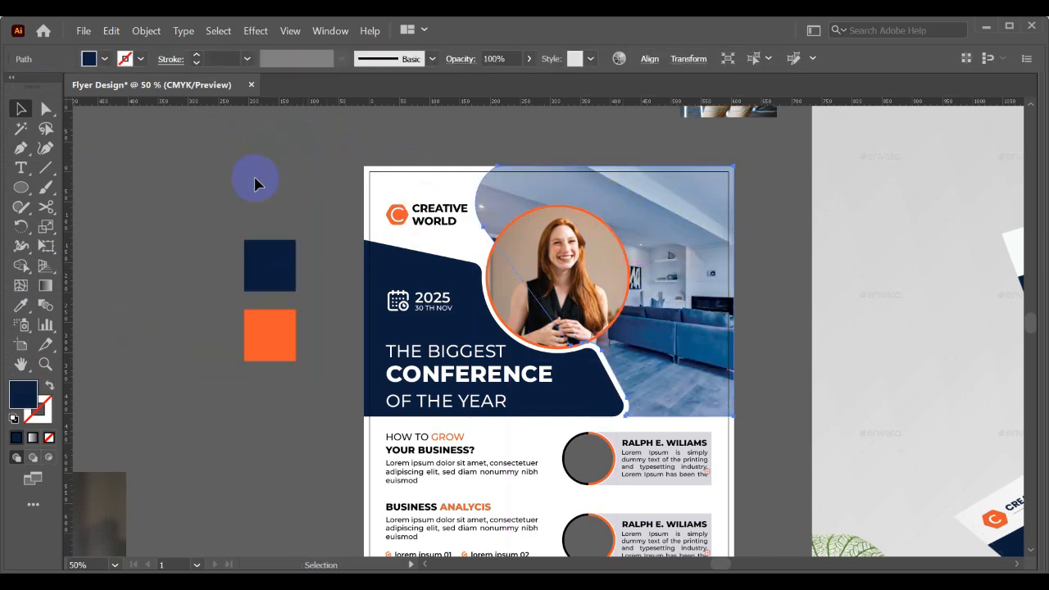
- Move the photo of the woman with glasses onto the first speaker's circle placeholder and enlarge it to cover the circle
scroll(300, 191, "down", 1)
scroll(286, 200, "down", 3)
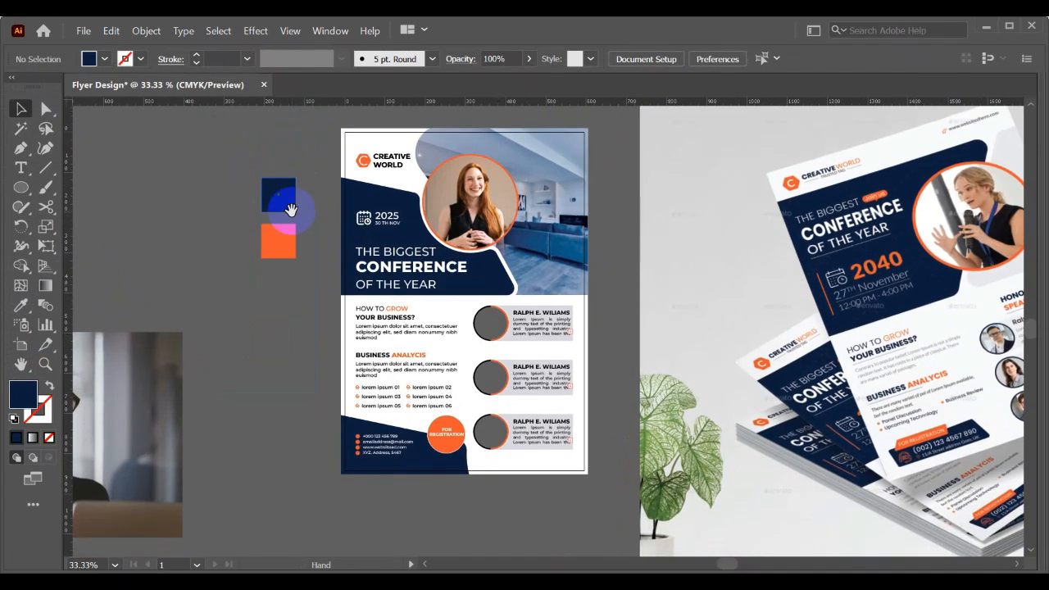
scroll(543, 302, "up", 1)
left_click_drag(470, 311, 612, 264)
scroll(605, 286, "down", 1)
left_click_drag(280, 310, 639, 283)
scroll(645, 284, "up", 4)
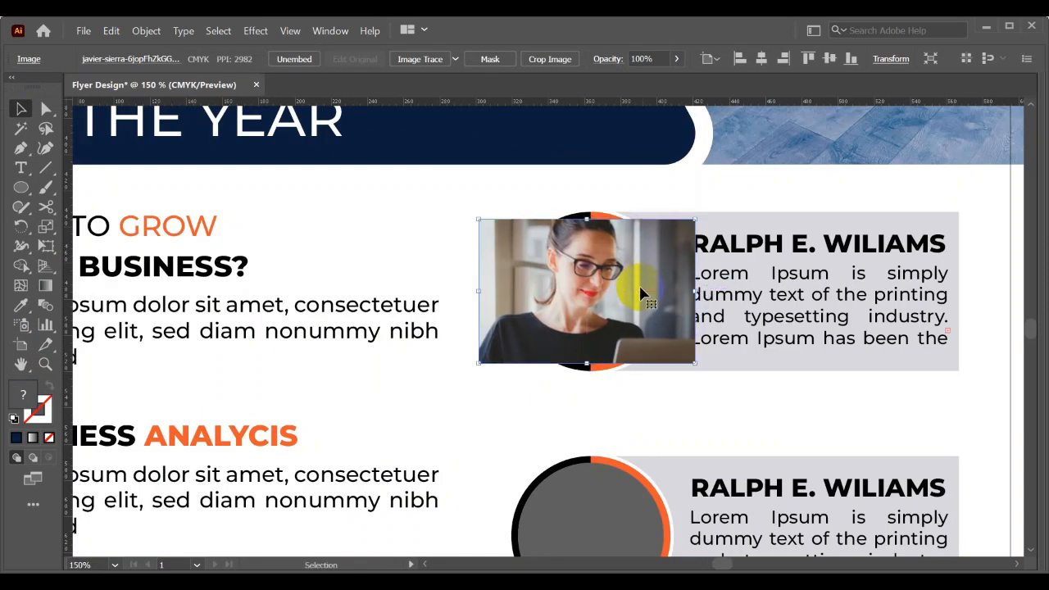
left_click_drag(695, 364, 709, 372)
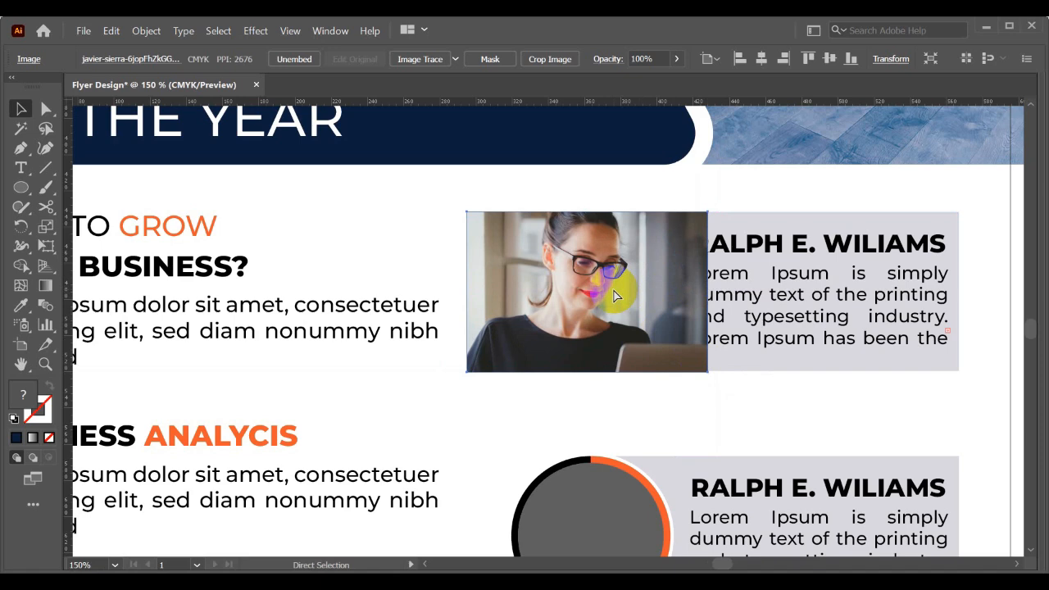
- Send the photo of the woman with glasses behind the first speaker's circle placeholder and deselect it
key("ctrl+bracketleft")
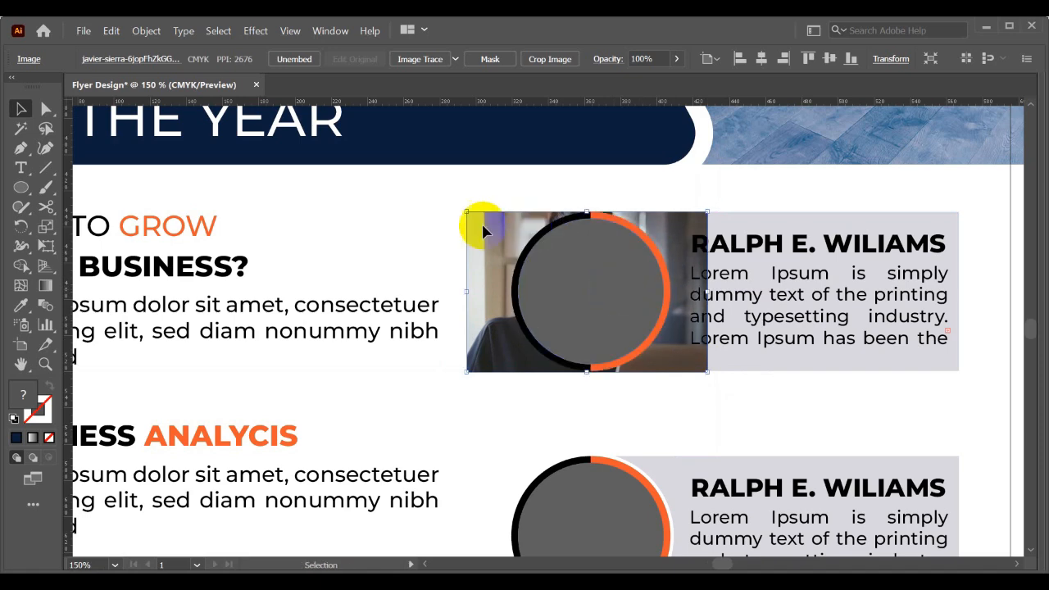
left_click(385, 233)
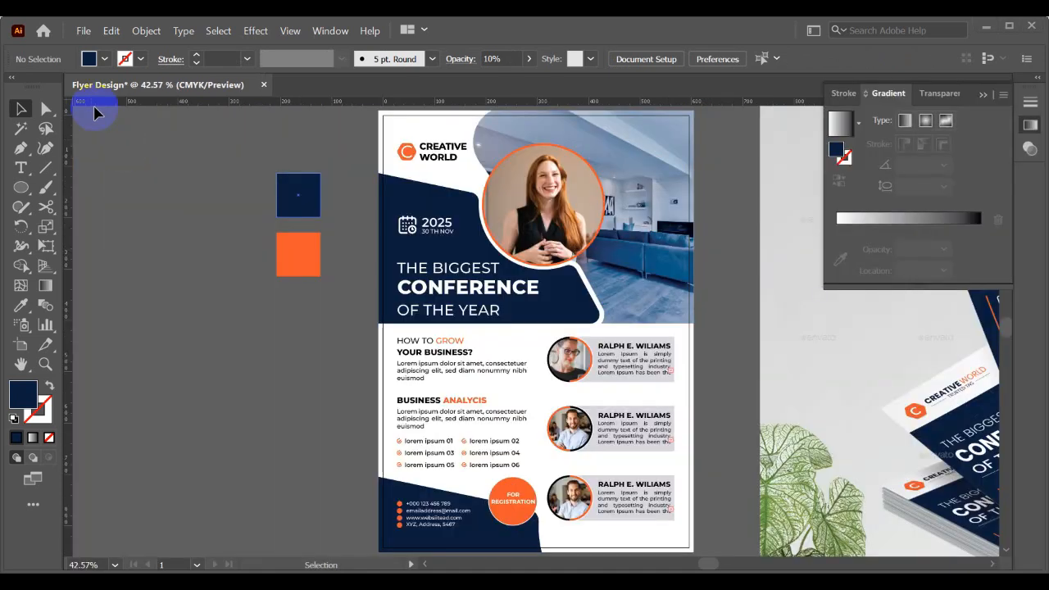
- Start a new document using the Web category's Common 1366 x 768 px preset and open its width for editing
left_click(84, 33)
left_click(83, 33)
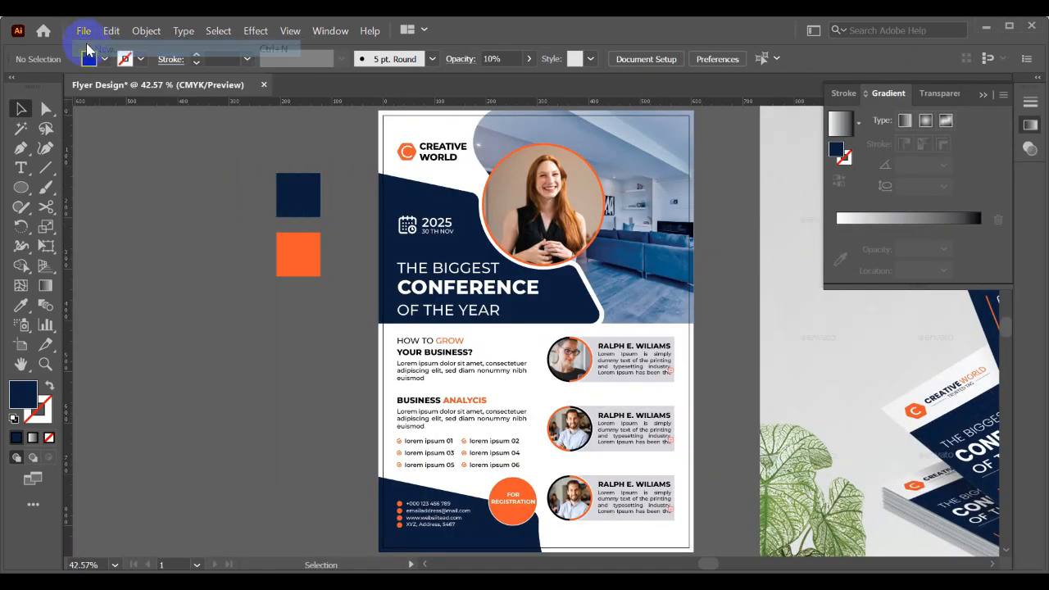
key("ctrl+n")
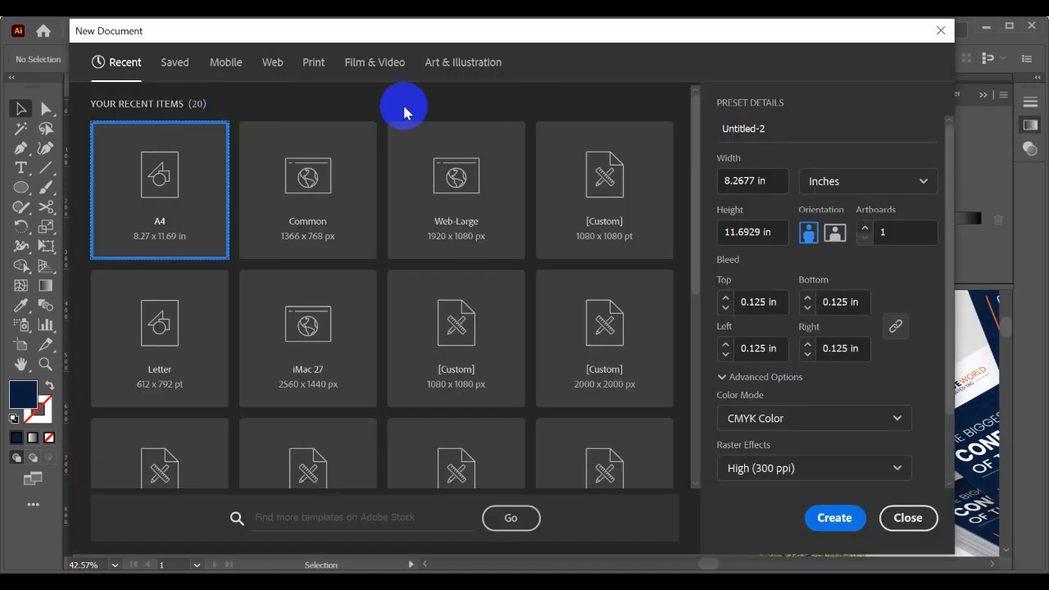
left_click(272, 63)
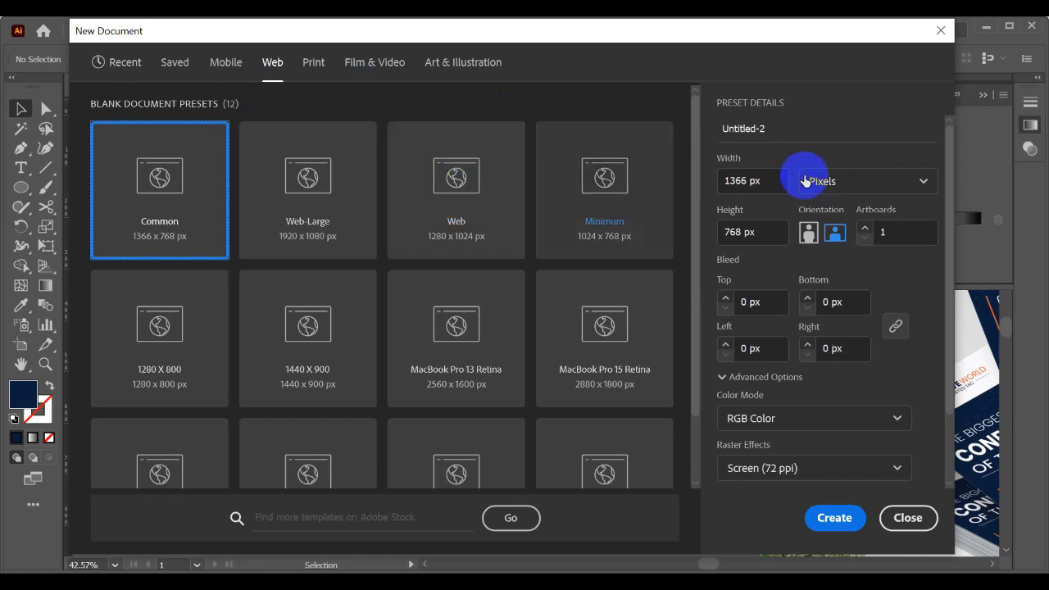
left_click(783, 177)
left_click_drag(783, 176, 699, 180)
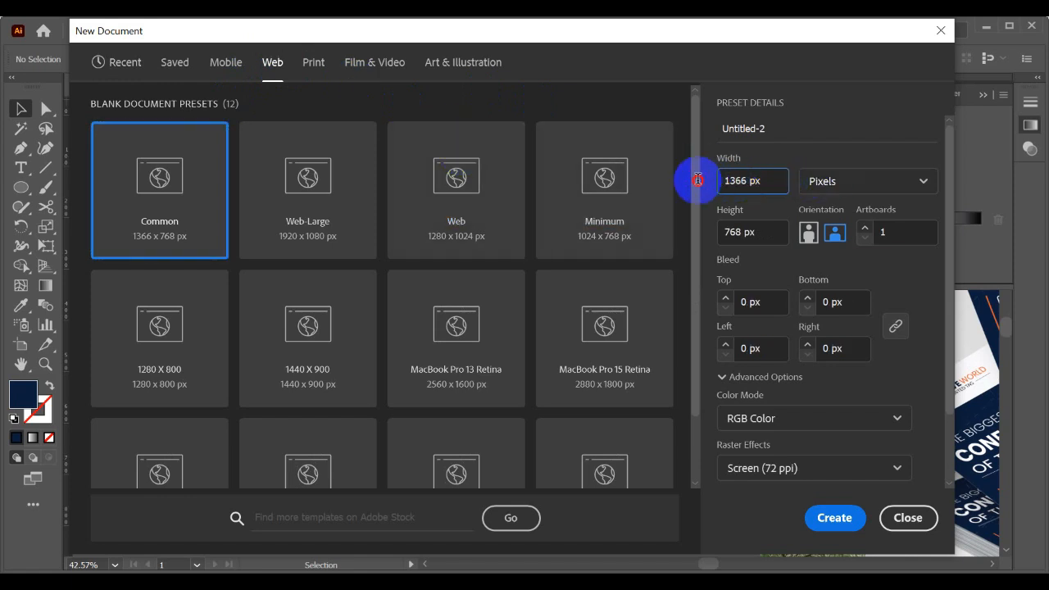
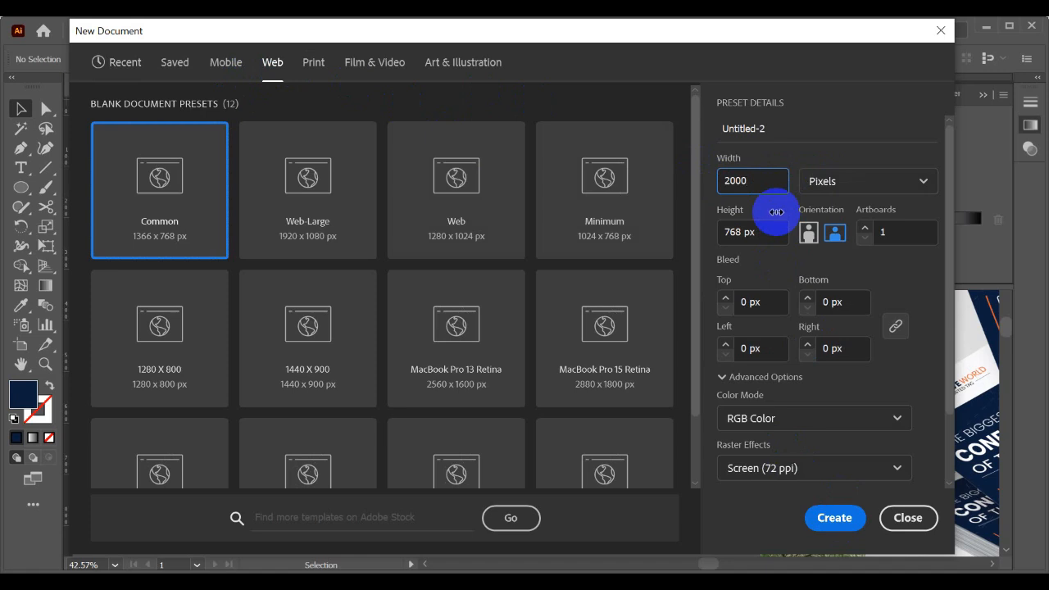
- Create a new web document 2000 px wide and 3000 px high
key("Tab")
key("Tab")
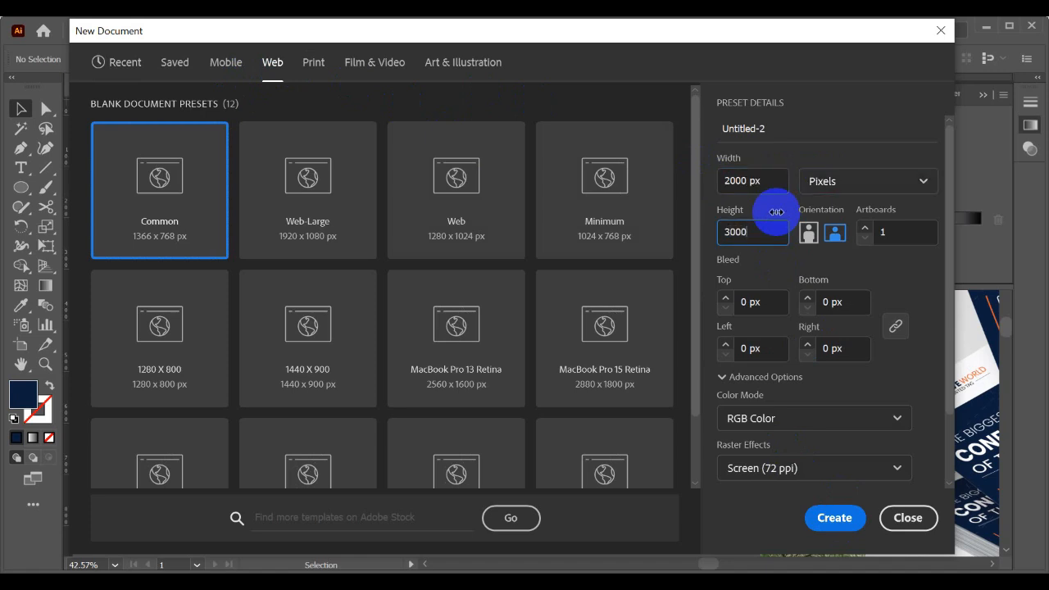
left_click(820, 514)
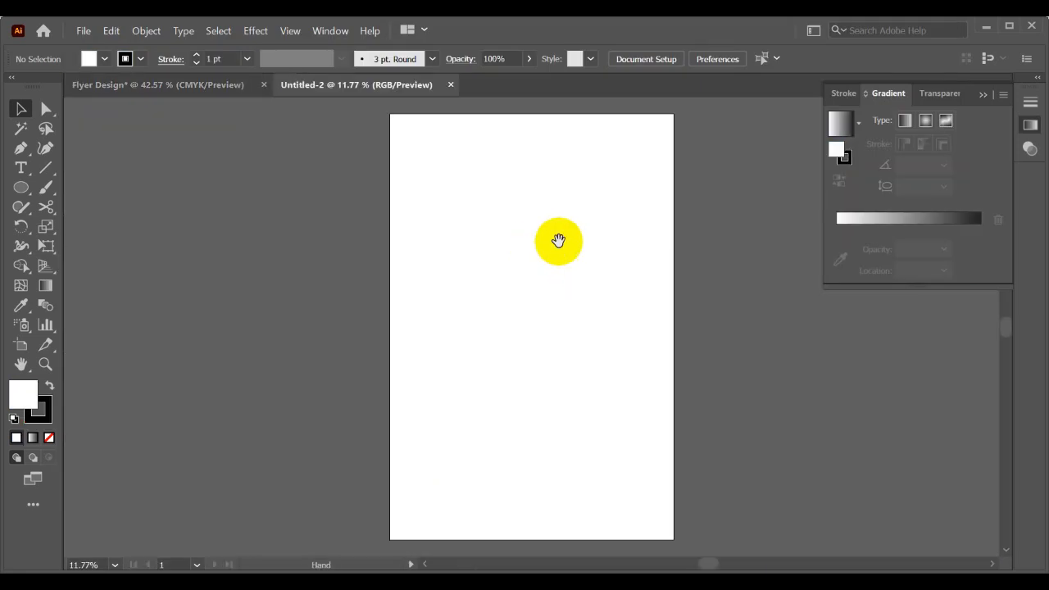
left_click_drag(557, 241, 433, 245)
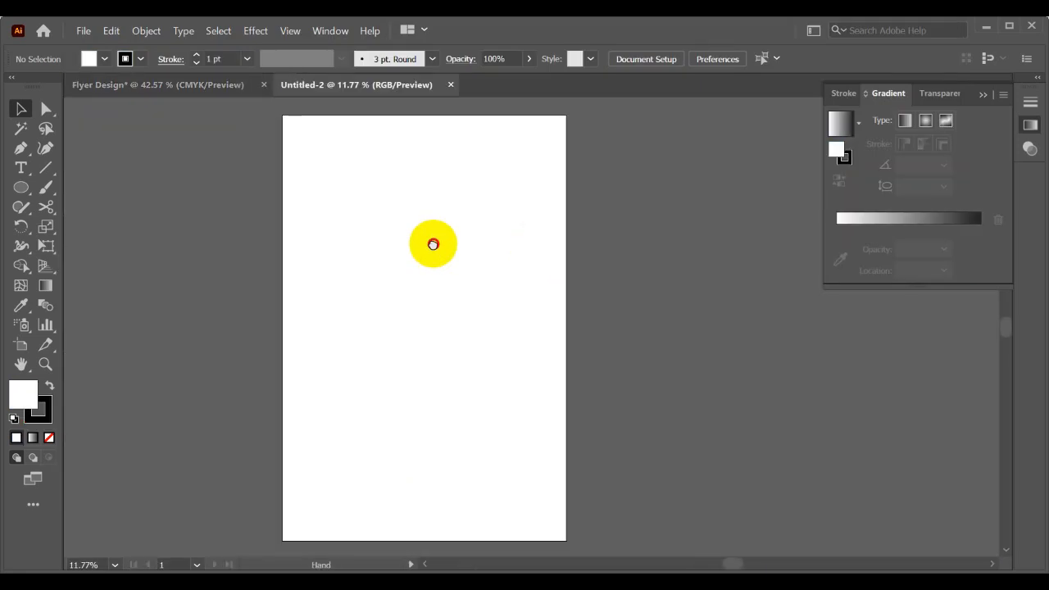
- Widen the artboard evenly on both sides to about 3054 px, keeping its 3000 px height
left_click(22, 345)
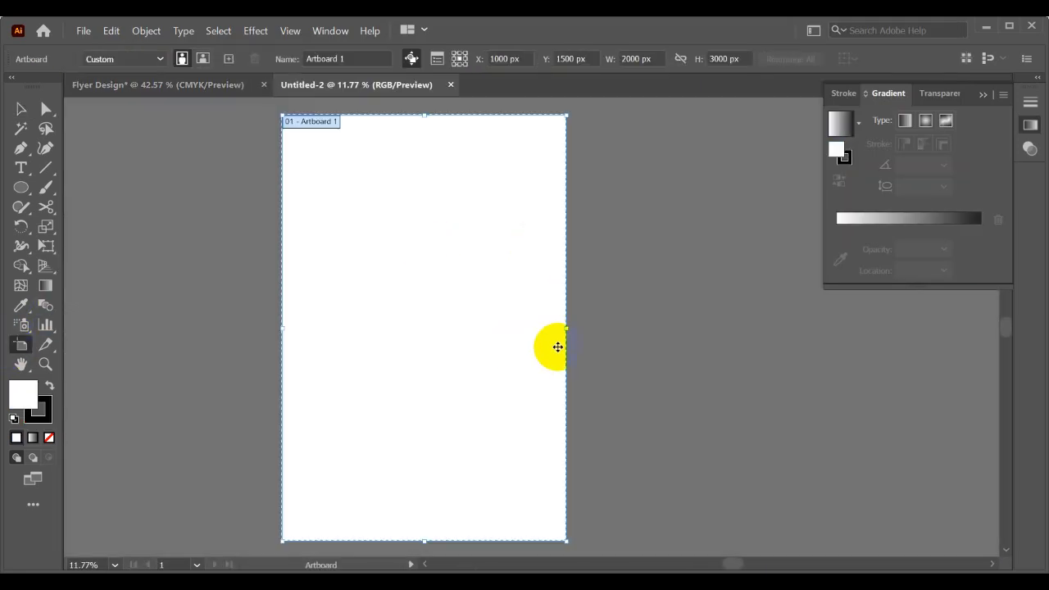
left_click_drag(642, 333, 642, 331)
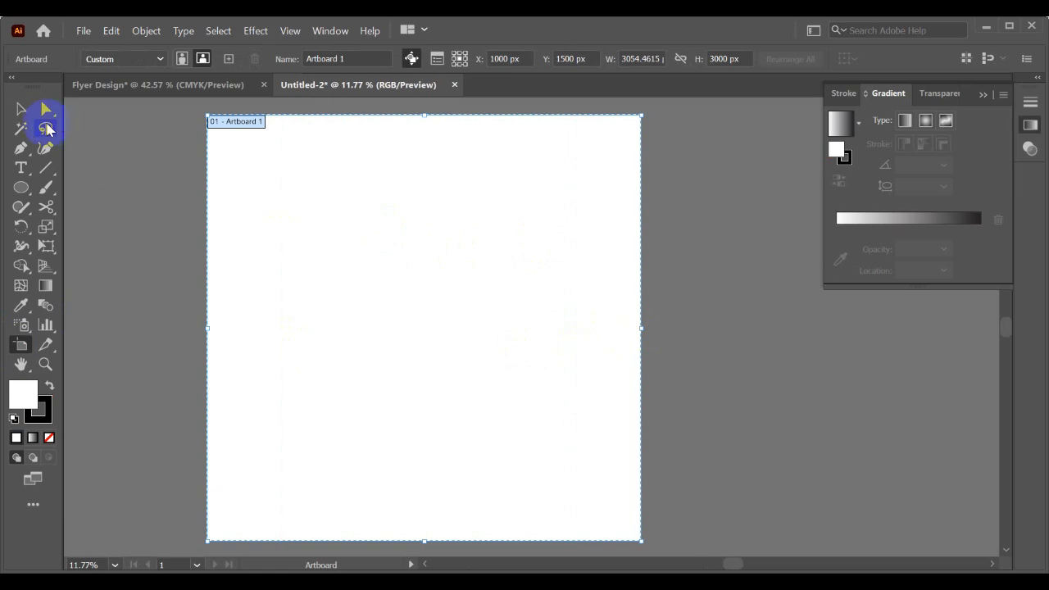
left_click(21, 108)
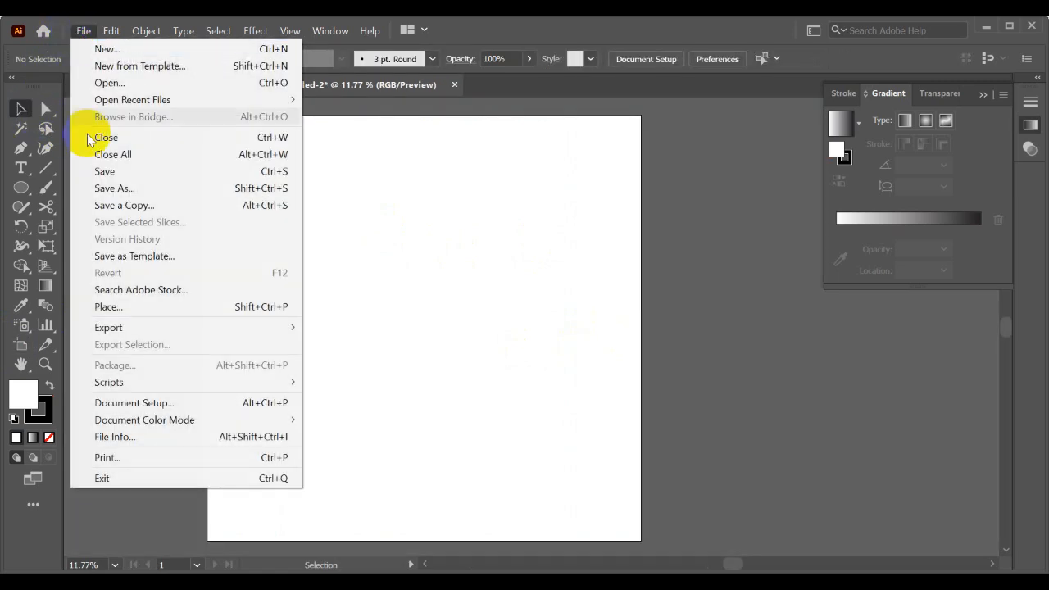
- Place the image Flyer Design-01.jpg from the Downloads folder onto the artboard
left_click(109, 307)
left_click(512, 205)
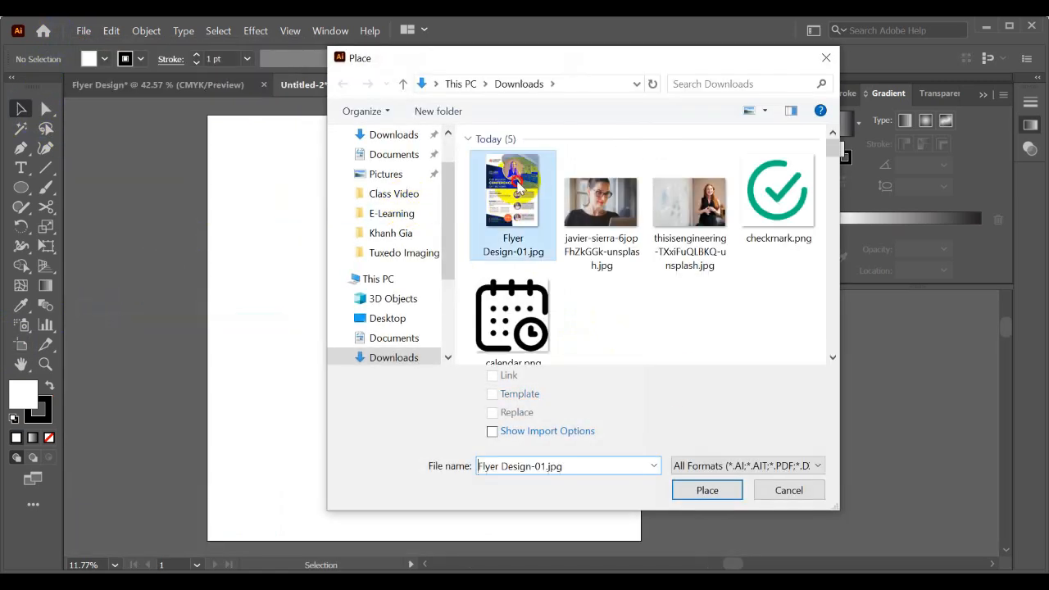
left_click(734, 490)
left_click(429, 285)
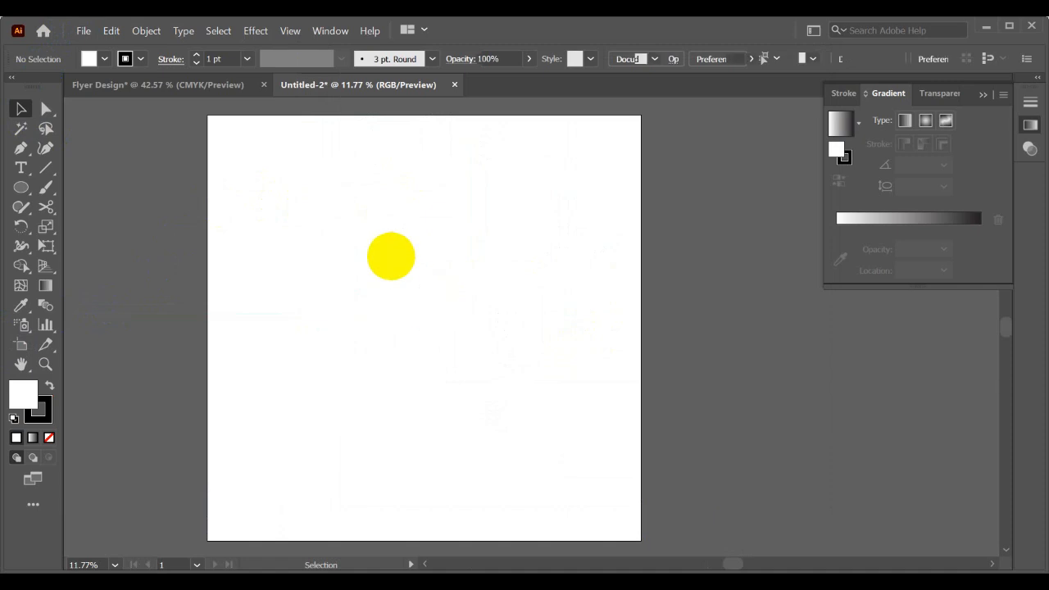
- Center the flyer image horizontally and vertically on the artboard
scroll(390, 254, "down", 1)
left_click(722, 59)
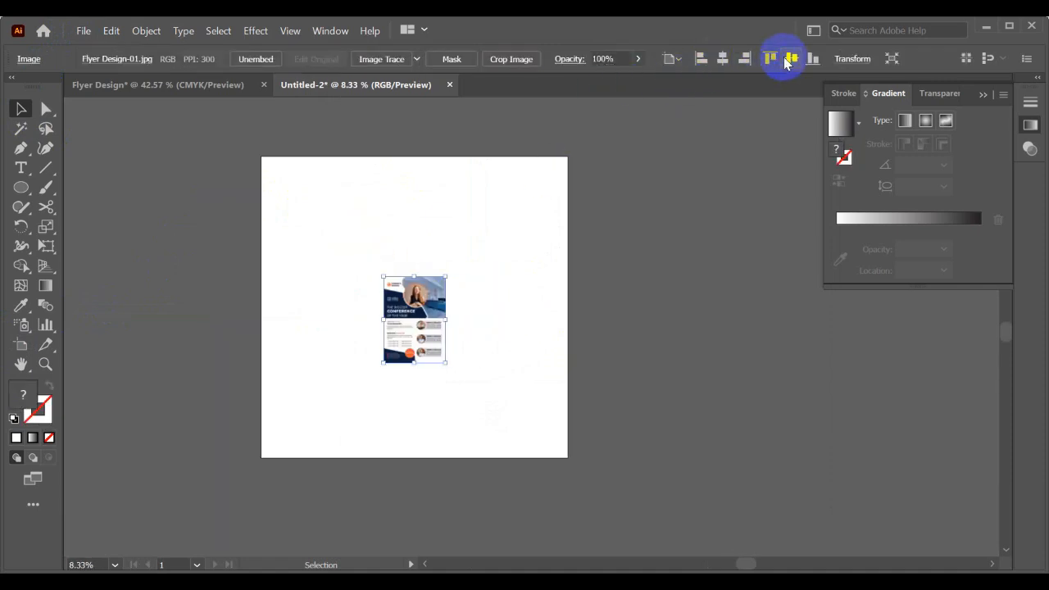
left_click(791, 59)
left_click(674, 59)
left_click(688, 113)
left_click(723, 59)
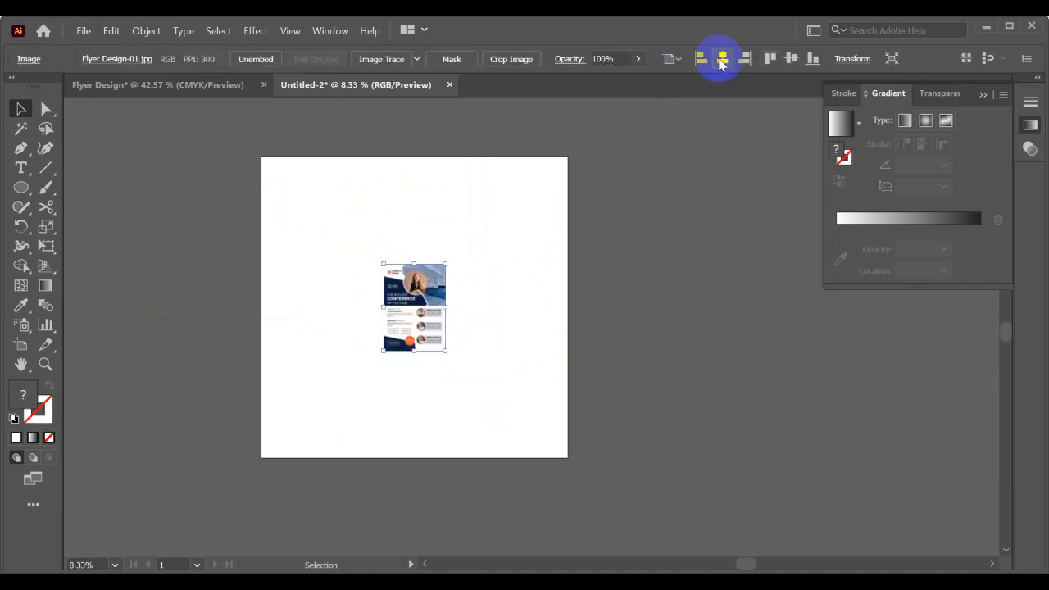
left_click(788, 59)
- Enlarge the flyer image proportionally from its center to about three quarters of the artboard's height
left_click_drag(446, 353, 545, 422)
left_click(536, 341)
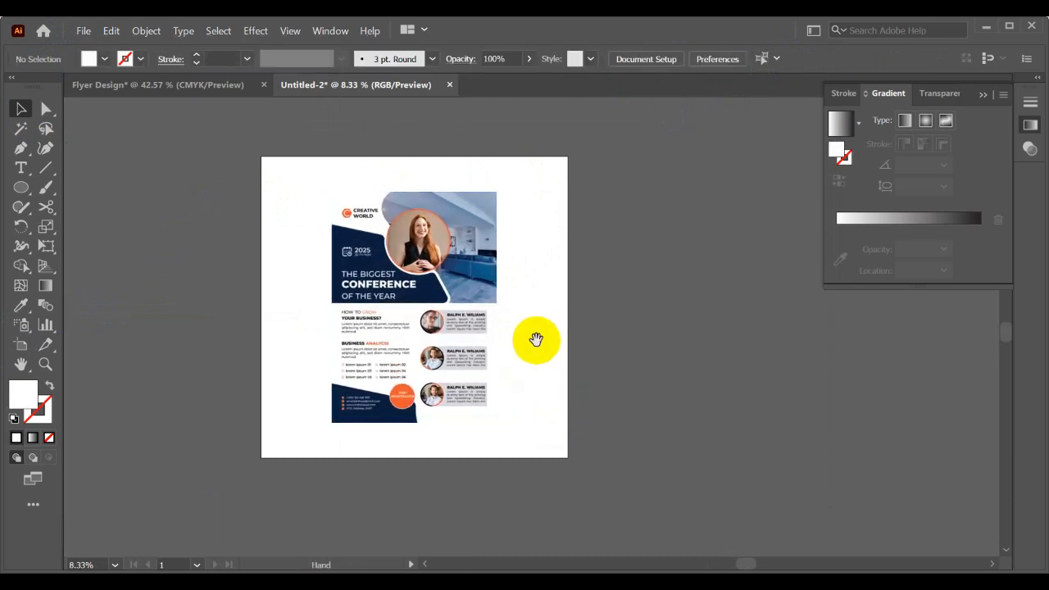
left_click_drag(536, 341, 568, 351)
- Draw a white rectangle covering the whole artboard
left_click(27, 187)
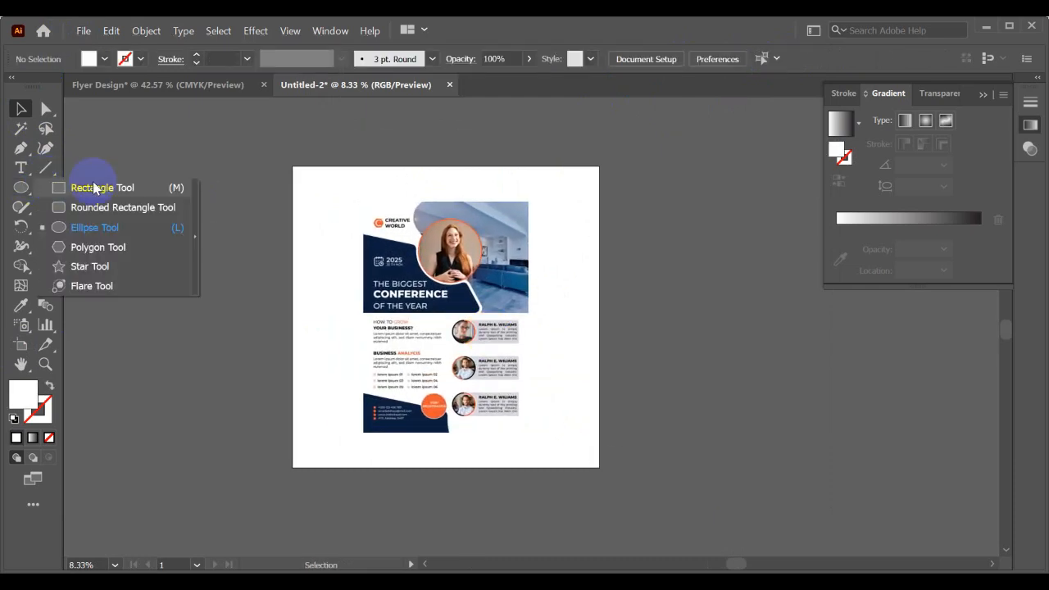
left_click(93, 189)
left_click_drag(293, 166, 599, 465)
left_click(15, 108)
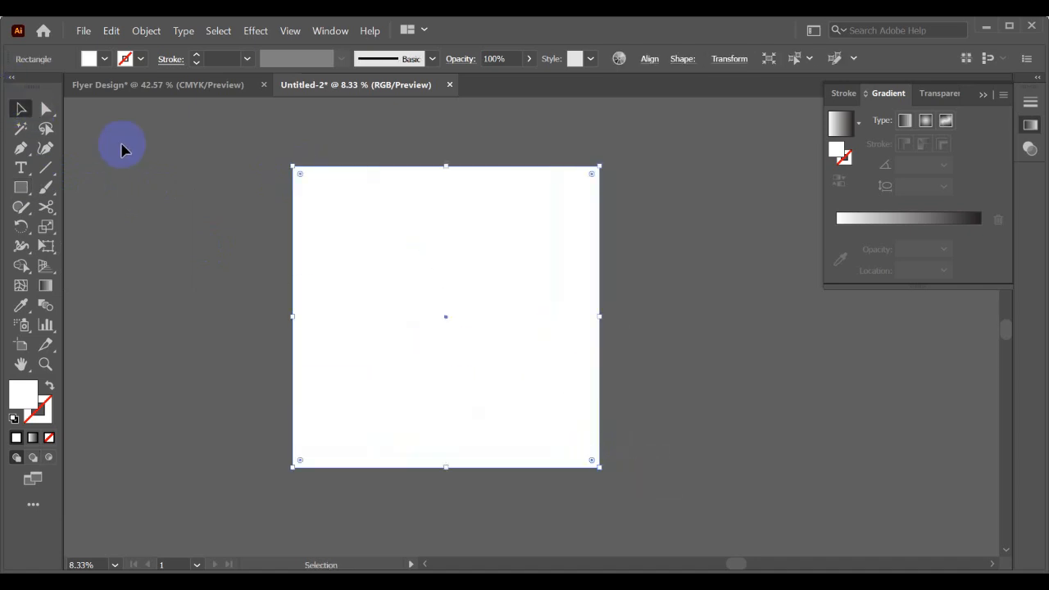
- Send the artboard-sized rectangle to the back, behind the flyer image
scroll(375, 215, "up", 1, "alt")
right_click(375, 217)
mouse_move(508, 487)
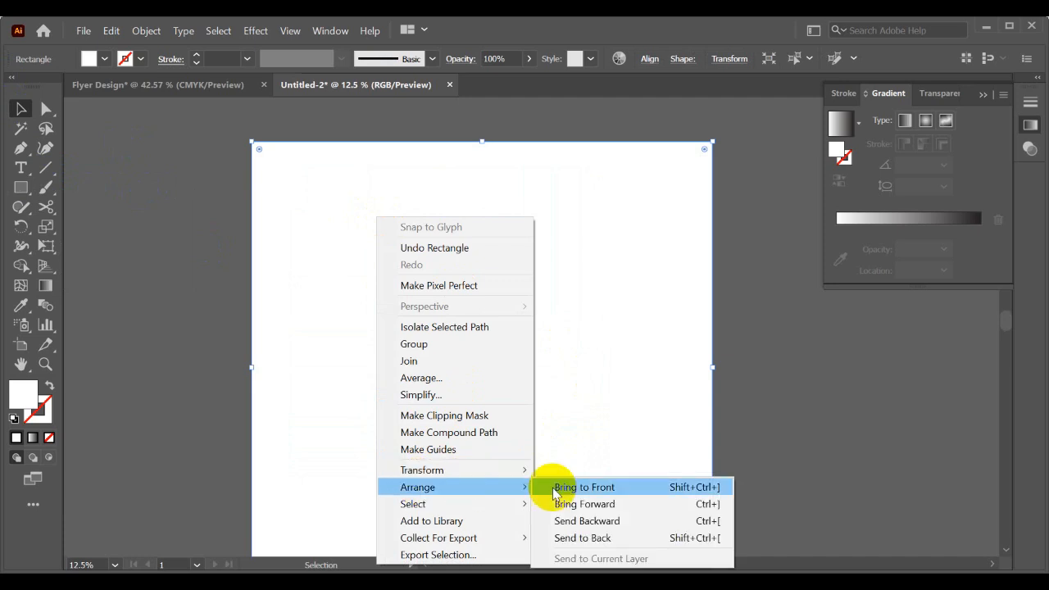
left_click(581, 536)
- Fill the background rectangle with the navy blue sampled from the flyer
left_click(21, 305)
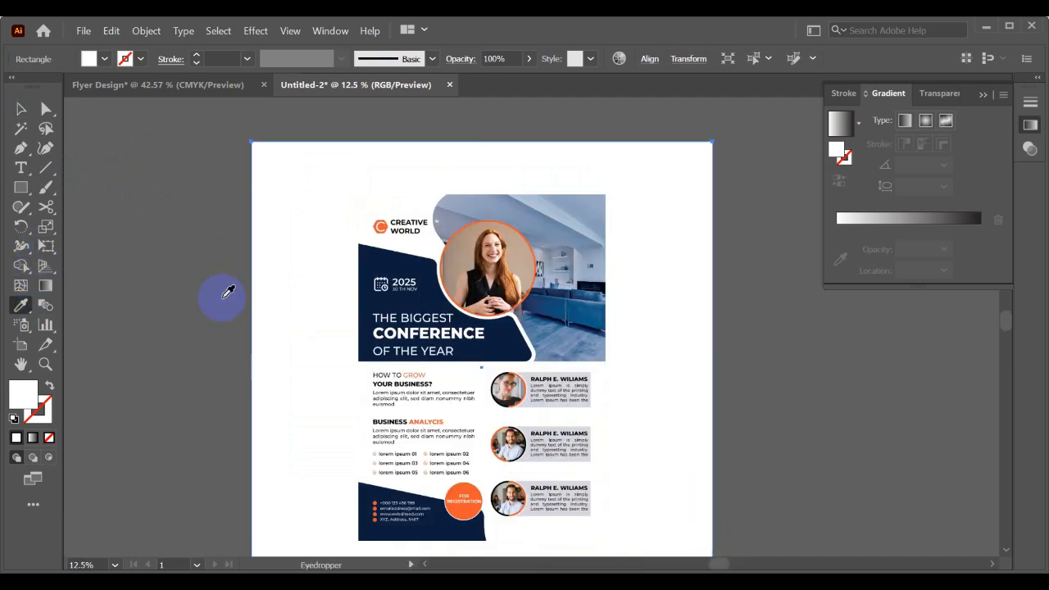
left_click(370, 259)
key("v")
left_click(172, 211)
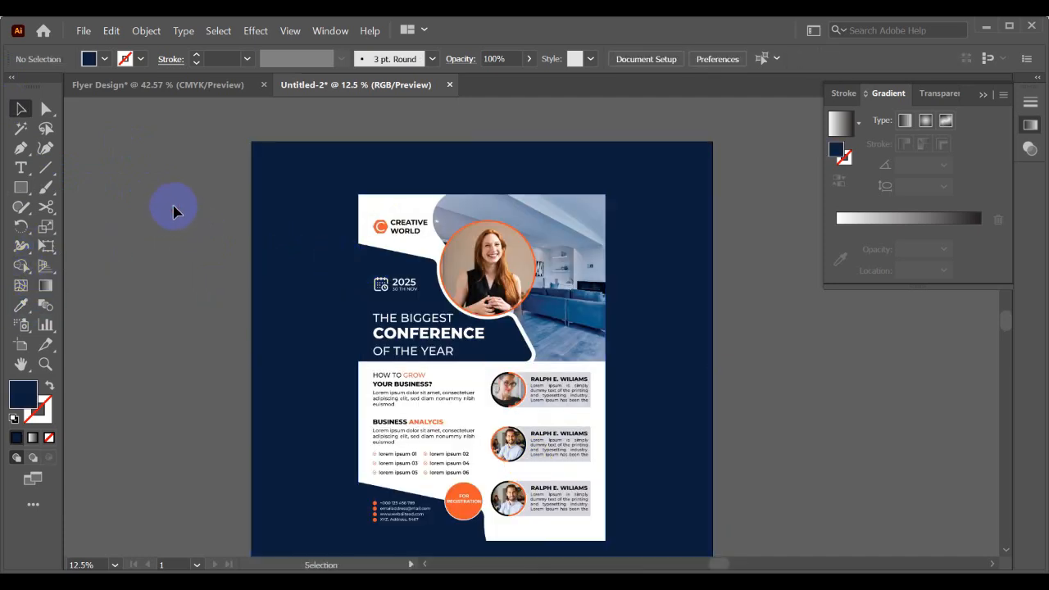
scroll(185, 182, "down", 1, "alt")
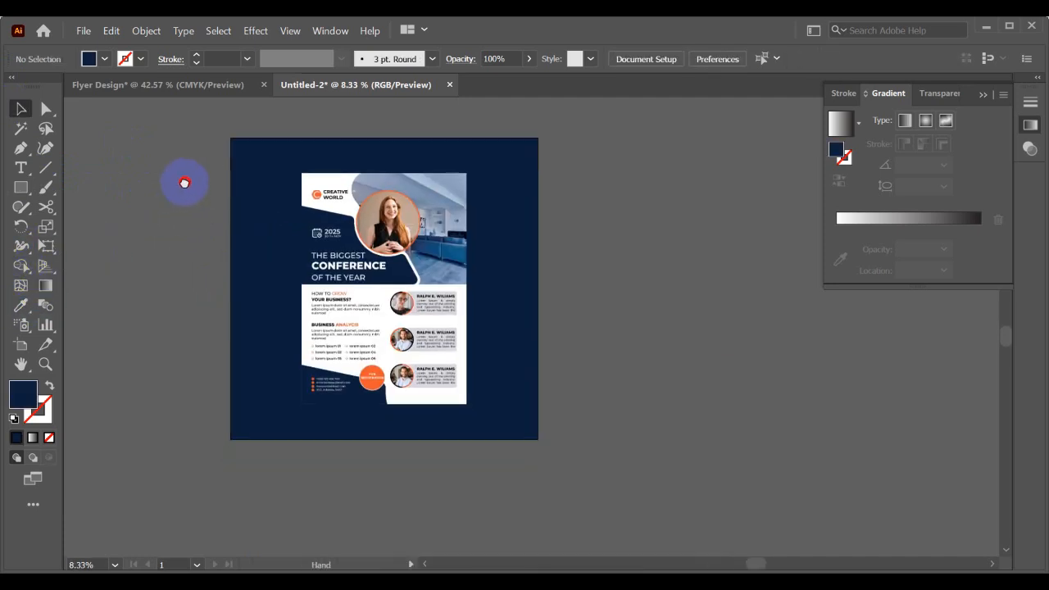
left_click(292, 199)
left_click(182, 269)
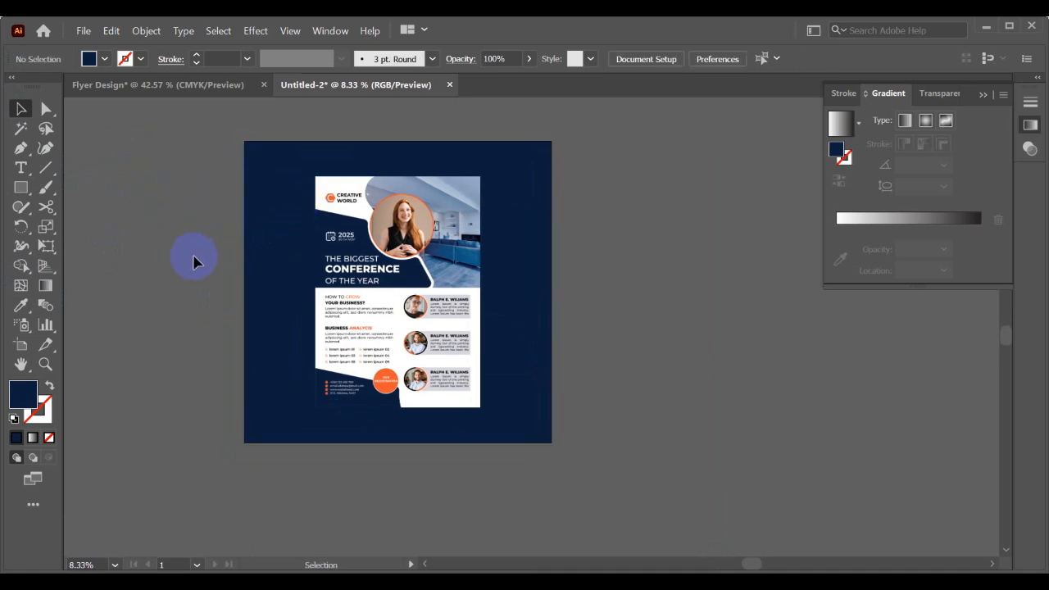
- Recolor the background rectangle with the orange sampled from the flyer's registration circle
scroll(197, 259, "up", 1, "alt")
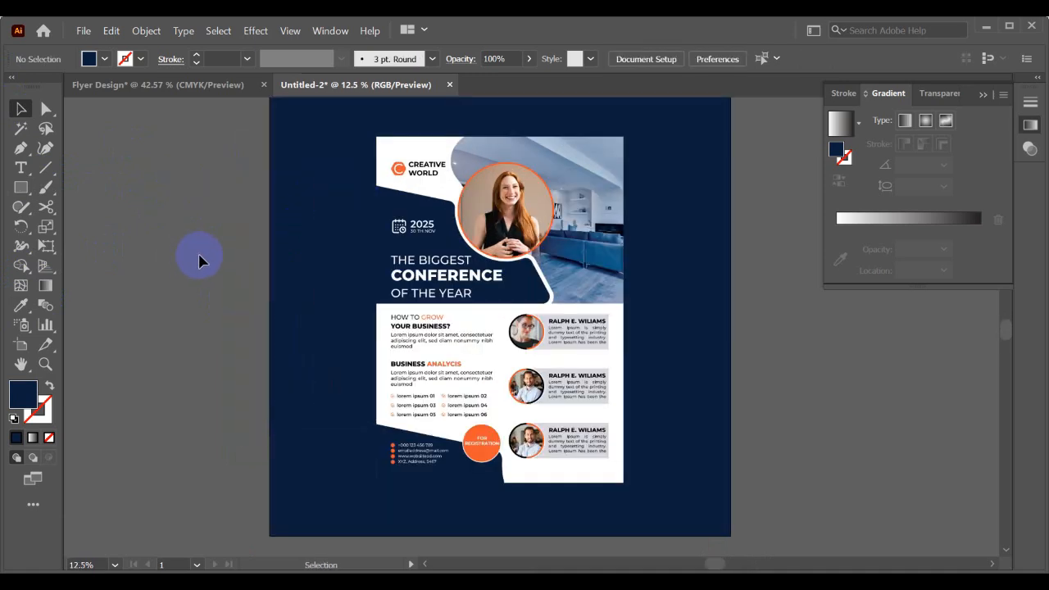
left_click(347, 236)
left_click(20, 305)
left_click(481, 439)
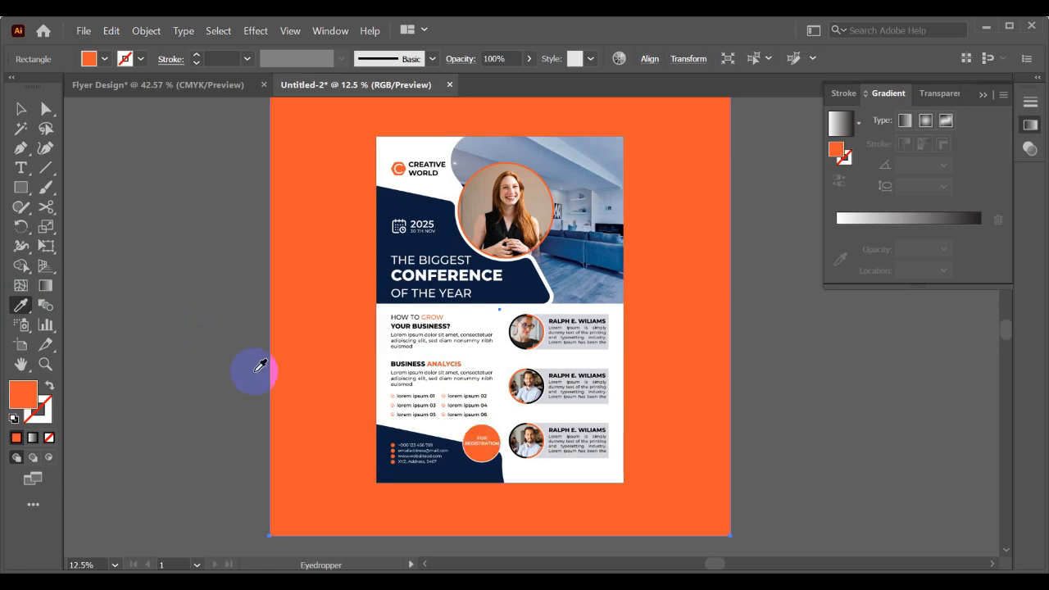
left_click(21, 108)
left_click(201, 232)
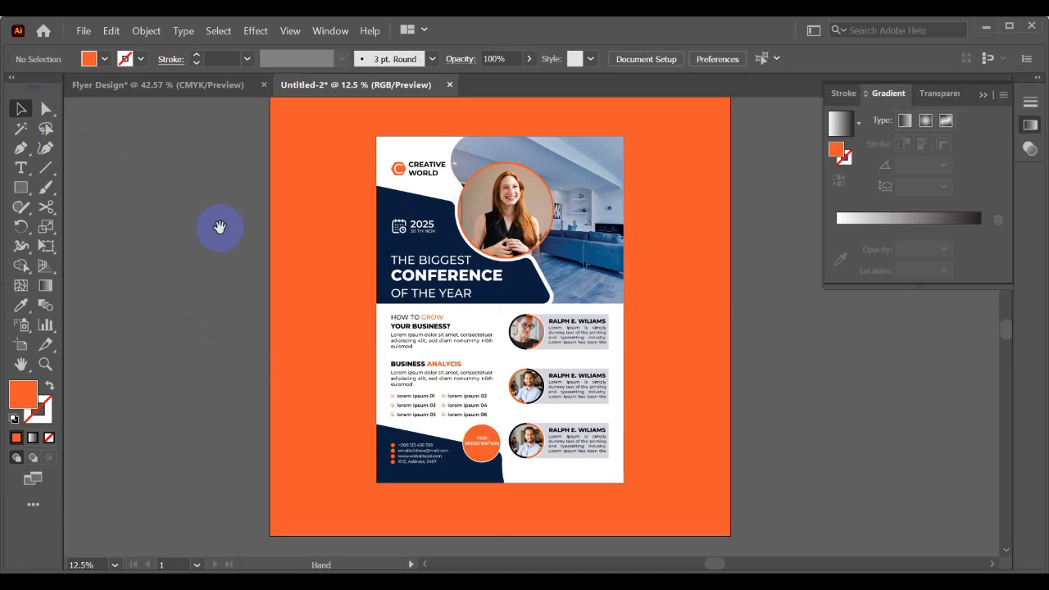
left_click_drag(220, 227, 164, 236)
- Enlarge the flyer image slightly from its center, leaving an orange margin all around
left_click(453, 253)
scroll(434, 234, "down", 1)
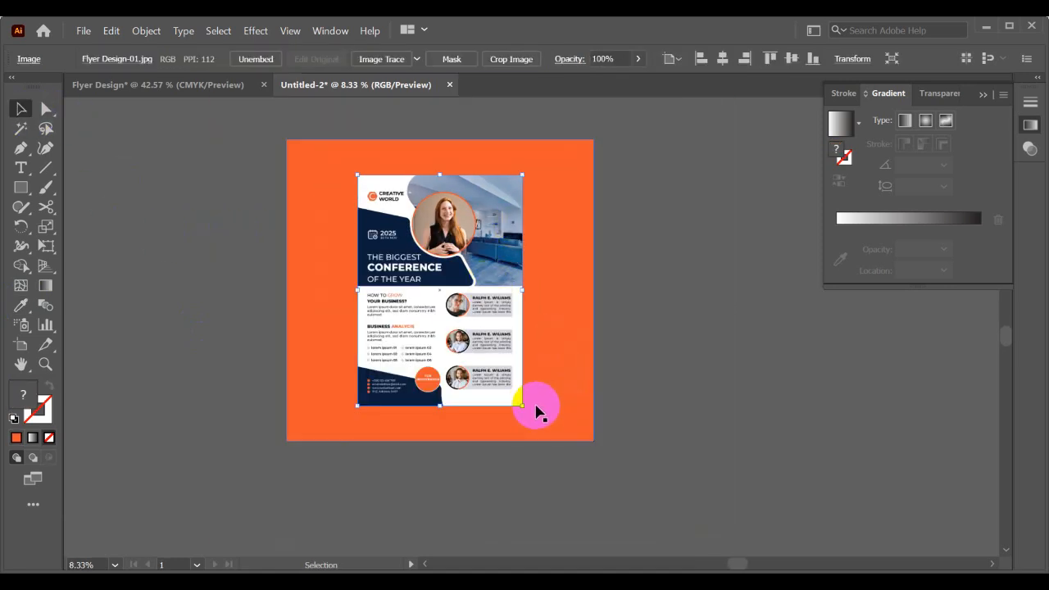
mouse_move(536, 407)
left_mouse_down()
mouse_move(526, 407)
mouse_move(534, 416)
left_mouse_up()
left_click(665, 389)
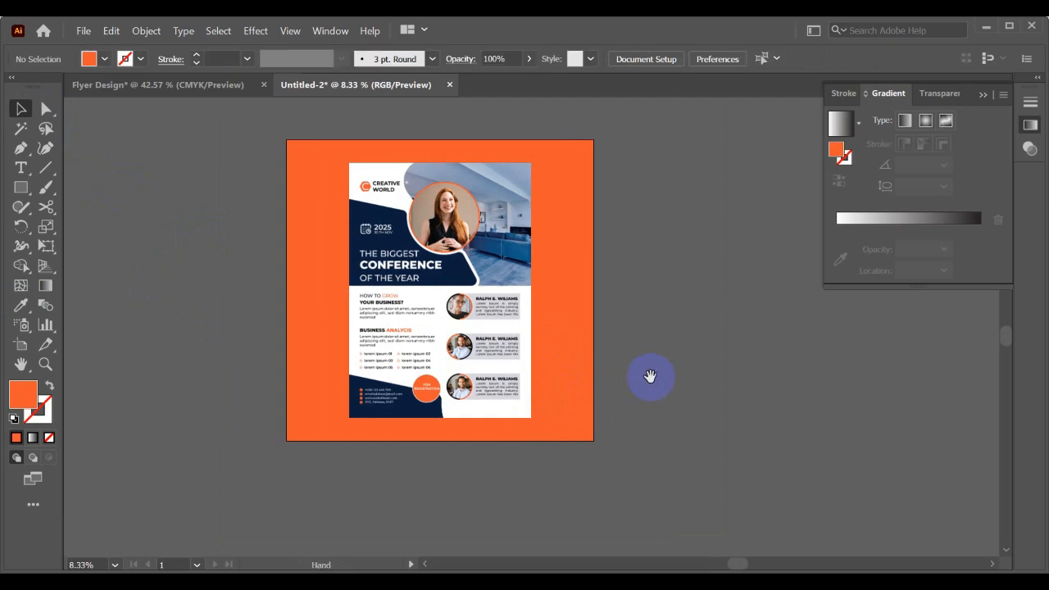
- Open the Drop Shadow effect settings for the flyer image
left_click(468, 328)
scroll(472, 320, "up", 1)
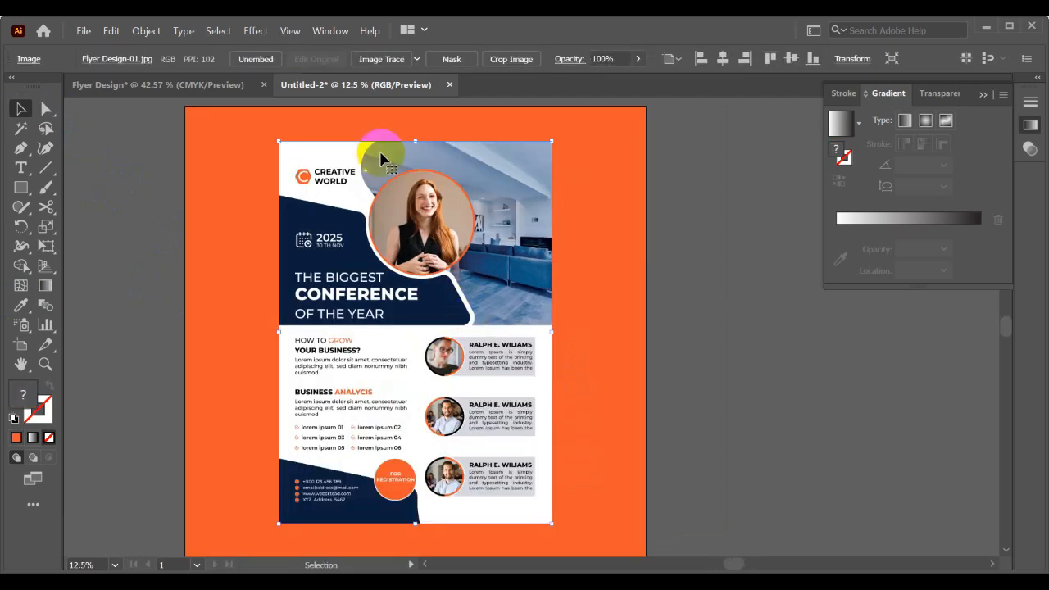
left_click(257, 33)
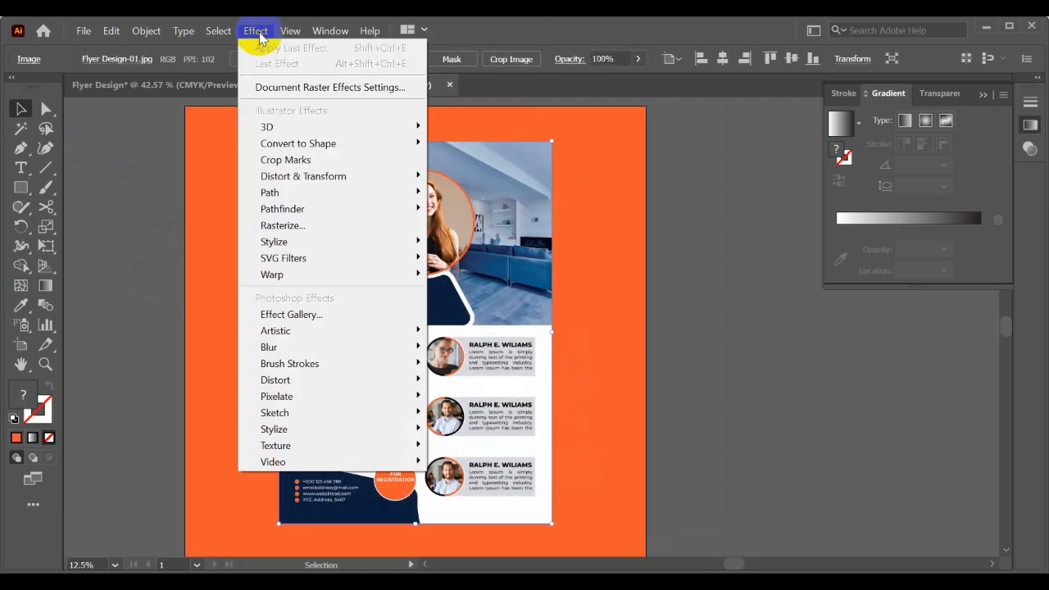
mouse_move(276, 240)
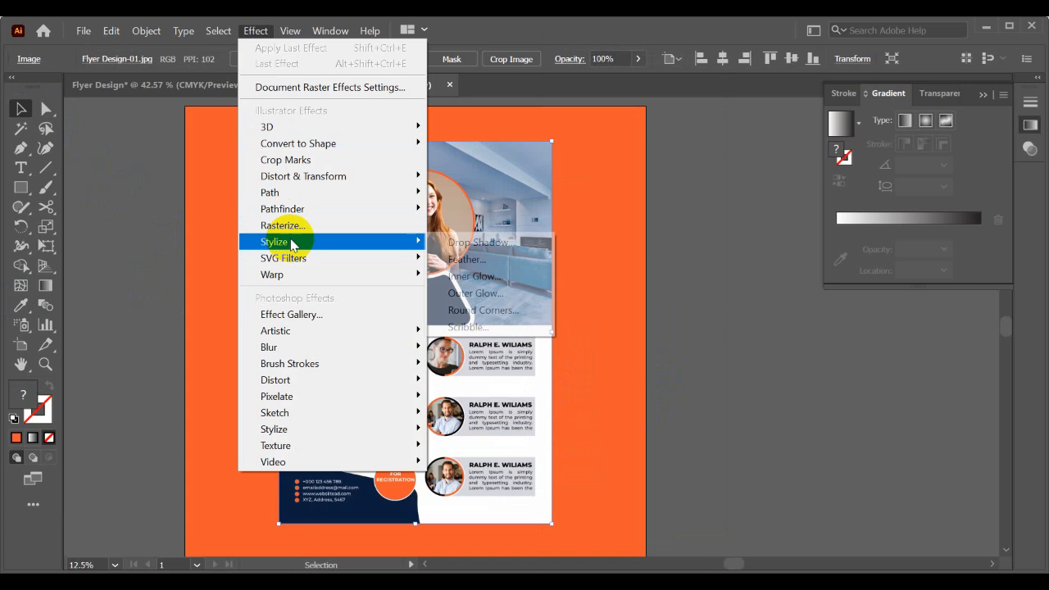
left_click(461, 246)
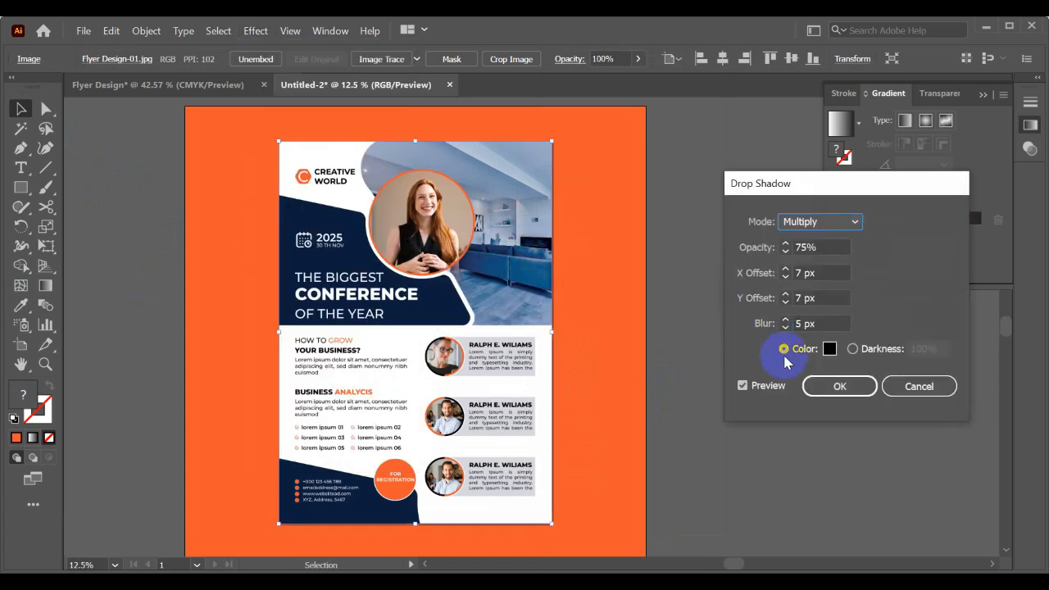
- Set the flyer shadow's X and Y offsets to 20 px and its blur to 17 px
left_click(766, 277)
type("20")
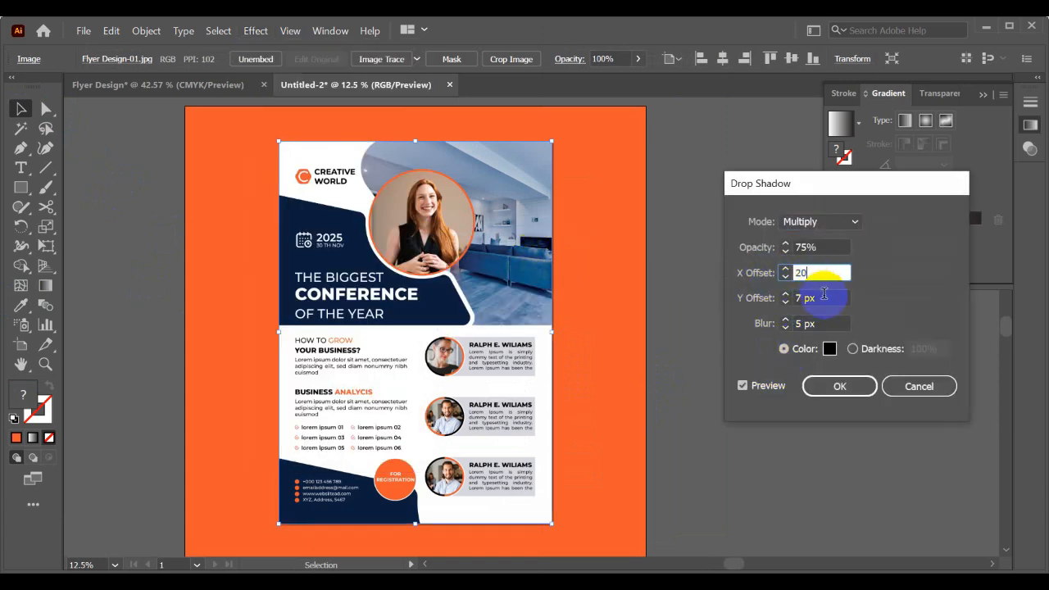
left_click(742, 298)
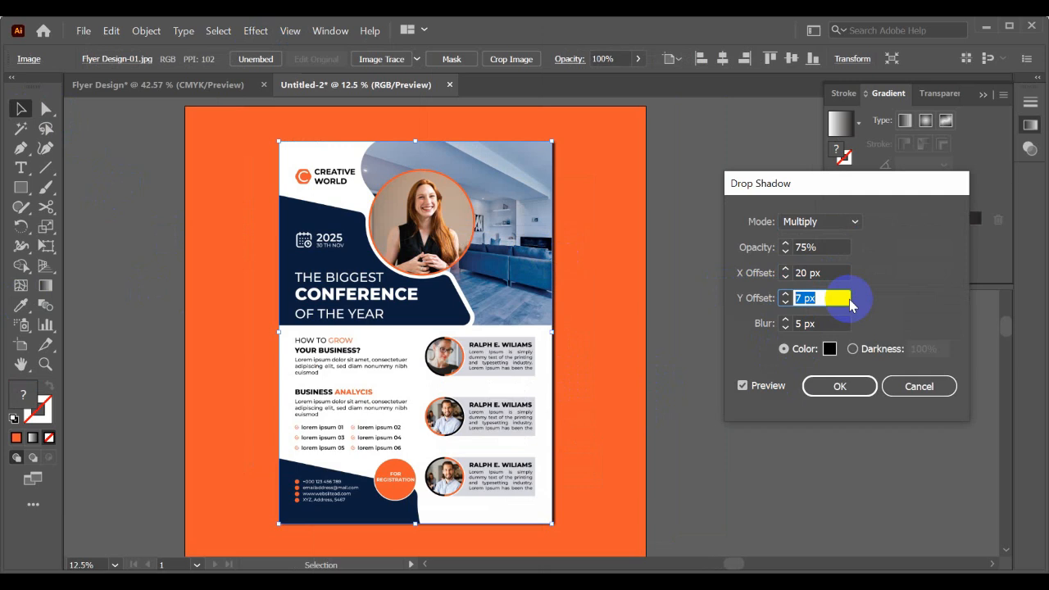
left_click(836, 273)
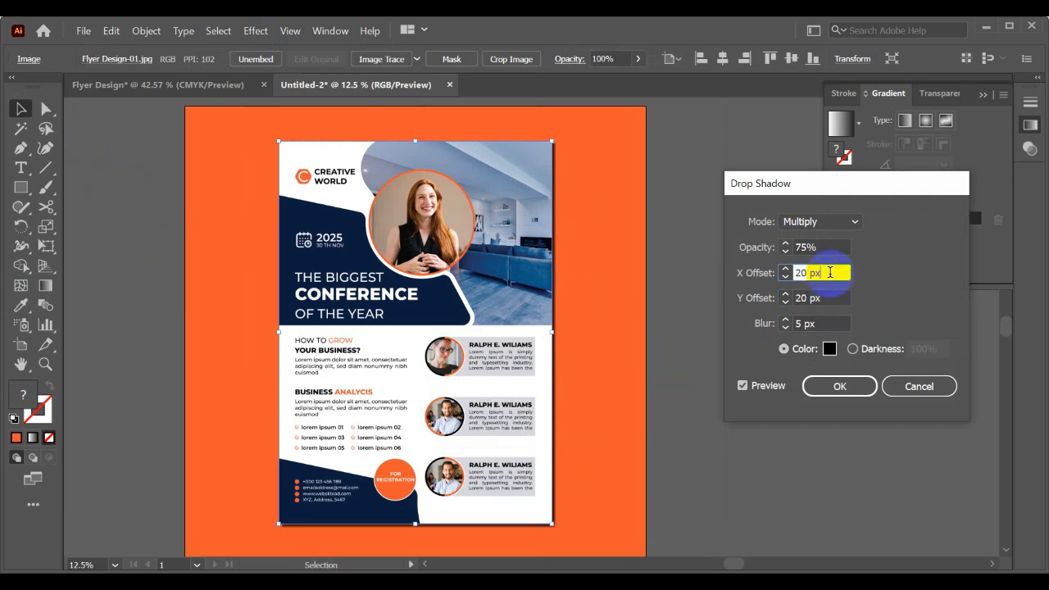
double_click(827, 322)
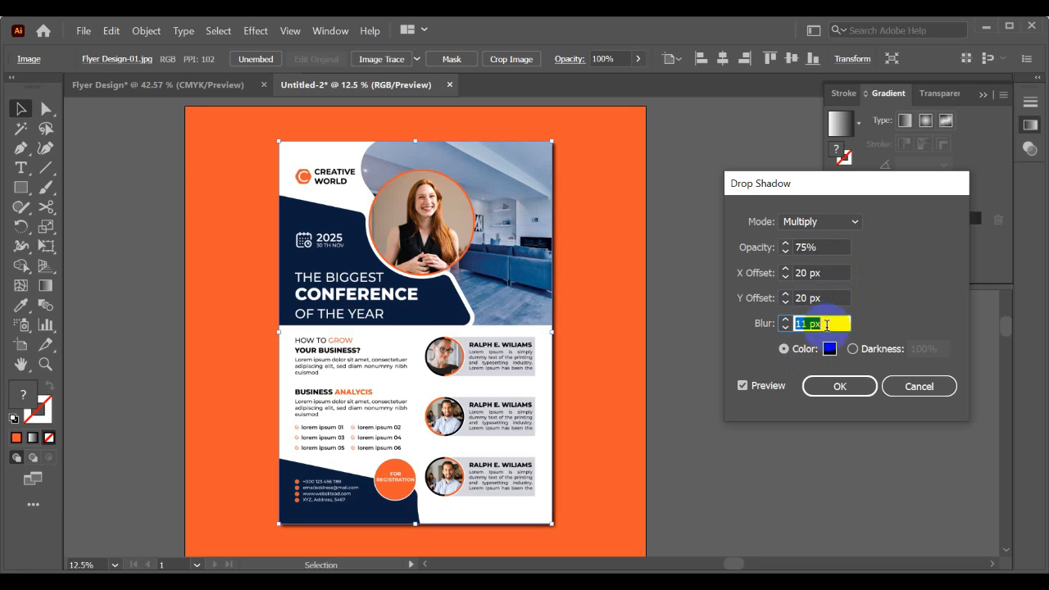
key("Up")
- Change the flyer shadow's X and Y offsets to 50 px each
left_click_drag(830, 270, 768, 279)
type("50")
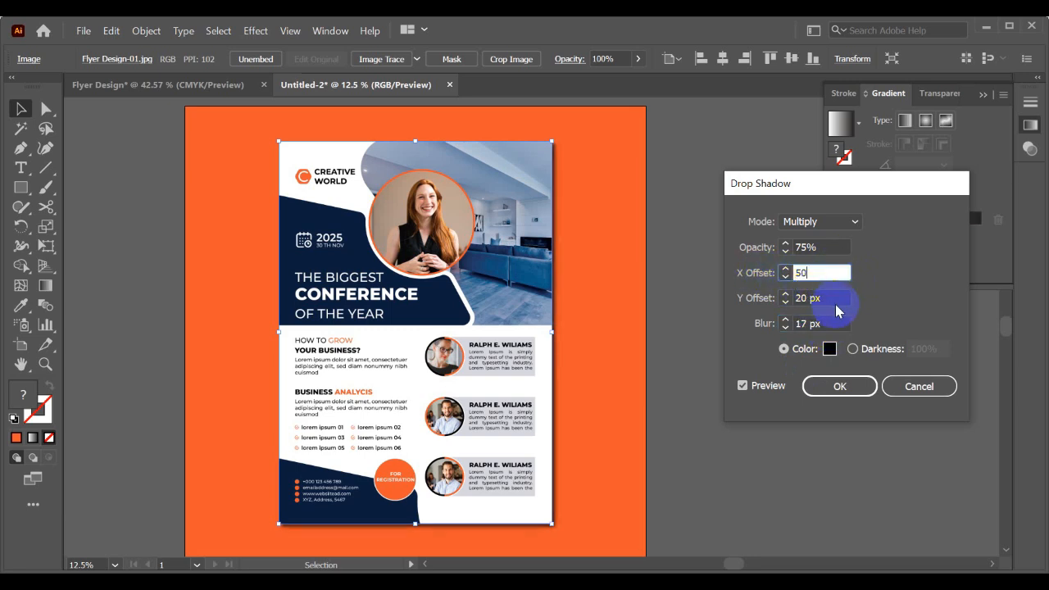
key("Tab")
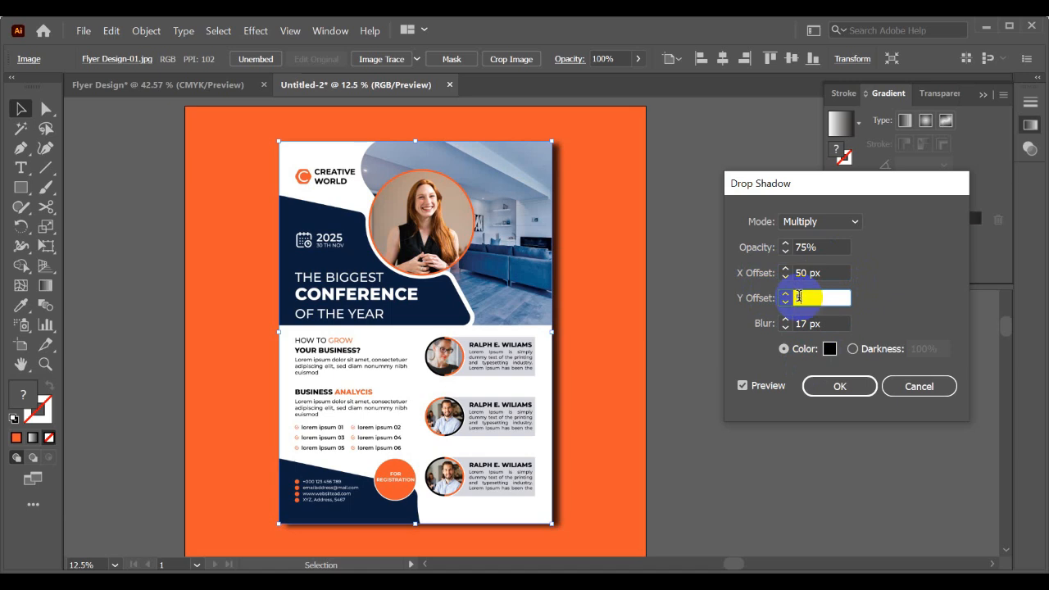
type("50")
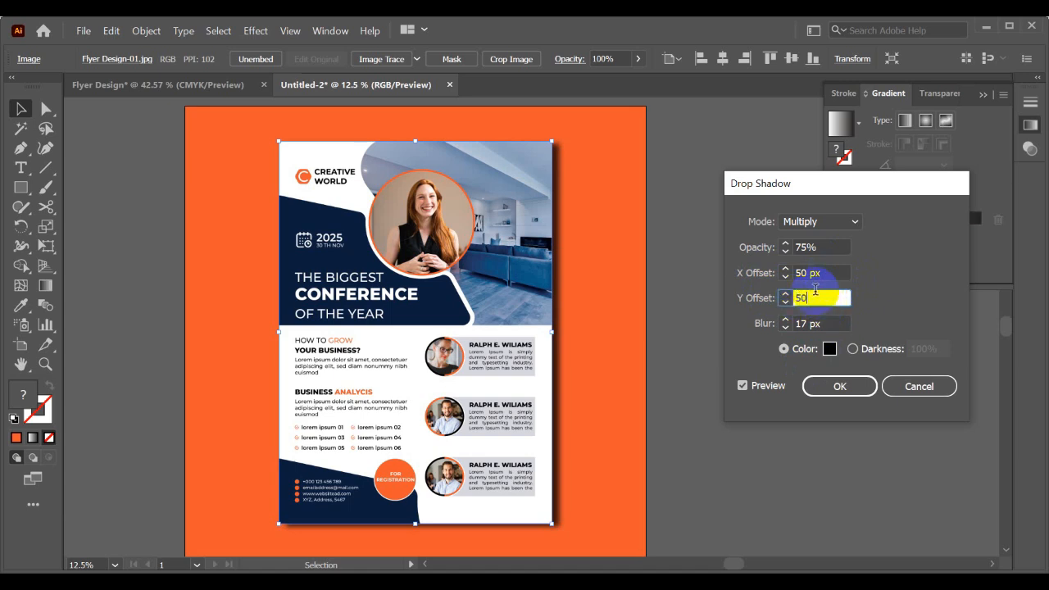
left_click(816, 279)
left_click(761, 386)
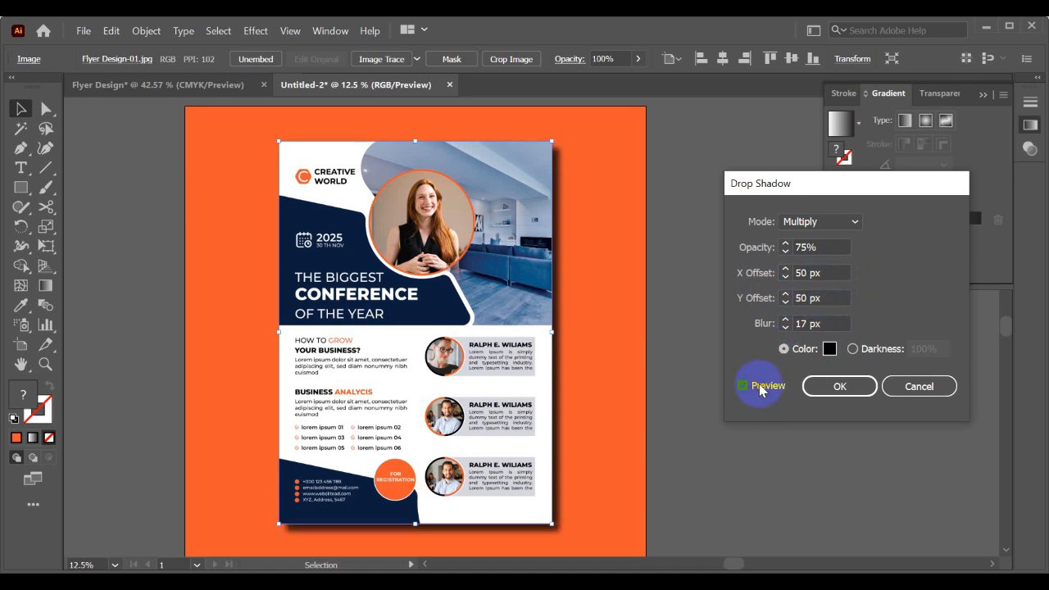
- Set the flyer shadow's blur to 50 px and its opacity to 50%, and apply the effect
left_click(818, 324)
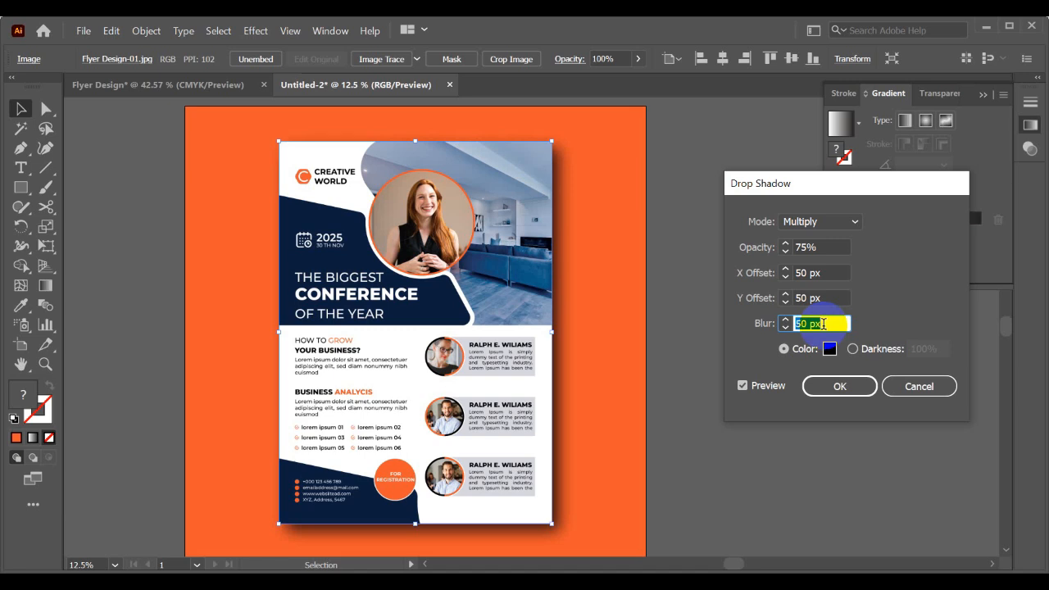
left_click(820, 247)
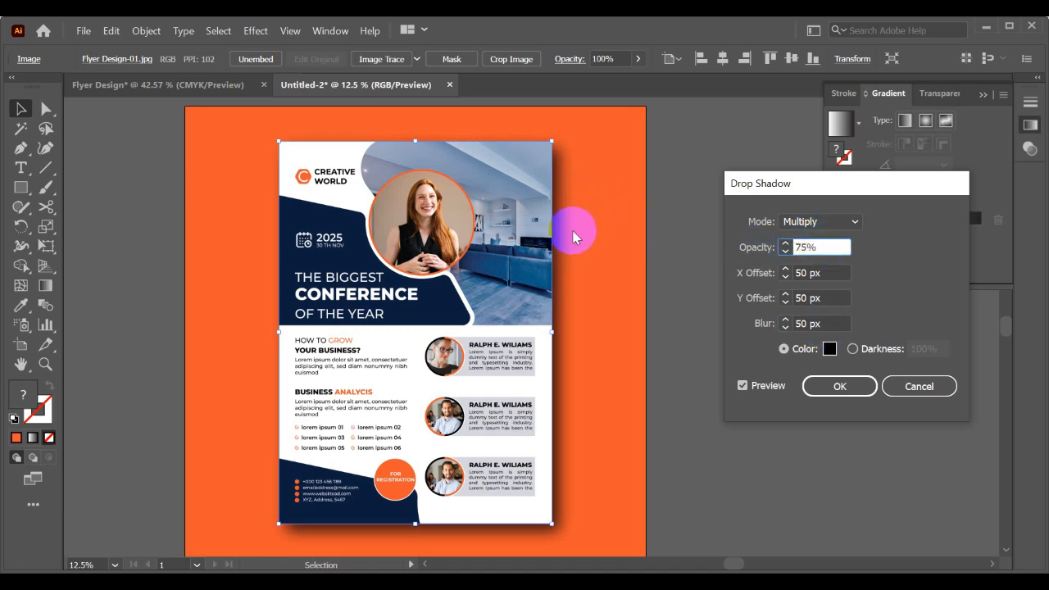
double_click(820, 247)
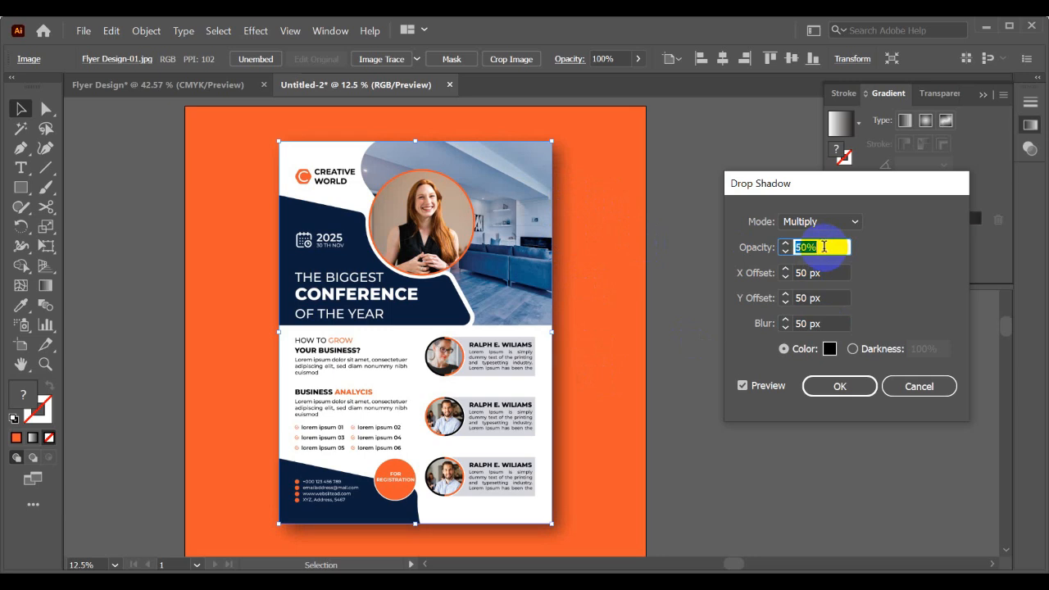
left_click(822, 386)
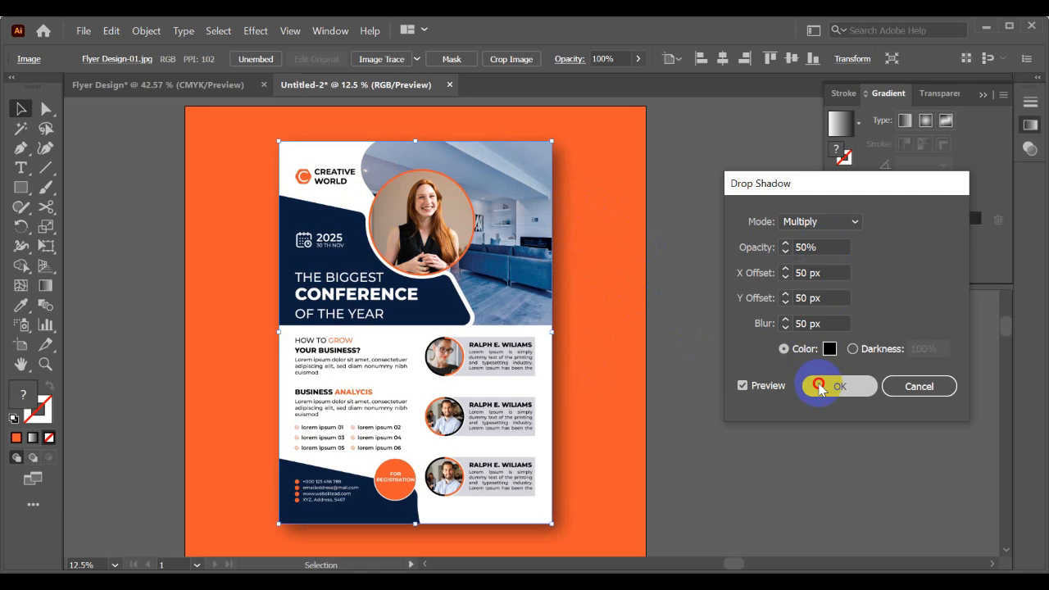
left_click(715, 371)
- Draw a large orange circle, wider than the artboard, and place it over the upper part of the flyer
scroll(721, 360, "down", 1)
left_click_drag(729, 360, 649, 365)
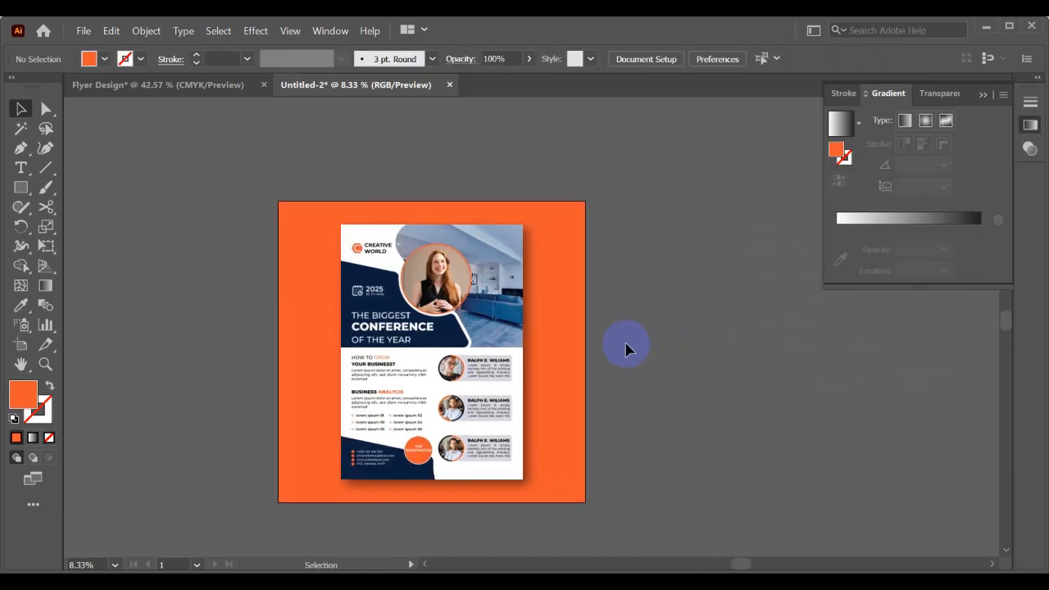
scroll(656, 350, "up", 1)
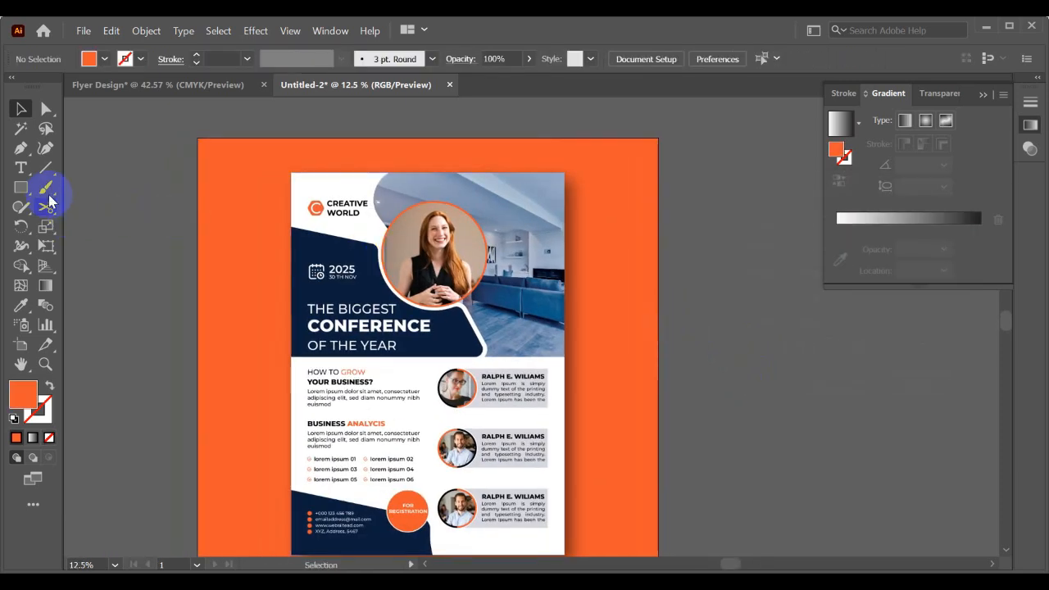
left_click_drag(9, 190, 80, 227)
mouse_move(197, 155)
left_mouse_down()
mouse_move(300, 244)
mouse_move(735, 420)
left_mouse_up()
key("v")
scroll(683, 404, "down", 1)
left_click_drag(678, 366, 662, 275)
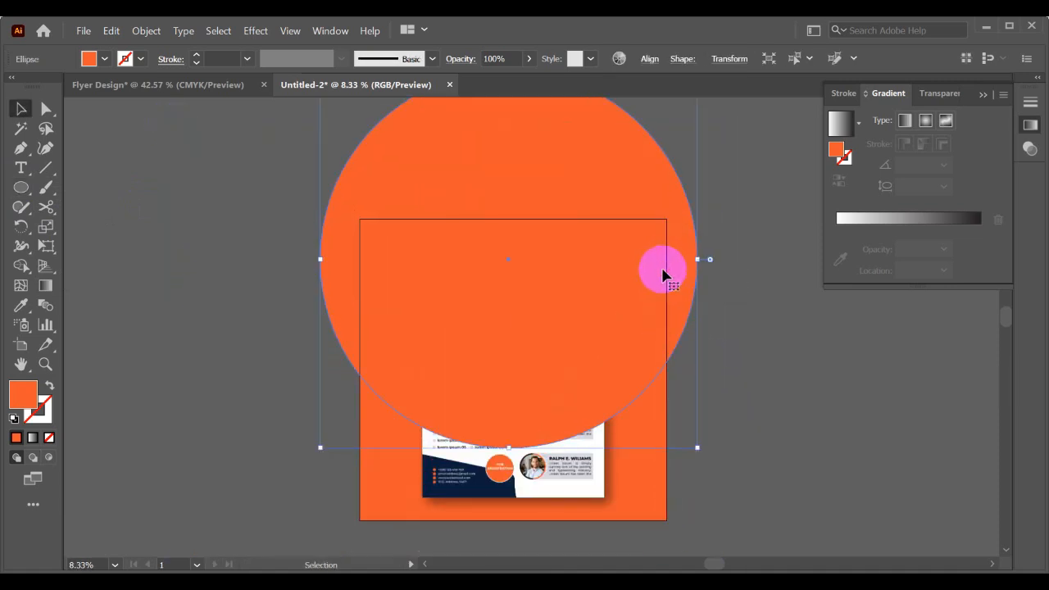